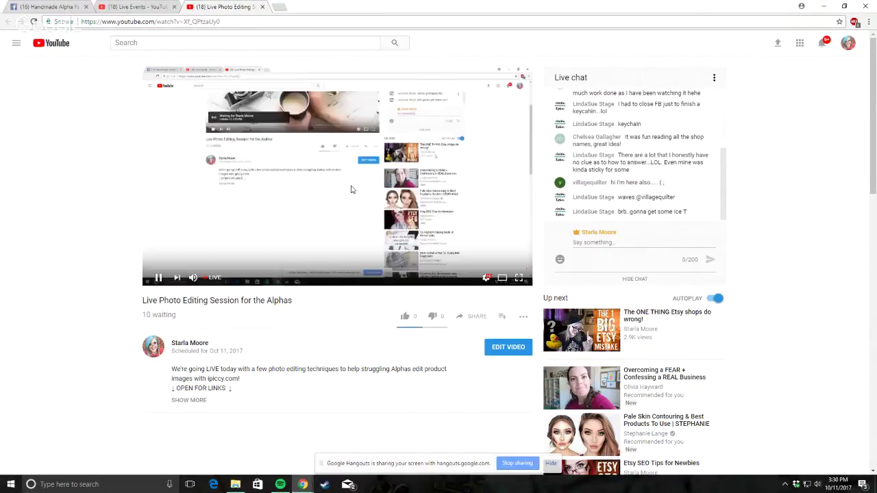
Step: Post "let me know if you can hear me" in the video's live chat
{"action": "left_click", "coordinate": [584, 238]}
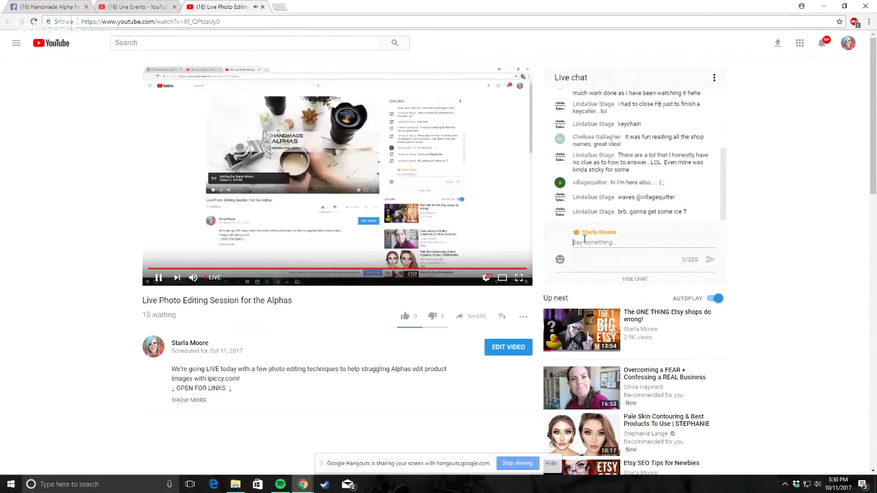
{"action": "type", "text": "let me know if you can"}
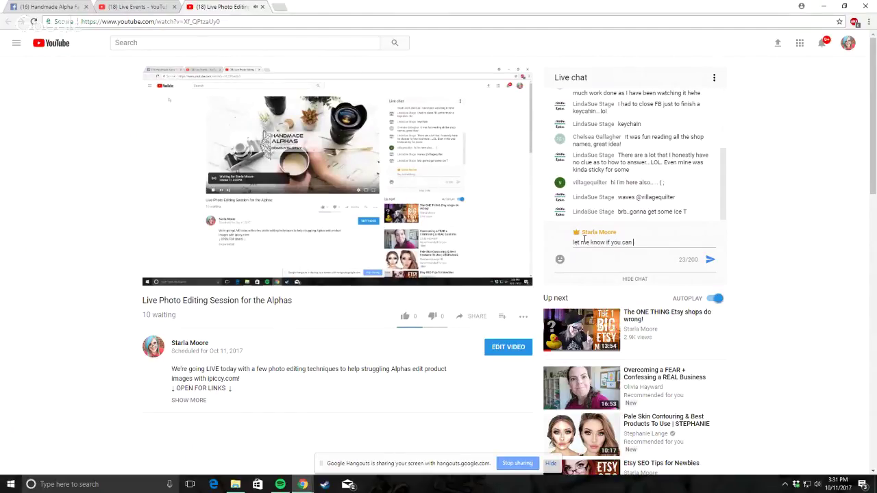
{"action": "type", "text": " hear me"}
{"action": "key", "text": "Return"}
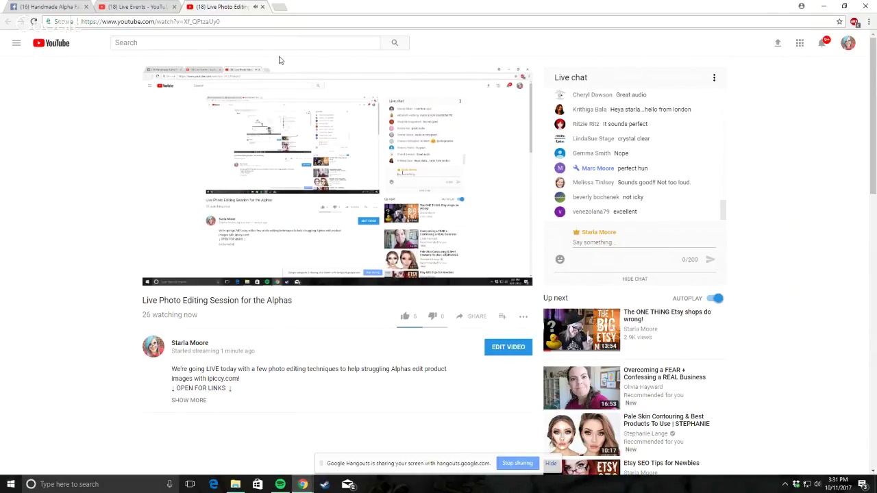
Step: Expand the live video's description to review its links, and hide the screen-sharing notice
{"action": "left_click", "coordinate": [187, 402]}
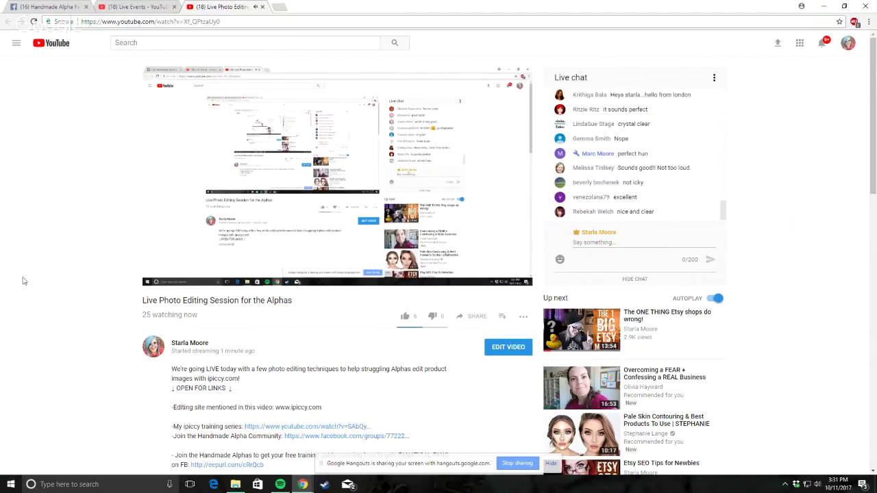
{"action": "scroll", "coordinate": [23, 280], "scroll_direction": "down", "scroll_amount": 3}
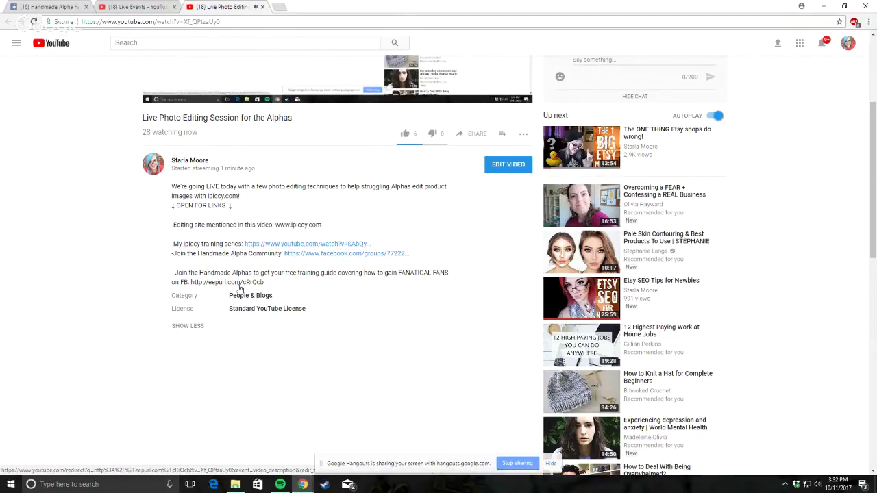
{"action": "scroll", "coordinate": [253, 302], "scroll_direction": "up", "scroll_amount": 2}
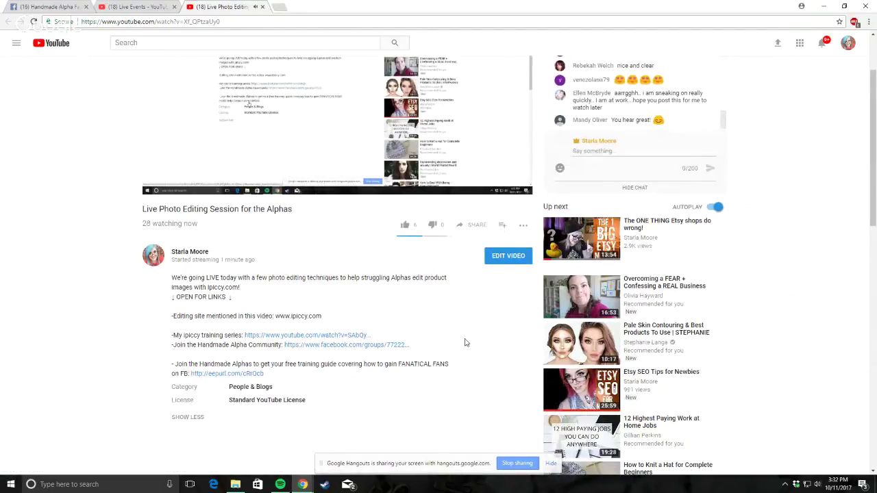
{"action": "left_click", "coordinate": [551, 464]}
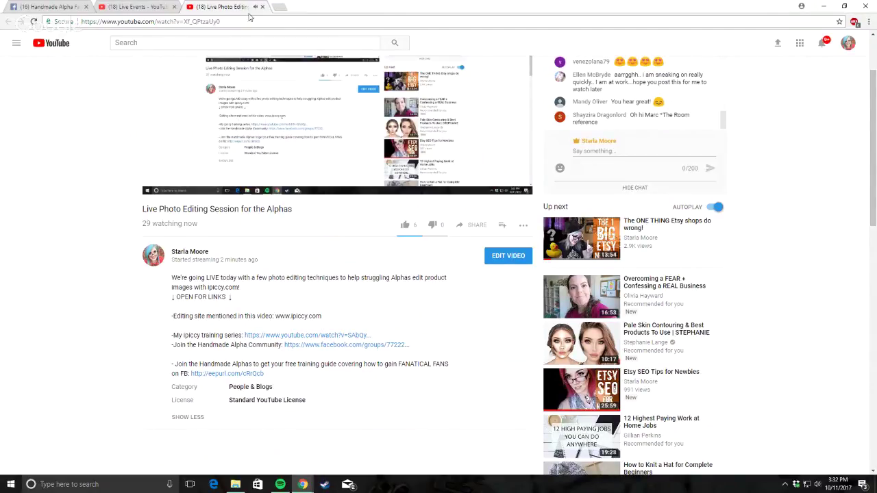
Step: Open ipiccy.com in a new browser tab and start its photo editor
{"action": "left_click", "coordinate": [279, 9]}
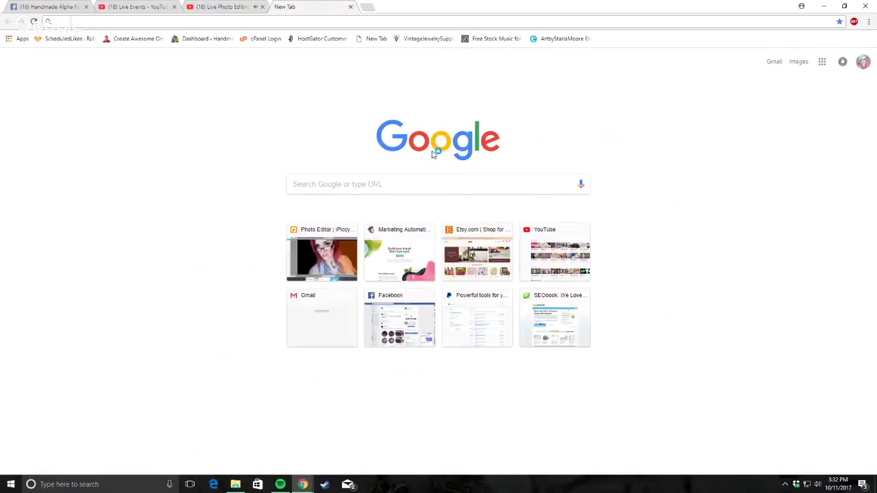
{"action": "type", "text": "ip"}
{"action": "key", "text": "Return"}
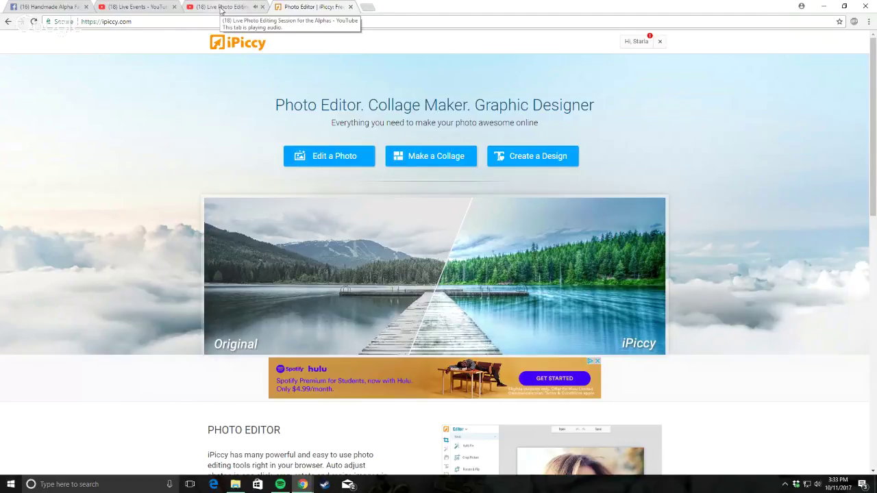
{"action": "left_click", "coordinate": [323, 163]}
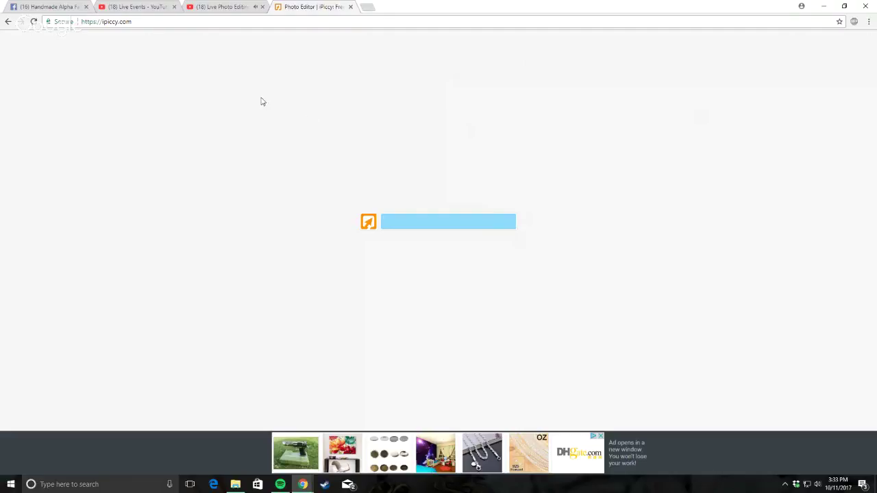
Step: Switch to the Handmade Alpha Facebook Community page, find the Sensorbility shop address in the member's chat conversation, and open that link
{"action": "left_click", "coordinate": [55, 7]}
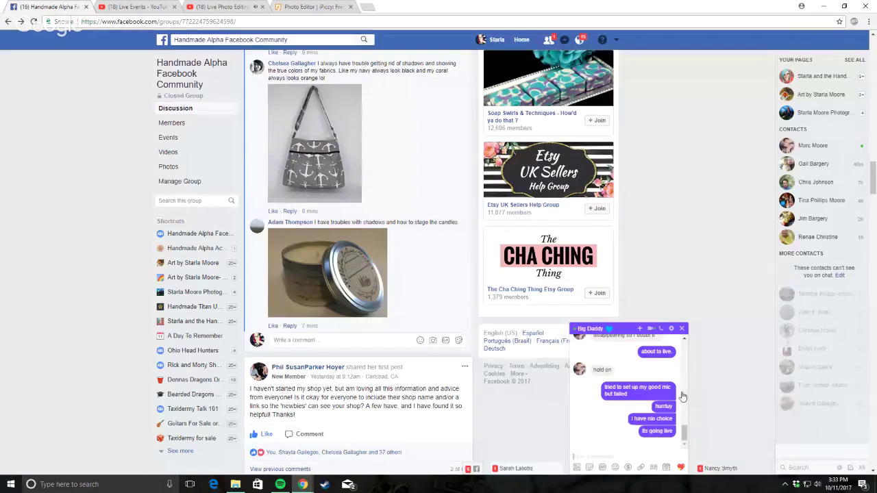
{"action": "left_click", "coordinate": [516, 468]}
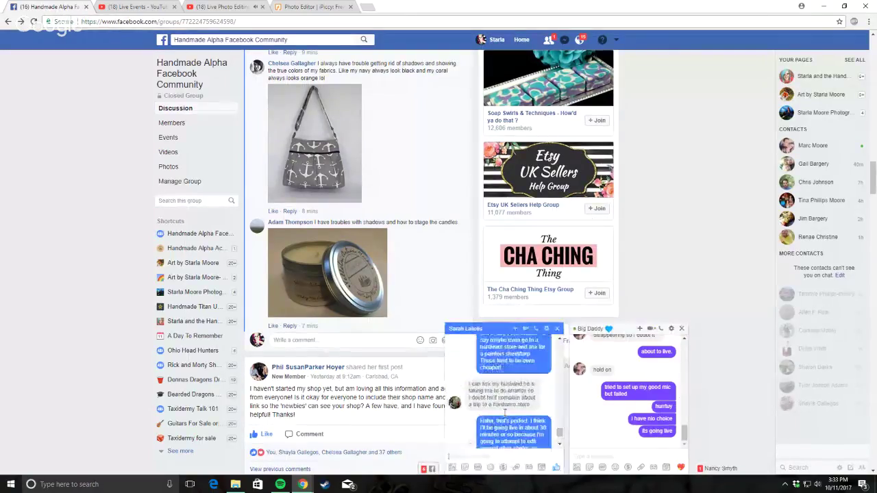
{"action": "scroll", "coordinate": [504, 415], "scroll_direction": "up", "scroll_amount": 10}
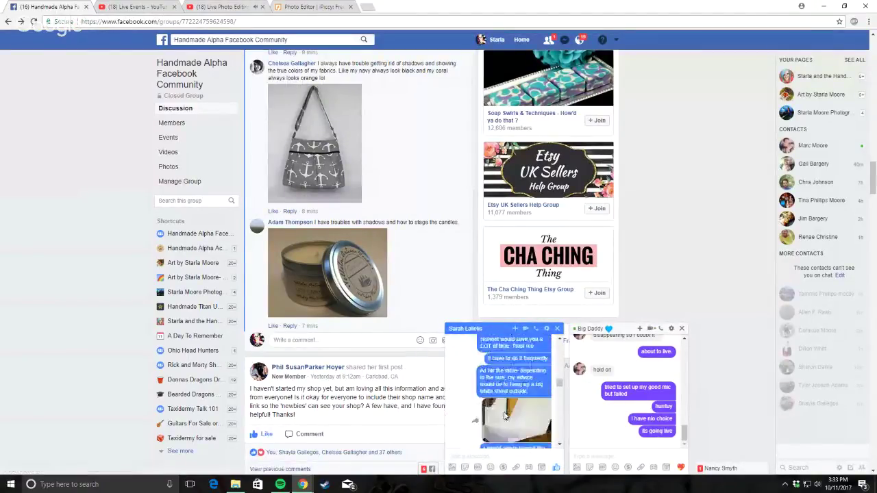
{"action": "scroll", "coordinate": [504, 415], "scroll_direction": "up", "scroll_amount": 10}
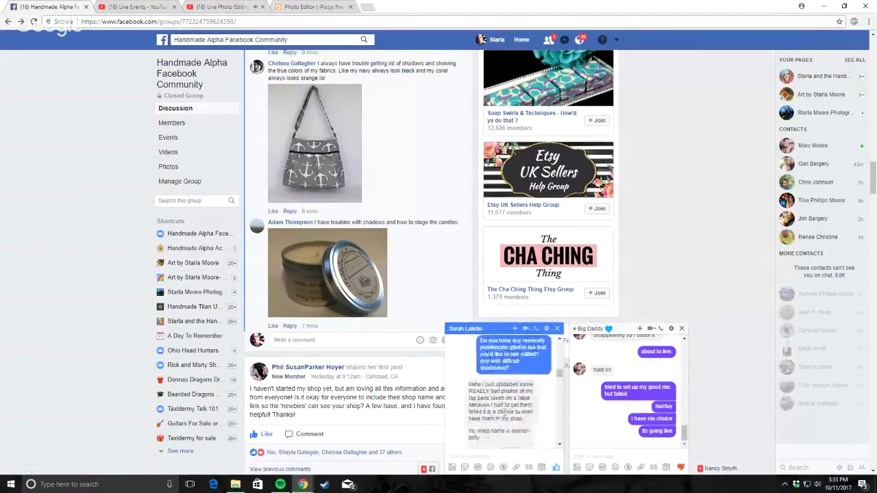
{"action": "left_click", "coordinate": [629, 334]}
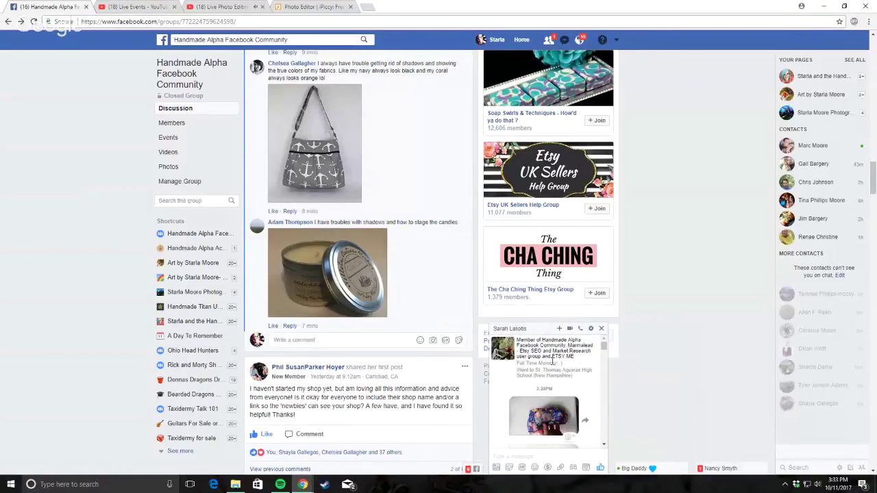
{"action": "scroll", "coordinate": [554, 371], "scroll_direction": "down", "scroll_amount": 5}
{"action": "scroll", "coordinate": [554, 371], "scroll_direction": "down", "scroll_amount": 6}
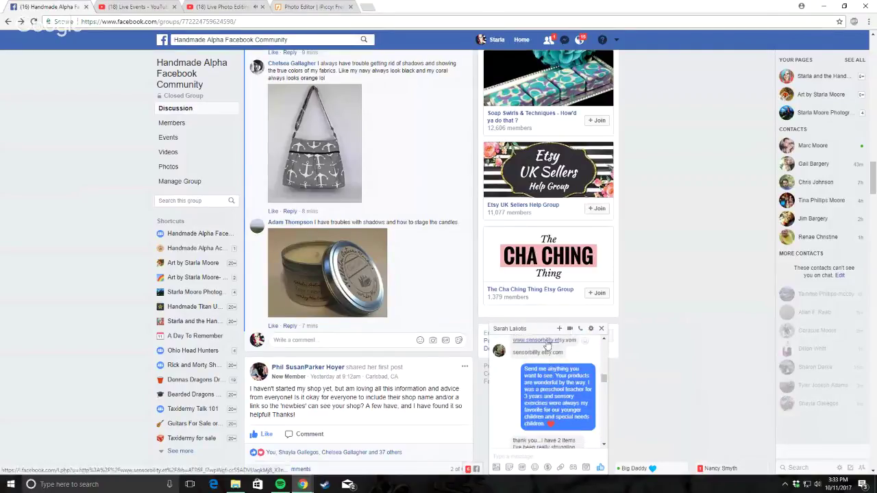
{"action": "left_click", "coordinate": [545, 345]}
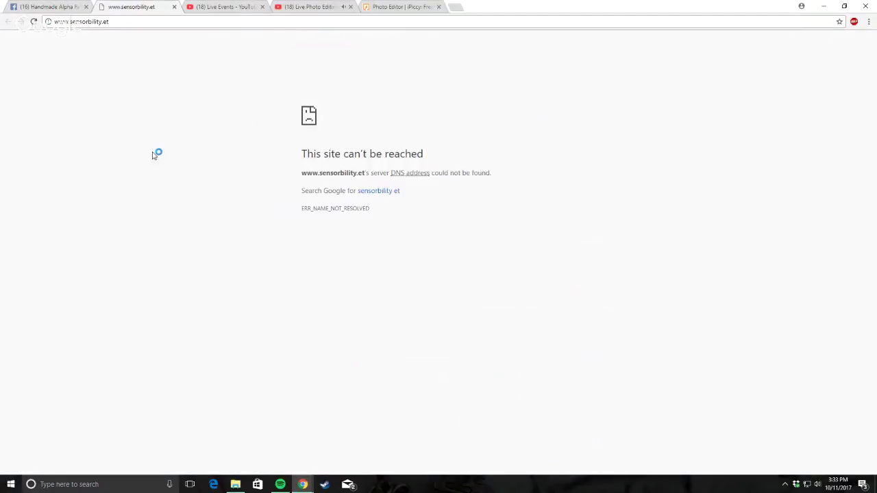
Step: Retry loading the shop page, and check the newest live chat messages on the YouTube stream
{"action": "left_click", "coordinate": [33, 23]}
{"action": "left_click", "coordinate": [309, 6]}
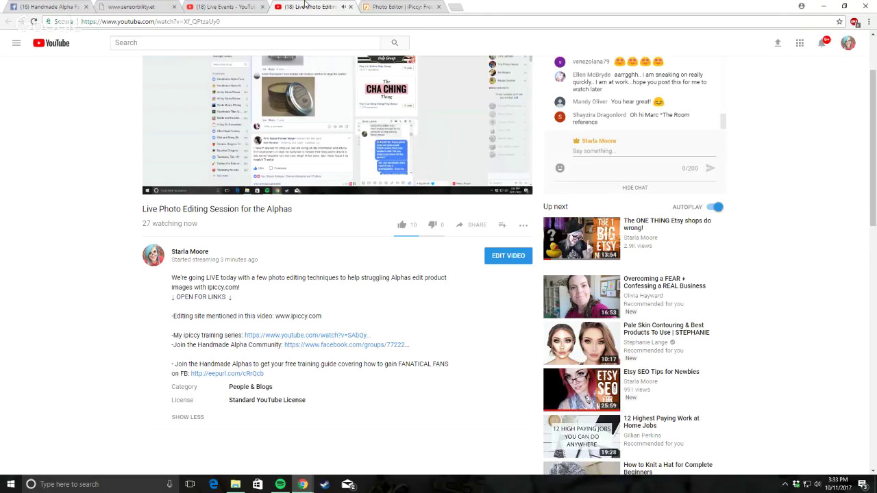
{"action": "scroll", "coordinate": [646, 181], "scroll_direction": "up", "scroll_amount": 2}
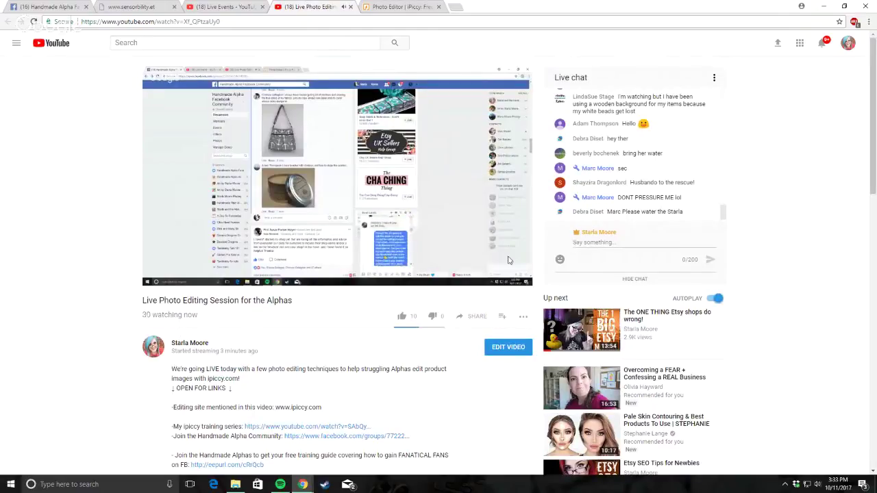
{"action": "left_click", "coordinate": [599, 241]}
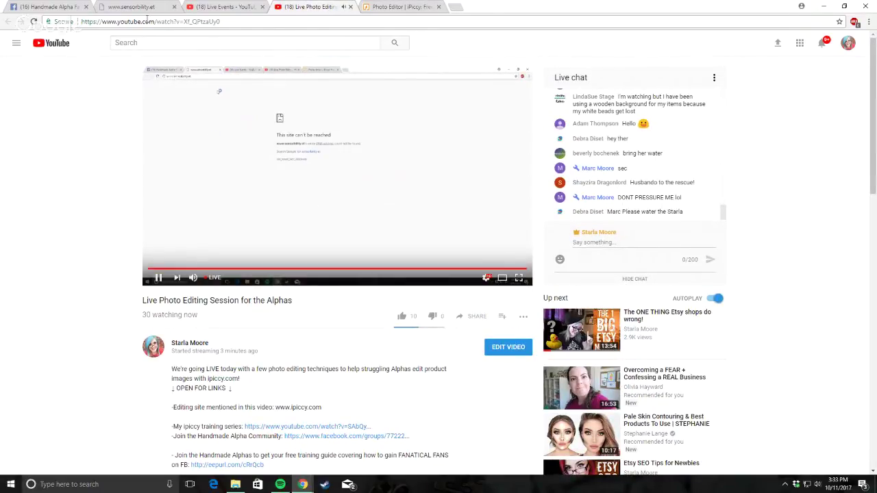
{"action": "left_click", "coordinate": [114, 6]}
{"action": "left_click", "coordinate": [32, 22]}
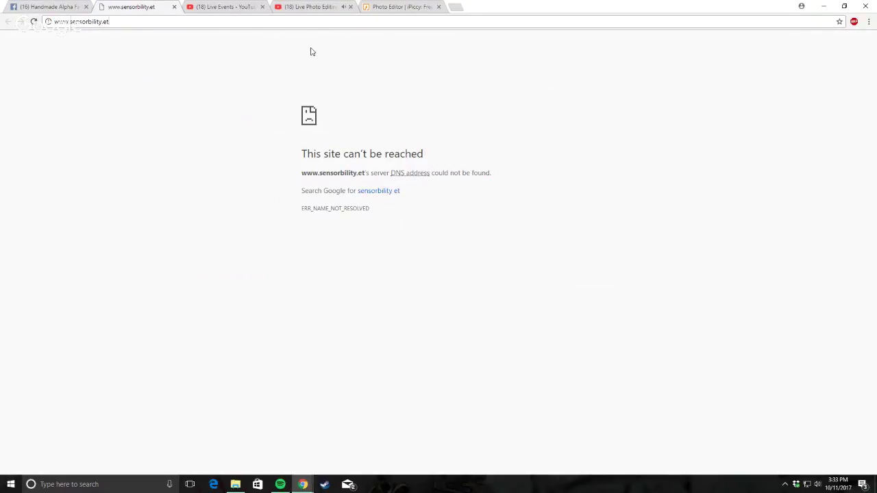
{"action": "type", "text": "sy.com"}
{"action": "key", "text": "Return"}
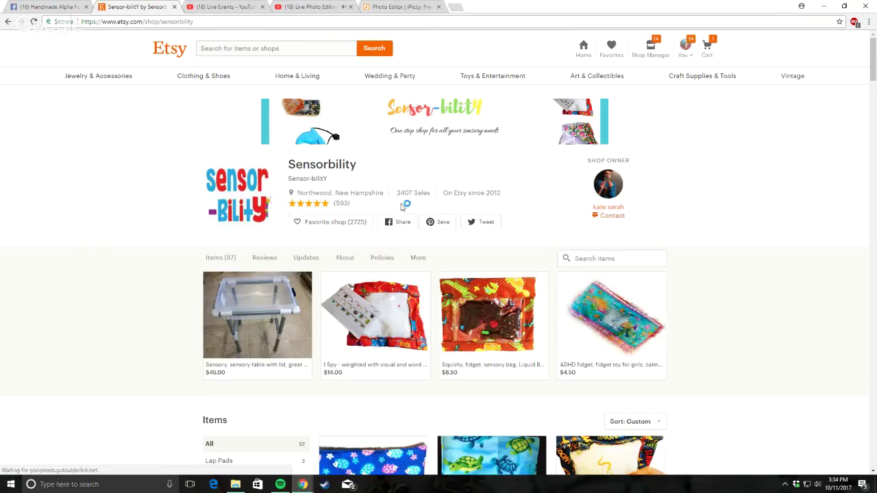
Step: Look through the Sensorbility shop's item photos, dismissing the Facebook notification
{"action": "scroll", "coordinate": [373, 202], "scroll_direction": "down", "scroll_amount": 10}
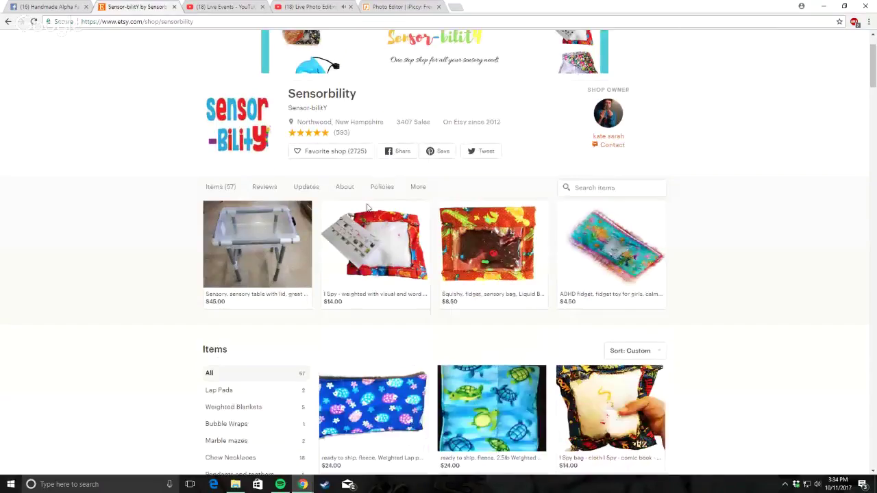
{"action": "scroll", "coordinate": [404, 199], "scroll_direction": "down", "scroll_amount": 5}
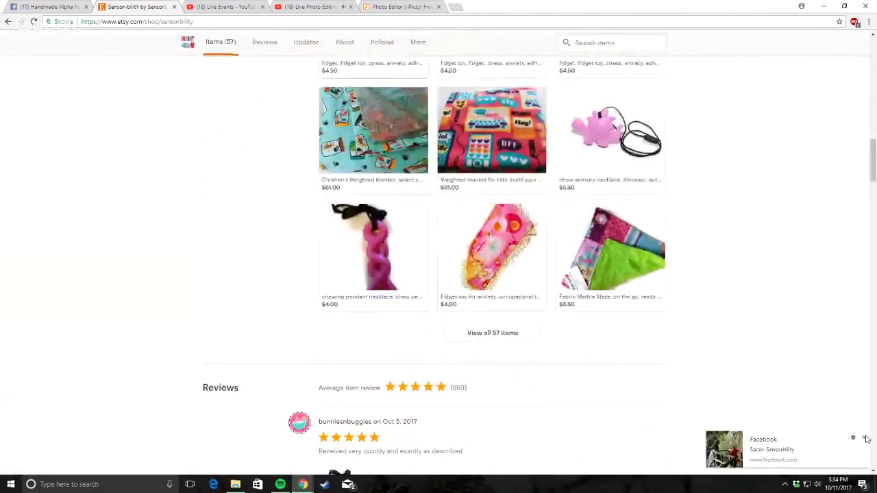
{"action": "left_click", "coordinate": [865, 437]}
{"action": "scroll", "coordinate": [652, 270], "scroll_direction": "up", "scroll_amount": 1}
{"action": "scroll", "coordinate": [653, 269], "scroll_direction": "up", "scroll_amount": 15}
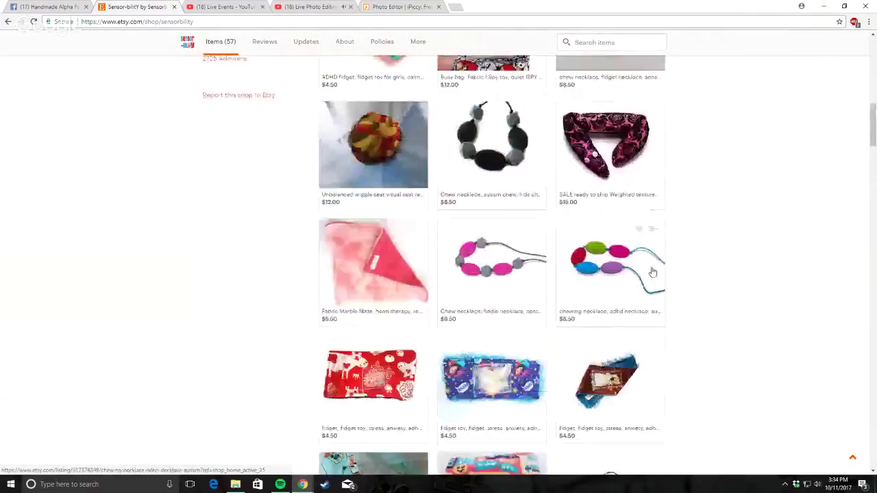
{"action": "scroll", "coordinate": [651, 273], "scroll_direction": "up", "scroll_amount": 1}
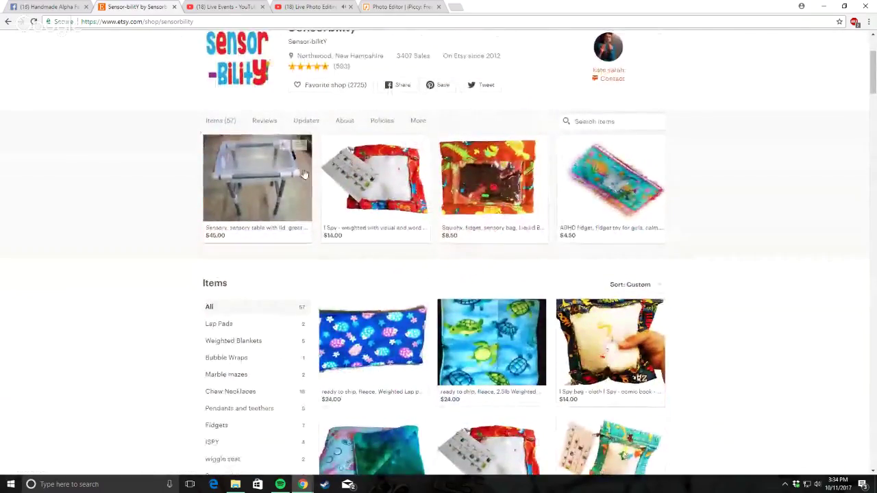
Step: Switch to iPiccy and open the photo of the black alphabet-print pouch from the Alpha edits folder through the photo library
{"action": "left_click", "coordinate": [410, 7]}
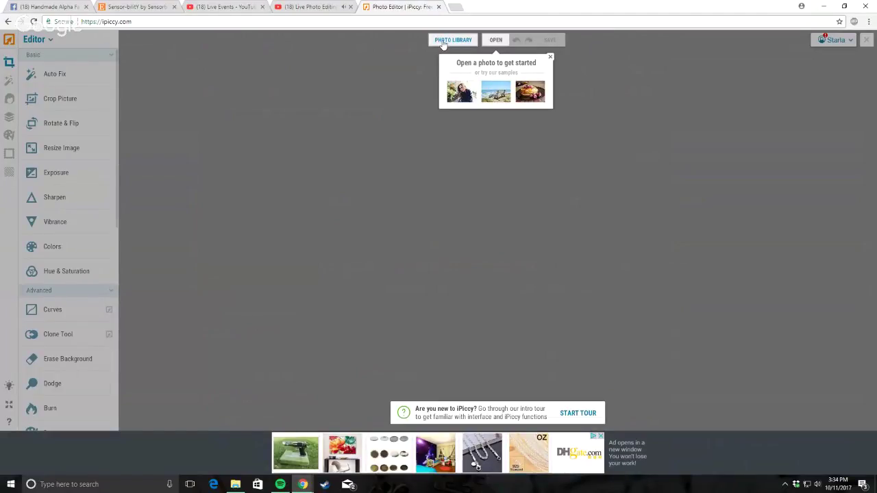
{"action": "left_click", "coordinate": [442, 41]}
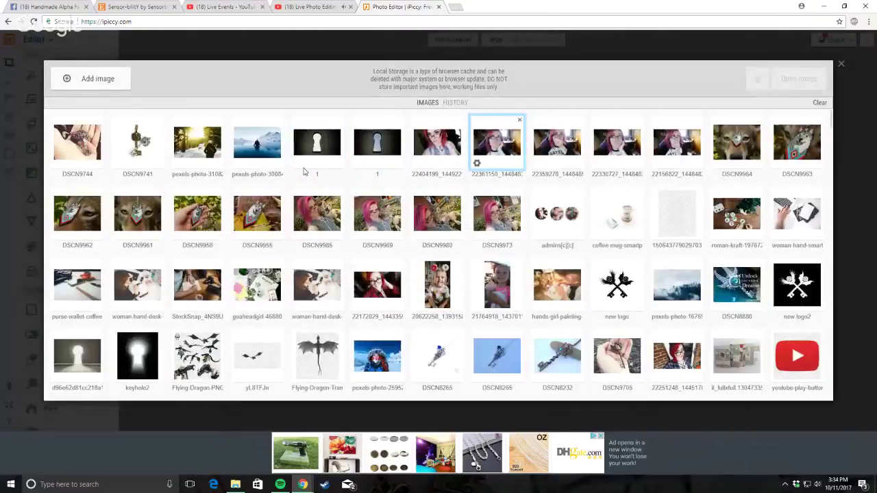
{"action": "left_click", "coordinate": [309, 285]}
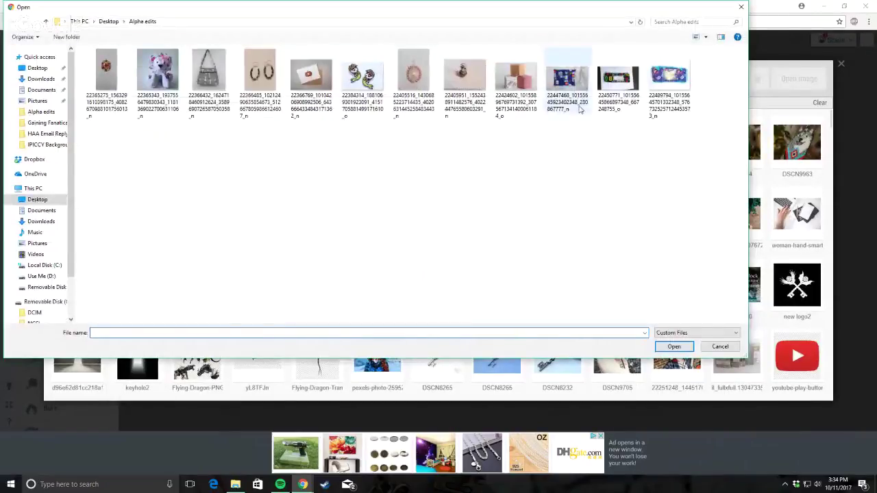
{"action": "double_click", "coordinate": [617, 90]}
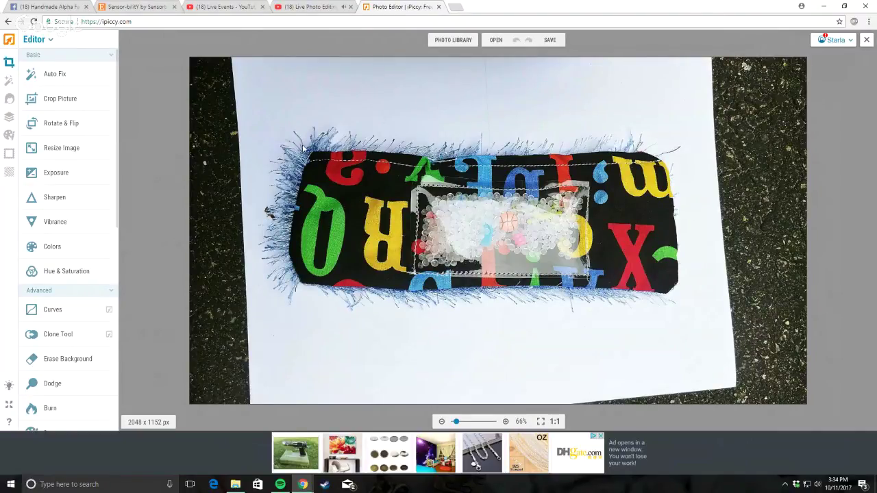
Step: Brighten the pouch photo with the Exposure adjustment, trying several highlights levels and settling on 18
{"action": "left_click", "coordinate": [59, 176]}
{"action": "left_click_drag", "start_coordinate": [27, 221], "coordinate": [52, 221]}
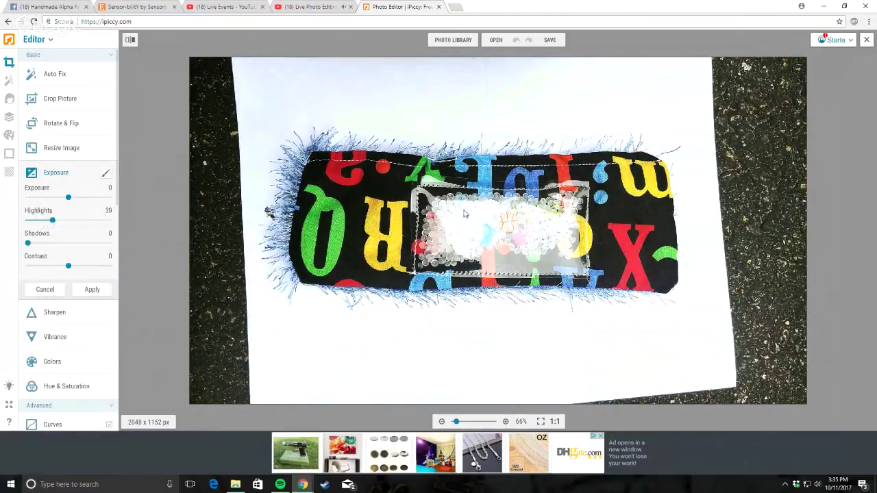
{"action": "left_click_drag", "start_coordinate": [53, 221], "coordinate": [67, 232]}
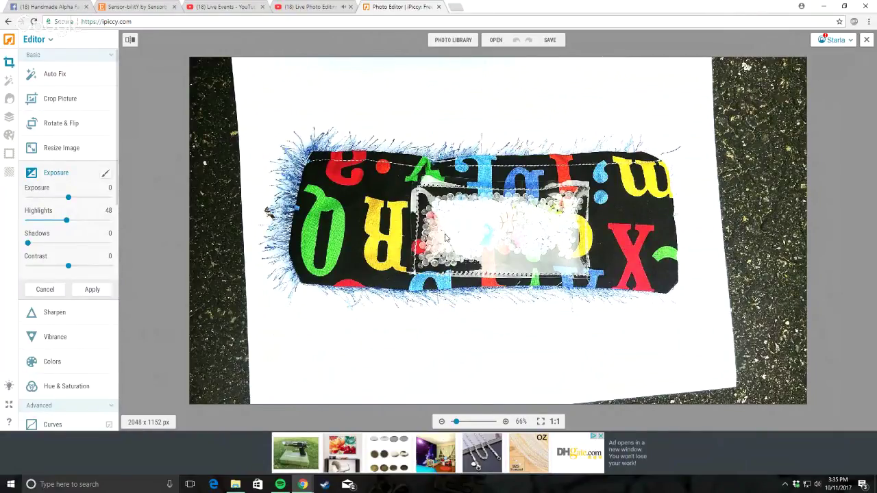
{"action": "left_click_drag", "start_coordinate": [67, 226], "coordinate": [61, 226]}
{"action": "scroll", "coordinate": [652, 305], "scroll_direction": "up", "scroll_amount": 5}
{"action": "scroll", "coordinate": [494, 226], "scroll_direction": "down", "scroll_amount": 2}
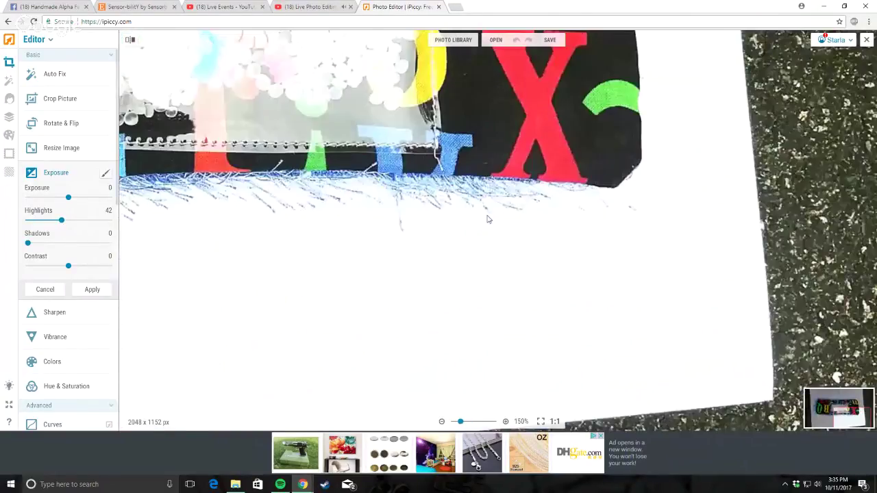
{"action": "scroll", "coordinate": [488, 220], "scroll_direction": "down", "scroll_amount": 4}
{"action": "left_click_drag", "start_coordinate": [61, 220], "coordinate": [53, 220]}
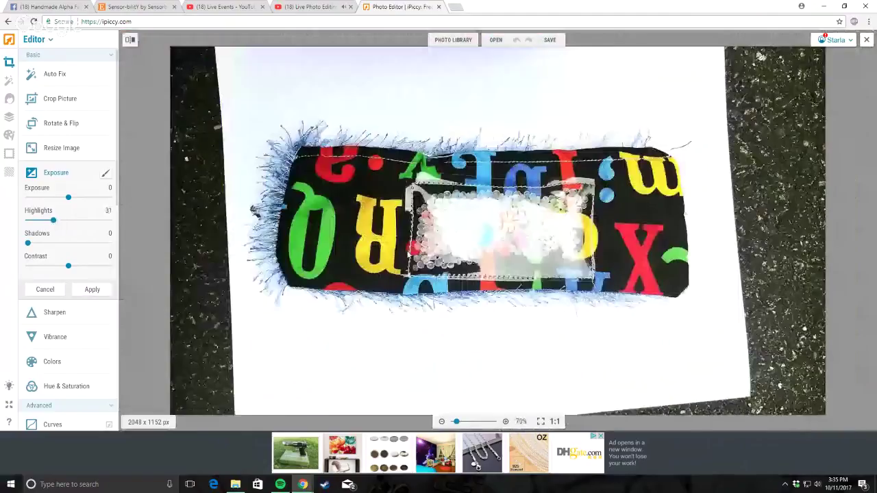
{"action": "scroll", "coordinate": [410, 253], "scroll_direction": "up", "scroll_amount": 1}
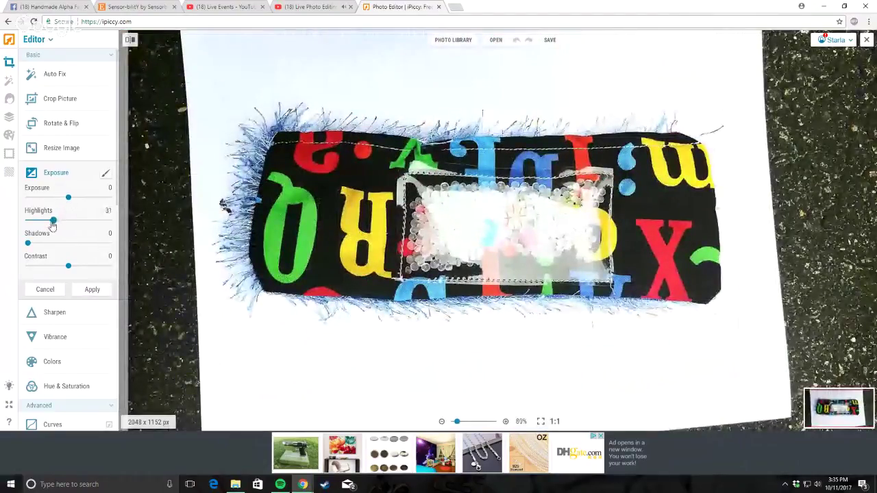
{"action": "left_click_drag", "start_coordinate": [53, 220], "coordinate": [48, 221]}
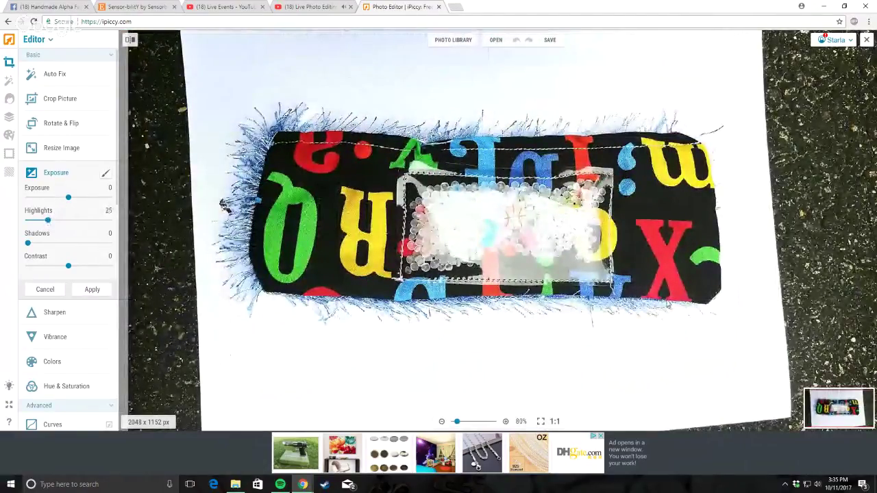
{"action": "left_click_drag", "start_coordinate": [45, 218], "coordinate": [42, 220]}
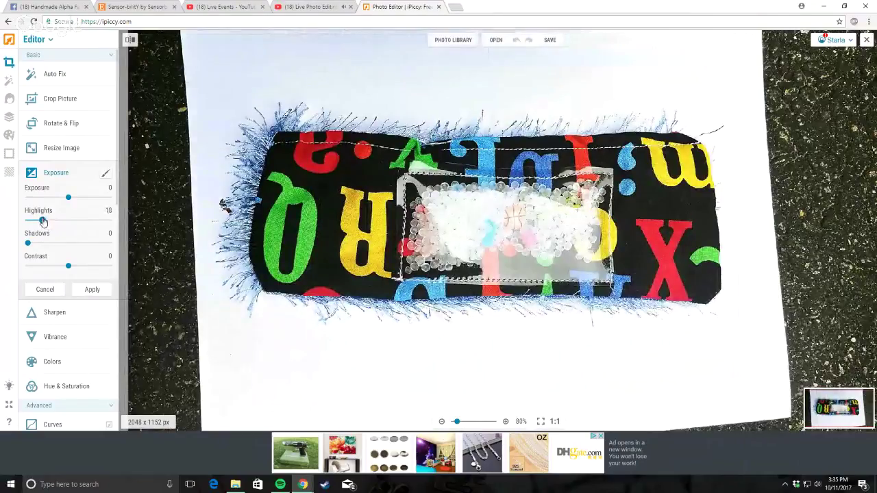
Step: Restore the original look of the pouch's bead window by brushing it with the effect mask's Original brush at size 115
{"action": "left_click", "coordinate": [104, 175]}
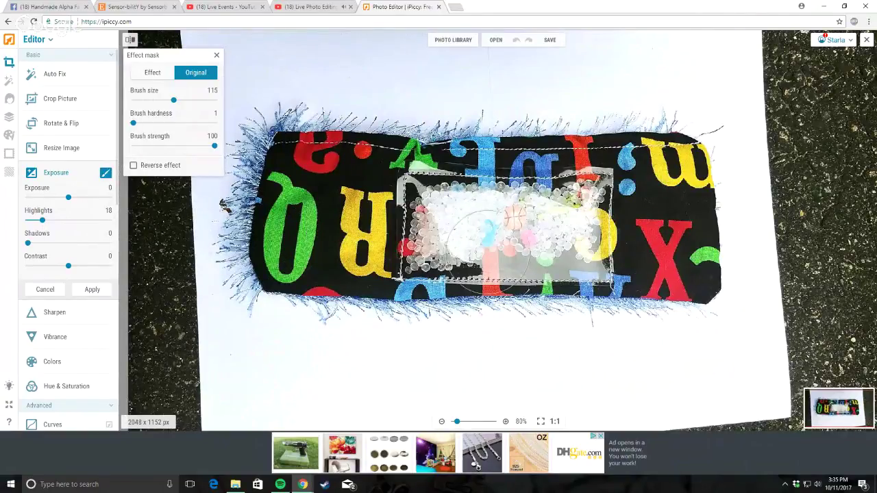
{"action": "scroll", "coordinate": [493, 230], "scroll_direction": "down", "scroll_amount": 1}
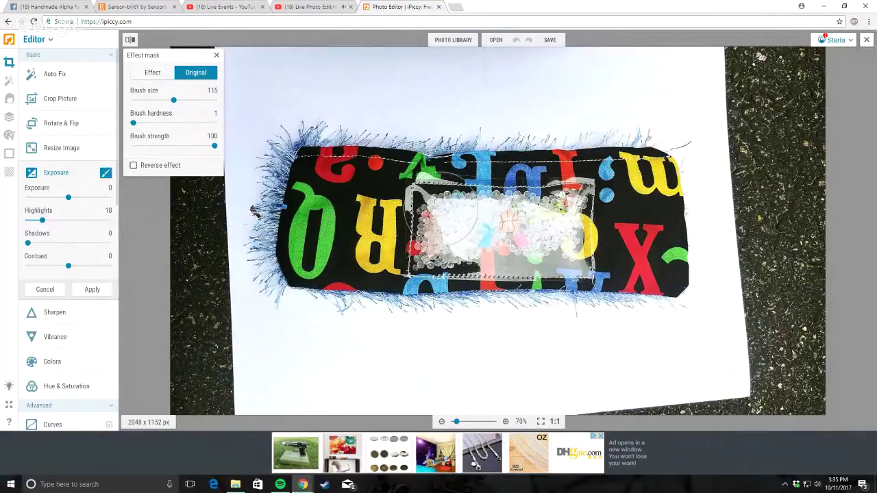
{"action": "mouse_move", "coordinate": [471, 218]}
{"action": "left_mouse_down"}
{"action": "mouse_move", "coordinate": [548, 229]}
{"action": "mouse_move", "coordinate": [591, 219]}
{"action": "mouse_move", "coordinate": [590, 250]}
{"action": "mouse_move", "coordinate": [425, 233]}
{"action": "left_mouse_up"}
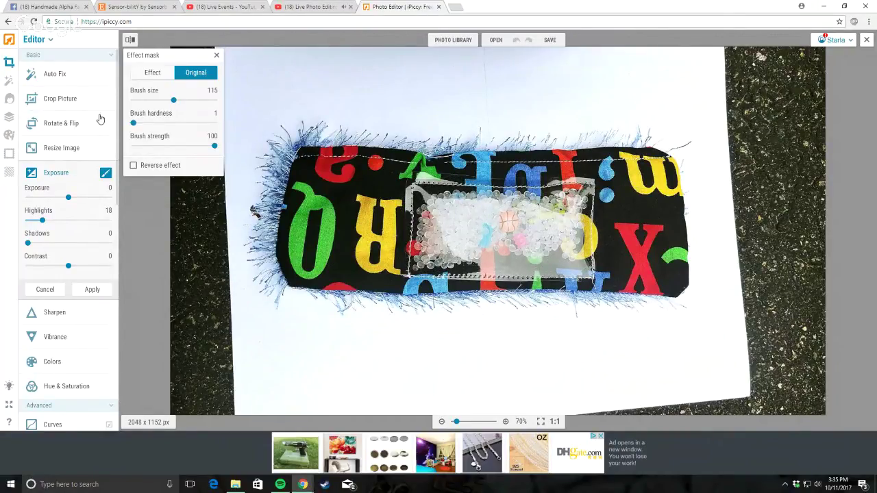
Step: Try darkening the photo with an exposure of -42, and return the exposure to 0
{"action": "left_click_drag", "start_coordinate": [68, 197], "coordinate": [51, 198]}
{"action": "scroll", "coordinate": [507, 221], "scroll_direction": "up", "scroll_amount": 1}
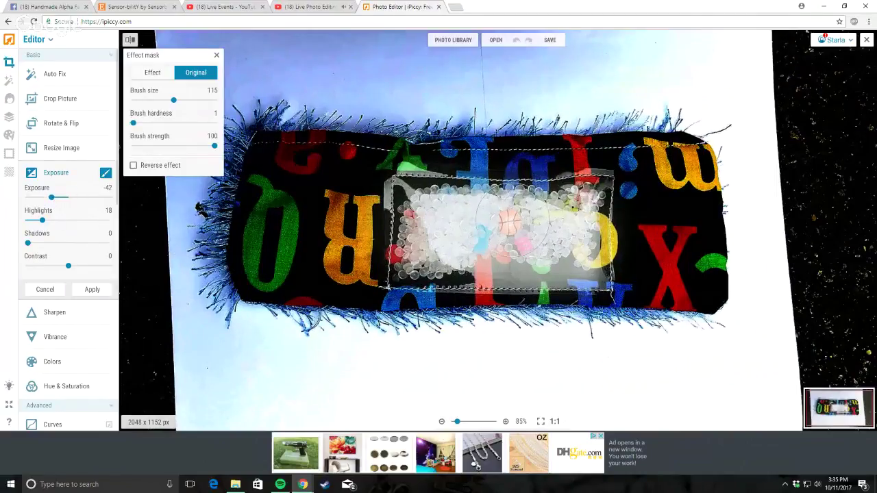
{"action": "left_click", "coordinate": [68, 199]}
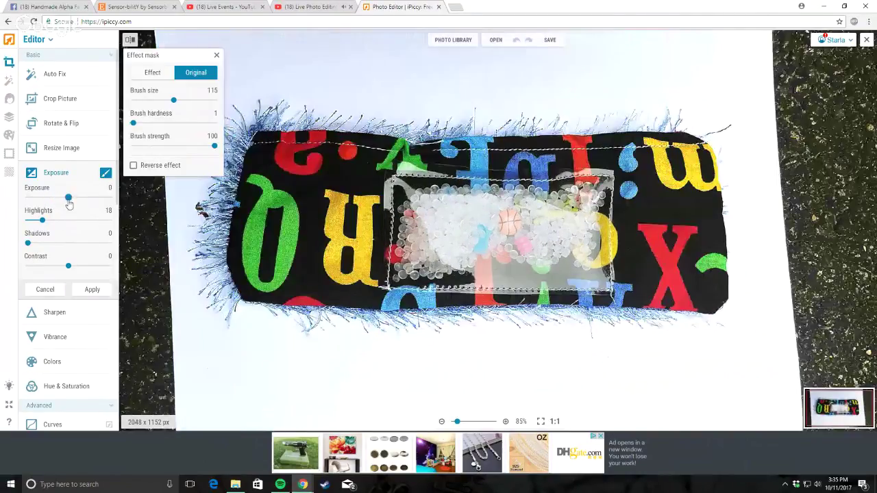
Step: Inspect the beads in the clear window up close and apply the masked Exposure adjustment
{"action": "scroll", "coordinate": [534, 237], "scroll_direction": "up", "scroll_amount": 2}
{"action": "scroll", "coordinate": [520, 243], "scroll_direction": "up", "scroll_amount": 2}
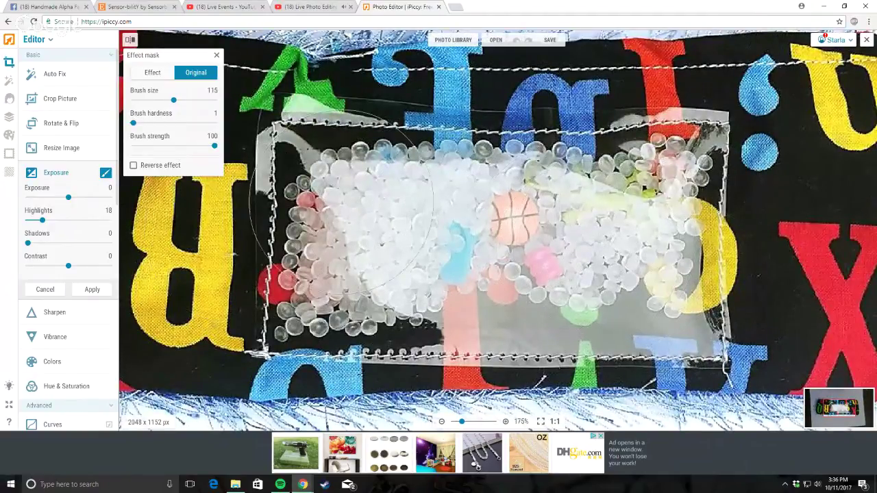
{"action": "scroll", "coordinate": [598, 256], "scroll_direction": "down", "scroll_amount": 3}
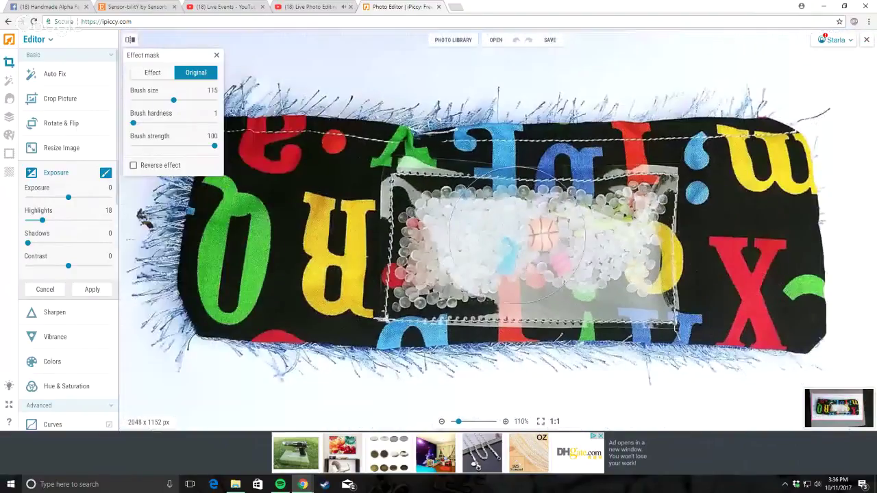
{"action": "scroll", "coordinate": [517, 230], "scroll_direction": "down", "scroll_amount": 1}
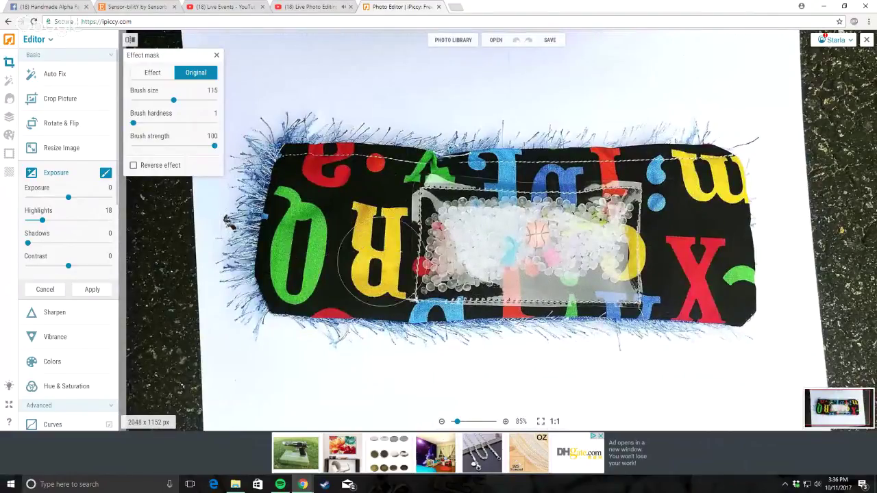
{"action": "left_click", "coordinate": [95, 290]}
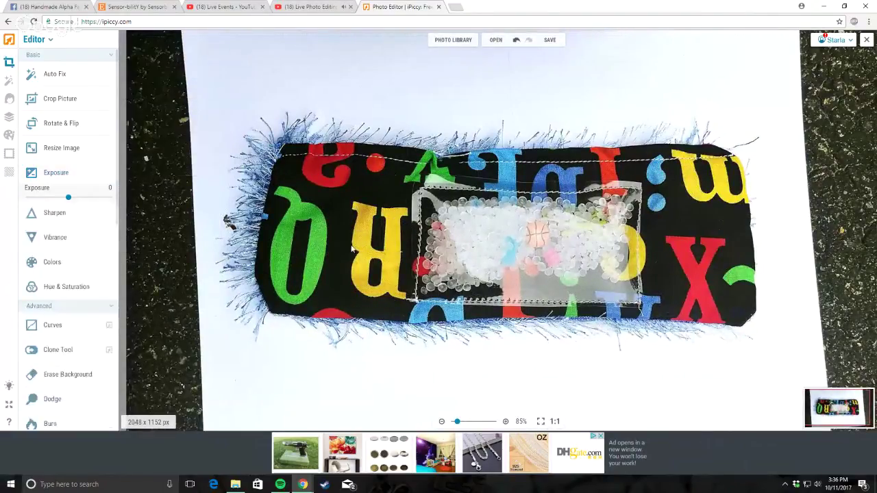
Step: Whiten only the paper background with Exposure highlights at 38, painted through a reversed effect mask, and apply it
{"action": "left_click", "coordinate": [58, 175]}
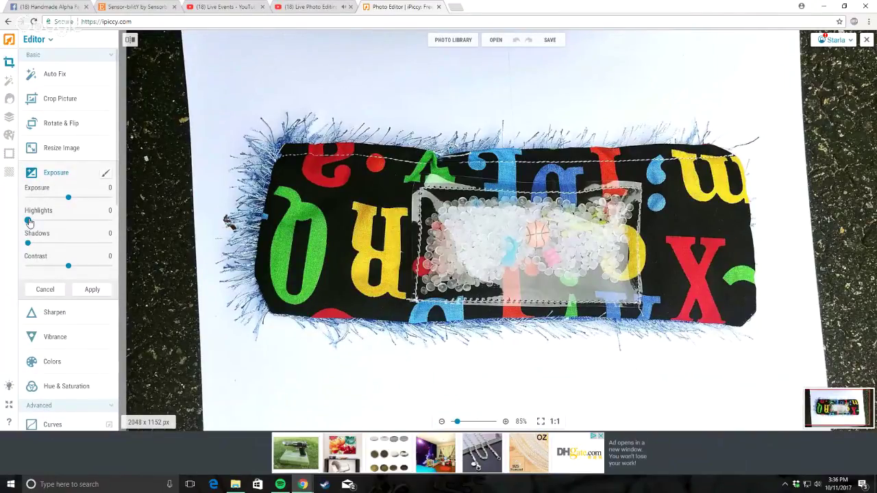
{"action": "left_click_drag", "start_coordinate": [28, 220], "coordinate": [60, 228]}
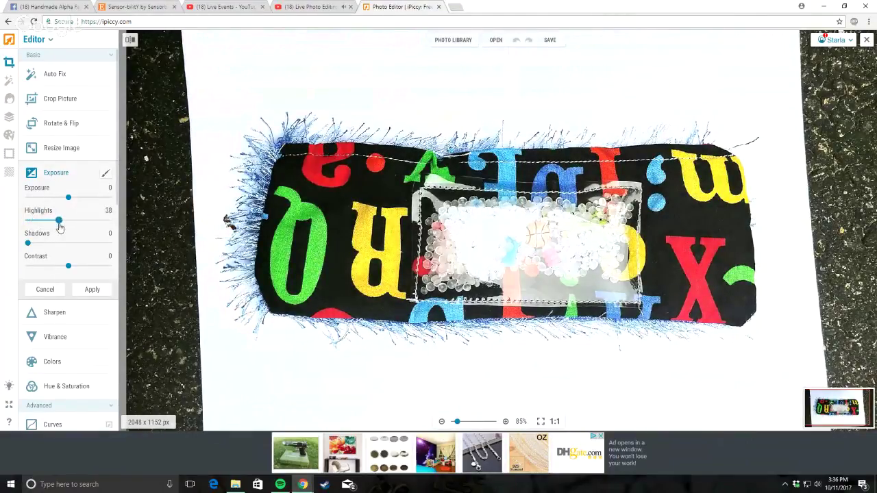
{"action": "left_click", "coordinate": [107, 175]}
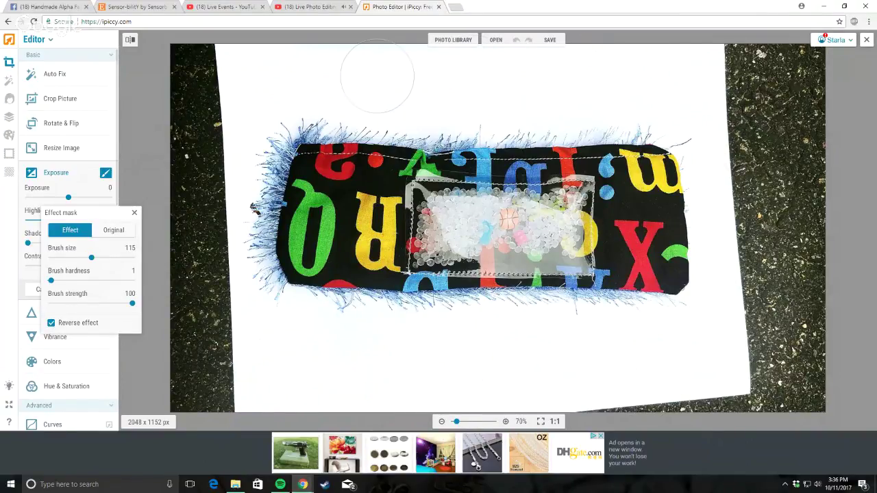
{"action": "left_click_drag", "start_coordinate": [103, 213], "coordinate": [200, 129]}
{"action": "left_click", "coordinate": [92, 290]}
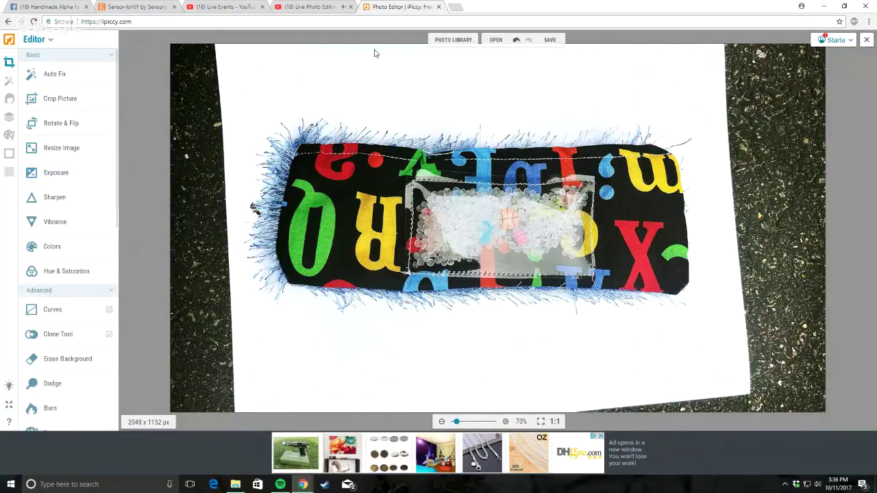
Step: Check the whitened paper background up close and start another Exposure adjustment with highlights at 31
{"action": "scroll", "coordinate": [372, 49], "scroll_direction": "up", "scroll_amount": 2}
{"action": "scroll", "coordinate": [463, 78], "scroll_direction": "up", "scroll_amount": 5}
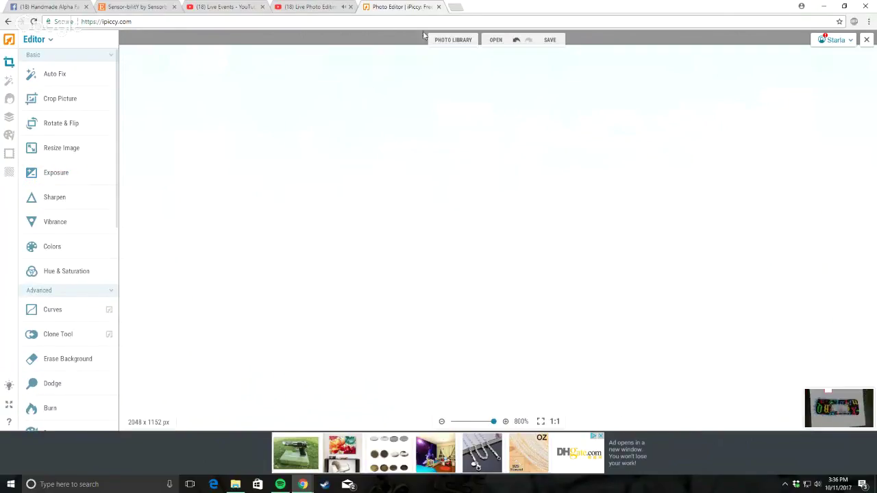
{"action": "scroll", "coordinate": [386, 102], "scroll_direction": "down", "scroll_amount": 5}
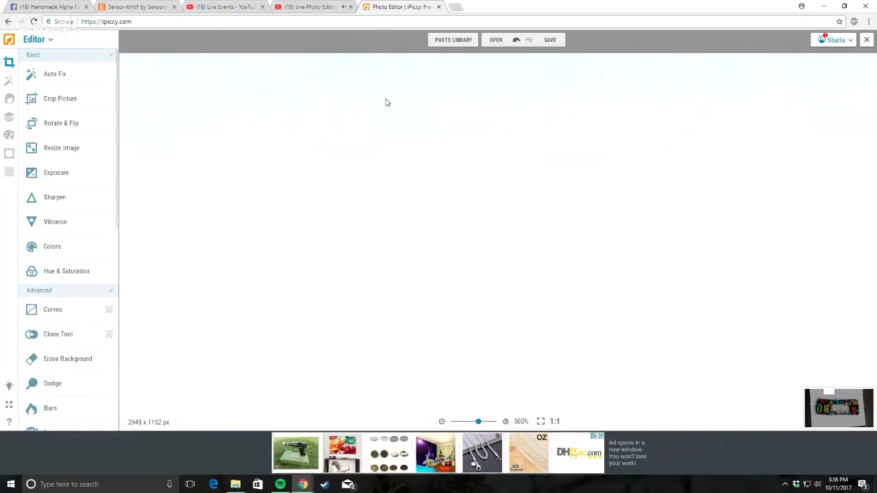
{"action": "scroll", "coordinate": [452, 150], "scroll_direction": "down", "scroll_amount": 3}
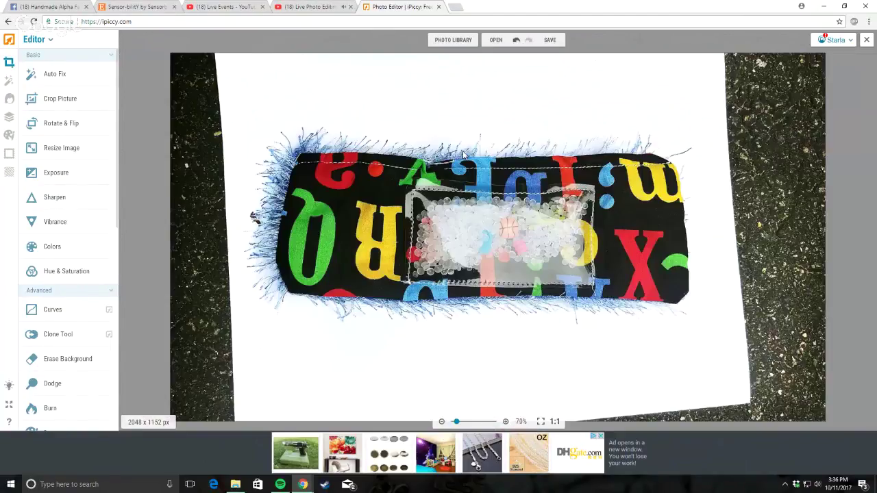
{"action": "left_click", "coordinate": [55, 172]}
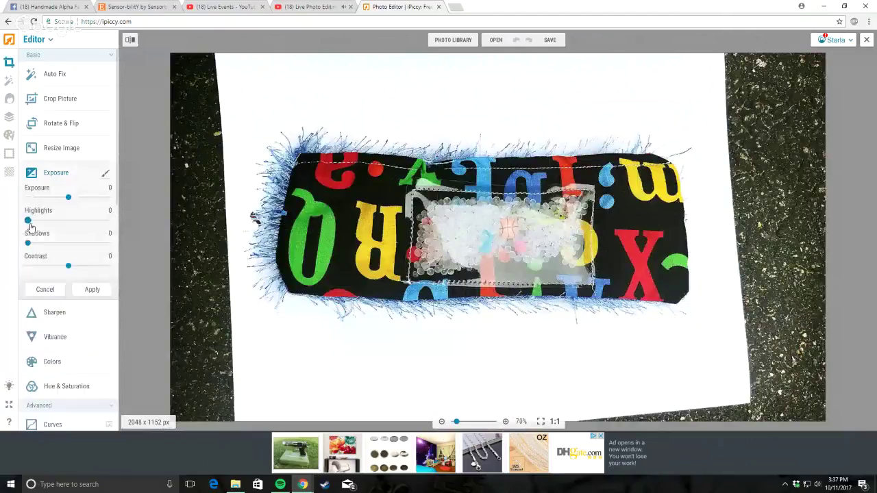
{"action": "left_click_drag", "start_coordinate": [28, 221], "coordinate": [53, 222]}
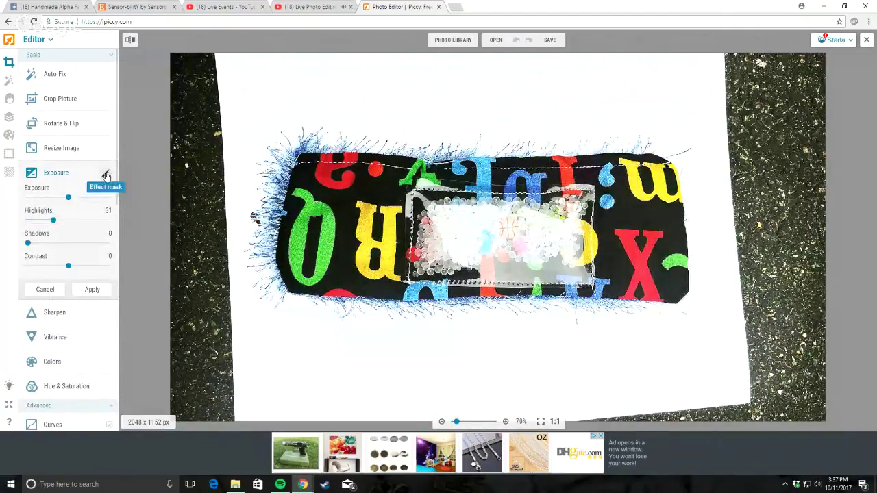
Step: Reverse the effect mask, brush the highlights onto the remaining paper around the pouch's fringe, and apply the adjustment
{"action": "left_click", "coordinate": [106, 173]}
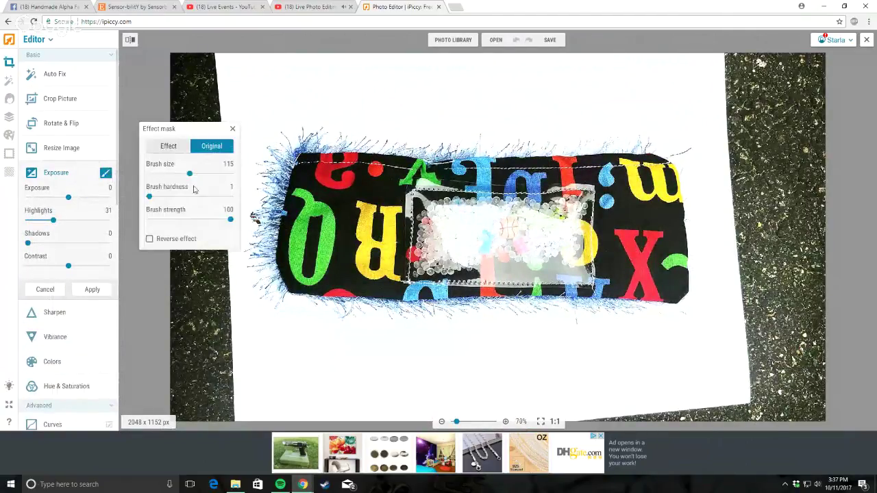
{"action": "left_click", "coordinate": [150, 240]}
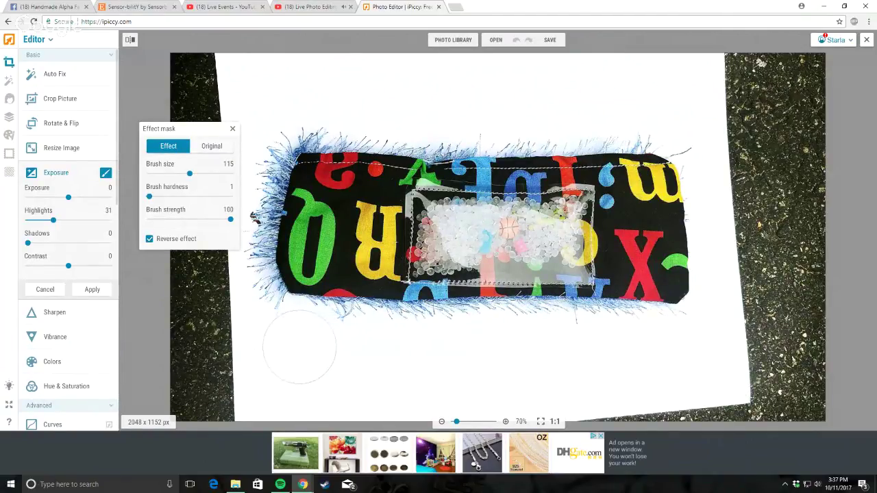
{"action": "scroll", "coordinate": [320, 378], "scroll_direction": "up", "scroll_amount": 4}
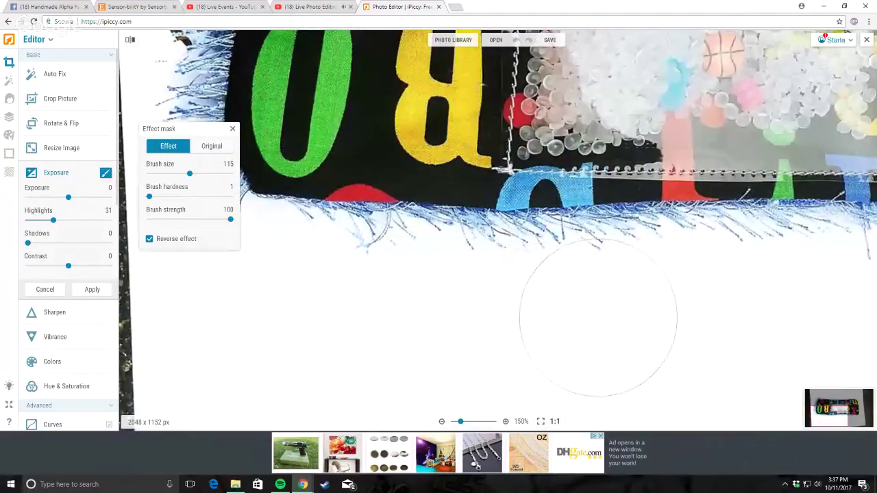
{"action": "scroll", "coordinate": [668, 319], "scroll_direction": "down", "scroll_amount": 4}
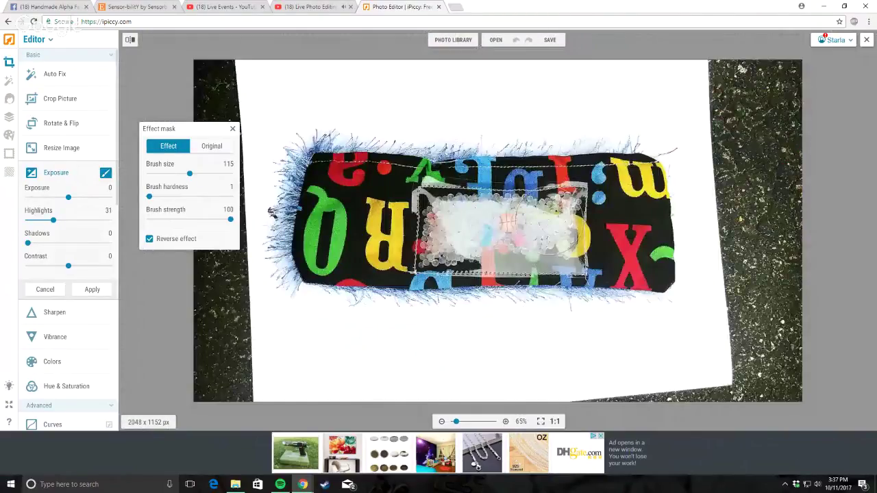
{"action": "left_click", "coordinate": [92, 289]}
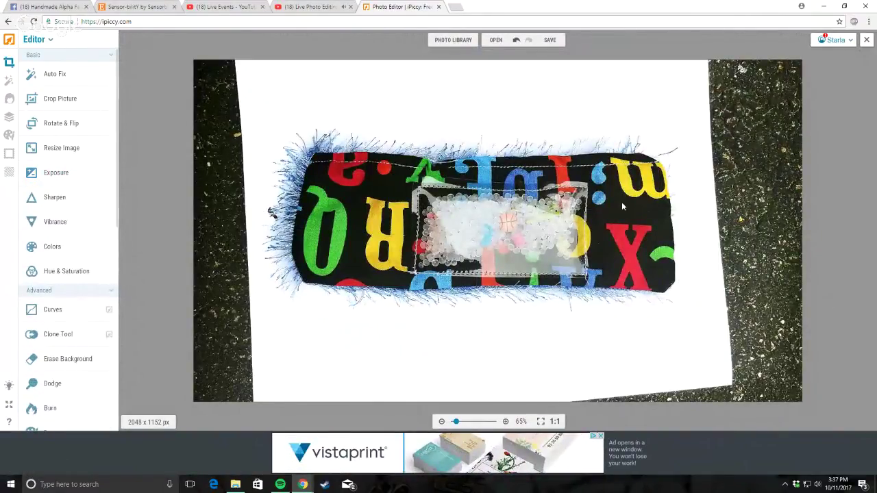
Step: Crop the photo without constraints to 1523 x 1089 px, cutting off the dark pavement around the white paper
{"action": "left_click", "coordinate": [68, 99]}
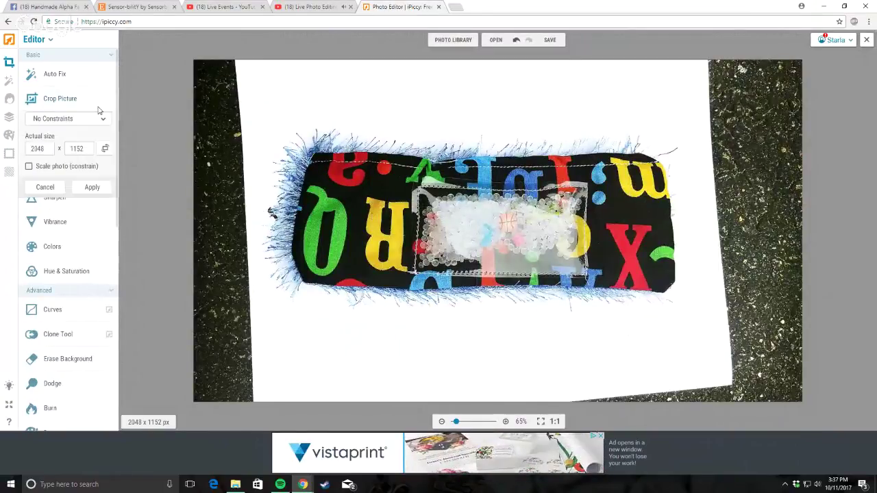
{"action": "left_click_drag", "start_coordinate": [432, 233], "coordinate": [367, 165]}
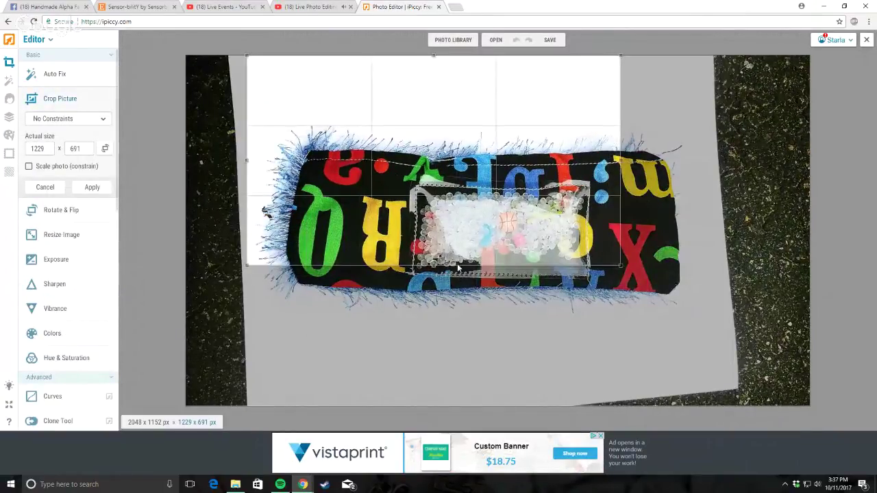
{"action": "left_click_drag", "start_coordinate": [449, 368], "coordinate": [433, 386]}
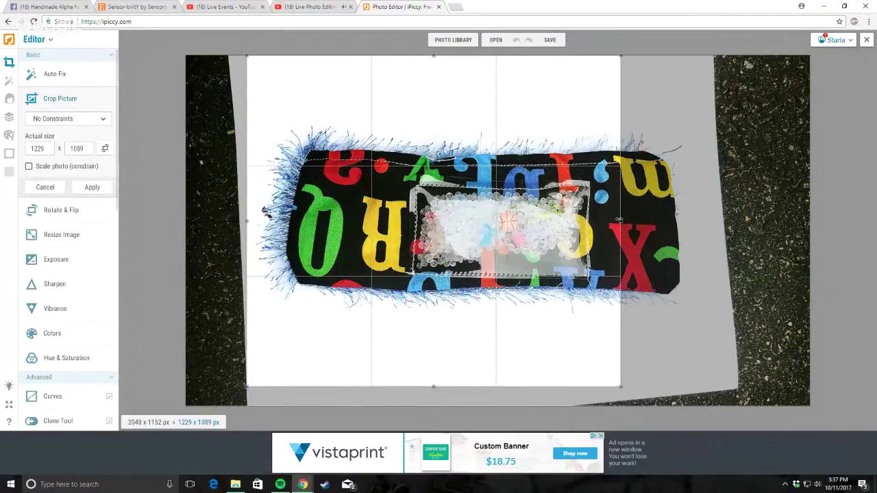
{"action": "left_click_drag", "start_coordinate": [619, 219], "coordinate": [710, 226]}
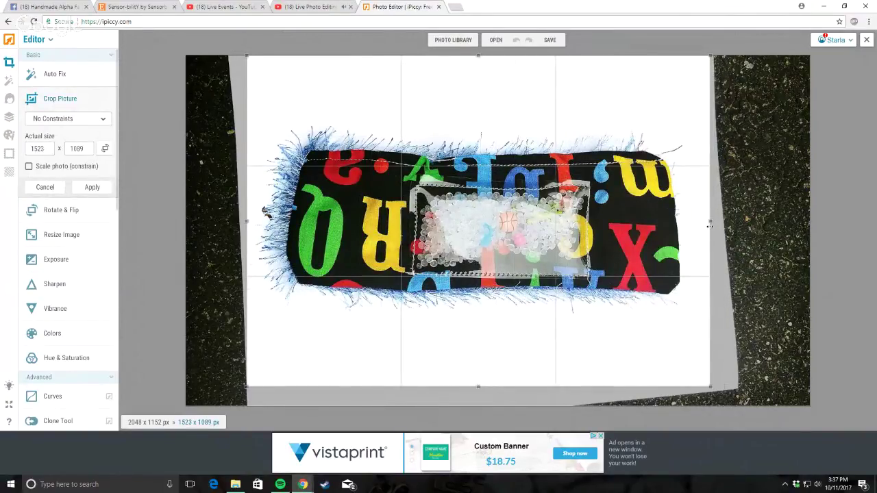
{"action": "left_click", "coordinate": [91, 187]}
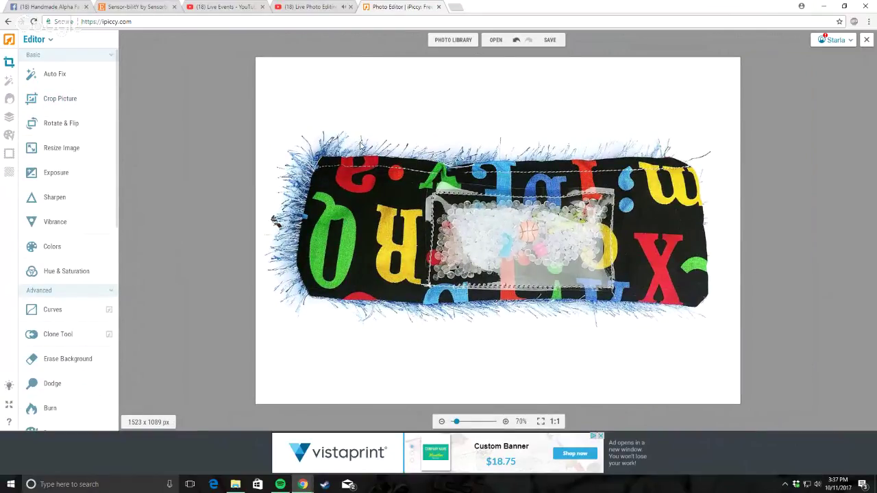
Step: Undo the crop and add a geometric square sticker above the pouch, coloured solid white (FFFFFF)
{"action": "left_click", "coordinate": [518, 39]}
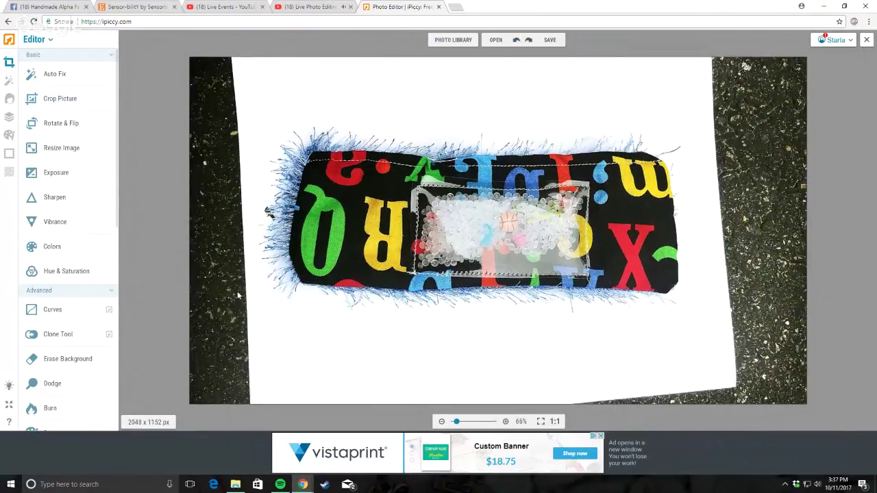
{"action": "left_click", "coordinate": [6, 121]}
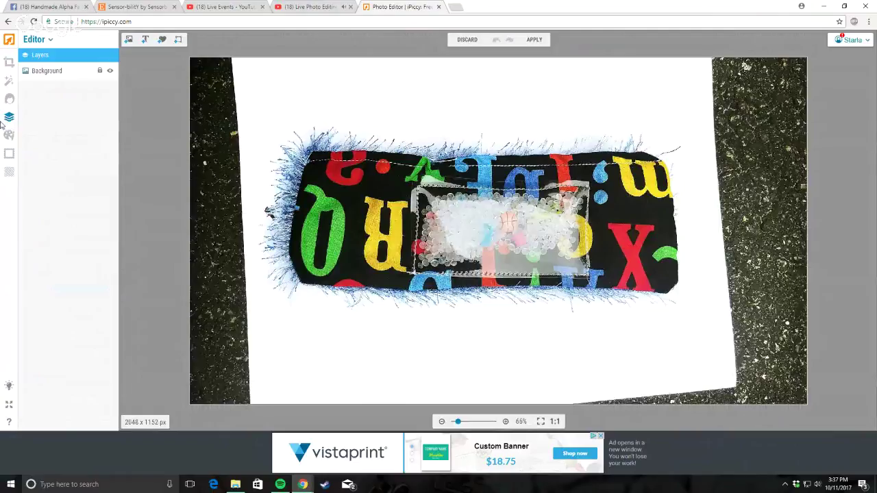
{"action": "left_click", "coordinate": [163, 41]}
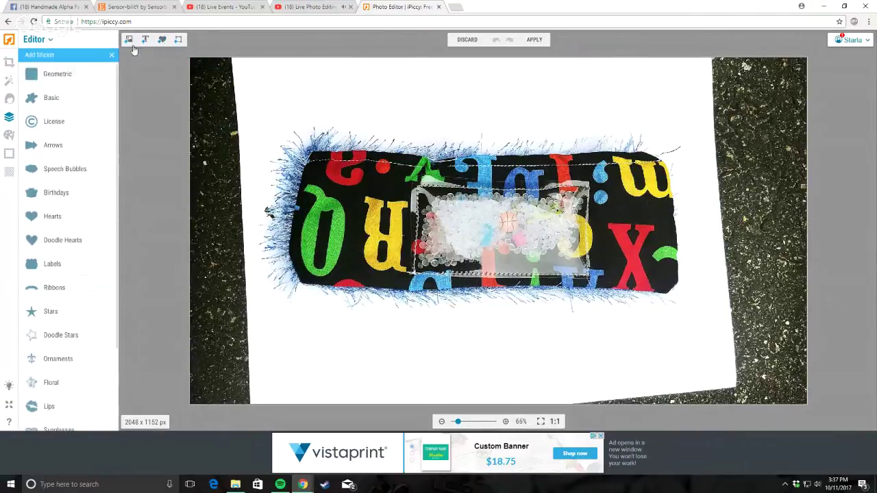
{"action": "left_click", "coordinate": [73, 78]}
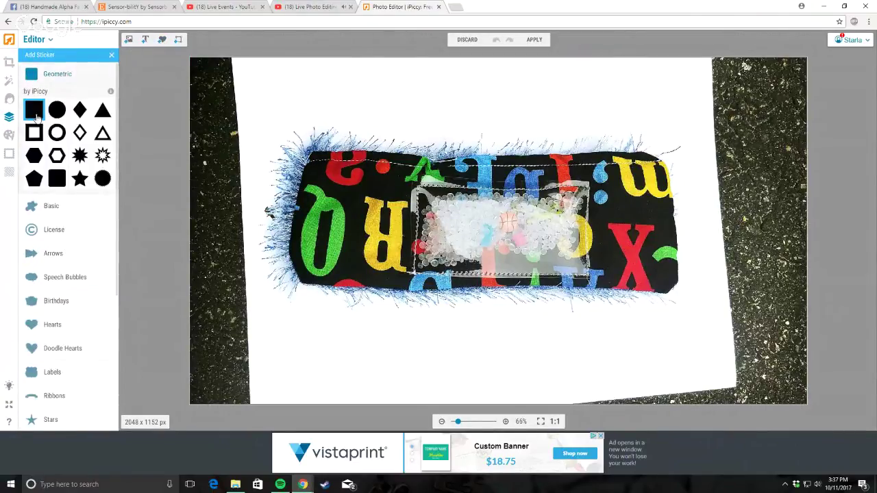
{"action": "left_click", "coordinate": [34, 109]}
{"action": "left_click_drag", "start_coordinate": [496, 203], "coordinate": [353, 109]}
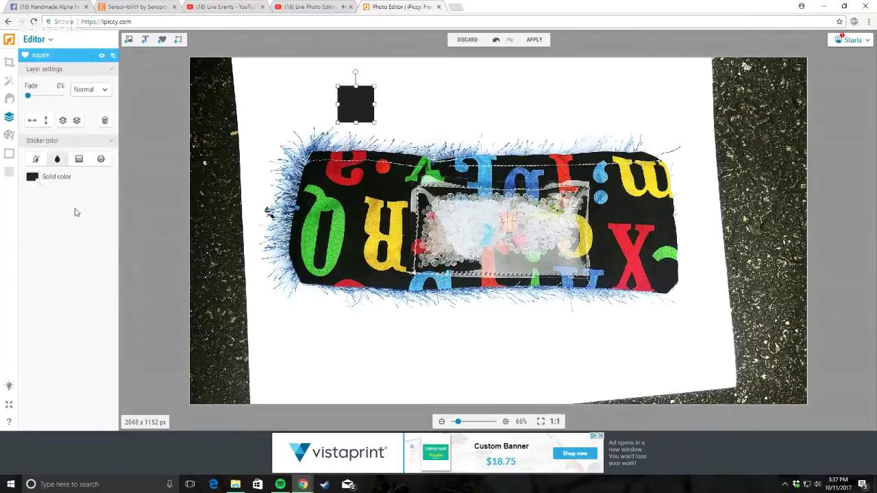
{"action": "left_click", "coordinate": [32, 179]}
{"action": "left_click", "coordinate": [30, 198]}
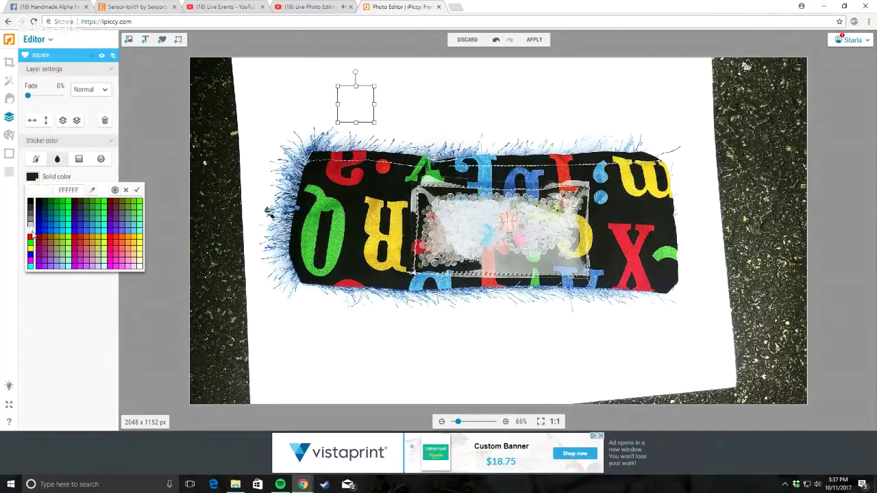
Step: Stretch the white square over the pavement left of the paper and cover the pavement on the right with a duplicate
{"action": "left_click_drag", "start_coordinate": [347, 98], "coordinate": [232, 364]}
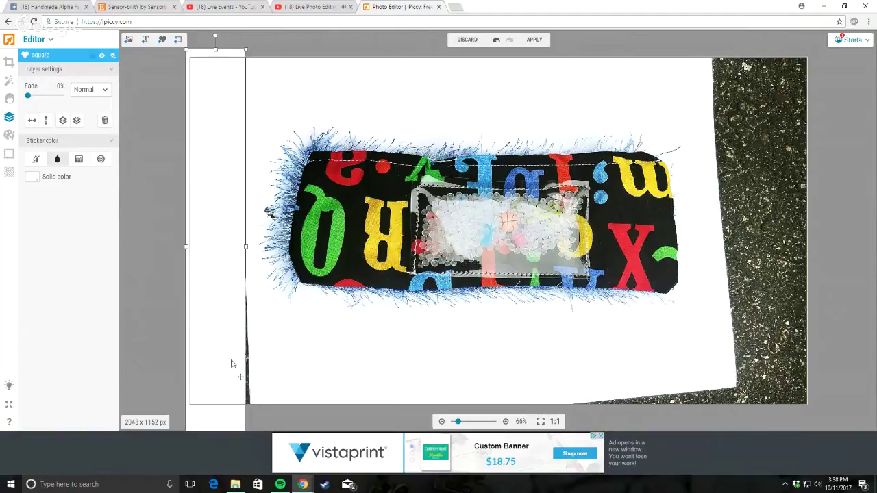
{"action": "mouse_move", "coordinate": [249, 251]}
{"action": "left_mouse_down"}
{"action": "mouse_move", "coordinate": [266, 247]}
{"action": "mouse_move", "coordinate": [257, 248]}
{"action": "left_mouse_up"}
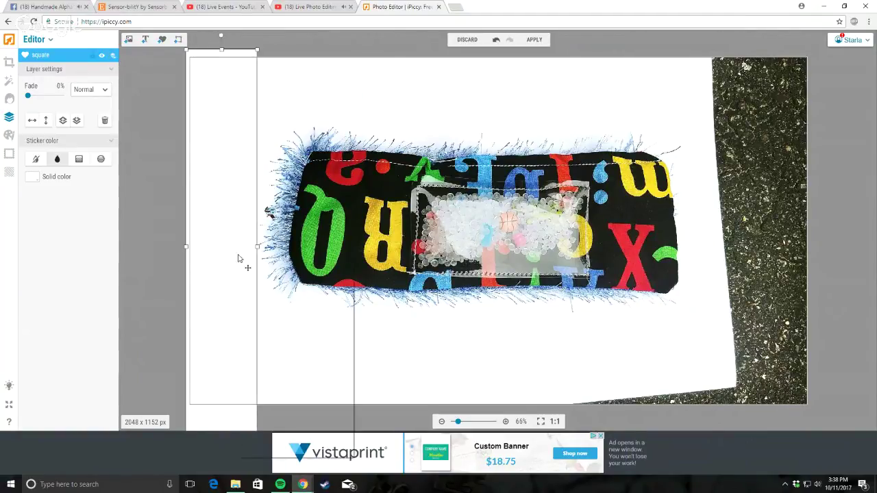
{"action": "right_click", "coordinate": [240, 255]}
{"action": "left_click", "coordinate": [267, 403]}
{"action": "left_click_drag", "start_coordinate": [631, 220], "coordinate": [860, 244]}
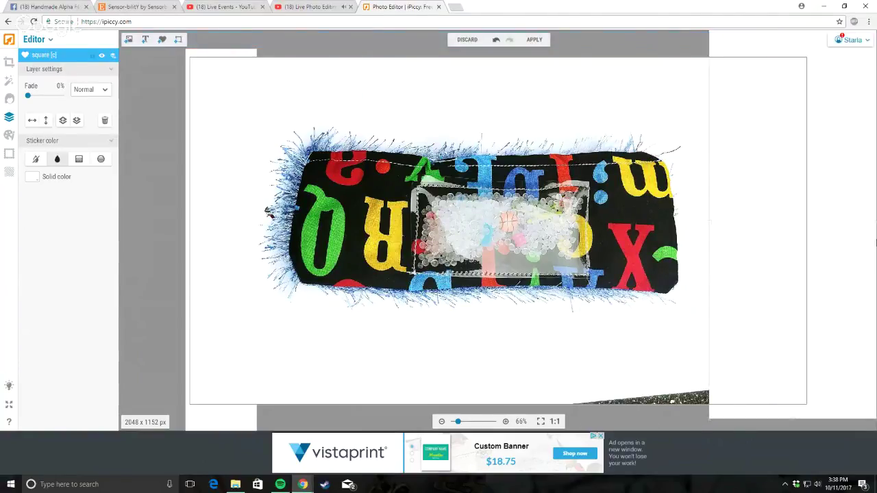
Step: Duplicate the white square again, fit it over the remaining pavement at the photo's lower edge, and apply the layers to the photo
{"action": "right_click", "coordinate": [802, 243]}
{"action": "left_click", "coordinate": [785, 388]}
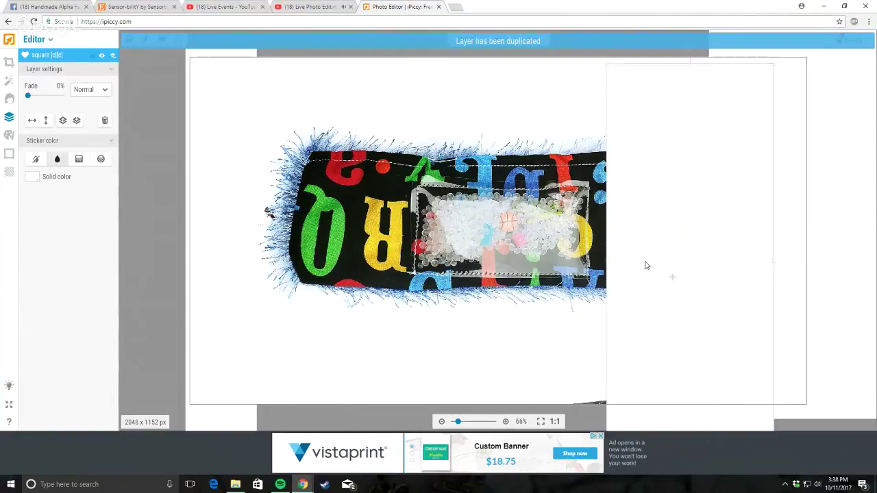
{"action": "left_click_drag", "start_coordinate": [674, 63], "coordinate": [610, 394]}
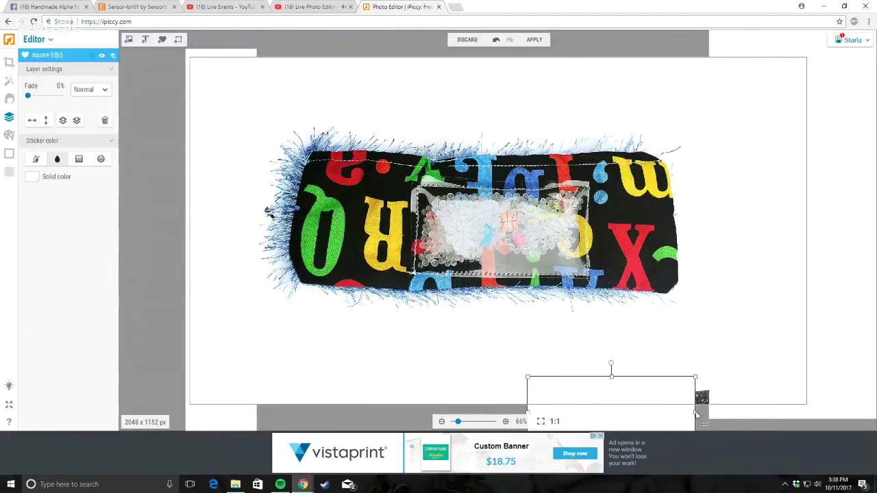
{"action": "left_click_drag", "start_coordinate": [696, 414], "coordinate": [745, 414]}
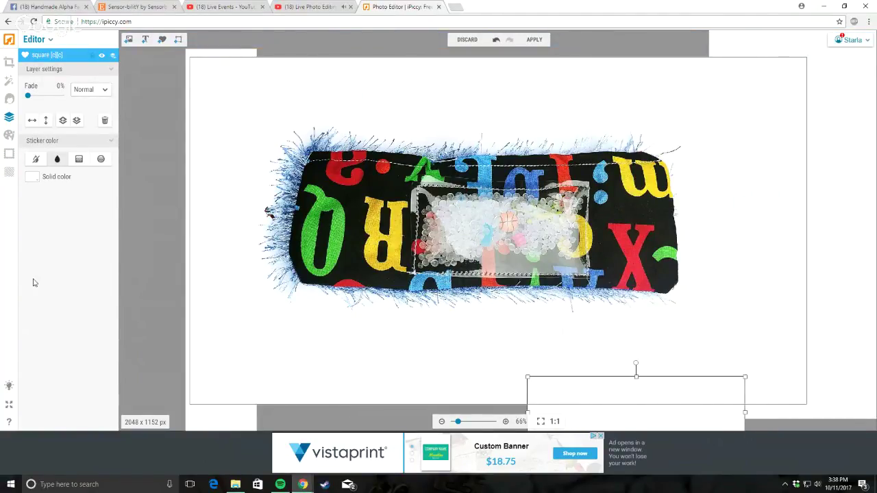
{"action": "left_click", "coordinate": [541, 39]}
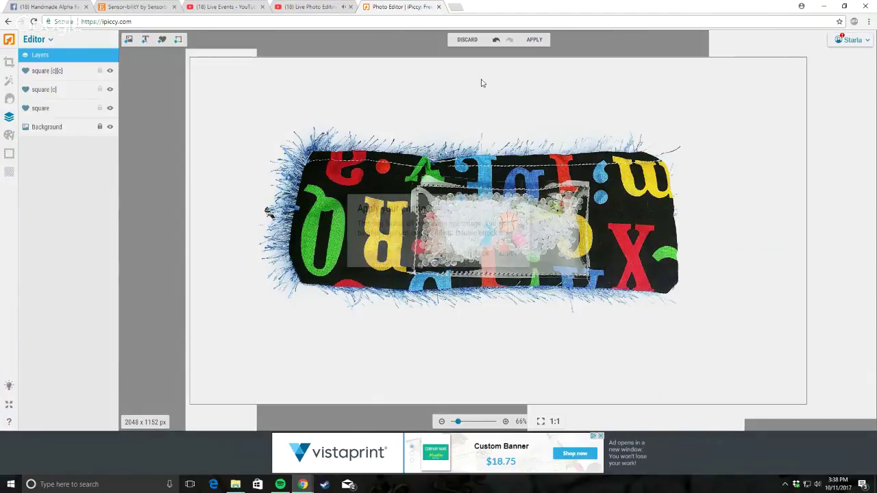
{"action": "left_click", "coordinate": [508, 254]}
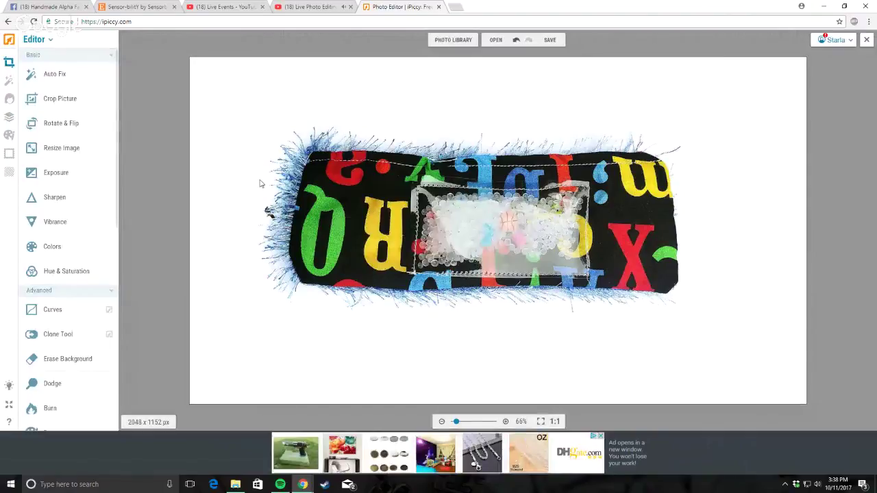
{"action": "left_click", "coordinate": [556, 40]}
{"action": "left_click", "coordinate": [553, 60]}
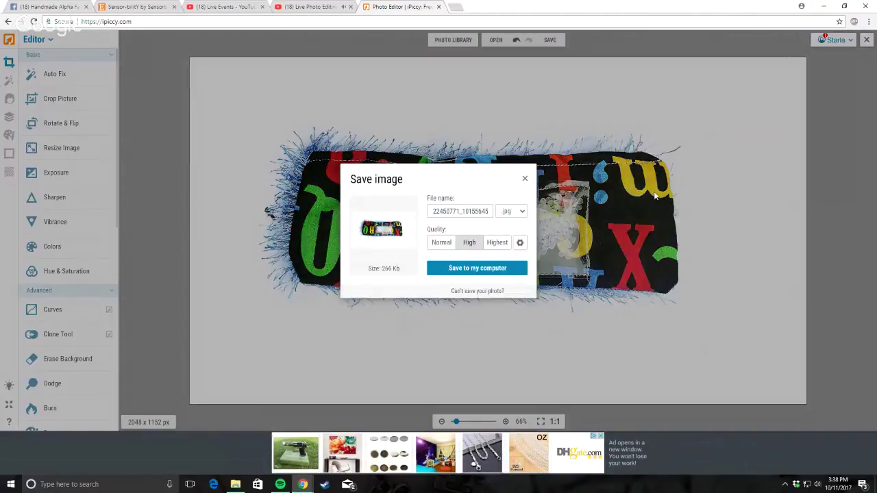
{"action": "left_click", "coordinate": [526, 180]}
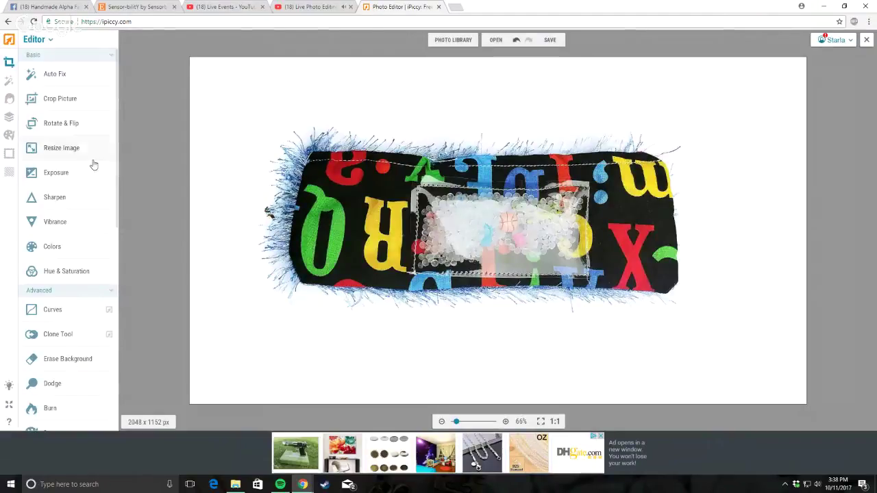
Step: Inspect the beads in the pouch's clear window up close and start a Sharpen adjustment with clarity at 35
{"action": "scroll", "coordinate": [519, 216], "scroll_direction": "up", "scroll_amount": 2}
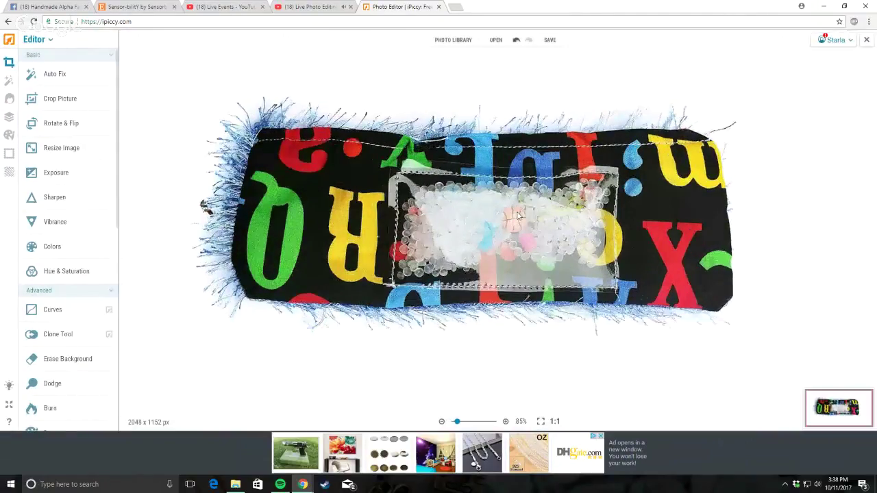
{"action": "scroll", "coordinate": [518, 217], "scroll_direction": "up", "scroll_amount": 4}
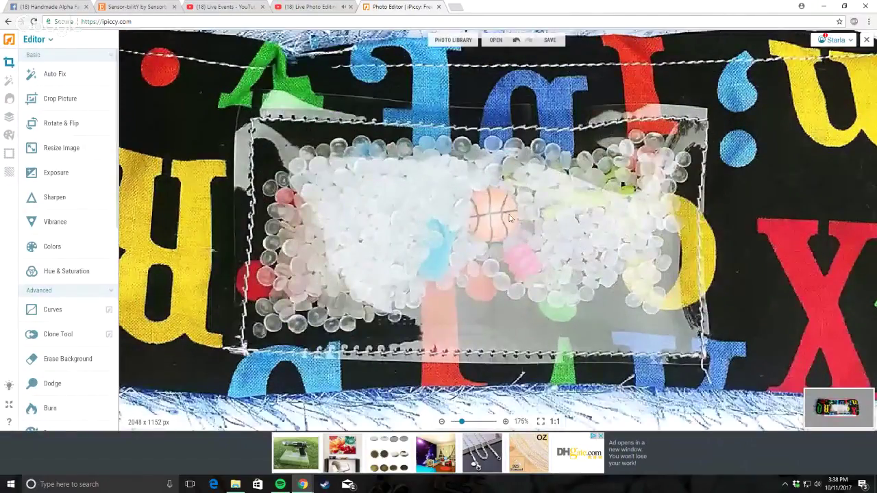
{"action": "scroll", "coordinate": [477, 284], "scroll_direction": "up", "scroll_amount": 6}
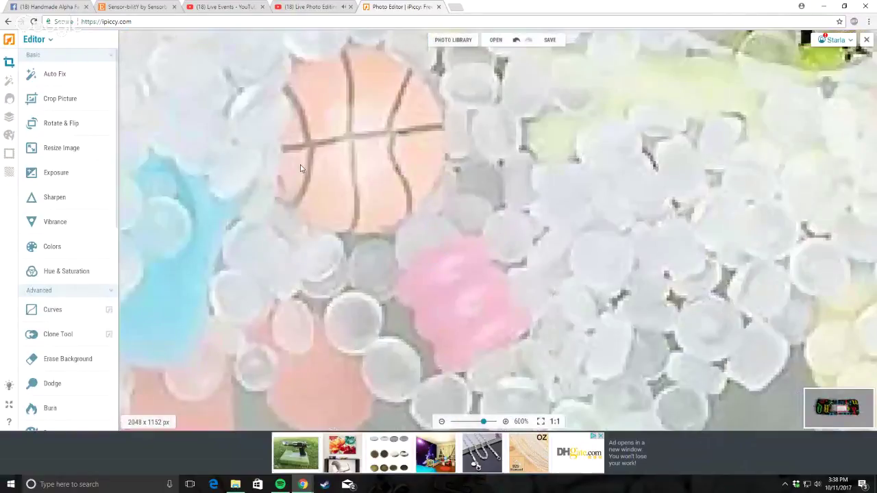
{"action": "scroll", "coordinate": [300, 168], "scroll_direction": "down", "scroll_amount": 6}
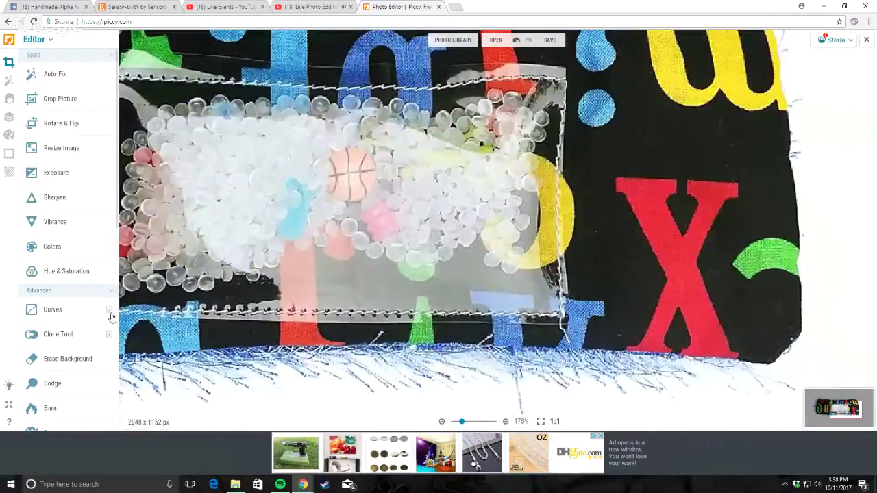
{"action": "scroll", "coordinate": [350, 274], "scroll_direction": "down", "scroll_amount": 2}
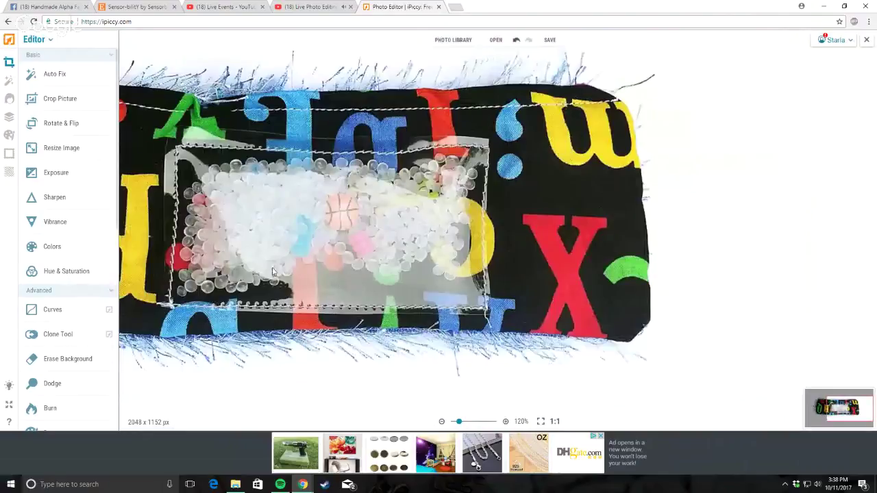
{"action": "scroll", "coordinate": [260, 239], "scroll_direction": "up", "scroll_amount": 3}
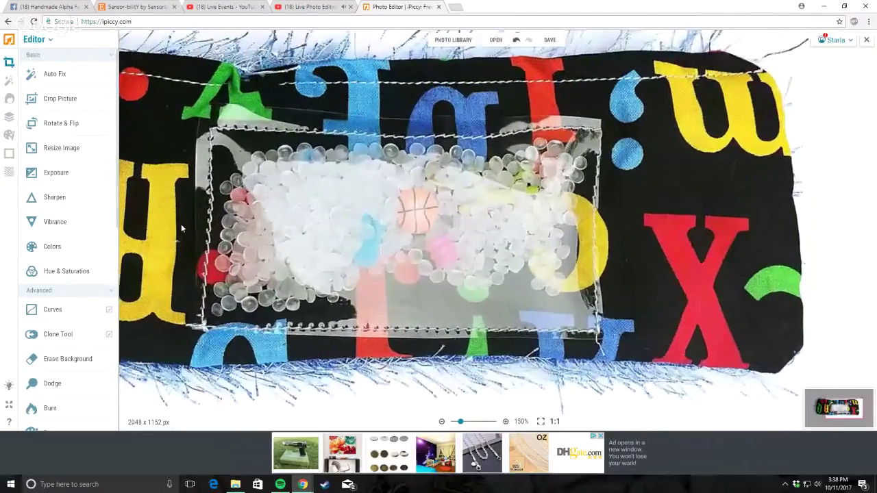
{"action": "scroll", "coordinate": [260, 239], "scroll_direction": "up", "scroll_amount": 3}
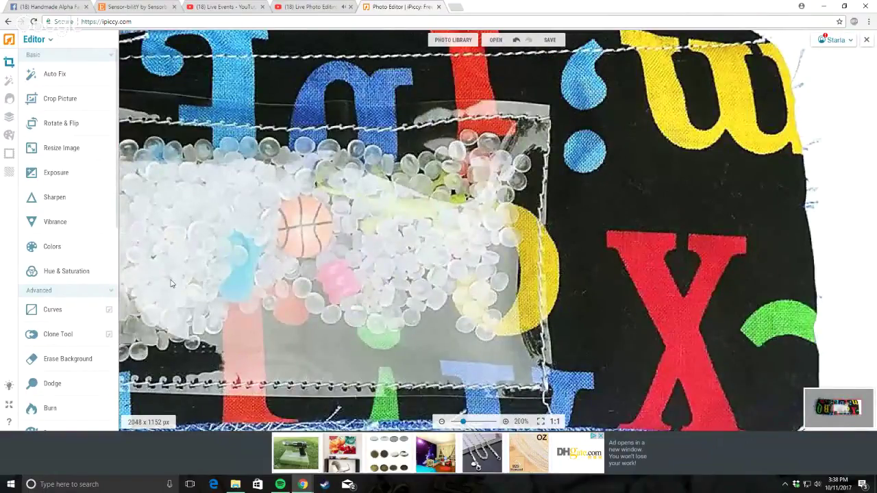
{"action": "left_click", "coordinate": [50, 199]}
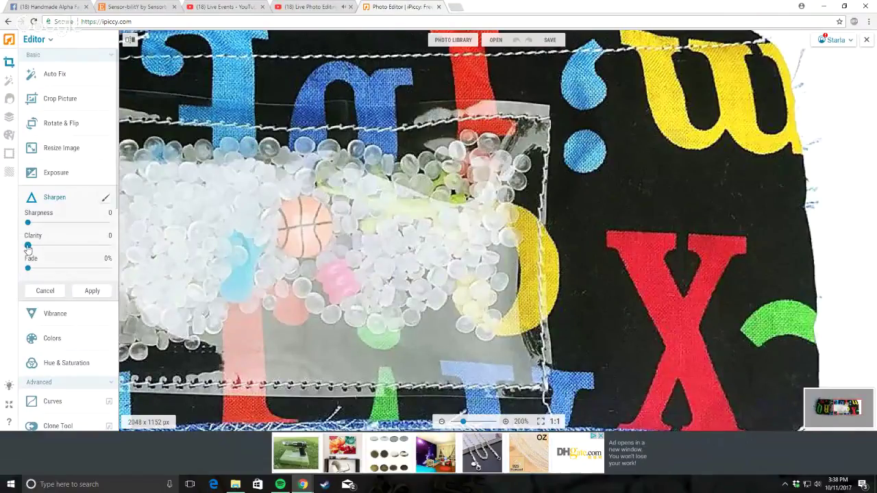
{"action": "left_click_drag", "start_coordinate": [29, 246], "coordinate": [58, 249]}
Step: Reverse the effect mask, set the brush size to 56, brush the clarity onto the beads in the clear window, and apply it
{"action": "left_click", "coordinate": [106, 198]}
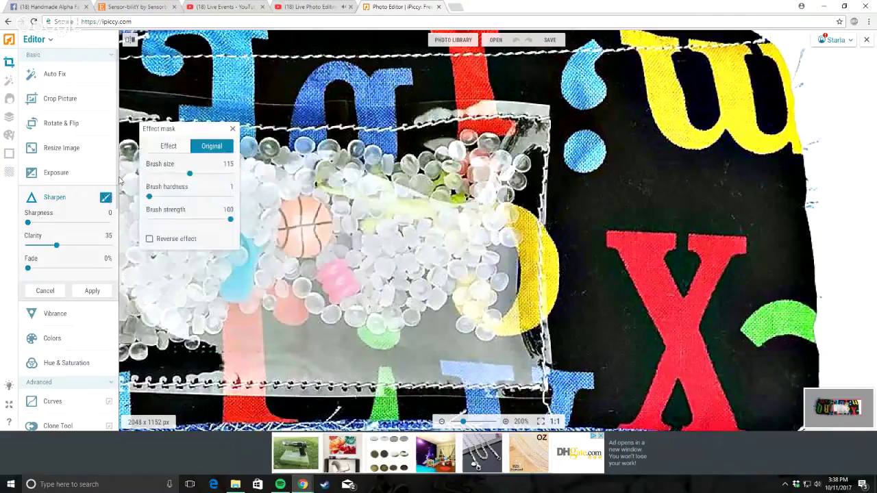
{"action": "left_click", "coordinate": [150, 240]}
{"action": "scroll", "coordinate": [370, 247], "scroll_direction": "down", "scroll_amount": 2}
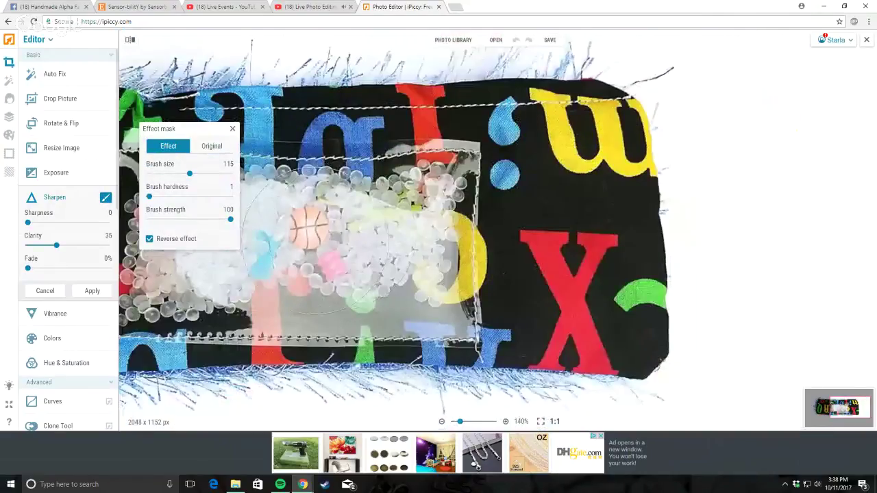
{"action": "left_click_drag", "start_coordinate": [189, 174], "coordinate": [169, 174]}
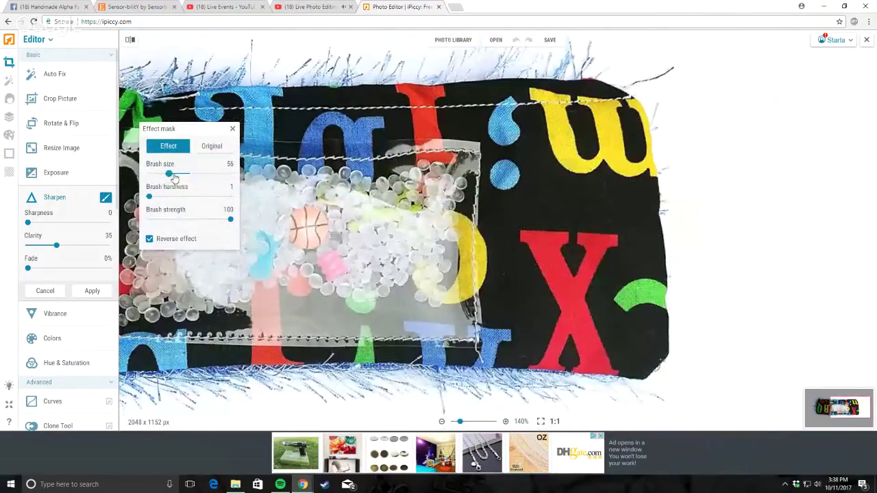
{"action": "left_click_drag", "start_coordinate": [202, 136], "coordinate": [467, 100]}
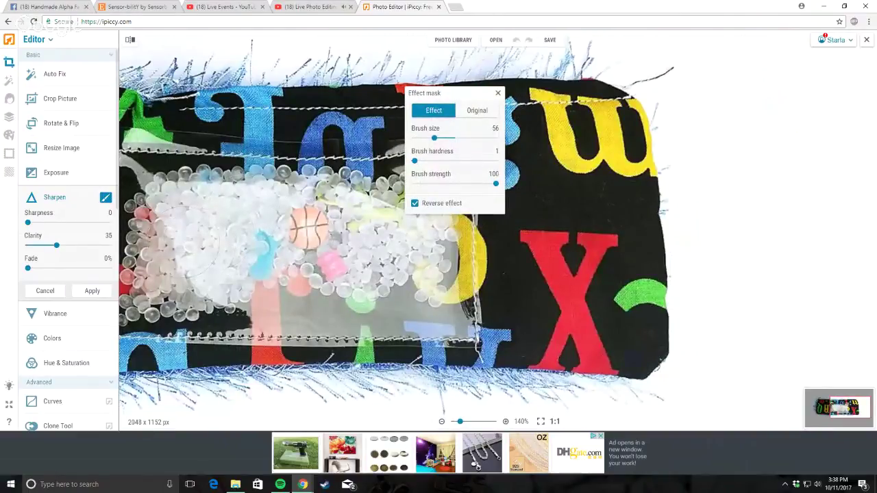
{"action": "mouse_move", "coordinate": [199, 254]}
{"action": "left_mouse_down"}
{"action": "mouse_move", "coordinate": [326, 233]}
{"action": "mouse_move", "coordinate": [314, 228]}
{"action": "mouse_move", "coordinate": [363, 261]}
{"action": "mouse_move", "coordinate": [257, 252]}
{"action": "left_mouse_up"}
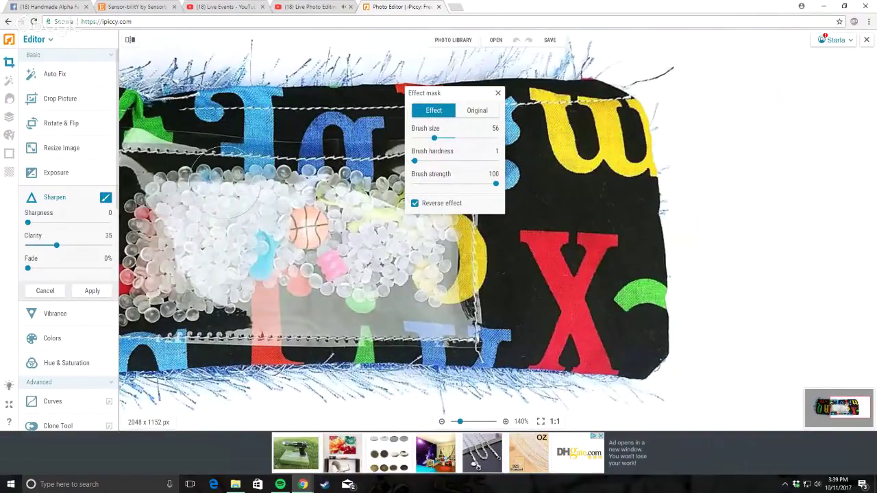
{"action": "left_click", "coordinate": [92, 291]}
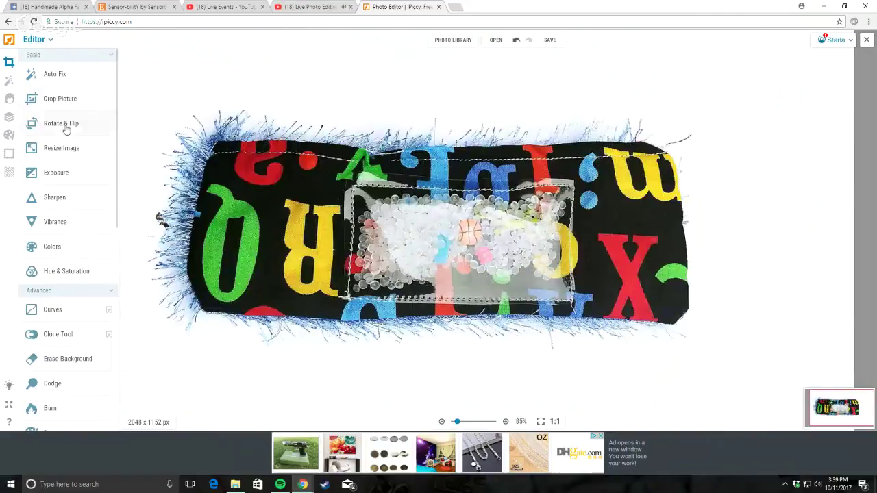
Step: Inspect the pouch's fringe and the black fabric above the red X up close
{"action": "scroll", "coordinate": [383, 150], "scroll_direction": "up", "scroll_amount": 5}
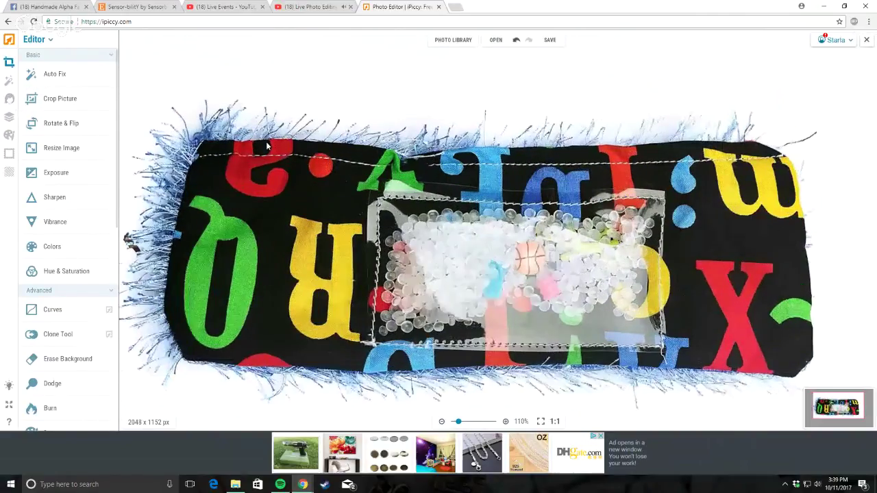
{"action": "scroll", "coordinate": [513, 303], "scroll_direction": "down", "scroll_amount": 6}
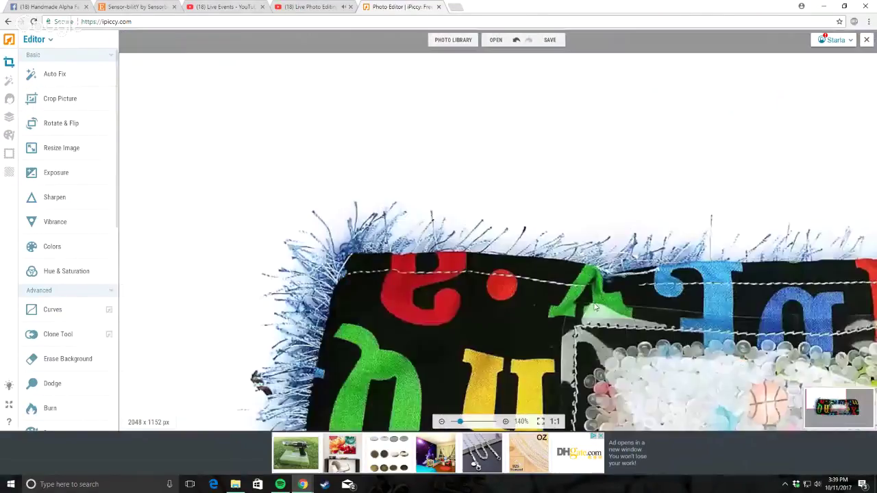
{"action": "scroll", "coordinate": [501, 307], "scroll_direction": "down", "scroll_amount": 2}
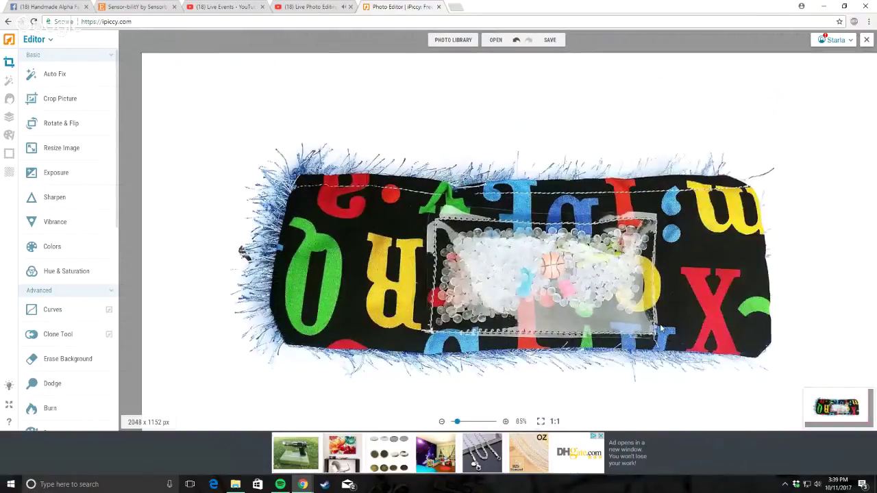
{"action": "scroll", "coordinate": [696, 228], "scroll_direction": "up", "scroll_amount": 10}
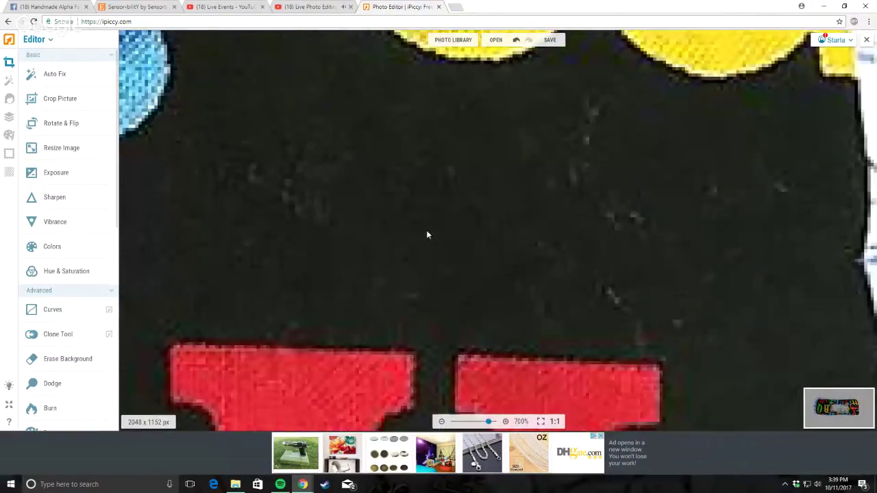
{"action": "scroll", "coordinate": [427, 235], "scroll_direction": "down", "scroll_amount": 4}
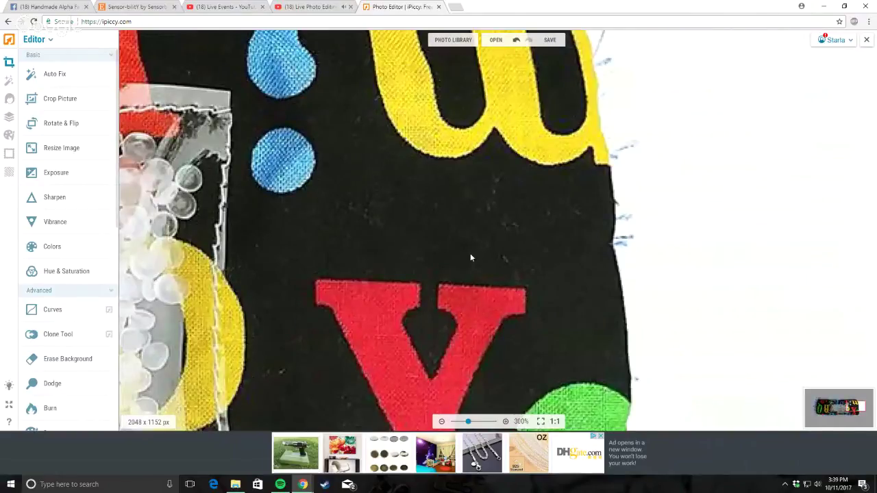
Step: Start the Shine Remover retouch on the pouch photo and set its brush size to 6
{"action": "scroll", "coordinate": [177, 182], "scroll_direction": "down", "scroll_amount": 1}
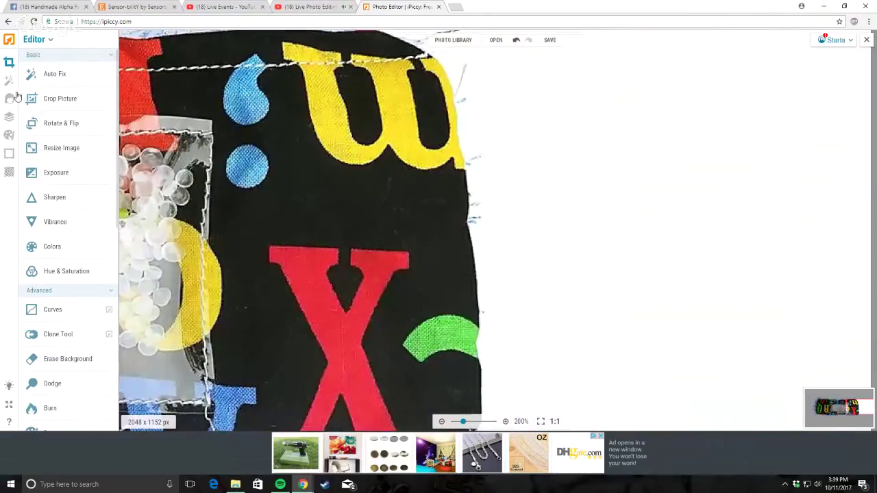
{"action": "scroll", "coordinate": [370, 182], "scroll_direction": "up", "scroll_amount": 5}
{"action": "scroll", "coordinate": [289, 171], "scroll_direction": "down", "scroll_amount": 3}
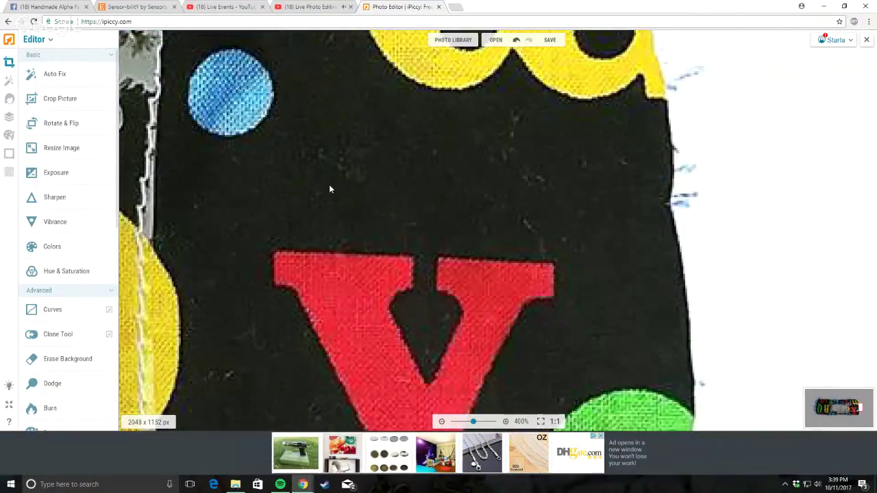
{"action": "left_click", "coordinate": [10, 117]}
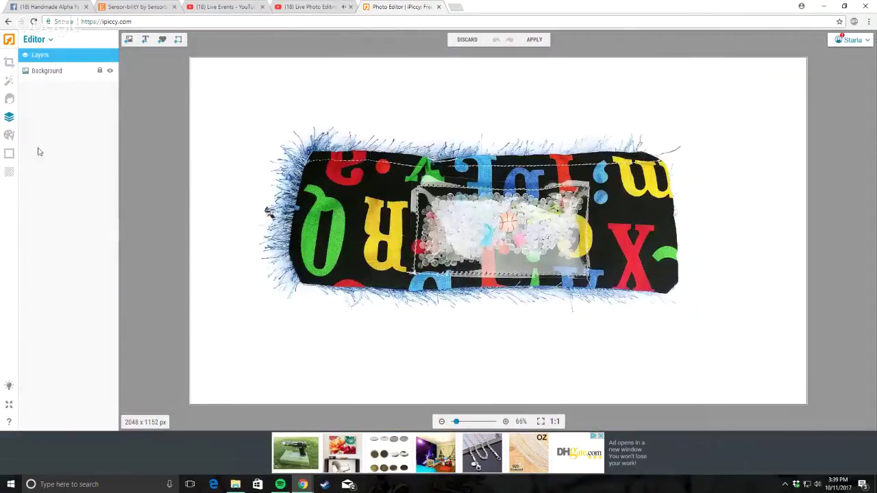
{"action": "left_click", "coordinate": [9, 99]}
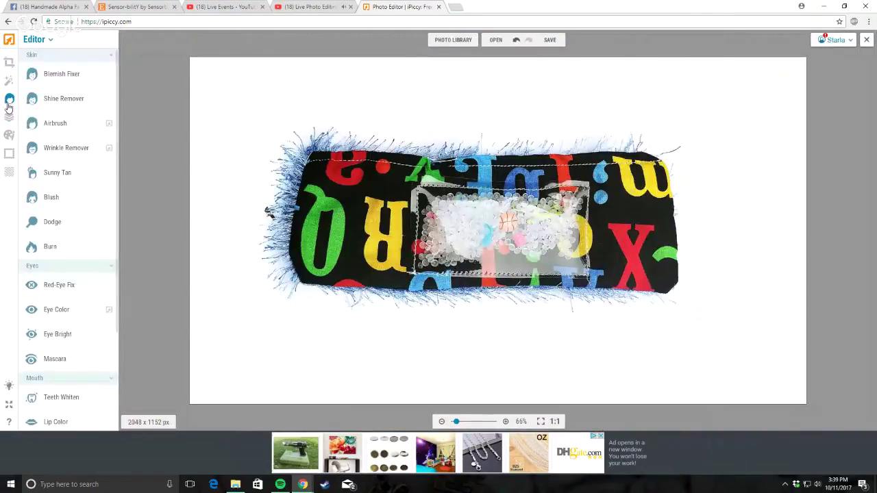
{"action": "left_click", "coordinate": [68, 103]}
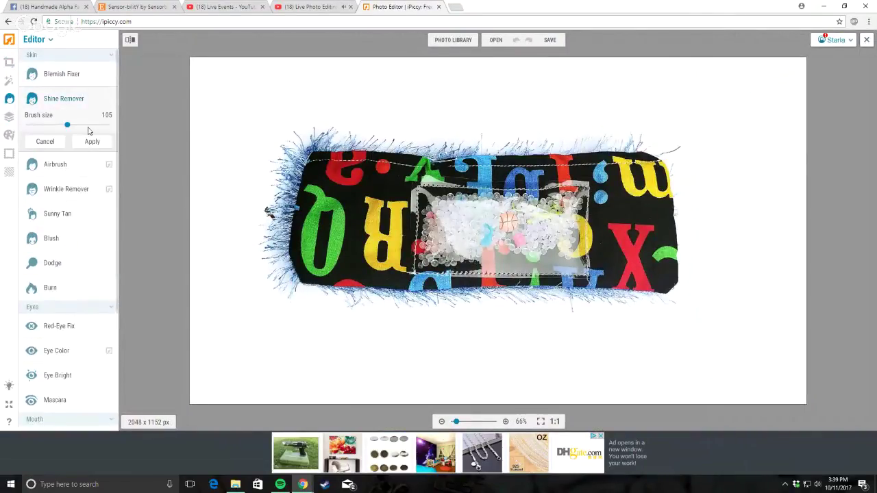
{"action": "left_click_drag", "start_coordinate": [66, 124], "coordinate": [30, 124]}
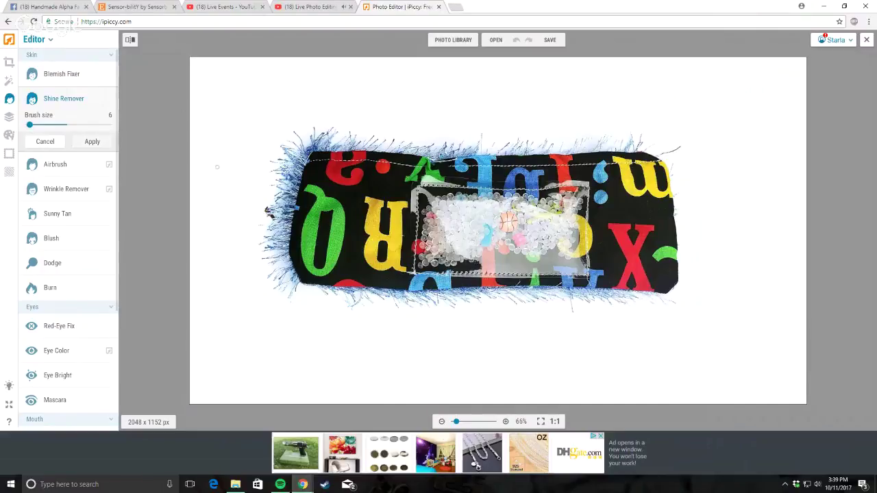
Step: Set the brush size to 12 and dab away the lint specks on the black fabric around the upside-down green letter
{"action": "scroll", "coordinate": [353, 183], "scroll_direction": "up", "scroll_amount": 10}
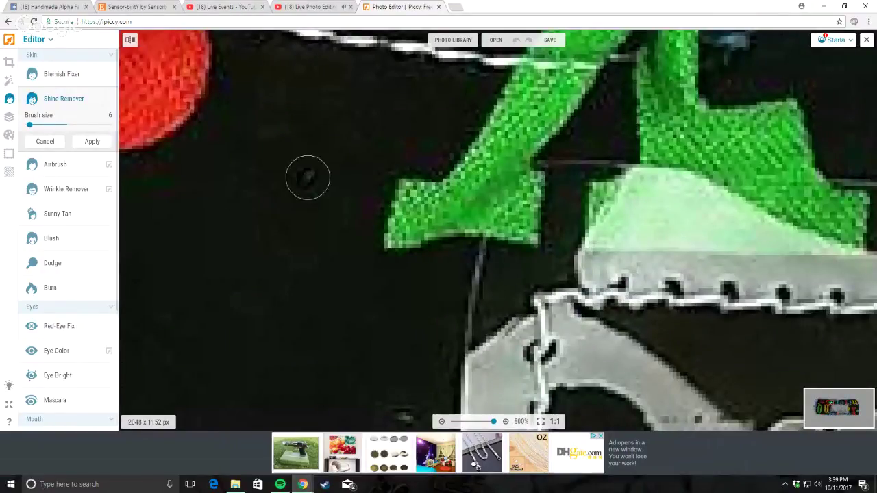
{"action": "left_click_drag", "start_coordinate": [31, 124], "coordinate": [31, 126]}
{"action": "scroll", "coordinate": [370, 342], "scroll_direction": "down", "scroll_amount": 5}
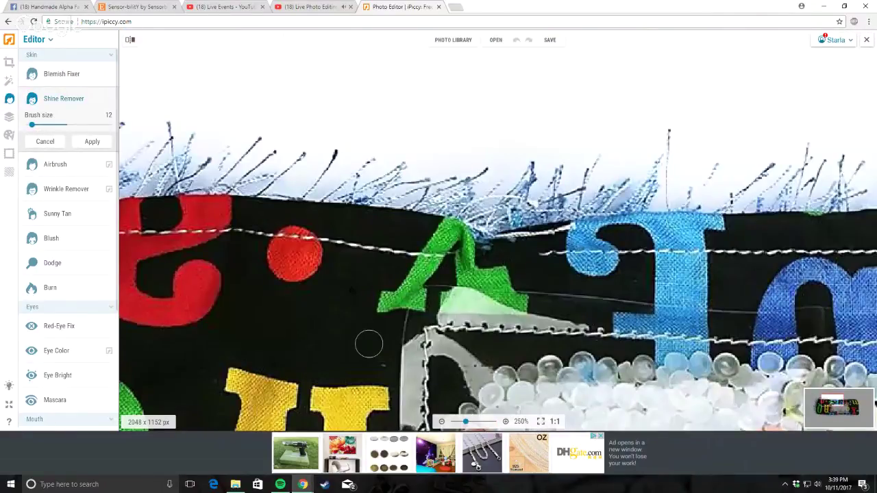
{"action": "scroll", "coordinate": [370, 347], "scroll_direction": "up", "scroll_amount": 4}
{"action": "scroll", "coordinate": [281, 220], "scroll_direction": "down", "scroll_amount": 4}
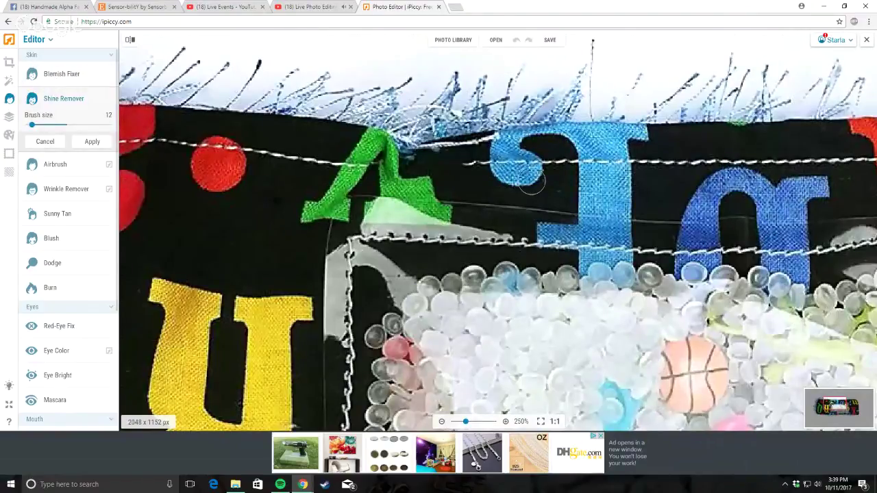
{"action": "scroll", "coordinate": [571, 206], "scroll_direction": "up", "scroll_amount": 5}
{"action": "scroll", "coordinate": [578, 174], "scroll_direction": "down", "scroll_amount": 8}
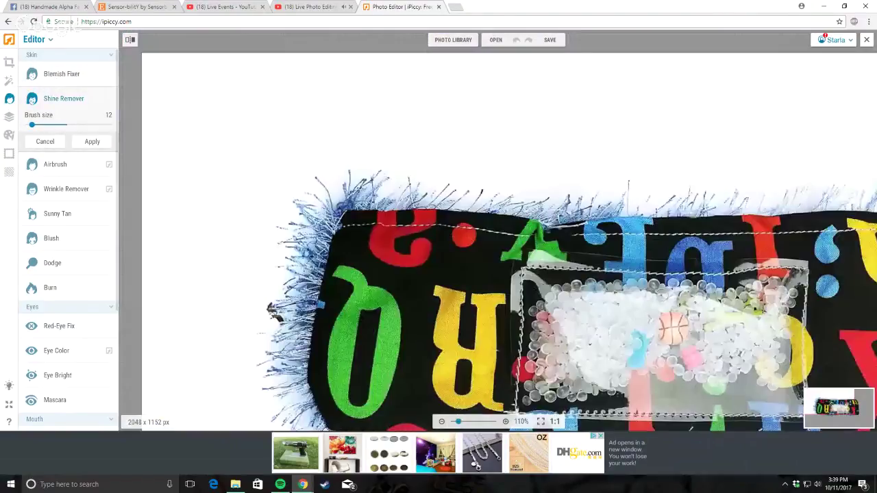
Step: Brush the lint off the black fabric above the red X, using Shine Remover brush sizes 31 and 20
{"action": "scroll", "coordinate": [583, 181], "scroll_direction": "up", "scroll_amount": 7}
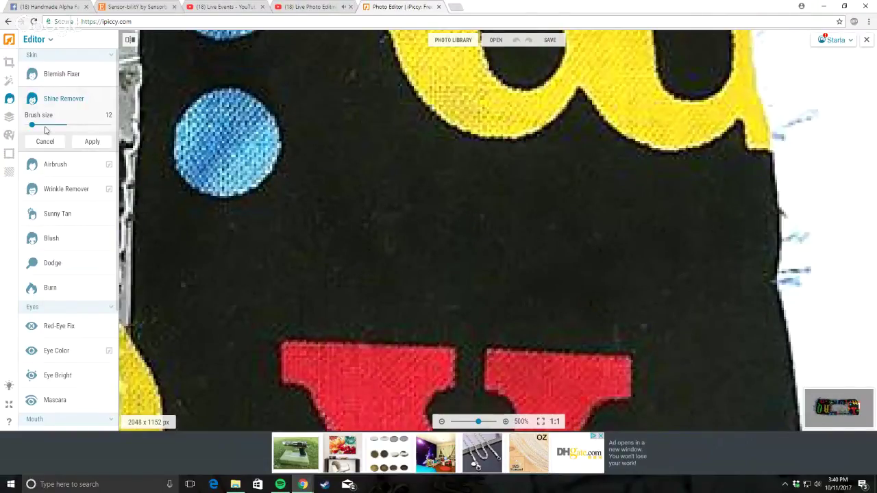
{"action": "left_click_drag", "start_coordinate": [32, 125], "coordinate": [39, 125]}
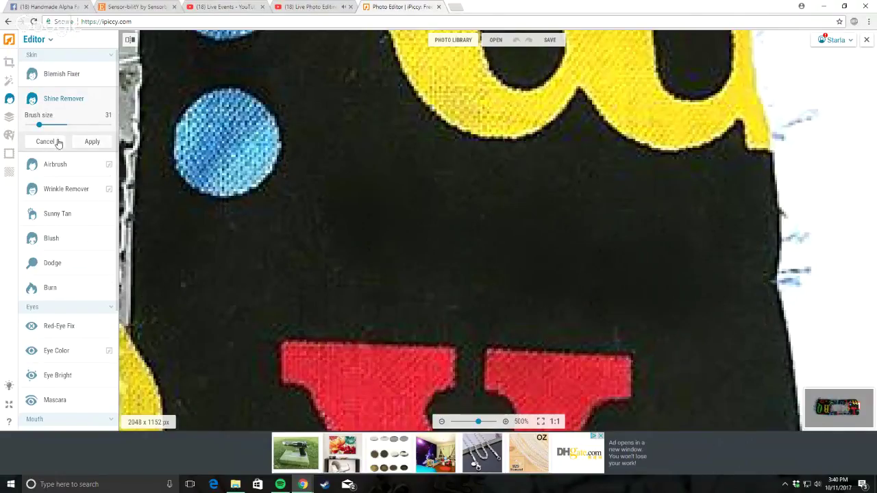
{"action": "left_click_drag", "start_coordinate": [28, 125], "coordinate": [35, 125]}
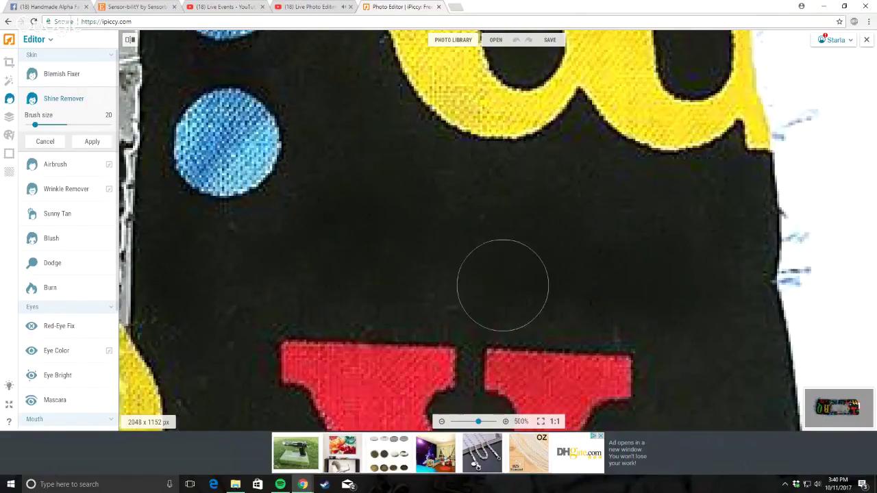
Step: Brush away the remaining lint on the black fabric around the red X and the green arc at the pouch's end
{"action": "scroll", "coordinate": [502, 287], "scroll_direction": "down", "scroll_amount": 5}
{"action": "scroll", "coordinate": [439, 347], "scroll_direction": "up", "scroll_amount": 6}
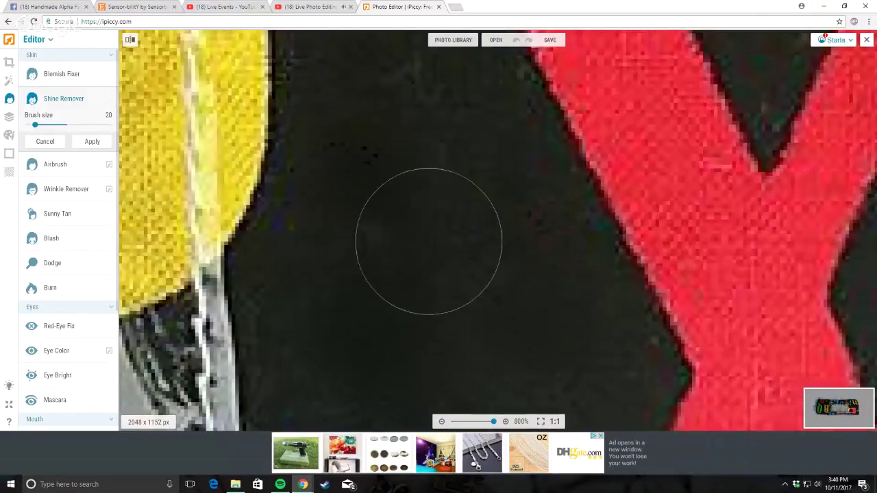
{"action": "scroll", "coordinate": [616, 188], "scroll_direction": "down", "scroll_amount": 4}
{"action": "scroll", "coordinate": [637, 194], "scroll_direction": "up", "scroll_amount": 5}
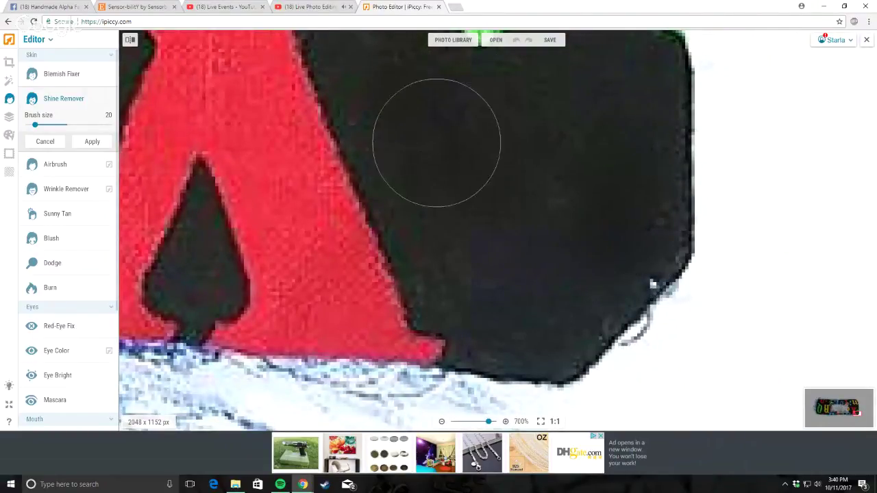
{"action": "scroll", "coordinate": [546, 196], "scroll_direction": "down", "scroll_amount": 5}
{"action": "scroll", "coordinate": [515, 146], "scroll_direction": "up", "scroll_amount": 3}
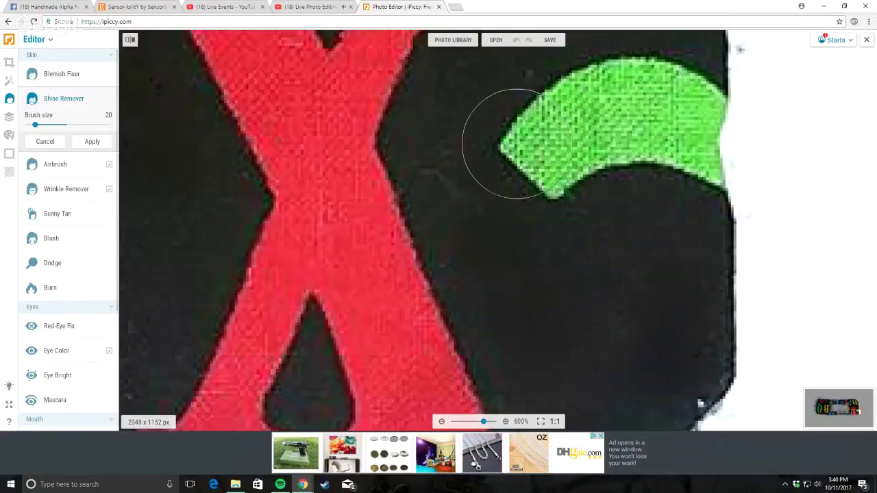
{"action": "scroll", "coordinate": [583, 289], "scroll_direction": "down", "scroll_amount": 5}
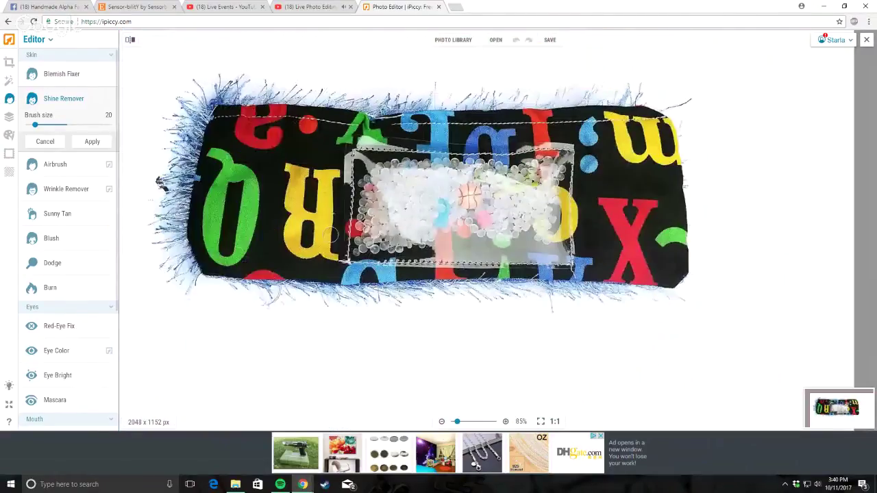
Step: Set the brush size to 18 and clear the lint from the black fabric around the yellow letter beside the clear window
{"action": "scroll", "coordinate": [323, 290], "scroll_direction": "up", "scroll_amount": 5}
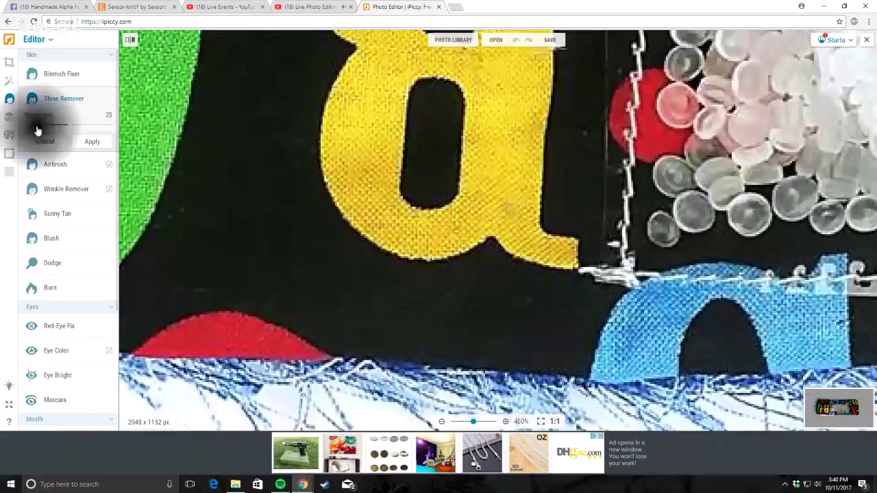
{"action": "left_click_drag", "start_coordinate": [35, 125], "coordinate": [34, 125]}
{"action": "scroll", "coordinate": [558, 195], "scroll_direction": "down", "scroll_amount": 8}
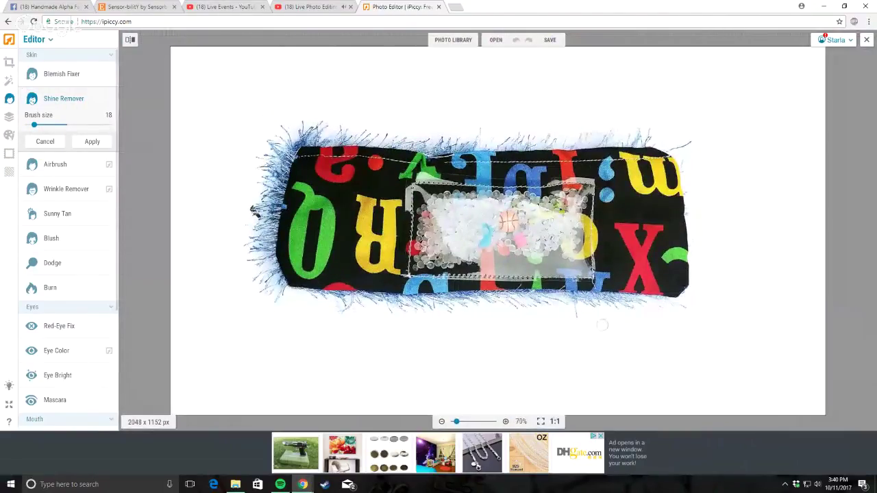
Step: Apply the Shine Remover changes and save the photo as a JPEG in the Alpha edits folder, replacing the existing file
{"action": "left_click", "coordinate": [550, 41]}
{"action": "left_click", "coordinate": [561, 59]}
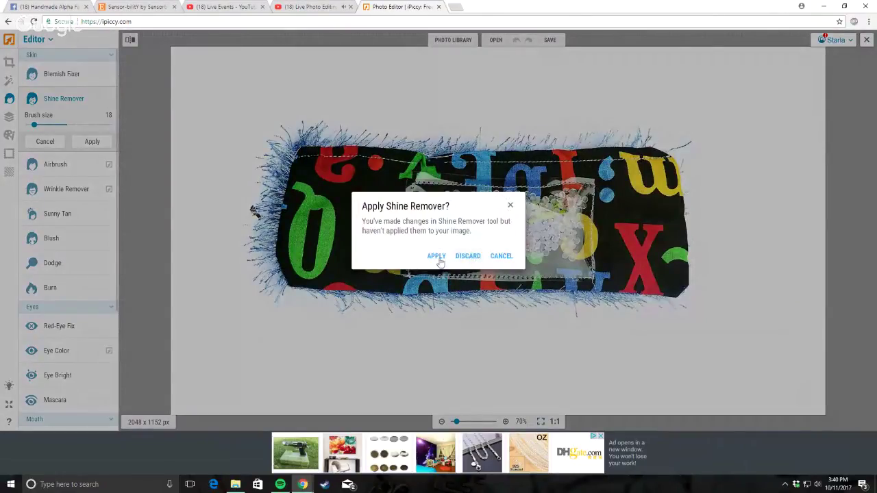
{"action": "left_click", "coordinate": [436, 257]}
{"action": "left_click", "coordinate": [467, 269]}
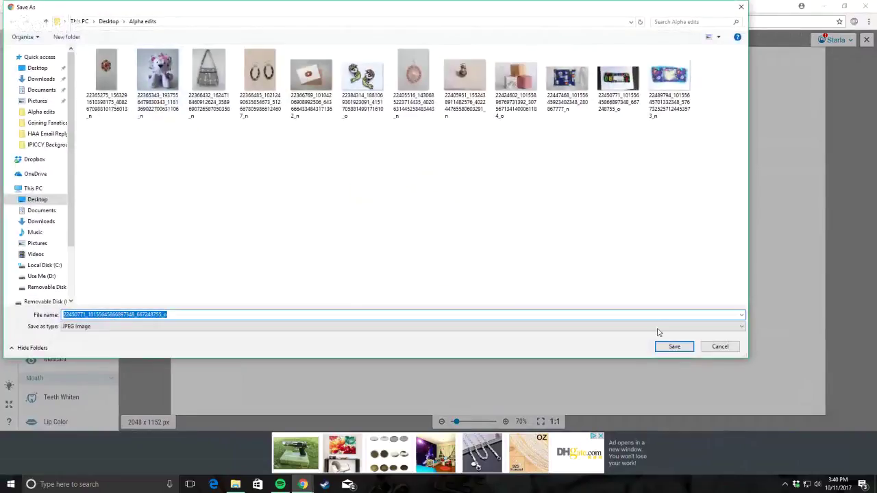
{"action": "left_click", "coordinate": [673, 345]}
{"action": "left_click", "coordinate": [473, 246]}
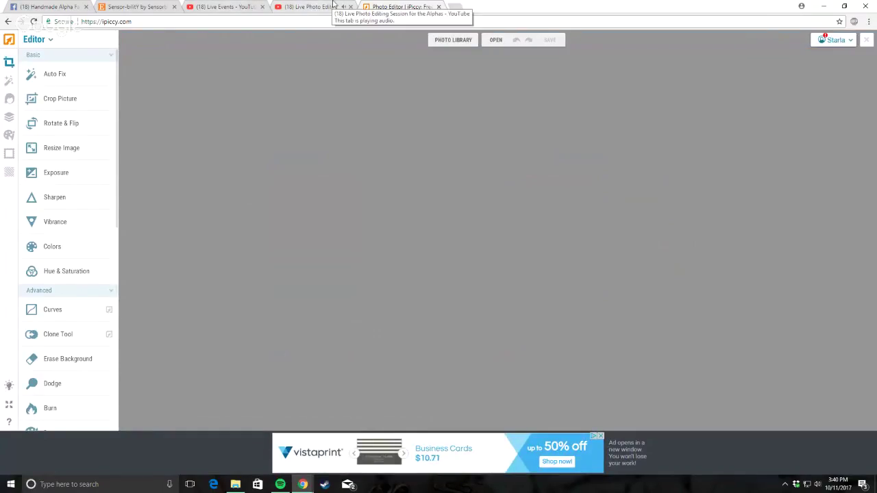
Step: Switch to the YouTube live stream page, read the viewers' questions in the live chat, and dismiss the Facebook notification
{"action": "left_click", "coordinate": [301, 5]}
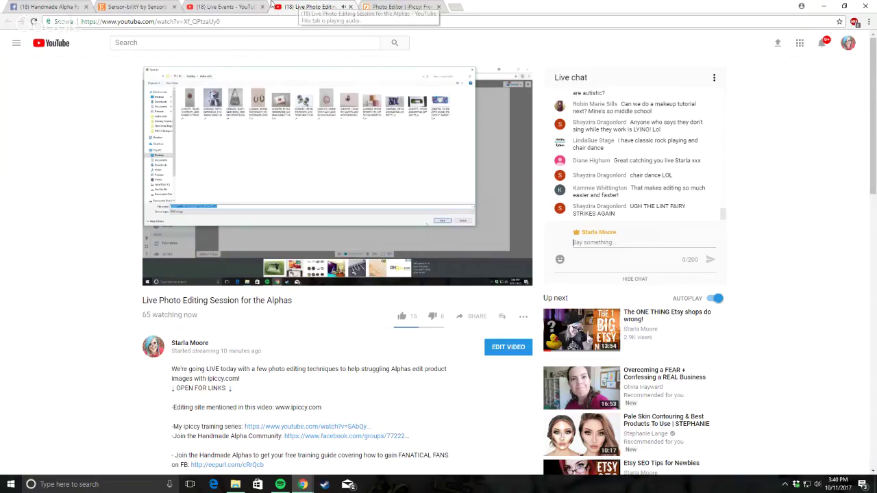
{"action": "left_click", "coordinate": [694, 235]}
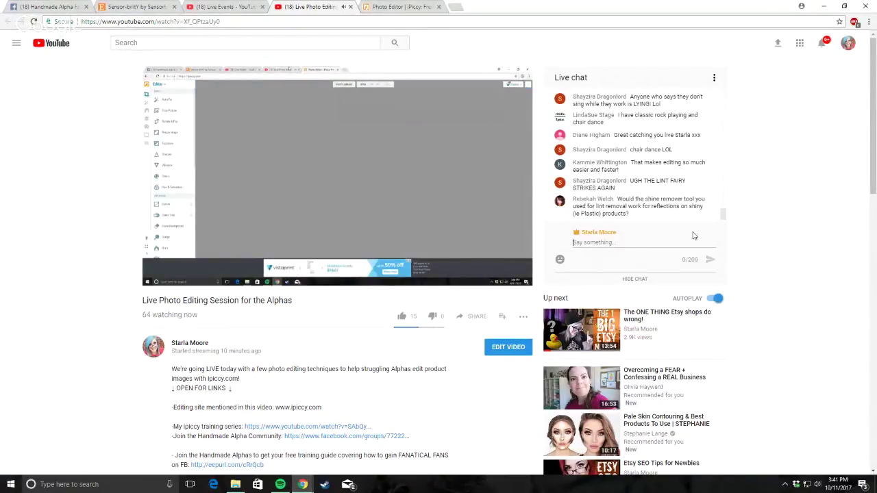
{"action": "scroll", "coordinate": [725, 217], "scroll_direction": "up", "scroll_amount": 1}
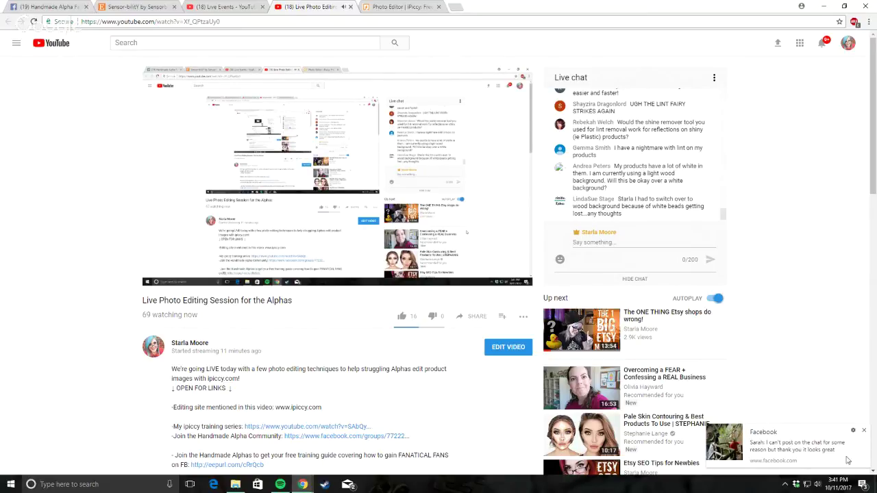
{"action": "left_click", "coordinate": [865, 432]}
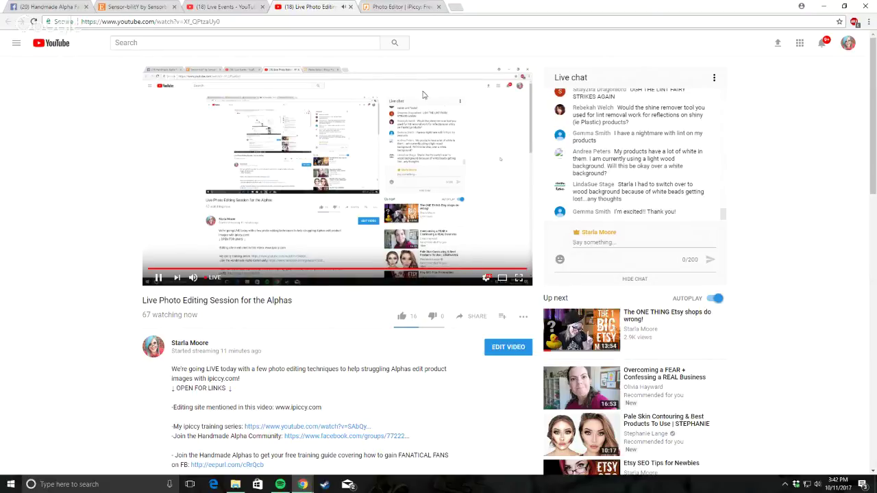
Step: Return to iPiccy and open the photo of the three stacked cubes from the Alpha edits folder
{"action": "left_click", "coordinate": [384, 5]}
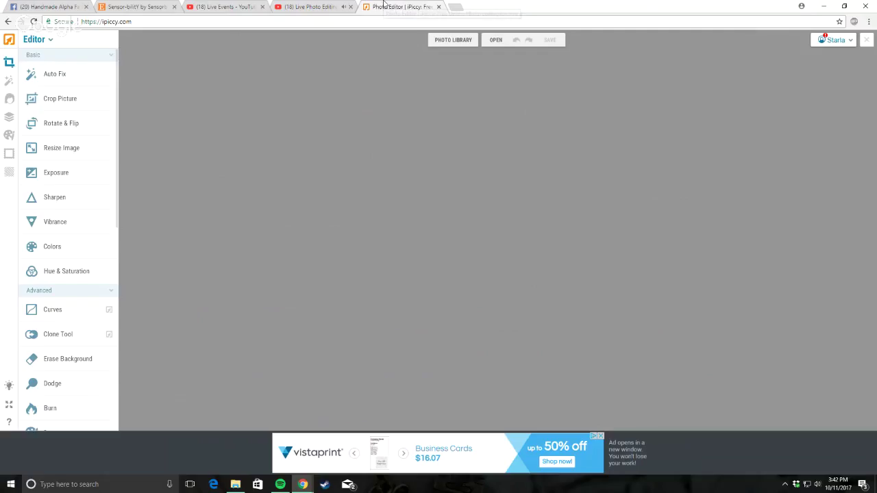
{"action": "left_click", "coordinate": [457, 41]}
{"action": "left_click", "coordinate": [91, 80]}
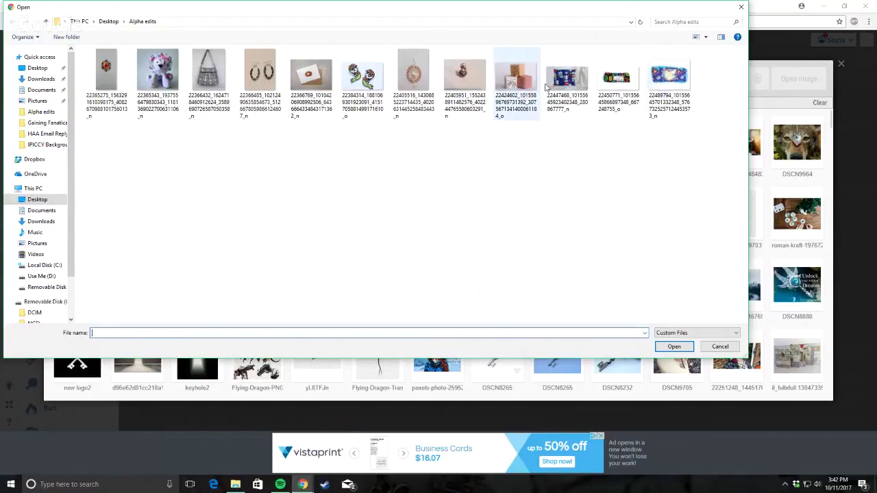
{"action": "double_click", "coordinate": [516, 77]}
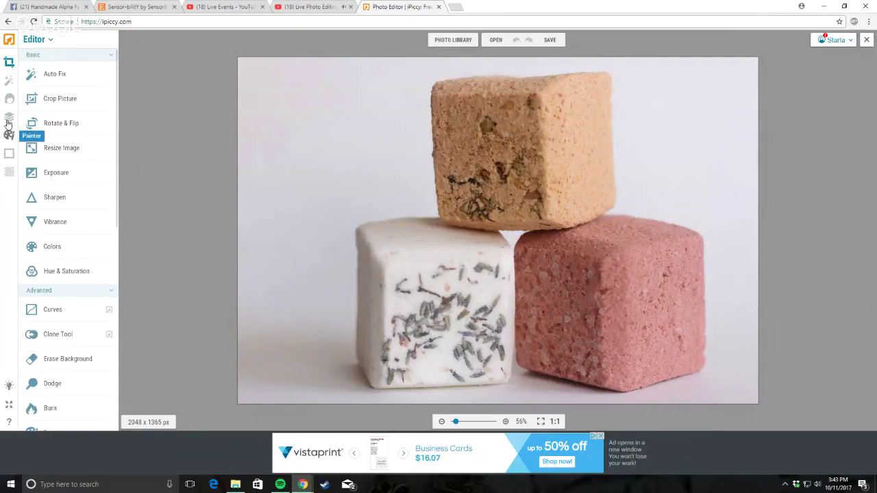
Step: Raise the cube photo's exposure highlights to 26 and apply the adjustment
{"action": "left_click", "coordinate": [55, 184]}
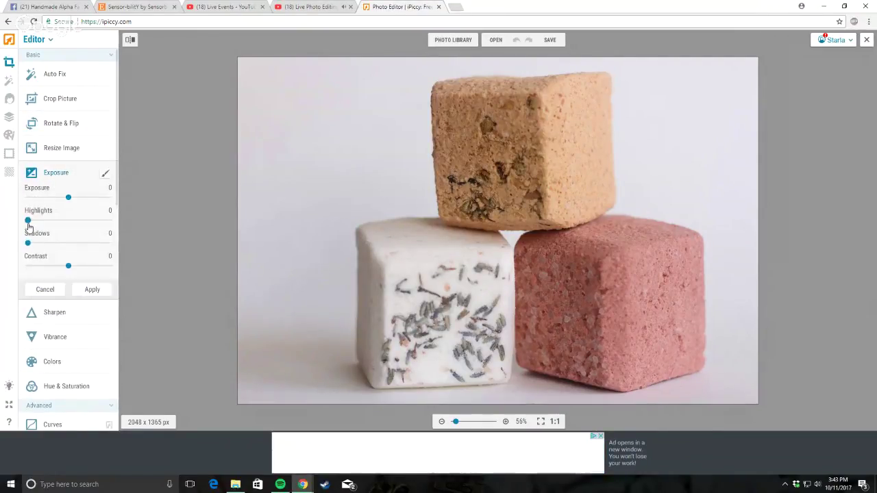
{"action": "left_click_drag", "start_coordinate": [28, 220], "coordinate": [49, 231]}
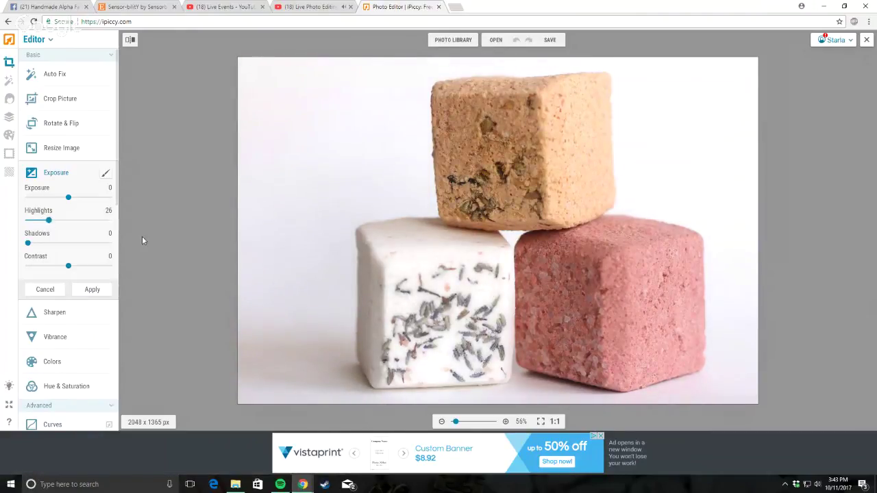
{"action": "left_click", "coordinate": [92, 290]}
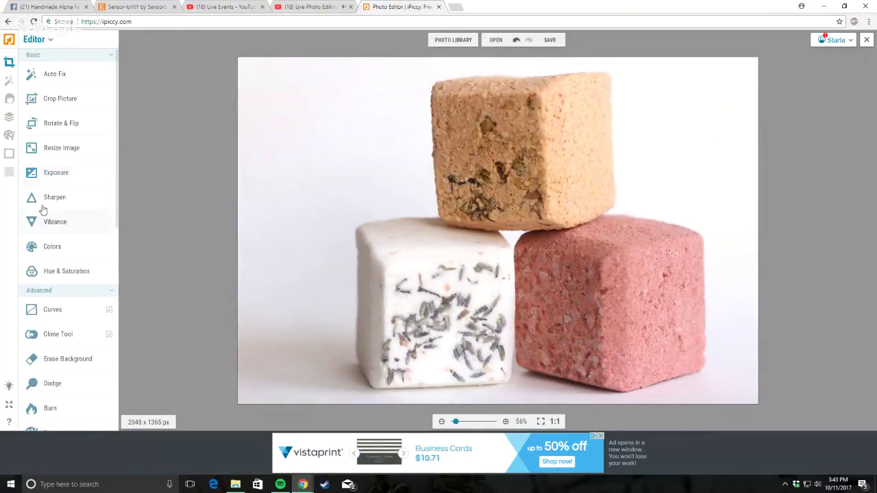
Step: Set the exposure highlights to 33 and reverse the effect mask so the brightening applies only where painted
{"action": "left_click", "coordinate": [49, 177]}
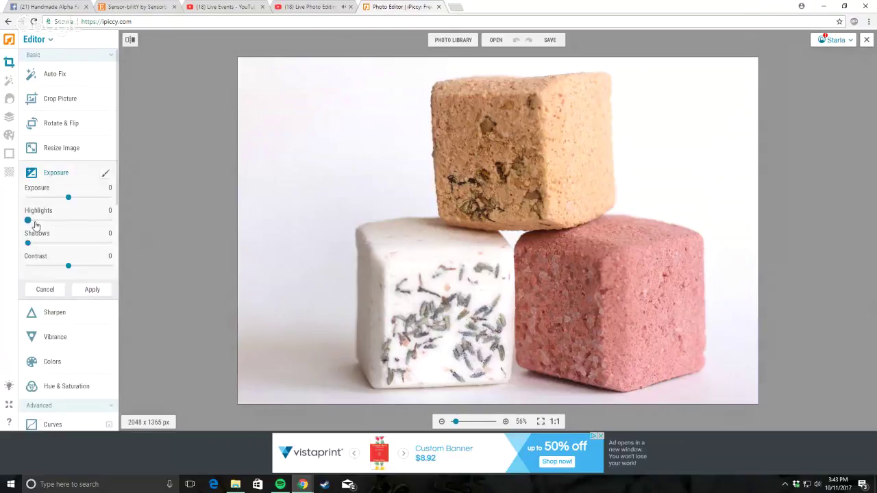
{"action": "left_click_drag", "start_coordinate": [29, 221], "coordinate": [59, 231]}
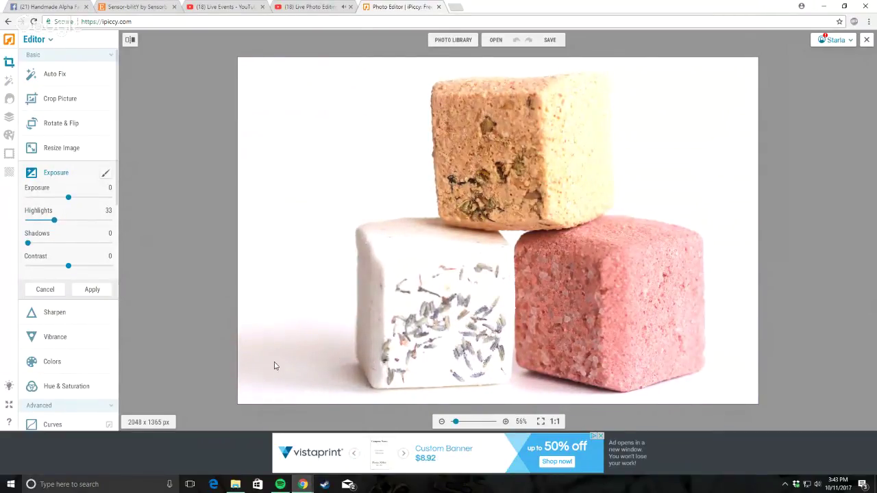
{"action": "left_click", "coordinate": [105, 173]}
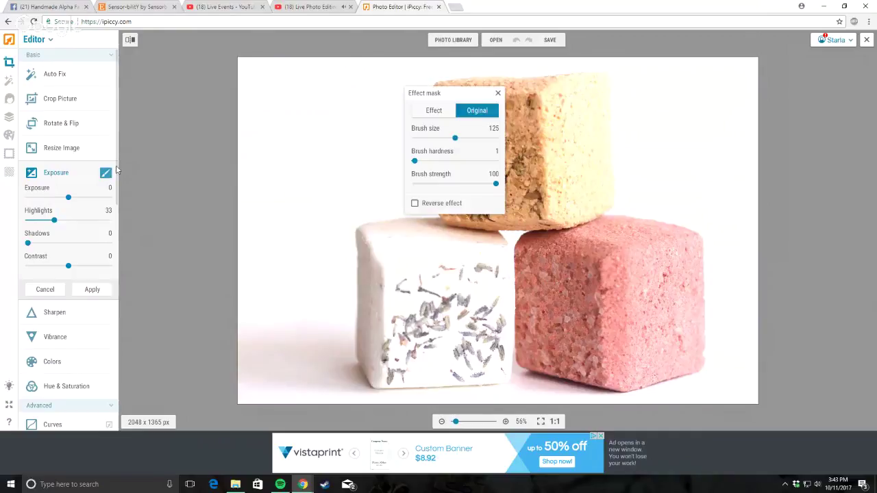
{"action": "left_click", "coordinate": [414, 204]}
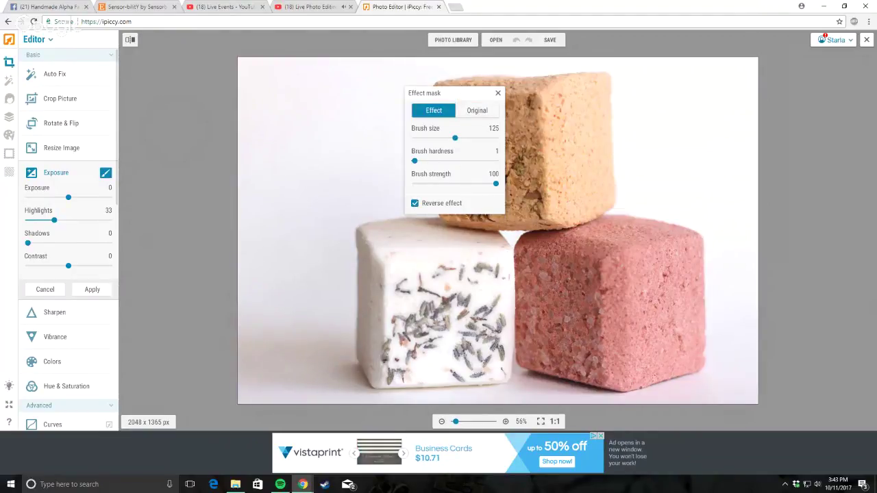
{"action": "left_click_drag", "start_coordinate": [471, 95], "coordinate": [160, 98]}
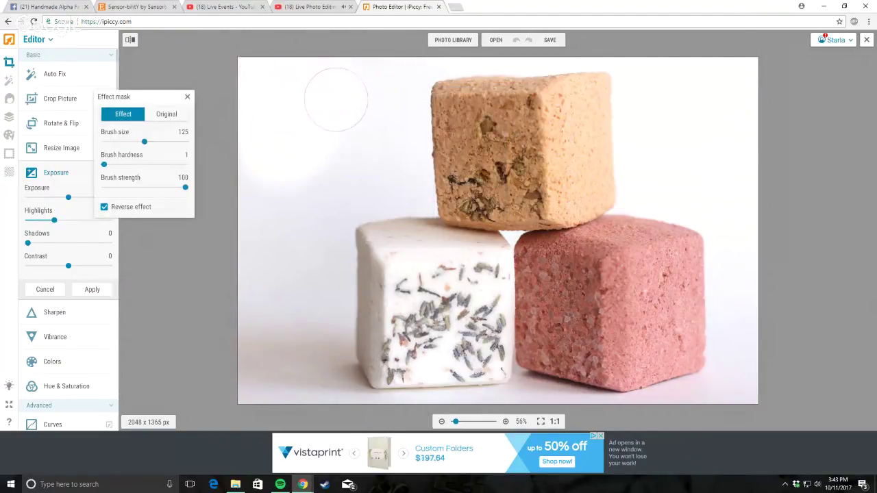
Step: Paint the highlights effect over the background around the three cubes with a size 125 brush, and apply it
{"action": "mouse_move", "coordinate": [257, 159]}
{"action": "left_mouse_down"}
{"action": "mouse_move", "coordinate": [276, 206]}
{"action": "mouse_move", "coordinate": [313, 212]}
{"action": "mouse_move", "coordinate": [353, 144]}
{"action": "mouse_move", "coordinate": [382, 133]}
{"action": "left_mouse_up"}
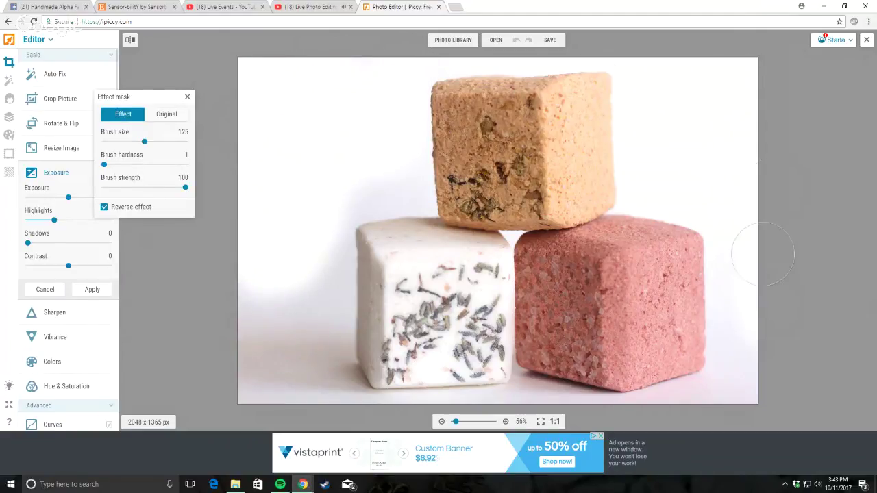
{"action": "mouse_move", "coordinate": [762, 336]}
{"action": "left_mouse_down"}
{"action": "mouse_move", "coordinate": [746, 394]}
{"action": "mouse_move", "coordinate": [718, 416]}
{"action": "mouse_move", "coordinate": [677, 416]}
{"action": "mouse_move", "coordinate": [688, 406]}
{"action": "mouse_move", "coordinate": [699, 406]}
{"action": "mouse_move", "coordinate": [640, 427]}
{"action": "mouse_move", "coordinate": [545, 411]}
{"action": "left_mouse_up"}
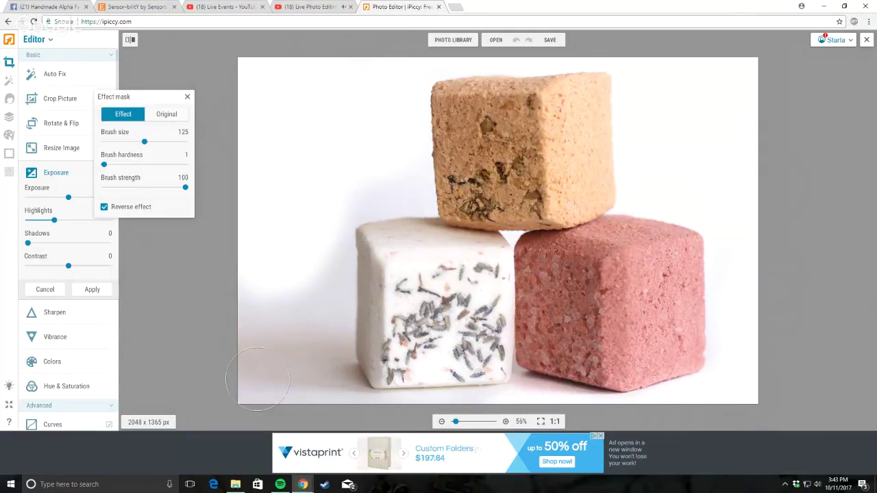
{"action": "mouse_move", "coordinate": [244, 349]}
{"action": "left_mouse_down"}
{"action": "mouse_move", "coordinate": [301, 374]}
{"action": "mouse_move", "coordinate": [334, 373]}
{"action": "mouse_move", "coordinate": [319, 257]}
{"action": "mouse_move", "coordinate": [325, 153]}
{"action": "mouse_move", "coordinate": [403, 194]}
{"action": "mouse_move", "coordinate": [396, 99]}
{"action": "mouse_move", "coordinate": [302, 101]}
{"action": "mouse_move", "coordinate": [326, 106]}
{"action": "left_mouse_up"}
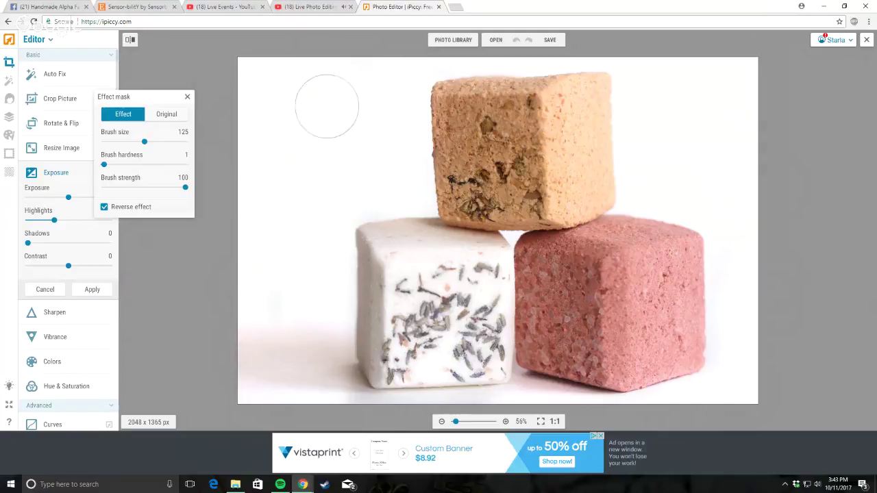
{"action": "left_click", "coordinate": [174, 115]}
{"action": "scroll", "coordinate": [454, 122], "scroll_direction": "up", "scroll_amount": 2}
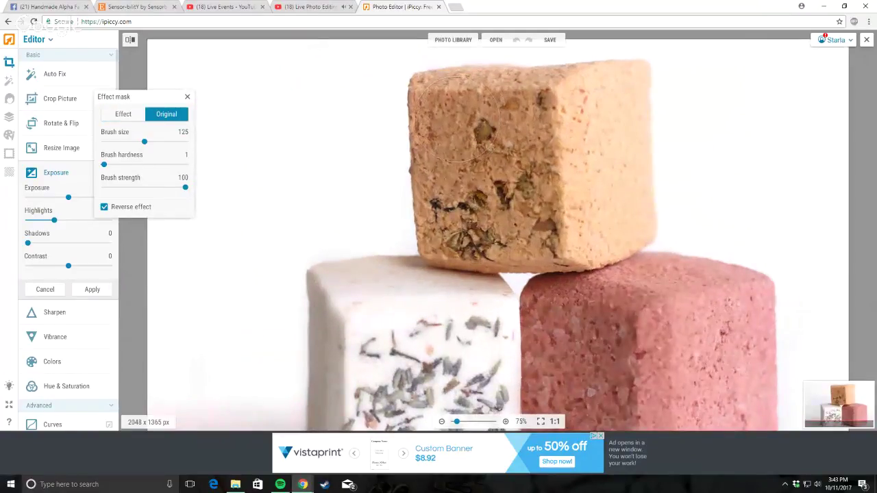
{"action": "left_click", "coordinate": [121, 114]}
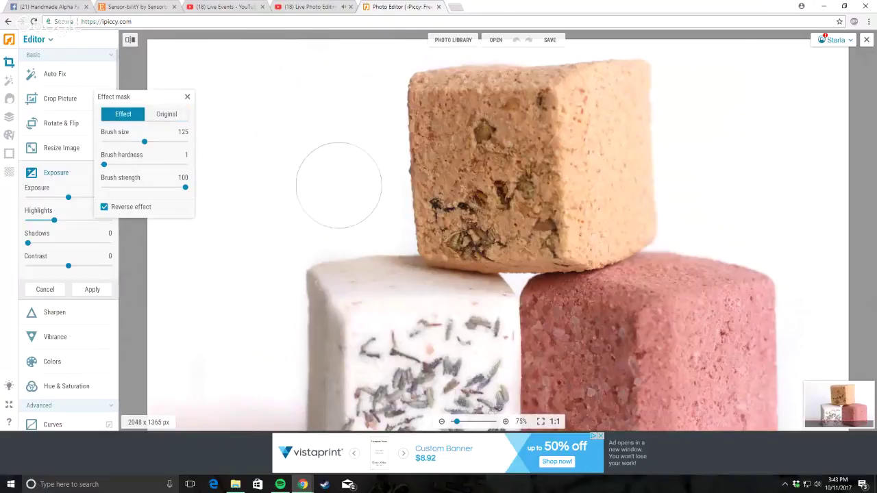
{"action": "scroll", "coordinate": [235, 215], "scroll_direction": "down", "scroll_amount": 2}
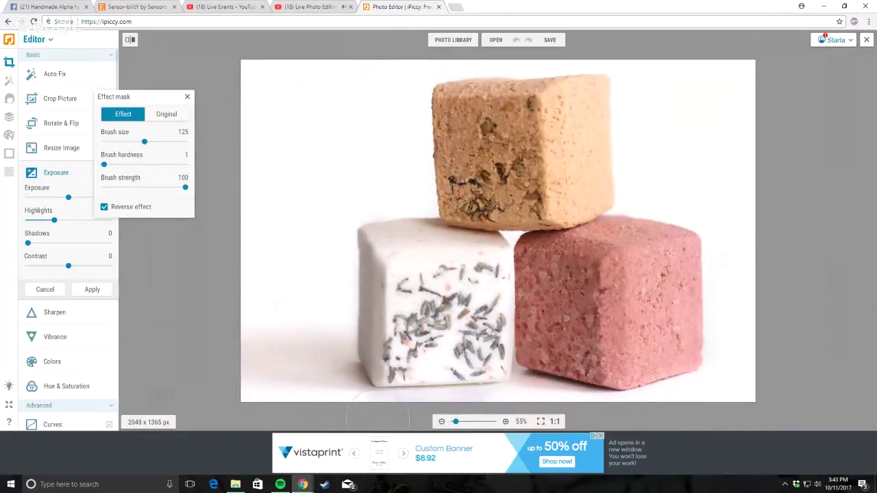
{"action": "mouse_move", "coordinate": [456, 422]}
{"action": "left_mouse_down"}
{"action": "mouse_move", "coordinate": [484, 423]}
{"action": "mouse_move", "coordinate": [457, 423]}
{"action": "left_mouse_up"}
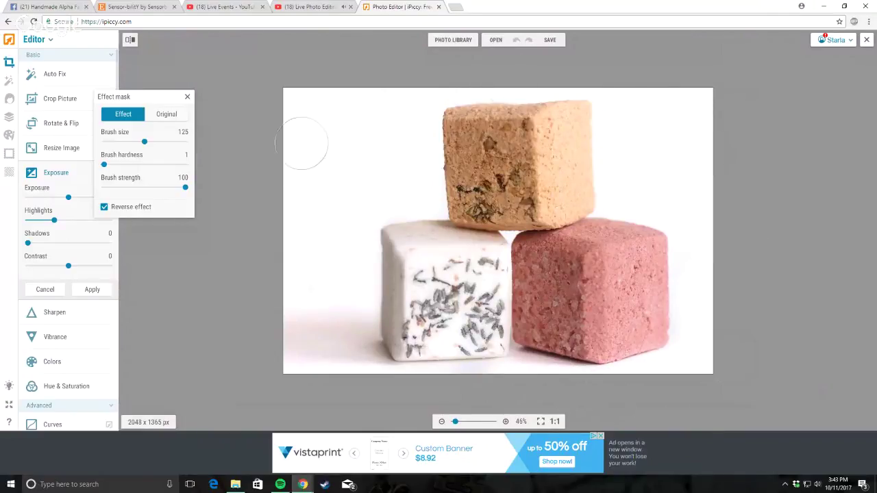
{"action": "left_click", "coordinate": [103, 290]}
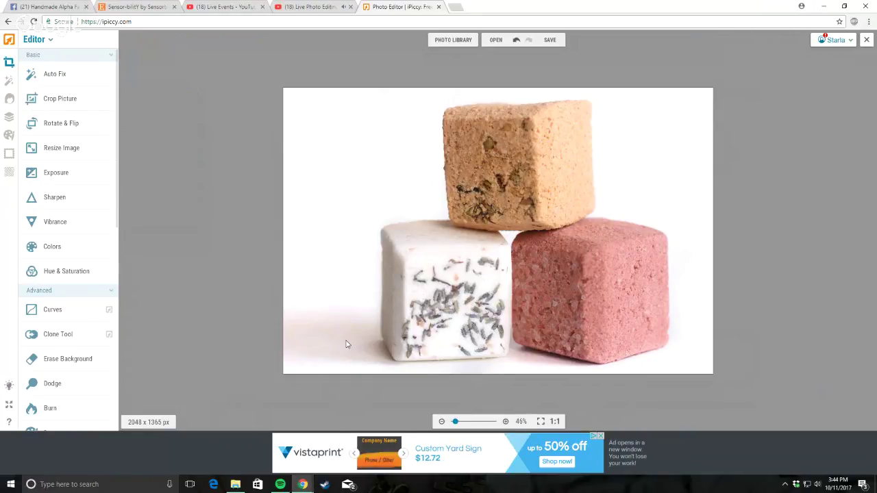
Step: Set the photo's saturation to -100 in Hue & Saturation and reverse the effect mask to keep the cubes' colors
{"action": "left_click", "coordinate": [54, 271]}
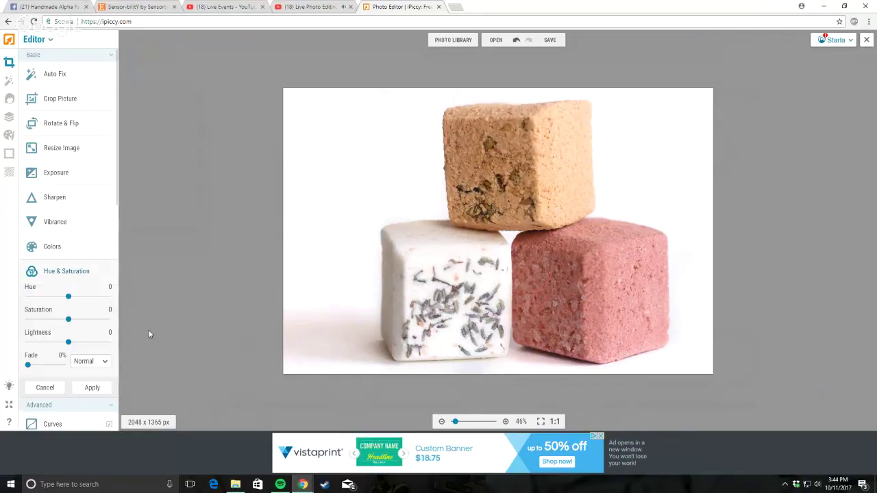
{"action": "left_click_drag", "start_coordinate": [69, 320], "coordinate": [28, 319]}
{"action": "left_click", "coordinate": [105, 272]}
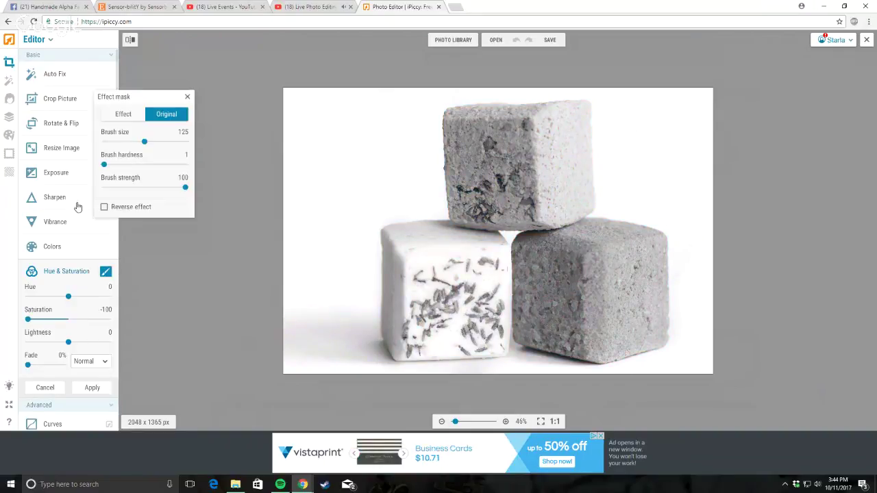
{"action": "left_click", "coordinate": [104, 206]}
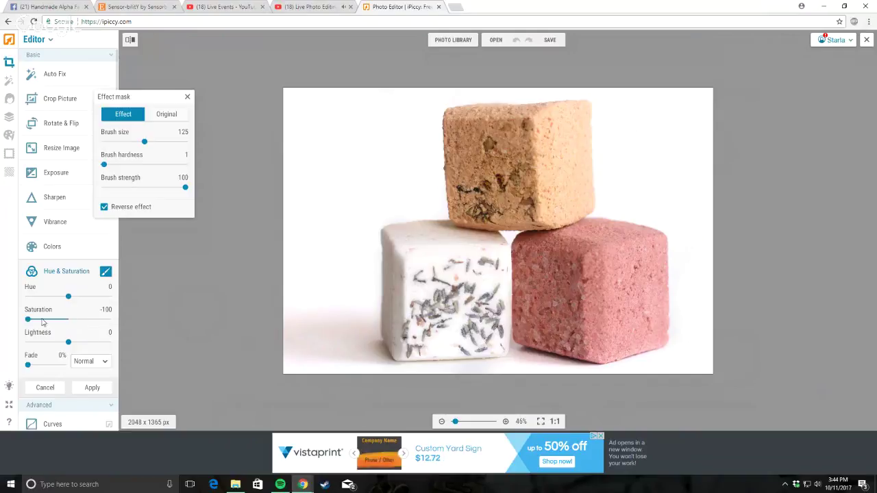
{"action": "left_click", "coordinate": [104, 207]}
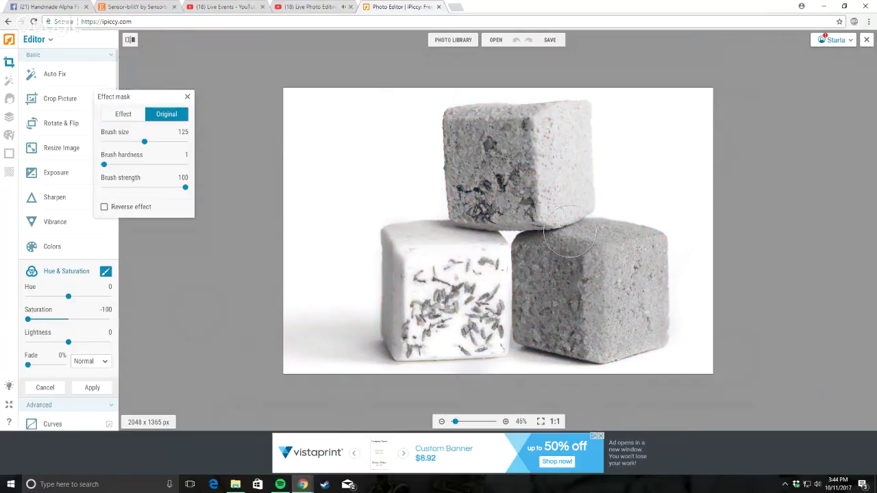
{"action": "left_click", "coordinate": [104, 207]}
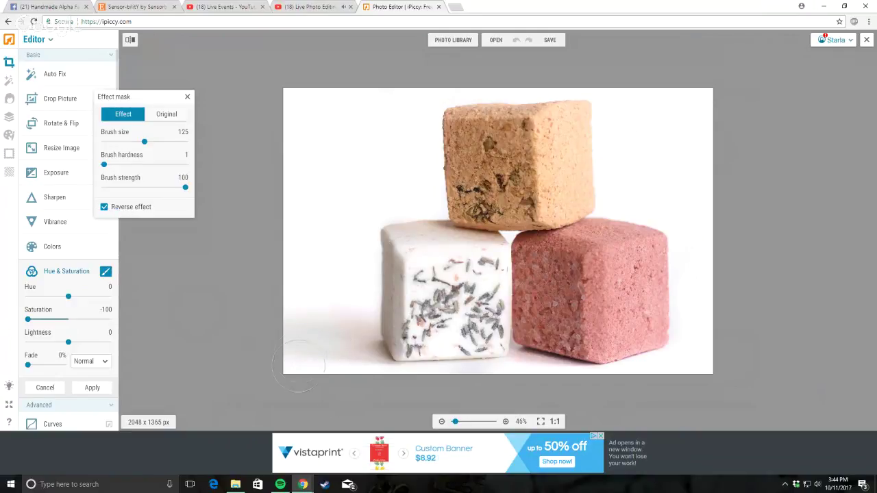
Step: Paint the desaturation over the shadow beside the white cube, then below the cubes with the brush size reduced to 49
{"action": "scroll", "coordinate": [328, 346], "scroll_direction": "up", "scroll_amount": 3}
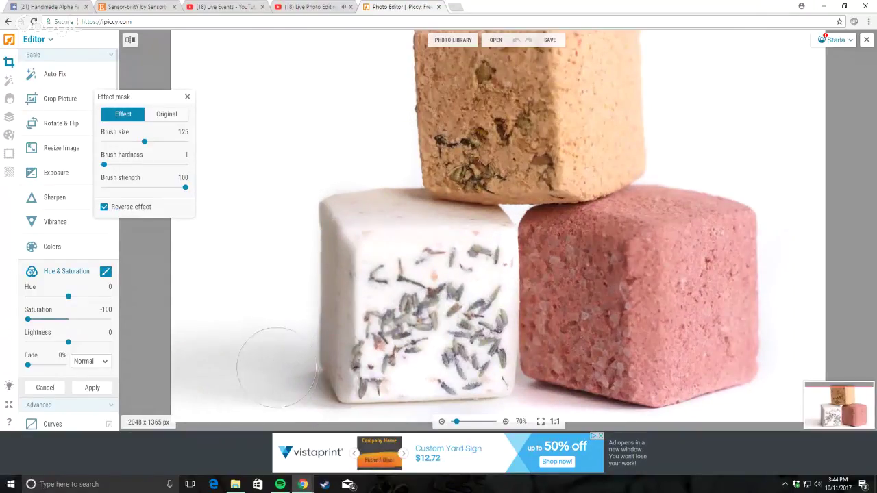
{"action": "left_click_drag", "start_coordinate": [144, 141], "coordinate": [119, 141]}
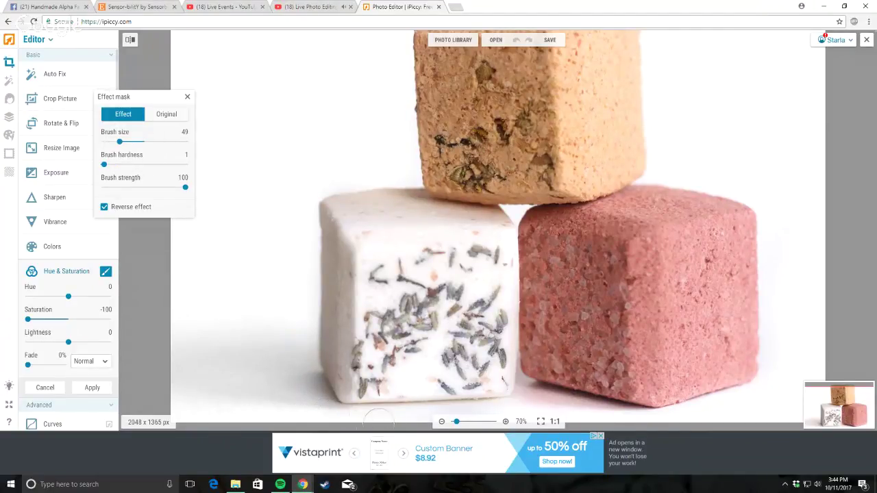
{"action": "scroll", "coordinate": [554, 410], "scroll_direction": "down", "scroll_amount": 3}
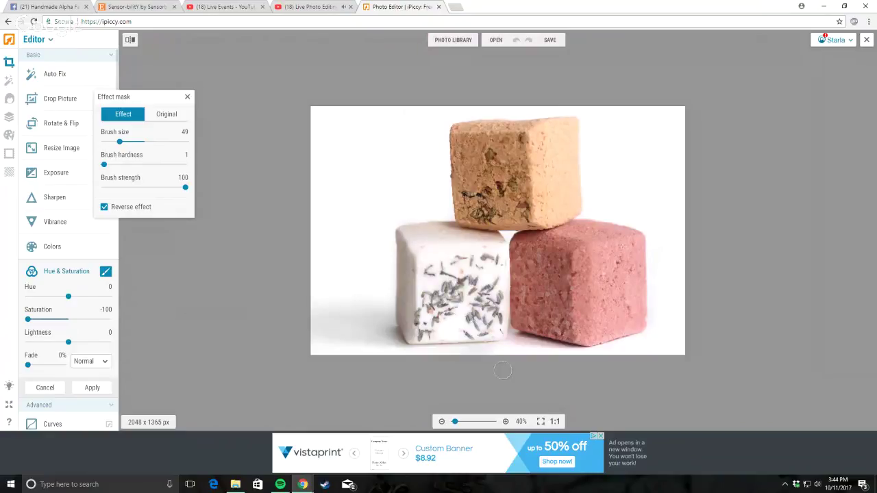
{"action": "scroll", "coordinate": [490, 361], "scroll_direction": "up", "scroll_amount": 3}
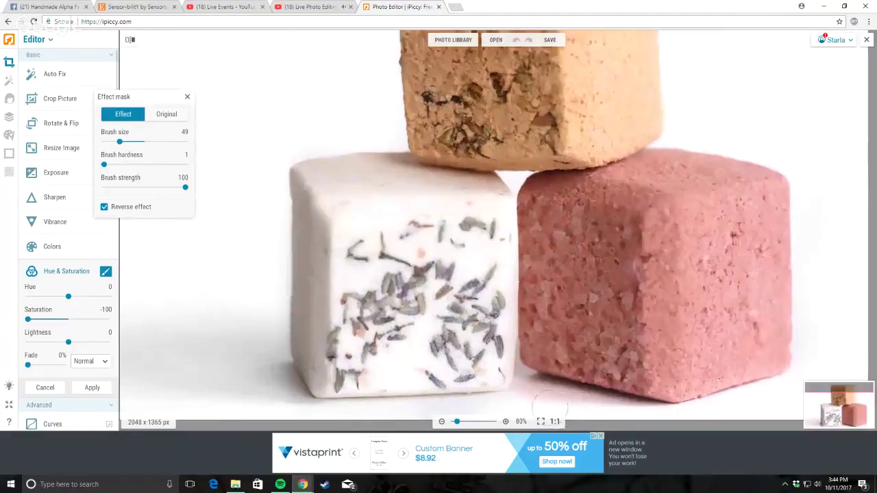
{"action": "scroll", "coordinate": [548, 408], "scroll_direction": "up", "scroll_amount": 5}
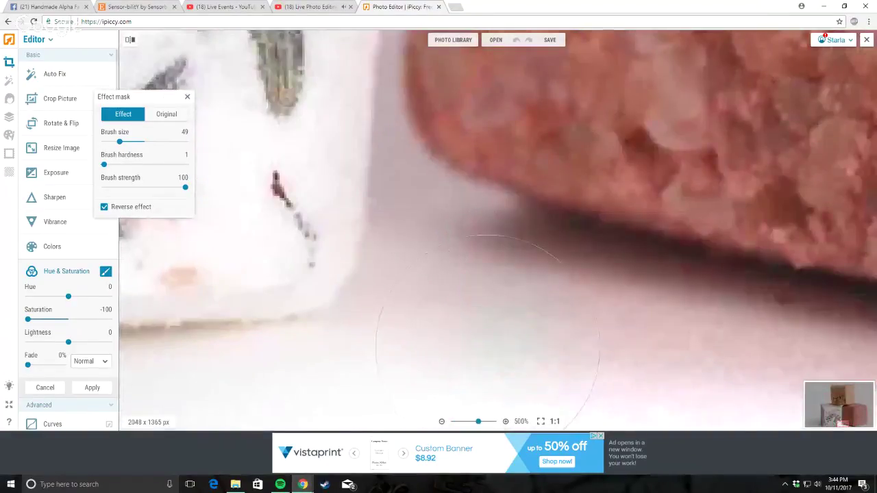
{"action": "left_click_drag", "start_coordinate": [476, 328], "coordinate": [537, 328]}
{"action": "scroll", "coordinate": [572, 394], "scroll_direction": "down", "scroll_amount": 4}
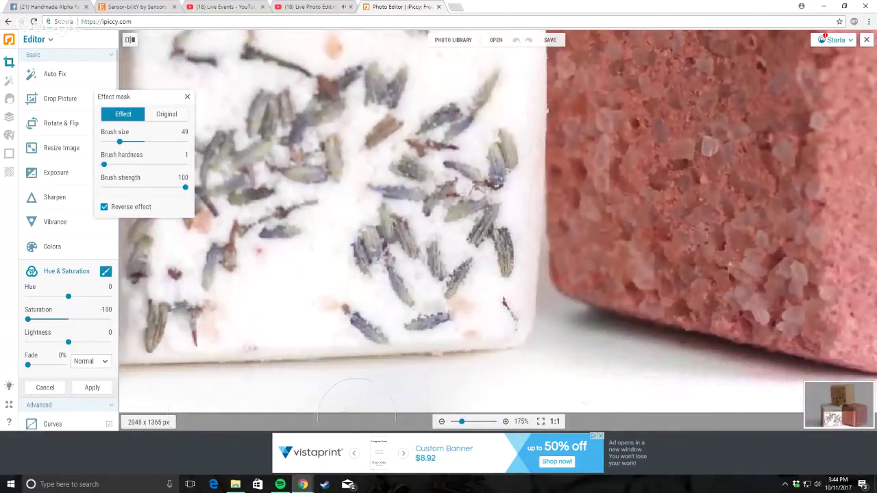
{"action": "mouse_move", "coordinate": [686, 342]}
{"action": "left_mouse_down"}
{"action": "mouse_move", "coordinate": [741, 353]}
{"action": "mouse_move", "coordinate": [629, 358]}
{"action": "left_mouse_up"}
{"action": "scroll", "coordinate": [597, 343], "scroll_direction": "down", "scroll_amount": 4}
{"action": "scroll", "coordinate": [732, 415], "scroll_direction": "up", "scroll_amount": 1}
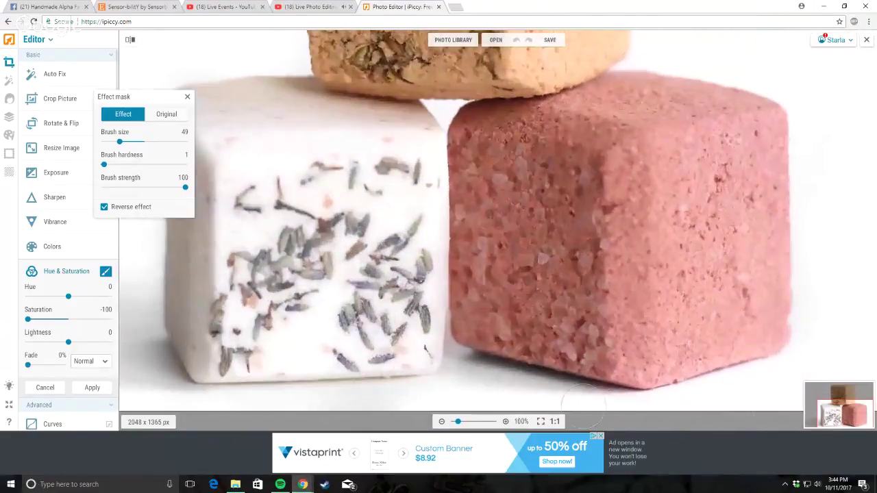
Step: Reduce the brush size to 5, desaturate the narrow gap between the white and pink cubes, and apply the adjustment
{"action": "scroll", "coordinate": [452, 370], "scroll_direction": "up", "scroll_amount": 6}
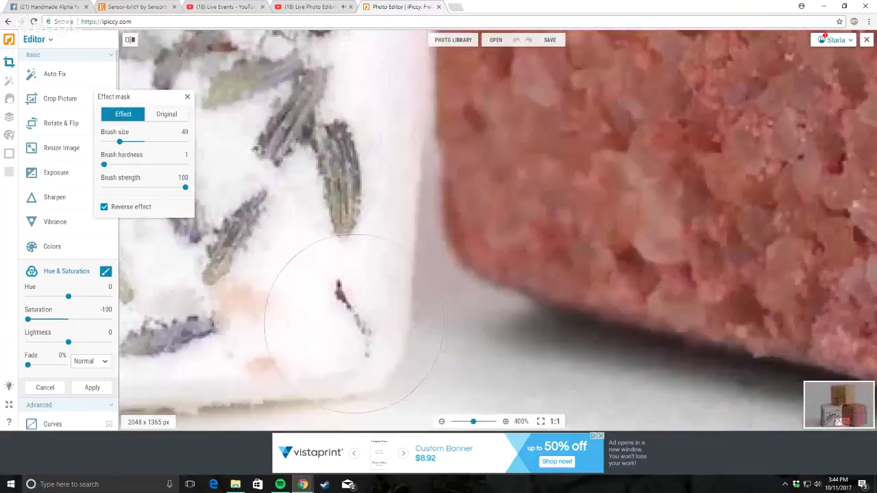
{"action": "left_click_drag", "start_coordinate": [119, 141], "coordinate": [110, 141]}
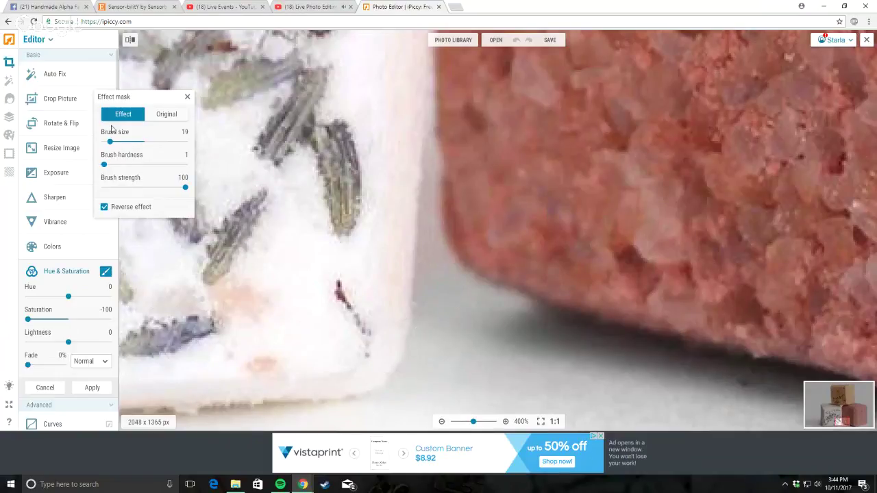
{"action": "left_click_drag", "start_coordinate": [109, 141], "coordinate": [105, 142]}
{"action": "scroll", "coordinate": [453, 261], "scroll_direction": "down", "scroll_amount": 10}
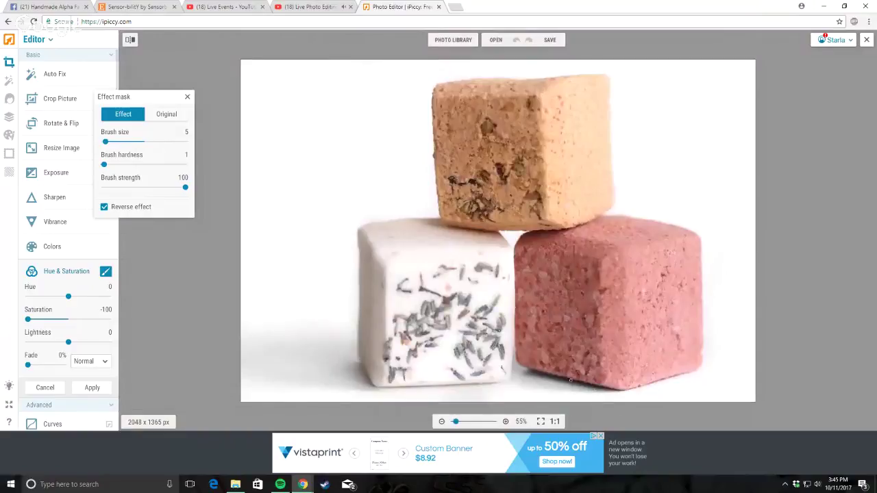
{"action": "left_click", "coordinate": [104, 411]}
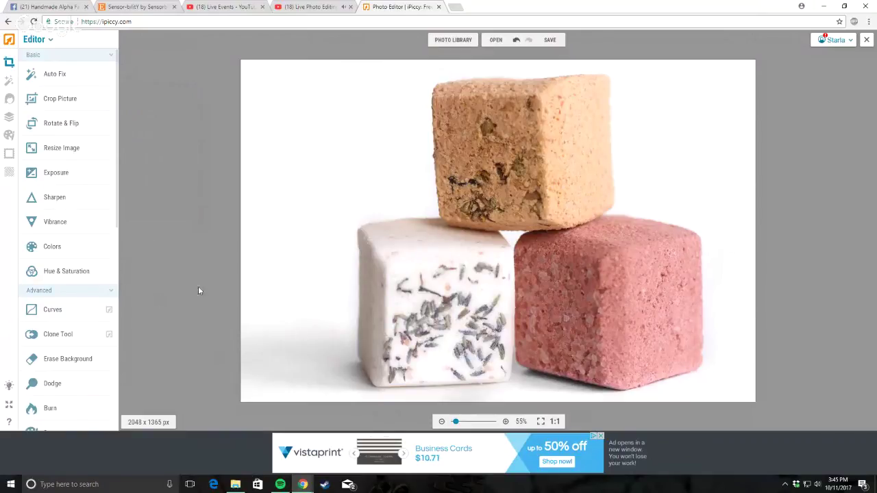
Step: Sharpen the cube photo with sharpness 7 and clarity 6, and apply it
{"action": "left_click", "coordinate": [81, 199]}
{"action": "left_click_drag", "start_coordinate": [28, 225], "coordinate": [35, 247]}
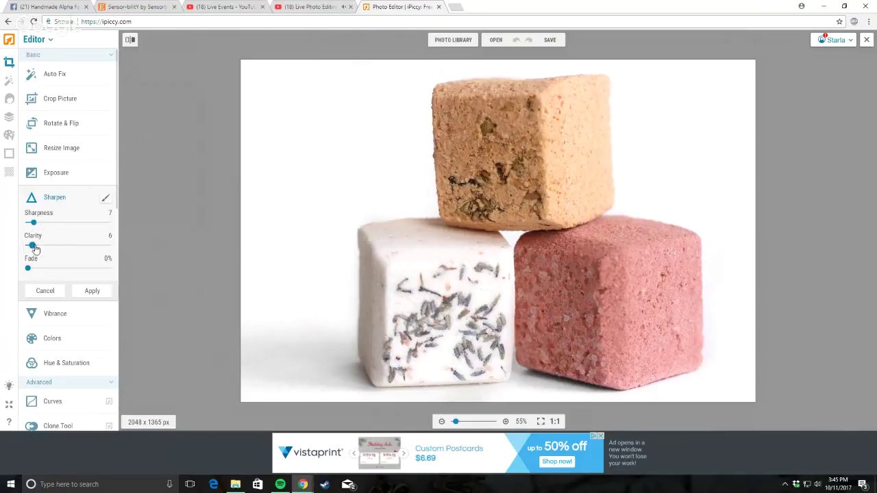
{"action": "left_click", "coordinate": [101, 290]}
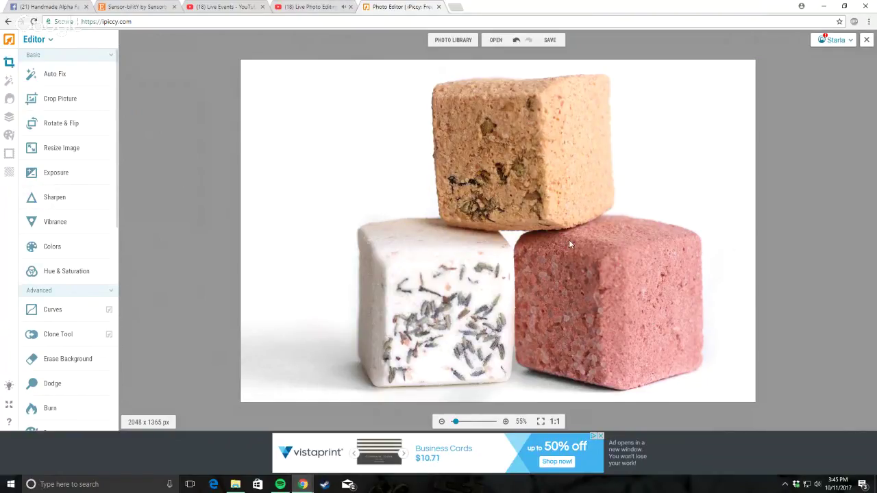
{"action": "left_click", "coordinate": [61, 273]}
{"action": "left_click_drag", "start_coordinate": [69, 325], "coordinate": [74, 327]}
{"action": "left_click", "coordinate": [46, 388]}
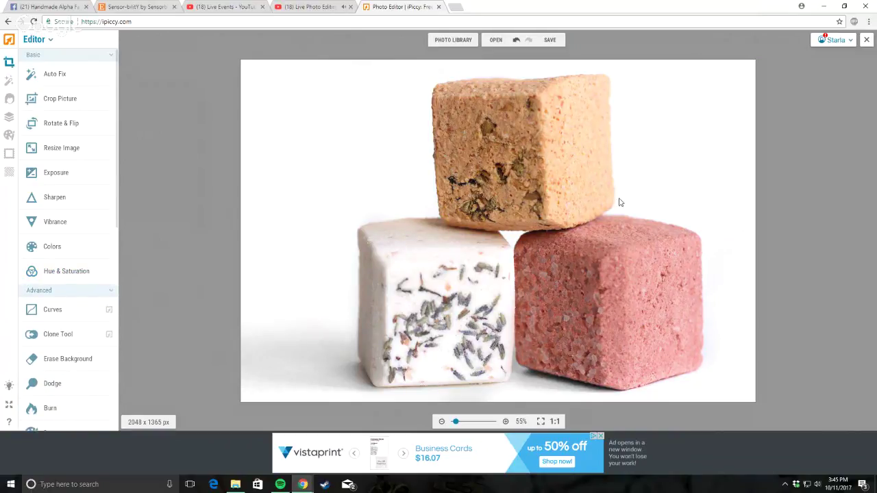
Step: Save the edited cube photo to the computer as a high-quality .jpg in the Alpha edits folder, keeping its file name
{"action": "scroll", "coordinate": [489, 284], "scroll_direction": "down", "scroll_amount": 3}
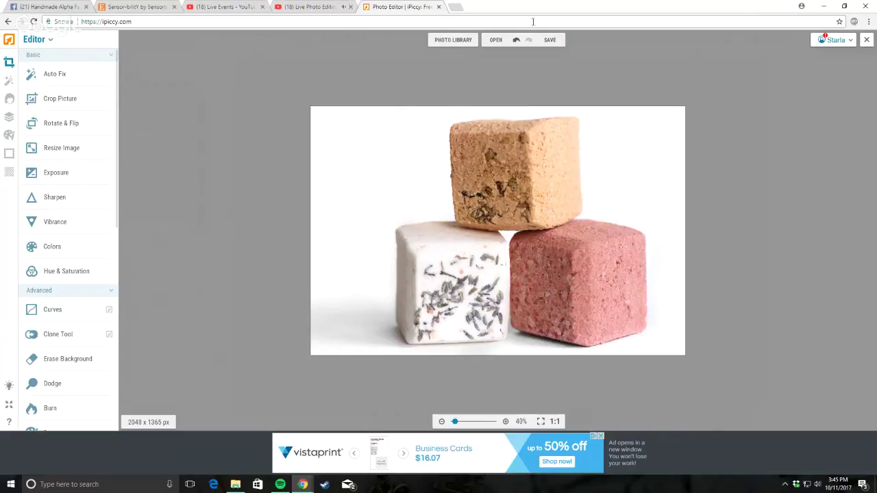
{"action": "left_click", "coordinate": [551, 42]}
{"action": "left_click", "coordinate": [532, 57]}
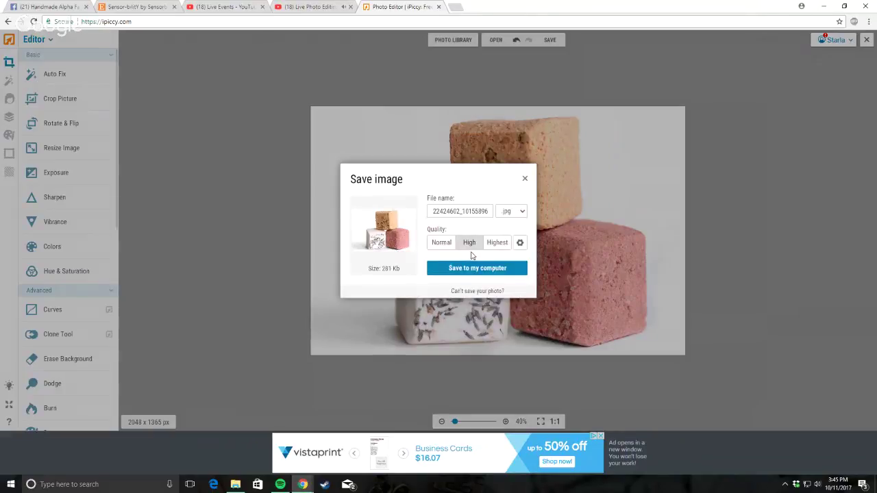
{"action": "left_click", "coordinate": [461, 270]}
{"action": "left_click", "coordinate": [674, 347]}
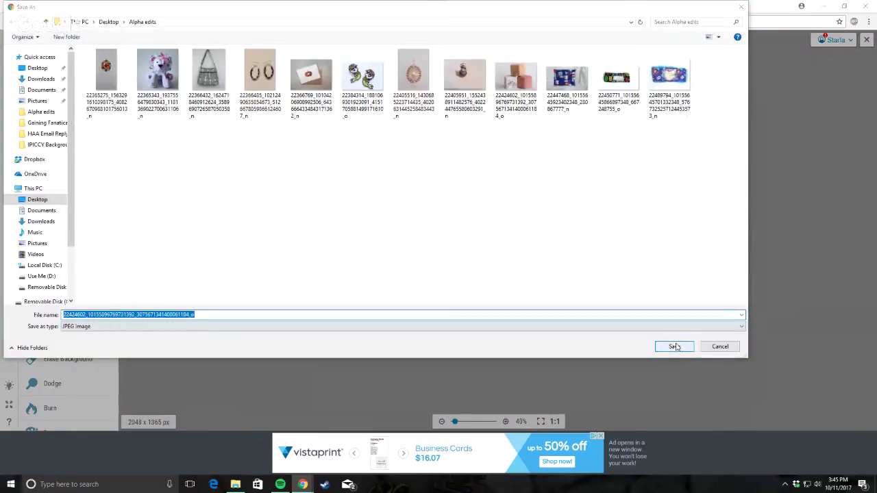
{"action": "left_click", "coordinate": [487, 248]}
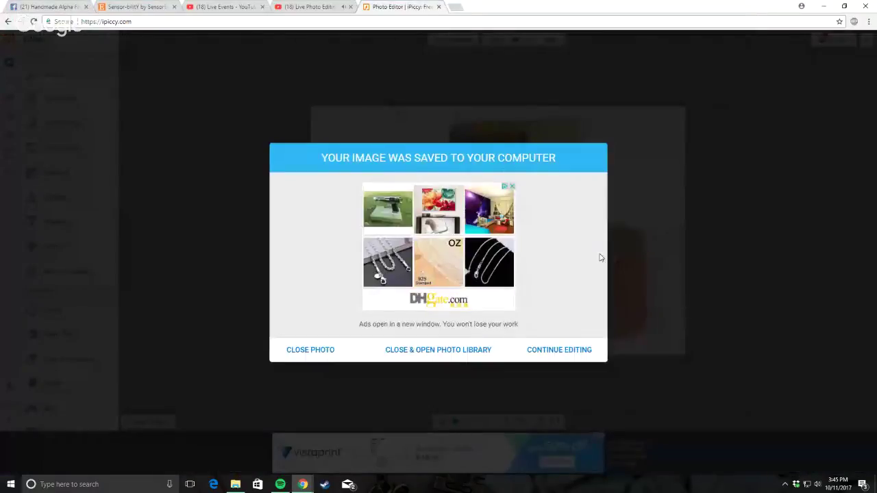
Step: Switch to the YouTube live stream and read the viewers' comments and questions in the live chat
{"action": "left_click", "coordinate": [327, 4]}
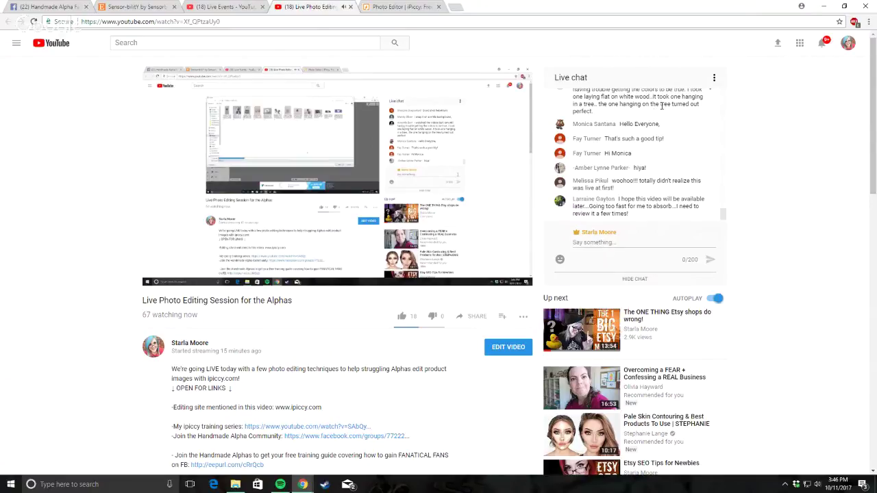
{"action": "scroll", "coordinate": [673, 137], "scroll_direction": "up", "scroll_amount": 3}
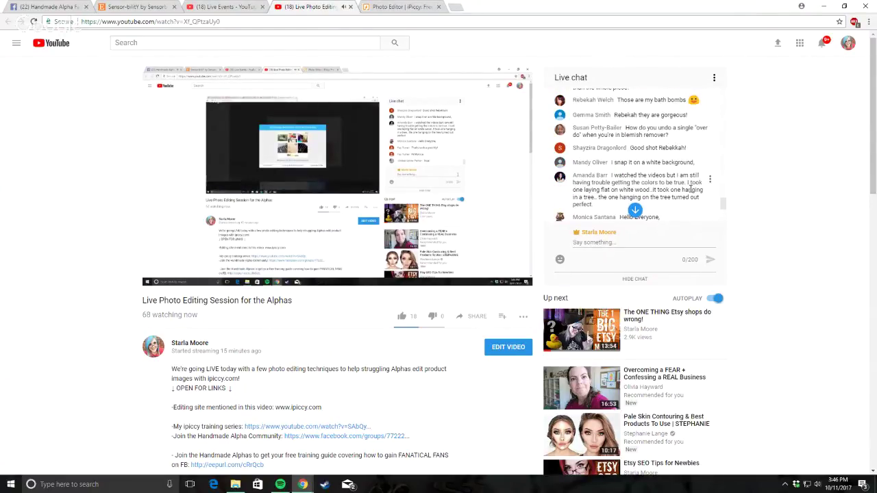
{"action": "scroll", "coordinate": [690, 191], "scroll_direction": "down", "scroll_amount": 5}
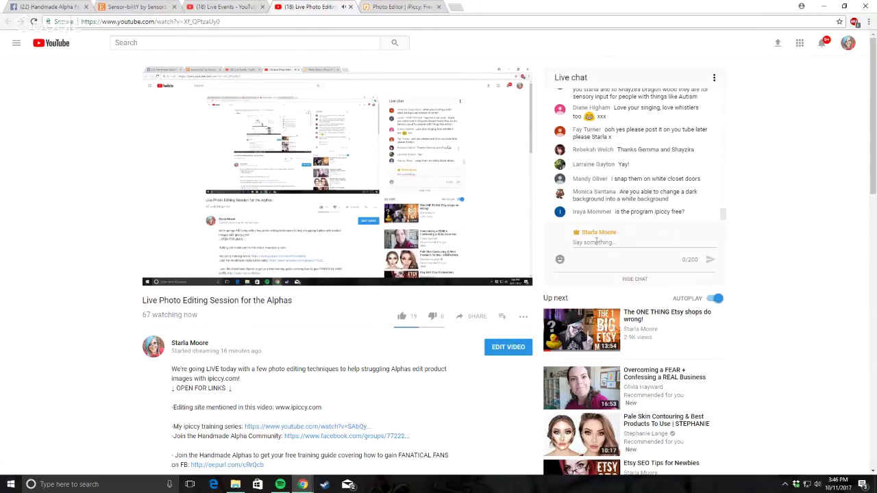
{"action": "left_click_drag", "start_coordinate": [624, 213], "coordinate": [647, 213]}
{"action": "left_click", "coordinate": [730, 217]}
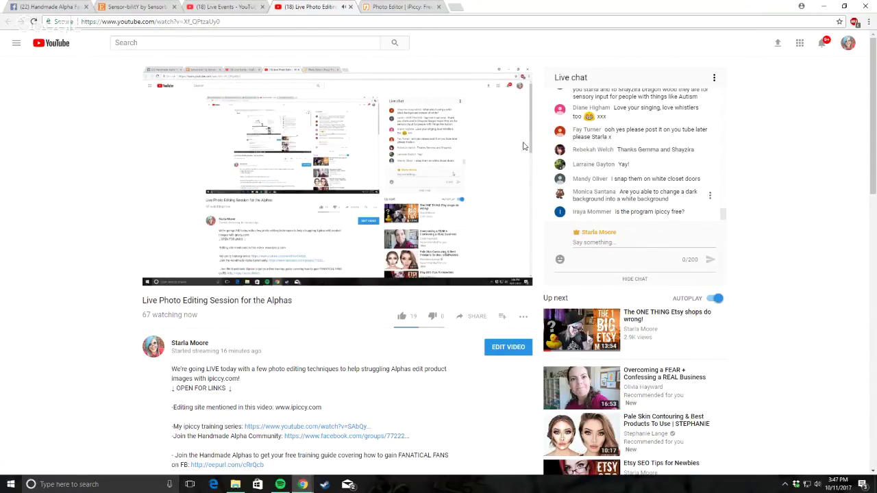
Step: Return to iPiccy, continue editing the cube photo, and use Erase Background to make the far left side of the background transparent
{"action": "left_click", "coordinate": [409, 6]}
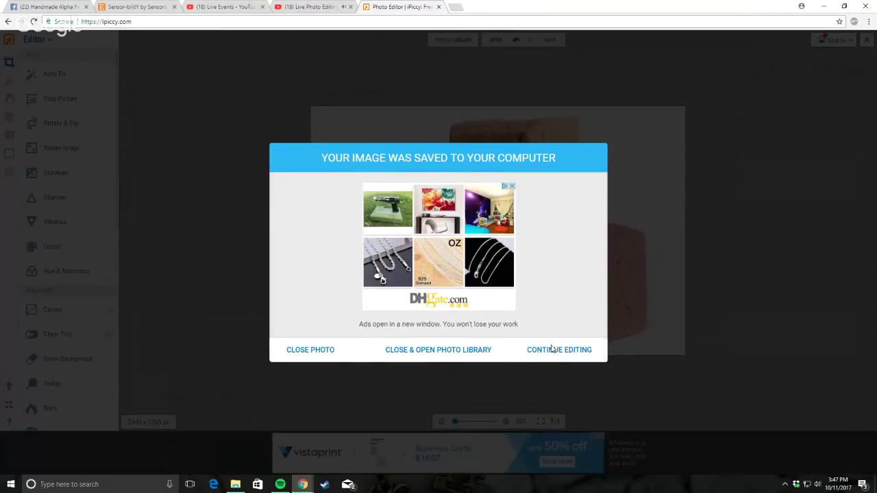
{"action": "left_click", "coordinate": [527, 354]}
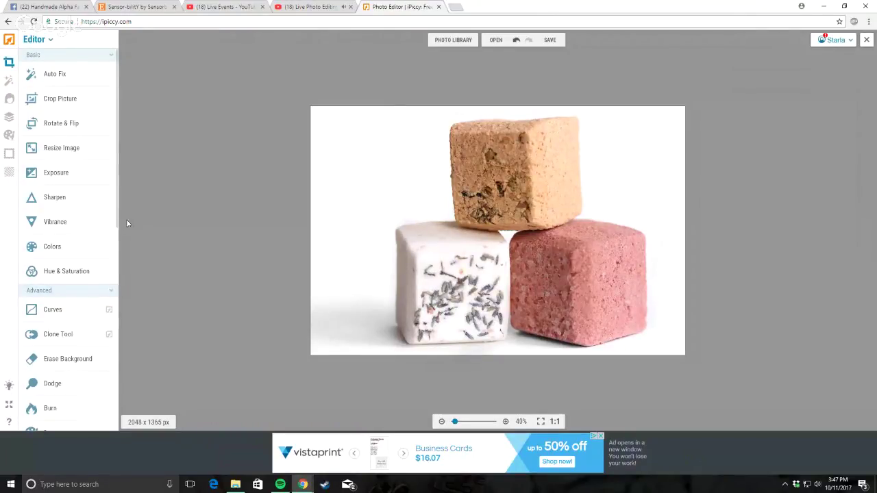
{"action": "scroll", "coordinate": [79, 285], "scroll_direction": "down", "scroll_amount": 3}
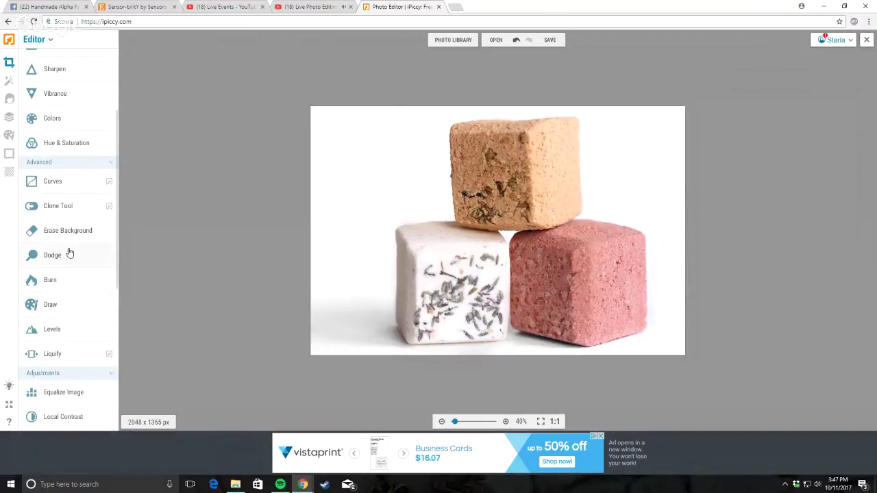
{"action": "scroll", "coordinate": [84, 274], "scroll_direction": "down", "scroll_amount": 1}
{"action": "left_click", "coordinate": [68, 212]}
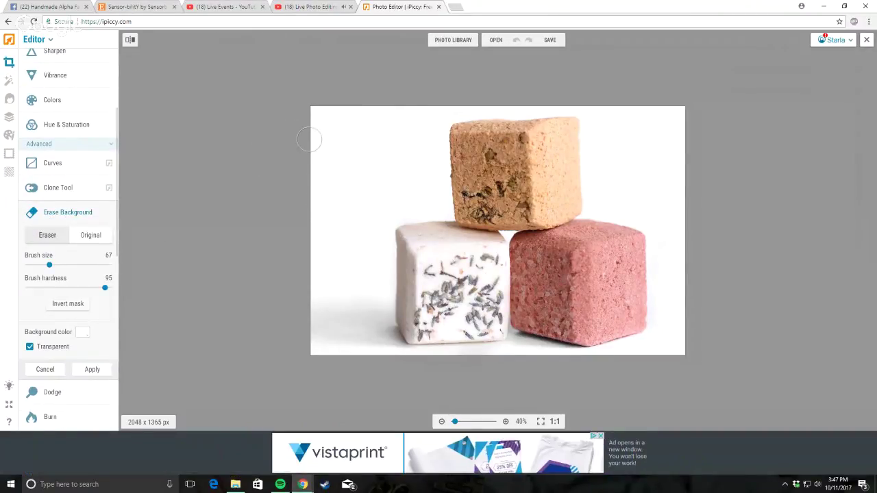
{"action": "mouse_move", "coordinate": [314, 118]}
{"action": "left_mouse_down"}
{"action": "mouse_move", "coordinate": [322, 179]}
{"action": "mouse_move", "coordinate": [332, 121]}
{"action": "left_mouse_up"}
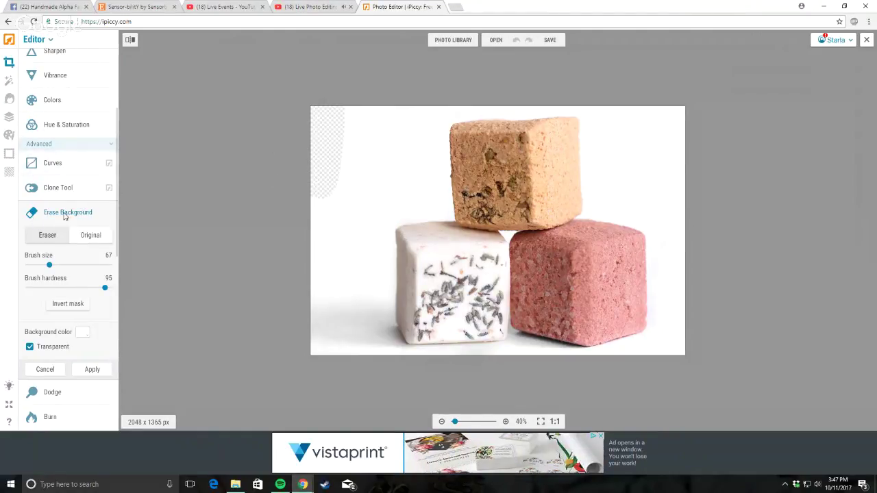
{"action": "mouse_move", "coordinate": [324, 120]}
{"action": "left_mouse_down"}
{"action": "mouse_move", "coordinate": [353, 146]}
{"action": "mouse_move", "coordinate": [304, 276]}
{"action": "mouse_move", "coordinate": [307, 253]}
{"action": "mouse_move", "coordinate": [322, 300]}
{"action": "mouse_move", "coordinate": [363, 128]}
{"action": "mouse_move", "coordinate": [382, 116]}
{"action": "mouse_move", "coordinate": [418, 122]}
{"action": "mouse_move", "coordinate": [353, 194]}
{"action": "mouse_move", "coordinate": [339, 344]}
{"action": "mouse_move", "coordinate": [311, 315]}
{"action": "mouse_move", "coordinate": [331, 301]}
{"action": "mouse_move", "coordinate": [359, 316]}
{"action": "mouse_move", "coordinate": [368, 302]}
{"action": "mouse_move", "coordinate": [361, 271]}
{"action": "mouse_move", "coordinate": [346, 307]}
{"action": "mouse_move", "coordinate": [368, 176]}
{"action": "mouse_move", "coordinate": [406, 163]}
{"action": "mouse_move", "coordinate": [403, 141]}
{"action": "left_mouse_up"}
Step: Erase the background close along the left edge of the orange cube, including the leftover patch near its upper corner
{"action": "scroll", "coordinate": [398, 162], "scroll_direction": "up", "scroll_amount": 2}
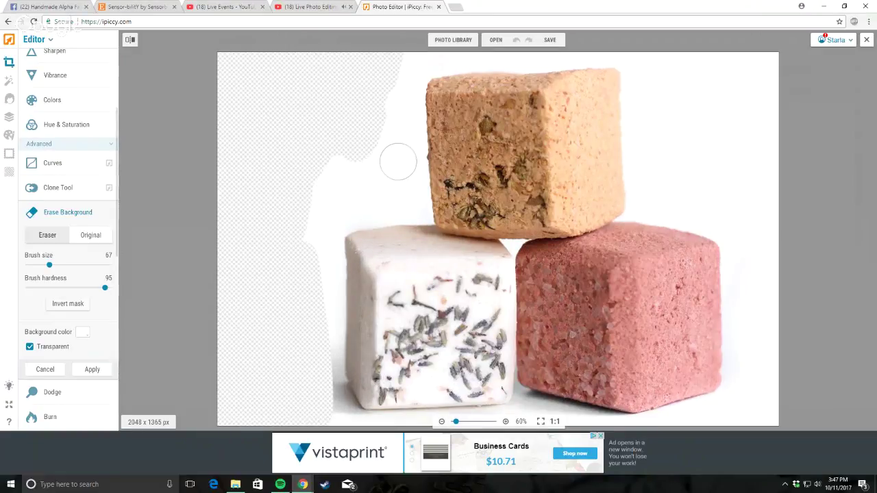
{"action": "scroll", "coordinate": [398, 162], "scroll_direction": "up", "scroll_amount": 5}
{"action": "mouse_move", "coordinate": [470, 245]}
{"action": "left_mouse_down"}
{"action": "mouse_move", "coordinate": [533, 247]}
{"action": "mouse_move", "coordinate": [514, 148]}
{"action": "mouse_move", "coordinate": [529, 89]}
{"action": "mouse_move", "coordinate": [531, 100]}
{"action": "mouse_move", "coordinate": [509, 107]}
{"action": "mouse_move", "coordinate": [480, 147]}
{"action": "mouse_move", "coordinate": [463, 270]}
{"action": "mouse_move", "coordinate": [507, 303]}
{"action": "mouse_move", "coordinate": [538, 310]}
{"action": "mouse_move", "coordinate": [543, 296]}
{"action": "left_mouse_up"}
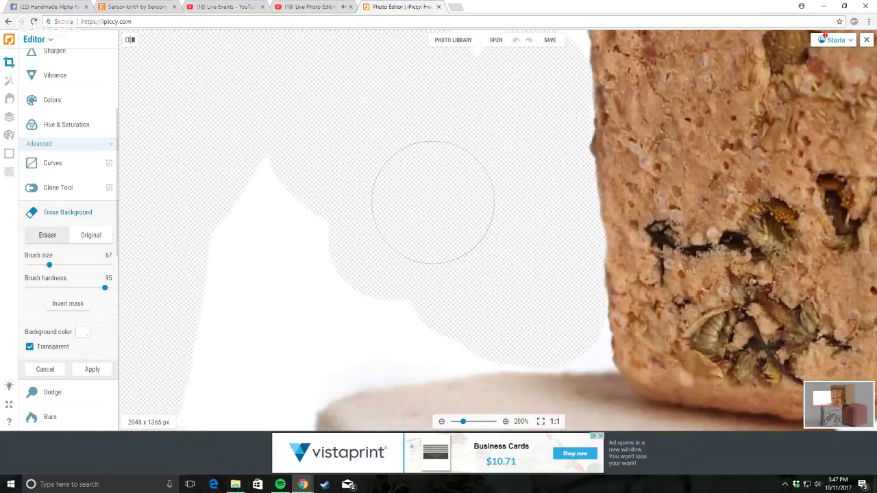
{"action": "scroll", "coordinate": [438, 178], "scroll_direction": "down", "scroll_amount": 3}
{"action": "scroll", "coordinate": [471, 116], "scroll_direction": "down", "scroll_amount": 3}
{"action": "scroll", "coordinate": [381, 85], "scroll_direction": "up", "scroll_amount": 3}
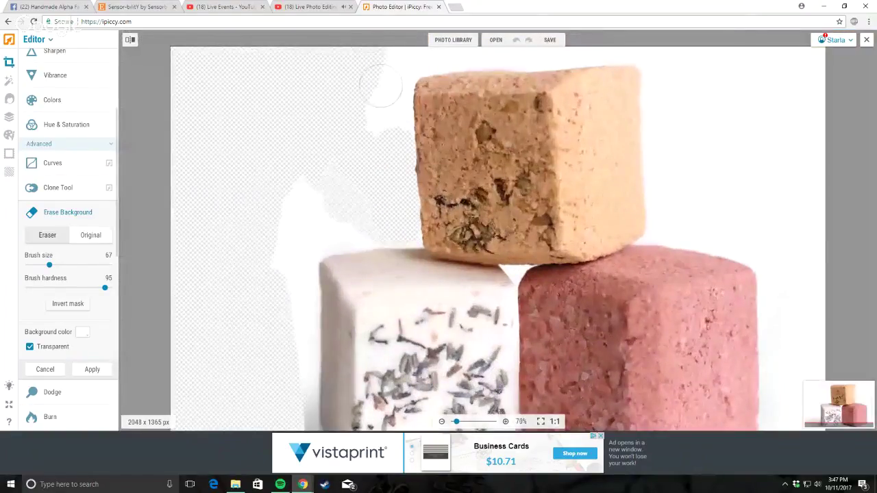
{"action": "scroll", "coordinate": [392, 79], "scroll_direction": "up", "scroll_amount": 4}
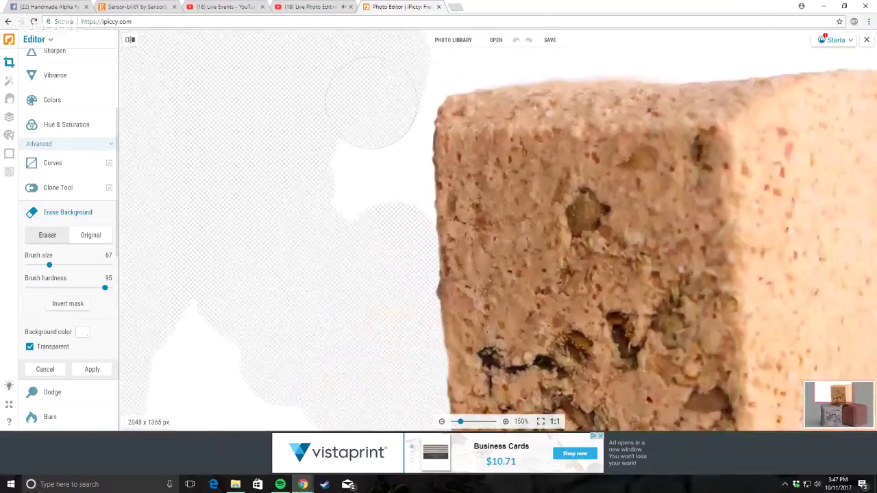
{"action": "mouse_move", "coordinate": [396, 103]}
{"action": "left_mouse_down"}
{"action": "mouse_move", "coordinate": [376, 141]}
{"action": "mouse_move", "coordinate": [372, 190]}
{"action": "mouse_move", "coordinate": [389, 215]}
{"action": "mouse_move", "coordinate": [372, 219]}
{"action": "mouse_move", "coordinate": [336, 102]}
{"action": "left_mouse_up"}
Step: Erase the background above and to the right of the orange cube and around the right side of the pink cube
{"action": "scroll", "coordinate": [336, 101], "scroll_direction": "down", "scroll_amount": 2}
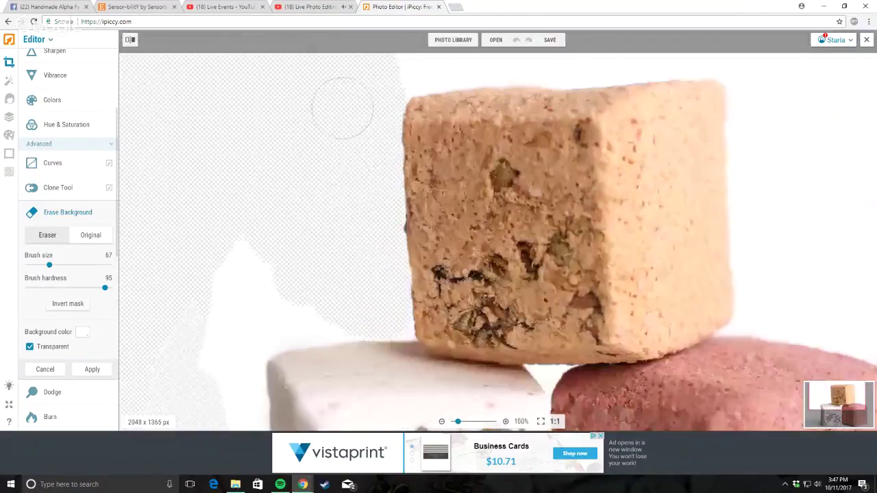
{"action": "mouse_move", "coordinate": [392, 66]}
{"action": "left_mouse_down"}
{"action": "mouse_move", "coordinate": [480, 51]}
{"action": "mouse_move", "coordinate": [574, 61]}
{"action": "mouse_move", "coordinate": [668, 56]}
{"action": "mouse_move", "coordinate": [695, 43]}
{"action": "mouse_move", "coordinate": [663, 54]}
{"action": "mouse_move", "coordinate": [739, 51]}
{"action": "mouse_move", "coordinate": [755, 109]}
{"action": "mouse_move", "coordinate": [755, 308]}
{"action": "mouse_move", "coordinate": [745, 311]}
{"action": "mouse_move", "coordinate": [779, 304]}
{"action": "mouse_move", "coordinate": [845, 315]}
{"action": "left_mouse_up"}
{"action": "scroll", "coordinate": [844, 315], "scroll_direction": "down", "scroll_amount": 2}
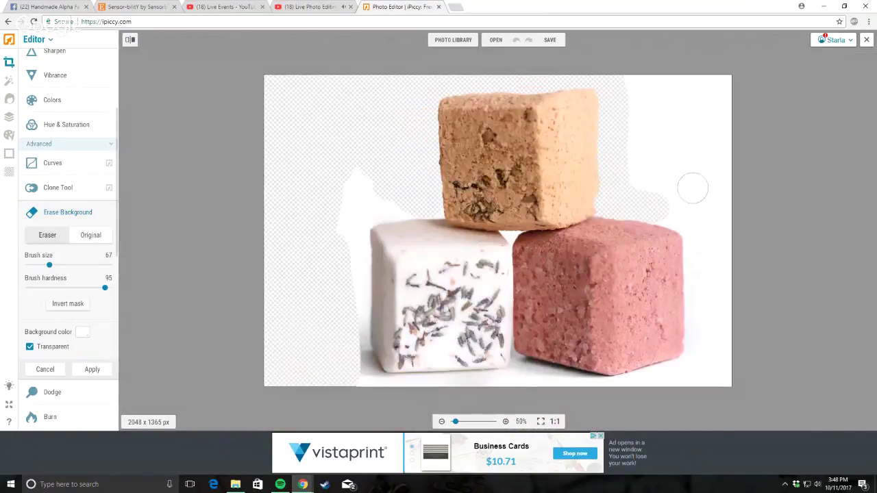
{"action": "mouse_move", "coordinate": [666, 214]}
{"action": "left_mouse_down"}
{"action": "mouse_move", "coordinate": [695, 236]}
{"action": "mouse_move", "coordinate": [701, 255]}
{"action": "left_mouse_up"}
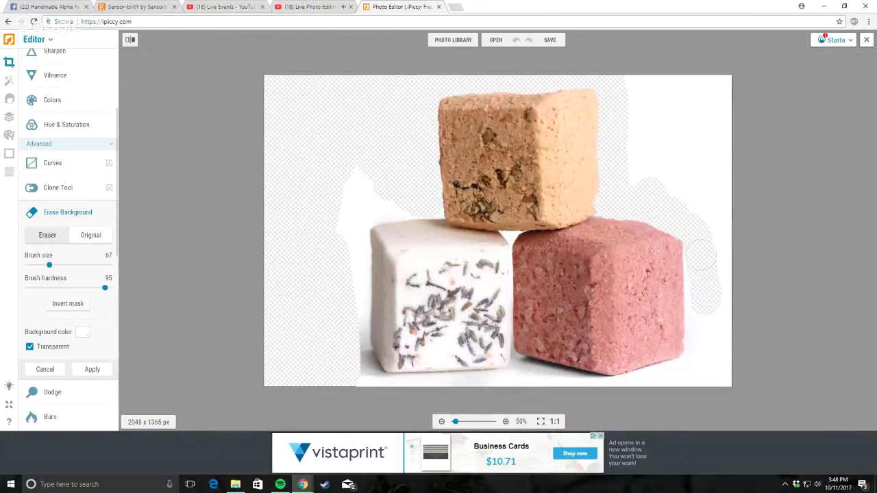
{"action": "mouse_move", "coordinate": [695, 302]}
{"action": "left_mouse_down"}
{"action": "mouse_move", "coordinate": [692, 367]}
{"action": "mouse_move", "coordinate": [660, 381]}
{"action": "mouse_move", "coordinate": [720, 357]}
{"action": "mouse_move", "coordinate": [726, 240]}
{"action": "mouse_move", "coordinate": [723, 285]}
{"action": "left_mouse_up"}
{"action": "mouse_move", "coordinate": [708, 199]}
{"action": "left_mouse_down"}
{"action": "mouse_move", "coordinate": [712, 251]}
{"action": "mouse_move", "coordinate": [712, 190]}
{"action": "mouse_move", "coordinate": [637, 150]}
{"action": "mouse_move", "coordinate": [637, 113]}
{"action": "mouse_move", "coordinate": [668, 89]}
{"action": "mouse_move", "coordinate": [650, 100]}
{"action": "mouse_move", "coordinate": [678, 141]}
{"action": "mouse_move", "coordinate": [700, 103]}
{"action": "mouse_move", "coordinate": [699, 126]}
{"action": "mouse_move", "coordinate": [729, 114]}
{"action": "mouse_move", "coordinate": [757, 152]}
{"action": "left_mouse_up"}
Step: Erase the remaining background around the white cube, the shadows beneath the lower cubes, and the gap where the three cubes meet
{"action": "scroll", "coordinate": [244, 178], "scroll_direction": "up", "scroll_amount": 2}
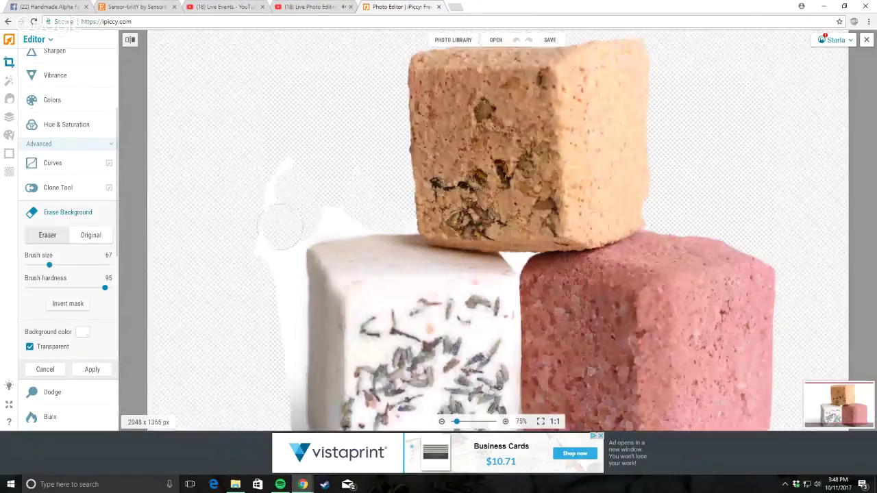
{"action": "mouse_move", "coordinate": [399, 218]}
{"action": "left_mouse_down"}
{"action": "mouse_move", "coordinate": [347, 203]}
{"action": "mouse_move", "coordinate": [307, 239]}
{"action": "left_mouse_up"}
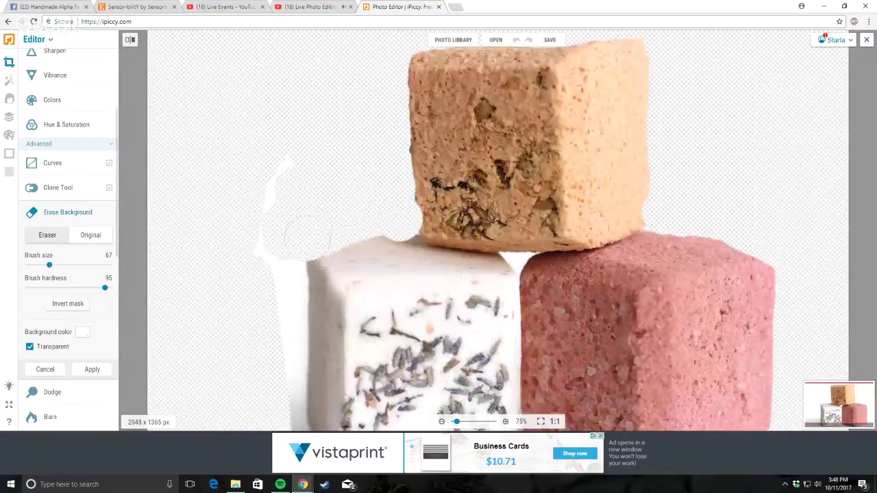
{"action": "mouse_move", "coordinate": [397, 213]}
{"action": "left_mouse_down"}
{"action": "mouse_move", "coordinate": [287, 238]}
{"action": "mouse_move", "coordinate": [299, 117]}
{"action": "mouse_move", "coordinate": [272, 237]}
{"action": "mouse_move", "coordinate": [291, 320]}
{"action": "mouse_move", "coordinate": [295, 259]}
{"action": "mouse_move", "coordinate": [281, 390]}
{"action": "left_mouse_up"}
{"action": "scroll", "coordinate": [290, 309], "scroll_direction": "down", "scroll_amount": 3}
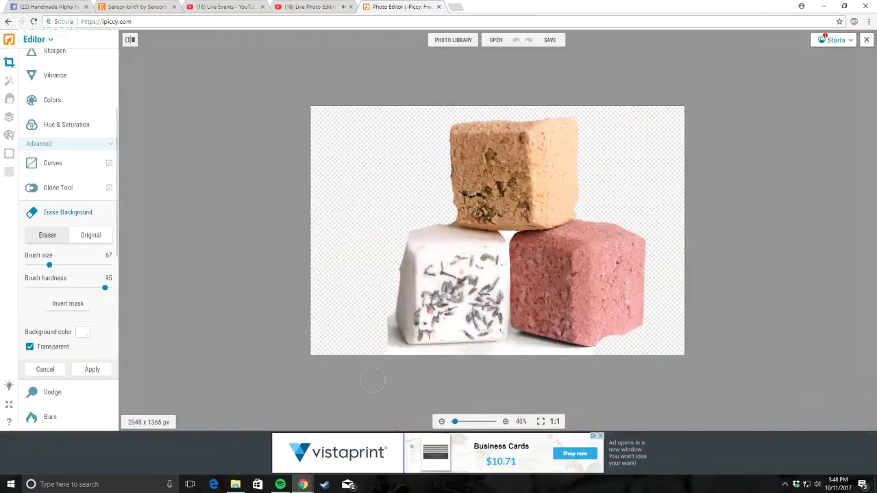
{"action": "left_click_drag", "start_coordinate": [394, 339], "coordinate": [386, 309]}
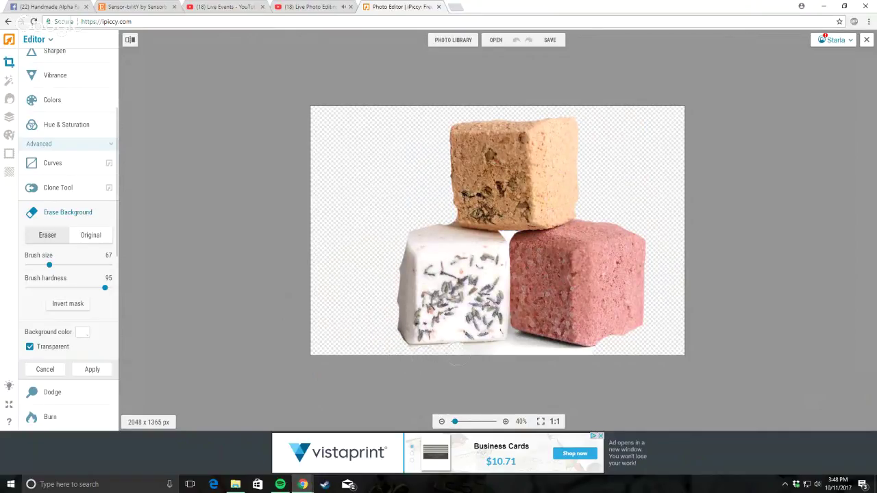
{"action": "mouse_move", "coordinate": [486, 355]}
{"action": "left_mouse_down"}
{"action": "mouse_move", "coordinate": [525, 342]}
{"action": "mouse_move", "coordinate": [579, 345]}
{"action": "left_mouse_up"}
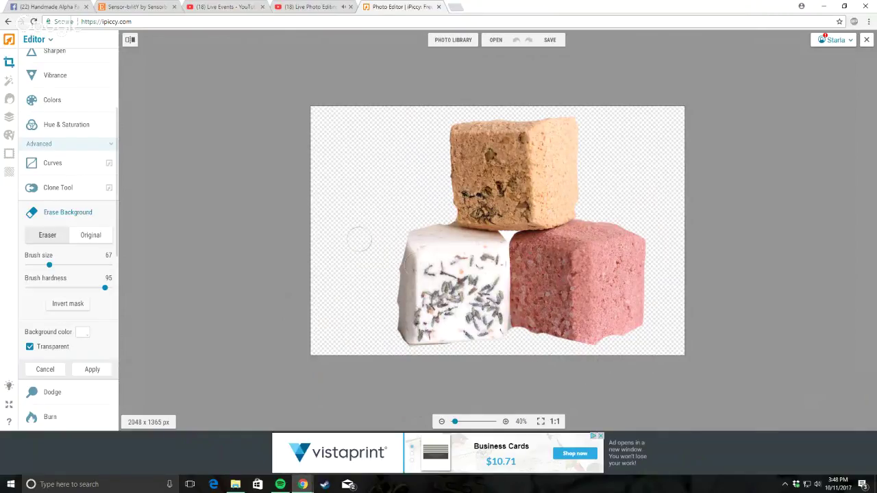
{"action": "scroll", "coordinate": [429, 221], "scroll_direction": "up", "scroll_amount": 2}
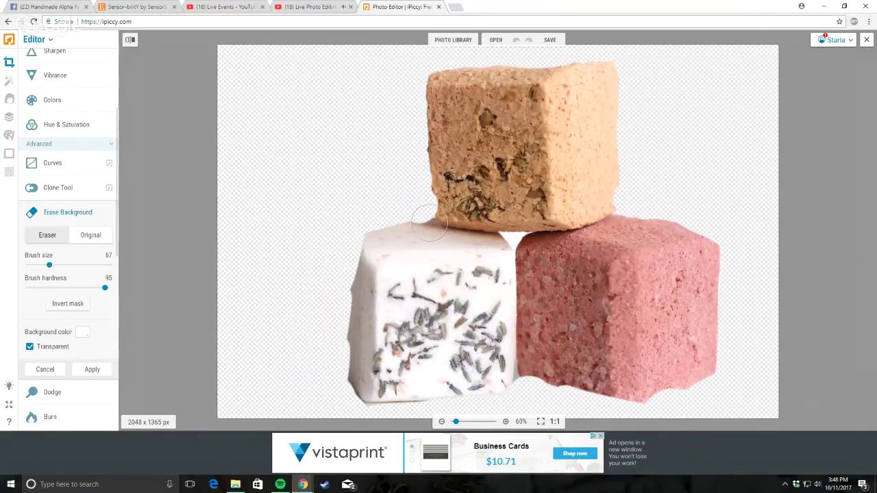
{"action": "scroll", "coordinate": [479, 236], "scroll_direction": "down", "scroll_amount": 2}
Step: Save the cut-out cubes to the computer as a transparent .png in the Alpha edits folder
{"action": "left_click", "coordinate": [549, 40]}
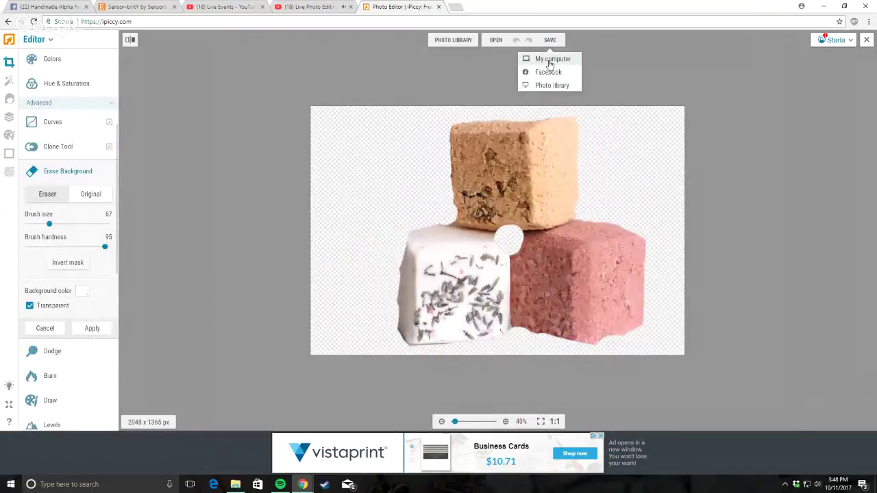
{"action": "left_click", "coordinate": [549, 60]}
{"action": "left_click", "coordinate": [470, 255]}
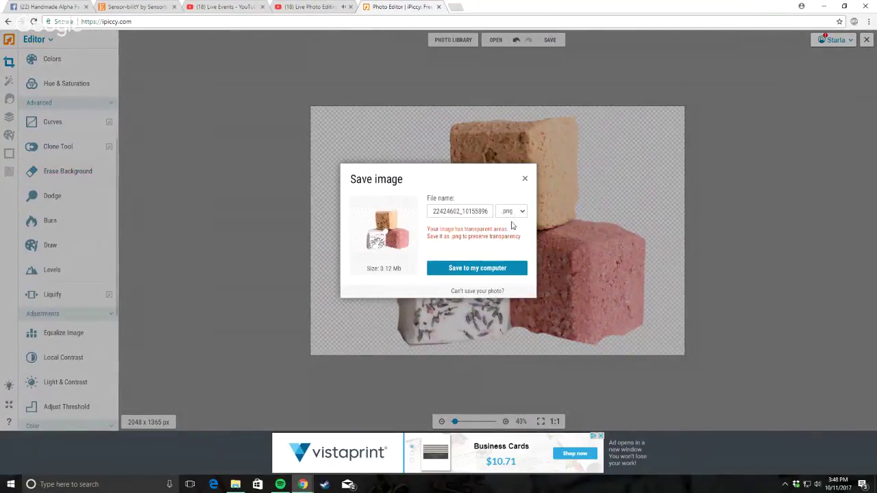
{"action": "left_click", "coordinate": [478, 270]}
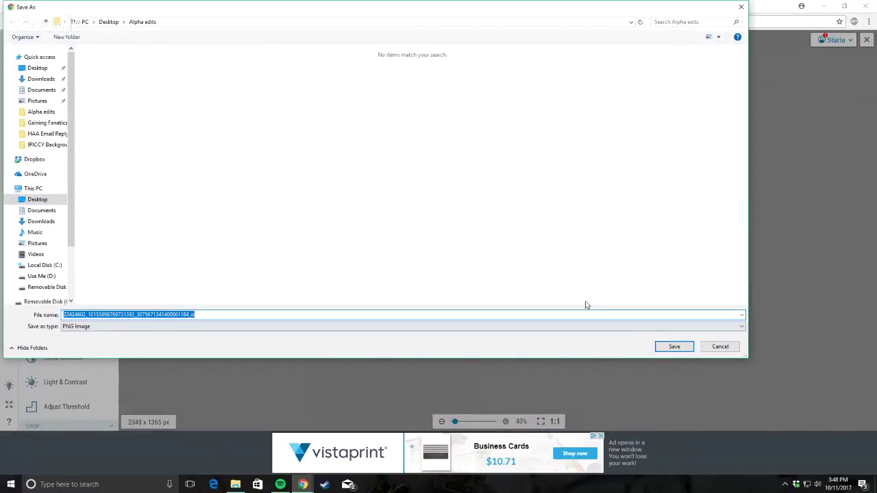
{"action": "left_click", "coordinate": [672, 347]}
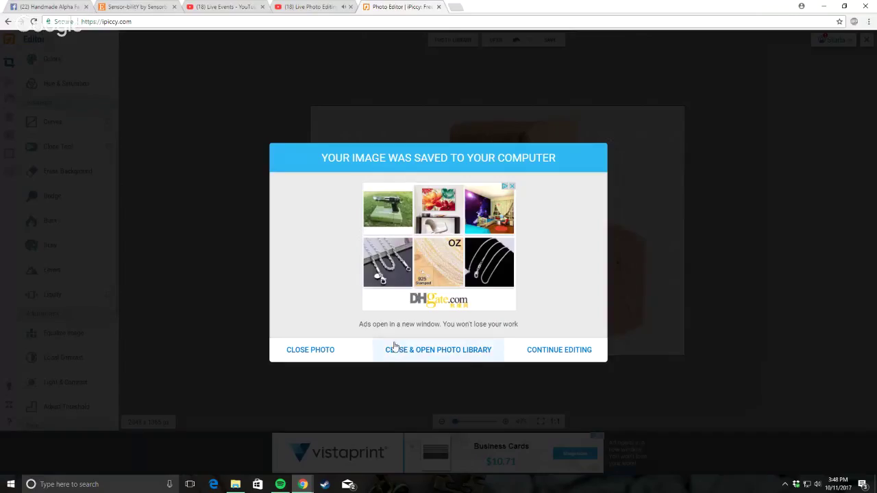
Step: Open the photo of the man sitting on a frozen lake from the photo library and upload the cut-out cubes for use as a layer
{"action": "left_click", "coordinate": [464, 356]}
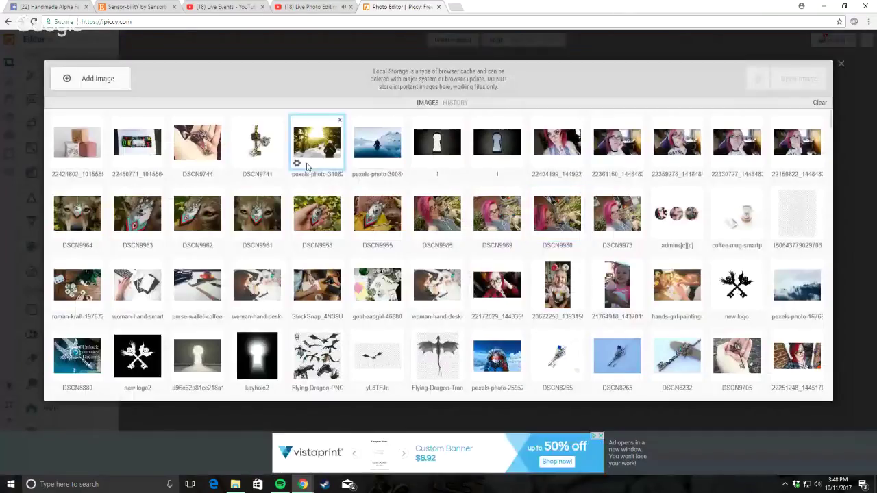
{"action": "double_click", "coordinate": [377, 142]}
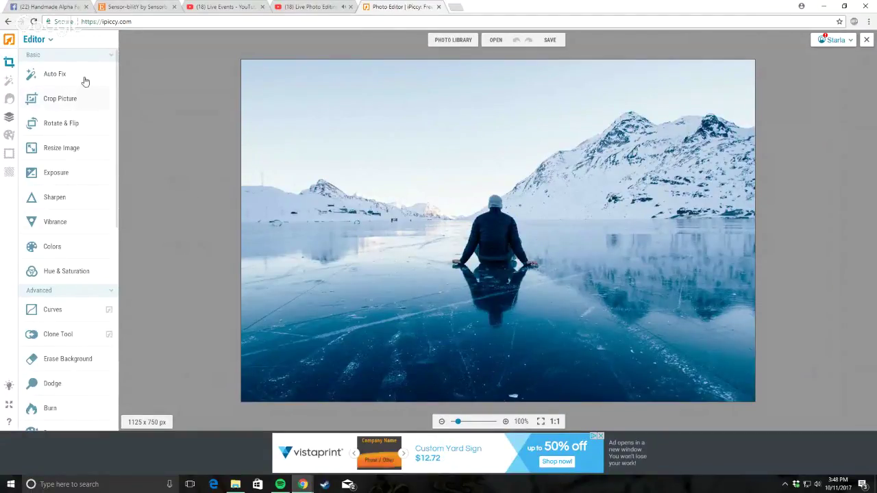
{"action": "left_click", "coordinate": [11, 117]}
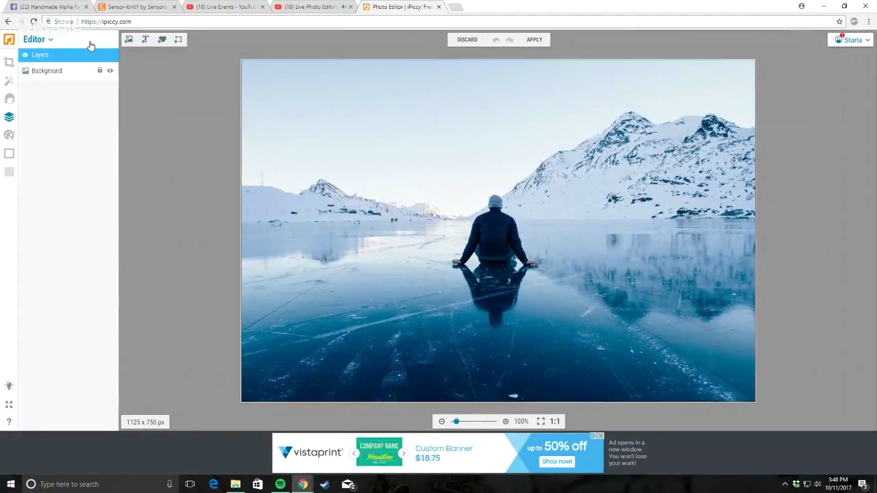
{"action": "left_click", "coordinate": [129, 39]}
{"action": "left_click", "coordinate": [43, 72]}
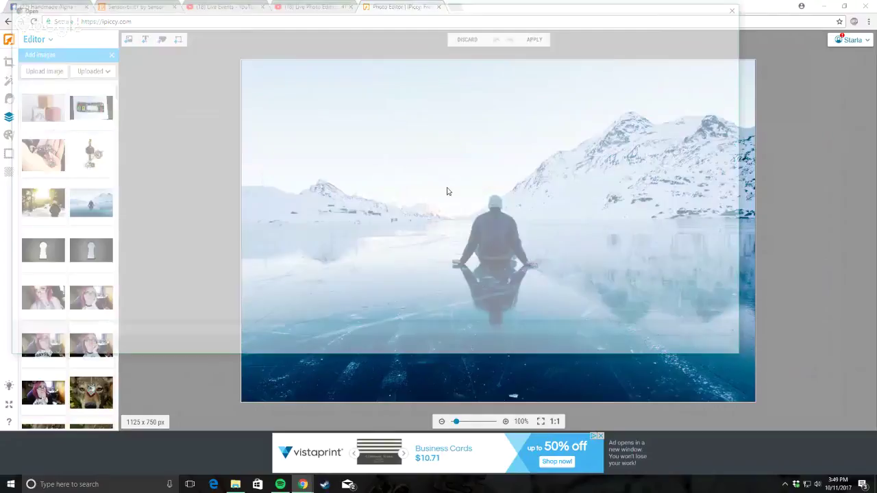
{"action": "double_click", "coordinate": [577, 103]}
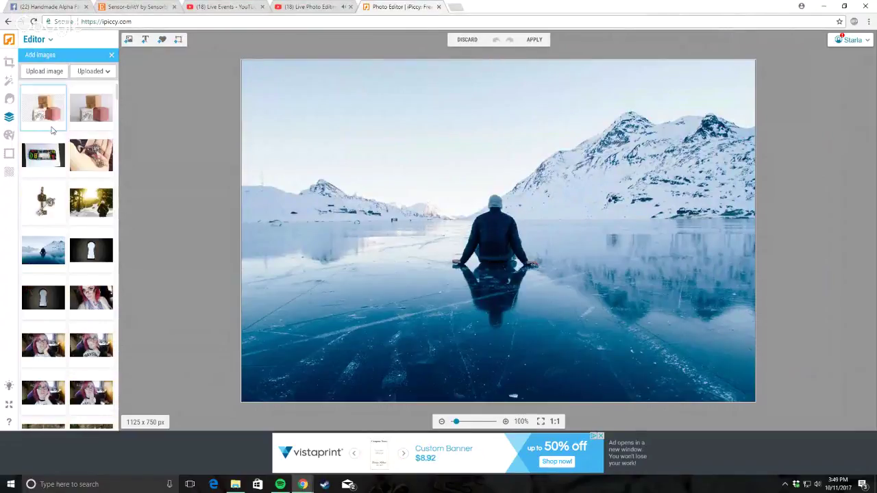
Step: Place the cut-out cubes as an enlarged layer on the ice beside the seated man, and delete that layer
{"action": "left_click_drag", "start_coordinate": [89, 111], "coordinate": [519, 304]}
{"action": "left_click", "coordinate": [354, 182]}
{"action": "left_click_drag", "start_coordinate": [429, 286], "coordinate": [616, 329]}
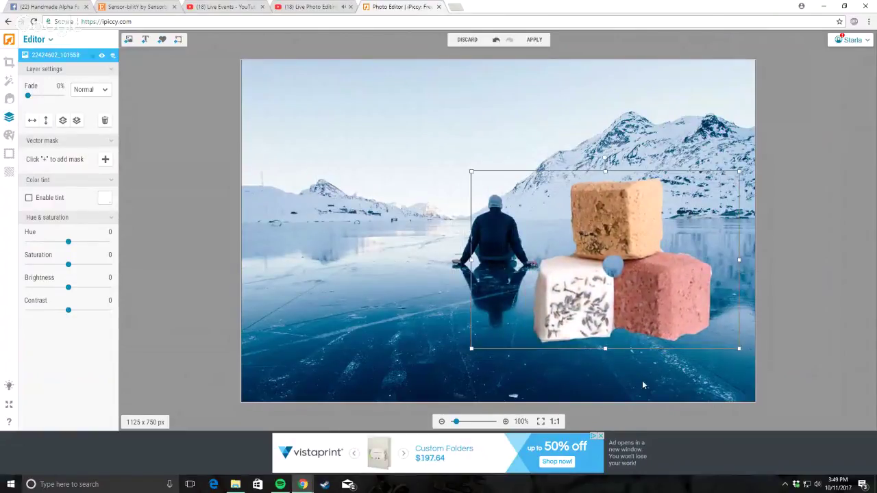
{"action": "left_click", "coordinate": [278, 304]}
{"action": "left_click_drag", "start_coordinate": [700, 294], "coordinate": [690, 279]}
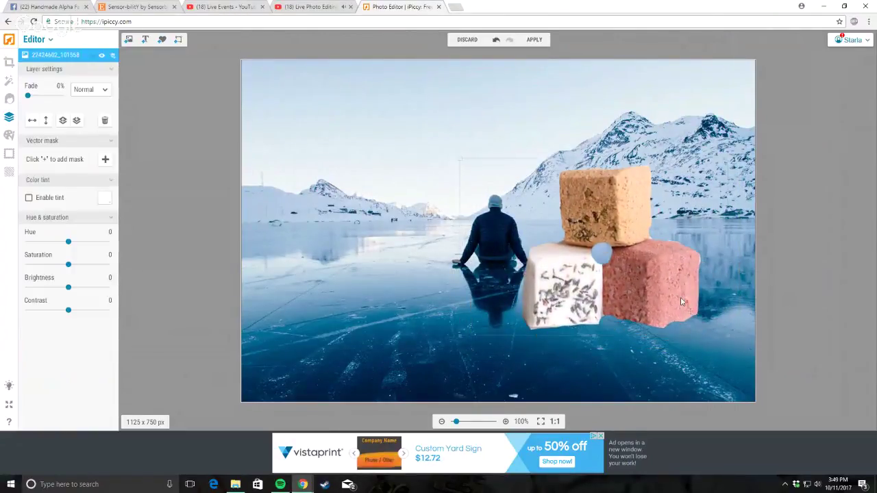
{"action": "left_click_drag", "start_coordinate": [602, 255], "coordinate": [582, 308]}
{"action": "right_click", "coordinate": [522, 77]}
{"action": "left_click", "coordinate": [547, 84]}
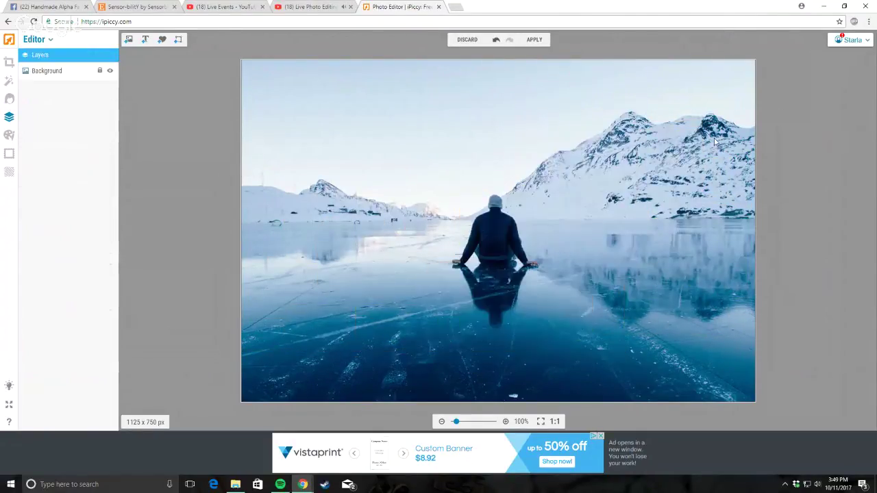
Step: Switch to the YouTube live stream and read the viewers' recent questions and comments in the live chat
{"action": "left_click", "coordinate": [285, 6]}
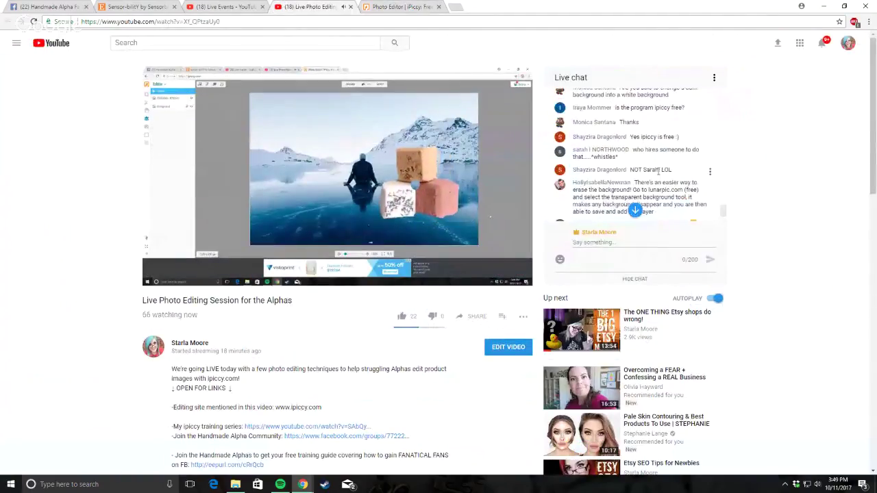
{"action": "scroll", "coordinate": [660, 173], "scroll_direction": "up", "scroll_amount": 1}
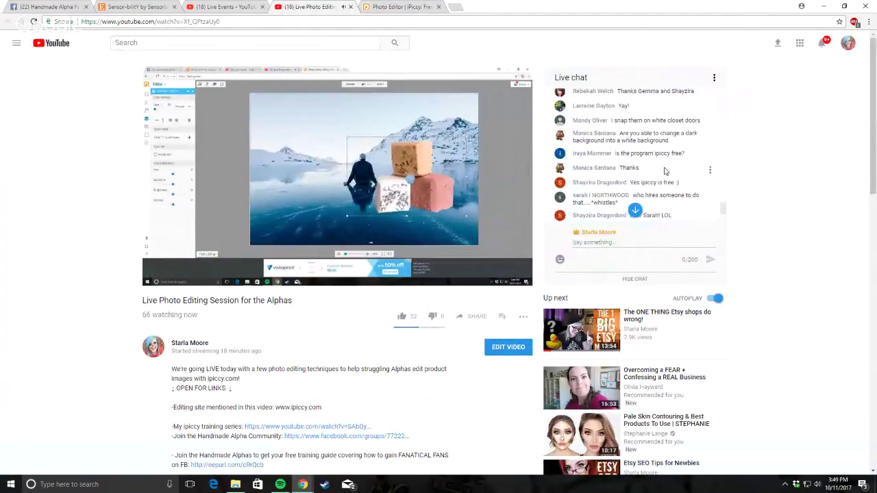
{"action": "scroll", "coordinate": [664, 171], "scroll_direction": "down", "scroll_amount": 1}
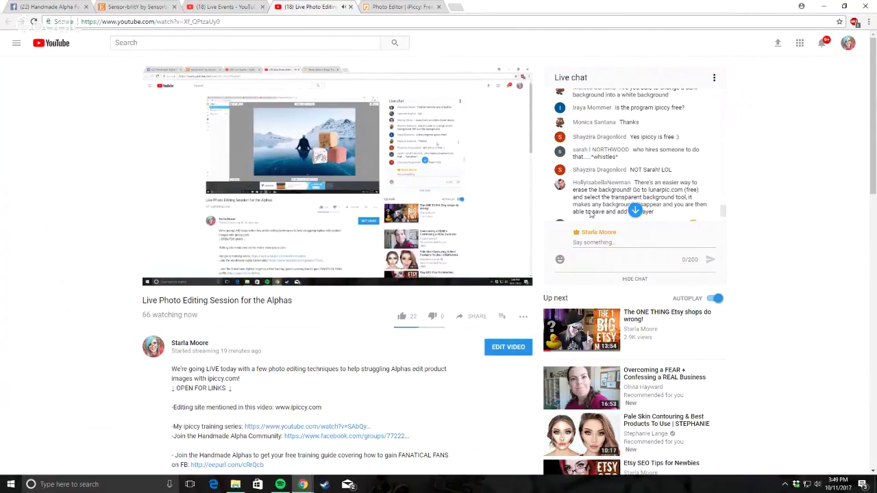
{"action": "scroll", "coordinate": [693, 175], "scroll_direction": "down", "scroll_amount": 2}
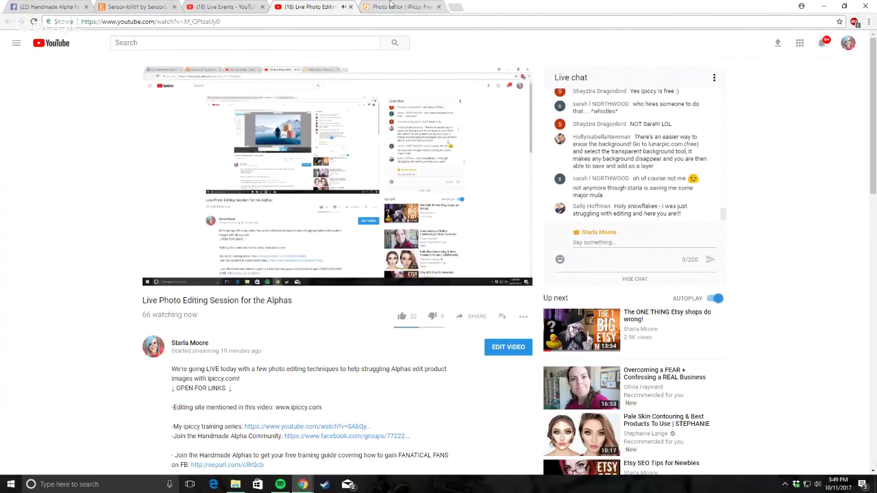
Step: Switch back to the iPiccy editor, open the uploaded images for adding a layer, and dismiss the Facebook notification
{"action": "left_click", "coordinate": [389, 5]}
{"action": "left_click", "coordinate": [128, 40]}
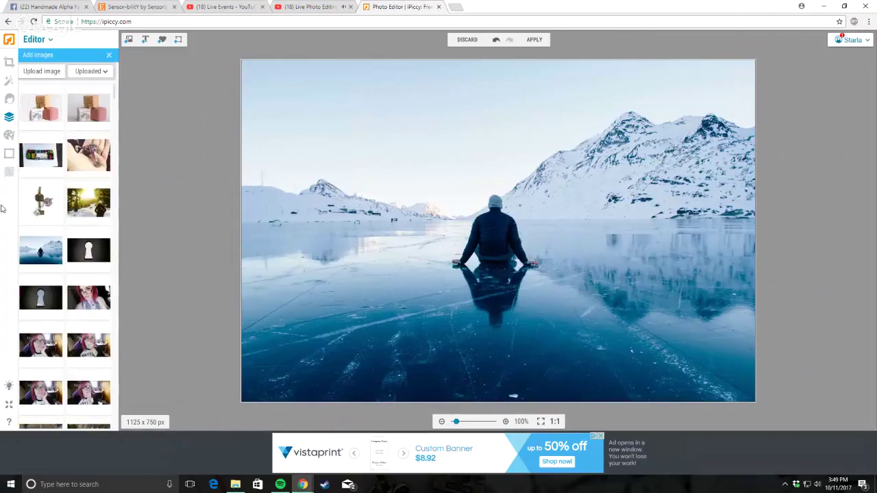
{"action": "mouse_move", "coordinate": [119, 103]}
{"action": "left_mouse_down"}
{"action": "mouse_move", "coordinate": [123, 127]}
{"action": "mouse_move", "coordinate": [119, 97]}
{"action": "left_mouse_up"}
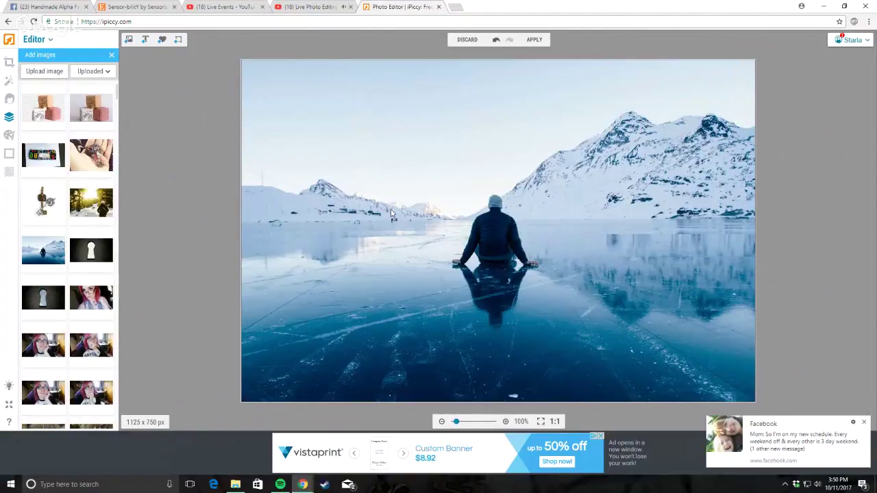
{"action": "left_click", "coordinate": [863, 424]}
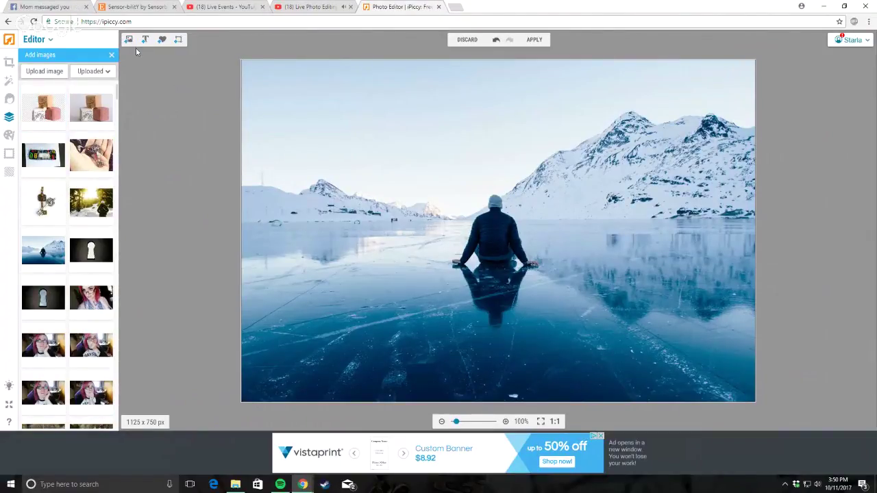
{"action": "left_click", "coordinate": [44, 71]}
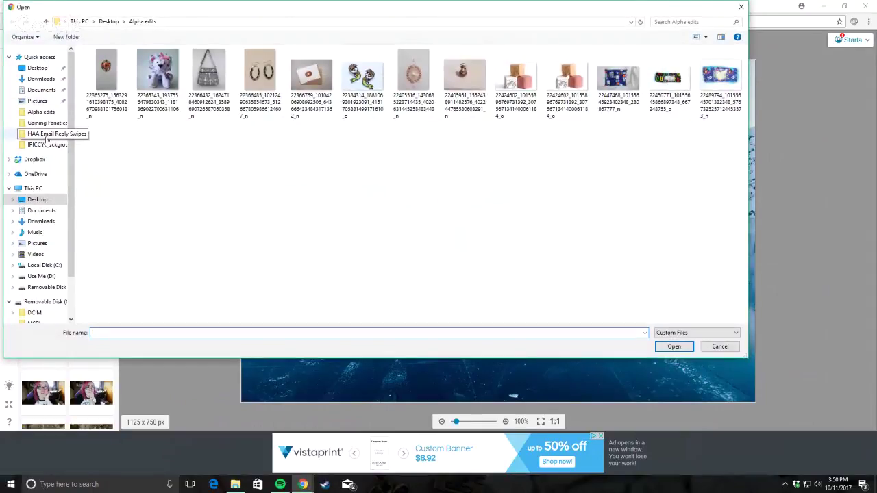
{"action": "left_click", "coordinate": [38, 68]}
{"action": "scroll", "coordinate": [312, 144], "scroll_direction": "down", "scroll_amount": 3}
{"action": "scroll", "coordinate": [312, 144], "scroll_direction": "up", "scroll_amount": 3}
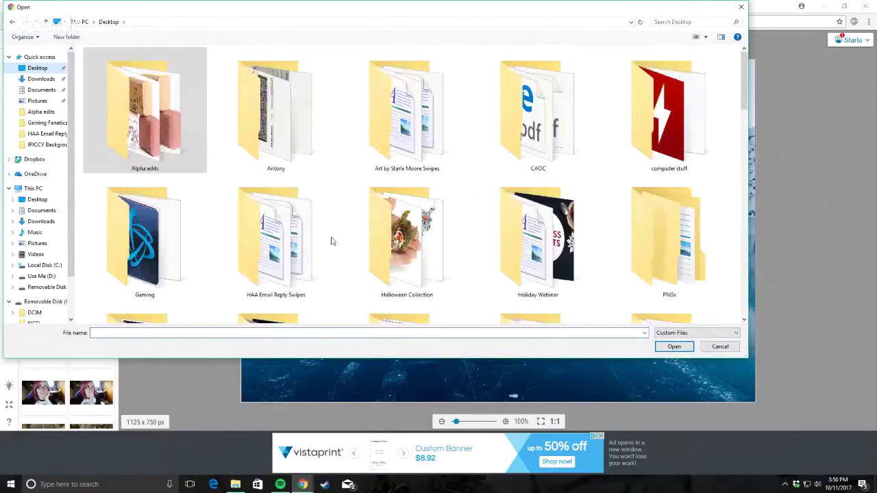
{"action": "scroll", "coordinate": [323, 235], "scroll_direction": "down", "scroll_amount": 3}
{"action": "scroll", "coordinate": [298, 227], "scroll_direction": "up", "scroll_amount": 2}
{"action": "left_click", "coordinate": [741, 7]}
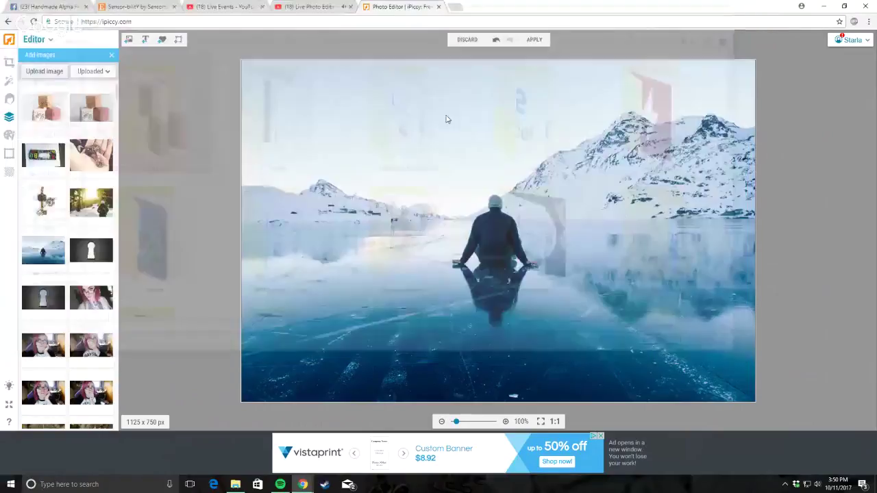
Step: Add the white geometric half-wolf line drawing as a layer, enlarge it to the photo's height, and place it over the mountain side
{"action": "scroll", "coordinate": [118, 87], "scroll_direction": "down", "scroll_amount": 5}
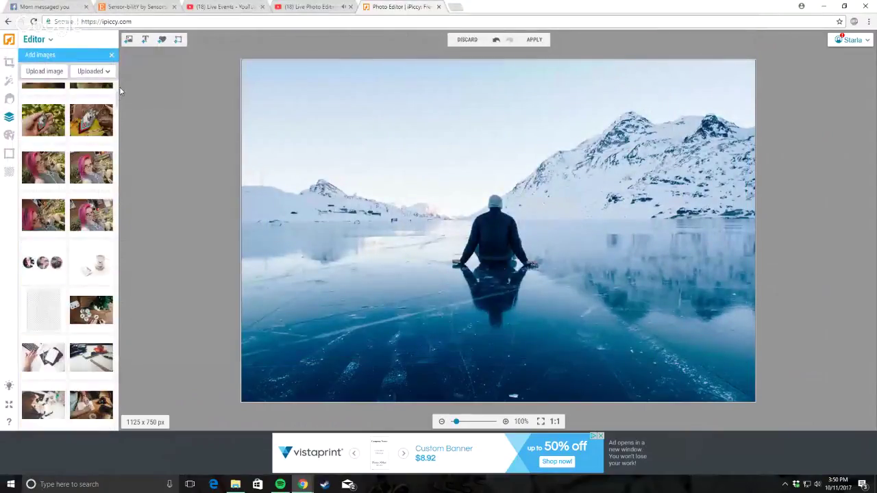
{"action": "left_click", "coordinate": [39, 307]}
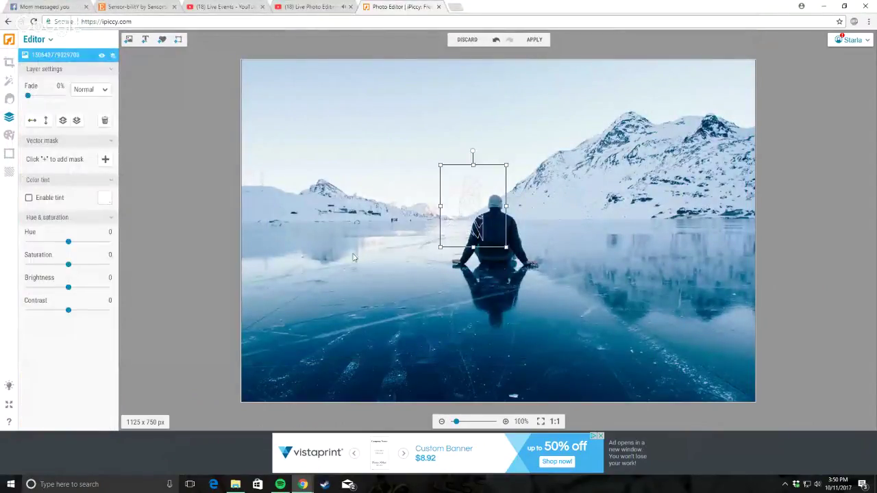
{"action": "left_click_drag", "start_coordinate": [478, 226], "coordinate": [357, 181]}
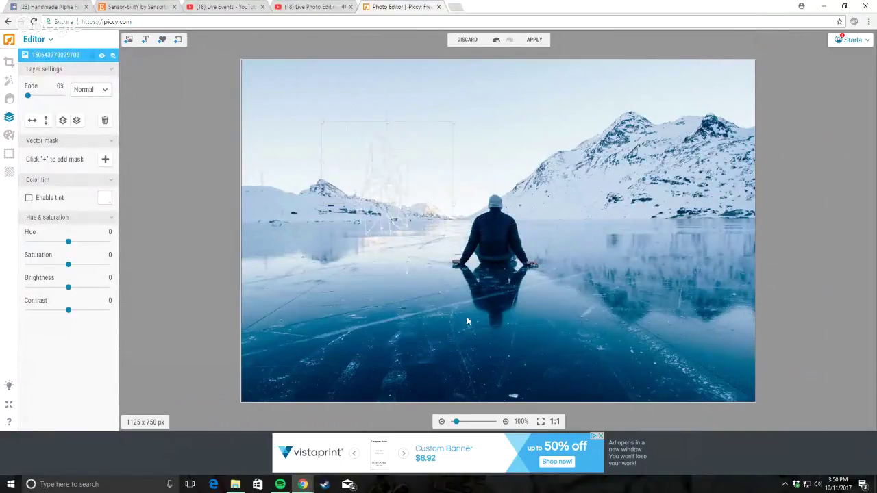
{"action": "left_click_drag", "start_coordinate": [416, 253], "coordinate": [439, 329]}
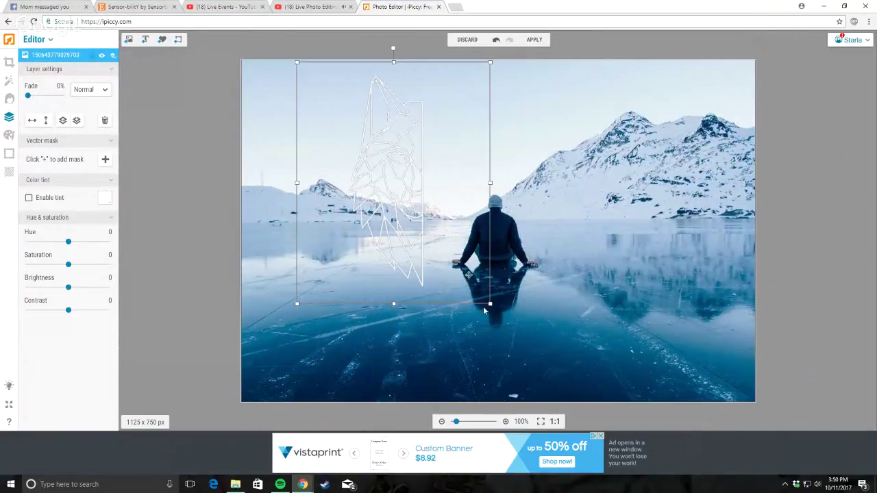
{"action": "left_click_drag", "start_coordinate": [491, 307], "coordinate": [636, 480]}
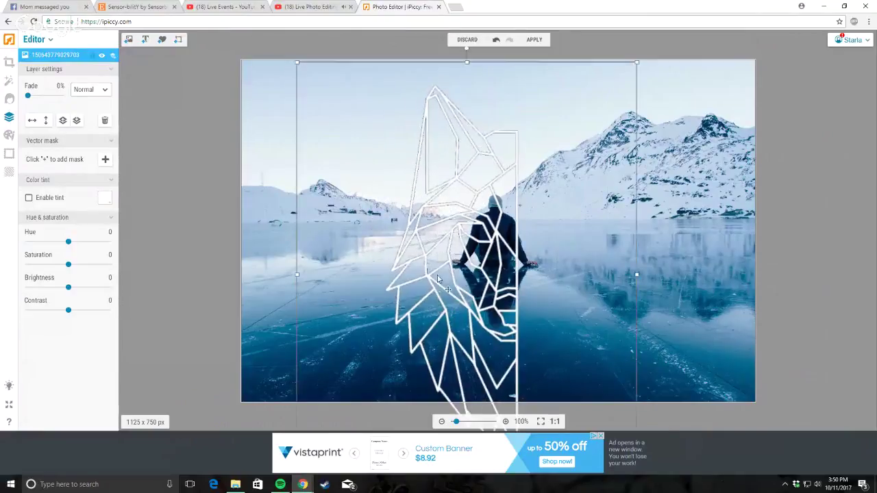
{"action": "left_click_drag", "start_coordinate": [466, 274], "coordinate": [627, 267]}
Step: Add a square geometric sticker, enlarge it to cover the seated man and most of the photo, and colour it black
{"action": "left_click", "coordinate": [162, 39]}
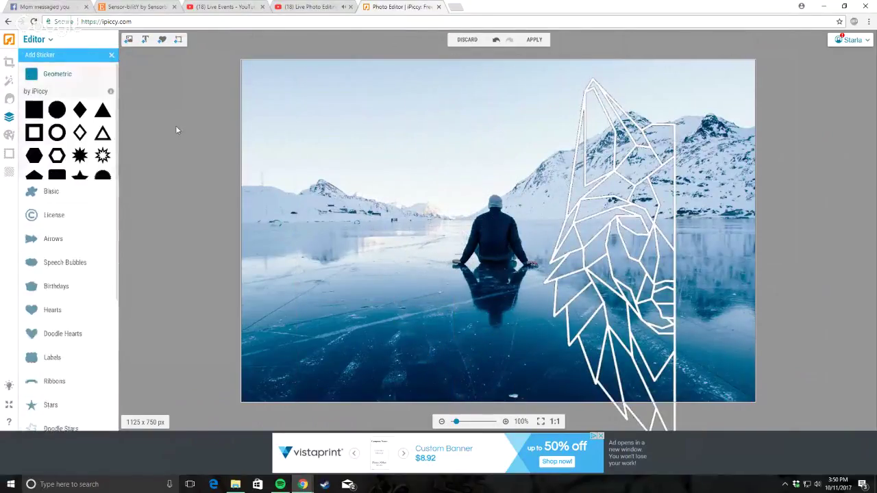
{"action": "left_click", "coordinate": [34, 110]}
{"action": "left_click", "coordinate": [495, 221]}
{"action": "left_click_drag", "start_coordinate": [495, 221], "coordinate": [569, 409]}
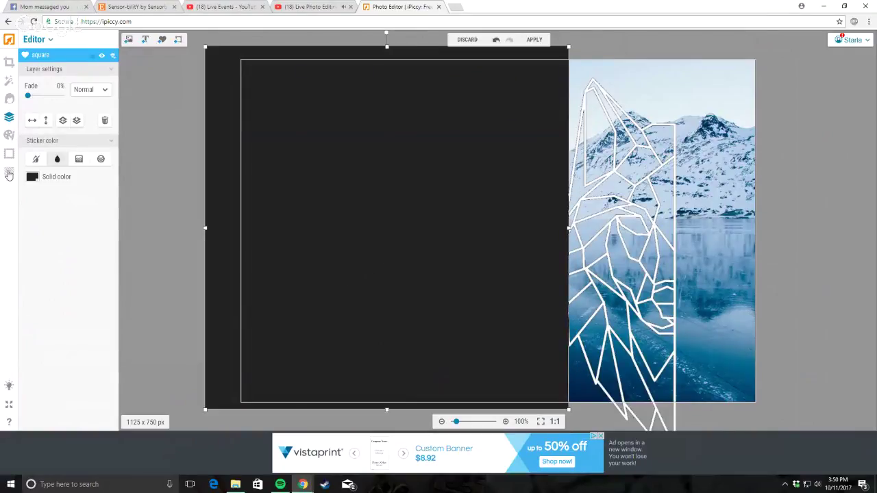
{"action": "left_click", "coordinate": [32, 177]}
{"action": "left_click", "coordinate": [34, 199]}
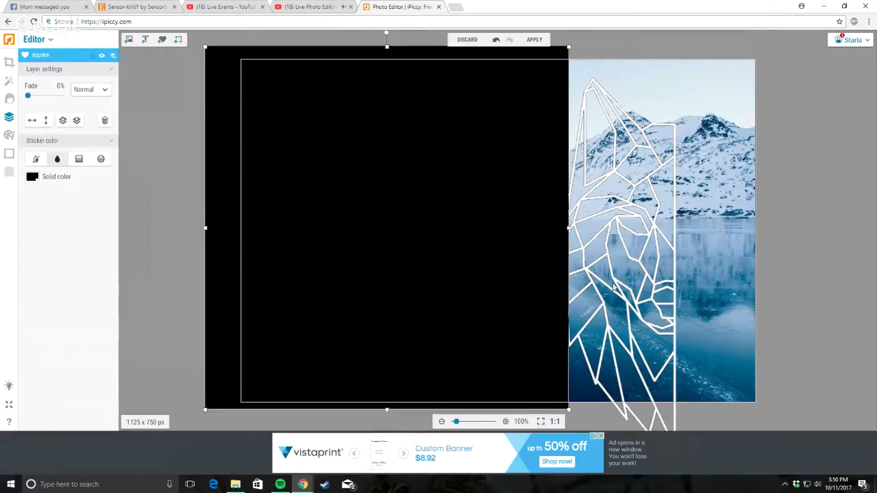
Step: Bring the wolf line drawing in front of the black square and position it over the square
{"action": "left_click_drag", "start_coordinate": [629, 295], "coordinate": [395, 294]}
{"action": "right_click", "coordinate": [614, 252]}
{"action": "left_click", "coordinate": [638, 301]}
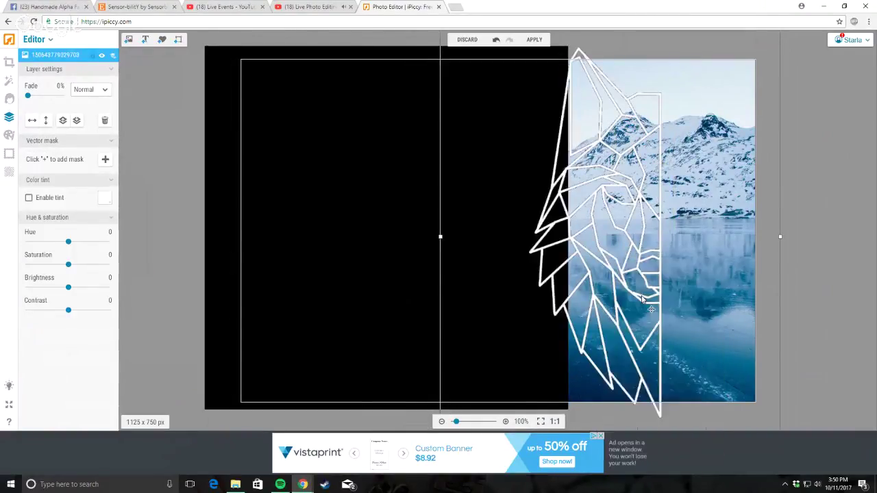
{"action": "scroll", "coordinate": [430, 114], "scroll_direction": "up", "scroll_amount": 1}
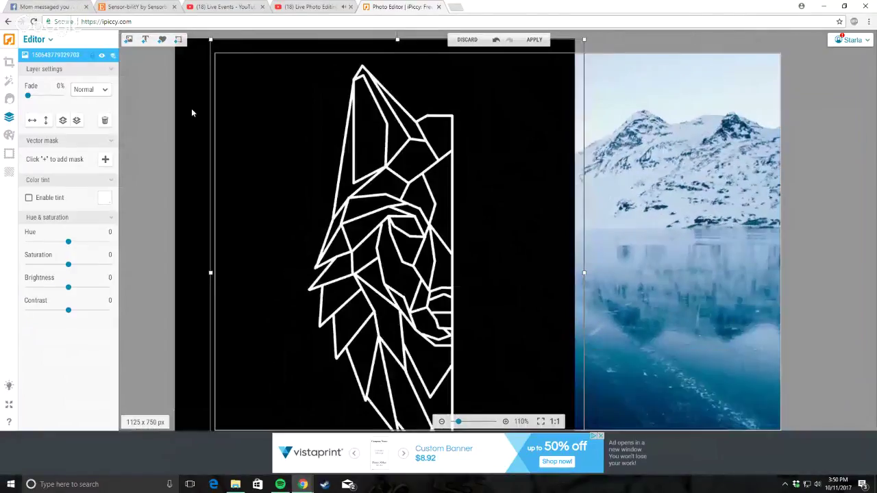
Step: Change the square sticker's solid colour from the palette to bright yellow-green
{"action": "left_click", "coordinate": [188, 94]}
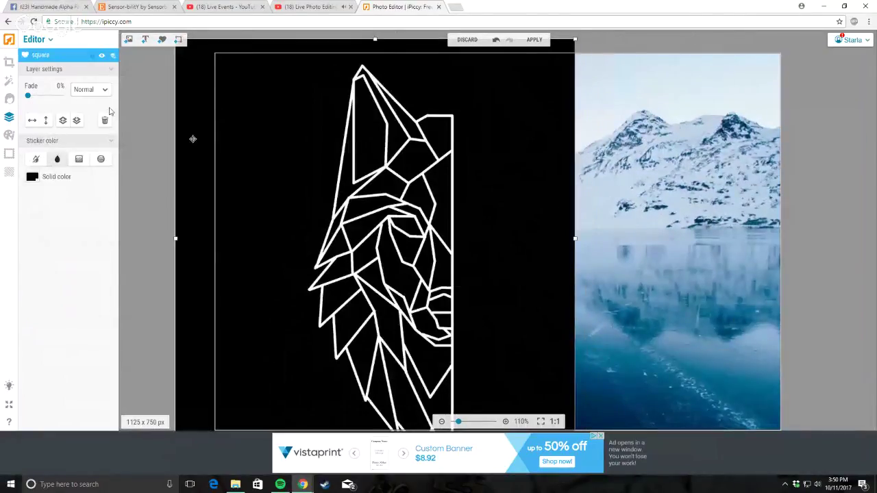
{"action": "left_click", "coordinate": [32, 177]}
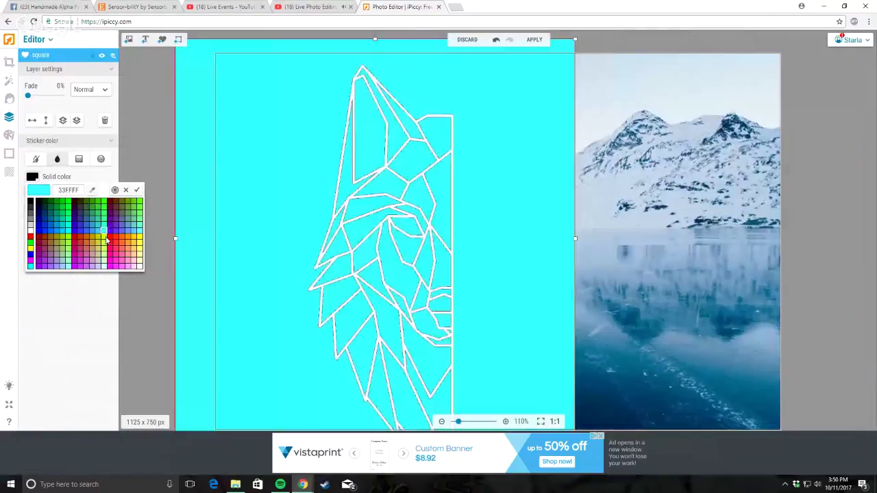
{"action": "left_click", "coordinate": [101, 241]}
Step: Examine the wolf drawing's line edges up close against the yellow-green square for leftover background pixels
{"action": "scroll", "coordinate": [435, 79], "scroll_direction": "up", "scroll_amount": 8}
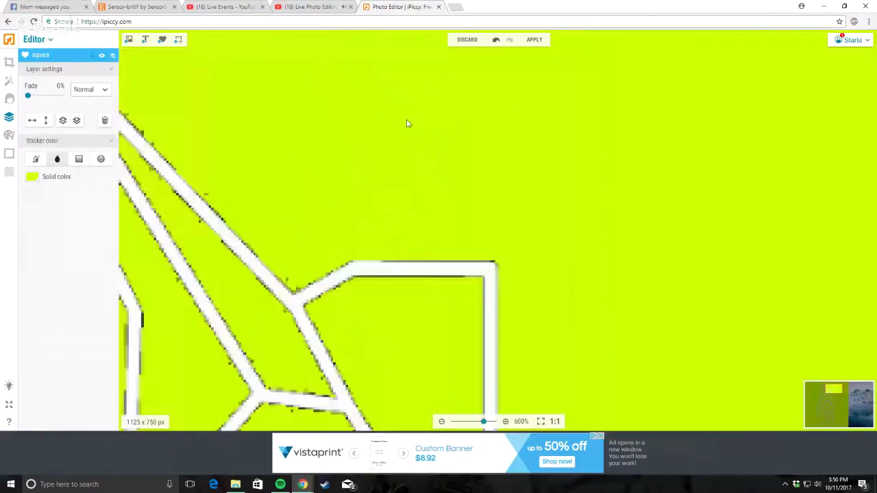
{"action": "scroll", "coordinate": [319, 286], "scroll_direction": "up", "scroll_amount": 1}
{"action": "scroll", "coordinate": [500, 288], "scroll_direction": "down", "scroll_amount": 3}
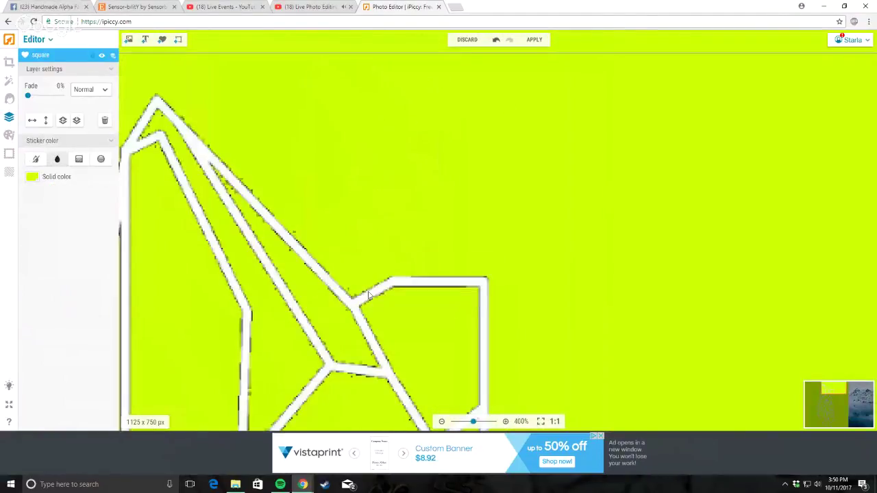
{"action": "scroll", "coordinate": [368, 296], "scroll_direction": "down", "scroll_amount": 5}
{"action": "scroll", "coordinate": [310, 148], "scroll_direction": "up", "scroll_amount": 10}
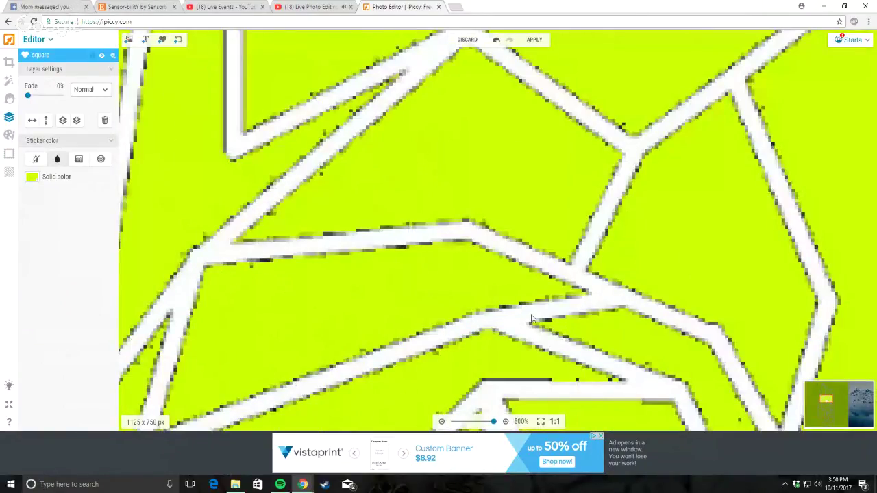
{"action": "scroll", "coordinate": [532, 318], "scroll_direction": "down", "scroll_amount": 5}
{"action": "scroll", "coordinate": [391, 352], "scroll_direction": "up", "scroll_amount": 5}
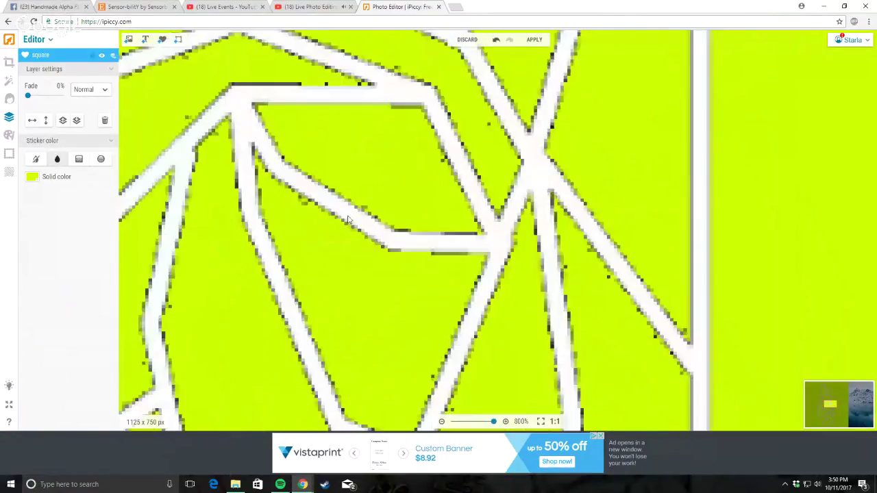
{"action": "scroll", "coordinate": [404, 223], "scroll_direction": "down", "scroll_amount": 5}
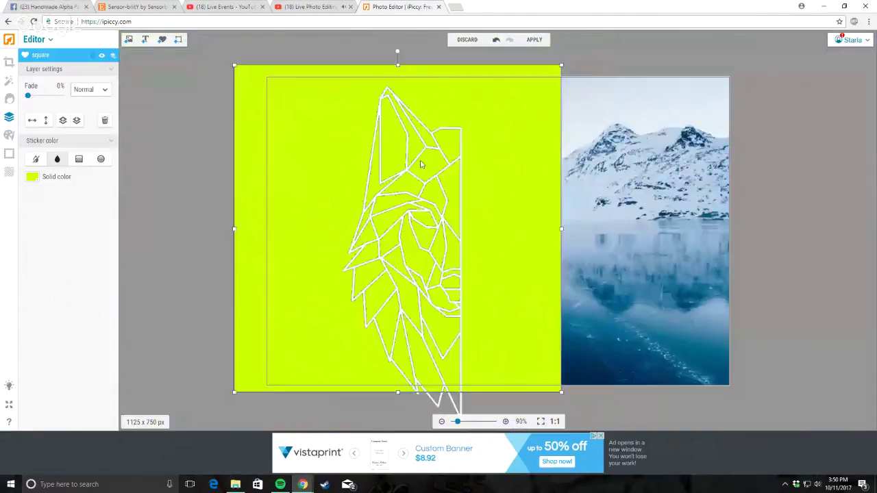
Step: Delete the wolf line drawing layer and the yellow-green square layer, leaving only the frozen-lake background
{"action": "right_click", "coordinate": [424, 158]}
{"action": "left_click", "coordinate": [461, 180]}
{"action": "right_click", "coordinate": [452, 177]}
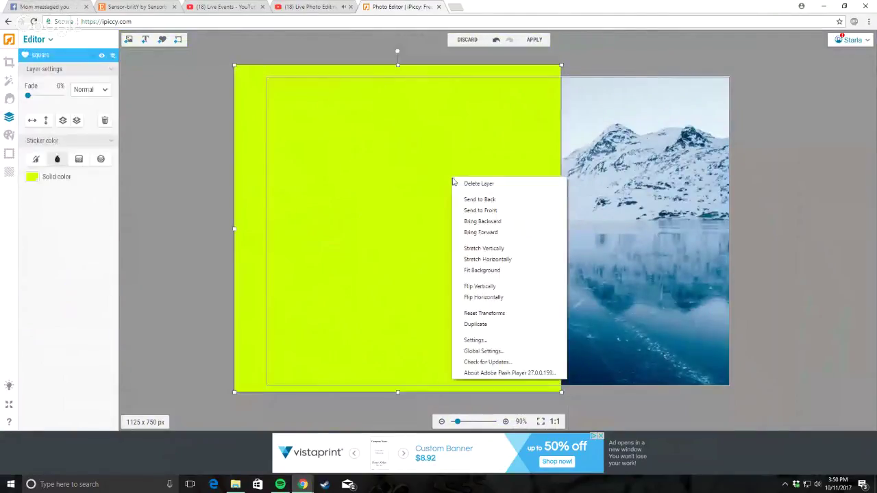
{"action": "left_click", "coordinate": [468, 185]}
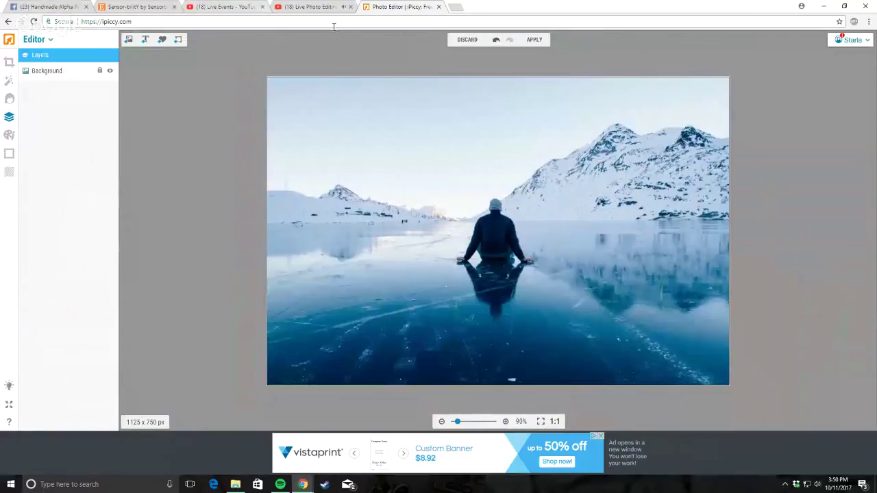
Step: Discard the layer changes and open the crowned mouse ornament photo from the Alpha edits folder without saving the lake image
{"action": "left_click", "coordinate": [467, 39]}
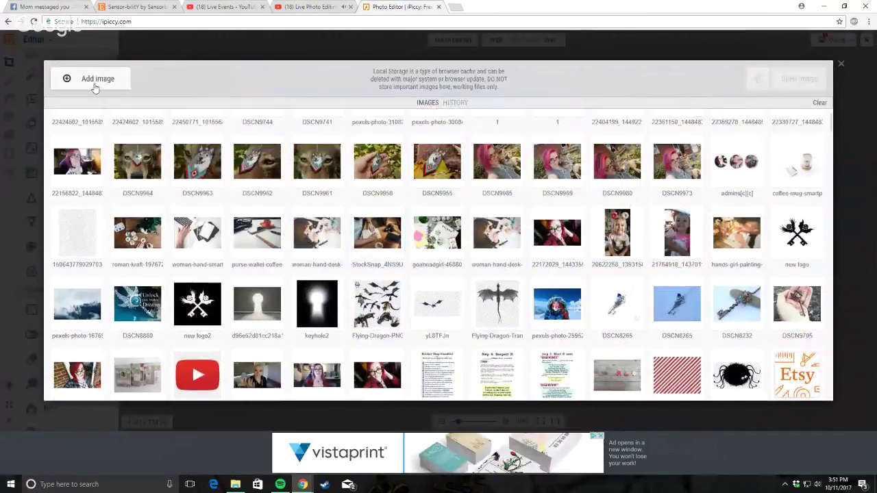
{"action": "left_click", "coordinate": [91, 81]}
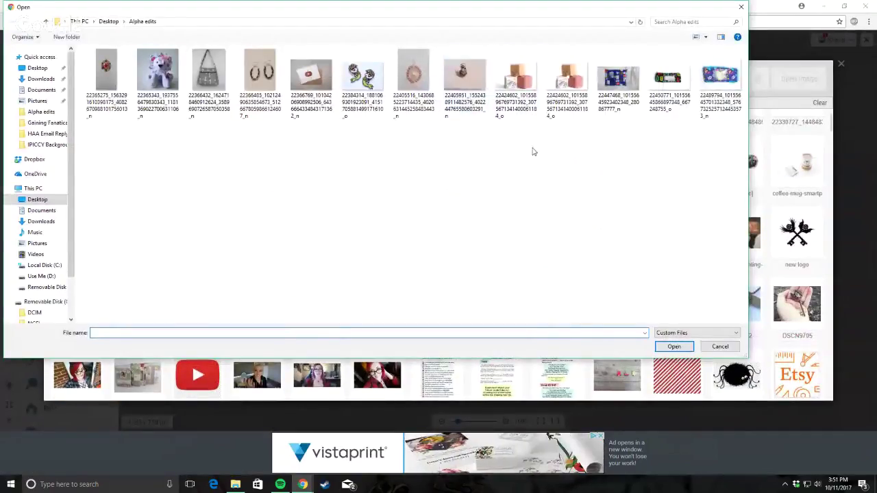
{"action": "double_click", "coordinate": [497, 96]}
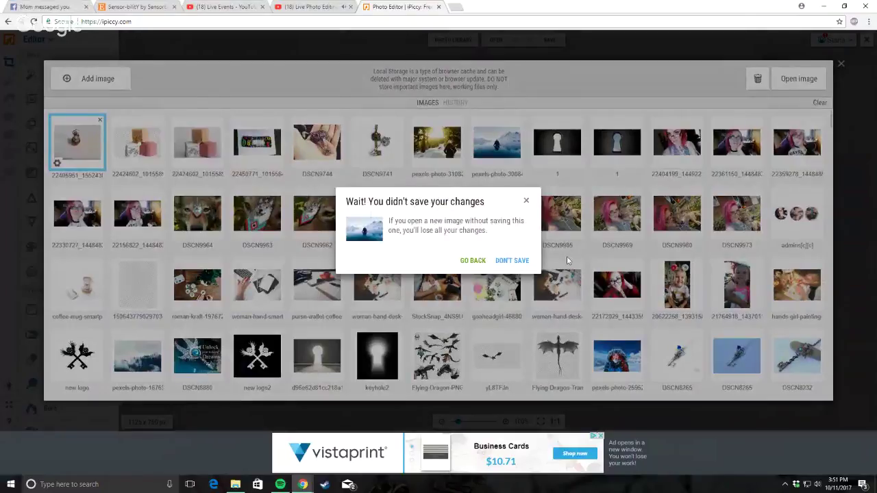
{"action": "left_click", "coordinate": [512, 260]}
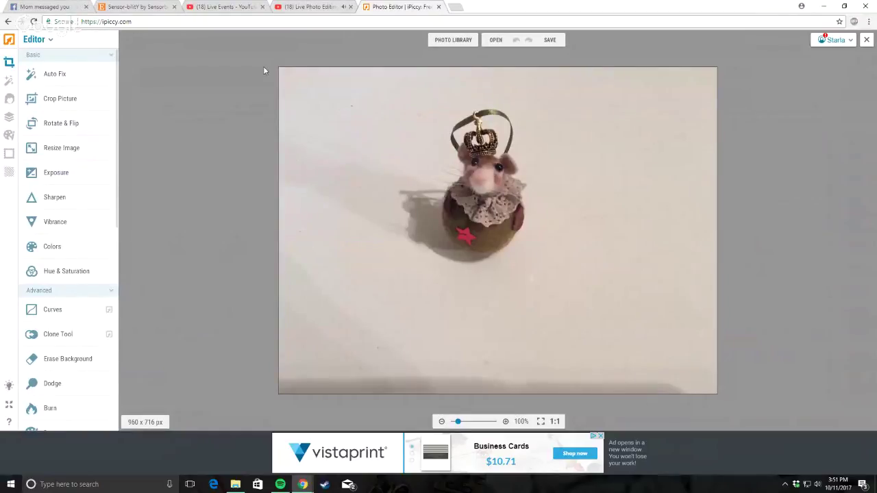
{"action": "scroll", "coordinate": [445, 192], "scroll_direction": "up", "scroll_amount": 2}
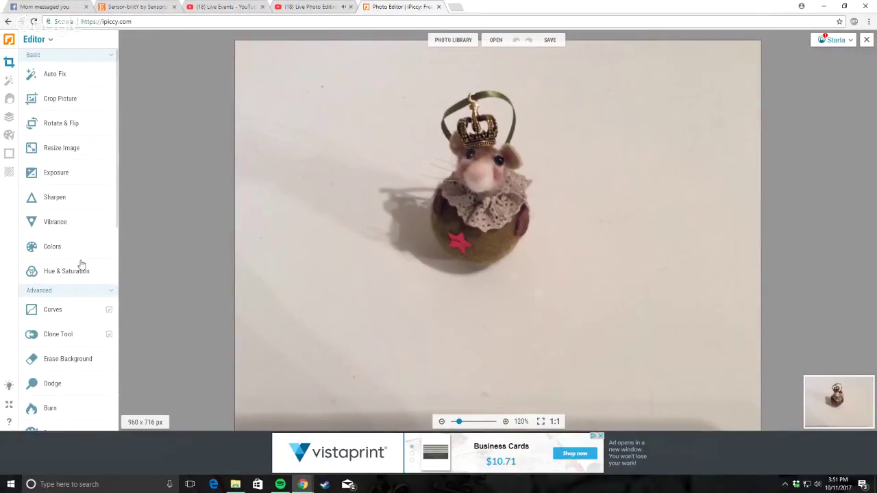
{"action": "left_click", "coordinate": [42, 175]}
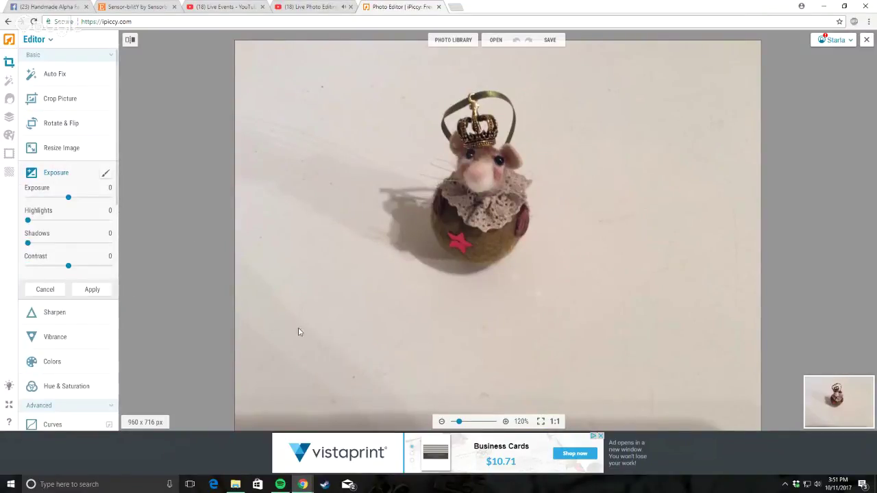
{"action": "scroll", "coordinate": [298, 332], "scroll_direction": "down", "scroll_amount": 3}
{"action": "scroll", "coordinate": [304, 213], "scroll_direction": "up", "scroll_amount": 4}
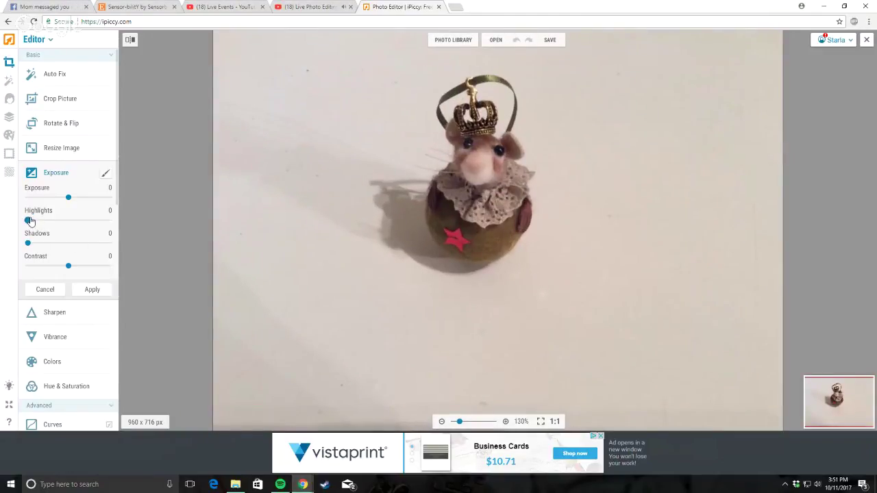
{"action": "mouse_move", "coordinate": [30, 221]}
{"action": "left_mouse_down"}
{"action": "mouse_move", "coordinate": [147, 235]}
{"action": "mouse_move", "coordinate": [47, 241]}
{"action": "mouse_move", "coordinate": [126, 244]}
{"action": "mouse_move", "coordinate": [23, 229]}
{"action": "mouse_move", "coordinate": [105, 243]}
{"action": "mouse_move", "coordinate": [2, 243]}
{"action": "mouse_move", "coordinate": [108, 237]}
{"action": "mouse_move", "coordinate": [28, 220]}
{"action": "left_mouse_up"}
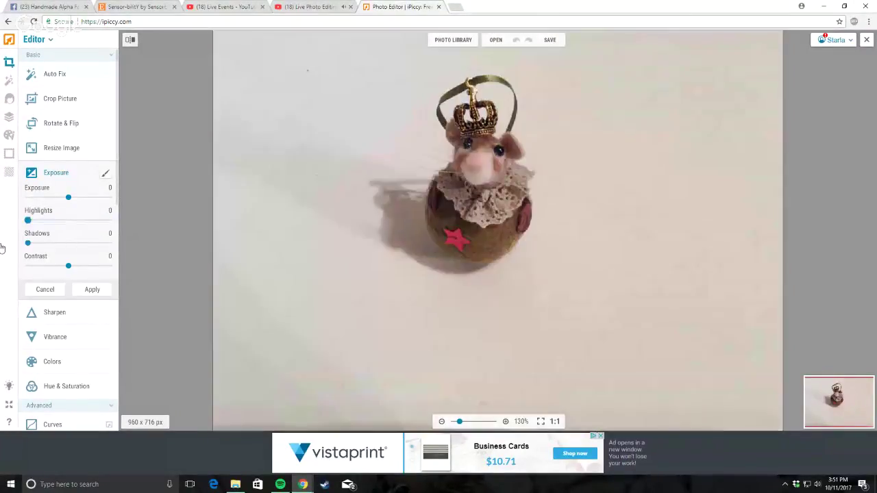
{"action": "left_click", "coordinate": [44, 290]}
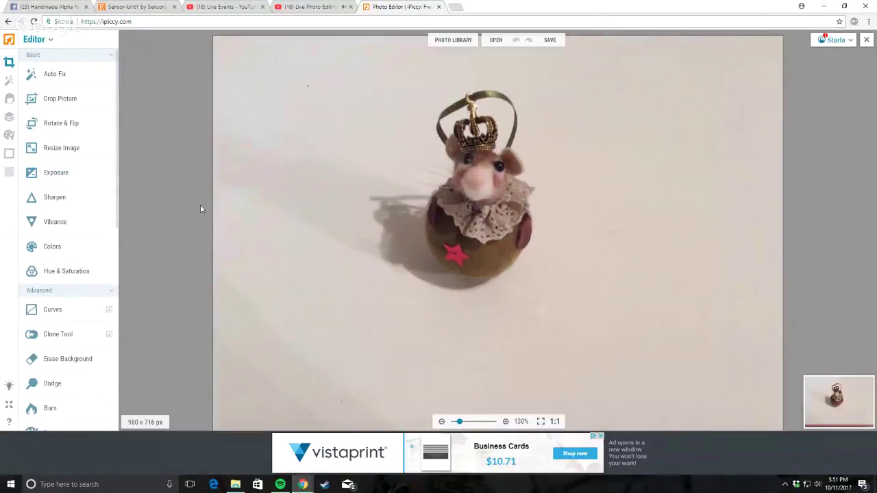
Step: Brighten the mouse ornament photo by applying an exposure of 36
{"action": "left_click", "coordinate": [10, 172]}
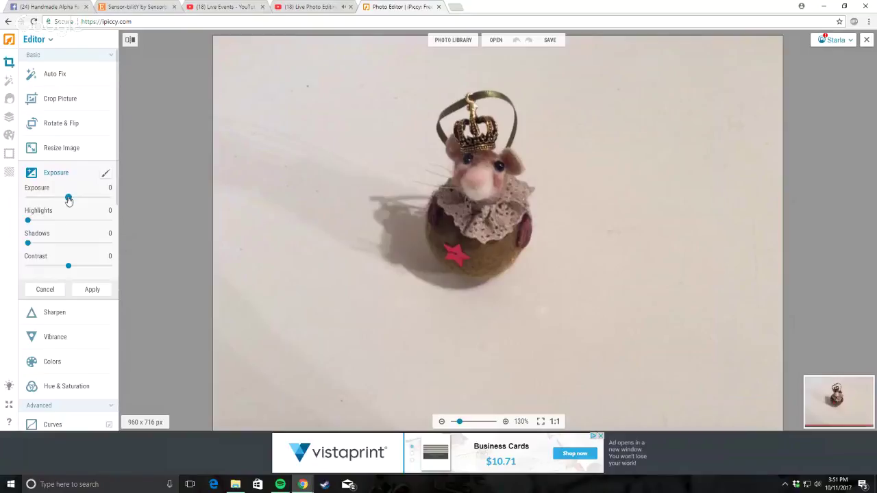
{"action": "left_click_drag", "start_coordinate": [69, 199], "coordinate": [81, 200]}
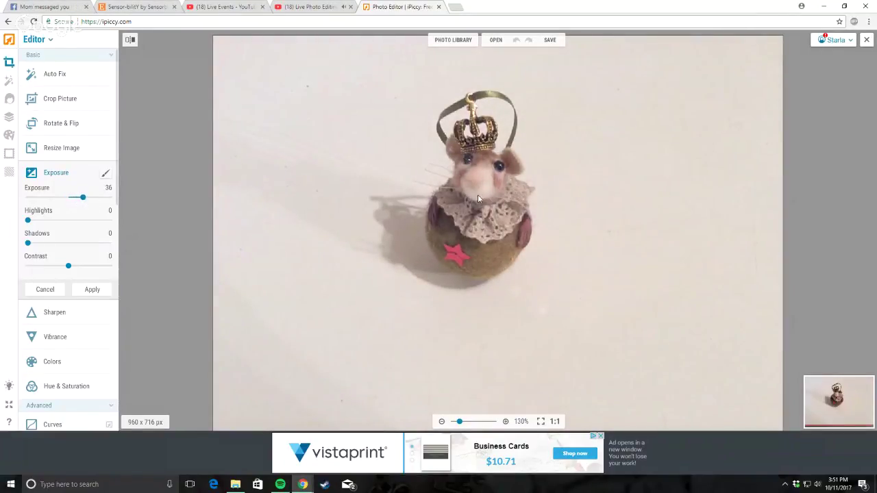
{"action": "left_click", "coordinate": [91, 290]}
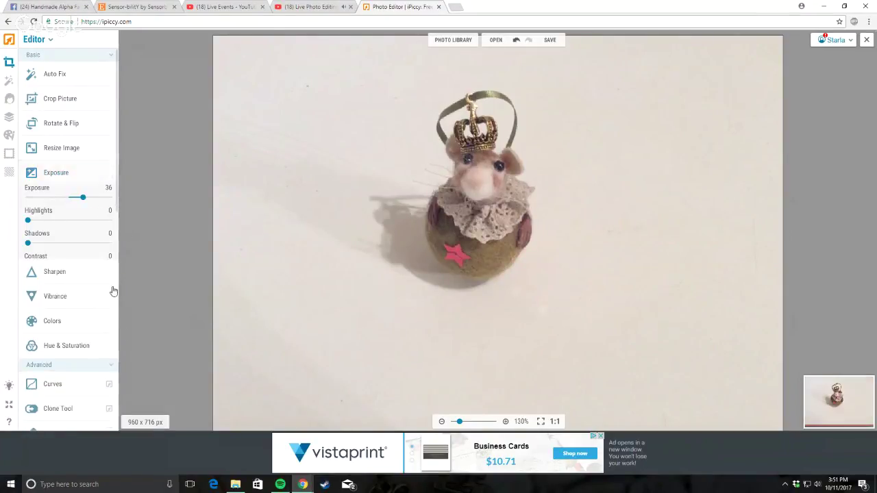
Step: Raise the photo's highlights to about a quarter of the range and set the effect mask's Original brush size to 23
{"action": "left_click", "coordinate": [56, 172]}
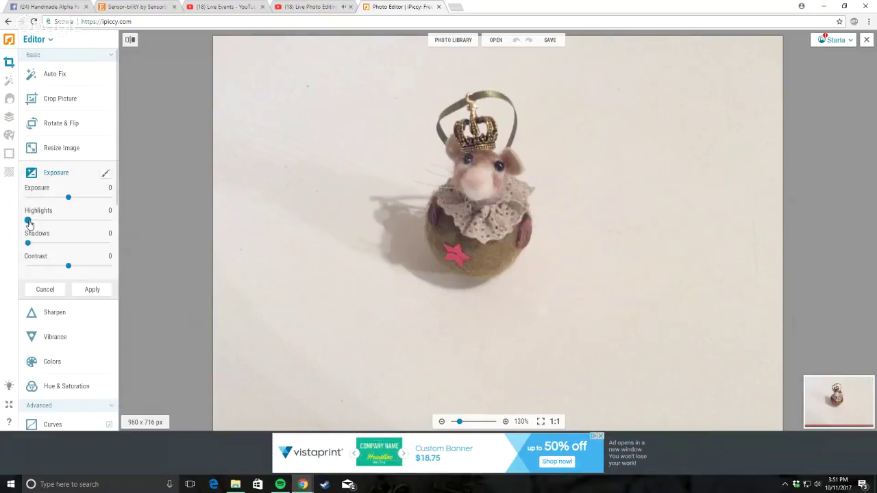
{"action": "left_click_drag", "start_coordinate": [28, 222], "coordinate": [49, 221]}
{"action": "left_click", "coordinate": [105, 172]}
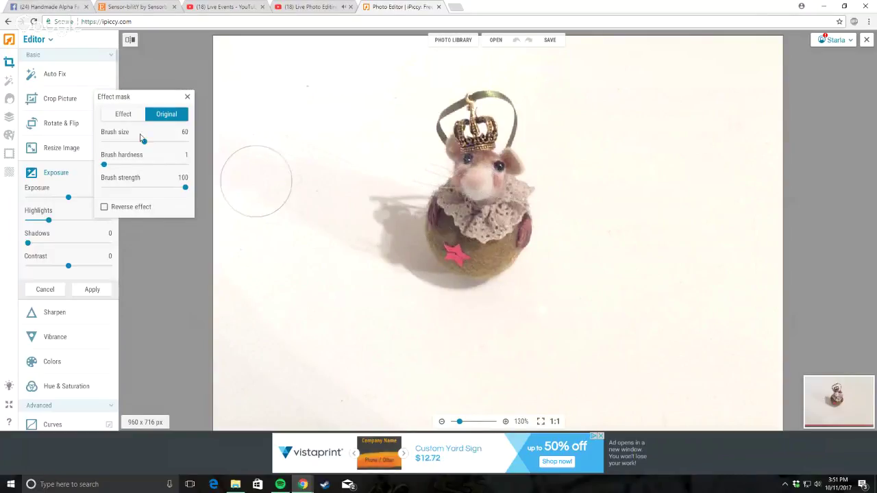
{"action": "left_click_drag", "start_coordinate": [144, 141], "coordinate": [118, 142]}
Step: Examine the ornament's face, ribbon and felt ball with its star up close under the raised highlights
{"action": "scroll", "coordinate": [466, 176], "scroll_direction": "up", "scroll_amount": 3}
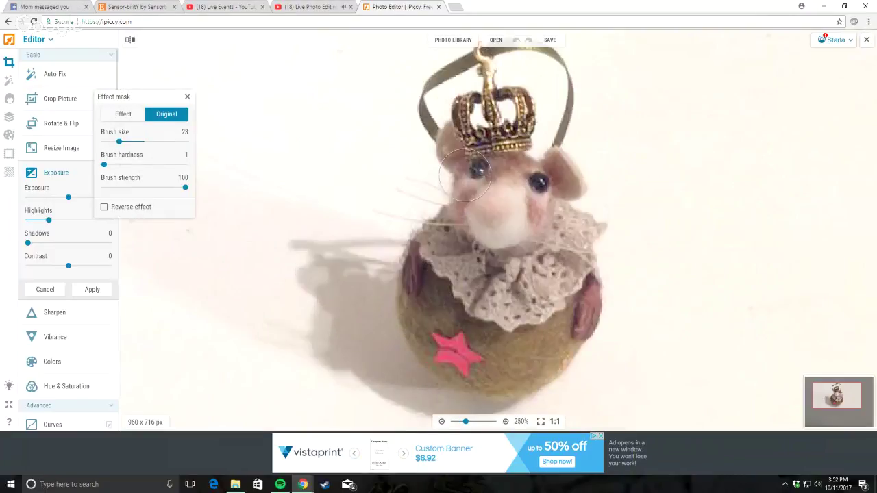
{"action": "scroll", "coordinate": [466, 176], "scroll_direction": "up", "scroll_amount": 4}
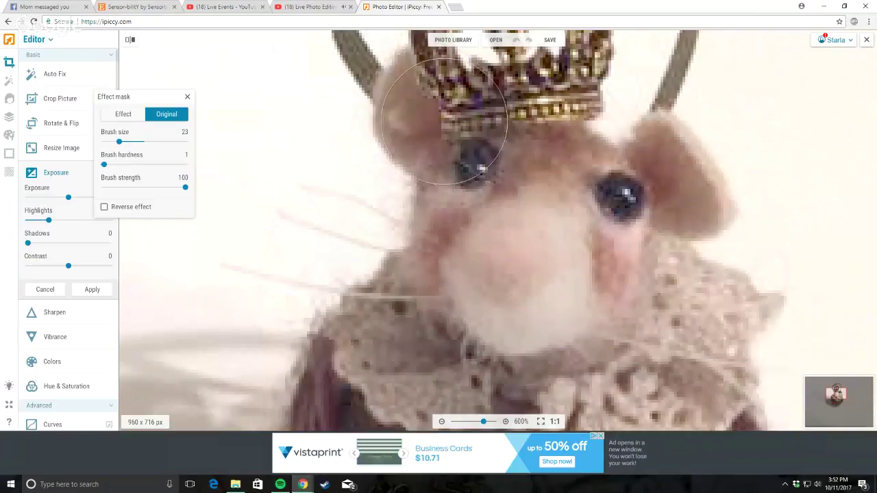
{"action": "scroll", "coordinate": [445, 122], "scroll_direction": "down", "scroll_amount": 5}
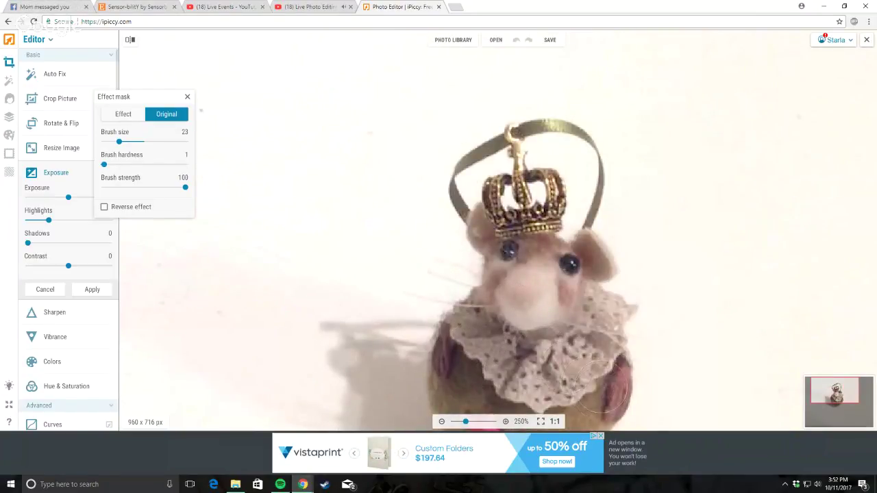
{"action": "scroll", "coordinate": [549, 364], "scroll_direction": "down", "scroll_amount": 3}
{"action": "scroll", "coordinate": [480, 322], "scroll_direction": "up", "scroll_amount": 6}
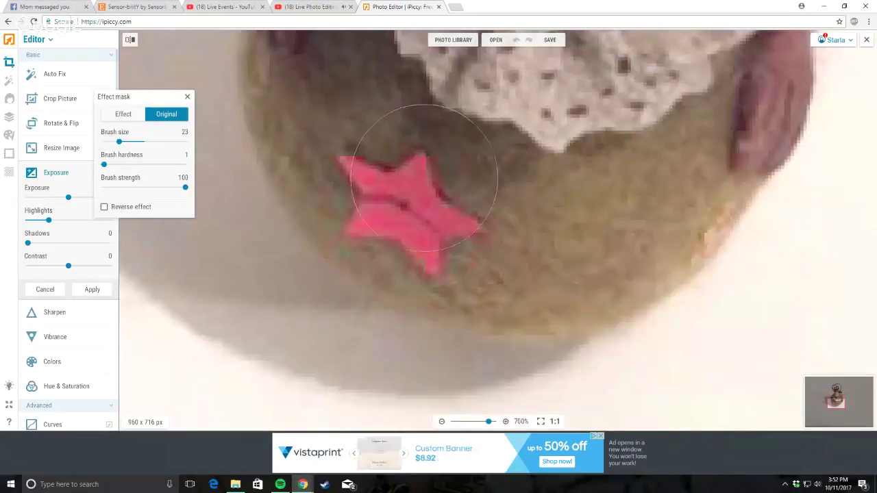
{"action": "scroll", "coordinate": [423, 177], "scroll_direction": "down", "scroll_amount": 2}
{"action": "scroll", "coordinate": [529, 204], "scroll_direction": "down", "scroll_amount": 2}
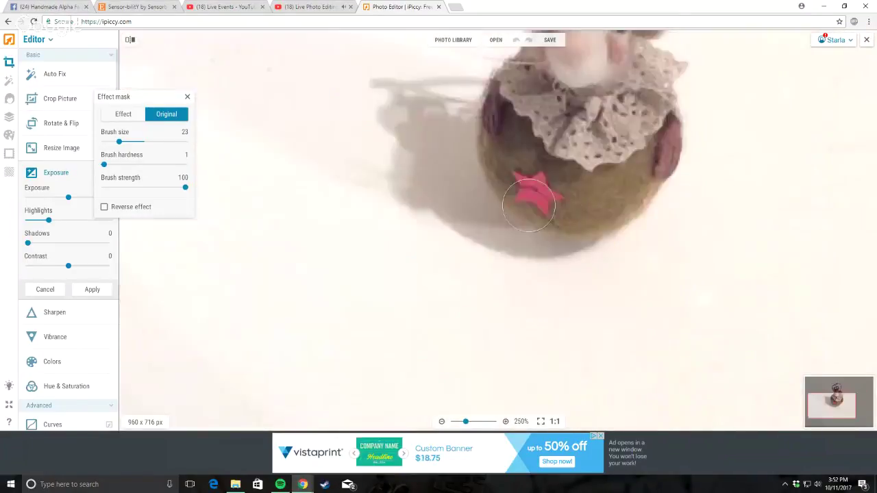
{"action": "scroll", "coordinate": [529, 205], "scroll_direction": "down", "scroll_amount": 2}
Step: Restore the original tones on the crown and the upper ribbon loop with a mask brush of size 6
{"action": "scroll", "coordinate": [480, 137], "scroll_direction": "up", "scroll_amount": 5}
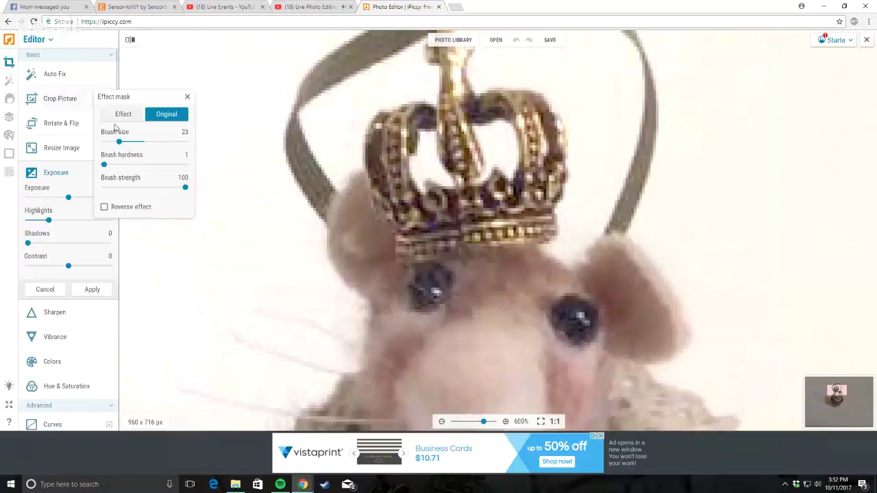
{"action": "left_click_drag", "start_coordinate": [119, 141], "coordinate": [107, 142]}
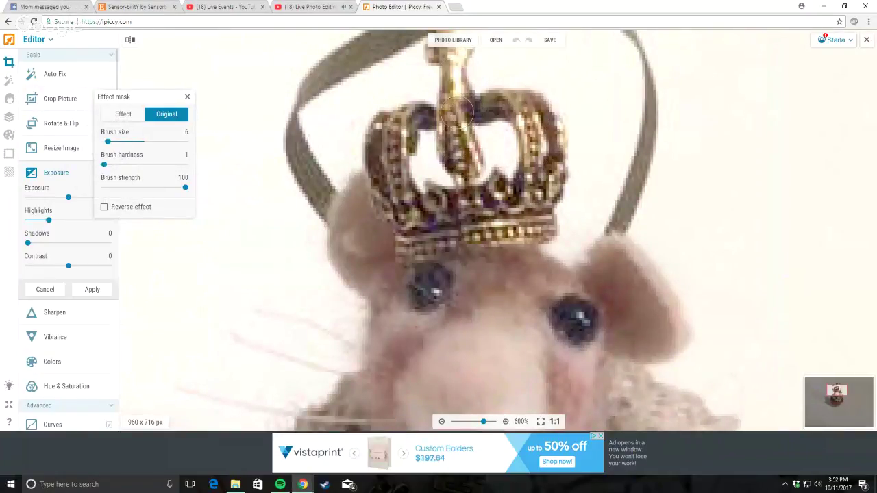
{"action": "mouse_move", "coordinate": [454, 111]}
{"action": "left_mouse_down"}
{"action": "mouse_move", "coordinate": [479, 187]}
{"action": "mouse_move", "coordinate": [443, 231]}
{"action": "mouse_move", "coordinate": [405, 218]}
{"action": "mouse_move", "coordinate": [381, 152]}
{"action": "mouse_move", "coordinate": [409, 122]}
{"action": "mouse_move", "coordinate": [450, 117]}
{"action": "mouse_move", "coordinate": [487, 97]}
{"action": "mouse_move", "coordinate": [492, 109]}
{"action": "mouse_move", "coordinate": [507, 105]}
{"action": "mouse_move", "coordinate": [621, 279]}
{"action": "left_mouse_up"}
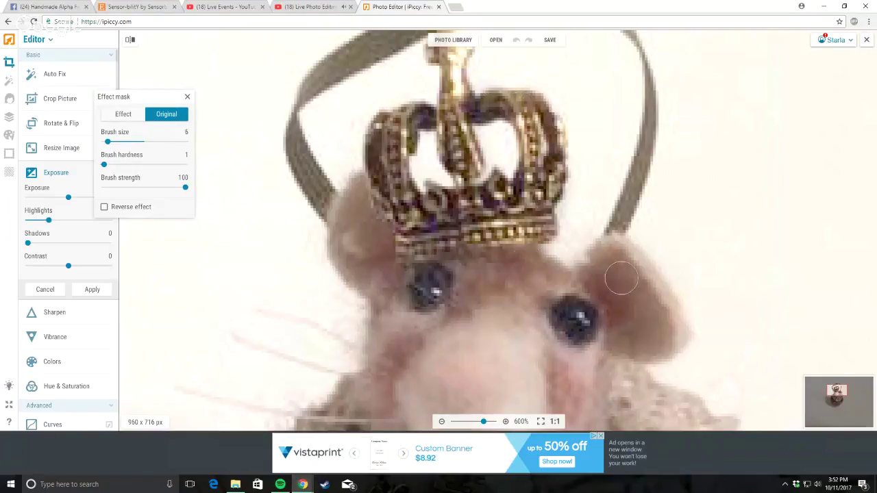
{"action": "scroll", "coordinate": [621, 275], "scroll_direction": "down", "scroll_amount": 3}
{"action": "scroll", "coordinate": [556, 163], "scroll_direction": "up", "scroll_amount": 5}
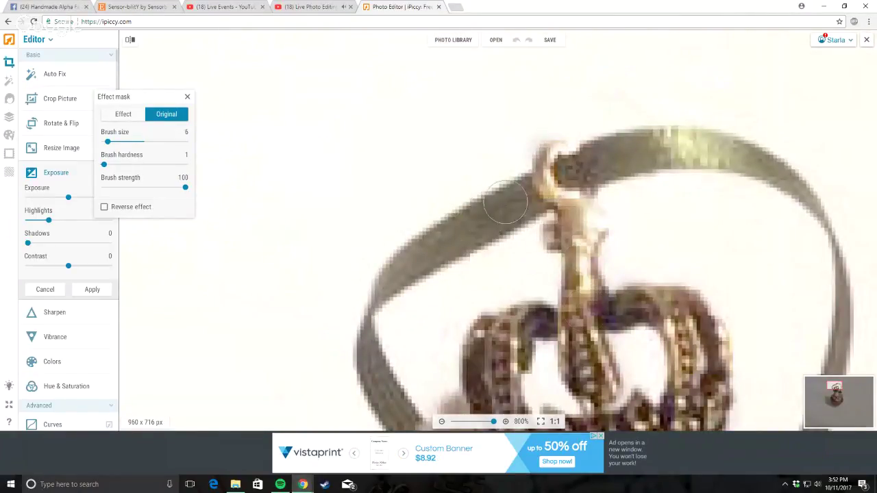
{"action": "mouse_move", "coordinate": [506, 202]}
{"action": "left_mouse_down"}
{"action": "mouse_move", "coordinate": [531, 187]}
{"action": "mouse_move", "coordinate": [508, 212]}
{"action": "mouse_move", "coordinate": [424, 254]}
{"action": "mouse_move", "coordinate": [395, 284]}
{"action": "mouse_move", "coordinate": [591, 164]}
{"action": "mouse_move", "coordinate": [560, 183]}
{"action": "mouse_move", "coordinate": [604, 159]}
{"action": "mouse_move", "coordinate": [706, 147]}
{"action": "mouse_move", "coordinate": [780, 178]}
{"action": "mouse_move", "coordinate": [846, 250]}
{"action": "left_mouse_up"}
Step: Restore the original tones along both sides of the ribbon loop down to the ears and apply the highlights adjustment
{"action": "scroll", "coordinate": [750, 359], "scroll_direction": "down", "scroll_amount": 8}
{"action": "scroll", "coordinate": [525, 174], "scroll_direction": "up", "scroll_amount": 8}
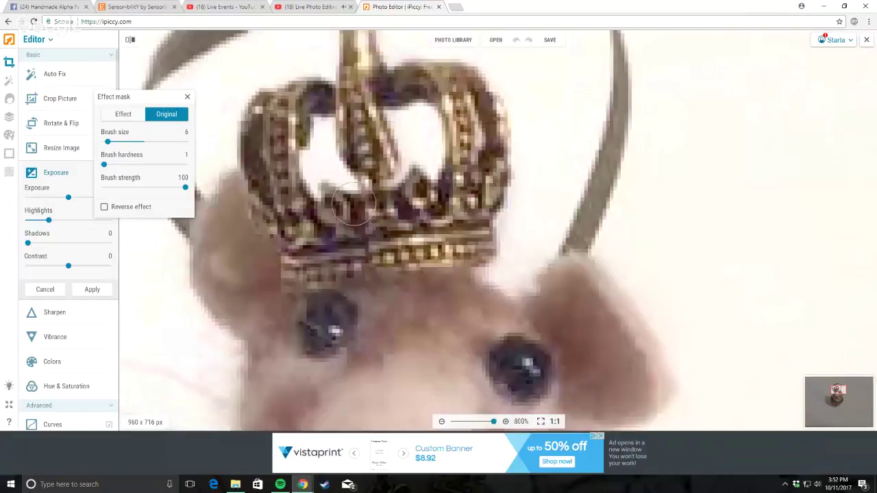
{"action": "scroll", "coordinate": [281, 171], "scroll_direction": "down", "scroll_amount": 3}
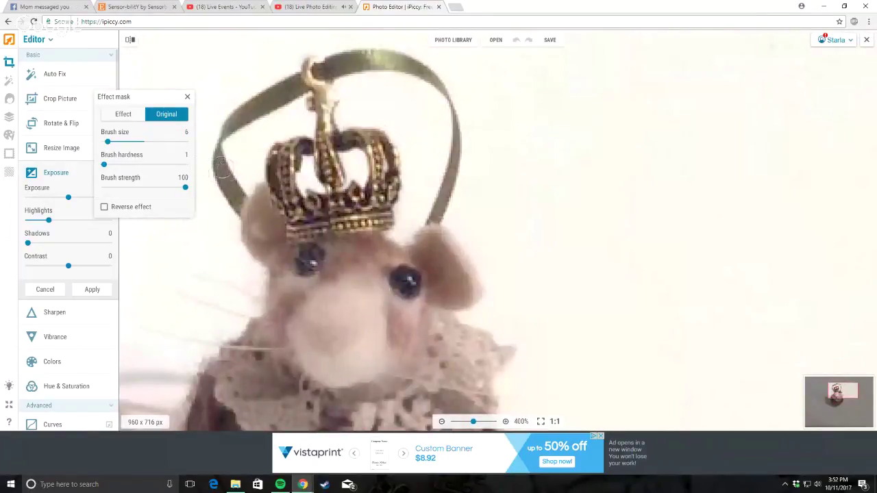
{"action": "mouse_move", "coordinate": [222, 166]}
{"action": "left_mouse_down"}
{"action": "mouse_move", "coordinate": [234, 190]}
{"action": "mouse_move", "coordinate": [231, 183]}
{"action": "left_mouse_up"}
{"action": "scroll", "coordinate": [452, 114], "scroll_direction": "up", "scroll_amount": 3}
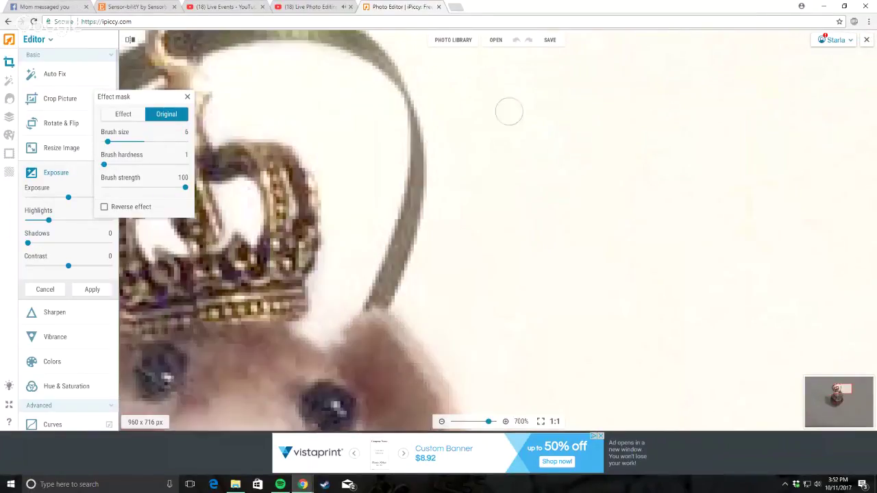
{"action": "left_click_drag", "start_coordinate": [431, 155], "coordinate": [360, 344]}
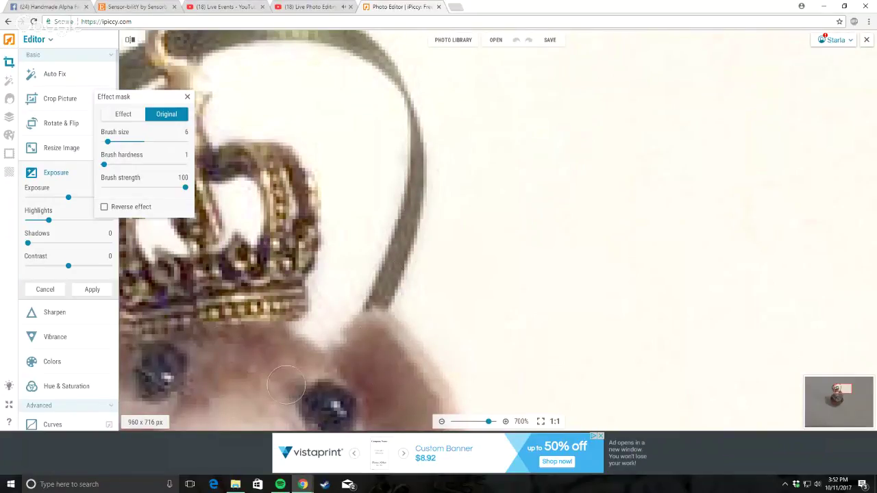
{"action": "scroll", "coordinate": [289, 336], "scroll_direction": "down", "scroll_amount": 4}
{"action": "scroll", "coordinate": [512, 219], "scroll_direction": "down", "scroll_amount": 2}
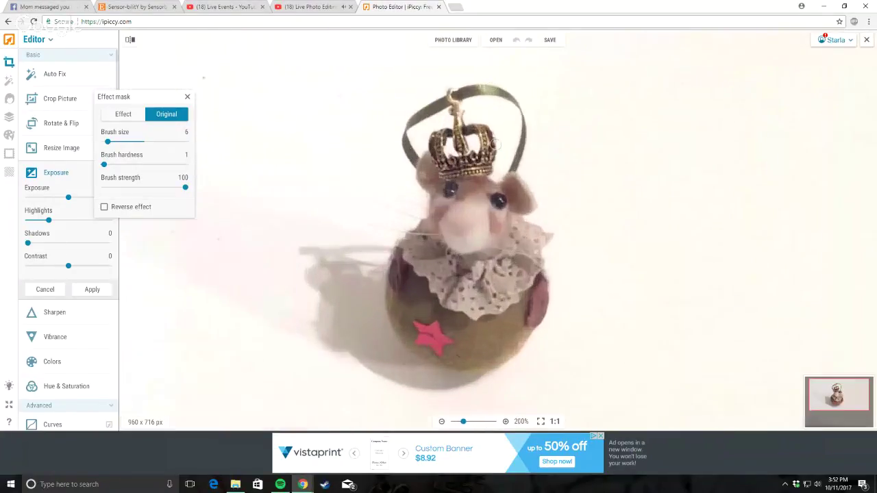
{"action": "scroll", "coordinate": [528, 138], "scroll_direction": "up", "scroll_amount": 2}
{"action": "scroll", "coordinate": [427, 351], "scroll_direction": "down", "scroll_amount": 2}
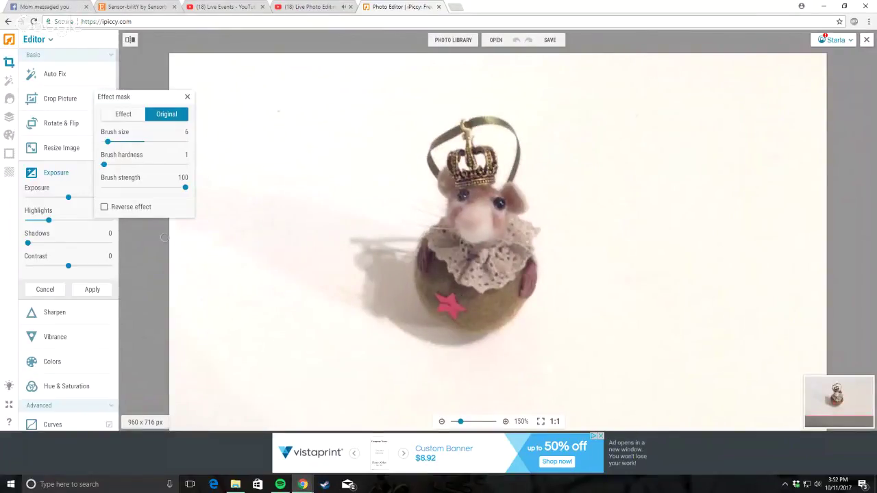
{"action": "left_click", "coordinate": [92, 290]}
Step: Set the highlights to 24 in a new exposure adjustment and reverse its effect mask
{"action": "left_click", "coordinate": [50, 173]}
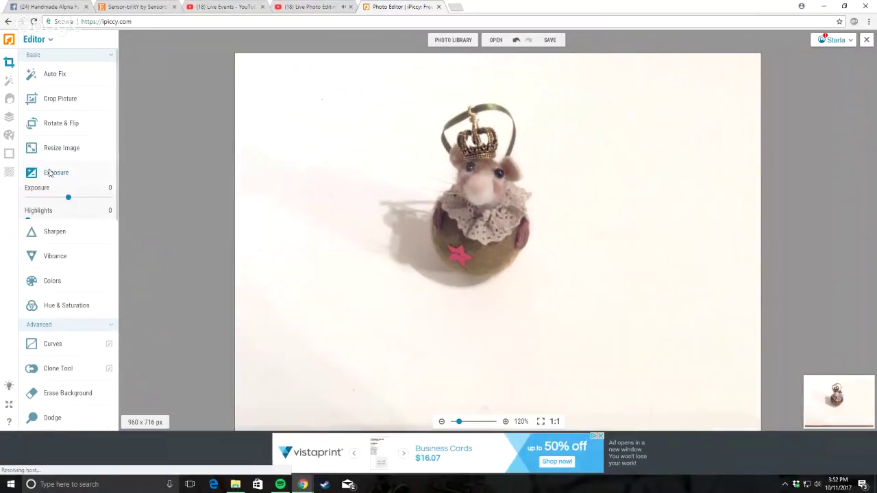
{"action": "left_click_drag", "start_coordinate": [30, 224], "coordinate": [46, 226]}
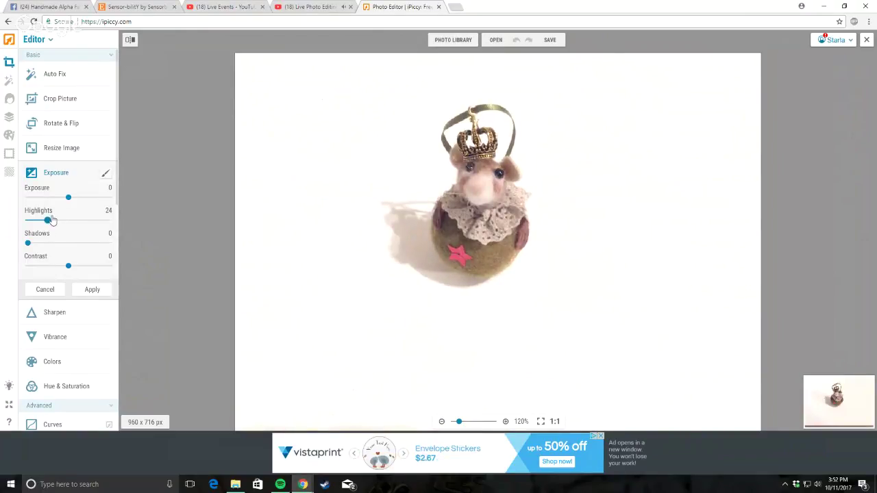
{"action": "left_click", "coordinate": [105, 173]}
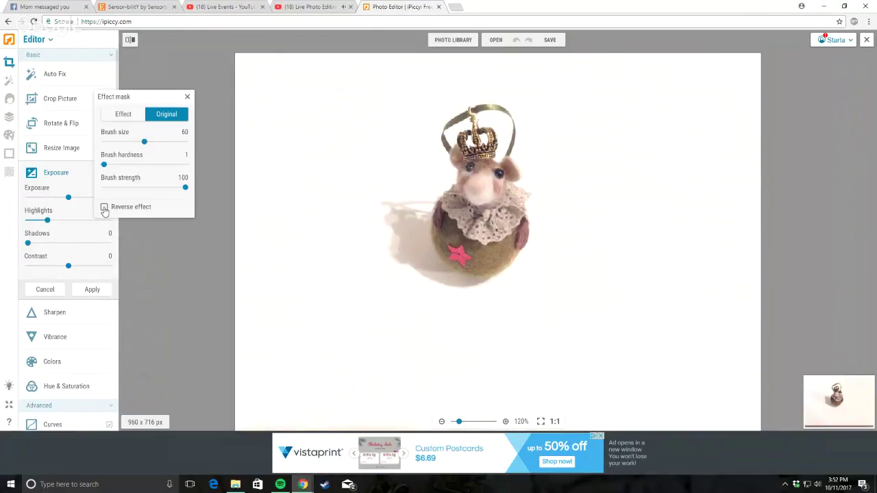
{"action": "left_click", "coordinate": [104, 207]}
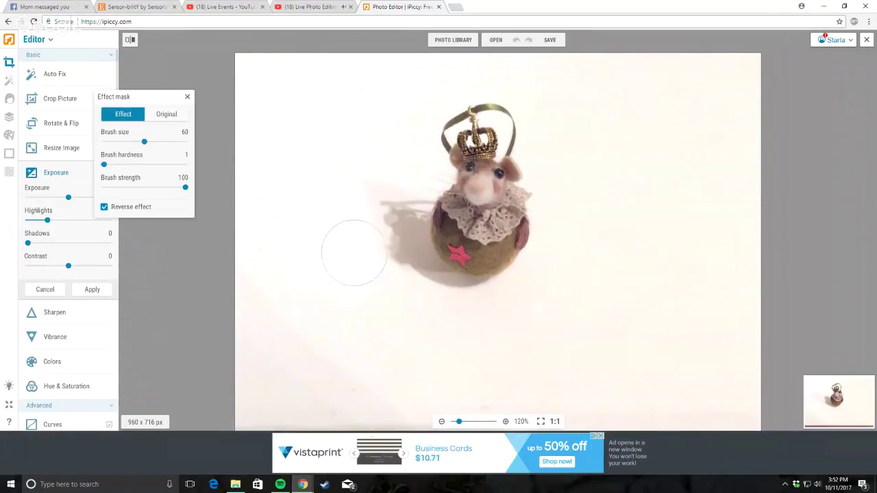
Step: Whiten the open background with a mask brush of size 60, and closer around the ear, lace and felt ball with size 20
{"action": "mouse_move", "coordinate": [353, 252]}
{"action": "left_mouse_down"}
{"action": "mouse_move", "coordinate": [368, 255]}
{"action": "mouse_move", "coordinate": [283, 368]}
{"action": "mouse_move", "coordinate": [274, 362]}
{"action": "mouse_move", "coordinate": [340, 410]}
{"action": "mouse_move", "coordinate": [622, 393]}
{"action": "mouse_move", "coordinate": [745, 421]}
{"action": "left_mouse_up"}
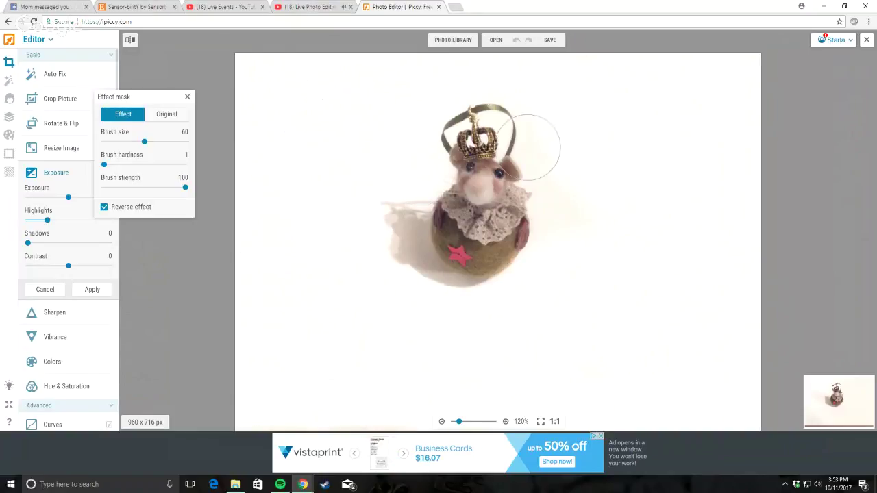
{"action": "scroll", "coordinate": [565, 148], "scroll_direction": "up", "scroll_amount": 3}
{"action": "scroll", "coordinate": [565, 148], "scroll_direction": "up", "scroll_amount": 5}
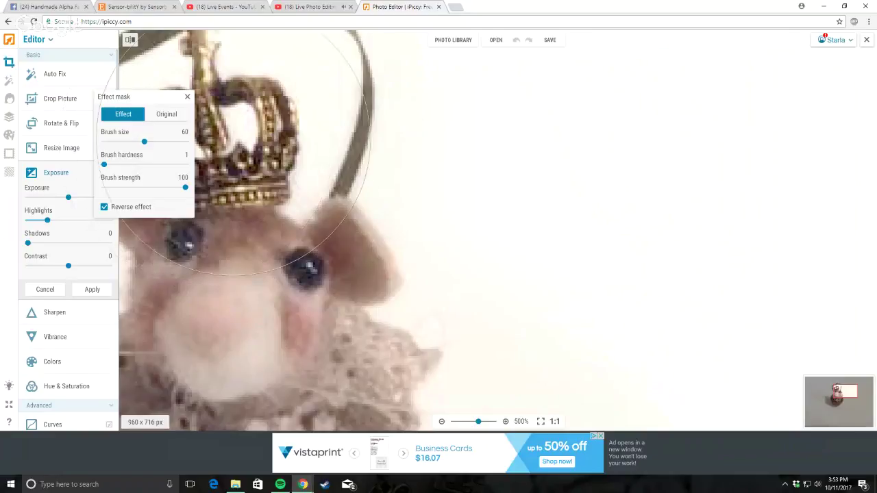
{"action": "left_click_drag", "start_coordinate": [144, 143], "coordinate": [118, 143]}
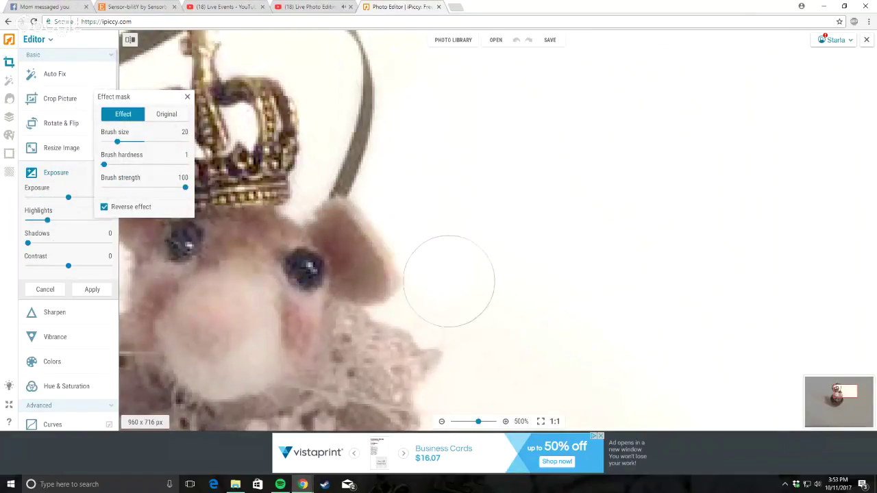
{"action": "scroll", "coordinate": [602, 273], "scroll_direction": "down", "scroll_amount": 4}
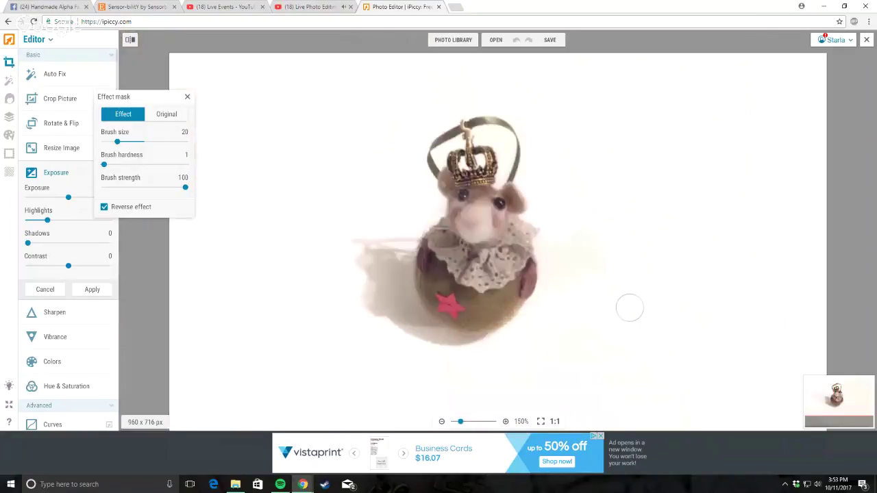
{"action": "scroll", "coordinate": [595, 275], "scroll_direction": "up", "scroll_amount": 3}
{"action": "scroll", "coordinate": [595, 275], "scroll_direction": "up", "scroll_amount": 1}
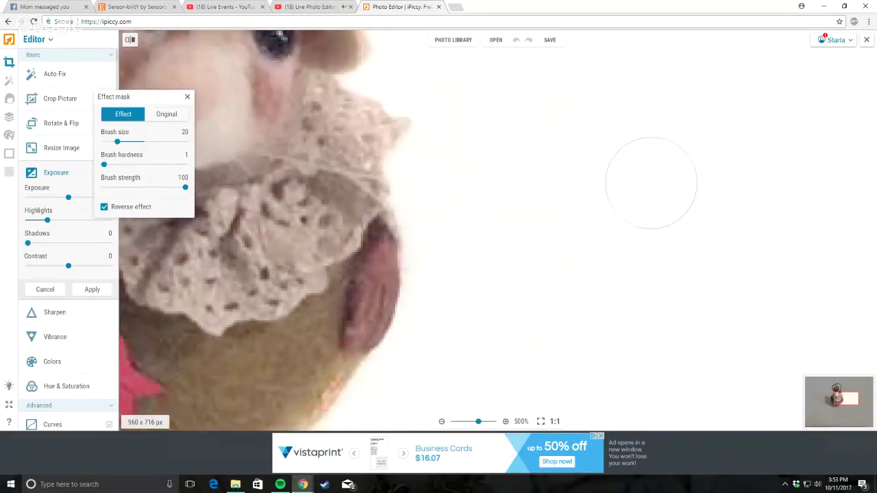
{"action": "scroll", "coordinate": [659, 275], "scroll_direction": "down", "scroll_amount": 3}
{"action": "scroll", "coordinate": [577, 353], "scroll_direction": "up", "scroll_amount": 2}
{"action": "scroll", "coordinate": [578, 352], "scroll_direction": "down", "scroll_amount": 4}
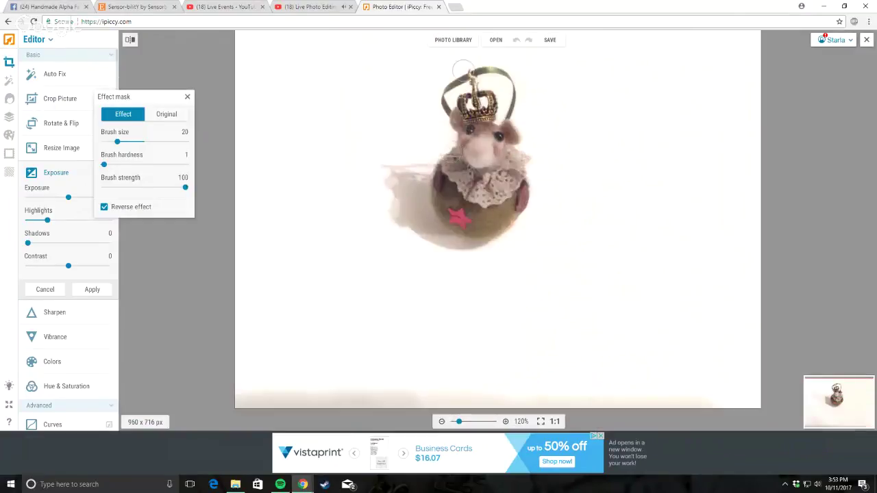
Step: Whiten the two openings inside the crown and the area beside its stem with a mask brush of size 4
{"action": "scroll", "coordinate": [439, 84], "scroll_direction": "up", "scroll_amount": 2}
{"action": "scroll", "coordinate": [440, 85], "scroll_direction": "up", "scroll_amount": 3}
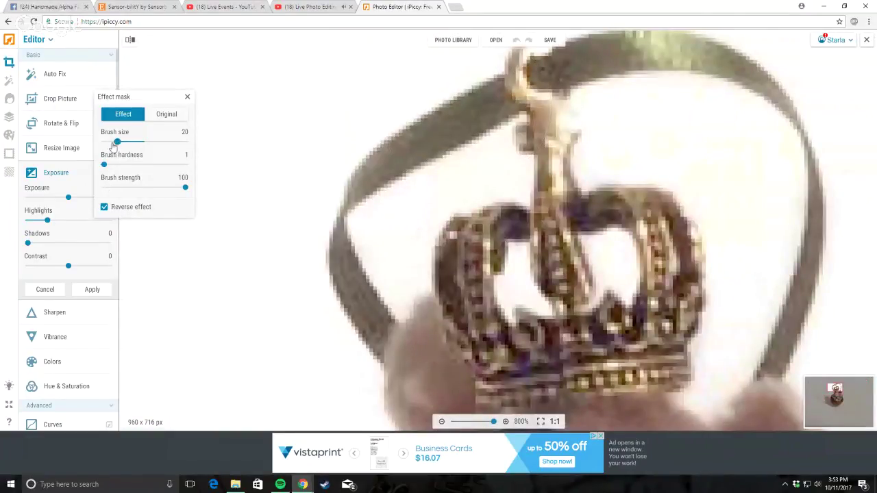
{"action": "left_click_drag", "start_coordinate": [114, 142], "coordinate": [106, 142]}
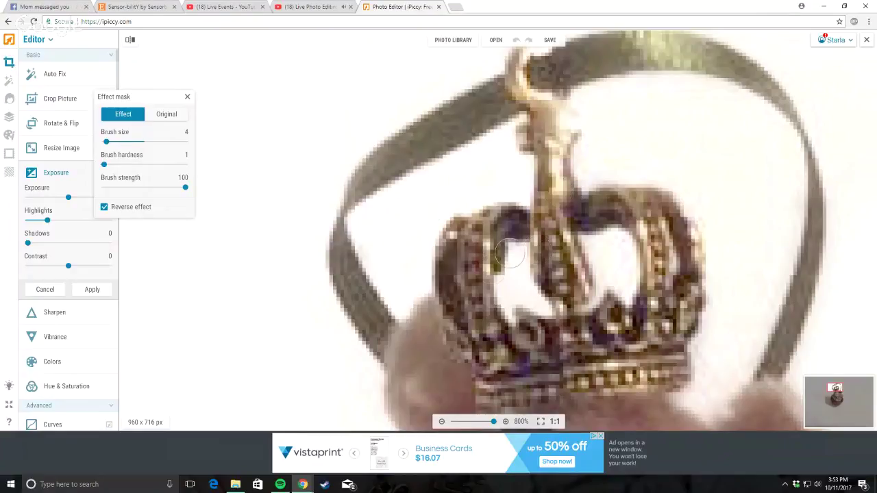
{"action": "mouse_move", "coordinate": [511, 255]}
{"action": "left_mouse_down"}
{"action": "mouse_move", "coordinate": [501, 292]}
{"action": "mouse_move", "coordinate": [509, 314]}
{"action": "mouse_move", "coordinate": [518, 271]}
{"action": "mouse_move", "coordinate": [529, 311]}
{"action": "left_mouse_up"}
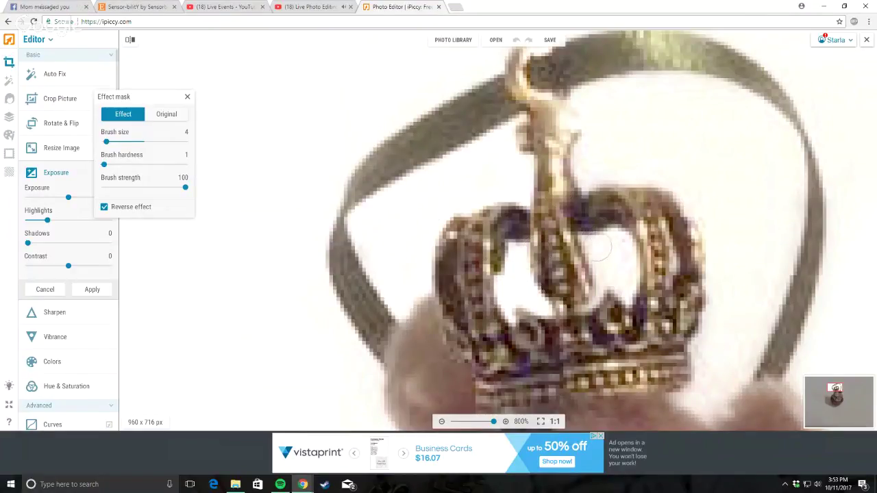
{"action": "left_click_drag", "start_coordinate": [605, 256], "coordinate": [605, 306]}
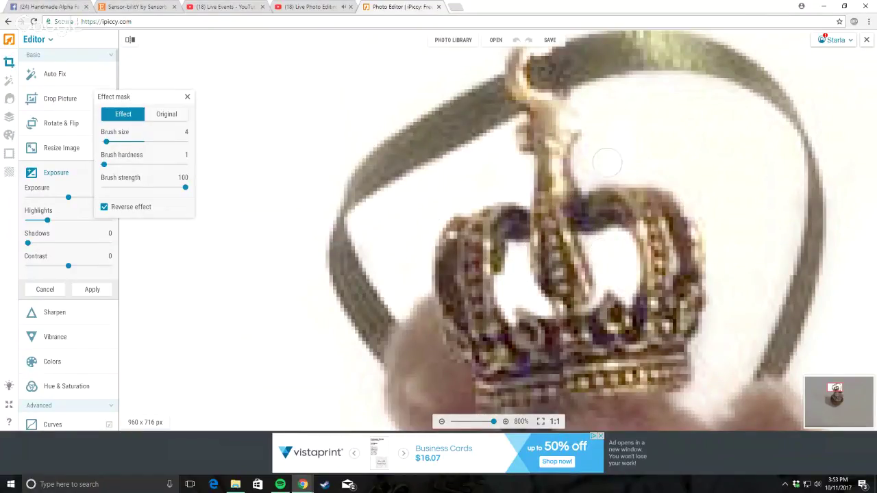
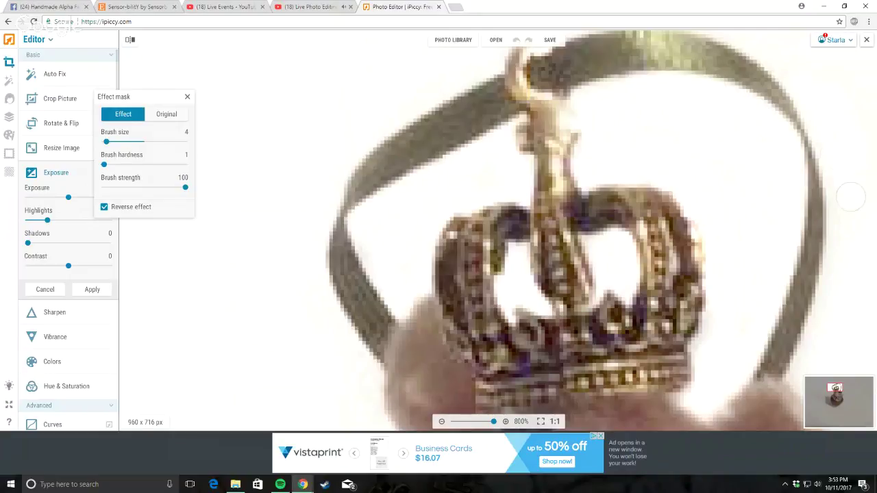
Step: Whiten the background around the outside of the ribbon loop with a mask brush of size 18 and apply the exposure adjustment
{"action": "scroll", "coordinate": [860, 183], "scroll_direction": "down", "scroll_amount": 5}
{"action": "scroll", "coordinate": [744, 144], "scroll_direction": "up", "scroll_amount": 4}
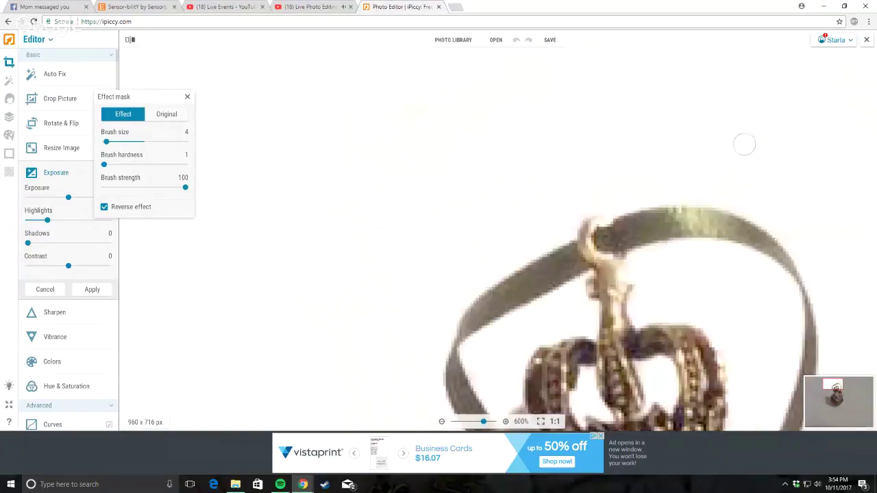
{"action": "left_click_drag", "start_coordinate": [106, 142], "coordinate": [115, 142]}
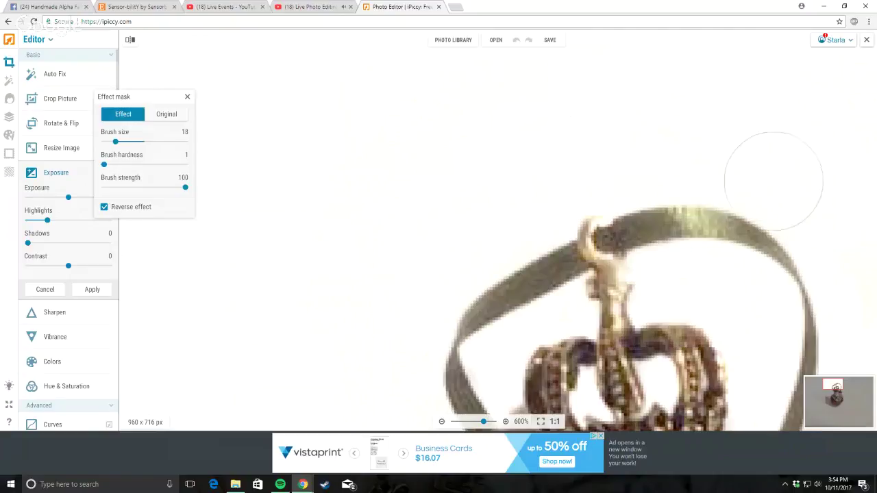
{"action": "scroll", "coordinate": [847, 263], "scroll_direction": "down", "scroll_amount": 3}
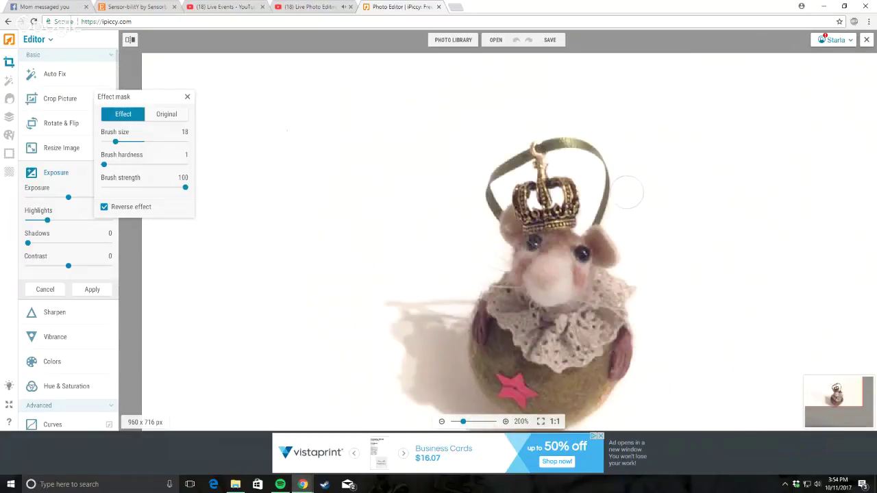
{"action": "scroll", "coordinate": [615, 296], "scroll_direction": "down", "scroll_amount": 2}
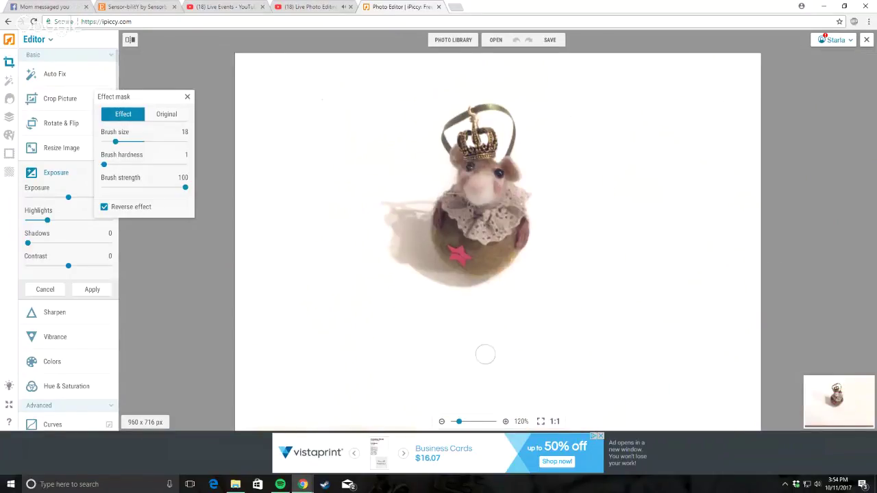
{"action": "scroll", "coordinate": [485, 354], "scroll_direction": "down", "scroll_amount": 1}
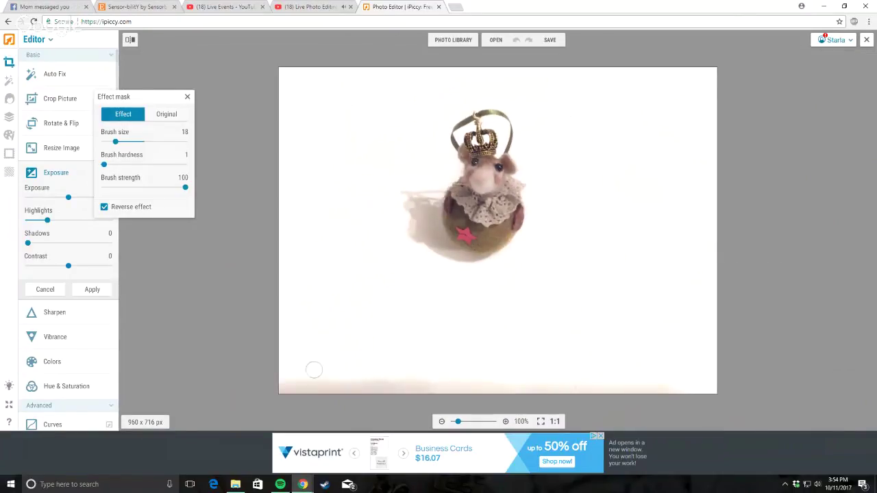
{"action": "left_click", "coordinate": [89, 290]}
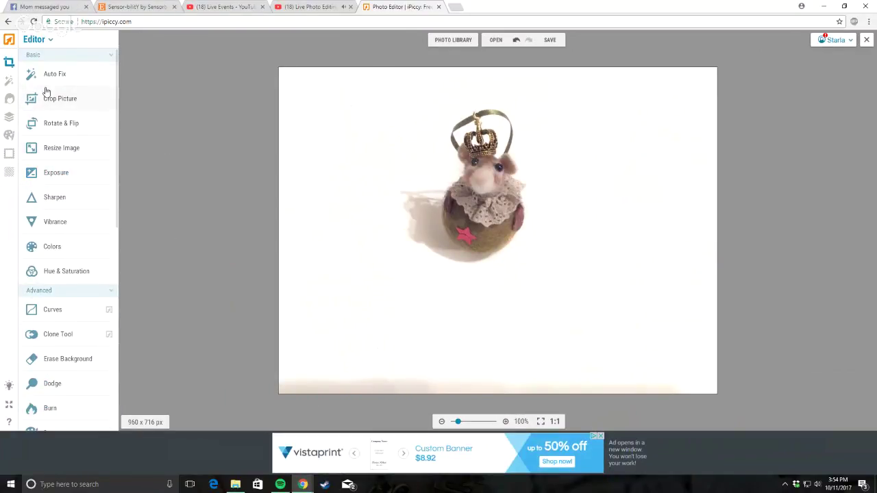
Step: Crop the photo to about 747 x 608 px around the ornament, cutting off the dark strip along its lower edge
{"action": "left_click", "coordinate": [57, 104]}
{"action": "left_click_drag", "start_coordinate": [579, 249], "coordinate": [532, 196]}
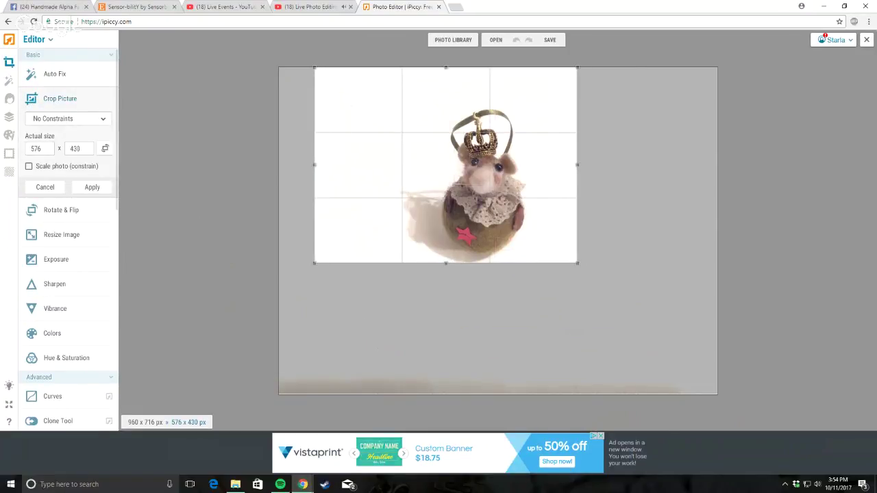
{"action": "left_click_drag", "start_coordinate": [577, 263], "coordinate": [655, 346]}
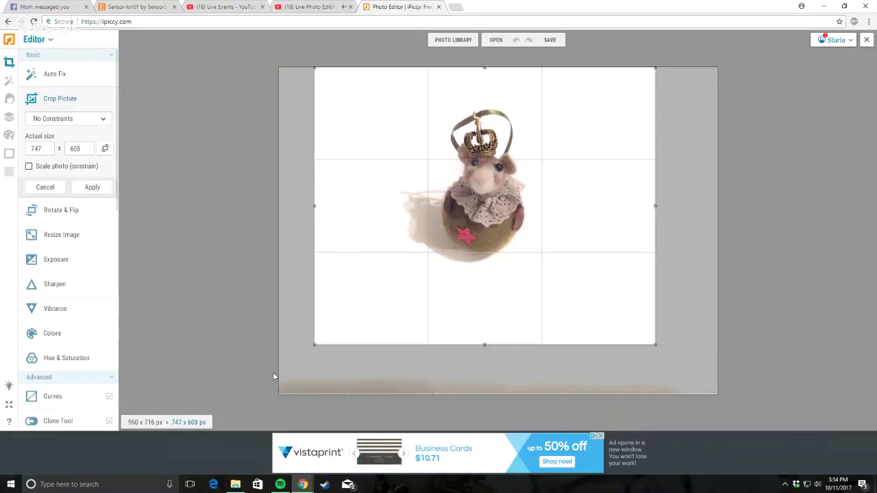
{"action": "left_click", "coordinate": [95, 189]}
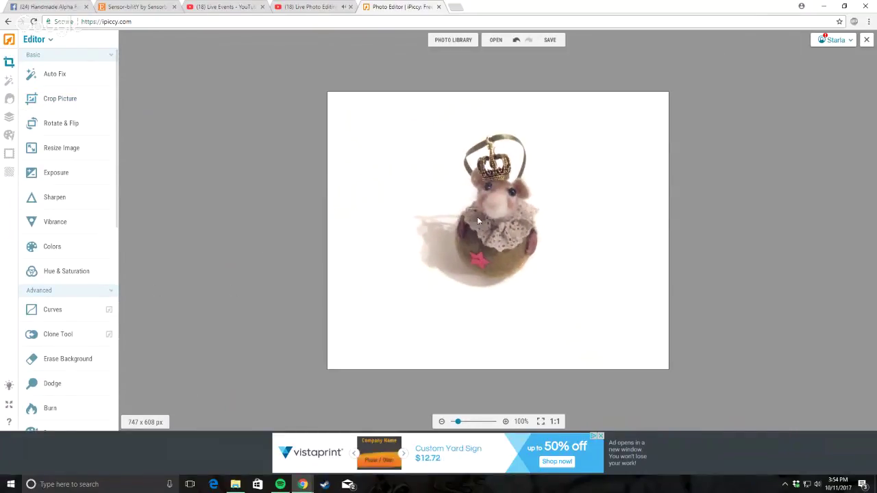
{"action": "scroll", "coordinate": [494, 192], "scroll_direction": "up", "scroll_amount": 1}
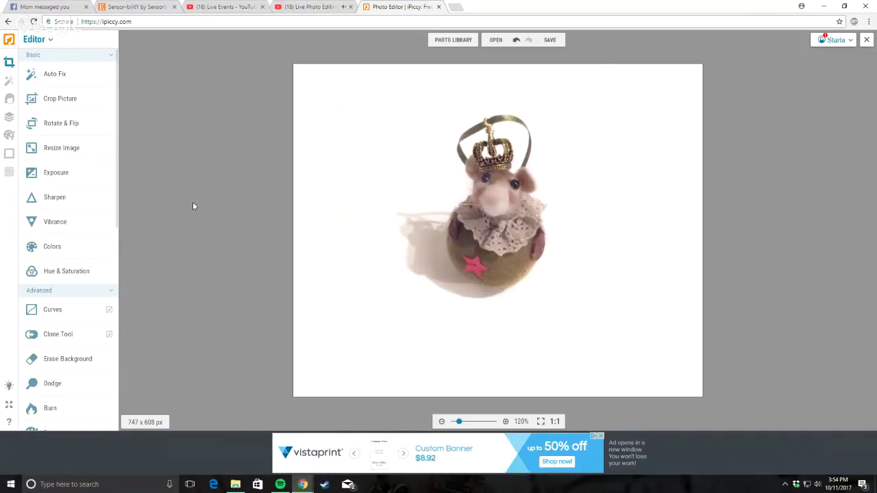
{"action": "scroll", "coordinate": [301, 170], "scroll_direction": "down", "scroll_amount": 1}
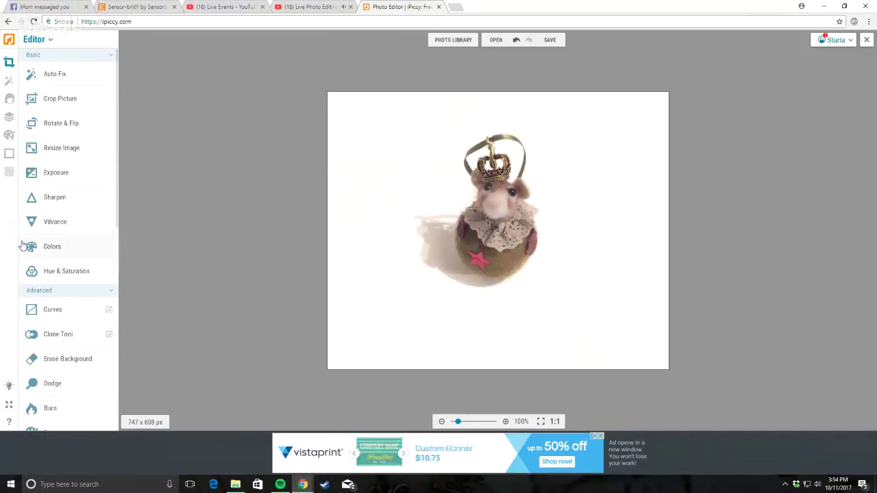
Step: Sharpen the cropped photo with sharpness 21 and clarity 15
{"action": "left_click", "coordinate": [56, 199]}
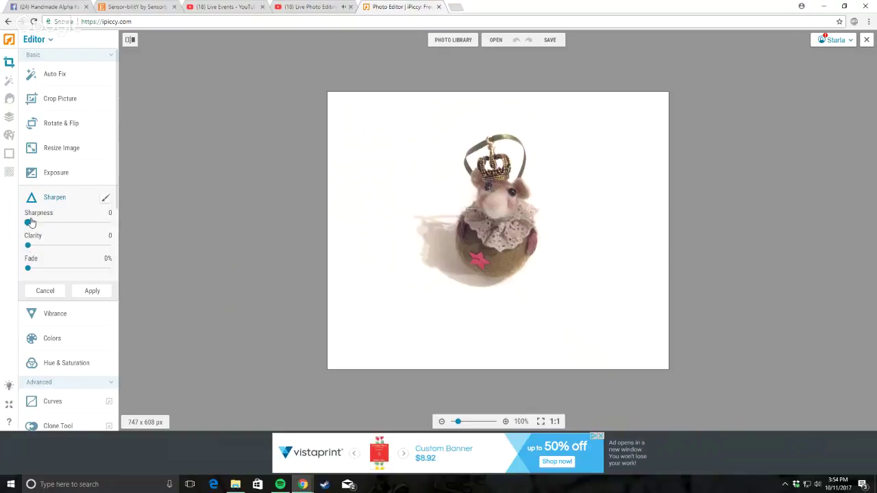
{"action": "left_click_drag", "start_coordinate": [27, 223], "coordinate": [41, 248]}
{"action": "left_click", "coordinate": [106, 290]}
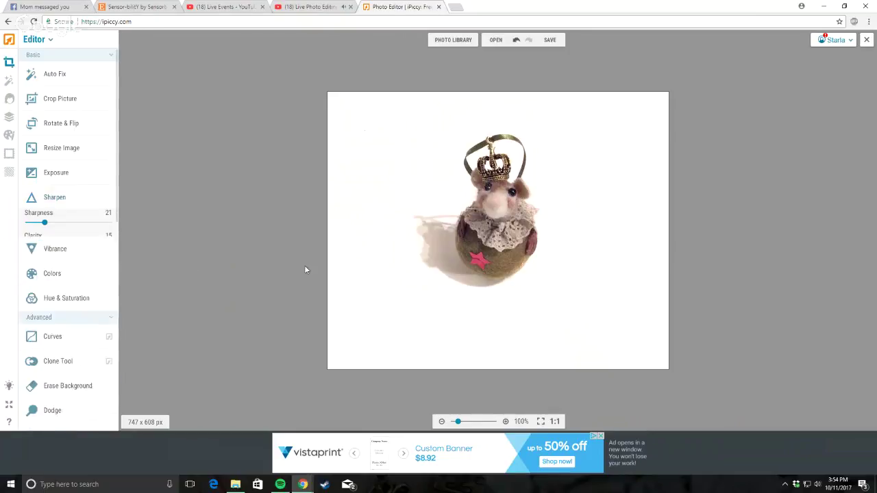
{"action": "scroll", "coordinate": [525, 262], "scroll_direction": "up", "scroll_amount": 3}
{"action": "scroll", "coordinate": [502, 273], "scroll_direction": "down", "scroll_amount": 2}
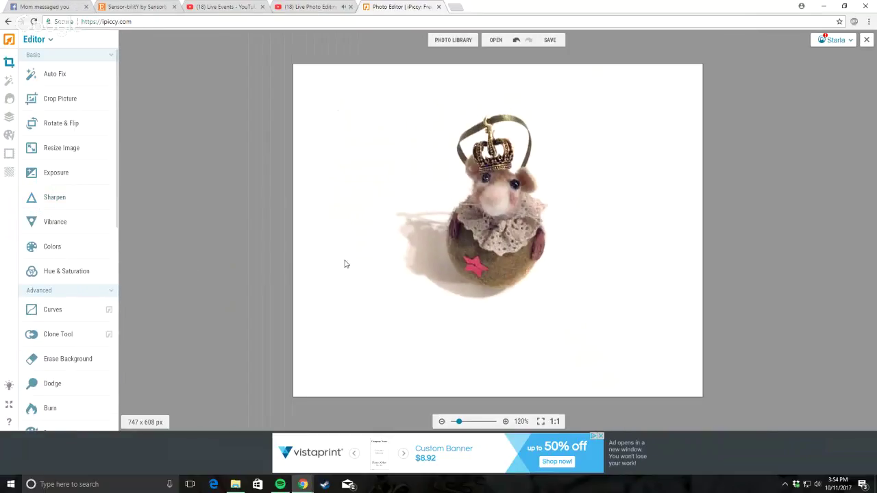
Step: Set the saturation to -100, reverse its effect mask, and paint the effect over the outer shadow with brush size 50
{"action": "scroll", "coordinate": [447, 268], "scroll_direction": "up", "scroll_amount": 8}
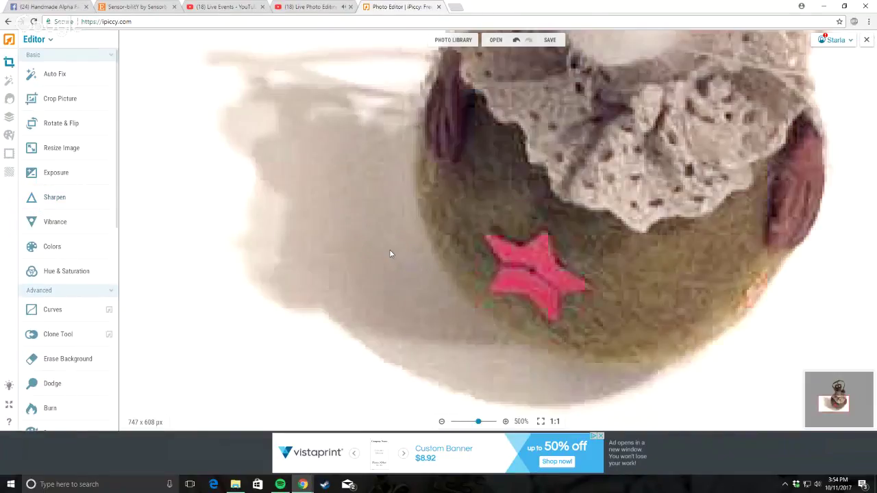
{"action": "left_click", "coordinate": [61, 280]}
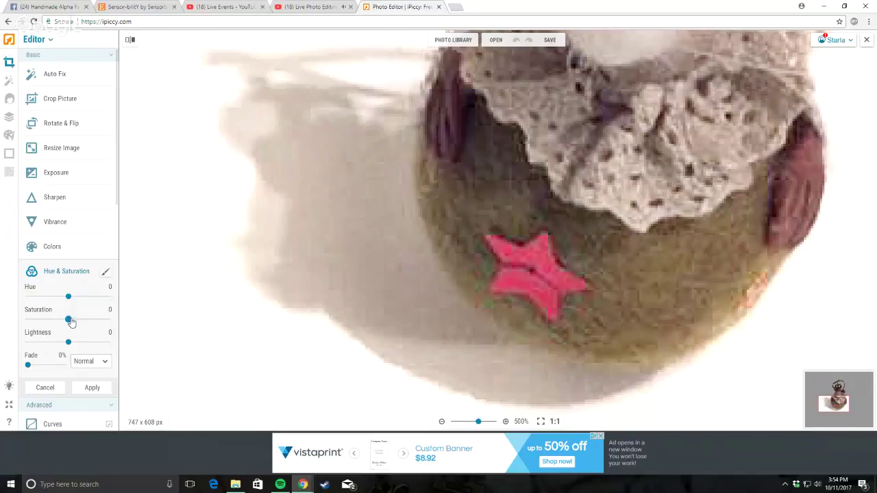
{"action": "left_click_drag", "start_coordinate": [71, 322], "coordinate": [1, 332]}
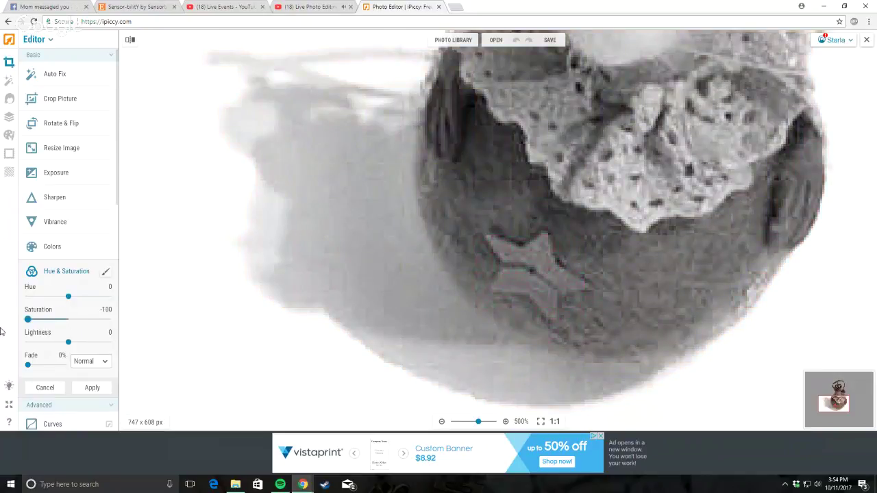
{"action": "left_click", "coordinate": [106, 272]}
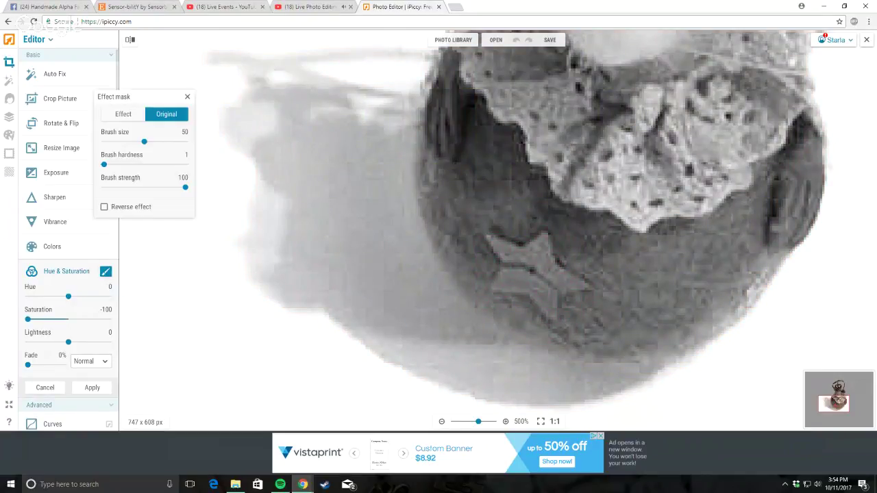
{"action": "left_click", "coordinate": [104, 208]}
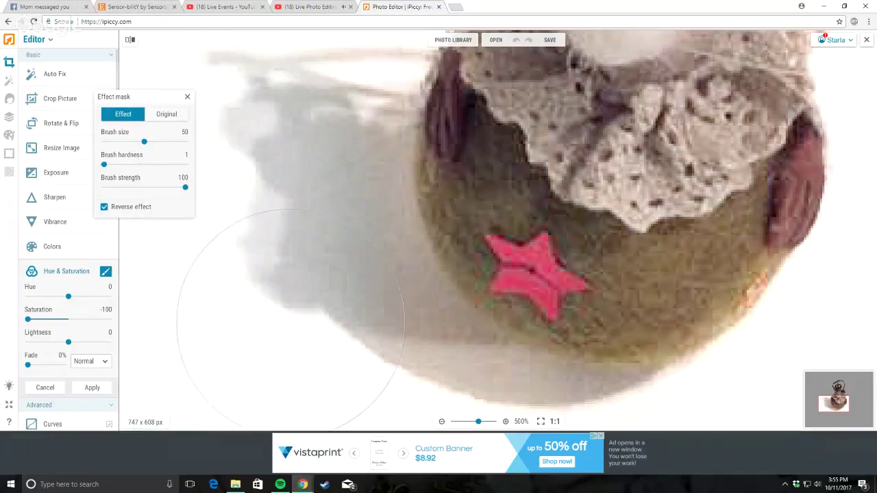
Step: Set the effect mask brush to hardness 85 and size 20, and paint the desaturation over the shadow beneath the ornament
{"action": "mouse_move", "coordinate": [104, 164]}
{"action": "left_mouse_down"}
{"action": "mouse_move", "coordinate": [155, 186]}
{"action": "mouse_move", "coordinate": [175, 171]}
{"action": "left_mouse_up"}
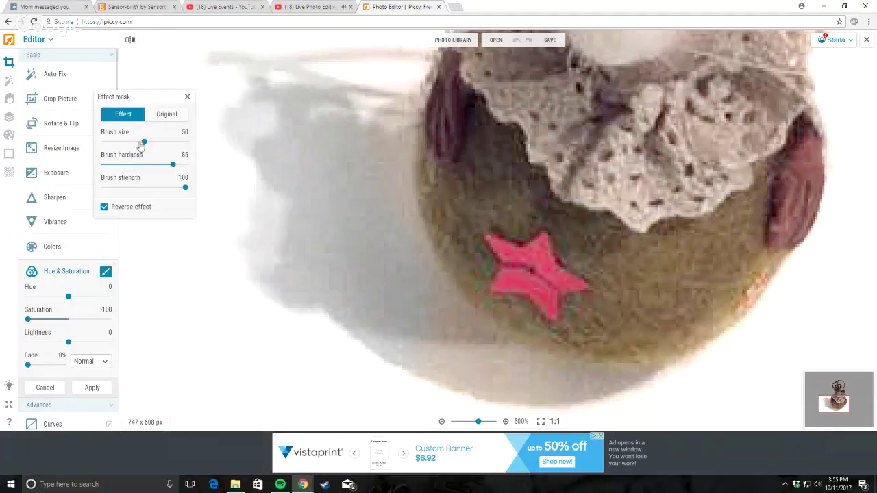
{"action": "left_click_drag", "start_coordinate": [143, 142], "coordinate": [120, 142]}
{"action": "scroll", "coordinate": [377, 91], "scroll_direction": "down", "scroll_amount": 3}
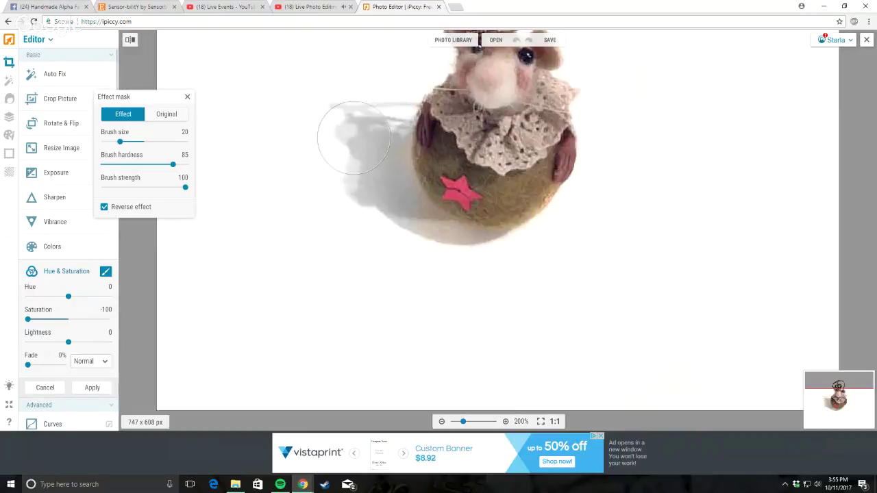
{"action": "scroll", "coordinate": [413, 217], "scroll_direction": "up", "scroll_amount": 5}
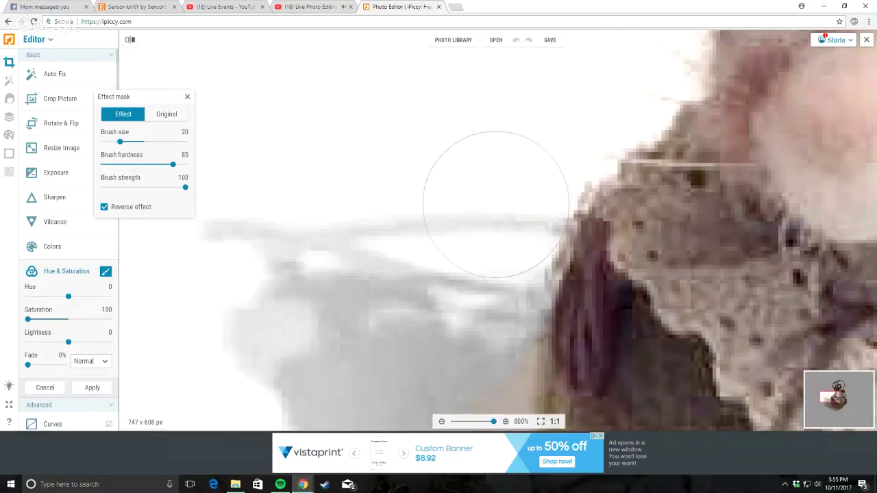
{"action": "scroll", "coordinate": [401, 291], "scroll_direction": "down", "scroll_amount": 8}
{"action": "scroll", "coordinate": [401, 291], "scroll_direction": "up", "scroll_amount": 8}
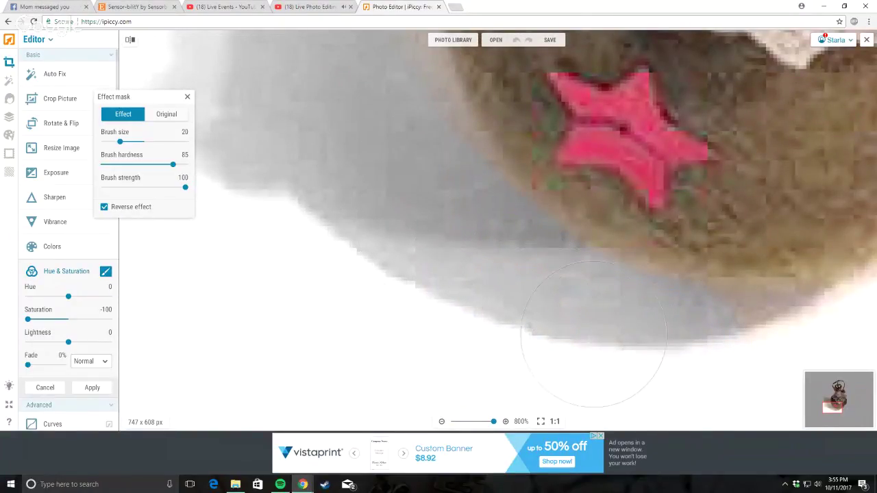
Step: Desaturate the remaining tinted shadow right up to the edge of the ball and apply the hue and saturation adjustment
{"action": "scroll", "coordinate": [743, 374], "scroll_direction": "down", "scroll_amount": 3}
{"action": "scroll", "coordinate": [449, 247], "scroll_direction": "up", "scroll_amount": 3}
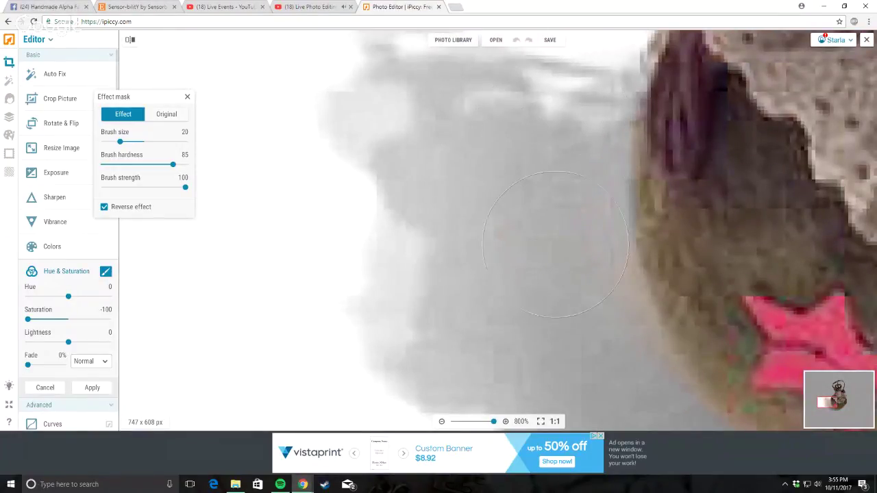
{"action": "scroll", "coordinate": [548, 274], "scroll_direction": "down", "scroll_amount": 3}
{"action": "scroll", "coordinate": [506, 267], "scroll_direction": "up", "scroll_amount": 3}
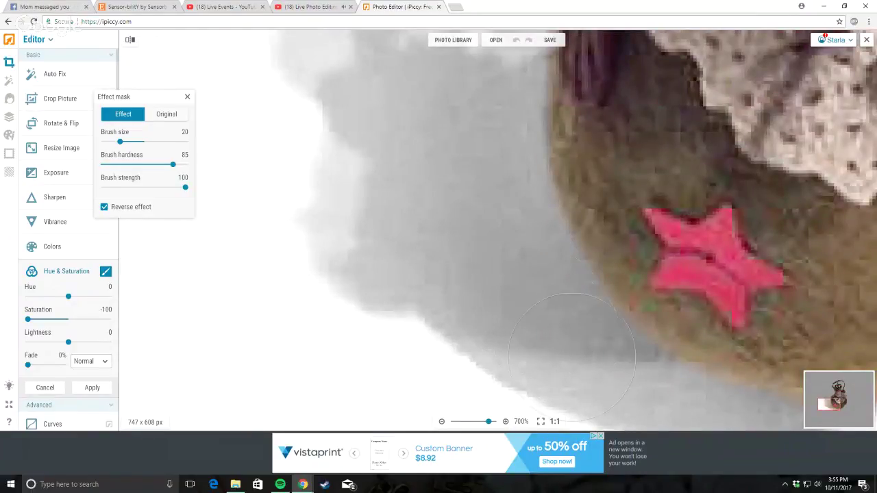
{"action": "scroll", "coordinate": [603, 401], "scroll_direction": "down", "scroll_amount": 3}
{"action": "scroll", "coordinate": [561, 398], "scroll_direction": "down", "scroll_amount": 2}
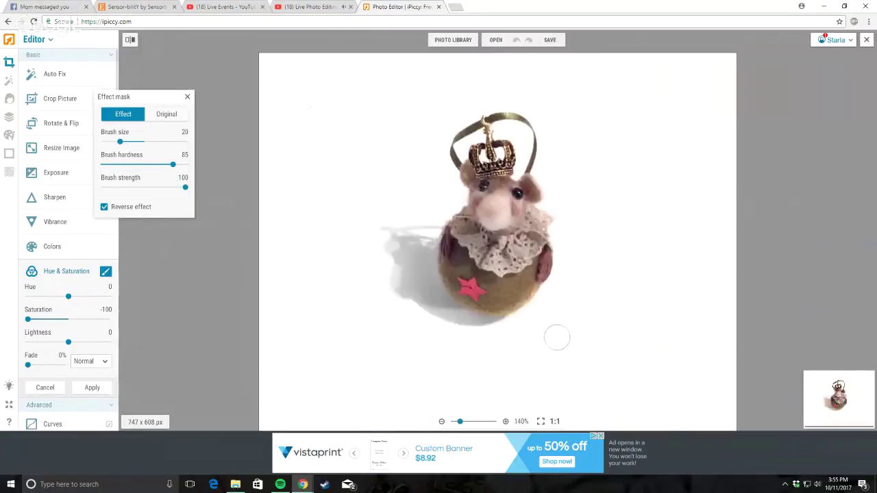
{"action": "scroll", "coordinate": [559, 339], "scroll_direction": "up", "scroll_amount": 5}
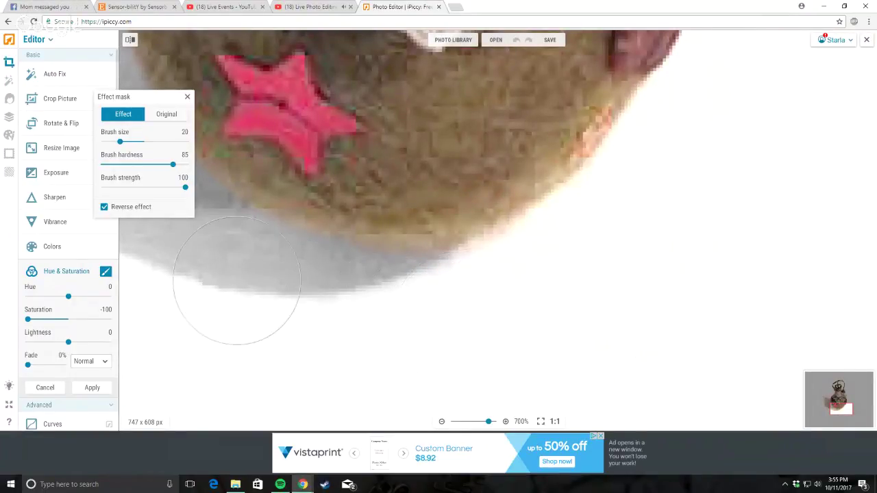
{"action": "scroll", "coordinate": [421, 307], "scroll_direction": "down", "scroll_amount": 5}
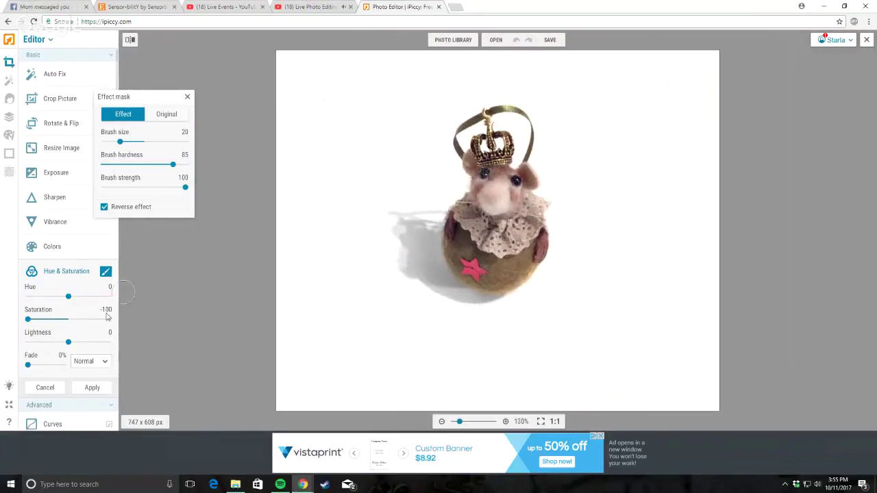
{"action": "left_click", "coordinate": [107, 388]}
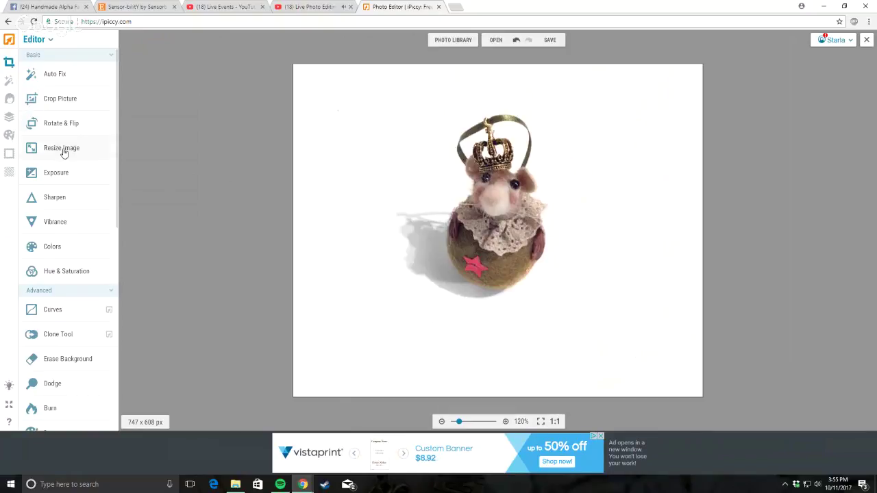
Step: Brush over both of the mouse's eyes with Eye Bright at brush size 5
{"action": "left_click", "coordinate": [9, 100]}
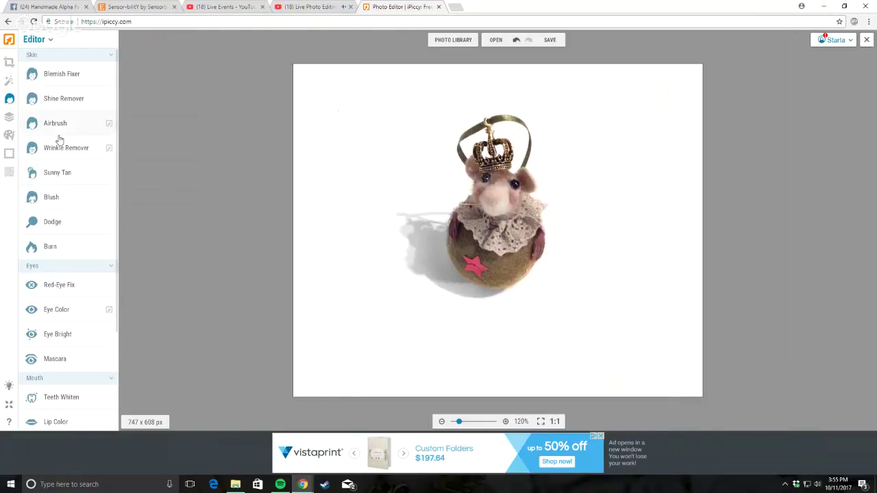
{"action": "left_click", "coordinate": [55, 339]}
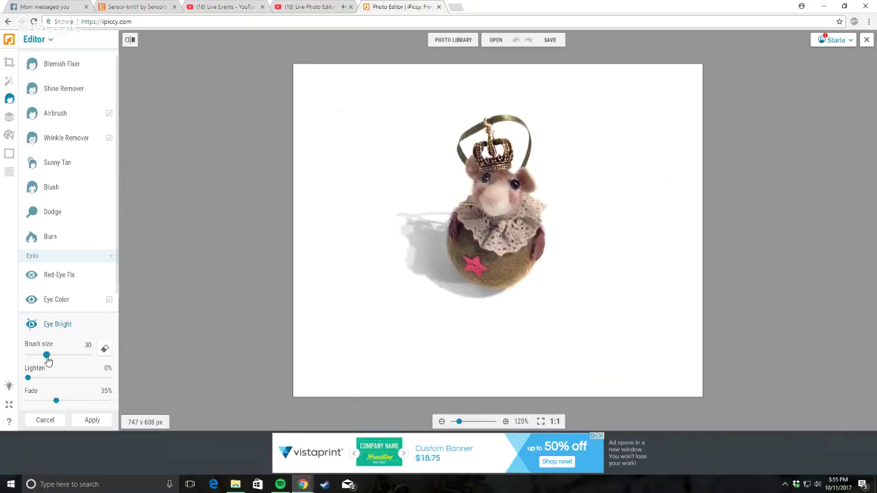
{"action": "left_click_drag", "start_coordinate": [47, 356], "coordinate": [32, 358]}
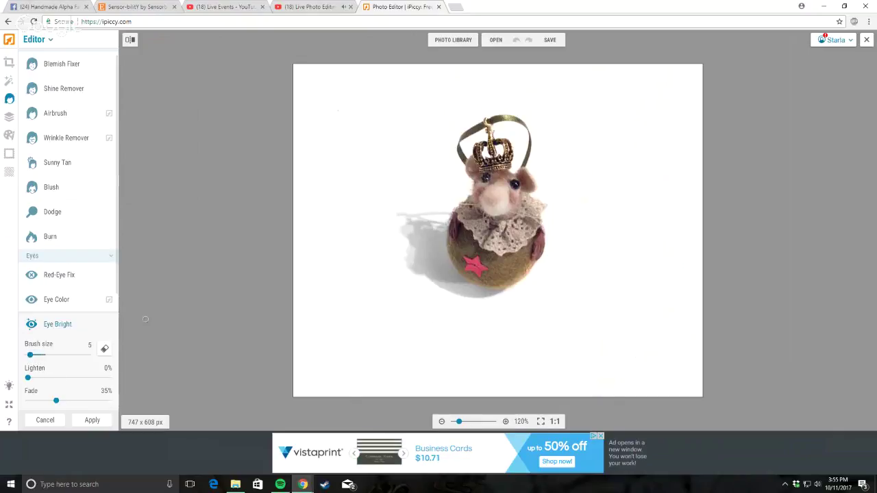
{"action": "scroll", "coordinate": [145, 319], "scroll_direction": "up", "scroll_amount": 3}
{"action": "scroll", "coordinate": [473, 189], "scroll_direction": "up", "scroll_amount": 8}
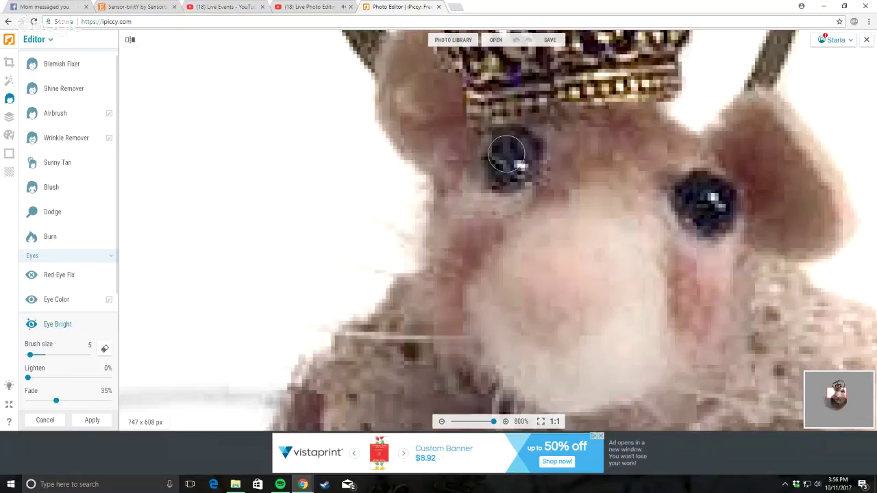
{"action": "left_click_drag", "start_coordinate": [507, 154], "coordinate": [513, 161]}
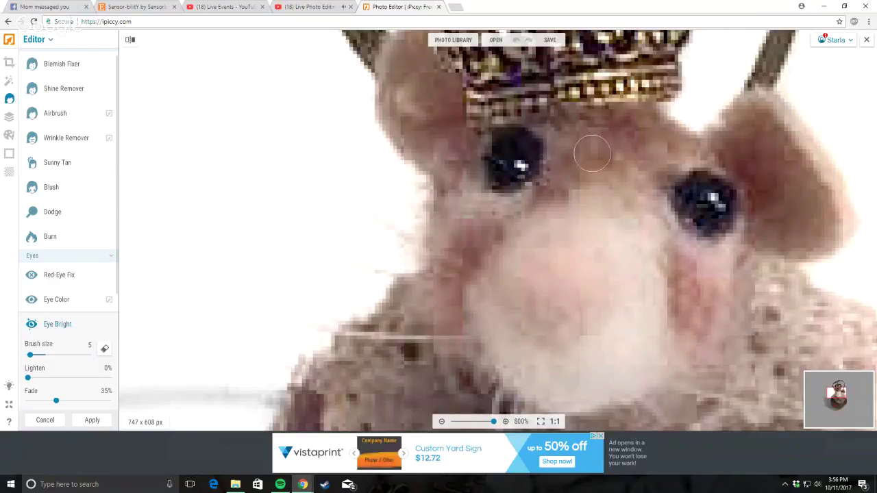
{"action": "left_click_drag", "start_coordinate": [702, 201], "coordinate": [696, 209]}
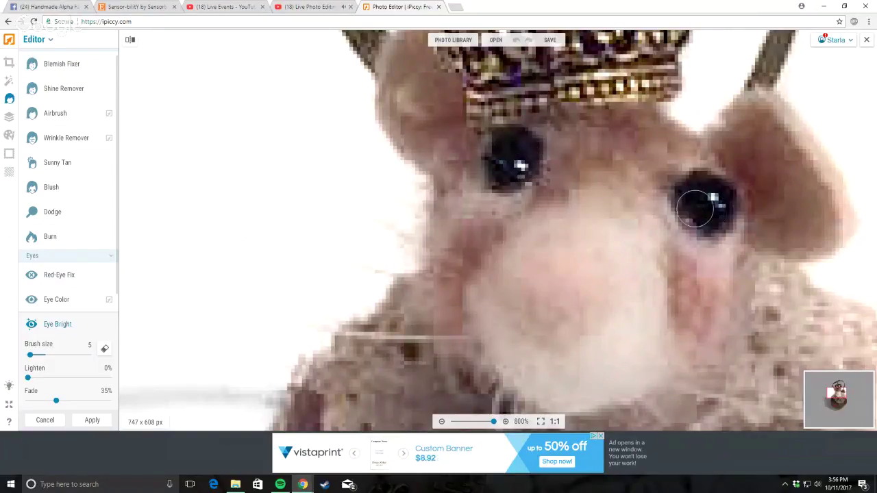
Step: Touch up the mouse's eye beside the fully visible ear with Eye Bright and apply the effect
{"action": "scroll", "coordinate": [789, 227], "scroll_direction": "down", "scroll_amount": 10}
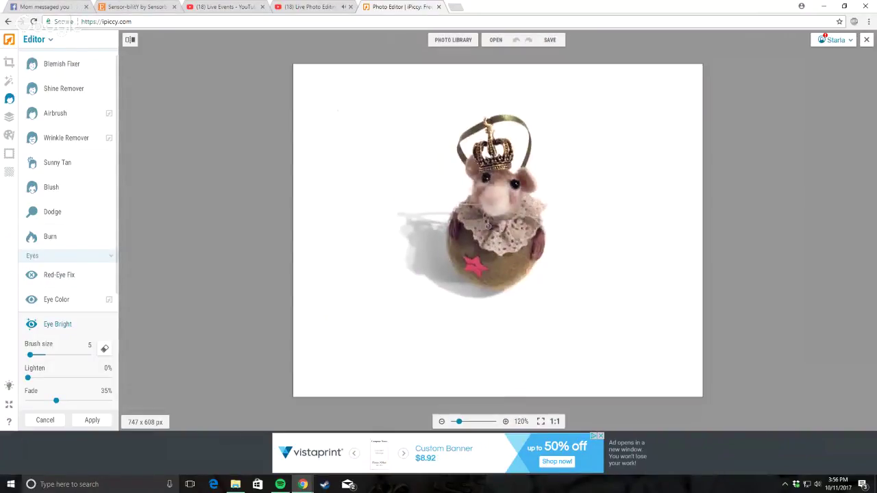
{"action": "scroll", "coordinate": [533, 176], "scroll_direction": "up", "scroll_amount": 10}
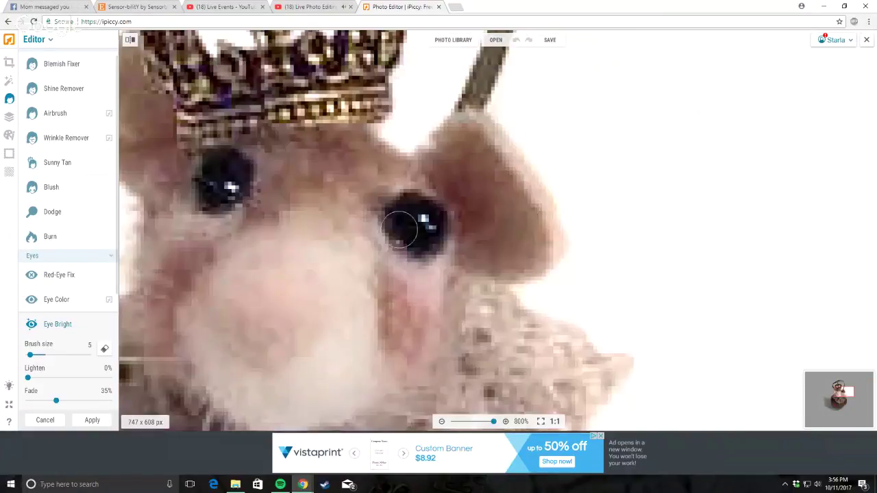
{"action": "mouse_move", "coordinate": [400, 229]}
{"action": "left_mouse_down"}
{"action": "mouse_move", "coordinate": [413, 219]}
{"action": "mouse_move", "coordinate": [413, 228]}
{"action": "left_mouse_up"}
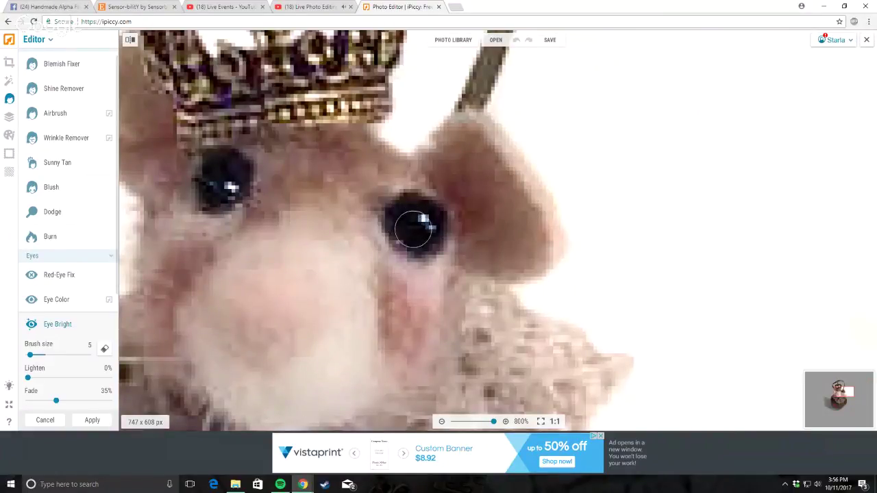
{"action": "scroll", "coordinate": [413, 228], "scroll_direction": "down", "scroll_amount": 7}
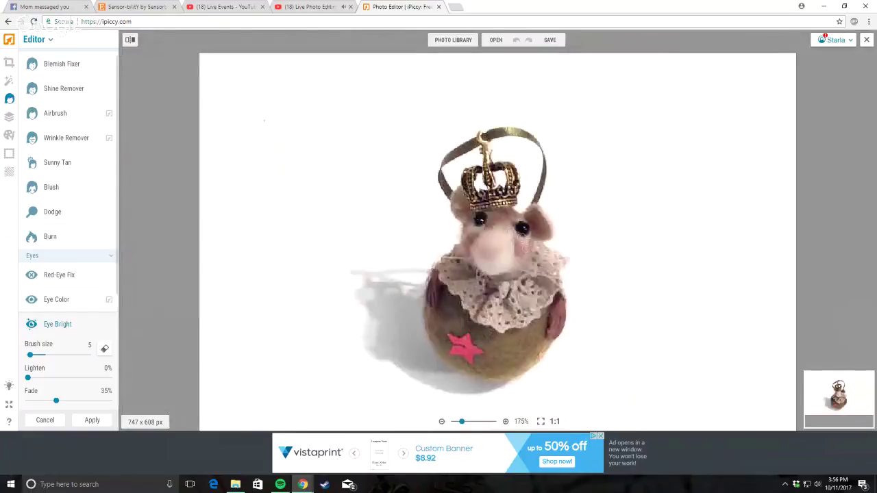
{"action": "scroll", "coordinate": [415, 283], "scroll_direction": "down", "scroll_amount": 2}
{"action": "left_click", "coordinate": [92, 420]}
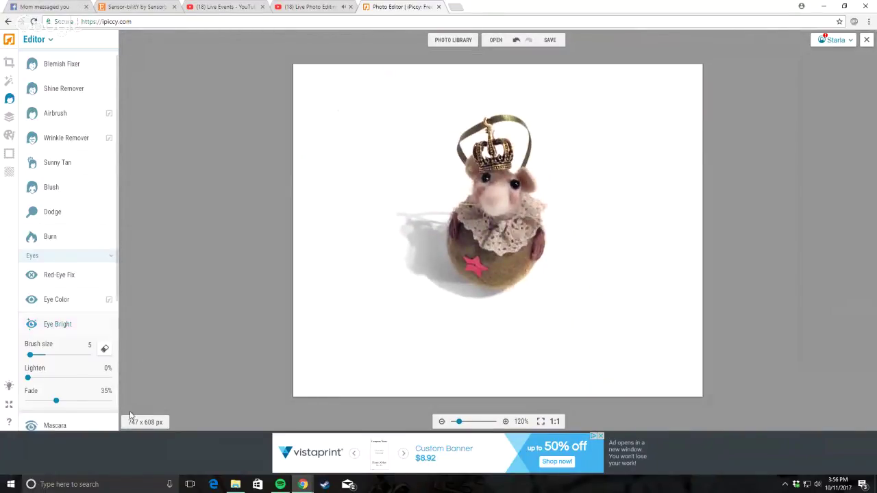
Step: Save the photo as a high-quality JPG over the existing file in the Alpha edits folder and close the photo
{"action": "left_click", "coordinate": [550, 40]}
{"action": "left_click", "coordinate": [554, 59]}
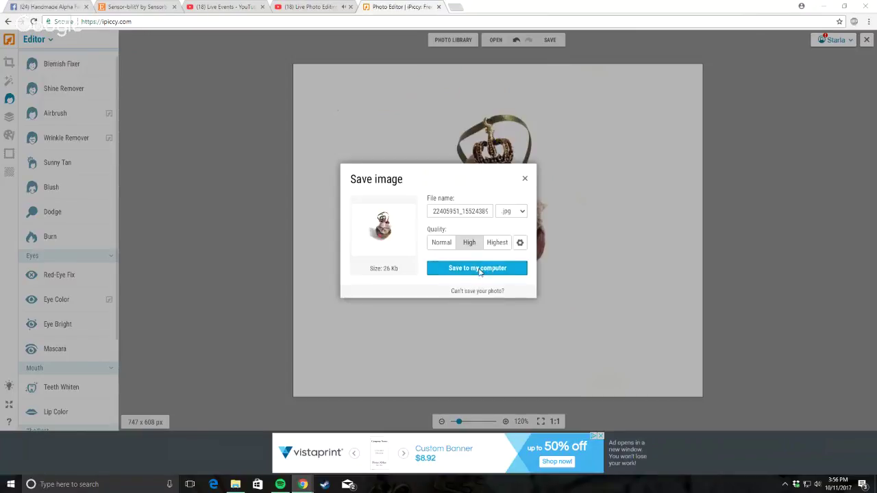
{"action": "left_click", "coordinate": [478, 269]}
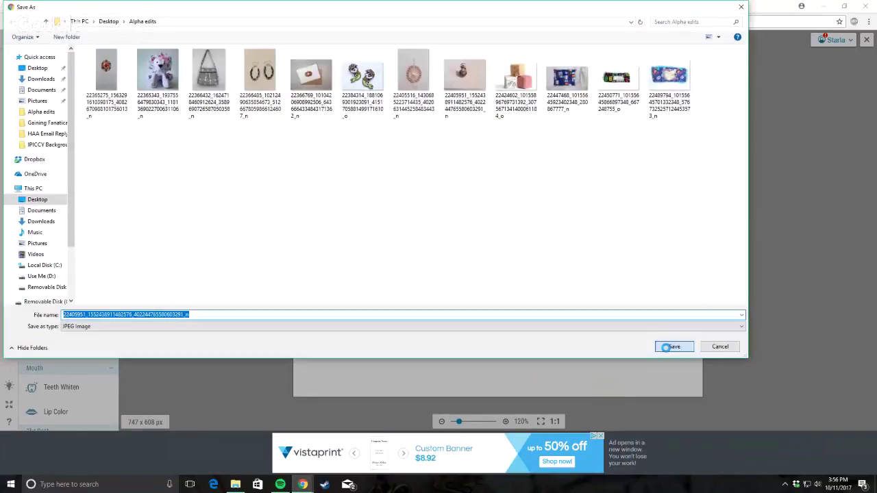
{"action": "left_click", "coordinate": [671, 344]}
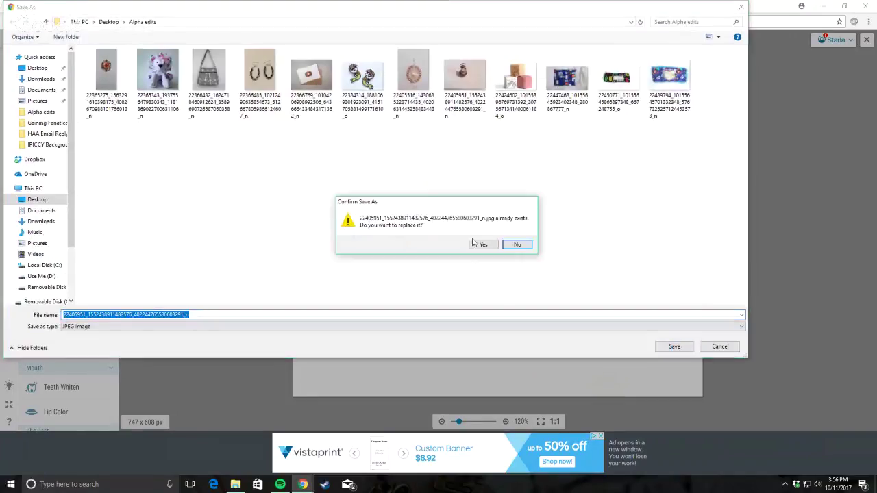
{"action": "left_click", "coordinate": [482, 243]}
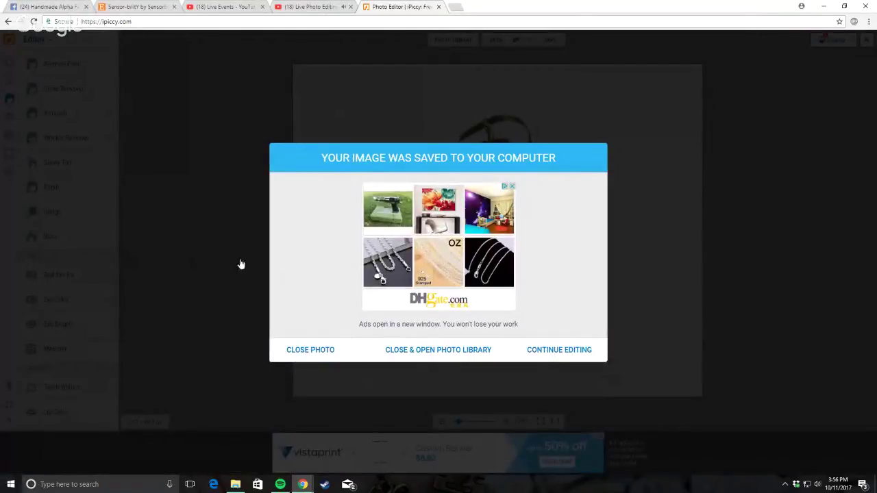
{"action": "left_click", "coordinate": [311, 350]}
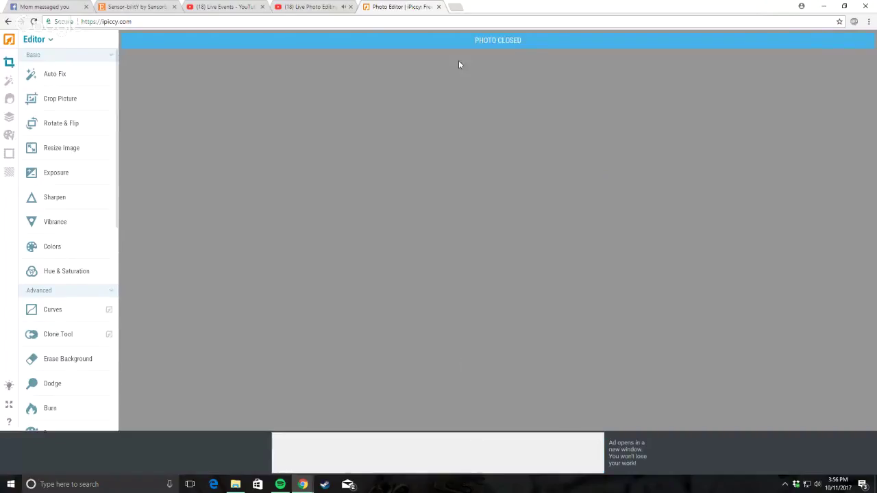
Step: Switch to the YouTube live stream page and read the viewers' recent messages and questions in the live chat
{"action": "left_click", "coordinate": [288, 6]}
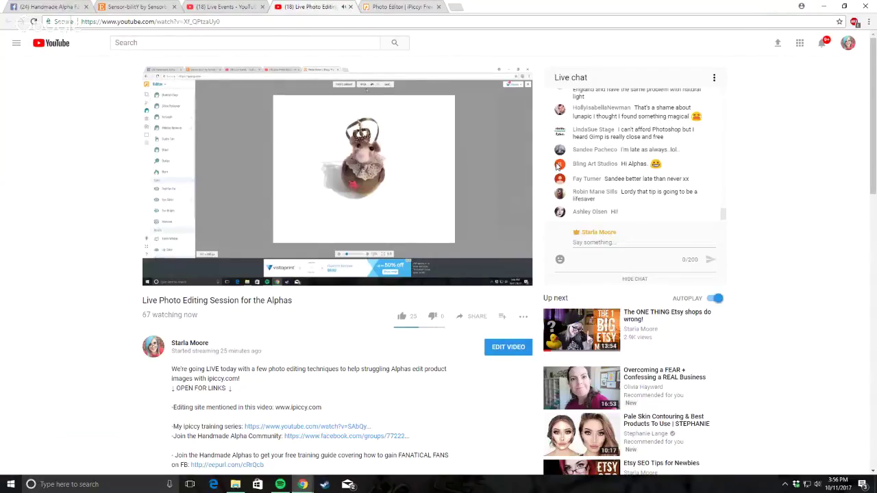
{"action": "scroll", "coordinate": [558, 166], "scroll_direction": "up", "scroll_amount": 1}
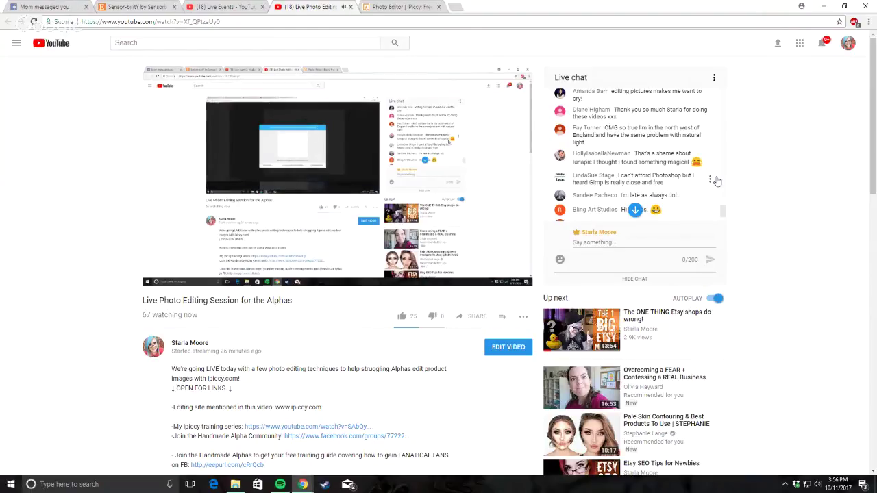
{"action": "scroll", "coordinate": [648, 149], "scroll_direction": "down", "scroll_amount": 1}
{"action": "scroll", "coordinate": [648, 149], "scroll_direction": "down", "scroll_amount": 1}
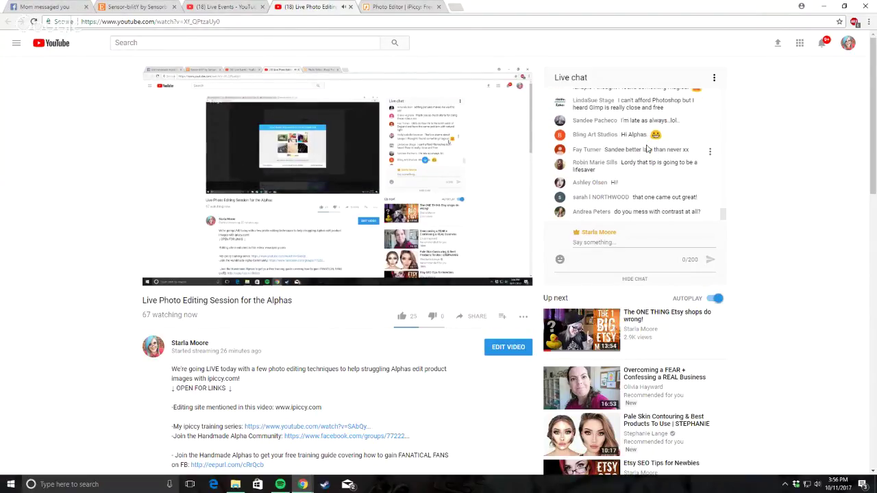
{"action": "scroll", "coordinate": [648, 149], "scroll_direction": "up", "scroll_amount": 1}
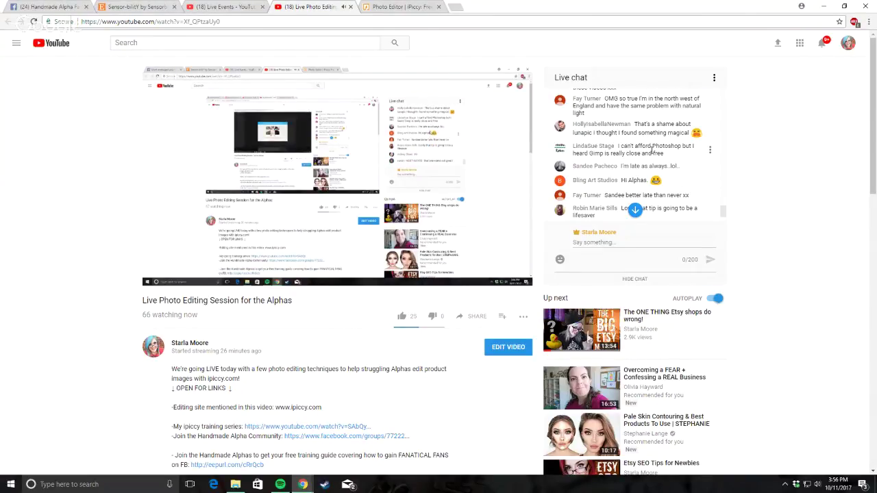
{"action": "scroll", "coordinate": [651, 149], "scroll_direction": "down", "scroll_amount": 2}
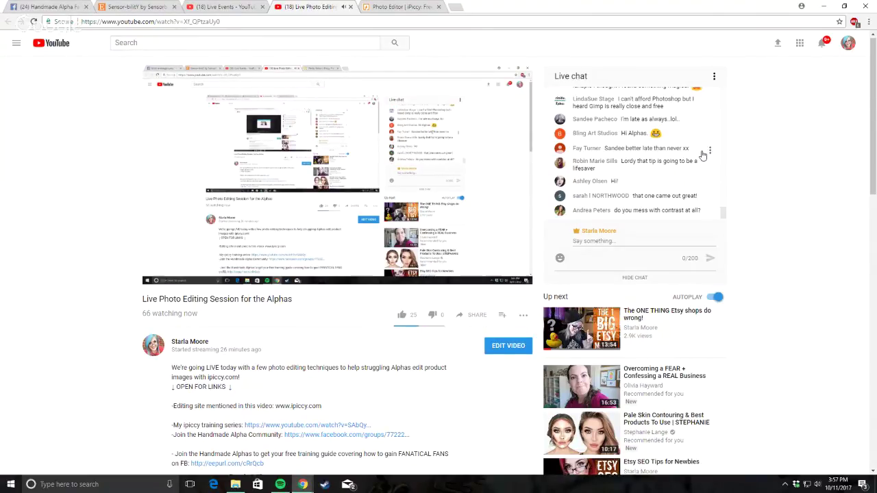
{"action": "scroll", "coordinate": [807, 158], "scroll_direction": "down", "scroll_amount": 1}
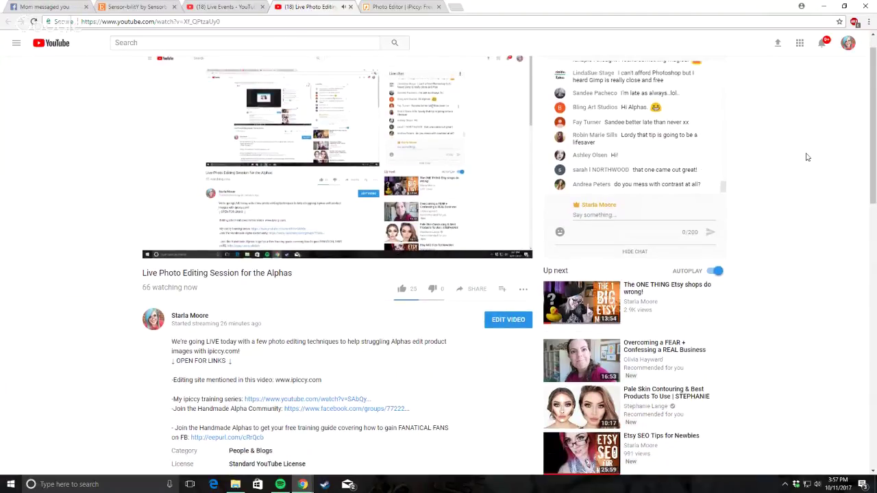
{"action": "scroll", "coordinate": [808, 158], "scroll_direction": "up", "scroll_amount": 1}
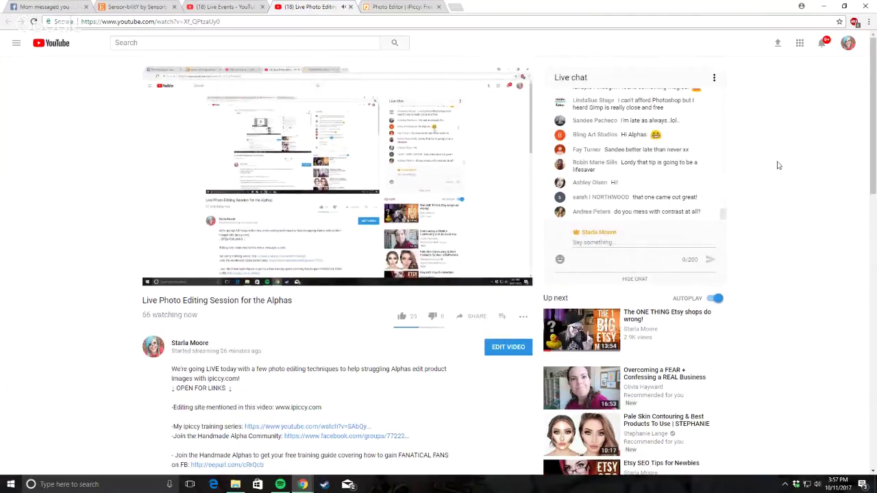
{"action": "scroll", "coordinate": [717, 186], "scroll_direction": "down", "scroll_amount": 2}
{"action": "scroll", "coordinate": [777, 180], "scroll_direction": "up", "scroll_amount": 2}
Step: Switch to the iPiccy photo editor and open the edited mouse ornament photo from the Alpha edits folder
{"action": "key", "text": "ctrl+Tab"}
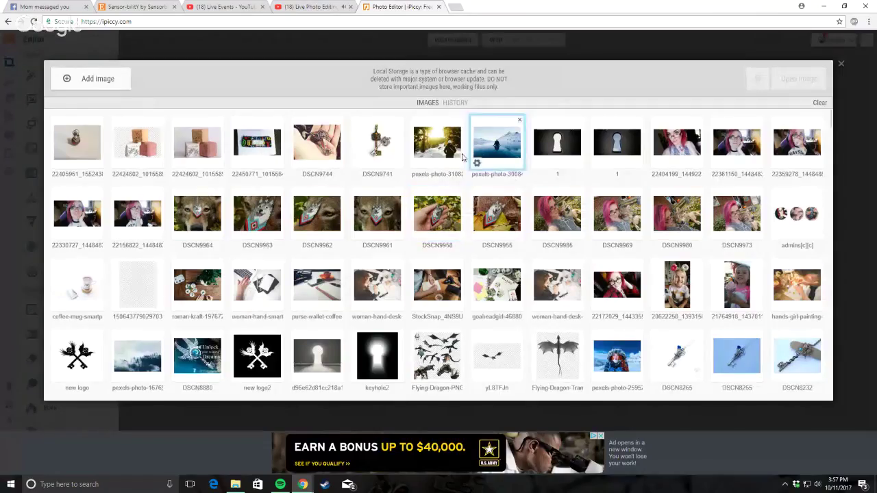
{"action": "left_click", "coordinate": [89, 78]}
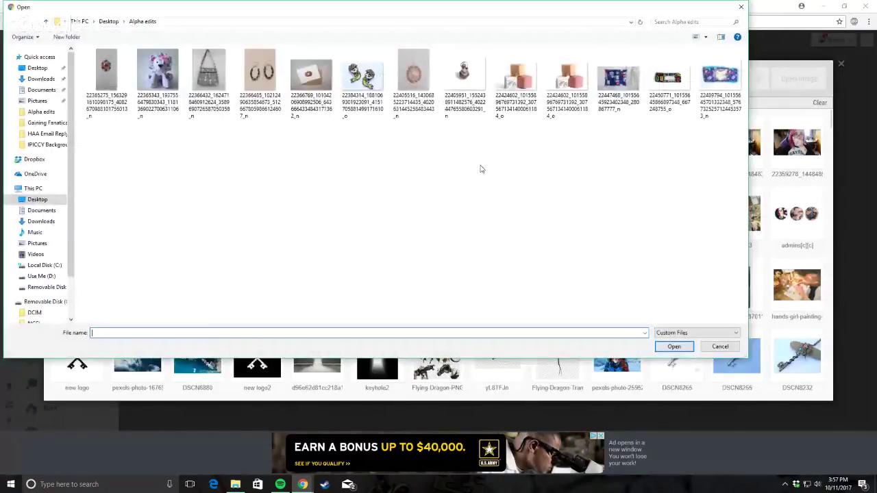
{"action": "left_click", "coordinate": [470, 79]}
{"action": "double_click", "coordinate": [471, 81]}
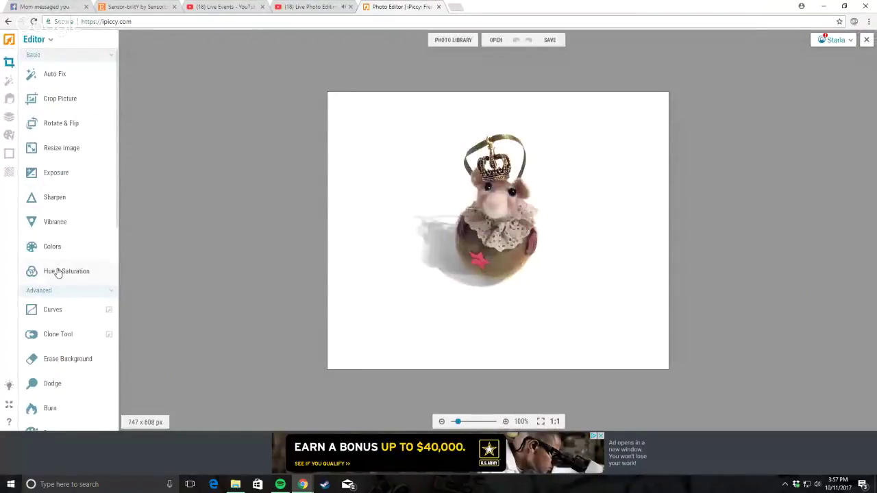
Step: Try raising the mouse ornament photo's Contrast to 28 with the Exposure adjustment
{"action": "left_click", "coordinate": [56, 199]}
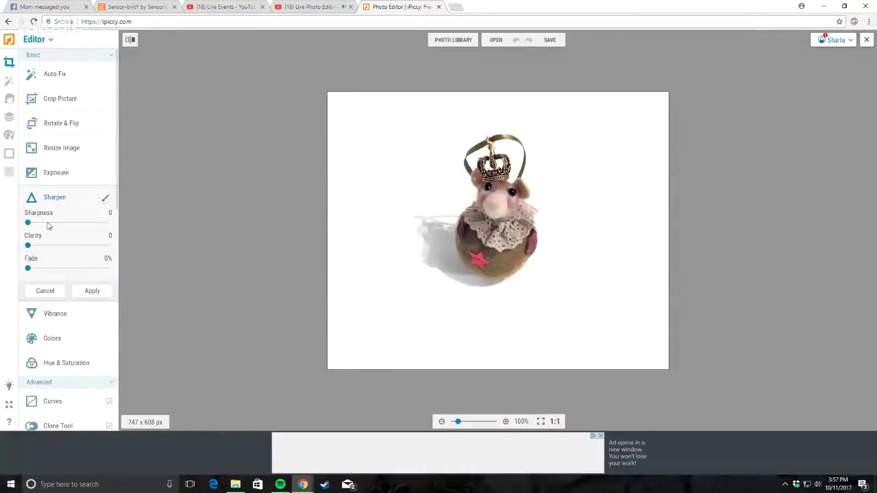
{"action": "left_click", "coordinate": [45, 176]}
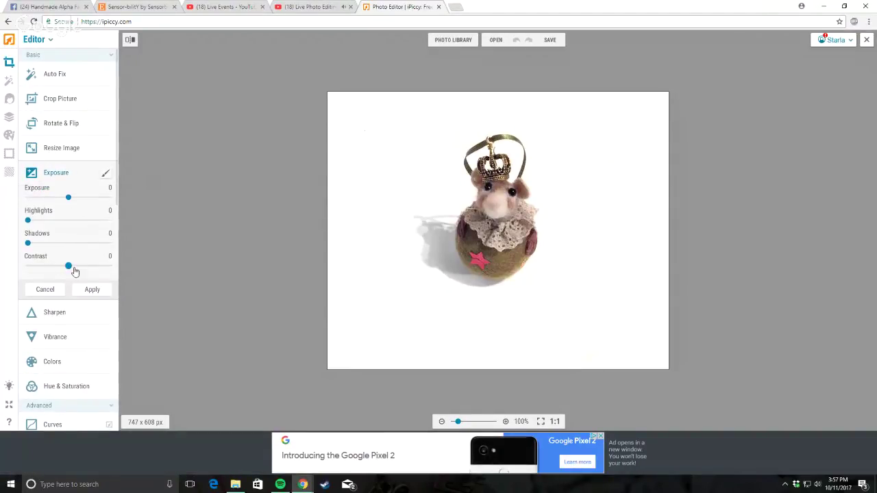
{"action": "mouse_move", "coordinate": [69, 272]}
{"action": "left_mouse_down"}
{"action": "mouse_move", "coordinate": [103, 269]}
{"action": "mouse_move", "coordinate": [43, 280]}
{"action": "mouse_move", "coordinate": [107, 269]}
{"action": "mouse_move", "coordinate": [39, 276]}
{"action": "mouse_move", "coordinate": [68, 271]}
{"action": "left_mouse_up"}
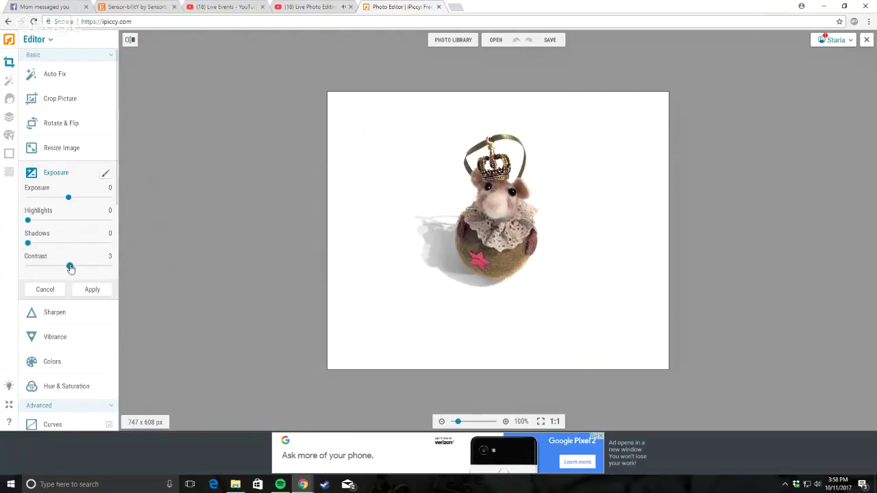
{"action": "left_click_drag", "start_coordinate": [70, 268], "coordinate": [80, 267]}
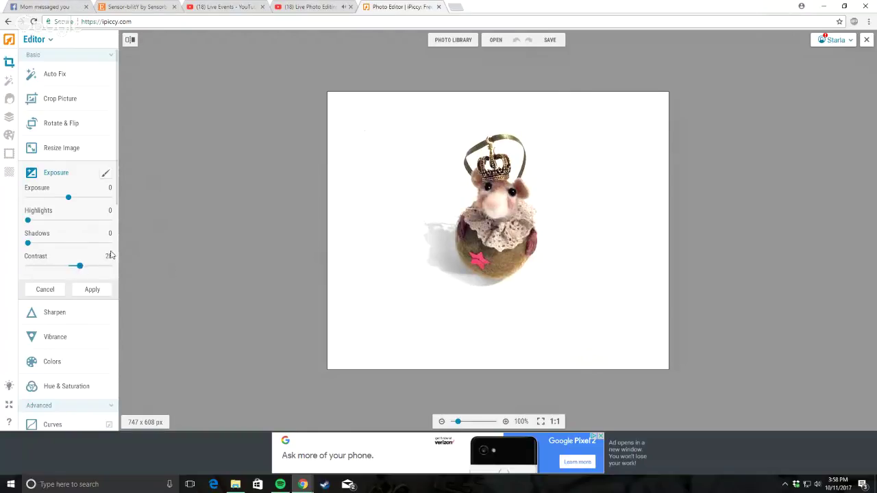
Step: Brush the original back over the mouse's head and crown with the effect mask at brush size 50, and cancel the Exposure adjustment
{"action": "left_click", "coordinate": [106, 173]}
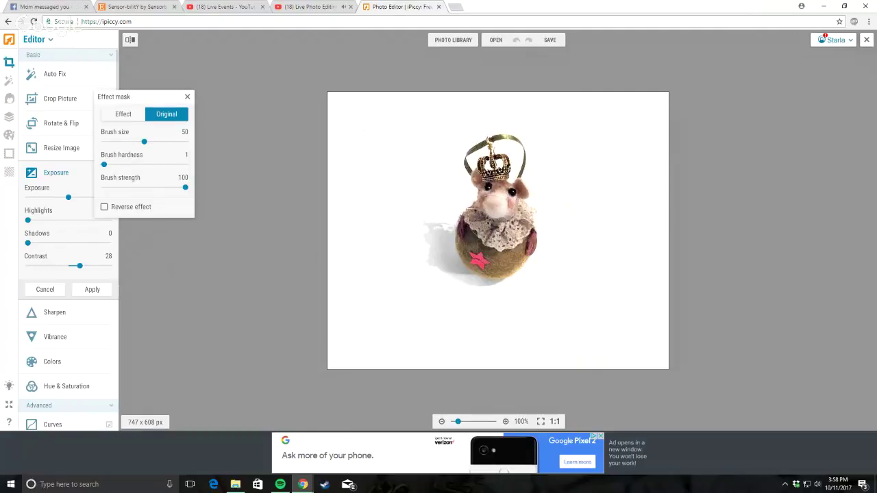
{"action": "mouse_move", "coordinate": [481, 205]}
{"action": "left_mouse_down"}
{"action": "mouse_move", "coordinate": [514, 248]}
{"action": "mouse_move", "coordinate": [499, 264]}
{"action": "mouse_move", "coordinate": [480, 237]}
{"action": "mouse_move", "coordinate": [493, 212]}
{"action": "mouse_move", "coordinate": [495, 147]}
{"action": "left_mouse_up"}
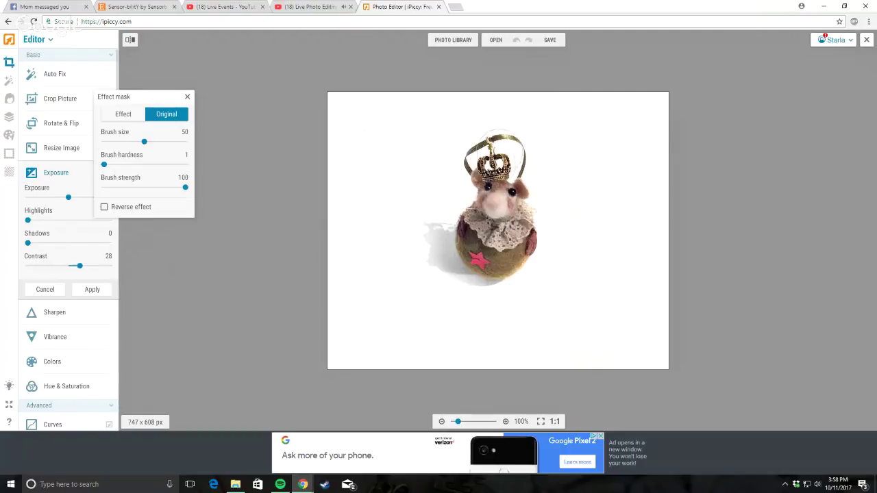
{"action": "left_click", "coordinate": [62, 289]}
Step: Check the YouTube live chat, return to iPiccy and open the pearl pendant photo from the Alpha edits folder without saving the mouse photo
{"action": "left_click", "coordinate": [306, 5]}
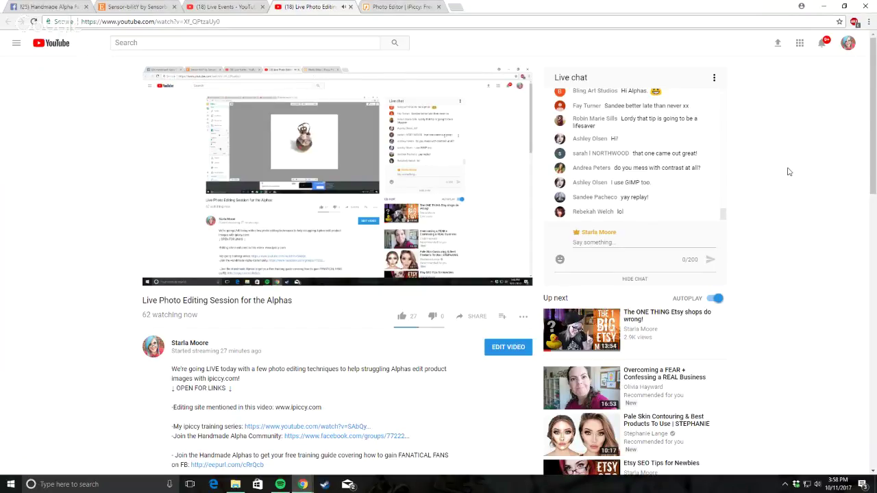
{"action": "left_click", "coordinate": [400, 6]}
{"action": "left_click", "coordinate": [451, 41]}
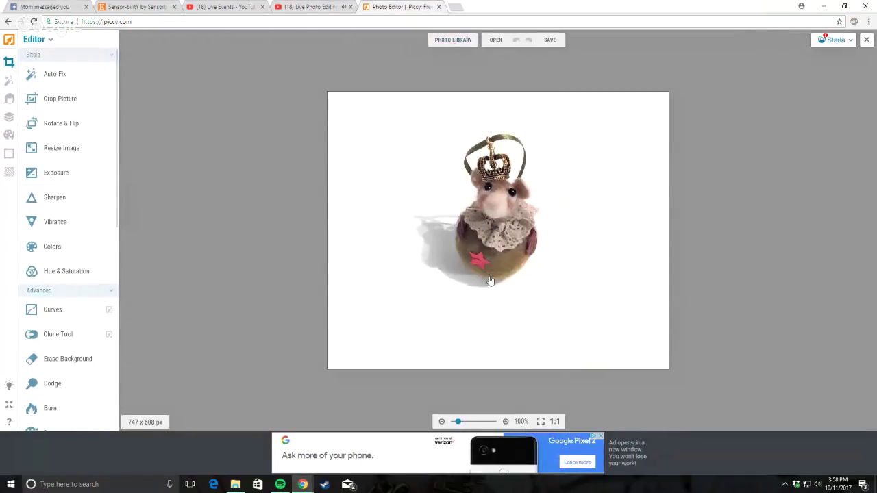
{"action": "left_click", "coordinate": [101, 79]}
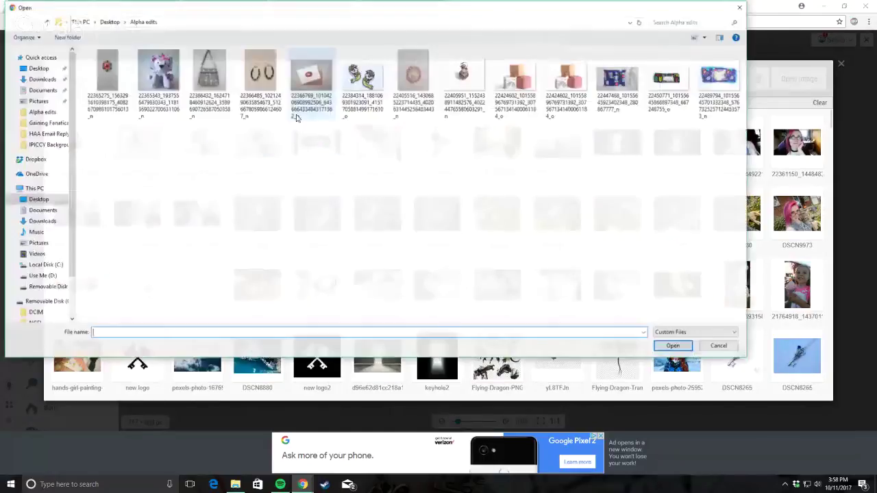
{"action": "double_click", "coordinate": [422, 76]}
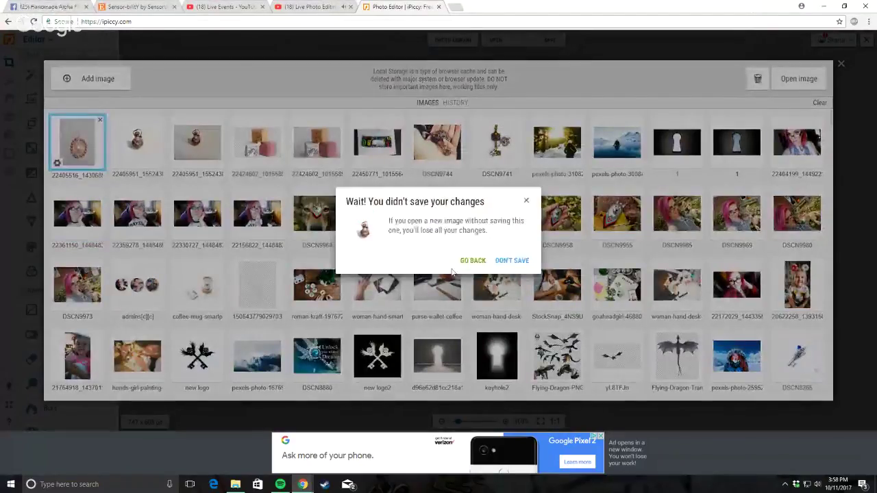
{"action": "left_click", "coordinate": [510, 260]}
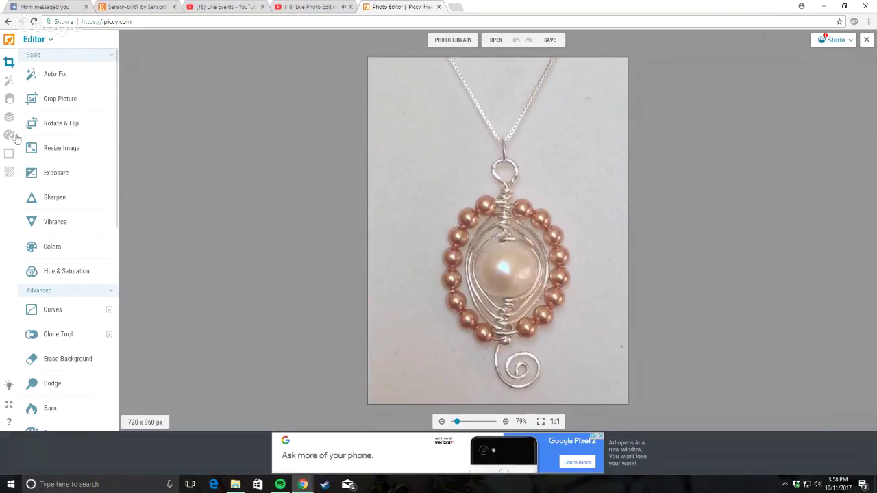
Step: Set Highlights to 25 in the Exposure adjustment to brighten the pearl pendant photo
{"action": "left_click", "coordinate": [51, 173]}
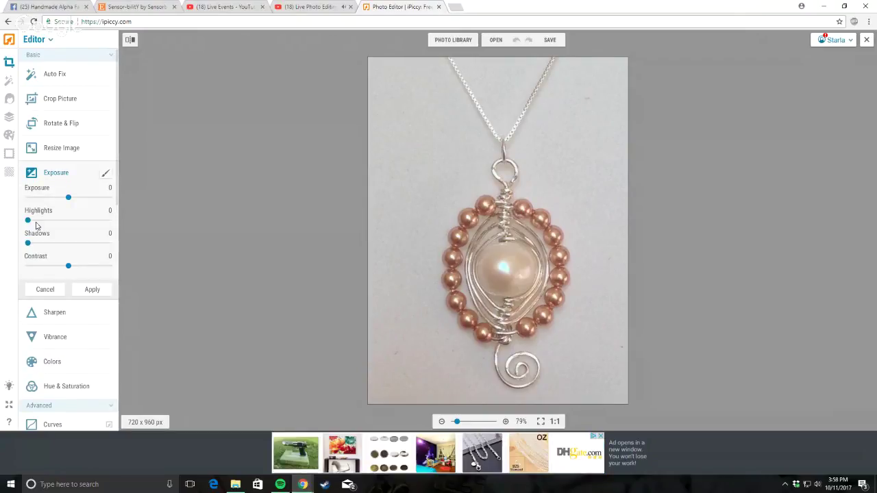
{"action": "left_click_drag", "start_coordinate": [28, 220], "coordinate": [48, 221]}
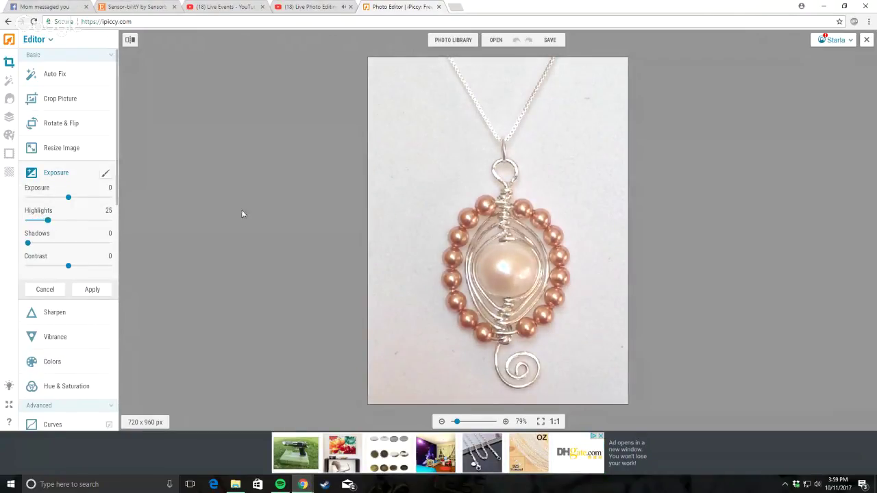
{"action": "scroll", "coordinate": [528, 178], "scroll_direction": "up", "scroll_amount": 2}
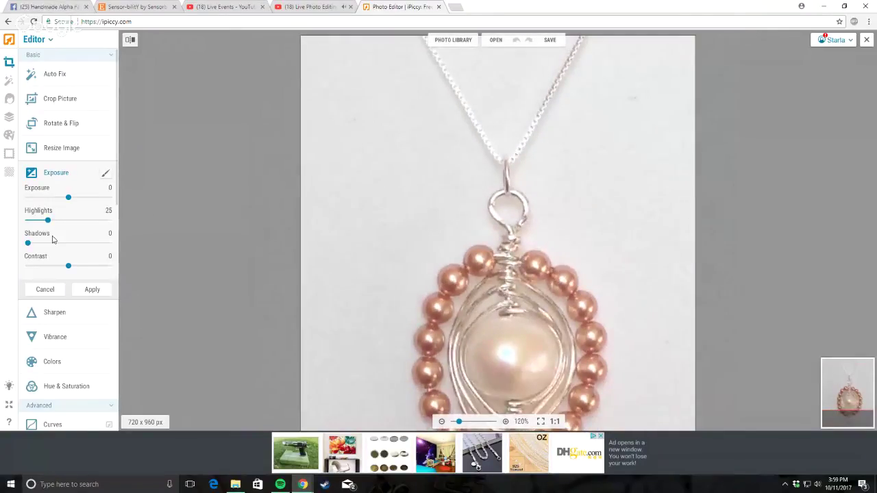
Step: Set the Exposure highlights to 20 and apply the adjustment to the pendant photo
{"action": "mouse_move", "coordinate": [47, 220]}
{"action": "left_mouse_down"}
{"action": "mouse_move", "coordinate": [84, 221]}
{"action": "mouse_move", "coordinate": [46, 220]}
{"action": "left_mouse_up"}
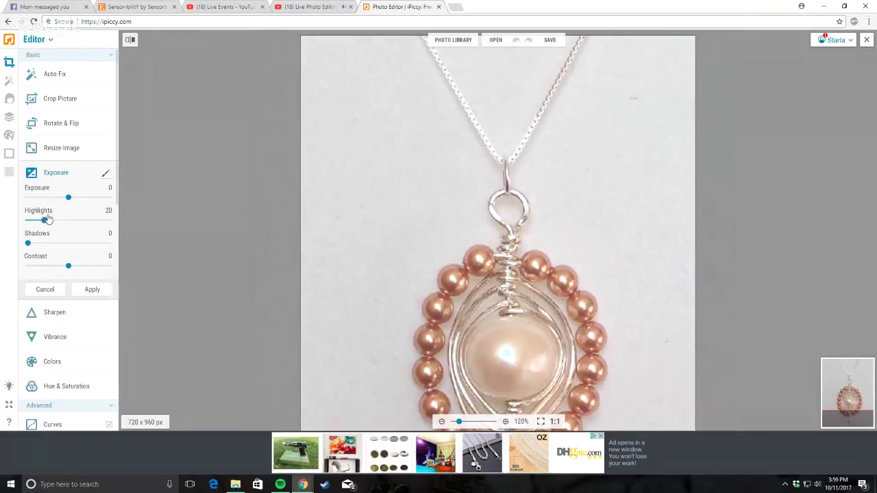
{"action": "scroll", "coordinate": [504, 275], "scroll_direction": "down", "scroll_amount": 3}
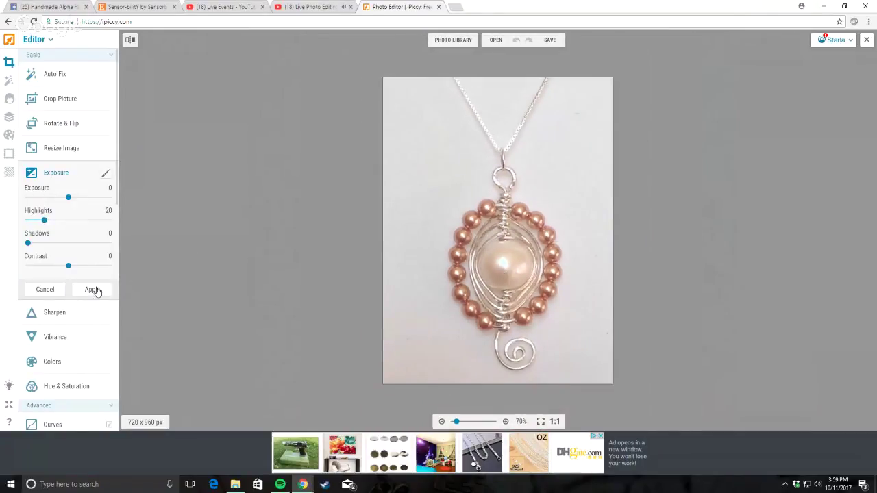
{"action": "left_click", "coordinate": [94, 290]}
Step: Start another Exposure adjustment with raised highlights and turn on Reverse effect in its effect mask
{"action": "left_click", "coordinate": [55, 174]}
{"action": "left_click_drag", "start_coordinate": [27, 222], "coordinate": [52, 222]}
{"action": "left_click", "coordinate": [107, 175]}
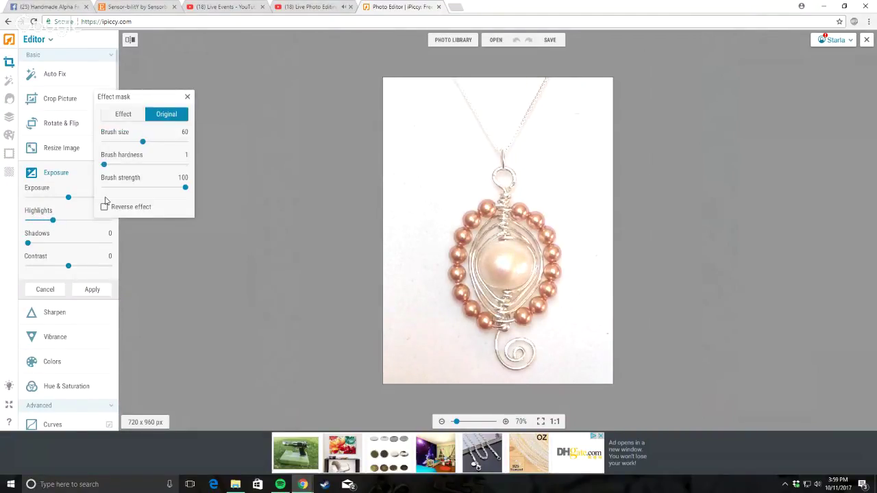
{"action": "left_click", "coordinate": [104, 206]}
Step: Brush the highlights effect over the background surrounding the pendant using the size 60 brush
{"action": "mouse_move", "coordinate": [397, 94]}
{"action": "left_mouse_down"}
{"action": "mouse_move", "coordinate": [401, 140]}
{"action": "mouse_move", "coordinate": [429, 114]}
{"action": "mouse_move", "coordinate": [405, 92]}
{"action": "mouse_move", "coordinate": [442, 122]}
{"action": "mouse_move", "coordinate": [426, 115]}
{"action": "mouse_move", "coordinate": [344, 272]}
{"action": "mouse_move", "coordinate": [396, 155]}
{"action": "mouse_move", "coordinate": [334, 179]}
{"action": "mouse_move", "coordinate": [332, 365]}
{"action": "mouse_move", "coordinate": [362, 326]}
{"action": "mouse_move", "coordinate": [379, 271]}
{"action": "mouse_move", "coordinate": [358, 321]}
{"action": "mouse_move", "coordinate": [350, 312]}
{"action": "mouse_move", "coordinate": [393, 371]}
{"action": "mouse_move", "coordinate": [389, 321]}
{"action": "mouse_move", "coordinate": [403, 312]}
{"action": "mouse_move", "coordinate": [463, 379]}
{"action": "mouse_move", "coordinate": [488, 391]}
{"action": "mouse_move", "coordinate": [476, 372]}
{"action": "mouse_move", "coordinate": [552, 384]}
{"action": "mouse_move", "coordinate": [619, 342]}
{"action": "mouse_move", "coordinate": [576, 324]}
{"action": "mouse_move", "coordinate": [584, 152]}
{"action": "mouse_move", "coordinate": [600, 174]}
{"action": "mouse_move", "coordinate": [602, 157]}
{"action": "mouse_move", "coordinate": [571, 134]}
{"action": "mouse_move", "coordinate": [569, 108]}
{"action": "mouse_move", "coordinate": [540, 189]}
{"action": "mouse_move", "coordinate": [563, 219]}
{"action": "mouse_move", "coordinate": [586, 307]}
{"action": "mouse_move", "coordinate": [551, 357]}
{"action": "left_mouse_up"}
{"action": "scroll", "coordinate": [425, 127], "scroll_direction": "up", "scroll_amount": 2}
{"action": "scroll", "coordinate": [353, 316], "scroll_direction": "down", "scroll_amount": 2}
{"action": "mouse_move", "coordinate": [439, 356]}
{"action": "left_mouse_down"}
{"action": "mouse_move", "coordinate": [449, 209]}
{"action": "mouse_move", "coordinate": [431, 269]}
{"action": "mouse_move", "coordinate": [444, 184]}
{"action": "mouse_move", "coordinate": [460, 189]}
{"action": "mouse_move", "coordinate": [458, 155]}
{"action": "mouse_move", "coordinate": [420, 85]}
{"action": "mouse_move", "coordinate": [458, 69]}
{"action": "mouse_move", "coordinate": [474, 74]}
{"action": "mouse_move", "coordinate": [493, 100]}
{"action": "mouse_move", "coordinate": [527, 77]}
{"action": "mouse_move", "coordinate": [538, 80]}
{"action": "mouse_move", "coordinate": [521, 84]}
{"action": "mouse_move", "coordinate": [508, 124]}
{"action": "mouse_move", "coordinate": [527, 118]}
{"action": "mouse_move", "coordinate": [552, 128]}
{"action": "mouse_move", "coordinate": [525, 164]}
{"action": "mouse_move", "coordinate": [582, 192]}
{"action": "mouse_move", "coordinate": [570, 180]}
{"action": "mouse_move", "coordinate": [501, 161]}
{"action": "mouse_move", "coordinate": [315, 198]}
{"action": "mouse_move", "coordinate": [394, 199]}
{"action": "mouse_move", "coordinate": [475, 178]}
{"action": "mouse_move", "coordinate": [465, 144]}
{"action": "mouse_move", "coordinate": [439, 111]}
{"action": "mouse_move", "coordinate": [358, 136]}
{"action": "left_mouse_up"}
Step: Set the mask brush size to 17 and brush the highlights effect onto the background along the necklace chain
{"action": "left_click_drag", "start_coordinate": [142, 141], "coordinate": [114, 142]}
{"action": "scroll", "coordinate": [526, 144], "scroll_direction": "up", "scroll_amount": 6}
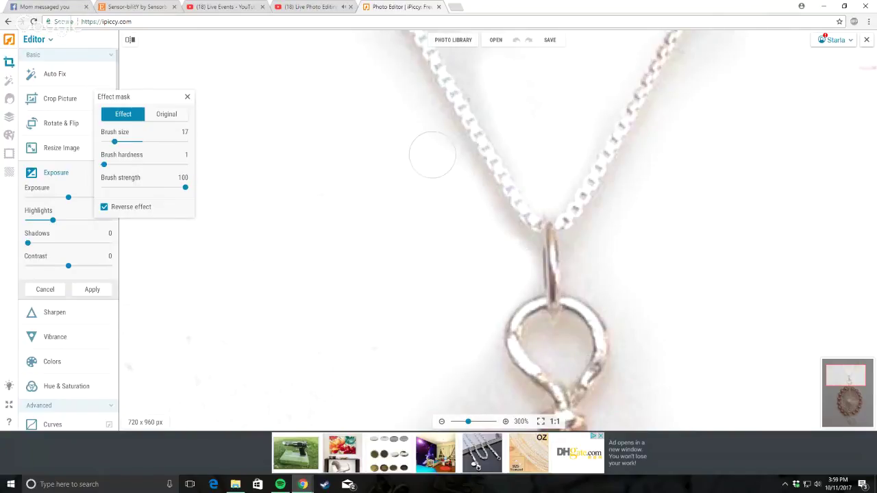
{"action": "scroll", "coordinate": [404, 183], "scroll_direction": "down", "scroll_amount": 3}
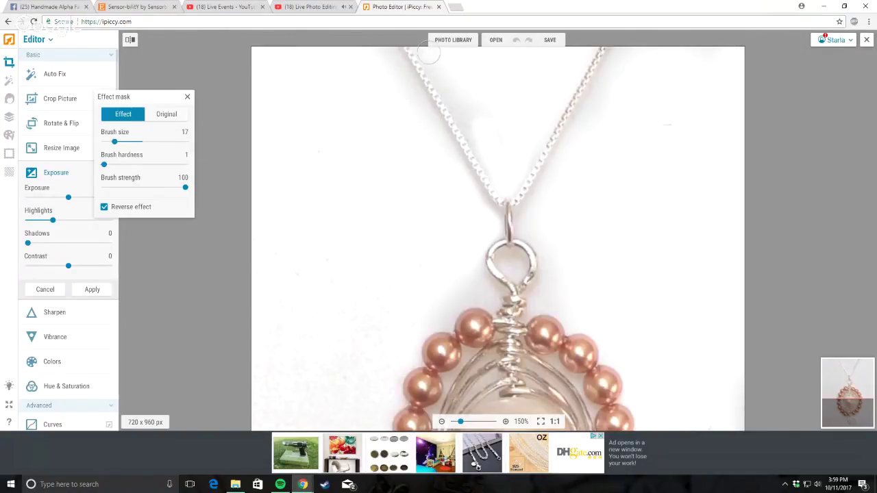
{"action": "mouse_move", "coordinate": [471, 107]}
{"action": "left_mouse_down"}
{"action": "mouse_move", "coordinate": [481, 142]}
{"action": "mouse_move", "coordinate": [433, 60]}
{"action": "mouse_move", "coordinate": [389, 78]}
{"action": "mouse_move", "coordinate": [439, 137]}
{"action": "mouse_move", "coordinate": [464, 232]}
{"action": "left_mouse_up"}
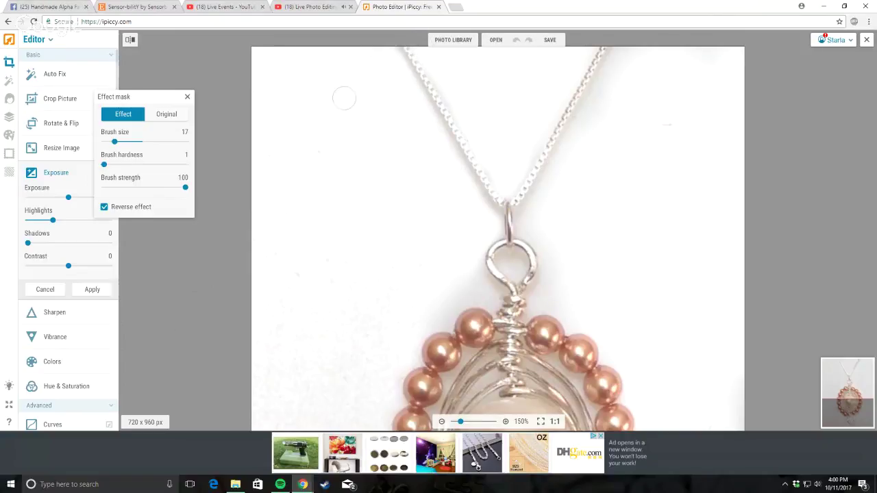
Step: Brush the highlights effect onto the background close around the pendant's top loop and upper beads
{"action": "scroll", "coordinate": [535, 288], "scroll_direction": "up", "scroll_amount": 6}
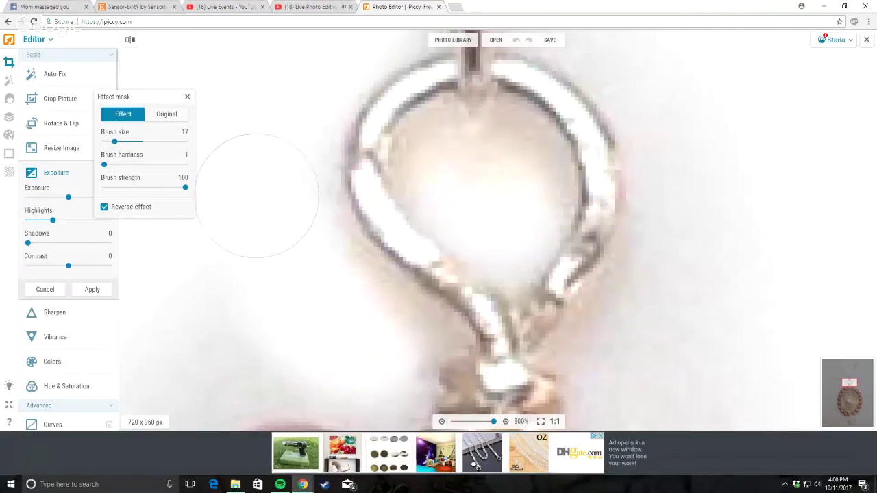
{"action": "scroll", "coordinate": [313, 190], "scroll_direction": "down", "scroll_amount": 4}
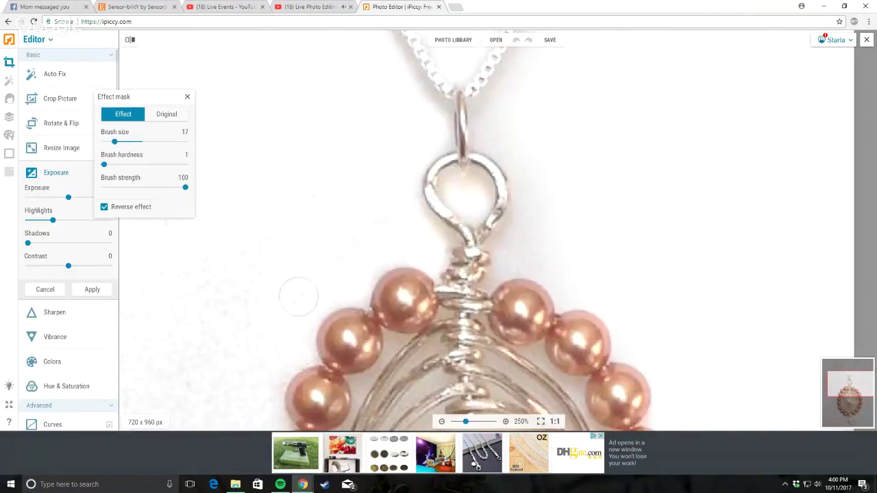
{"action": "scroll", "coordinate": [581, 198], "scroll_direction": "up", "scroll_amount": 5}
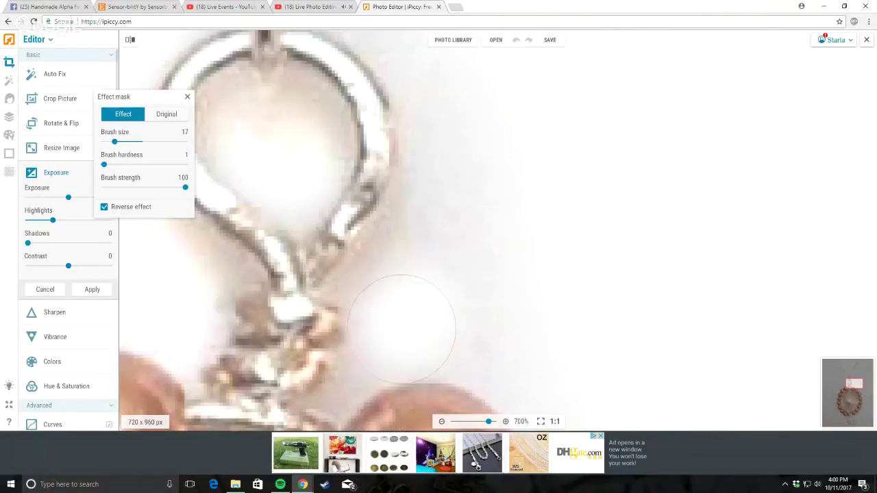
{"action": "scroll", "coordinate": [439, 172], "scroll_direction": "up", "scroll_amount": 2}
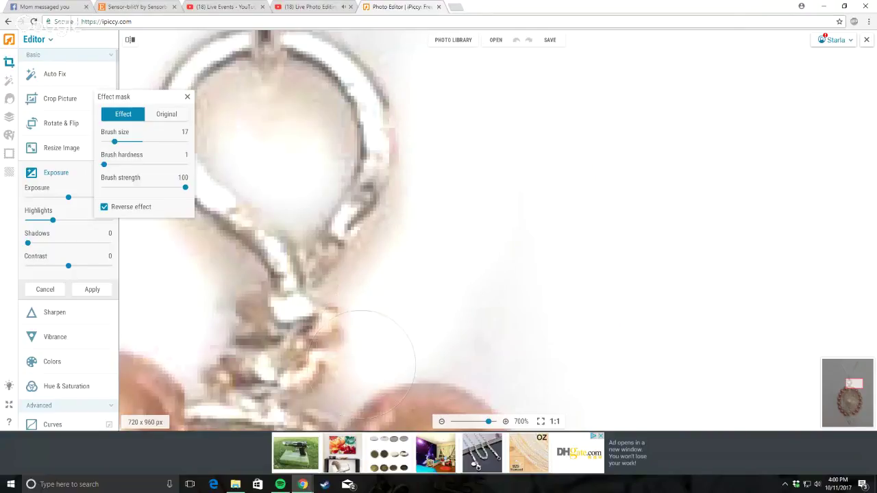
{"action": "scroll", "coordinate": [549, 305], "scroll_direction": "down", "scroll_amount": 5}
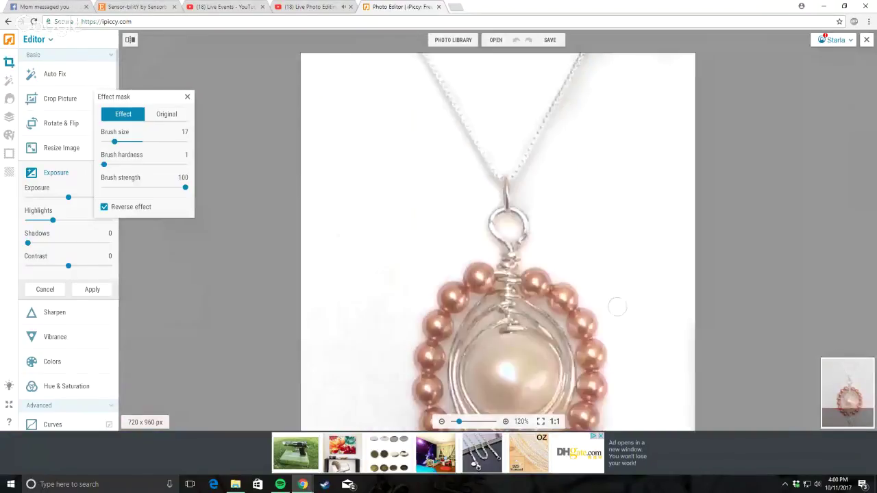
{"action": "scroll", "coordinate": [593, 311], "scroll_direction": "up", "scroll_amount": 5}
{"action": "scroll", "coordinate": [593, 311], "scroll_direction": "down", "scroll_amount": 6}
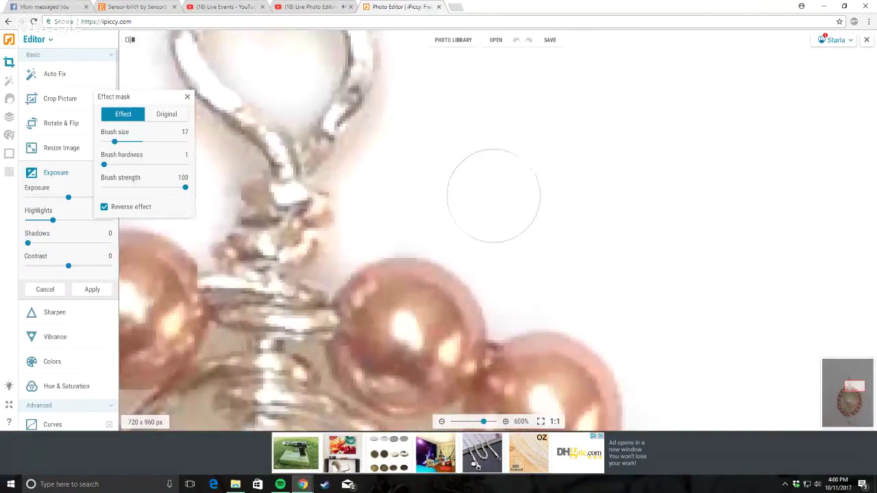
{"action": "scroll", "coordinate": [442, 295], "scroll_direction": "up", "scroll_amount": 3}
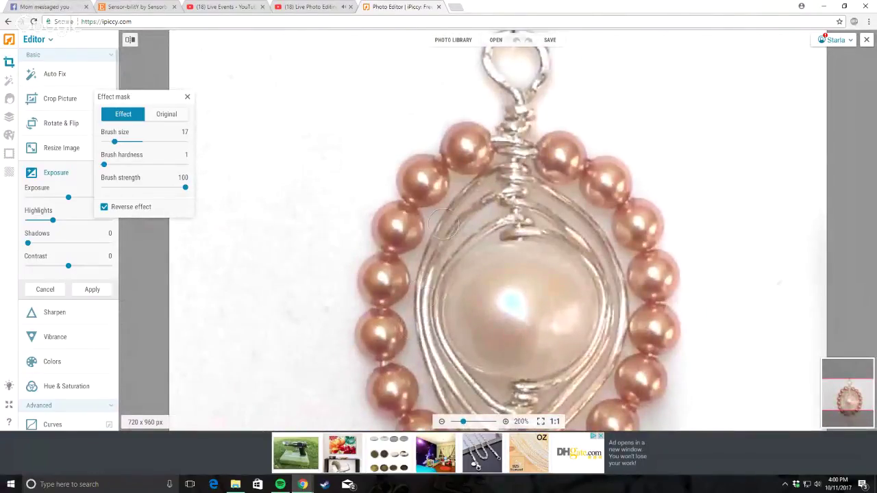
Step: Brush the highlights effect along the silver wires inside the bead frame, around the central pearl
{"action": "mouse_move", "coordinate": [444, 224]}
{"action": "left_mouse_down"}
{"action": "mouse_move", "coordinate": [455, 199]}
{"action": "mouse_move", "coordinate": [486, 179]}
{"action": "mouse_move", "coordinate": [490, 220]}
{"action": "mouse_move", "coordinate": [447, 248]}
{"action": "mouse_move", "coordinate": [411, 302]}
{"action": "mouse_move", "coordinate": [412, 244]}
{"action": "mouse_move", "coordinate": [423, 288]}
{"action": "mouse_move", "coordinate": [408, 343]}
{"action": "mouse_move", "coordinate": [414, 381]}
{"action": "left_mouse_up"}
{"action": "mouse_move", "coordinate": [525, 186]}
{"action": "left_mouse_down"}
{"action": "mouse_move", "coordinate": [613, 268]}
{"action": "mouse_move", "coordinate": [614, 339]}
{"action": "mouse_move", "coordinate": [605, 334]}
{"action": "left_mouse_up"}
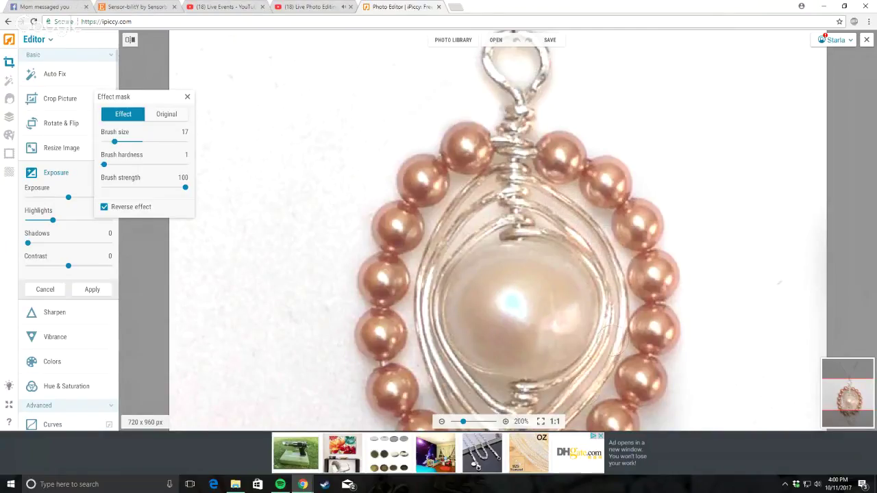
{"action": "scroll", "coordinate": [569, 294], "scroll_direction": "down", "scroll_amount": 3}
{"action": "scroll", "coordinate": [569, 294], "scroll_direction": "up", "scroll_amount": 5}
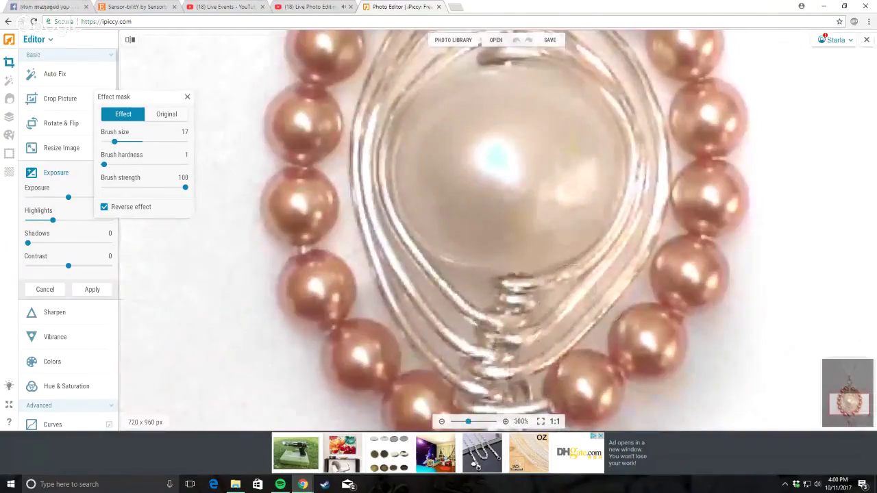
{"action": "mouse_move", "coordinate": [548, 295]}
{"action": "left_mouse_down"}
{"action": "mouse_move", "coordinate": [549, 343]}
{"action": "mouse_move", "coordinate": [531, 383]}
{"action": "mouse_move", "coordinate": [641, 277]}
{"action": "mouse_move", "coordinate": [668, 223]}
{"action": "left_mouse_up"}
{"action": "mouse_move", "coordinate": [592, 341]}
{"action": "left_mouse_down"}
{"action": "mouse_move", "coordinate": [573, 330]}
{"action": "mouse_move", "coordinate": [492, 310]}
{"action": "mouse_move", "coordinate": [448, 286]}
{"action": "mouse_move", "coordinate": [427, 331]}
{"action": "mouse_move", "coordinate": [386, 310]}
{"action": "mouse_move", "coordinate": [352, 242]}
{"action": "mouse_move", "coordinate": [350, 200]}
{"action": "mouse_move", "coordinate": [368, 133]}
{"action": "left_mouse_up"}
{"action": "scroll", "coordinate": [369, 133], "scroll_direction": "down", "scroll_amount": 5}
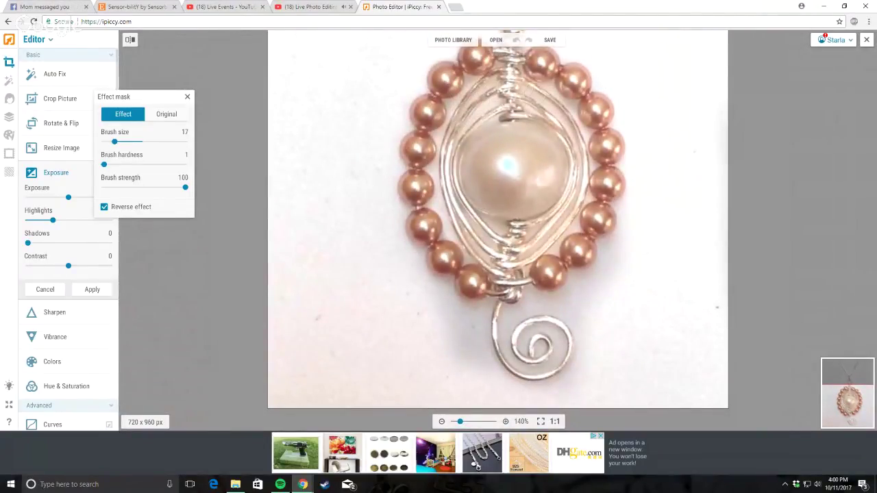
{"action": "left_click_drag", "start_coordinate": [541, 73], "coordinate": [565, 104]}
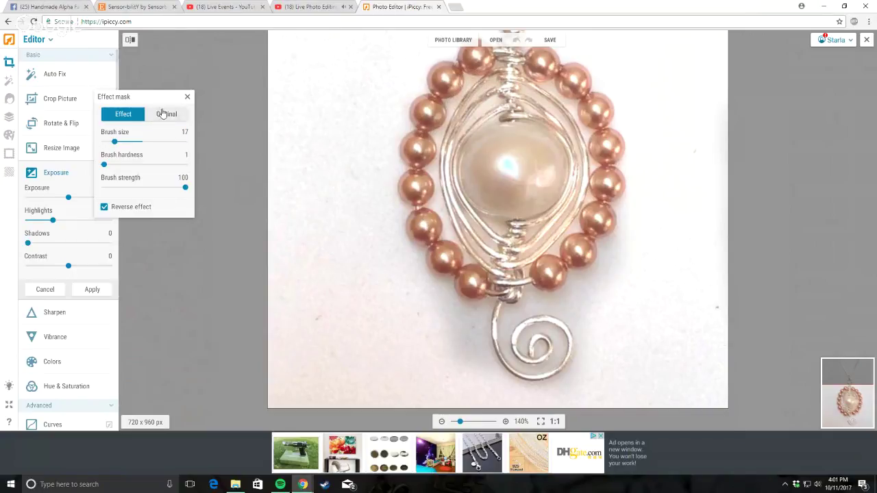
Step: Set the mask brush size to 6 and restore the original exposure on the wire wrap above the central pearl
{"action": "left_click_drag", "start_coordinate": [110, 143], "coordinate": [107, 142]}
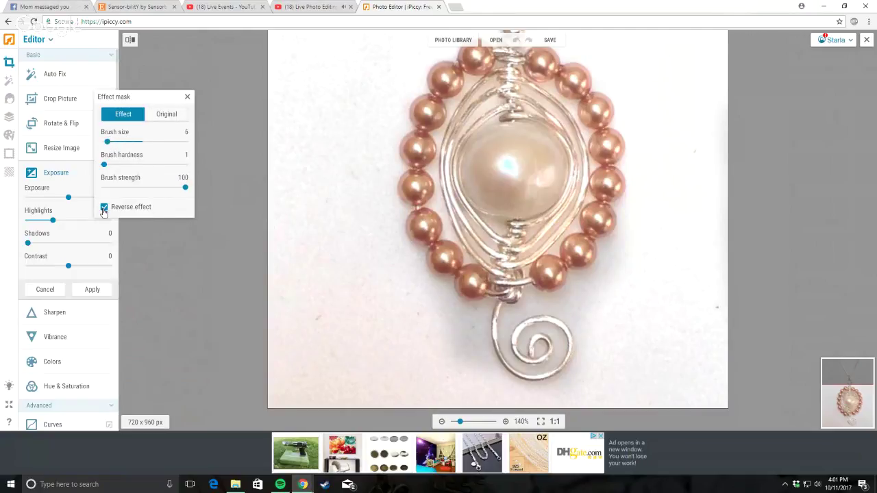
{"action": "left_click", "coordinate": [166, 114]}
{"action": "left_click", "coordinate": [168, 115]}
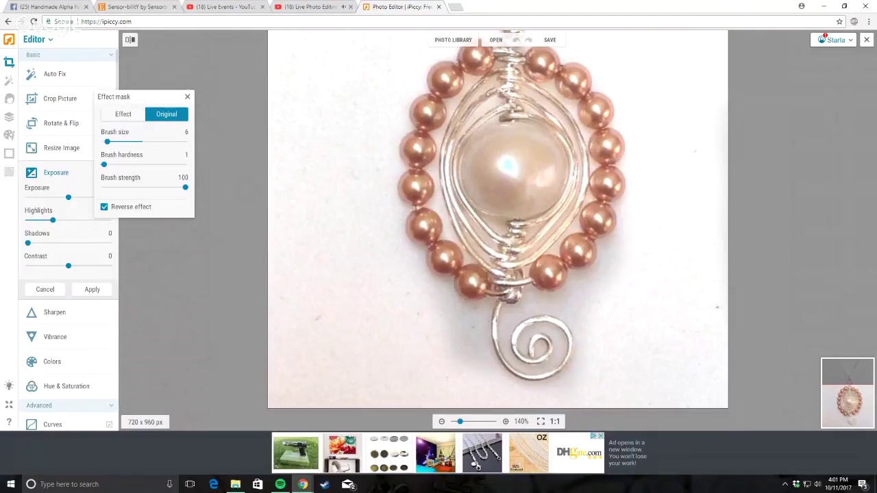
{"action": "scroll", "coordinate": [555, 81], "scroll_direction": "up", "scroll_amount": 5}
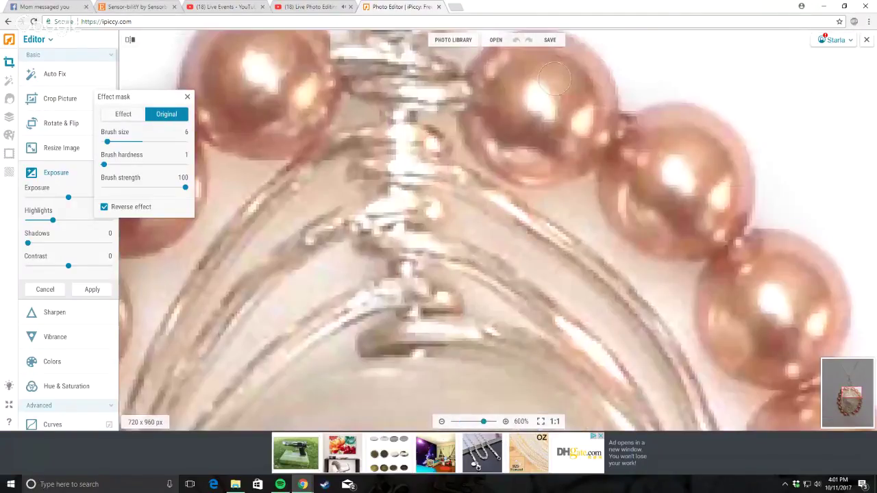
{"action": "scroll", "coordinate": [555, 81], "scroll_direction": "up", "scroll_amount": 2}
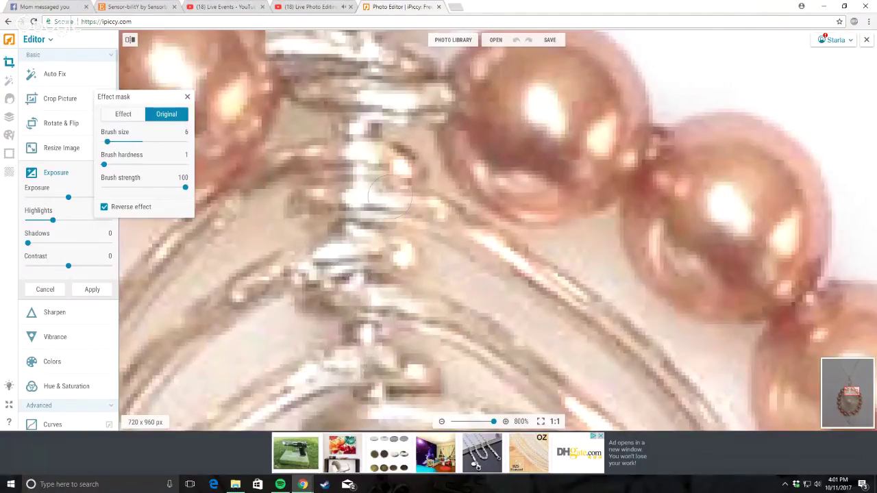
{"action": "scroll", "coordinate": [390, 194], "scroll_direction": "down", "scroll_amount": 7}
{"action": "scroll", "coordinate": [389, 194], "scroll_direction": "down", "scroll_amount": 4}
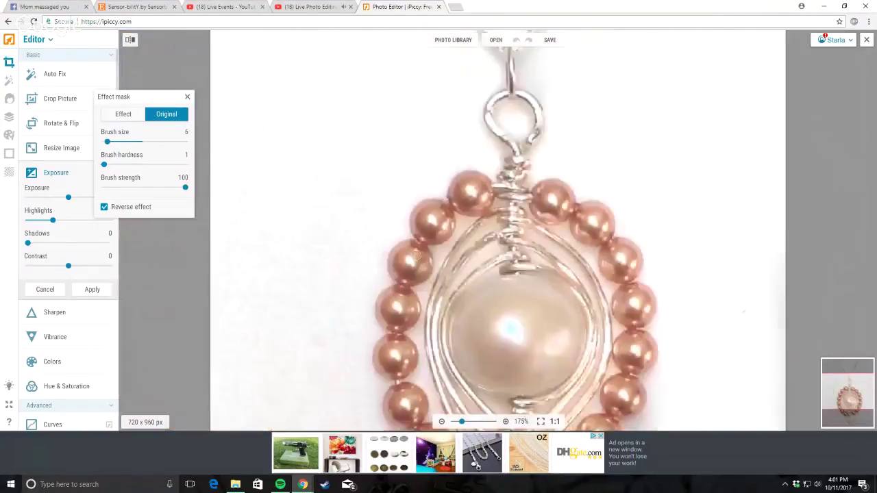
Step: Touch up the wire wrap below the central pearl with the size 6 Original brush
{"action": "scroll", "coordinate": [416, 255], "scroll_direction": "down", "scroll_amount": 3}
{"action": "scroll", "coordinate": [482, 294], "scroll_direction": "up", "scroll_amount": 8}
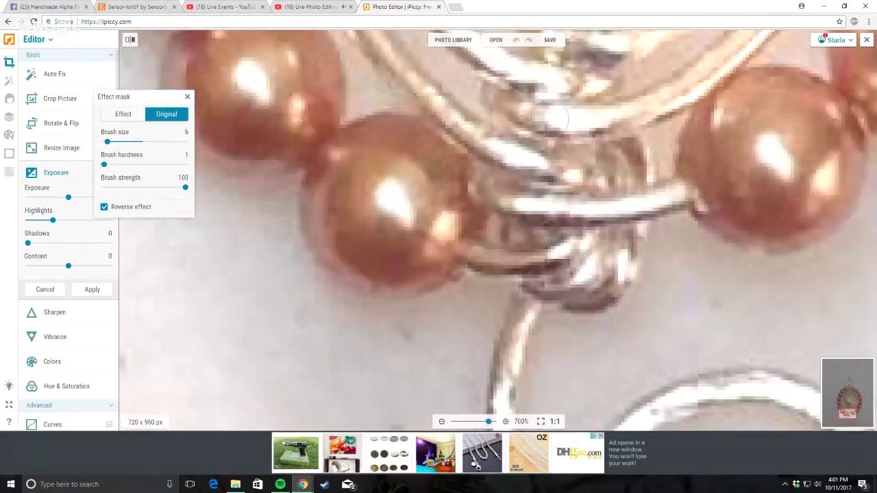
{"action": "scroll", "coordinate": [528, 101], "scroll_direction": "down", "scroll_amount": 4}
{"action": "scroll", "coordinate": [538, 119], "scroll_direction": "up", "scroll_amount": 3}
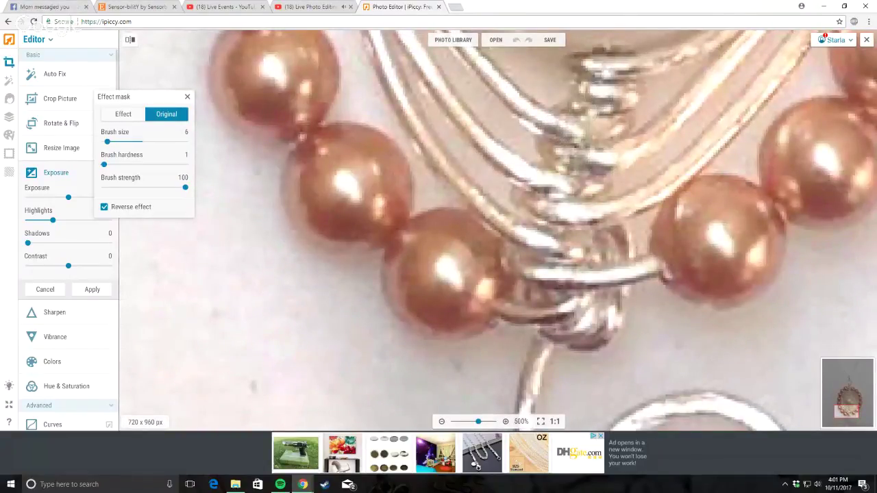
{"action": "scroll", "coordinate": [655, 75], "scroll_direction": "down", "scroll_amount": 5}
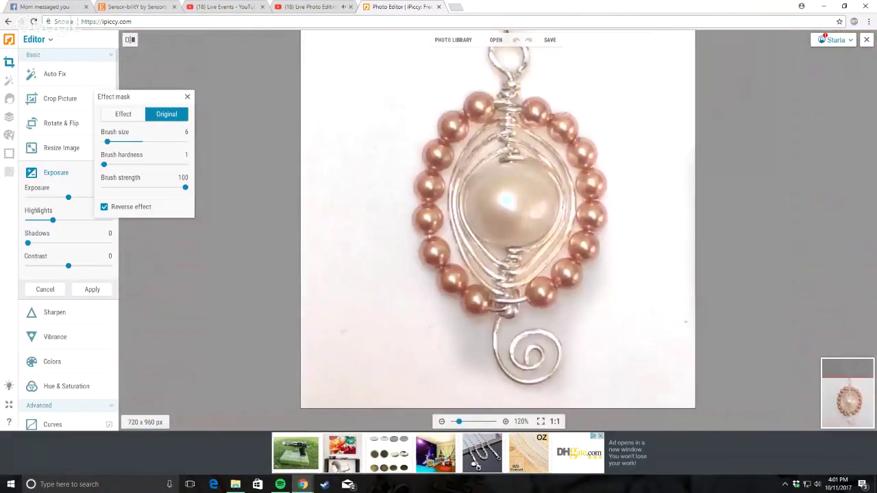
{"action": "scroll", "coordinate": [439, 216], "scroll_direction": "up", "scroll_amount": 4}
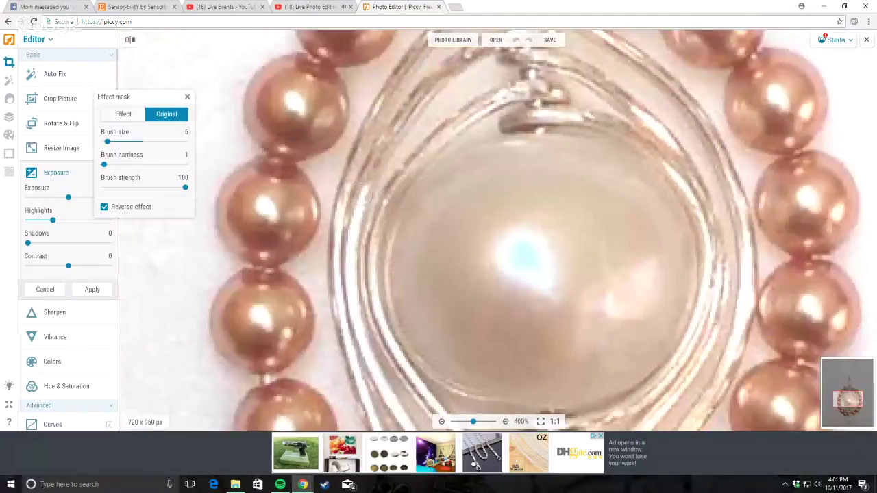
Step: Restore the original exposure on the curved wires along the left side of the central pearl
{"action": "mouse_move", "coordinate": [362, 195]}
{"action": "left_mouse_down"}
{"action": "mouse_move", "coordinate": [355, 301]}
{"action": "mouse_move", "coordinate": [366, 363]}
{"action": "mouse_move", "coordinate": [366, 293]}
{"action": "left_mouse_up"}
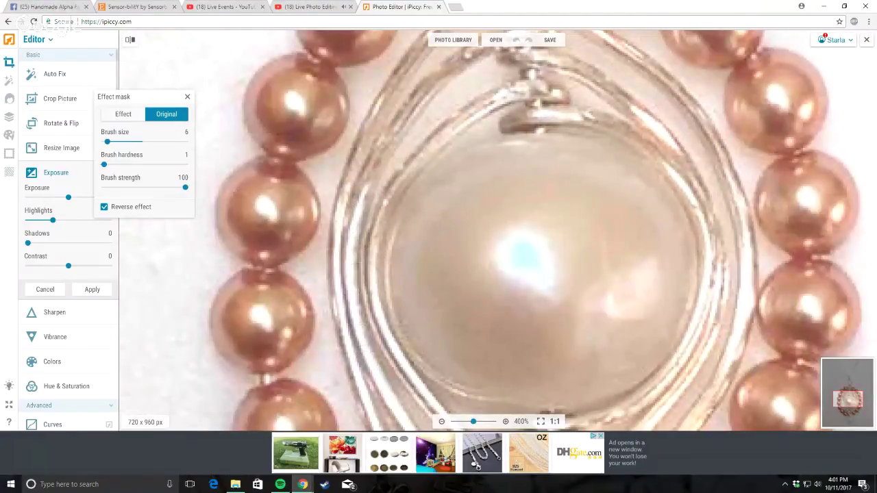
{"action": "left_click_drag", "start_coordinate": [363, 189], "coordinate": [383, 152]}
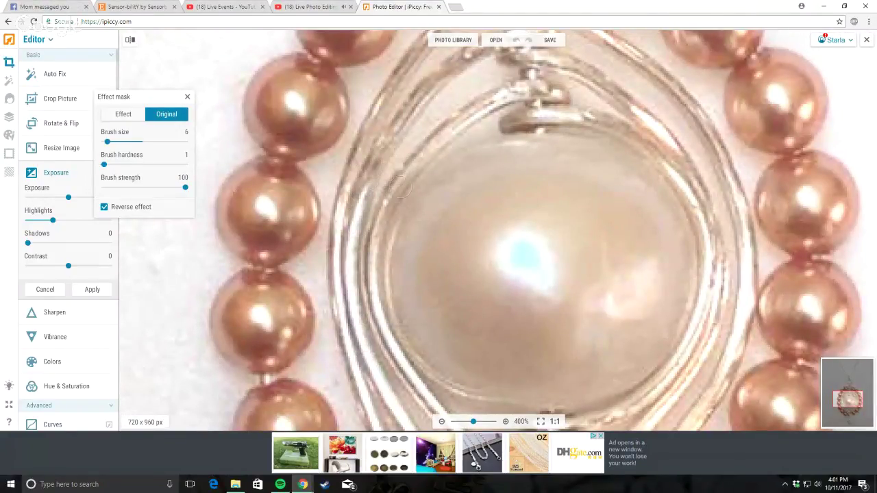
{"action": "left_click_drag", "start_coordinate": [402, 188], "coordinate": [381, 284]}
{"action": "scroll", "coordinate": [420, 302], "scroll_direction": "down", "scroll_amount": 5}
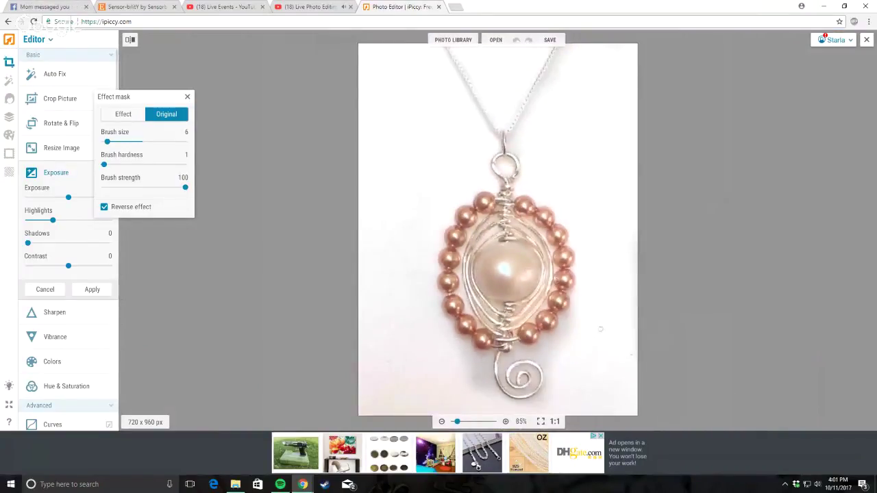
Step: Restore the original exposure on the gap between the right-hand curved wires and the beads
{"action": "scroll", "coordinate": [581, 351], "scroll_direction": "up", "scroll_amount": 6}
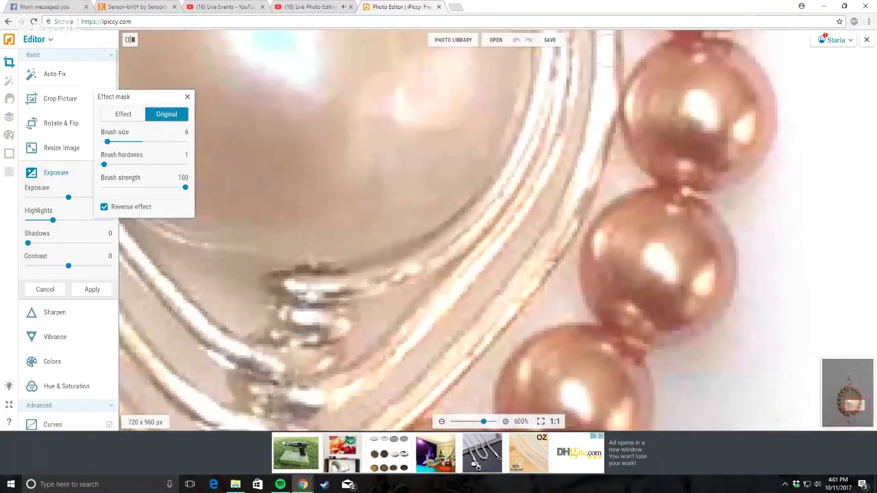
{"action": "mouse_move", "coordinate": [608, 52]}
{"action": "left_mouse_down"}
{"action": "mouse_move", "coordinate": [579, 199]}
{"action": "mouse_move", "coordinate": [554, 242]}
{"action": "left_mouse_up"}
{"action": "scroll", "coordinate": [553, 241], "scroll_direction": "down", "scroll_amount": 4}
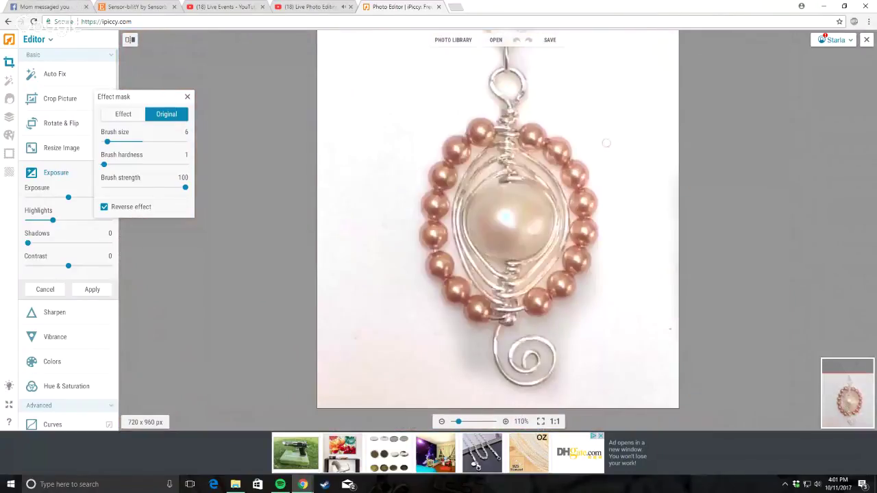
{"action": "scroll", "coordinate": [617, 206], "scroll_direction": "up", "scroll_amount": 3}
{"action": "left_click_drag", "start_coordinate": [610, 229], "coordinate": [617, 258]}
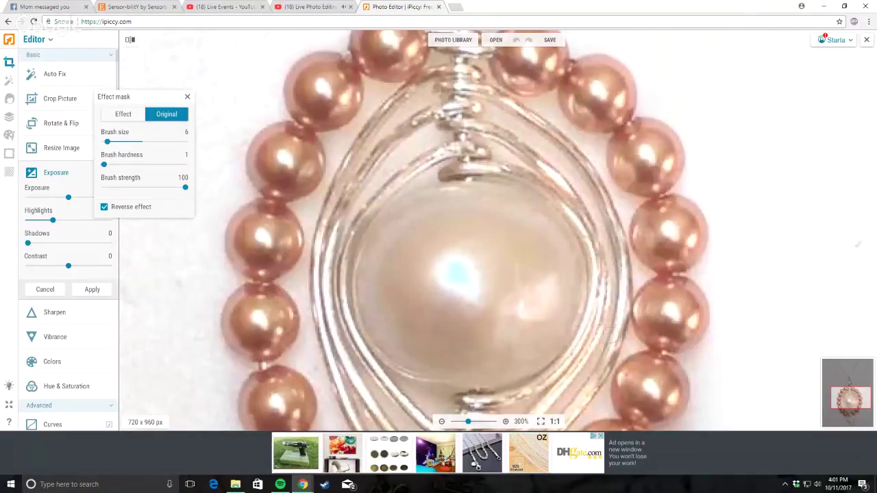
Step: Switch the mask brush to Effect and brighten the curved wires to the right of the central pearl
{"action": "left_click", "coordinate": [123, 114]}
{"action": "scroll", "coordinate": [482, 145], "scroll_direction": "up", "scroll_amount": 5}
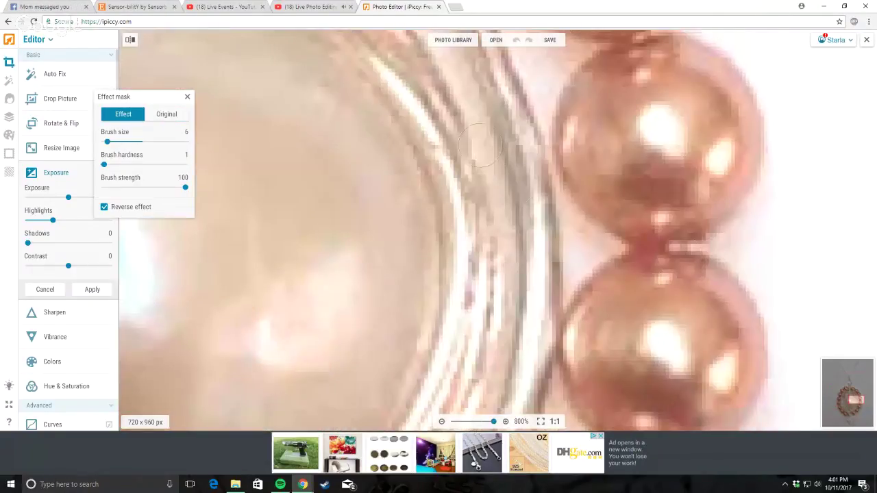
{"action": "left_click_drag", "start_coordinate": [482, 143], "coordinate": [487, 182]}
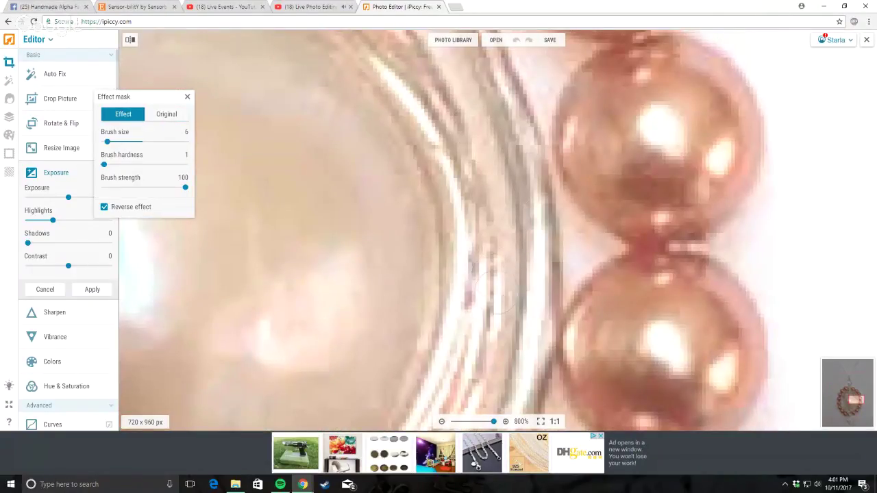
{"action": "scroll", "coordinate": [494, 289], "scroll_direction": "down", "scroll_amount": 10}
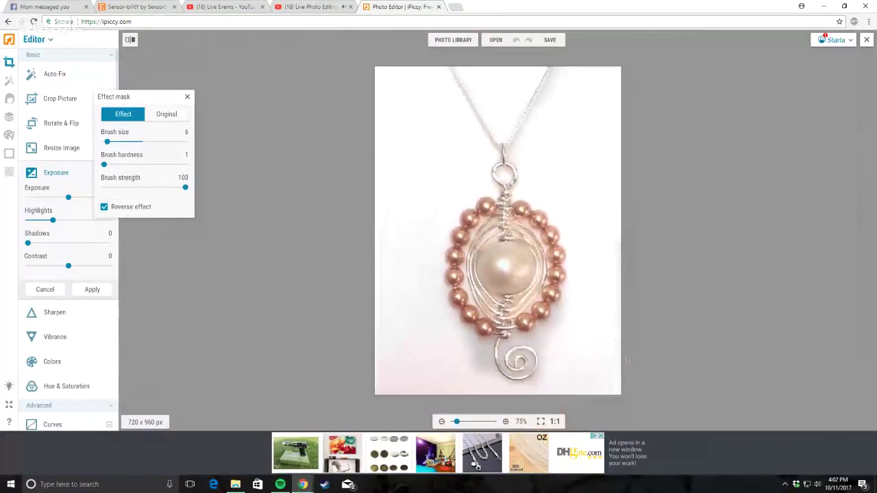
Step: Inspect the whole pendant photo and apply the masked Exposure adjustment
{"action": "scroll", "coordinate": [628, 360], "scroll_direction": "down", "scroll_amount": 2}
{"action": "scroll", "coordinate": [562, 373], "scroll_direction": "up", "scroll_amount": 4}
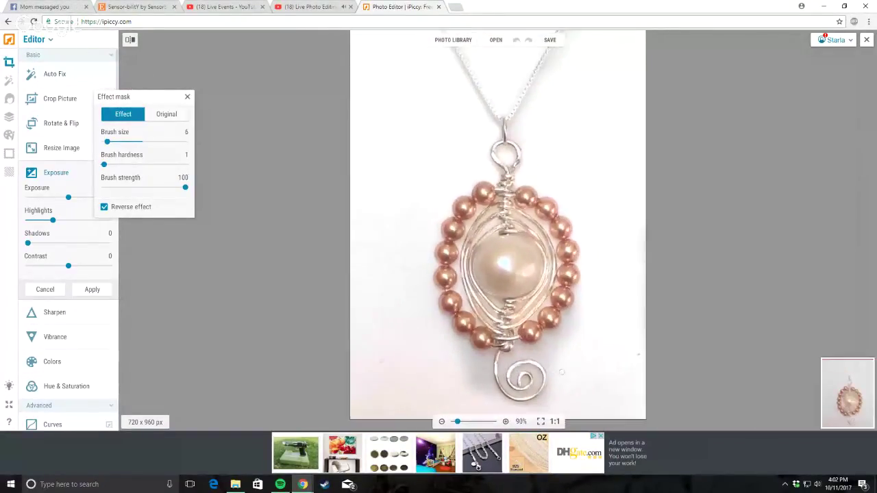
{"action": "scroll", "coordinate": [562, 372], "scroll_direction": "down", "scroll_amount": 1}
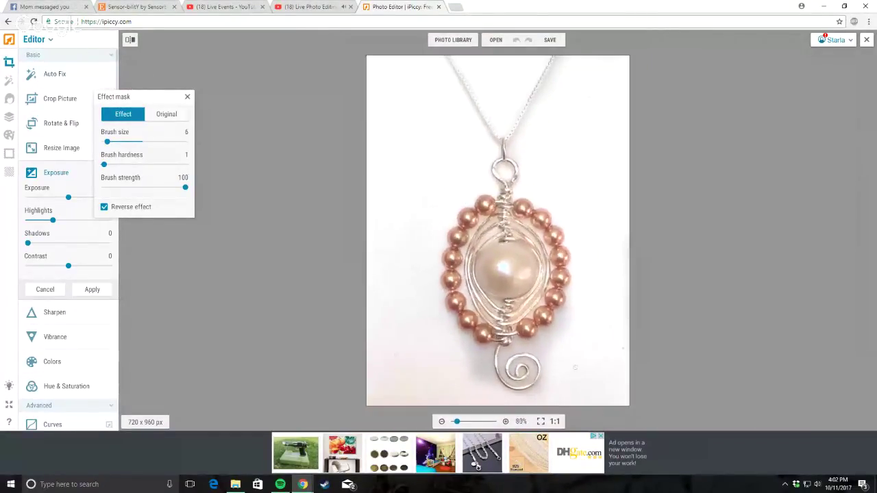
{"action": "left_click", "coordinate": [93, 291]}
{"action": "scroll", "coordinate": [586, 293], "scroll_direction": "down", "scroll_amount": 1}
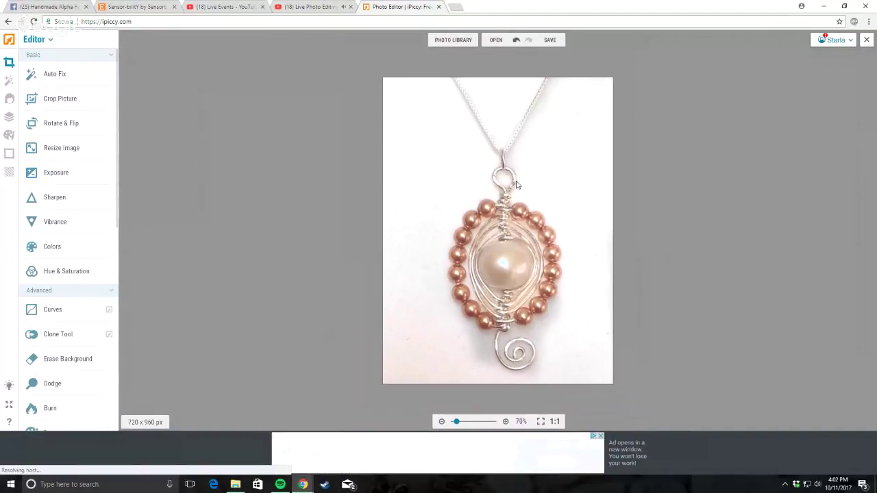
{"action": "scroll", "coordinate": [585, 273], "scroll_direction": "down", "scroll_amount": 1}
{"action": "scroll", "coordinate": [438, 332], "scroll_direction": "up", "scroll_amount": 1}
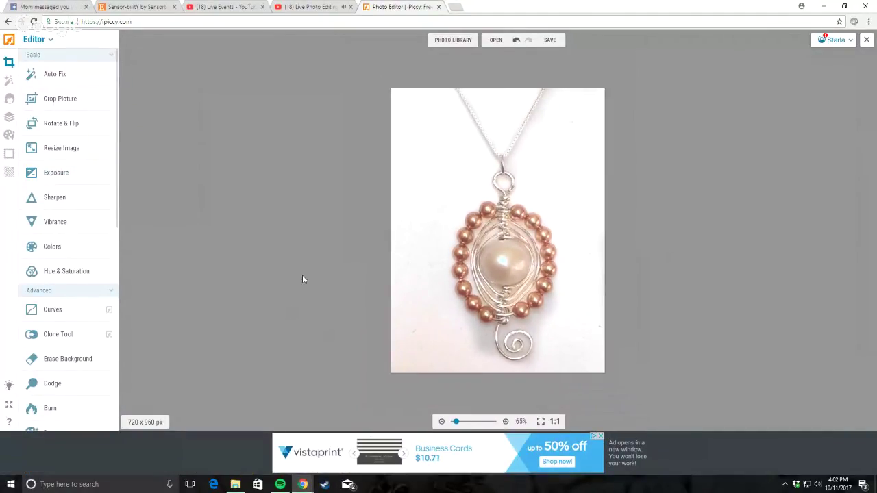
Step: Start a new Exposure adjustment with highlights at 48 and reverse its effect mask
{"action": "left_click", "coordinate": [57, 177]}
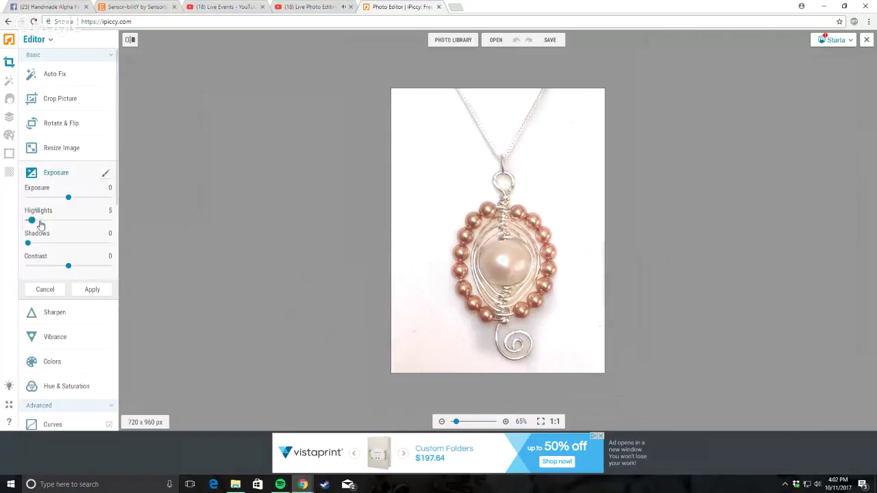
{"action": "left_click_drag", "start_coordinate": [29, 220], "coordinate": [66, 228]}
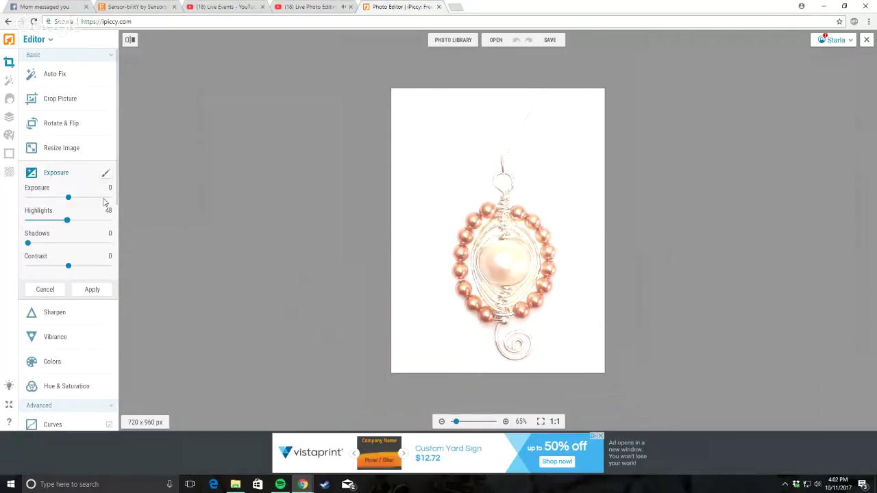
{"action": "left_click", "coordinate": [106, 173]}
{"action": "left_click", "coordinate": [104, 207]}
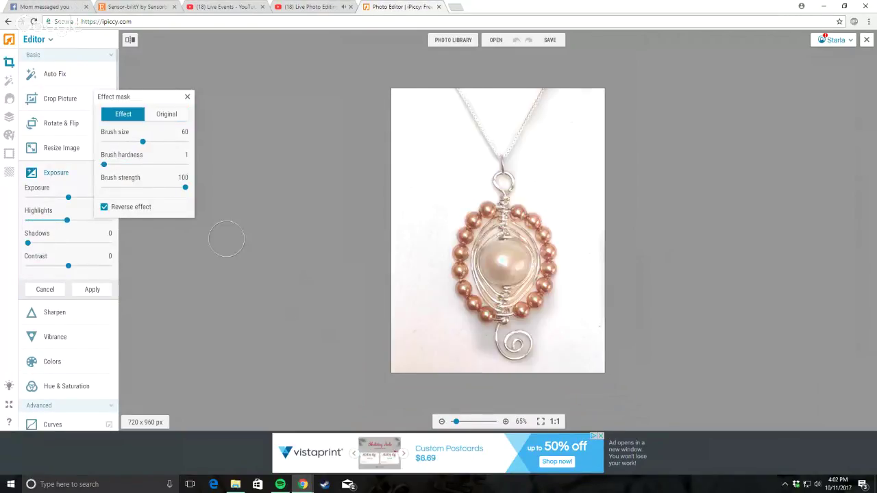
Step: Brighten the background around the chain and pendant with the size 60 Effect brush
{"action": "mouse_move", "coordinate": [443, 375]}
{"action": "left_mouse_down"}
{"action": "mouse_move", "coordinate": [407, 354]}
{"action": "mouse_move", "coordinate": [398, 267]}
{"action": "mouse_move", "coordinate": [433, 324]}
{"action": "mouse_move", "coordinate": [441, 311]}
{"action": "mouse_move", "coordinate": [473, 363]}
{"action": "left_mouse_up"}
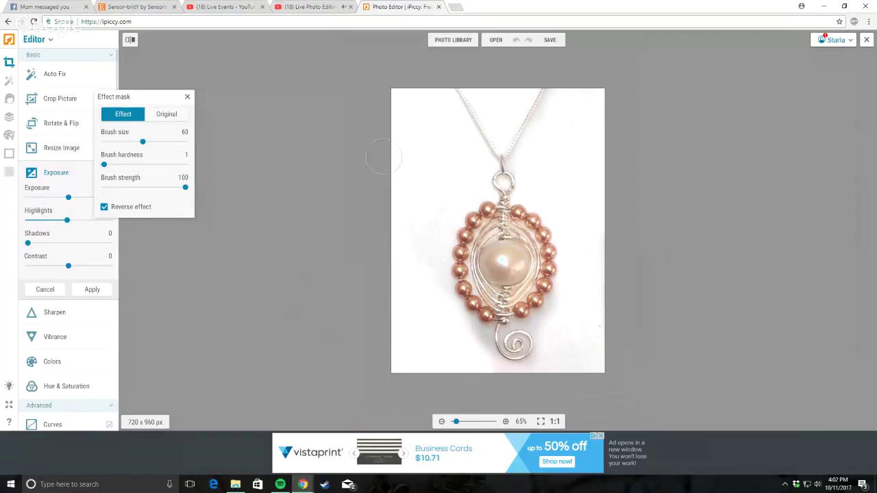
{"action": "scroll", "coordinate": [402, 212], "scroll_direction": "up", "scroll_amount": 3}
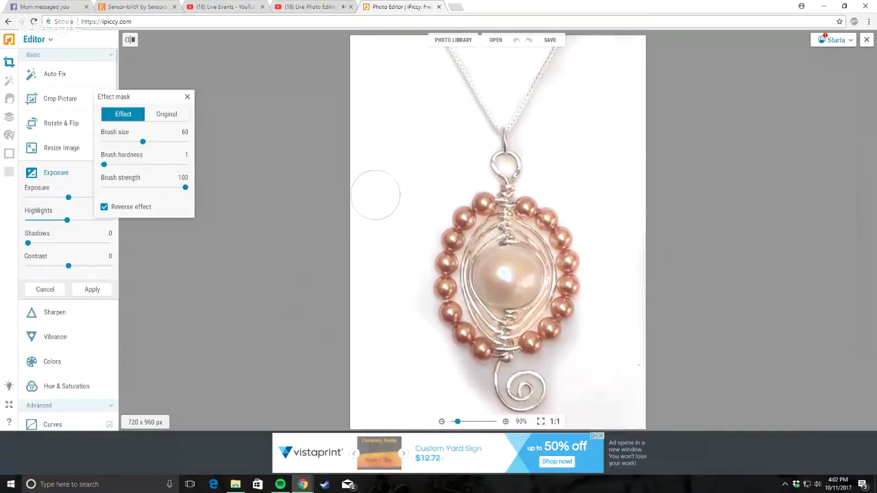
{"action": "scroll", "coordinate": [375, 195], "scroll_direction": "up", "scroll_amount": 3}
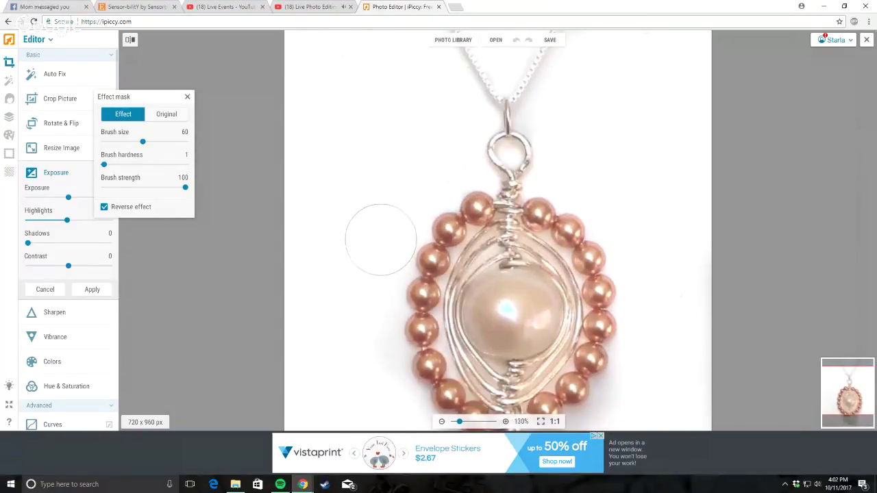
{"action": "scroll", "coordinate": [320, 69], "scroll_direction": "down", "scroll_amount": 6}
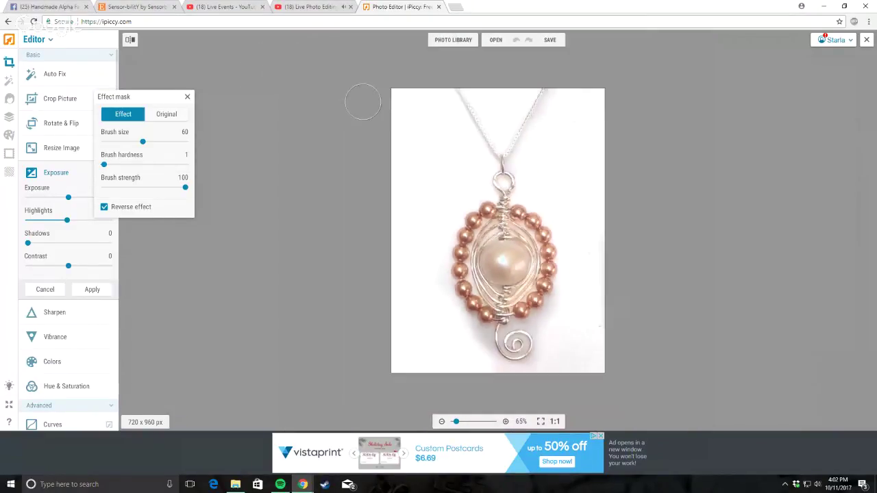
{"action": "scroll", "coordinate": [363, 101], "scroll_direction": "down", "scroll_amount": 1}
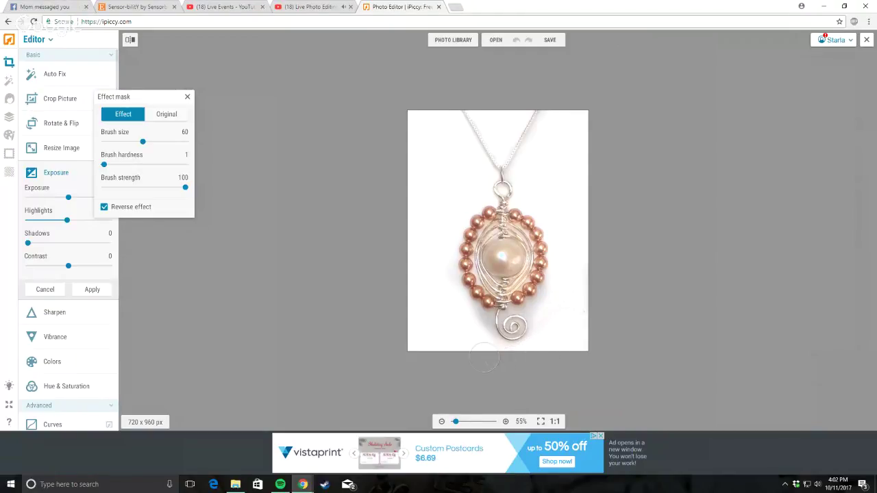
{"action": "scroll", "coordinate": [482, 347], "scroll_direction": "up", "scroll_amount": 3}
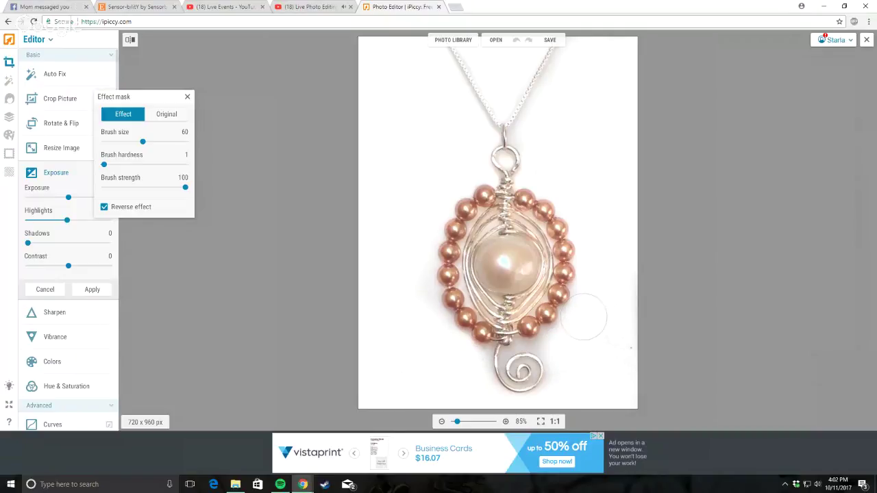
Step: Reduce the Effect brush size to 18 and brighten the background close to the lower beads and the spiral wire
{"action": "left_click_drag", "start_coordinate": [143, 141], "coordinate": [114, 144]}
{"action": "scroll", "coordinate": [608, 342], "scroll_direction": "up", "scroll_amount": 8}
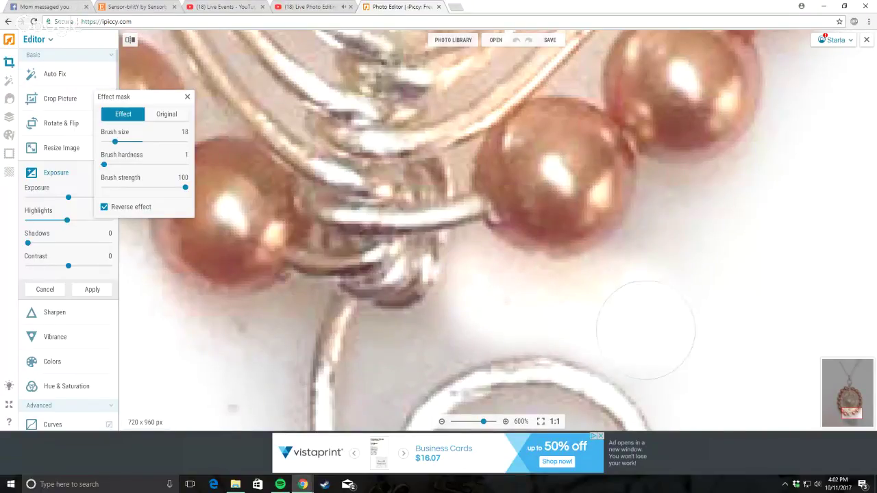
{"action": "scroll", "coordinate": [709, 315], "scroll_direction": "down", "scroll_amount": 5}
{"action": "scroll", "coordinate": [709, 315], "scroll_direction": "down", "scroll_amount": 2}
{"action": "scroll", "coordinate": [399, 252], "scroll_direction": "up", "scroll_amount": 8}
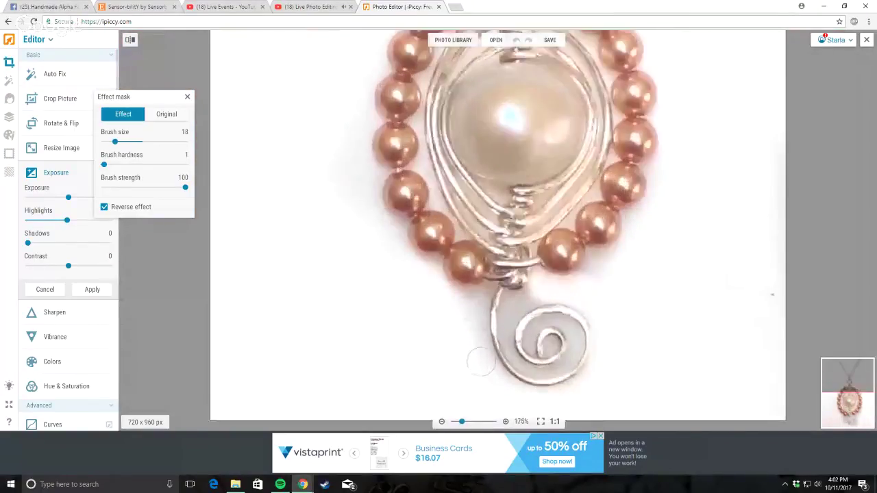
{"action": "mouse_move", "coordinate": [399, 252]}
{"action": "left_mouse_down"}
{"action": "mouse_move", "coordinate": [451, 146]}
{"action": "mouse_move", "coordinate": [605, 203]}
{"action": "mouse_move", "coordinate": [594, 198]}
{"action": "mouse_move", "coordinate": [644, 161]}
{"action": "left_mouse_up"}
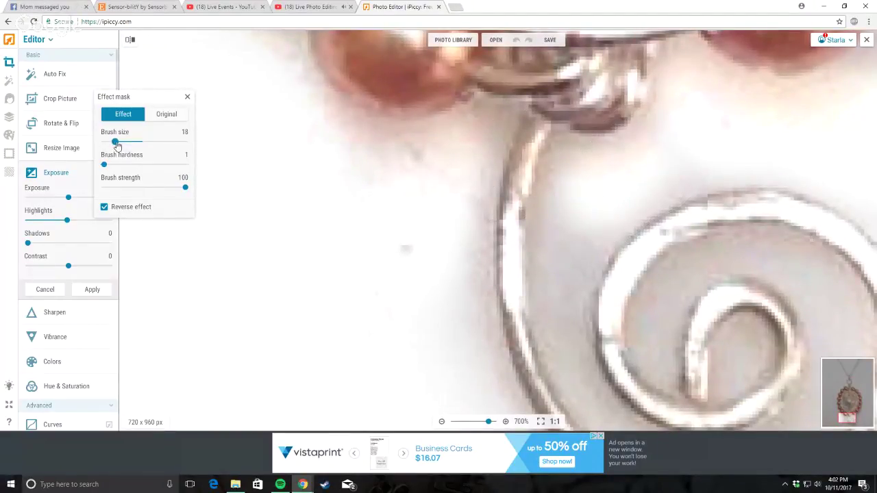
Step: Set the Effect brush size to 8 and brighten the gap between the spiral's stem and its curl
{"action": "left_click_drag", "start_coordinate": [116, 146], "coordinate": [109, 143]}
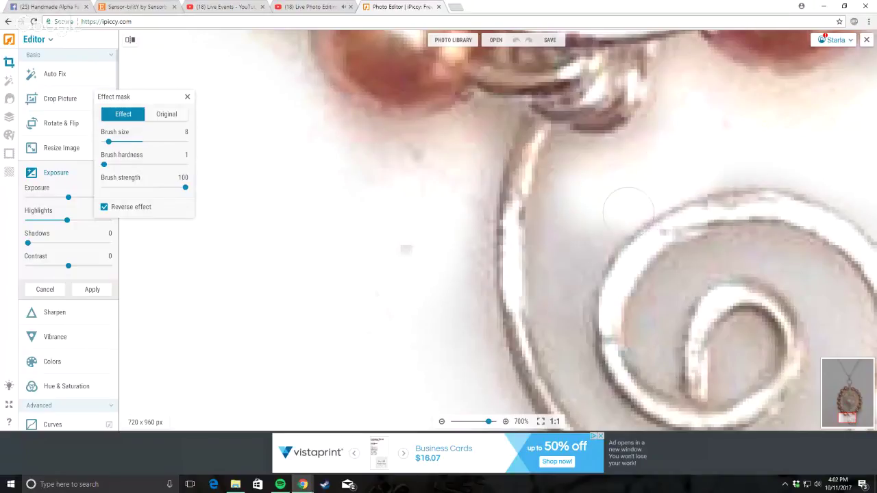
{"action": "mouse_move", "coordinate": [628, 213]}
{"action": "left_mouse_down"}
{"action": "mouse_move", "coordinate": [559, 240]}
{"action": "mouse_move", "coordinate": [562, 278]}
{"action": "mouse_move", "coordinate": [595, 221]}
{"action": "mouse_move", "coordinate": [564, 263]}
{"action": "mouse_move", "coordinate": [558, 246]}
{"action": "mouse_move", "coordinate": [568, 210]}
{"action": "mouse_move", "coordinate": [560, 281]}
{"action": "mouse_move", "coordinate": [572, 355]}
{"action": "mouse_move", "coordinate": [559, 304]}
{"action": "mouse_move", "coordinate": [558, 322]}
{"action": "mouse_move", "coordinate": [450, 304]}
{"action": "mouse_move", "coordinate": [447, 263]}
{"action": "mouse_move", "coordinate": [455, 317]}
{"action": "mouse_move", "coordinate": [479, 142]}
{"action": "mouse_move", "coordinate": [493, 113]}
{"action": "left_mouse_up"}
{"action": "scroll", "coordinate": [623, 271], "scroll_direction": "down", "scroll_amount": 5}
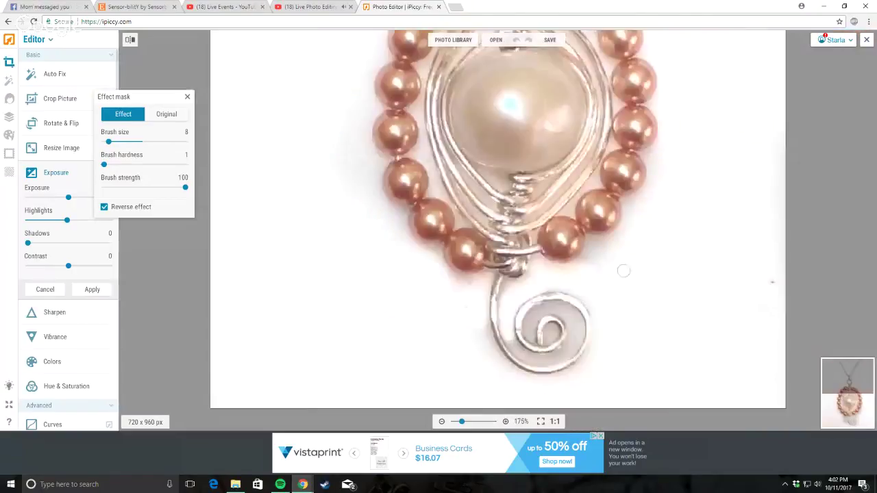
{"action": "scroll", "coordinate": [624, 270], "scroll_direction": "down", "scroll_amount": 2}
Step: Brighten the gray background gaps inside the wire spiral with the size 8 Effect brush
{"action": "scroll", "coordinate": [562, 370], "scroll_direction": "up", "scroll_amount": 6}
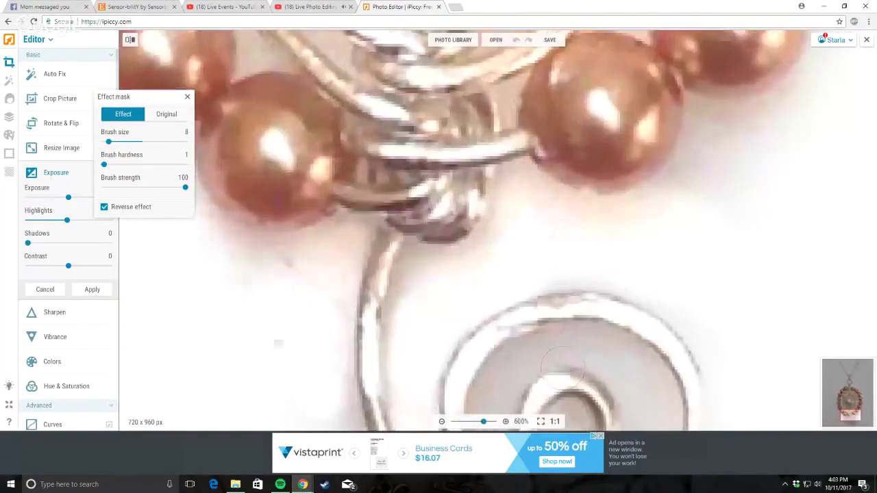
{"action": "scroll", "coordinate": [562, 367], "scroll_direction": "up", "scroll_amount": 2}
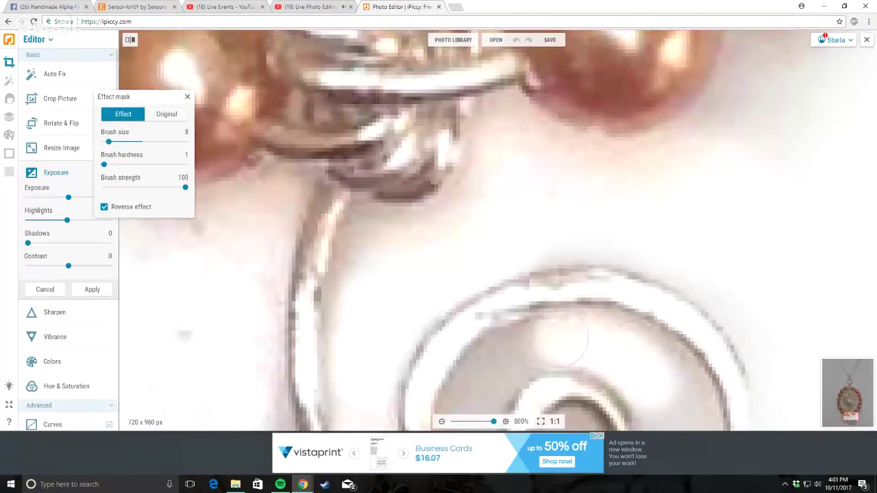
{"action": "scroll", "coordinate": [555, 349], "scroll_direction": "down", "scroll_amount": 6}
{"action": "scroll", "coordinate": [542, 370], "scroll_direction": "up", "scroll_amount": 5}
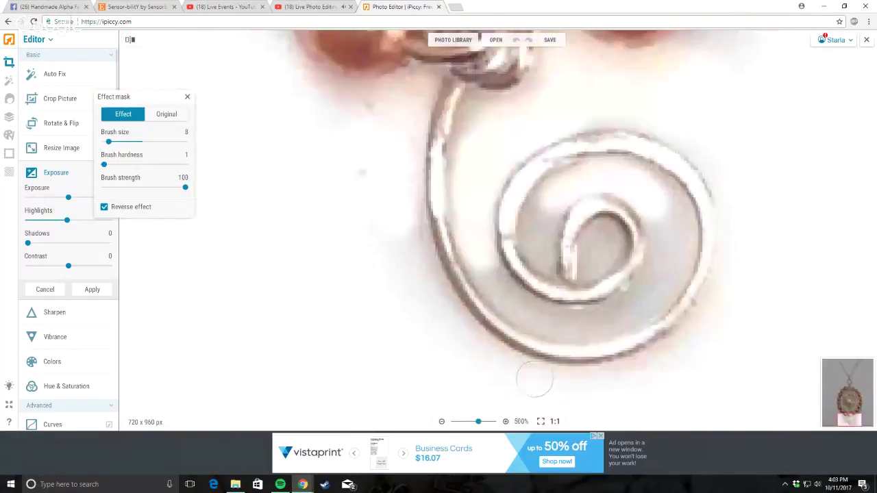
{"action": "left_click_drag", "start_coordinate": [531, 197], "coordinate": [546, 270]}
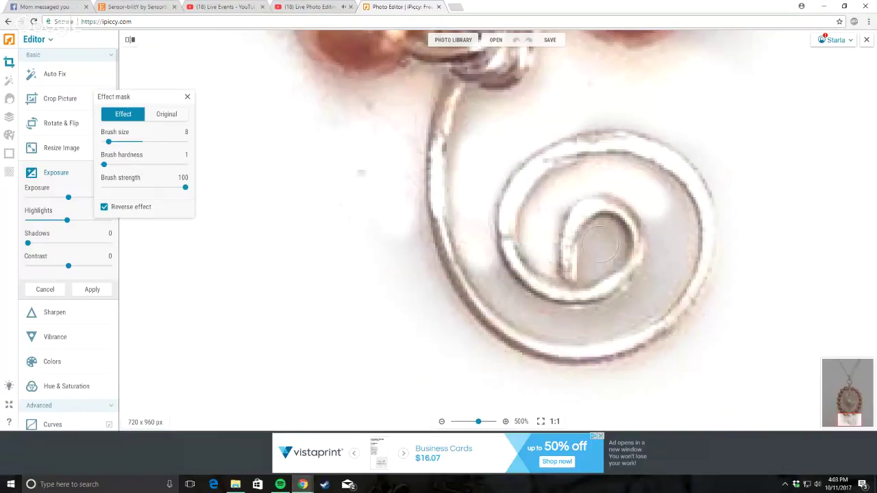
{"action": "mouse_move", "coordinate": [601, 243]}
{"action": "left_mouse_down"}
{"action": "mouse_move", "coordinate": [603, 230]}
{"action": "mouse_move", "coordinate": [616, 233]}
{"action": "mouse_move", "coordinate": [595, 269]}
{"action": "mouse_move", "coordinate": [592, 260]}
{"action": "left_mouse_up"}
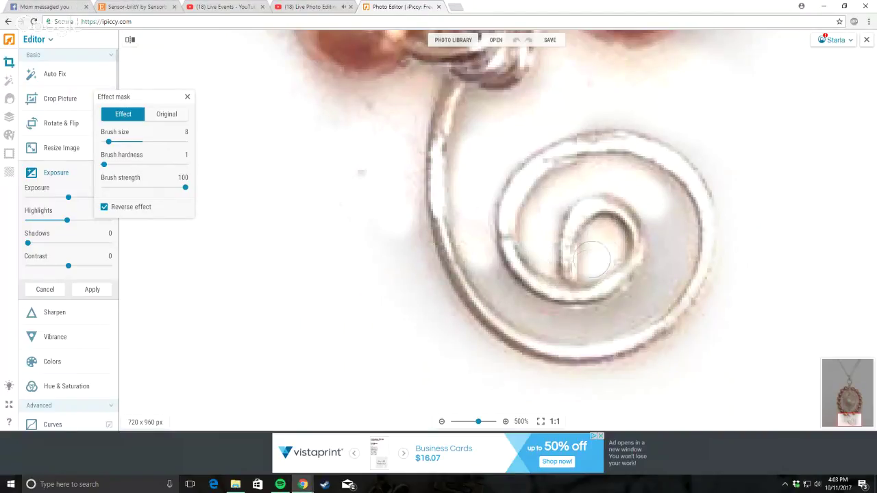
{"action": "mouse_move", "coordinate": [652, 199]}
{"action": "left_mouse_down"}
{"action": "mouse_move", "coordinate": [668, 229]}
{"action": "mouse_move", "coordinate": [662, 291]}
{"action": "mouse_move", "coordinate": [656, 189]}
{"action": "mouse_move", "coordinate": [664, 258]}
{"action": "mouse_move", "coordinate": [624, 313]}
{"action": "mouse_move", "coordinate": [598, 326]}
{"action": "mouse_move", "coordinate": [651, 296]}
{"action": "mouse_move", "coordinate": [584, 324]}
{"action": "mouse_move", "coordinate": [540, 317]}
{"action": "mouse_move", "coordinate": [513, 301]}
{"action": "mouse_move", "coordinate": [477, 246]}
{"action": "mouse_move", "coordinate": [516, 296]}
{"action": "mouse_move", "coordinate": [616, 316]}
{"action": "mouse_move", "coordinate": [542, 322]}
{"action": "mouse_move", "coordinate": [515, 298]}
{"action": "left_mouse_up"}
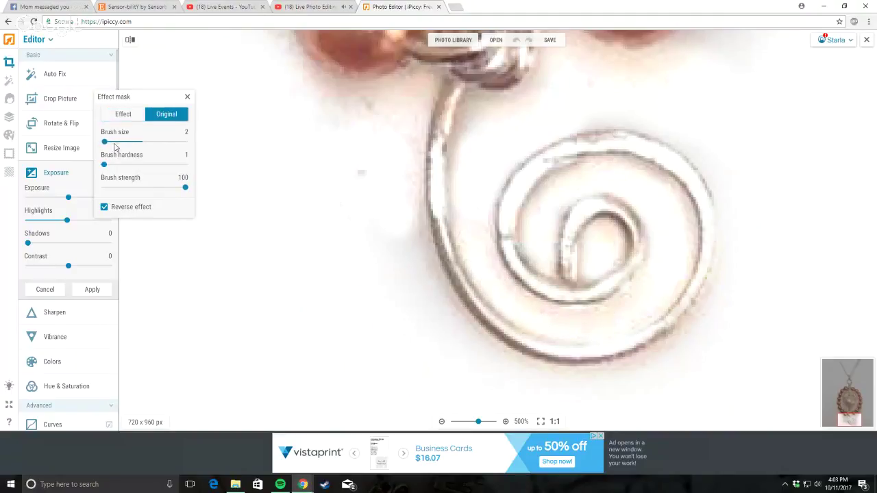
Step: Restore the original exposure on the spiral's inner wire loop with a size 4 Original brush
{"action": "left_click_drag", "start_coordinate": [109, 144], "coordinate": [112, 142]}
{"action": "scroll", "coordinate": [662, 251], "scroll_direction": "up", "scroll_amount": 3}
{"action": "mouse_move", "coordinate": [562, 181]}
{"action": "left_mouse_down"}
{"action": "mouse_move", "coordinate": [567, 165]}
{"action": "mouse_move", "coordinate": [591, 171]}
{"action": "left_mouse_up"}
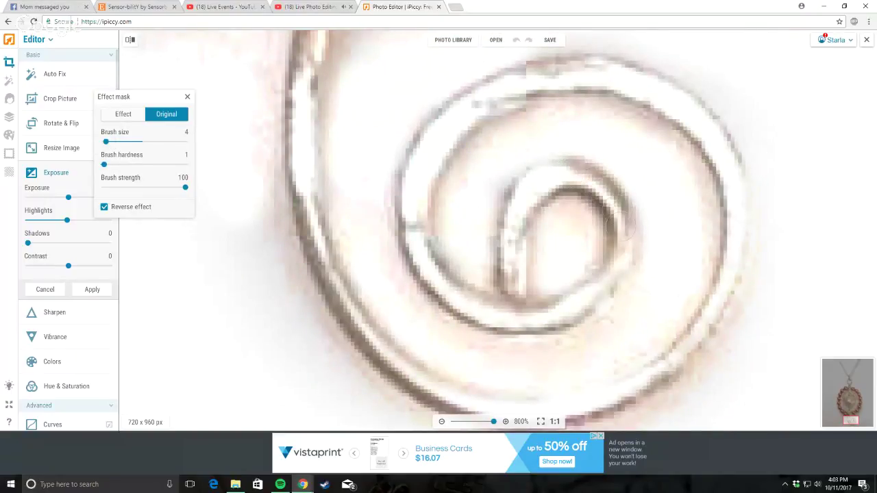
{"action": "mouse_move", "coordinate": [625, 229]}
{"action": "left_mouse_down"}
{"action": "mouse_move", "coordinate": [618, 274]}
{"action": "mouse_move", "coordinate": [589, 298]}
{"action": "mouse_move", "coordinate": [554, 314]}
{"action": "mouse_move", "coordinate": [510, 305]}
{"action": "left_mouse_up"}
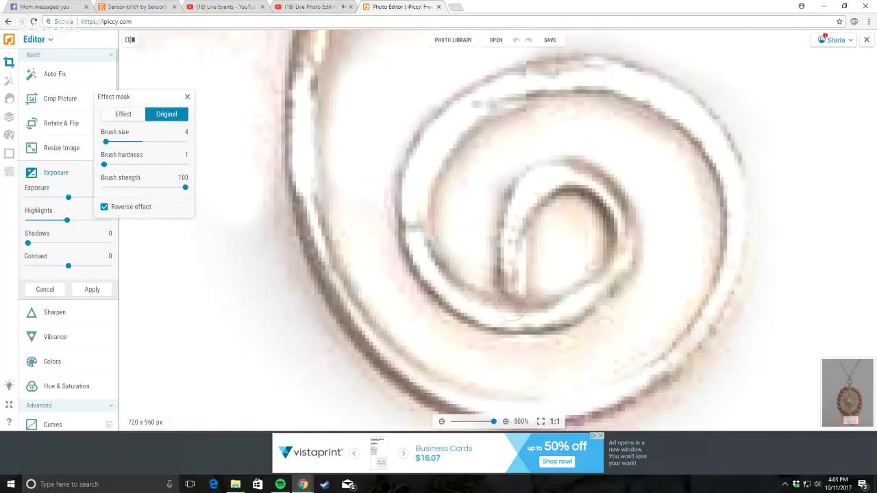
{"action": "left_click_drag", "start_coordinate": [514, 227], "coordinate": [518, 221]}
{"action": "mouse_move", "coordinate": [506, 275]}
{"action": "left_mouse_down"}
{"action": "mouse_move", "coordinate": [502, 313]}
{"action": "mouse_move", "coordinate": [439, 277]}
{"action": "mouse_move", "coordinate": [416, 224]}
{"action": "left_mouse_up"}
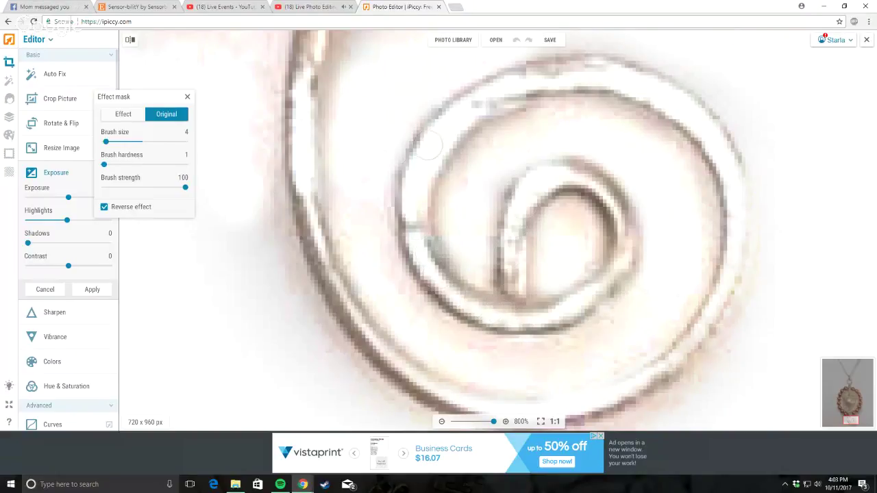
Step: Restore the original exposure on the spiral's outer loop and stem, and apply the Exposure adjustment
{"action": "mouse_move", "coordinate": [428, 145]}
{"action": "left_mouse_down"}
{"action": "mouse_move", "coordinate": [568, 71]}
{"action": "mouse_move", "coordinate": [617, 70]}
{"action": "mouse_move", "coordinate": [596, 74]}
{"action": "left_mouse_up"}
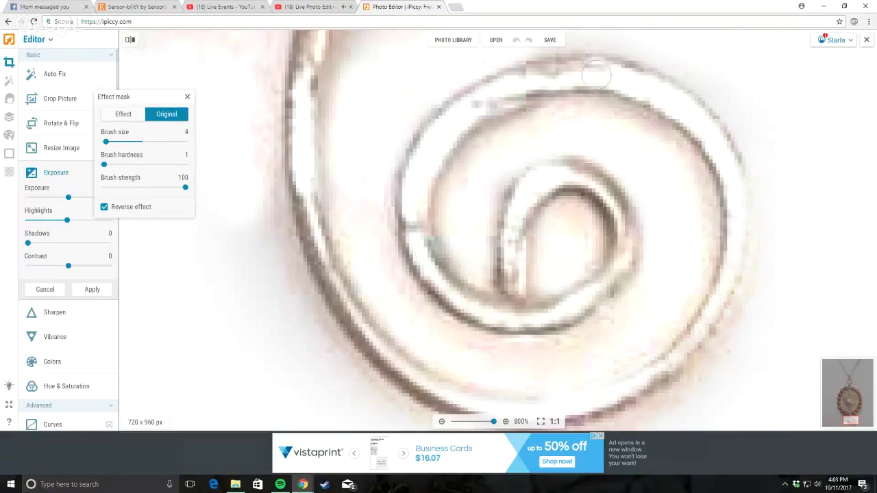
{"action": "mouse_move", "coordinate": [677, 115]}
{"action": "left_mouse_down"}
{"action": "mouse_move", "coordinate": [730, 173]}
{"action": "mouse_move", "coordinate": [734, 272]}
{"action": "mouse_move", "coordinate": [706, 326]}
{"action": "mouse_move", "coordinate": [657, 369]}
{"action": "mouse_move", "coordinate": [590, 403]}
{"action": "mouse_move", "coordinate": [628, 379]}
{"action": "mouse_move", "coordinate": [545, 405]}
{"action": "mouse_move", "coordinate": [443, 386]}
{"action": "mouse_move", "coordinate": [326, 273]}
{"action": "mouse_move", "coordinate": [305, 166]}
{"action": "left_mouse_up"}
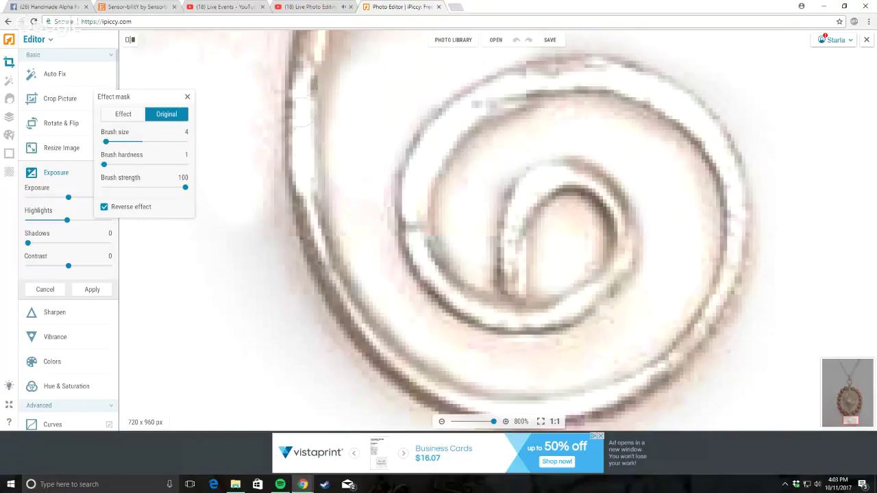
{"action": "scroll", "coordinate": [203, 112], "scroll_direction": "down", "scroll_amount": 3}
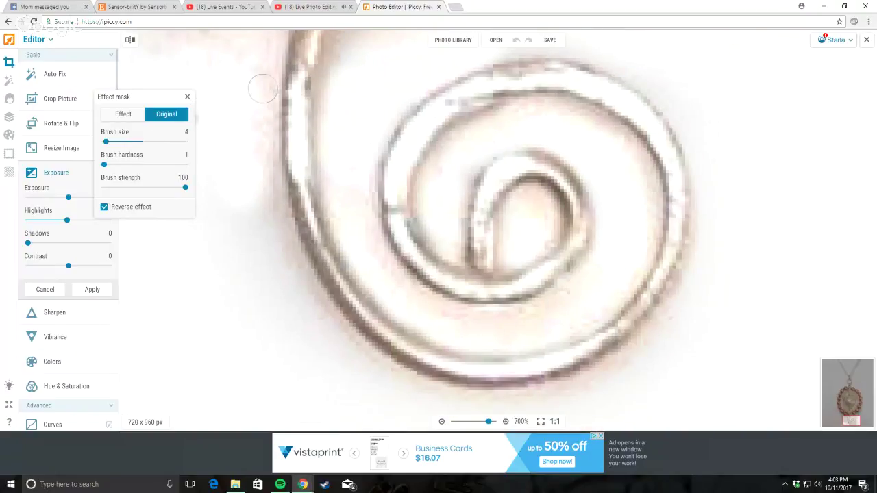
{"action": "scroll", "coordinate": [368, 204], "scroll_direction": "up", "scroll_amount": 2}
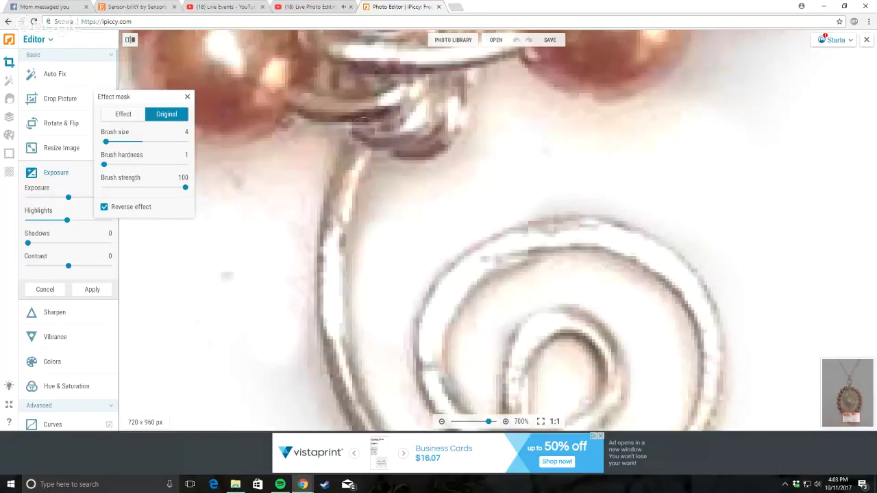
{"action": "scroll", "coordinate": [363, 122], "scroll_direction": "down", "scroll_amount": 10}
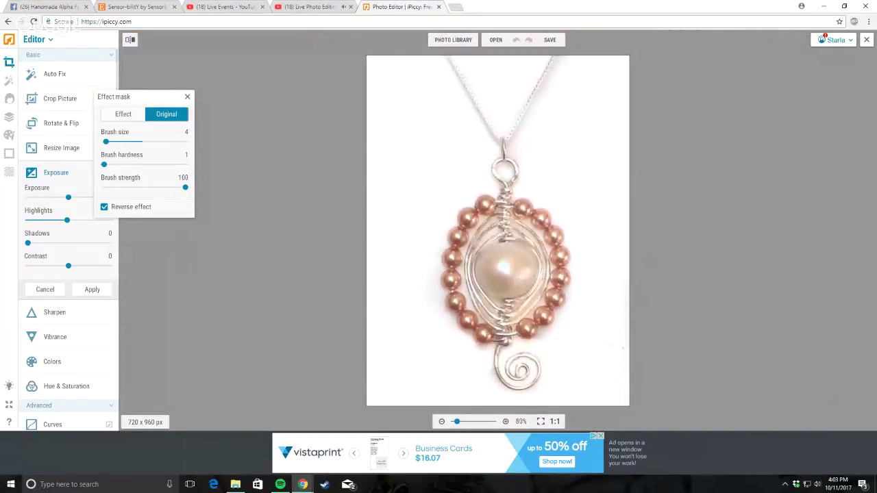
{"action": "left_click", "coordinate": [93, 291]}
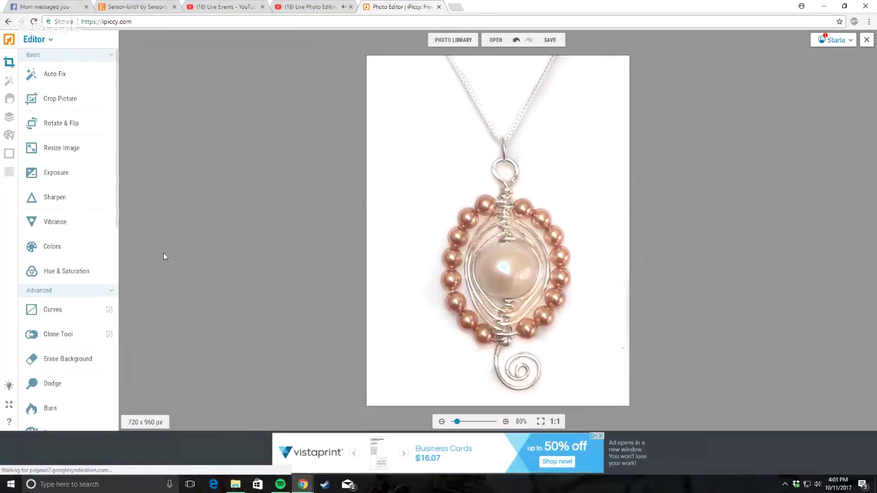
Step: Raise the whole photo's Exposure to 17 and apply the adjustment
{"action": "left_click", "coordinate": [82, 180]}
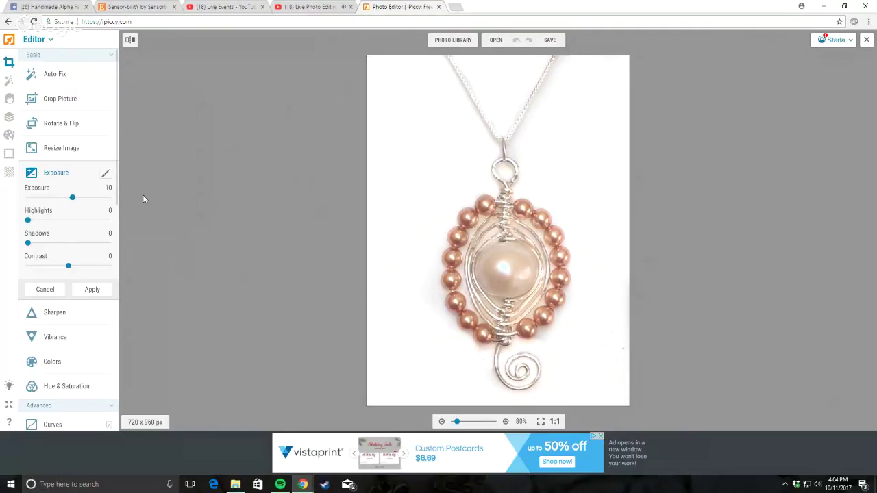
{"action": "left_click_drag", "start_coordinate": [71, 197], "coordinate": [75, 200]}
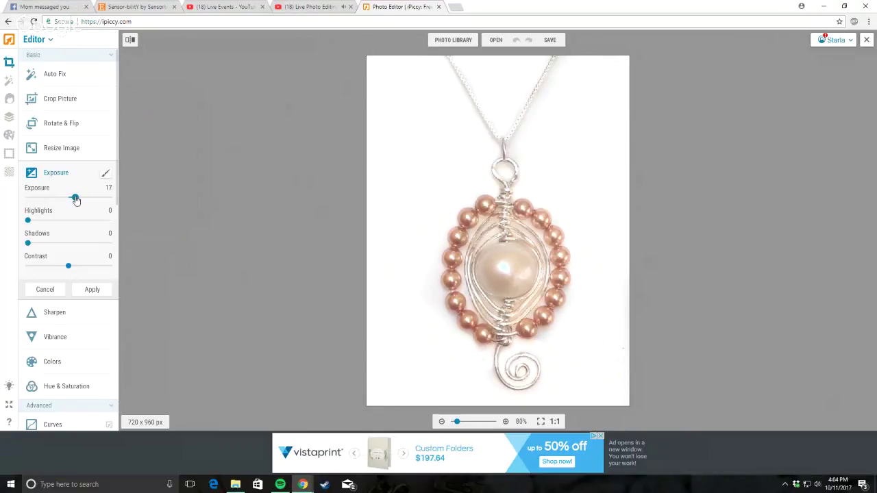
{"action": "left_click", "coordinate": [96, 291]}
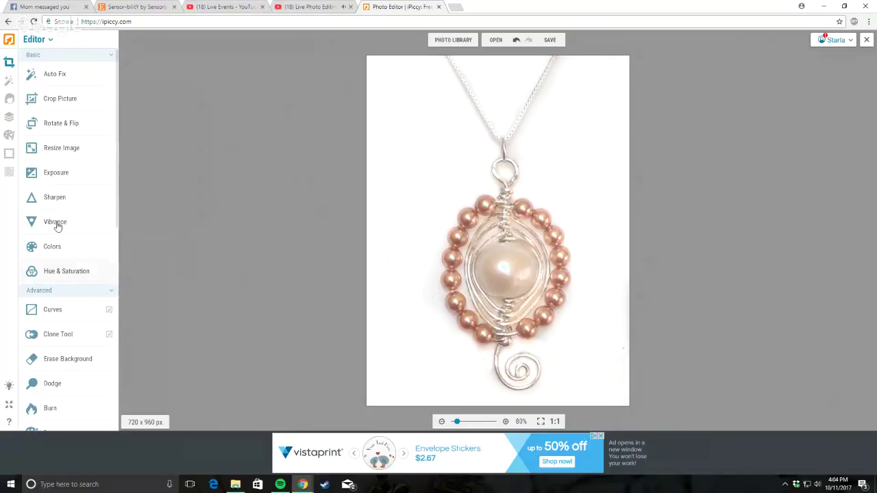
Step: Set the Saturation to -63 in the Hue & Saturation adjustment
{"action": "left_click", "coordinate": [77, 270]}
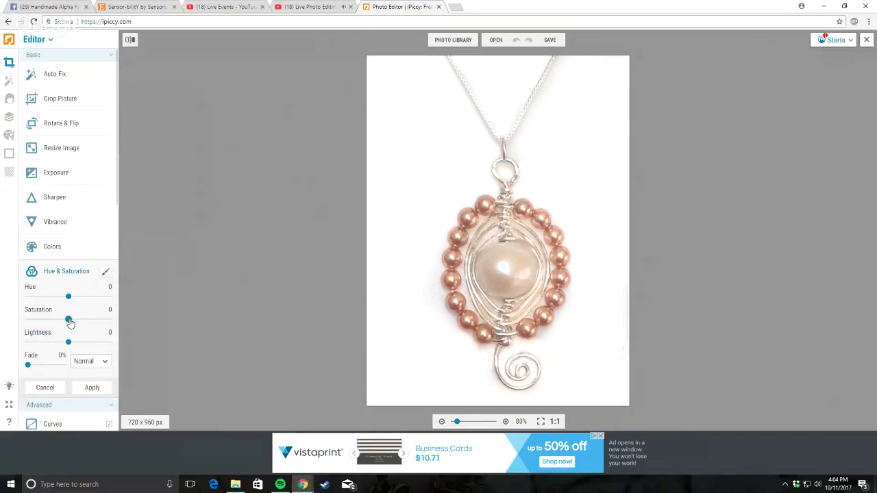
{"action": "left_click_drag", "start_coordinate": [68, 319], "coordinate": [19, 322]}
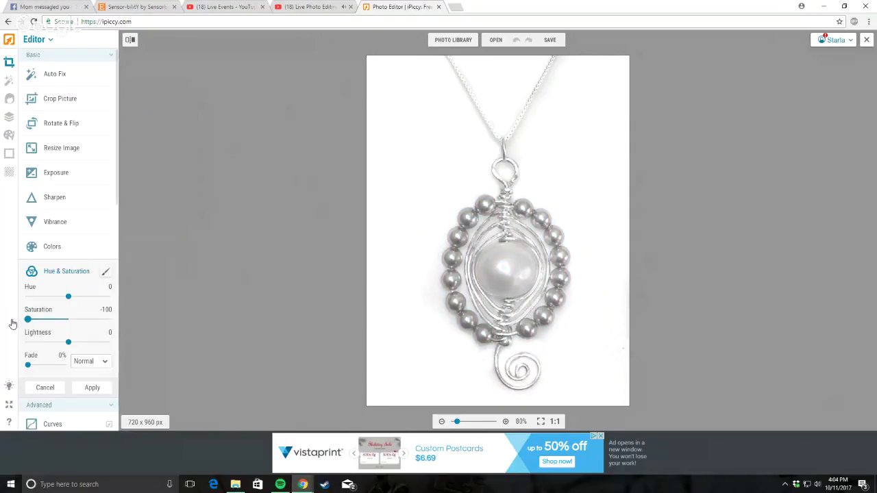
{"action": "scroll", "coordinate": [450, 116], "scroll_direction": "up", "scroll_amount": 5}
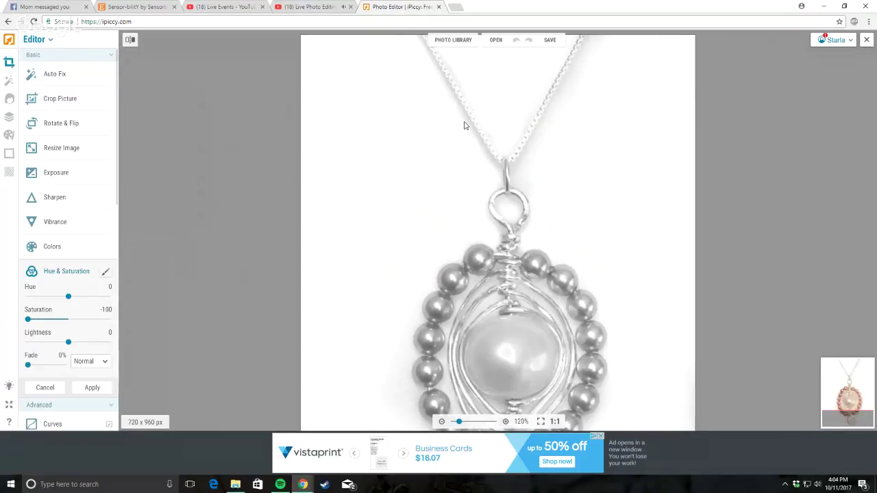
{"action": "scroll", "coordinate": [458, 212], "scroll_direction": "down", "scroll_amount": 3}
{"action": "scroll", "coordinate": [501, 284], "scroll_direction": "down", "scroll_amount": 1}
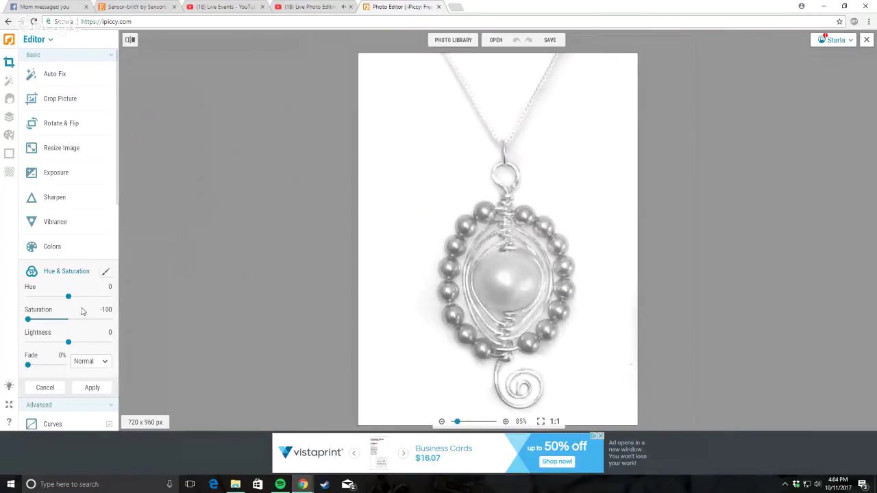
{"action": "left_click_drag", "start_coordinate": [31, 321], "coordinate": [45, 323]}
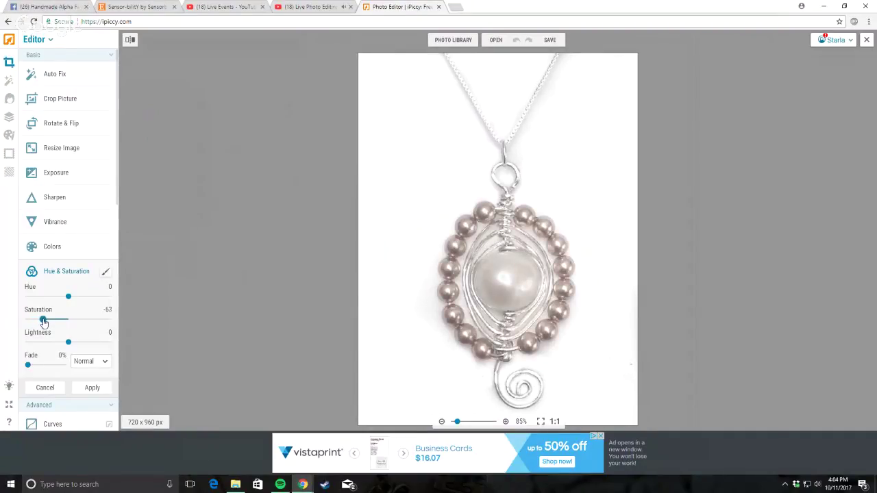
Step: Reverse the Hue & Saturation effect mask and desaturate the wire wraps below the pendant's top loop with a size 9 Effect brush
{"action": "left_click", "coordinate": [106, 272]}
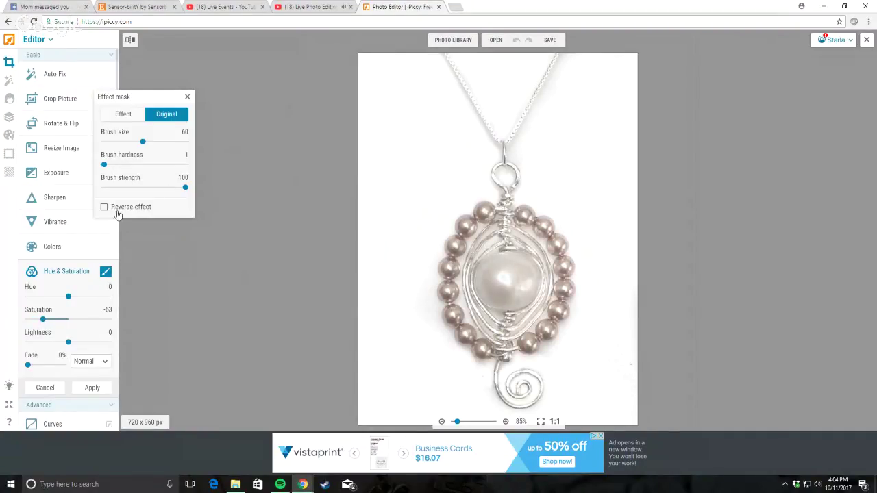
{"action": "left_click", "coordinate": [104, 207]}
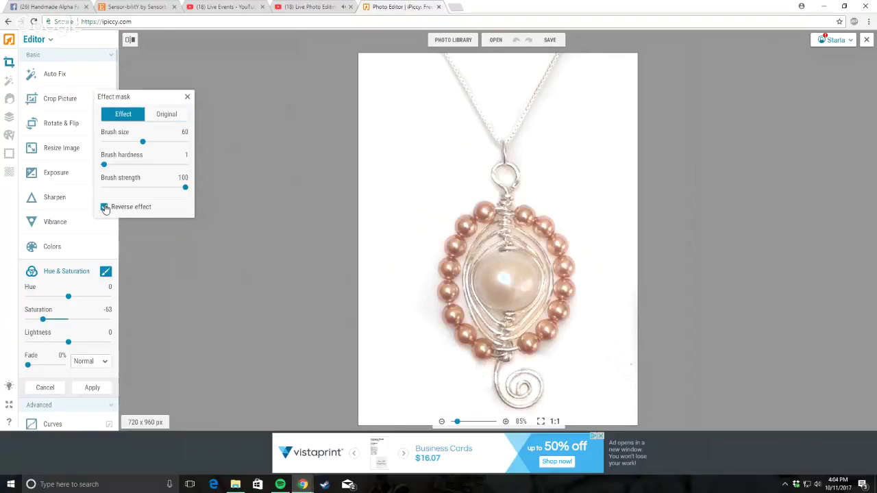
{"action": "left_click_drag", "start_coordinate": [142, 141], "coordinate": [122, 141]}
{"action": "scroll", "coordinate": [532, 195], "scroll_direction": "up", "scroll_amount": 3}
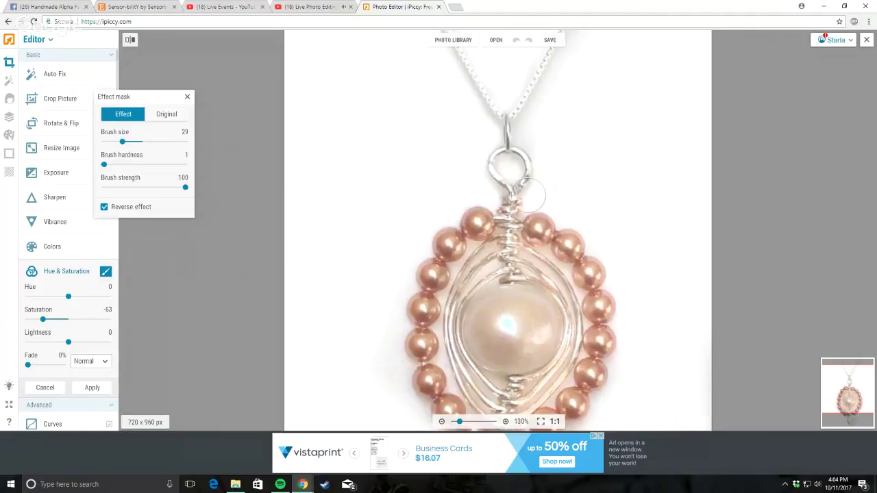
{"action": "scroll", "coordinate": [532, 195], "scroll_direction": "up", "scroll_amount": 3}
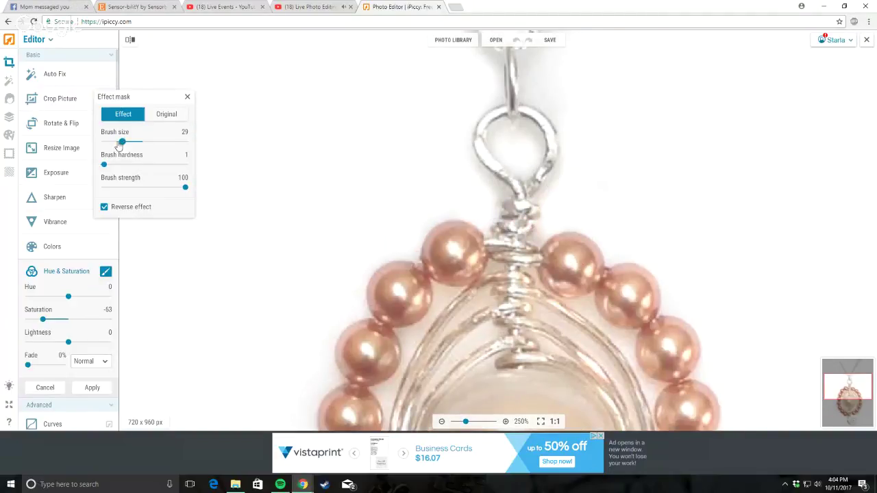
{"action": "left_click_drag", "start_coordinate": [122, 141], "coordinate": [109, 142]}
{"action": "scroll", "coordinate": [534, 238], "scroll_direction": "up", "scroll_amount": 5}
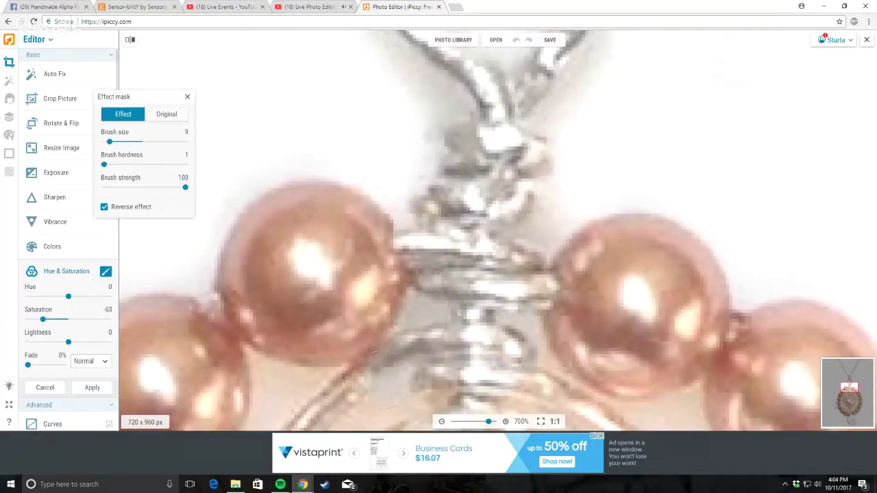
Step: Desaturate the coiled stem and the arched wires above the central pearl with the size 9 Effect brush
{"action": "scroll", "coordinate": [385, 378], "scroll_direction": "down", "scroll_amount": 5}
{"action": "scroll", "coordinate": [507, 236], "scroll_direction": "up", "scroll_amount": 5}
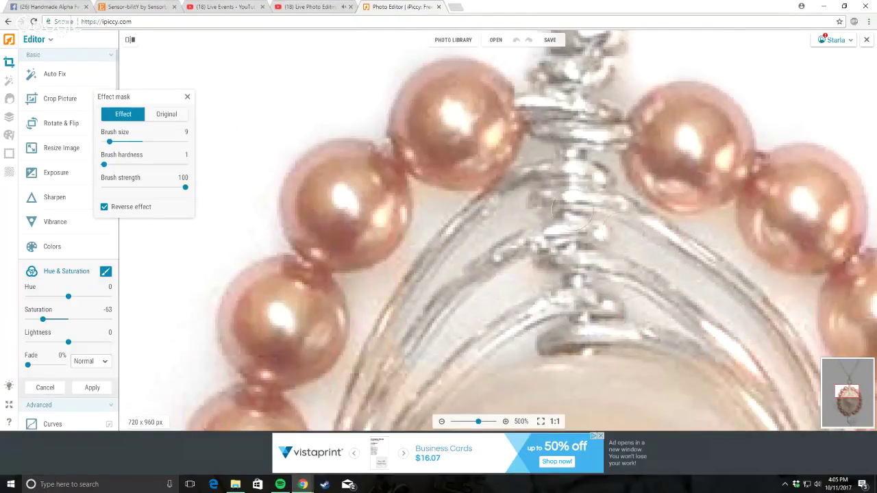
{"action": "key", "text": "ctrl+0"}
{"action": "scroll", "coordinate": [488, 209], "scroll_direction": "up", "scroll_amount": 5}
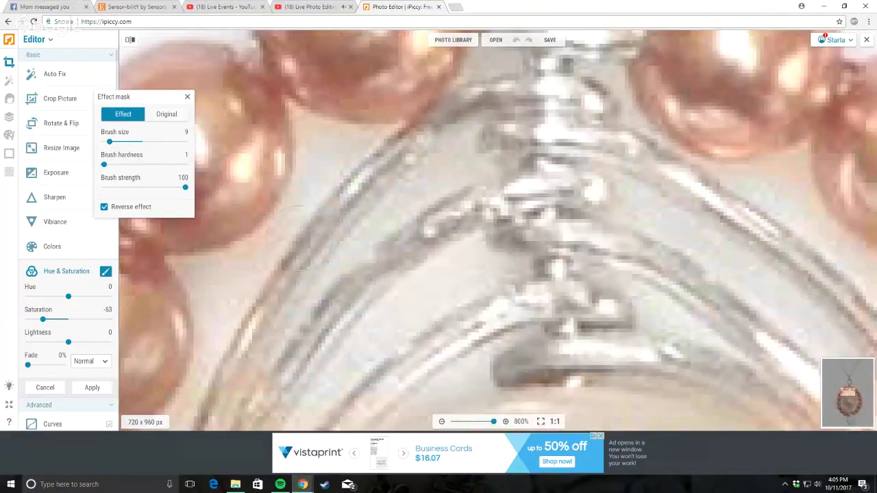
Step: Set the mask brush to hardness 64 and size 2, and desaturate the gap between the upper-left beads and the wire
{"action": "left_click_drag", "start_coordinate": [104, 165], "coordinate": [113, 165]}
{"action": "left_click_drag", "start_coordinate": [128, 166], "coordinate": [155, 165]}
{"action": "left_click_drag", "start_coordinate": [110, 141], "coordinate": [106, 141]}
{"action": "left_click_drag", "start_coordinate": [106, 141], "coordinate": [106, 141]}
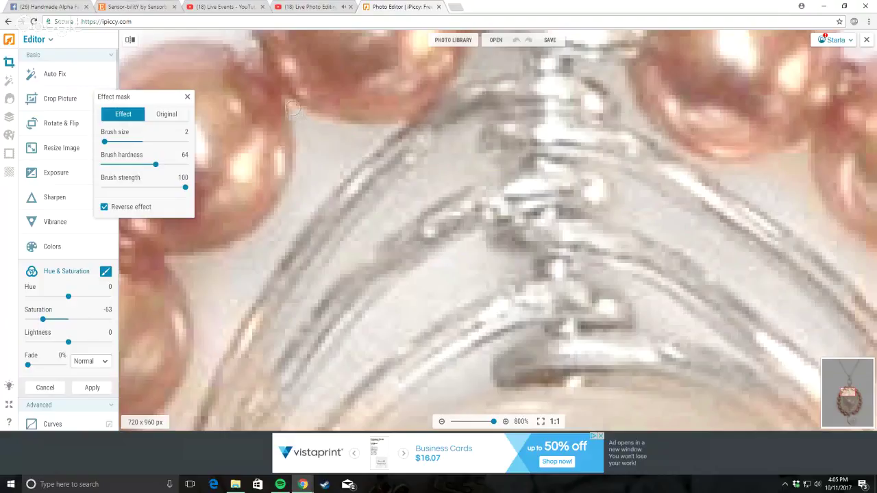
{"action": "scroll", "coordinate": [465, 209], "scroll_direction": "down", "scroll_amount": 4}
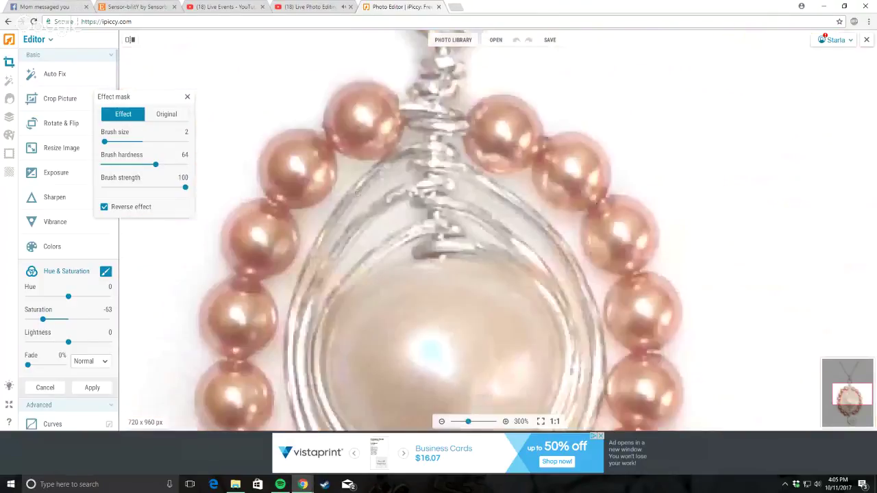
{"action": "scroll", "coordinate": [466, 209], "scroll_direction": "up", "scroll_amount": 3}
{"action": "scroll", "coordinate": [465, 209], "scroll_direction": "up", "scroll_amount": 1}
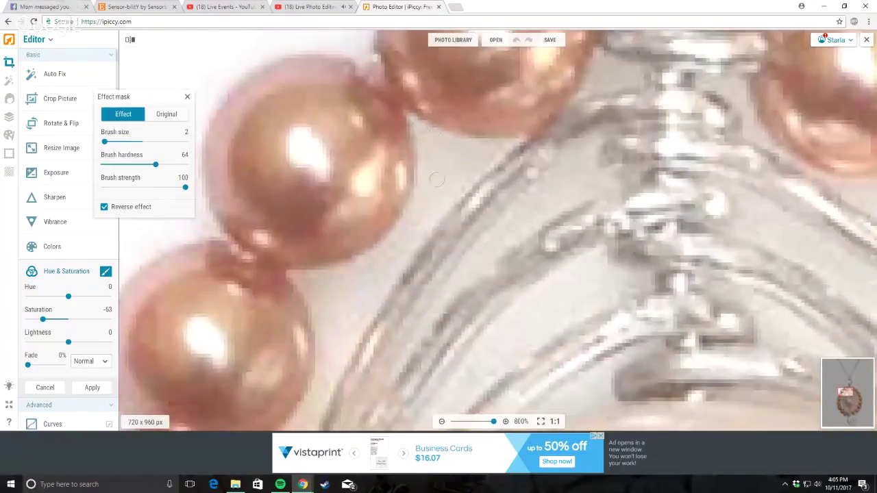
Step: Set the Effect brush size to 10 and desaturate the wires along the central pearl's sides and the wraps beneath it
{"action": "left_click_drag", "start_coordinate": [104, 141], "coordinate": [109, 142]}
{"action": "scroll", "coordinate": [507, 233], "scroll_direction": "down", "scroll_amount": 4}
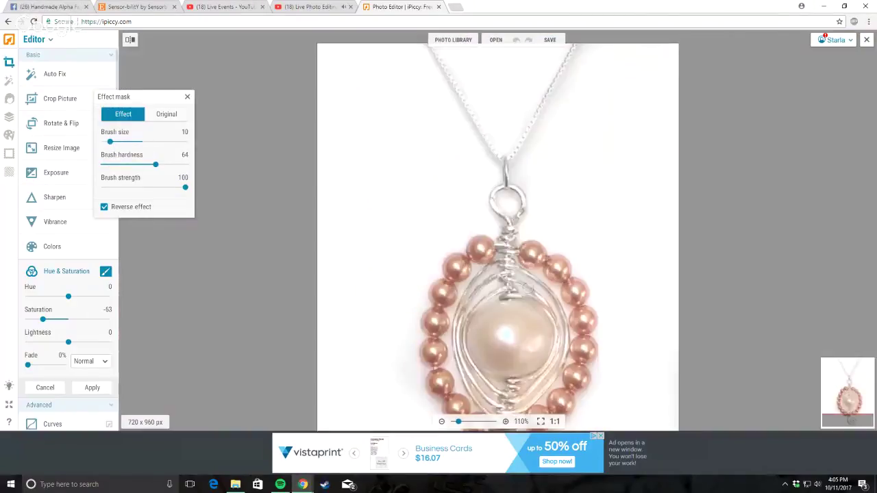
{"action": "scroll", "coordinate": [507, 233], "scroll_direction": "up", "scroll_amount": 2}
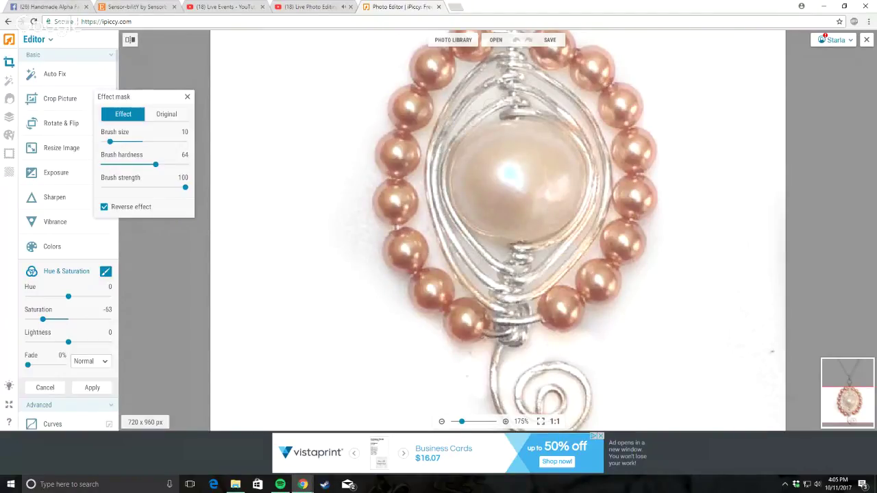
{"action": "scroll", "coordinate": [497, 230], "scroll_direction": "up", "scroll_amount": 3}
{"action": "scroll", "coordinate": [498, 230], "scroll_direction": "up", "scroll_amount": 3}
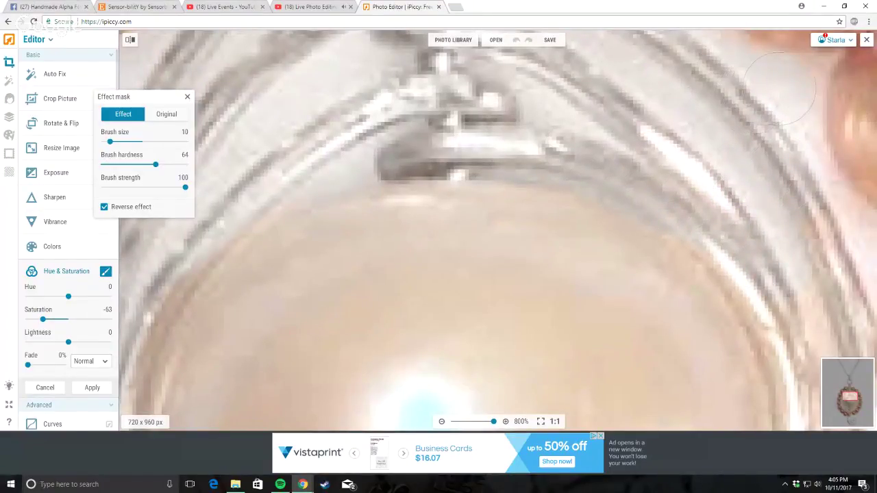
{"action": "scroll", "coordinate": [761, 89], "scroll_direction": "down", "scroll_amount": 2}
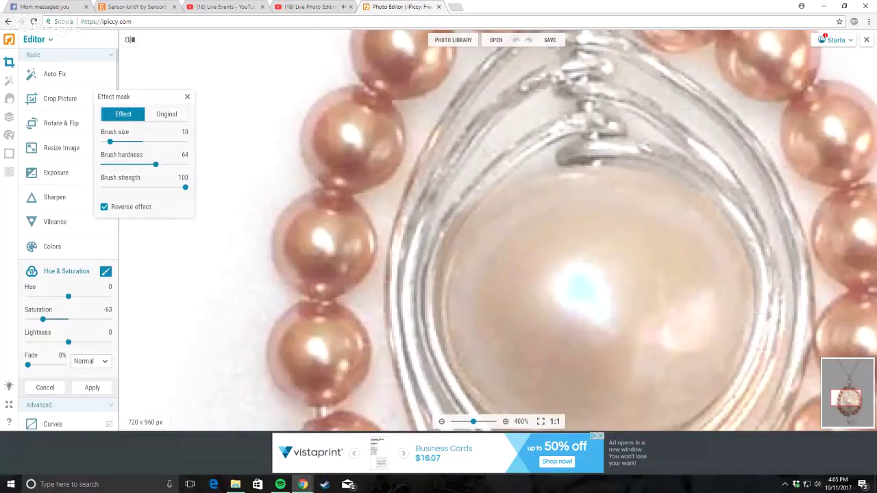
{"action": "scroll", "coordinate": [765, 355], "scroll_direction": "down", "scroll_amount": 4}
{"action": "scroll", "coordinate": [625, 366], "scroll_direction": "up", "scroll_amount": 4}
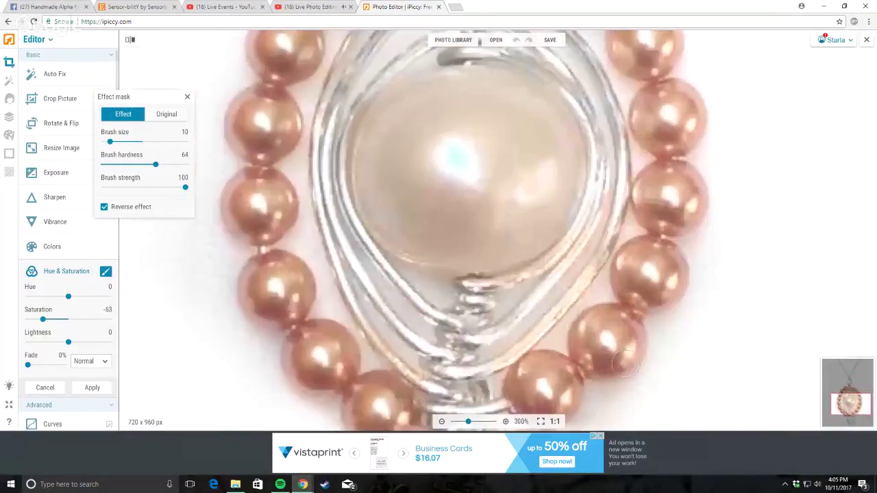
Step: Desaturate the wires curving below the pearl and the gaps inside the bead ring with the size 10 Effect brush
{"action": "left_click", "coordinate": [159, 116]}
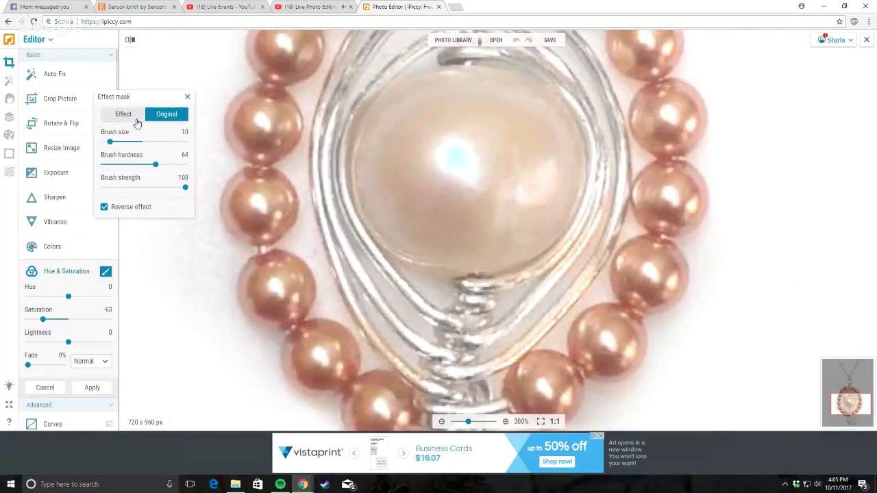
{"action": "left_click", "coordinate": [134, 118]}
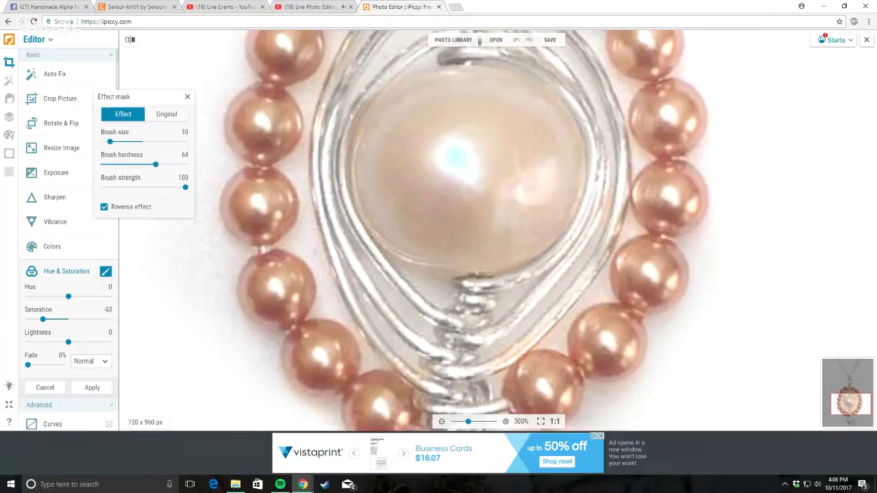
{"action": "scroll", "coordinate": [514, 241], "scroll_direction": "down", "scroll_amount": 2}
{"action": "scroll", "coordinate": [480, 274], "scroll_direction": "up", "scroll_amount": 4}
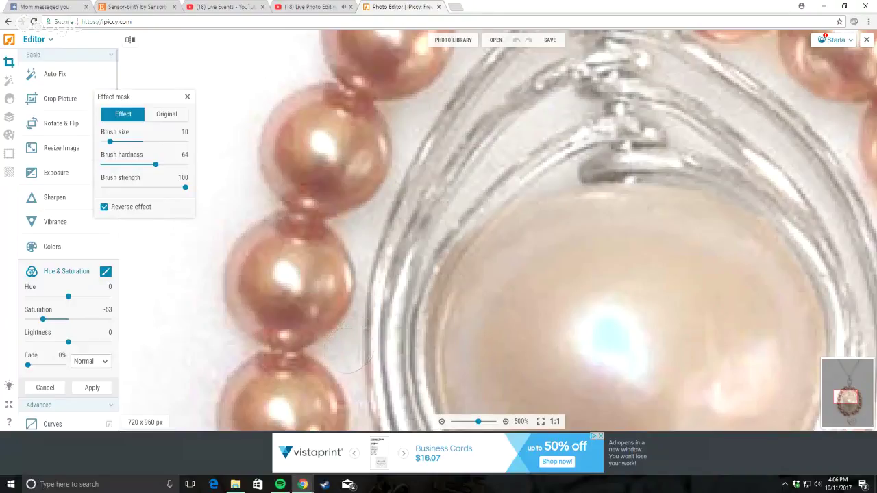
{"action": "scroll", "coordinate": [342, 353], "scroll_direction": "down", "scroll_amount": 5}
{"action": "scroll", "coordinate": [430, 302], "scroll_direction": "up", "scroll_amount": 5}
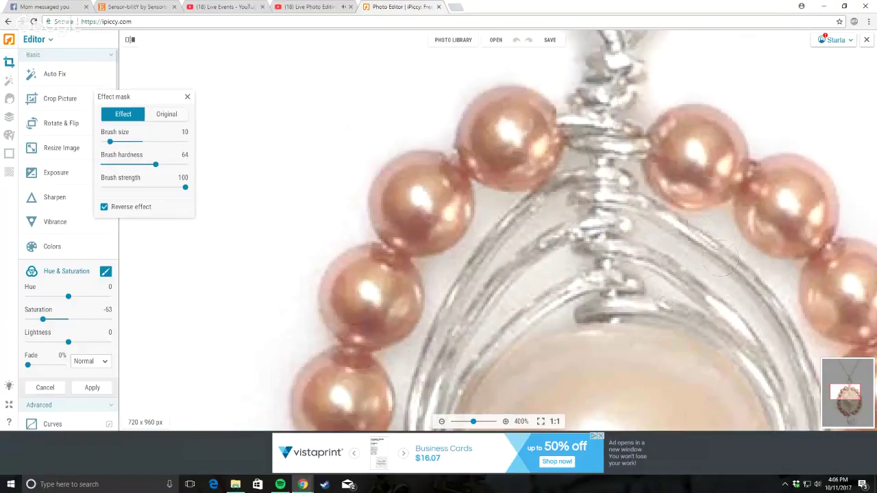
Step: Set the Effect brush size to 4 and desaturate the remaining tinted wire and gaps near the upper and bottom beads
{"action": "left_click_drag", "start_coordinate": [110, 141], "coordinate": [105, 141]}
{"action": "scroll", "coordinate": [741, 207], "scroll_direction": "up", "scroll_amount": 3}
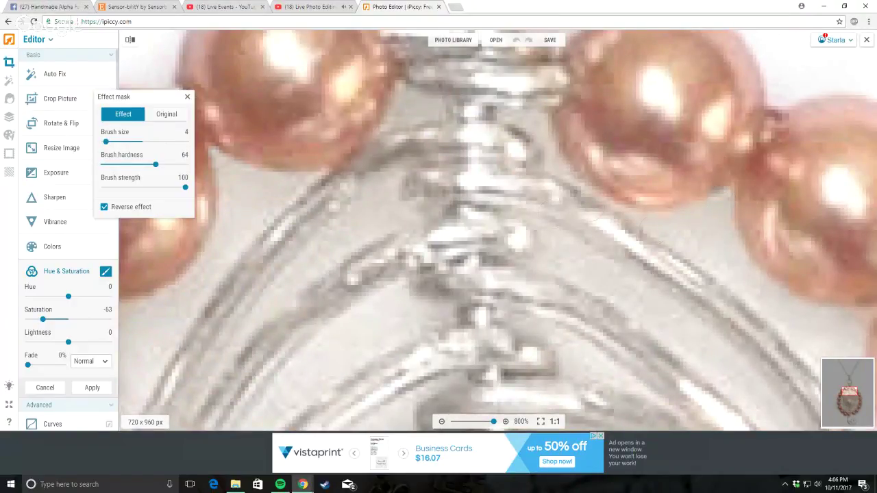
{"action": "scroll", "coordinate": [655, 262], "scroll_direction": "down", "scroll_amount": 5}
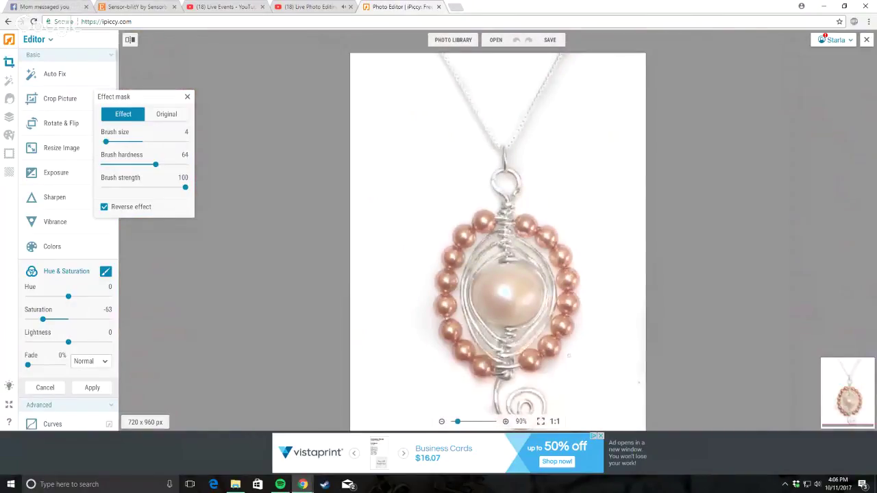
{"action": "scroll", "coordinate": [398, 205], "scroll_direction": "up", "scroll_amount": 4}
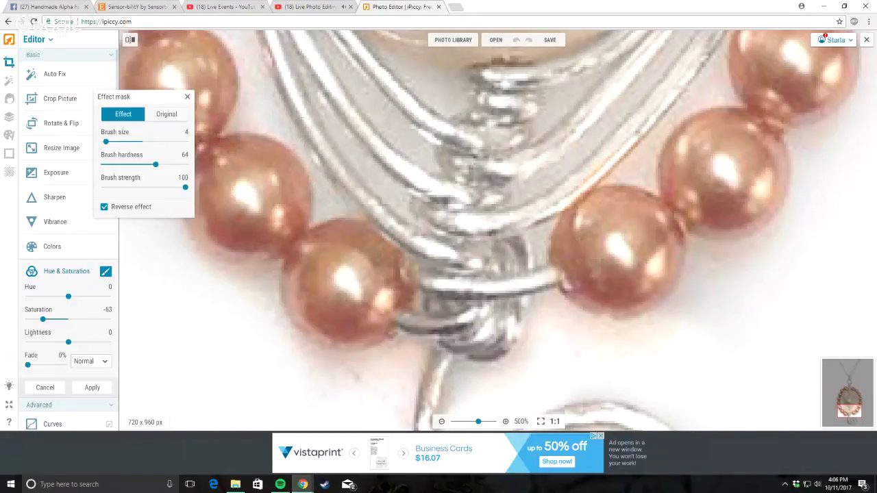
{"action": "scroll", "coordinate": [520, 73], "scroll_direction": "down", "scroll_amount": 3}
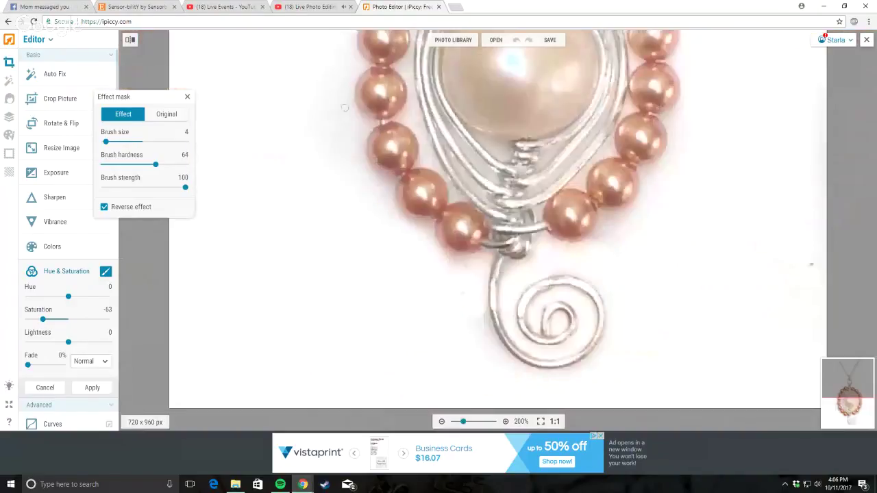
Step: Desaturate the narrow gaps between the side beads and the outer wires with the size 4 Effect brush
{"action": "scroll", "coordinate": [480, 176], "scroll_direction": "up", "scroll_amount": 4}
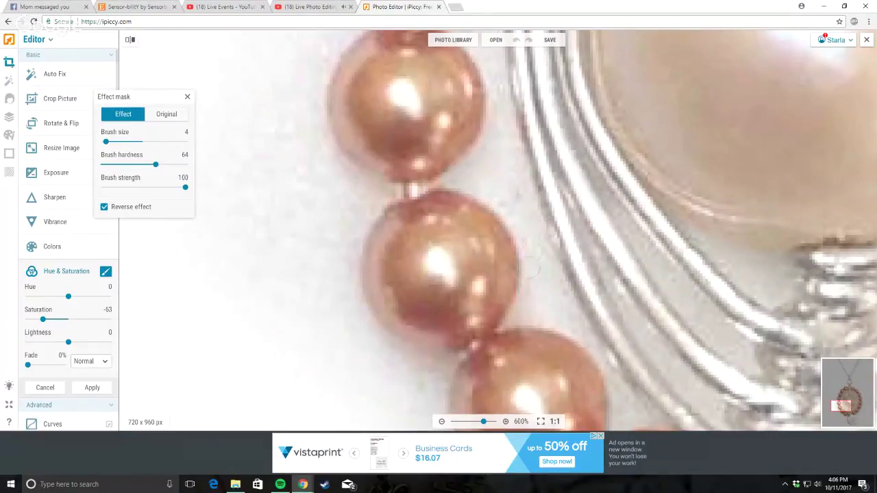
{"action": "scroll", "coordinate": [530, 265], "scroll_direction": "down", "scroll_amount": 2}
{"action": "scroll", "coordinate": [586, 274], "scroll_direction": "down", "scroll_amount": 2}
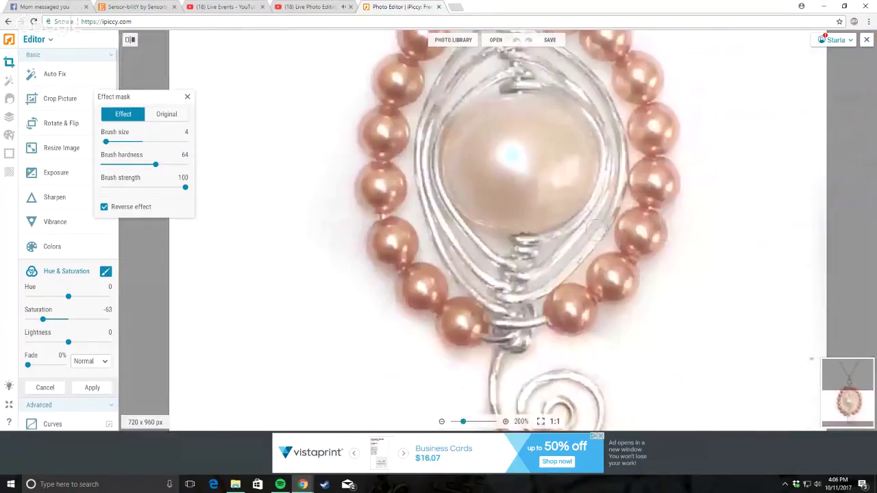
{"action": "scroll", "coordinate": [596, 230], "scroll_direction": "up", "scroll_amount": 2}
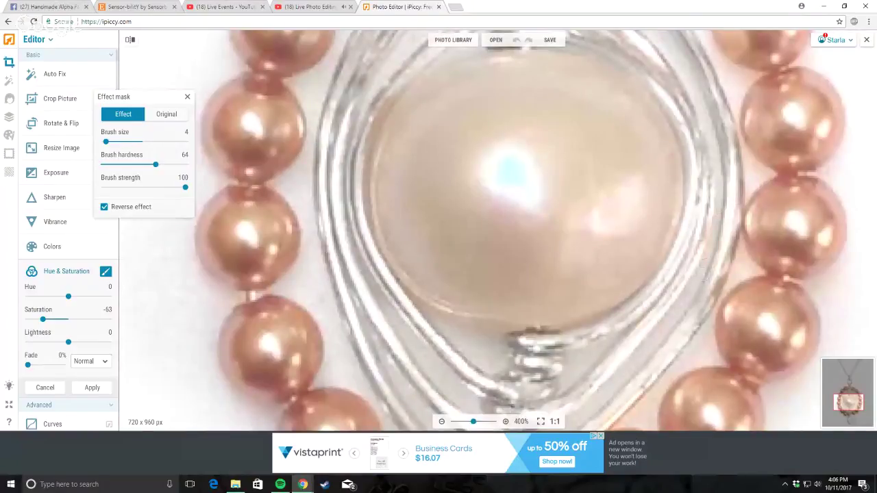
{"action": "scroll", "coordinate": [728, 186], "scroll_direction": "down", "scroll_amount": 2}
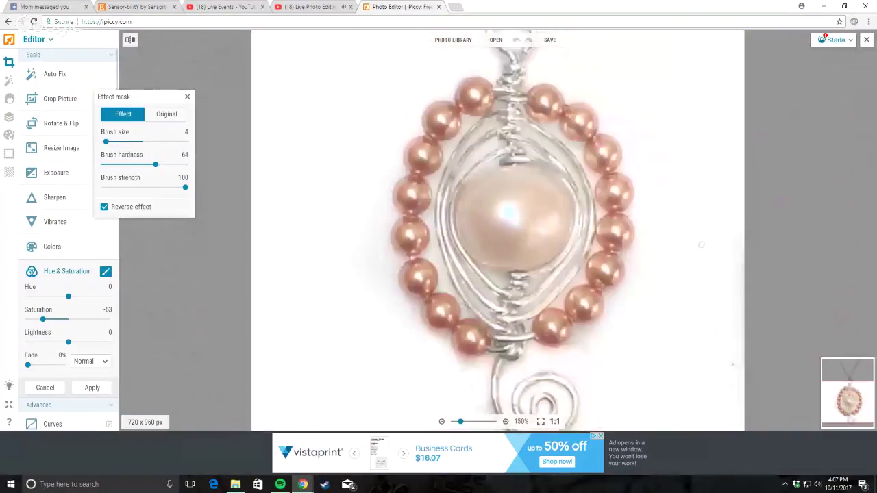
Step: Desaturate the remaining tinted wires and gaps between the central pearl and the right-hand beads with the size 4 Effect brush
{"action": "scroll", "coordinate": [536, 351], "scroll_direction": "up", "scroll_amount": 1}
{"action": "scroll", "coordinate": [568, 291], "scroll_direction": "up", "scroll_amount": 2}
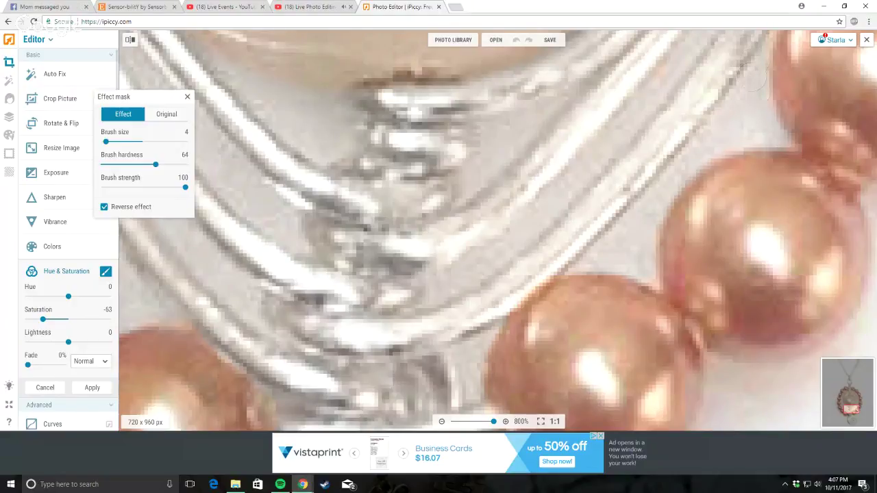
{"action": "scroll", "coordinate": [414, 255], "scroll_direction": "down", "scroll_amount": 2}
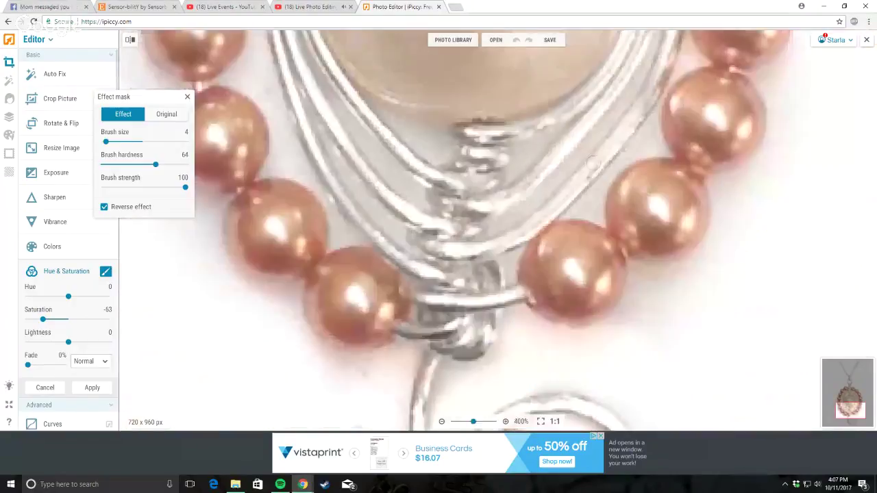
{"action": "scroll", "coordinate": [683, 77], "scroll_direction": "down", "scroll_amount": 2}
{"action": "scroll", "coordinate": [726, 49], "scroll_direction": "up", "scroll_amount": 4}
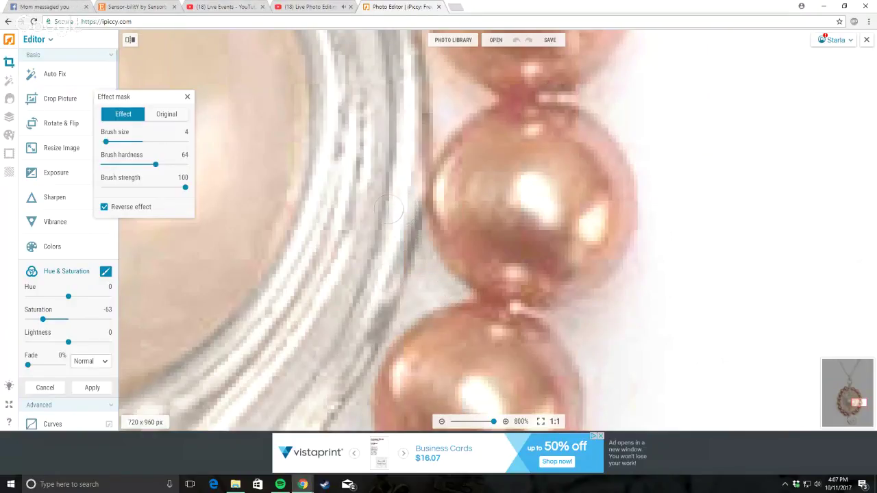
{"action": "scroll", "coordinate": [423, 101], "scroll_direction": "down", "scroll_amount": 2}
{"action": "scroll", "coordinate": [423, 101], "scroll_direction": "up", "scroll_amount": 2}
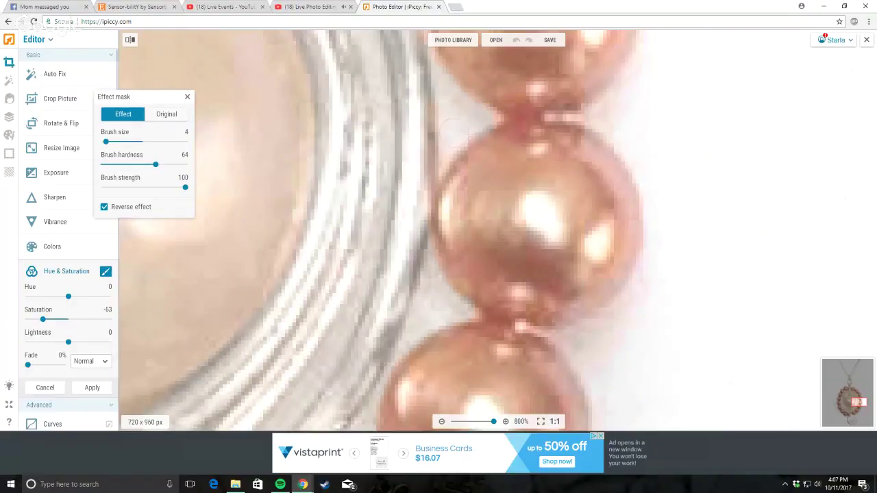
{"action": "scroll", "coordinate": [403, 204], "scroll_direction": "down", "scroll_amount": 6}
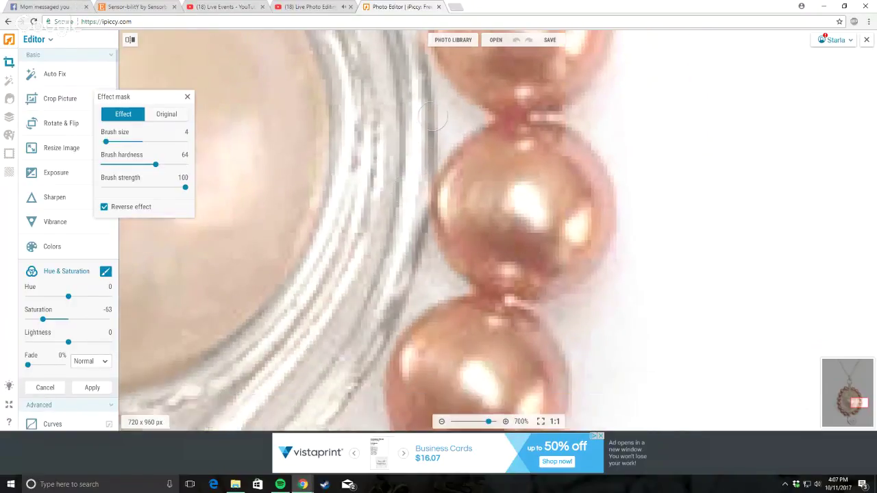
{"action": "scroll", "coordinate": [594, 138], "scroll_direction": "up", "scroll_amount": 3}
{"action": "scroll", "coordinate": [593, 137], "scroll_direction": "up", "scroll_amount": 4}
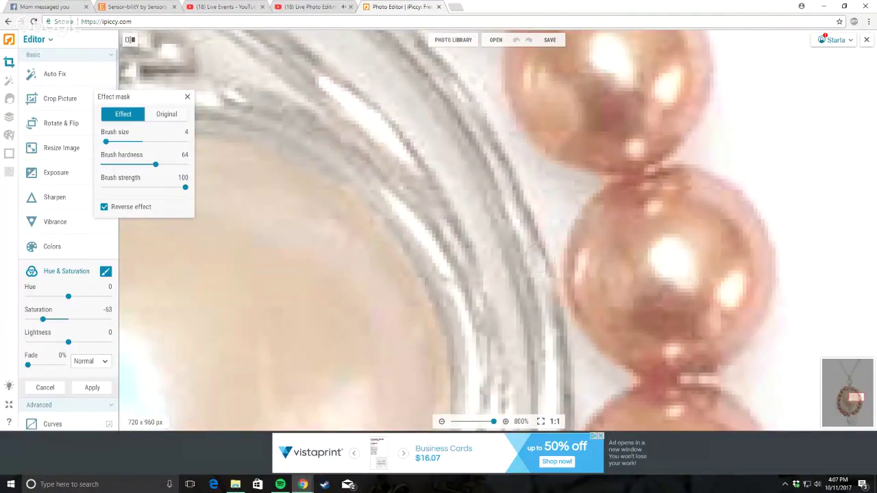
{"action": "scroll", "coordinate": [552, 339], "scroll_direction": "down", "scroll_amount": 6}
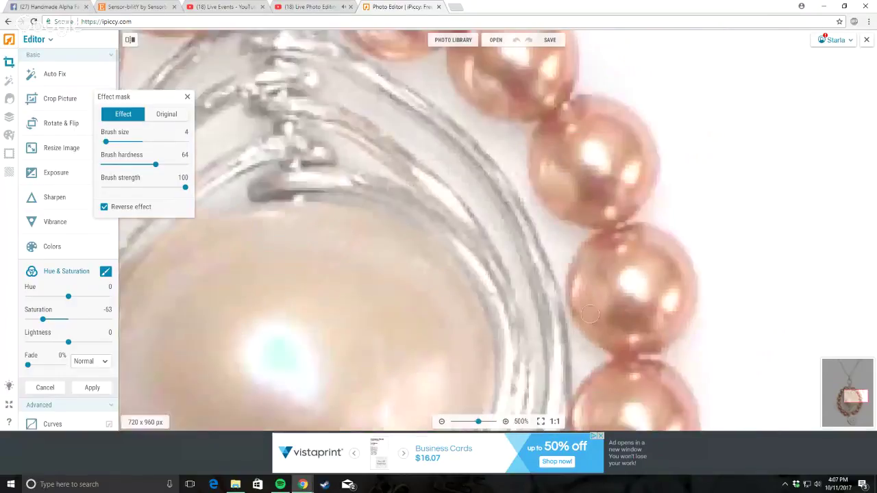
Step: Set the Effect brush size to 13, desaturate the spiral wire below the bead ring and apply the Hue & Saturation adjustment
{"action": "scroll", "coordinate": [458, 320], "scroll_direction": "up", "scroll_amount": 6}
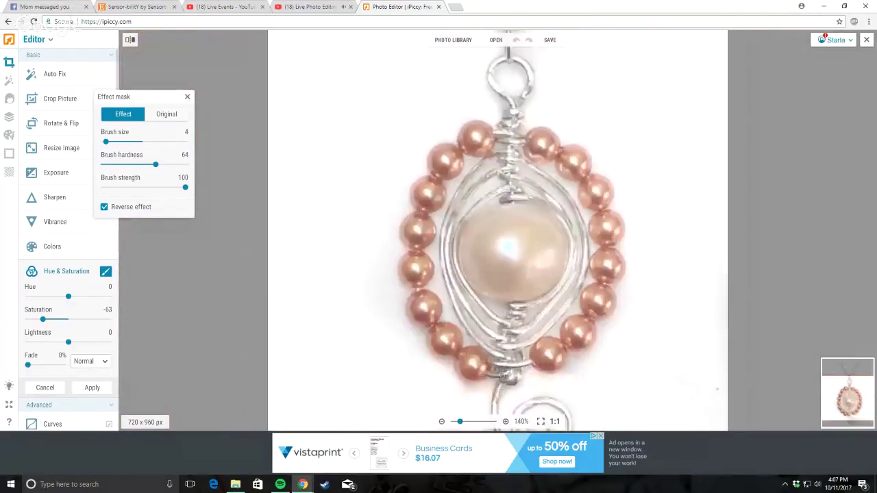
{"action": "scroll", "coordinate": [458, 319], "scroll_direction": "down", "scroll_amount": 6}
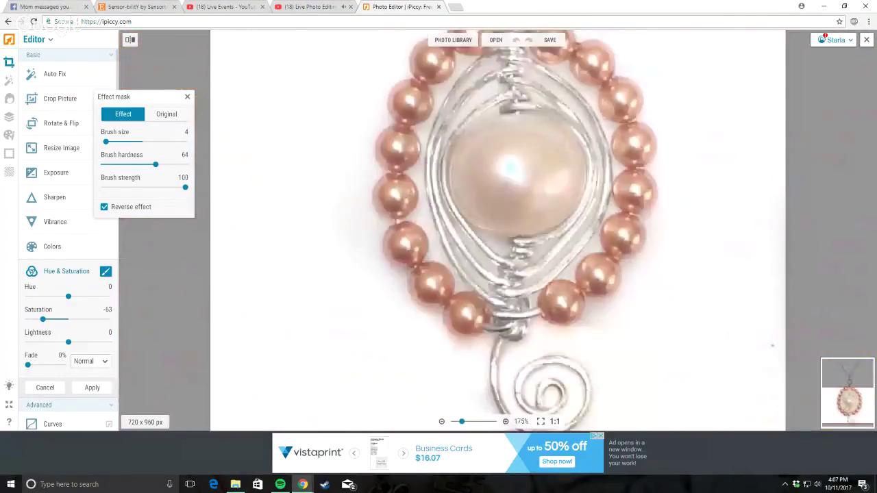
{"action": "scroll", "coordinate": [486, 337], "scroll_direction": "up", "scroll_amount": 5}
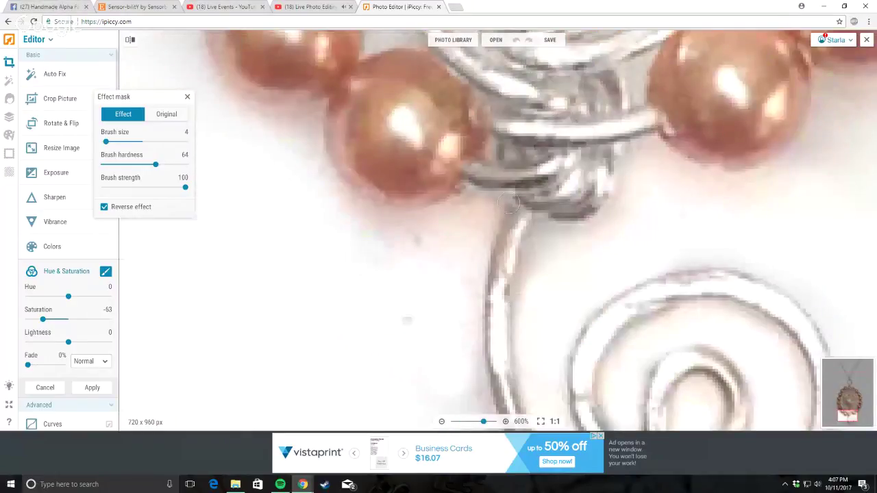
{"action": "left_click_drag", "start_coordinate": [105, 142], "coordinate": [111, 142]}
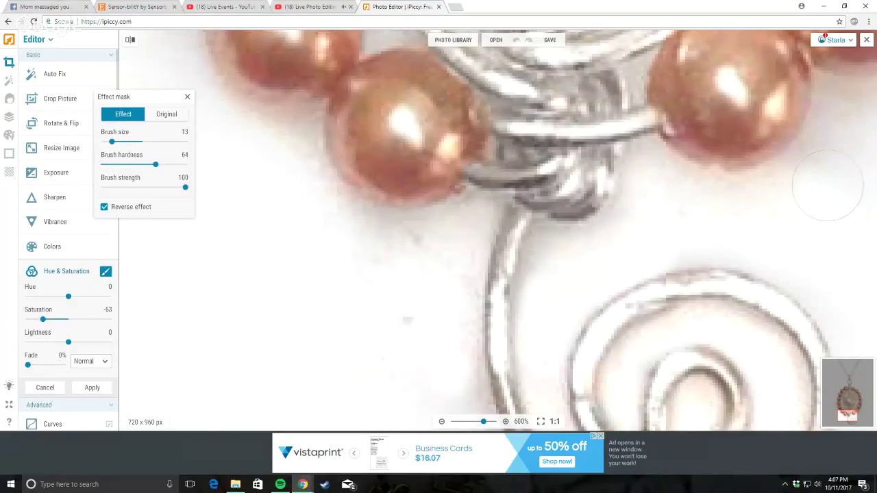
{"action": "scroll", "coordinate": [712, 274], "scroll_direction": "down", "scroll_amount": 5}
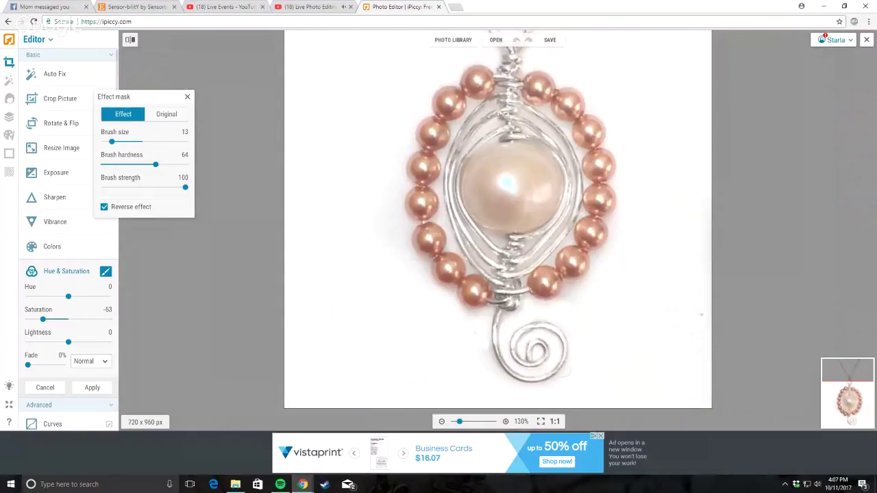
{"action": "scroll", "coordinate": [576, 264], "scroll_direction": "down", "scroll_amount": 2}
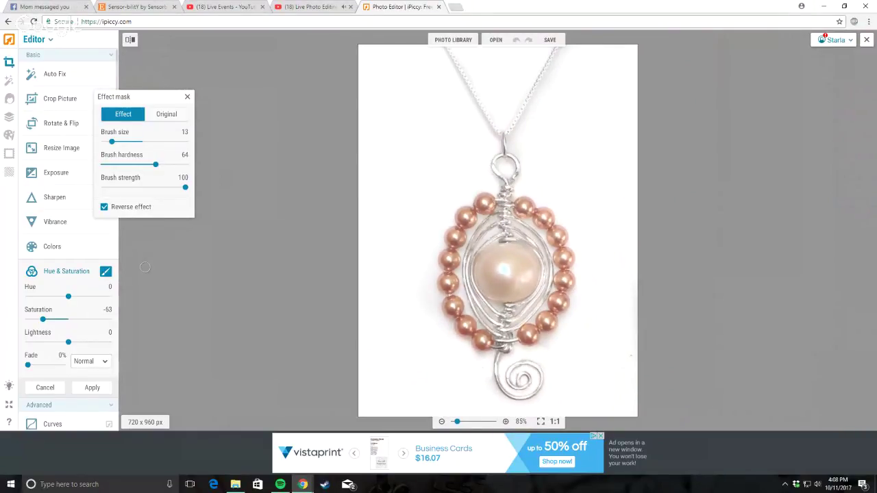
{"action": "left_click", "coordinate": [92, 388]}
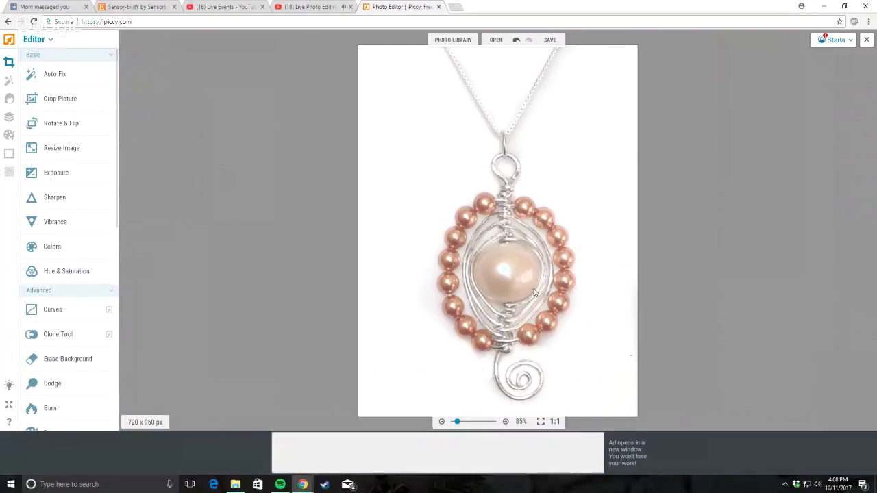
Step: Sharpen the whole photo with Sharpness 15 and Clarity 12 and apply it
{"action": "left_click", "coordinate": [54, 197]}
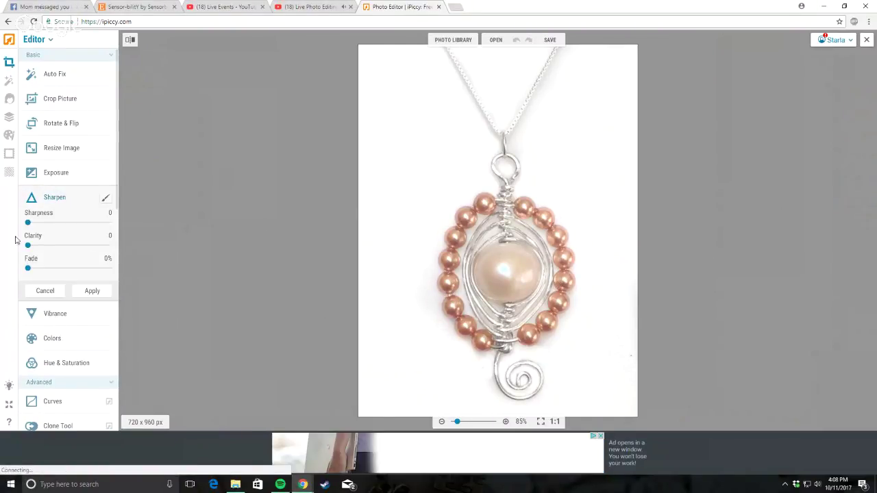
{"action": "left_click_drag", "start_coordinate": [28, 223], "coordinate": [39, 251]}
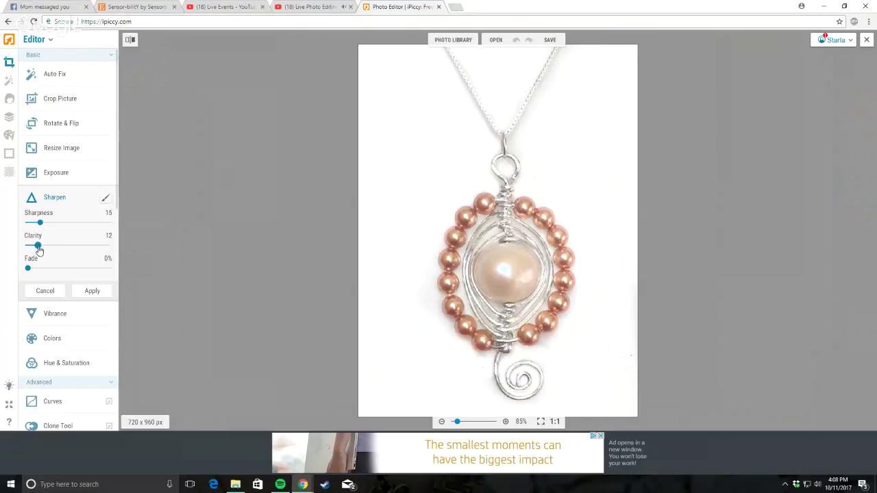
{"action": "left_click", "coordinate": [92, 291]}
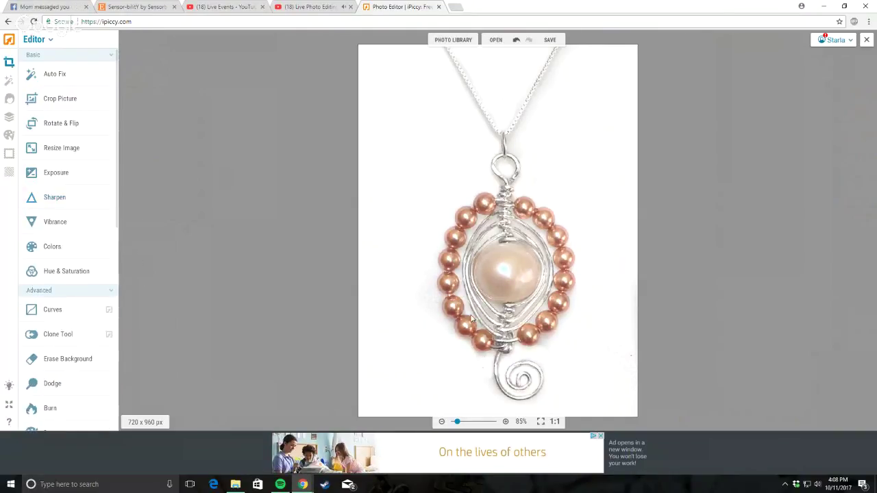
{"action": "scroll", "coordinate": [632, 301], "scroll_direction": "down", "scroll_amount": 1}
{"action": "scroll", "coordinate": [628, 304], "scroll_direction": "down", "scroll_amount": 1}
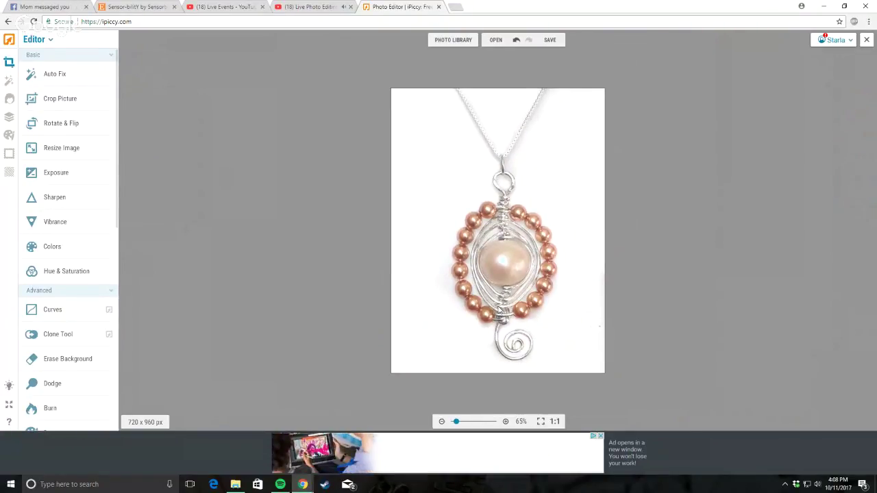
{"action": "scroll", "coordinate": [525, 267], "scroll_direction": "up", "scroll_amount": 5}
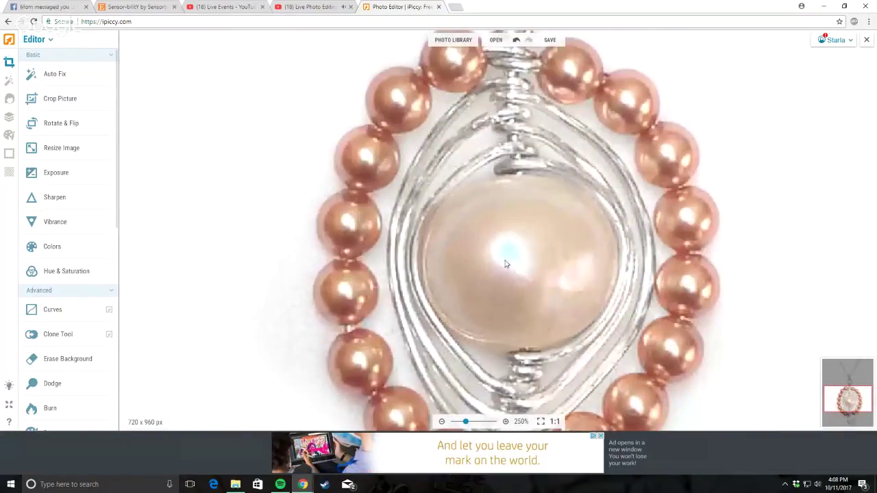
{"action": "scroll", "coordinate": [563, 282], "scroll_direction": "down", "scroll_amount": 5}
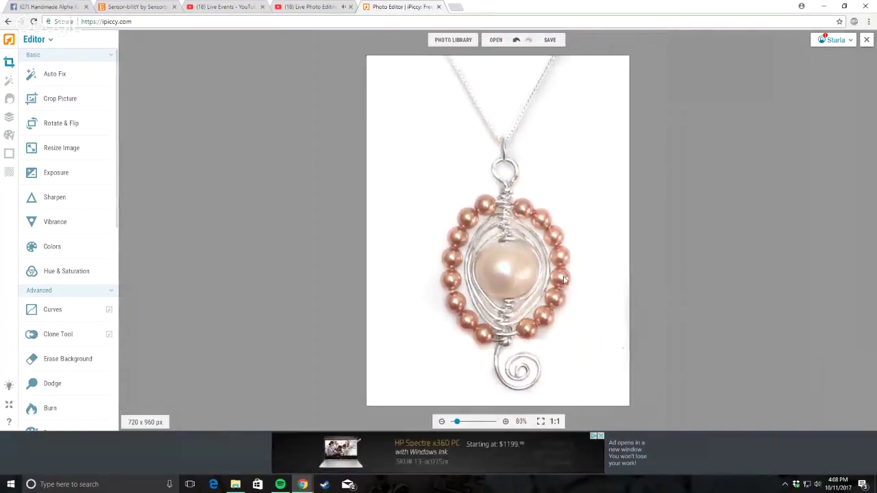
Step: Try to remove the highlights from the central pearl with Shine Remover at brush size 55
{"action": "left_click", "coordinate": [9, 98]}
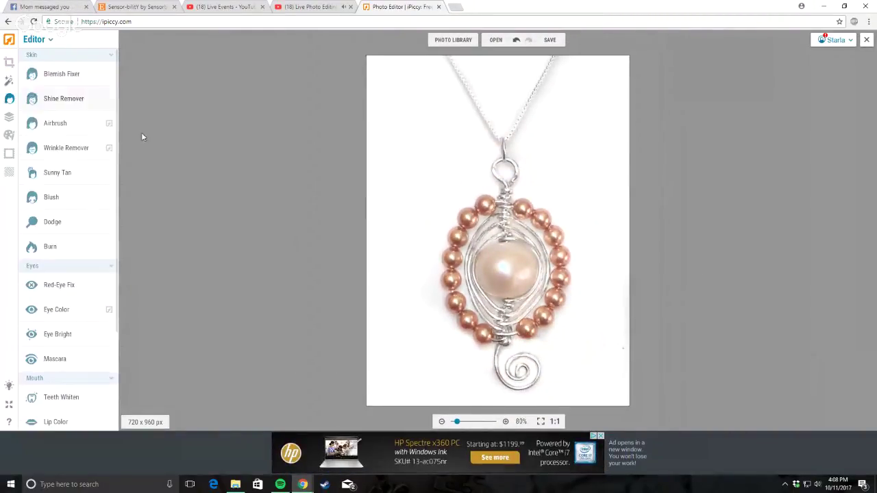
{"action": "left_click", "coordinate": [82, 98]}
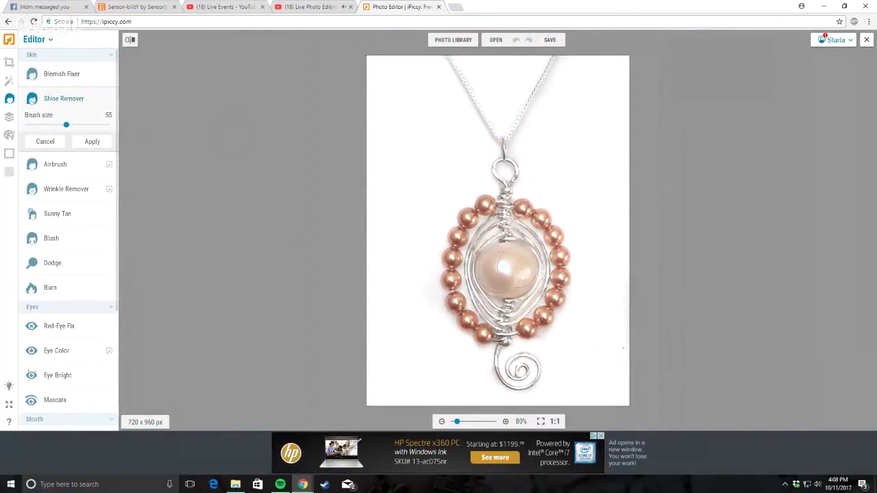
{"action": "mouse_move", "coordinate": [527, 278]}
{"action": "left_mouse_down"}
{"action": "mouse_move", "coordinate": [502, 271]}
{"action": "mouse_move", "coordinate": [522, 278]}
{"action": "left_mouse_up"}
{"action": "scroll", "coordinate": [505, 274], "scroll_direction": "up", "scroll_amount": 10}
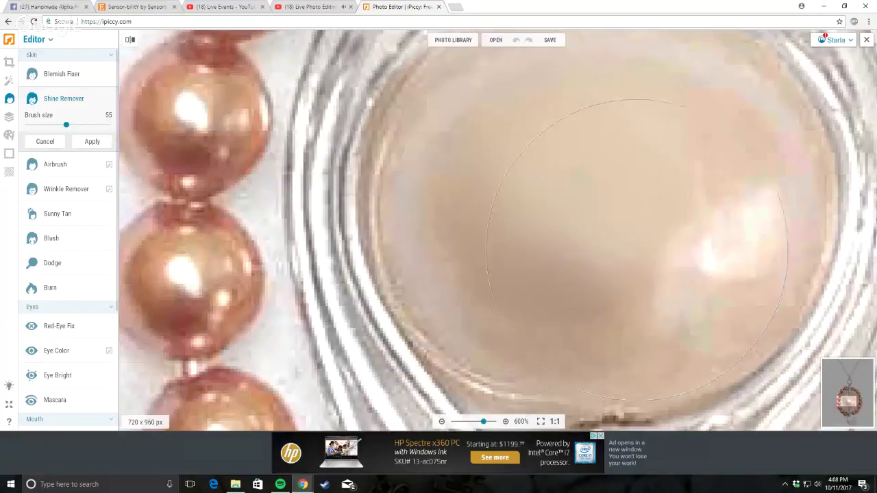
{"action": "left_click_drag", "start_coordinate": [637, 250], "coordinate": [686, 261]}
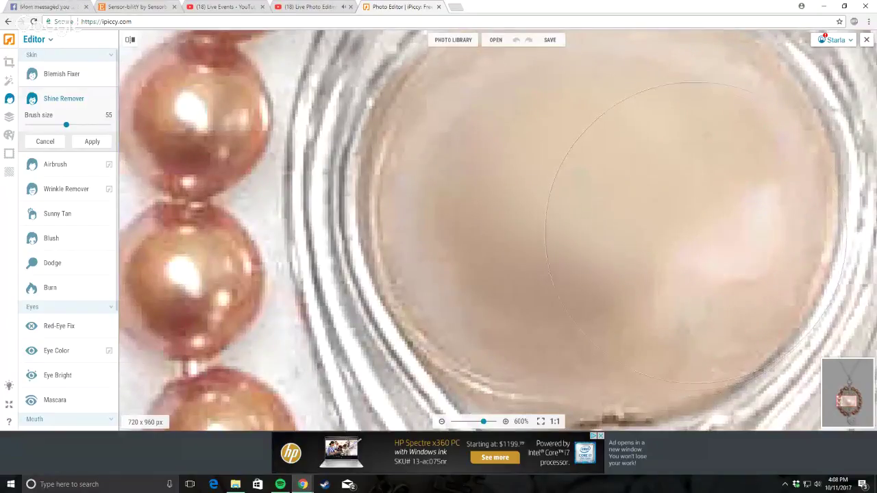
{"action": "scroll", "coordinate": [653, 281], "scroll_direction": "down", "scroll_amount": 10}
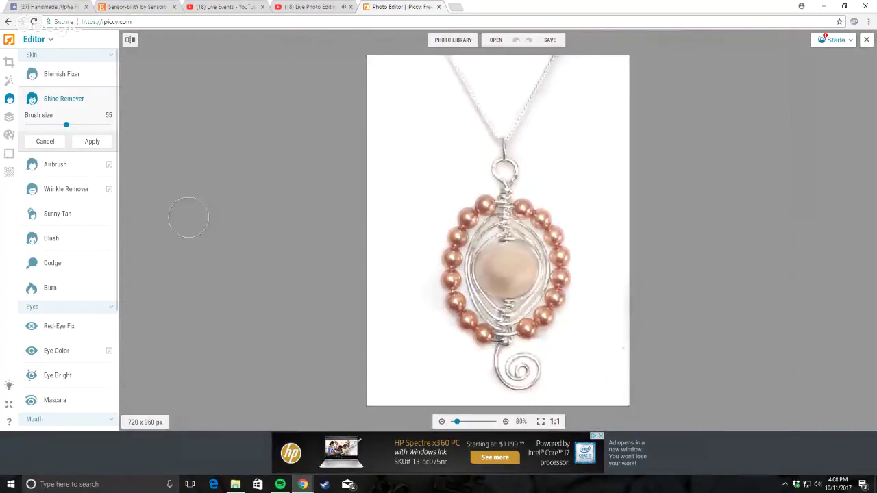
{"action": "left_click", "coordinate": [81, 143]}
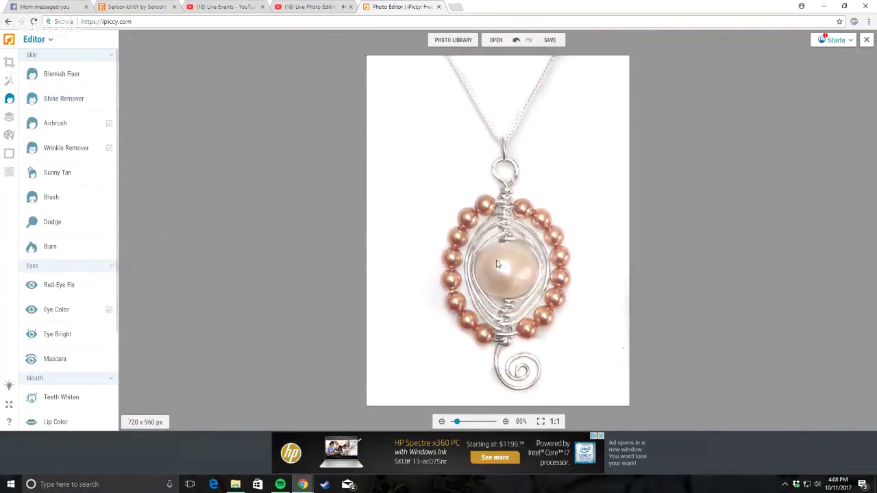
Step: Save the edited photo to the computer as a High quality JPG in the Alpha edits folder, replacing the existing file
{"action": "scroll", "coordinate": [521, 259], "scroll_direction": "up", "scroll_amount": 4}
{"action": "scroll", "coordinate": [509, 254], "scroll_direction": "down", "scroll_amount": 4}
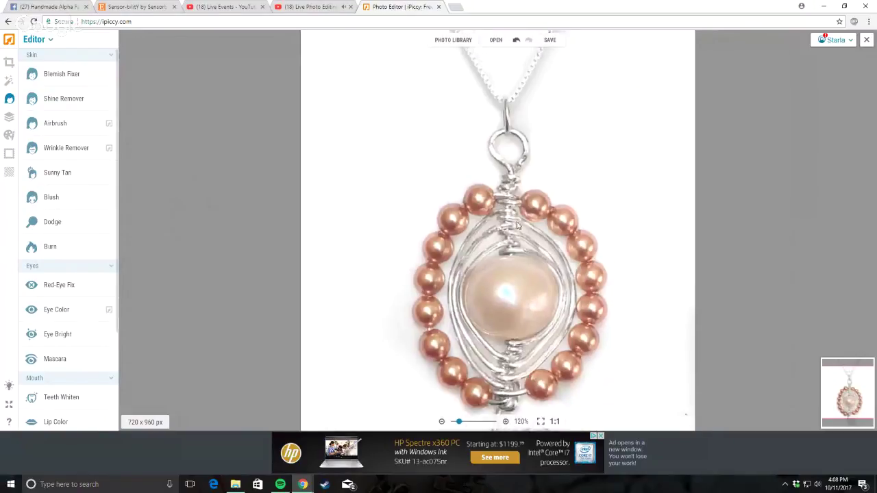
{"action": "left_click", "coordinate": [546, 39]}
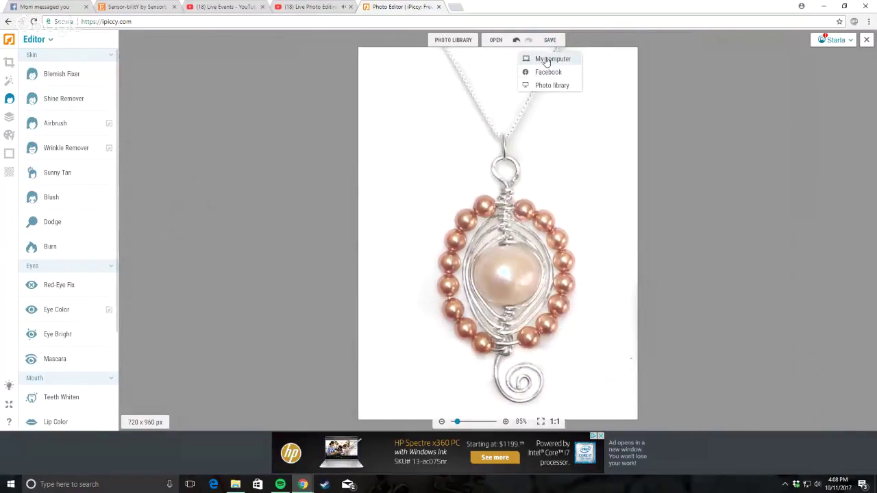
{"action": "left_click", "coordinate": [549, 60]}
{"action": "left_click", "coordinate": [473, 268]}
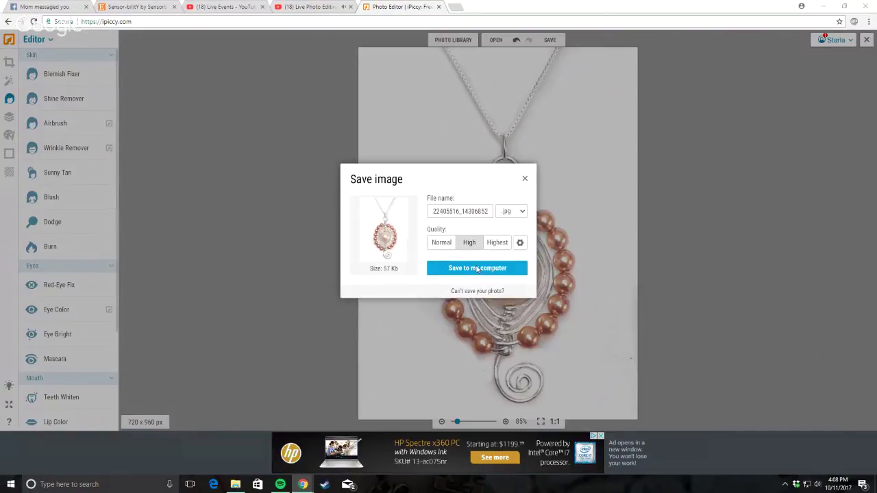
{"action": "left_click", "coordinate": [673, 347]}
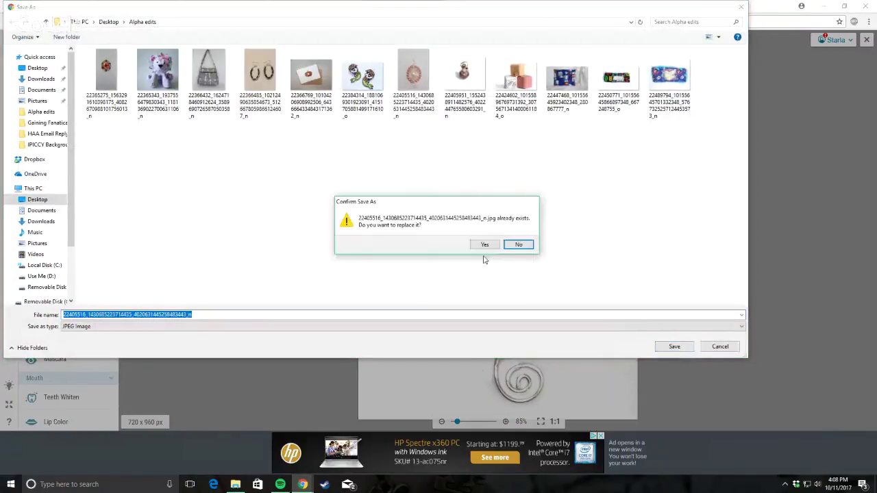
{"action": "left_click", "coordinate": [484, 246]}
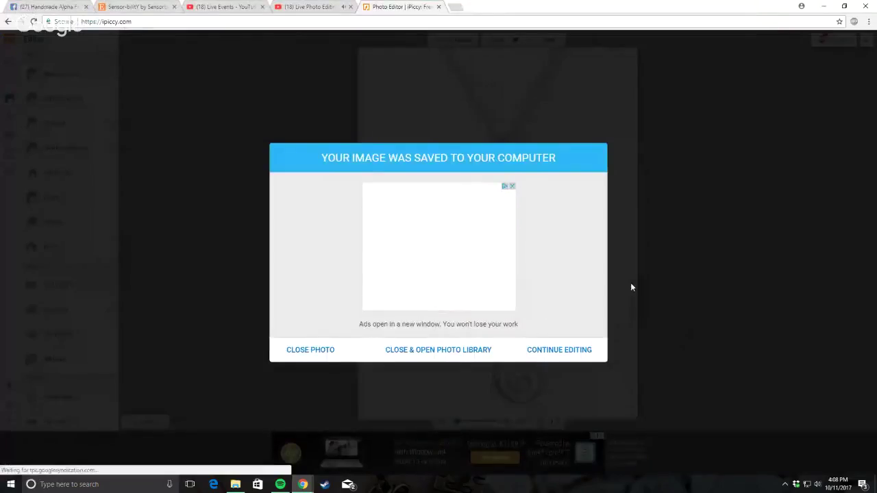
Step: Switch to the YouTube live stream page and read the viewers' latest live chat comments
{"action": "left_click", "coordinate": [319, 5]}
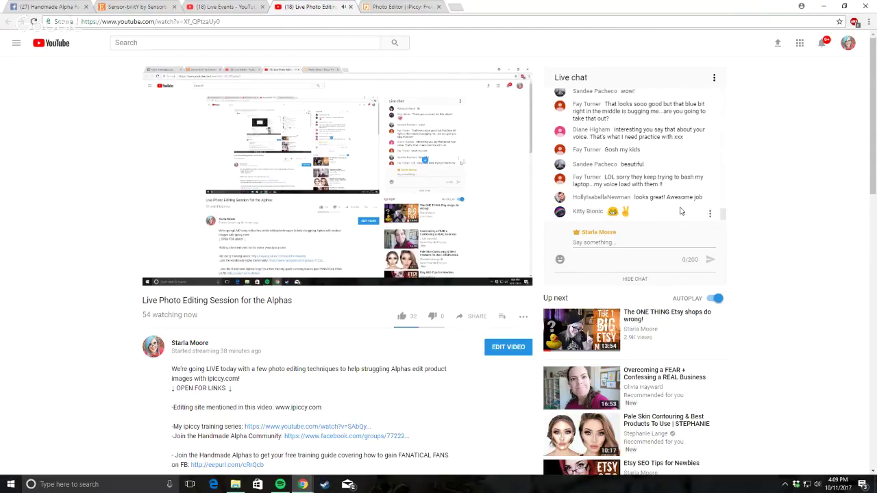
{"action": "scroll", "coordinate": [697, 212], "scroll_direction": "down", "scroll_amount": 1}
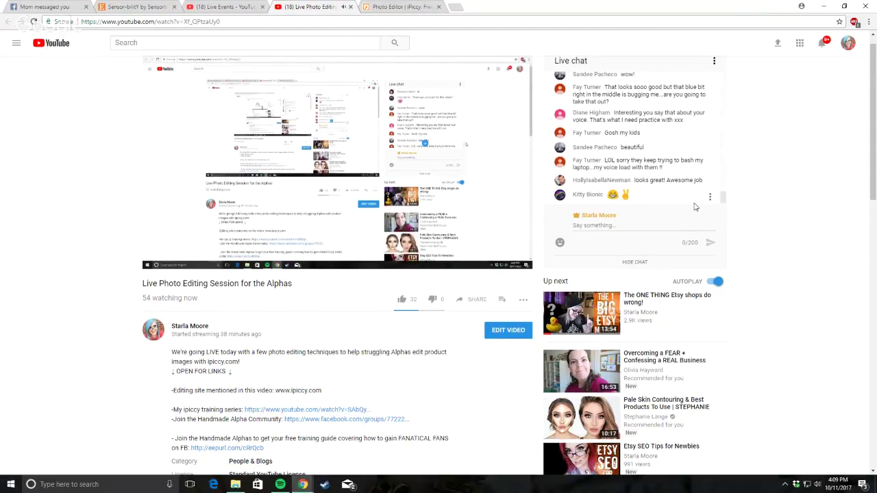
{"action": "scroll", "coordinate": [803, 224], "scroll_direction": "up", "scroll_amount": 1}
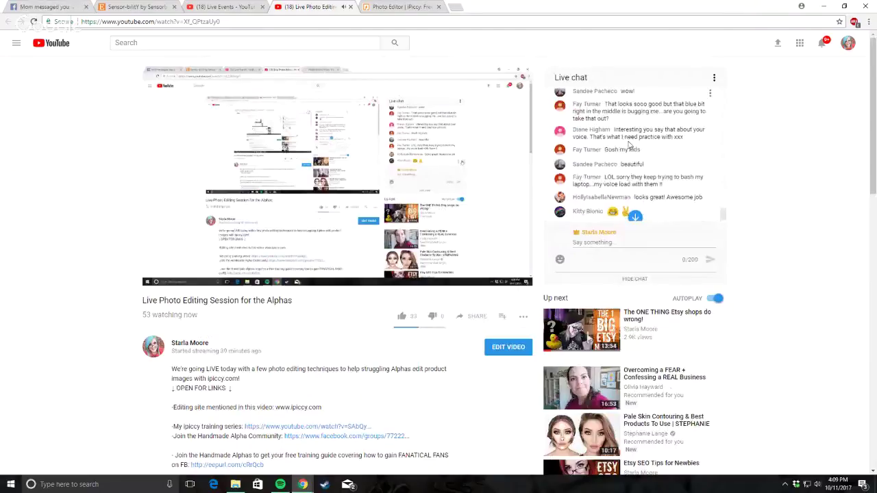
{"action": "scroll", "coordinate": [686, 227], "scroll_direction": "down", "scroll_amount": 2}
{"action": "scroll", "coordinate": [866, 186], "scroll_direction": "up", "scroll_amount": 2}
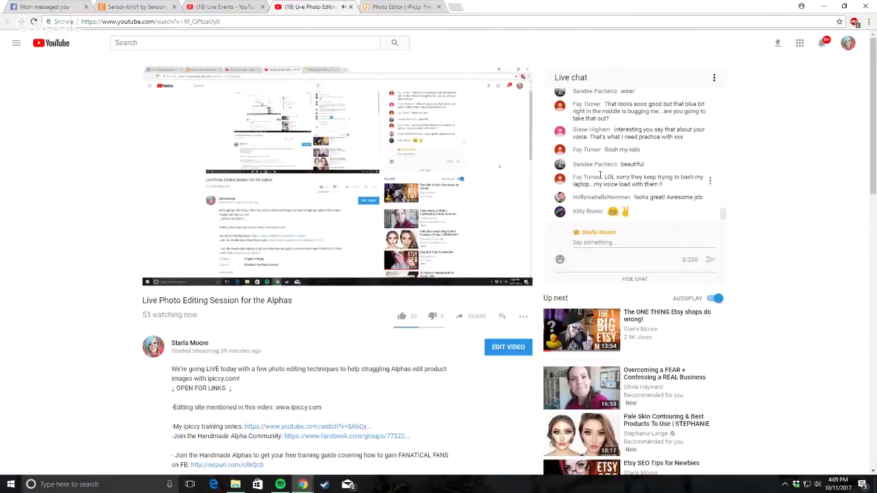
Step: Switch to the iPiccy photo editor, import the photo of two embroidered unicorn mermaid patches and open it for editing
{"action": "left_click", "coordinate": [382, 6]}
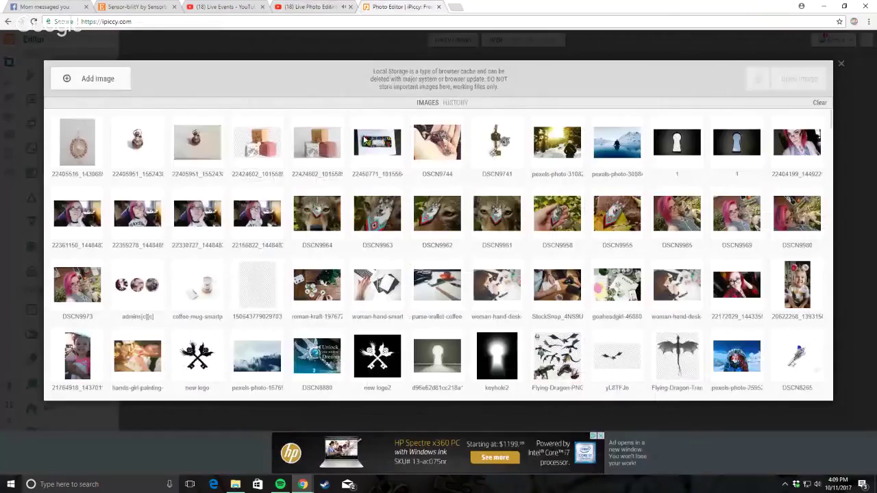
{"action": "left_click", "coordinate": [98, 78]}
{"action": "left_click", "coordinate": [365, 102]}
{"action": "double_click", "coordinate": [370, 87]}
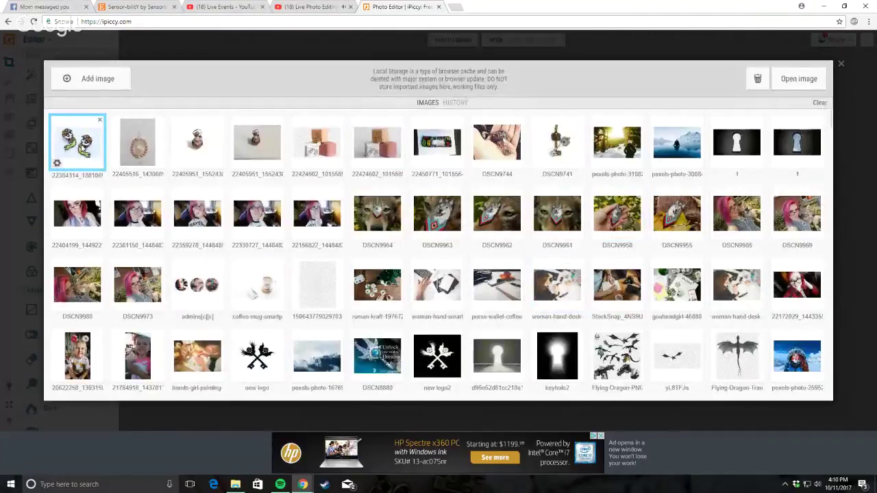
{"action": "double_click", "coordinate": [92, 131]}
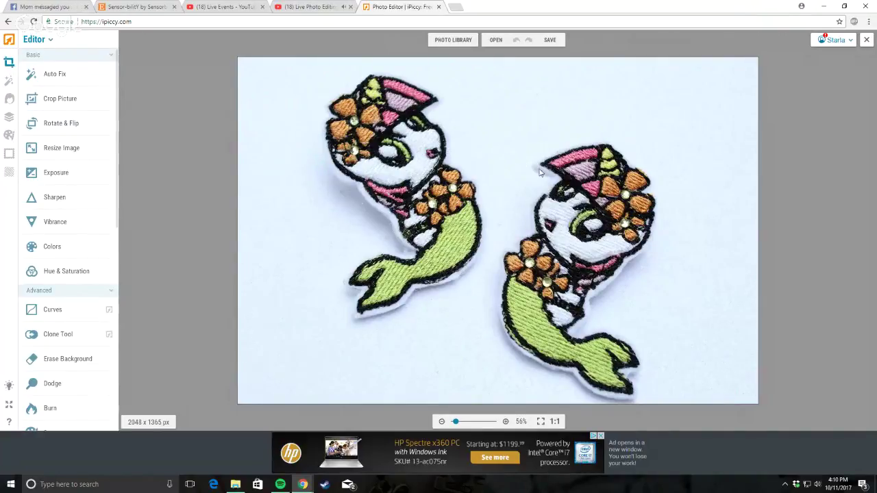
{"action": "scroll", "coordinate": [537, 171], "scroll_direction": "up", "scroll_amount": 1}
{"action": "scroll", "coordinate": [537, 175], "scroll_direction": "up", "scroll_amount": 2}
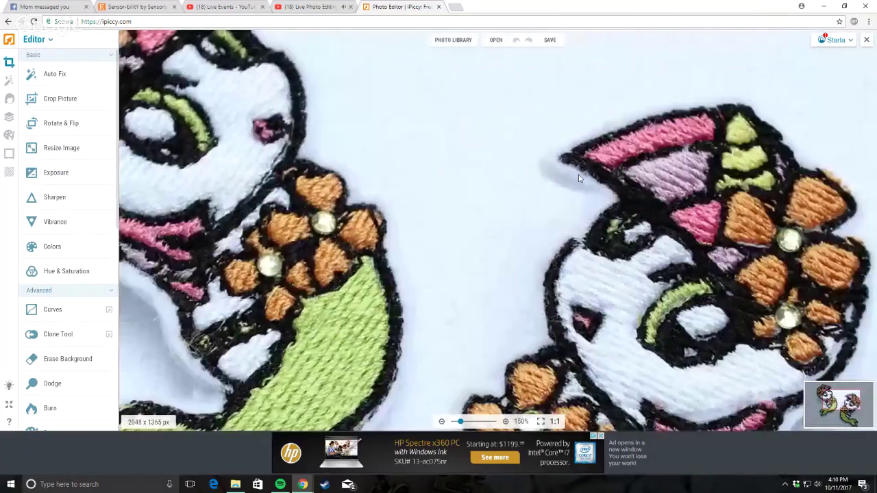
{"action": "scroll", "coordinate": [579, 178], "scroll_direction": "down", "scroll_amount": 3}
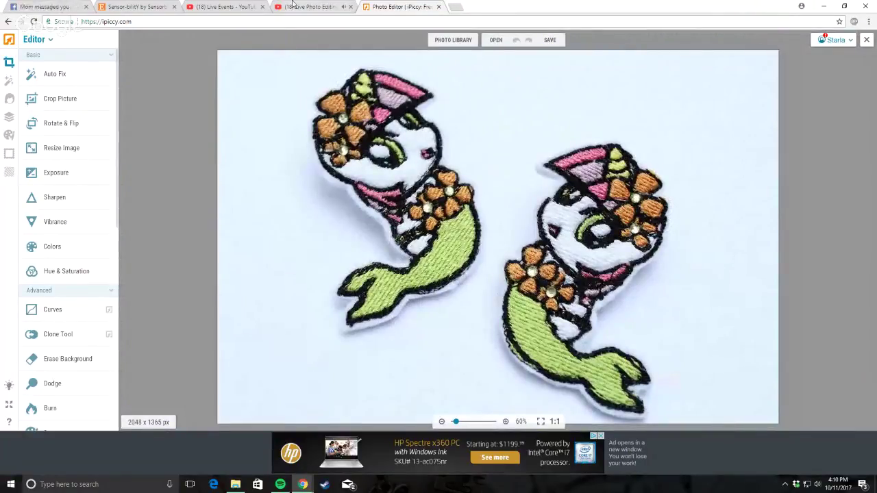
Step: Check the live chat on the YouTube stream page for new viewer comments, and return to the iPiccy photo editor
{"action": "key", "text": "ctrl+shift+Tab"}
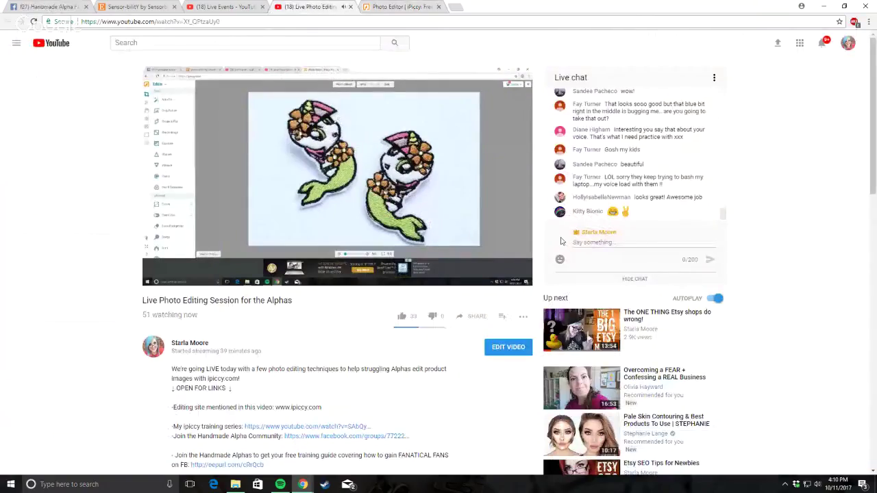
{"action": "mouse_move", "coordinate": [500, 250]}
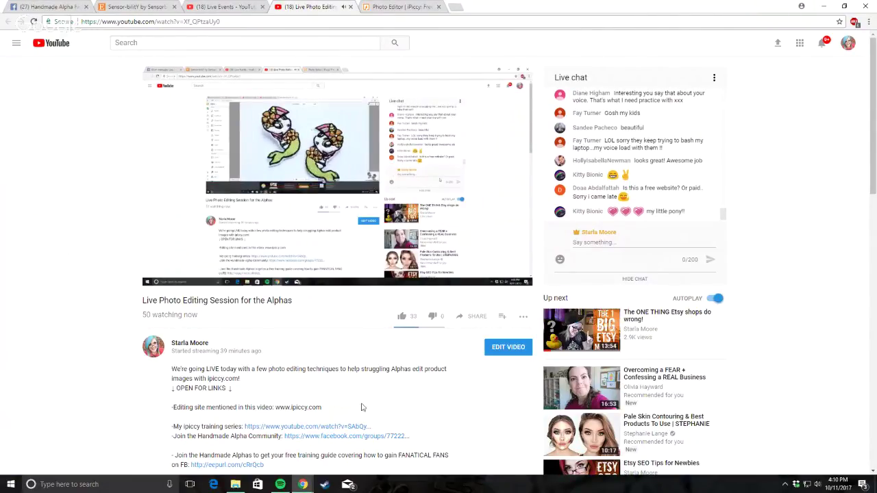
{"action": "left_click", "coordinate": [387, 6]}
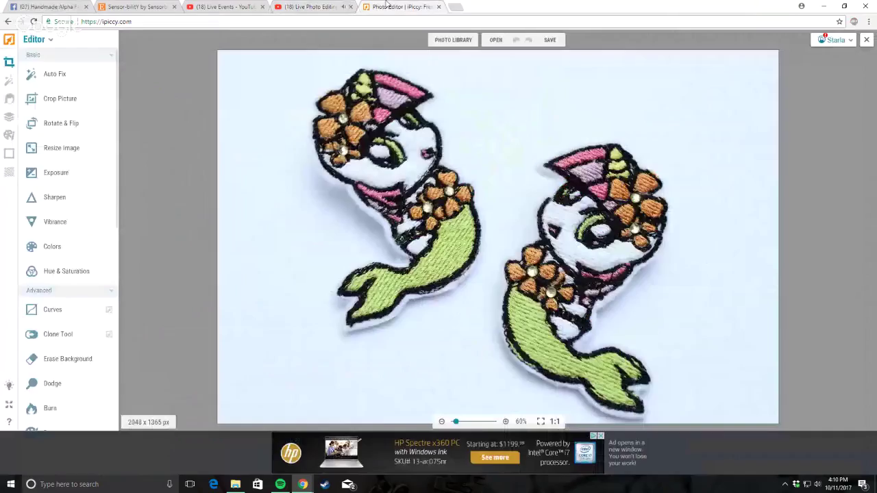
Step: Examine the background tint, the shadows and the white fabric borders around both unicorn mermaid patches
{"action": "scroll", "coordinate": [436, 232], "scroll_direction": "down", "scroll_amount": 1}
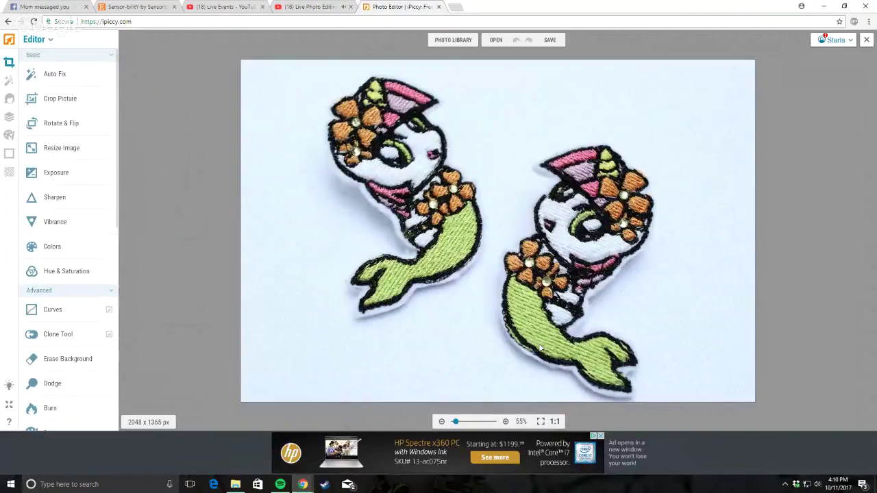
{"action": "scroll", "coordinate": [422, 99], "scroll_direction": "up", "scroll_amount": 3}
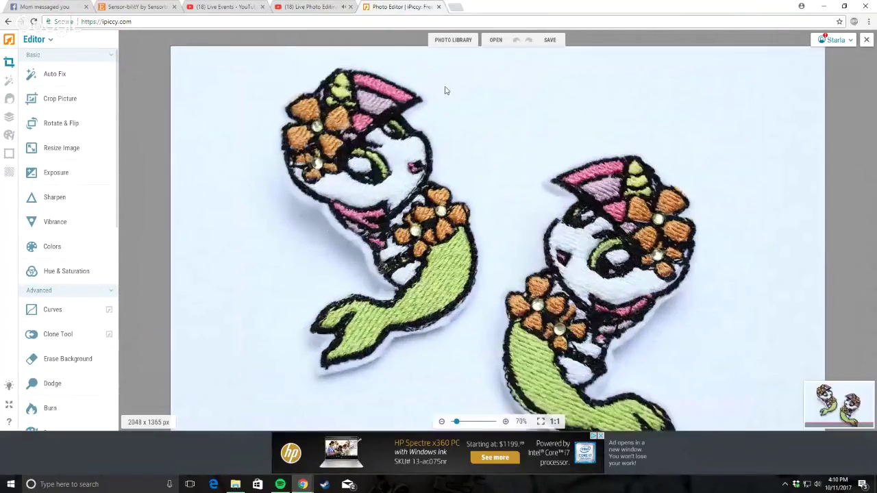
{"action": "scroll", "coordinate": [510, 147], "scroll_direction": "down", "scroll_amount": 4}
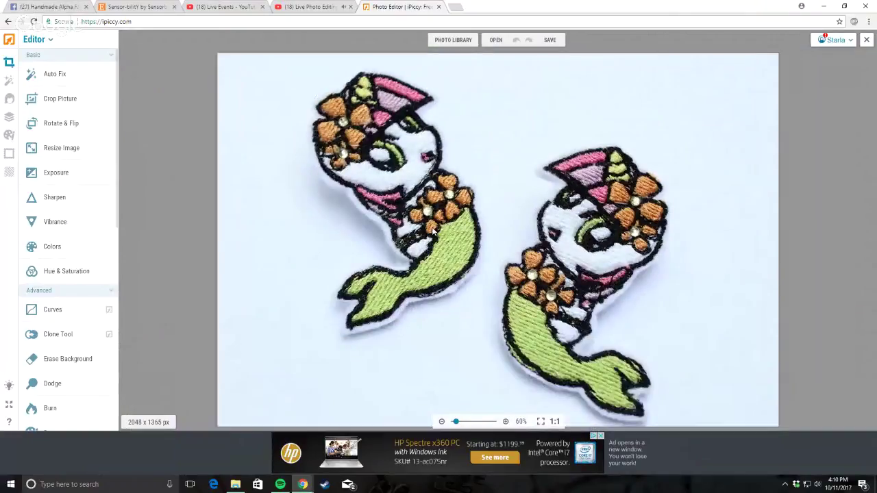
{"action": "scroll", "coordinate": [420, 99], "scroll_direction": "up", "scroll_amount": 3}
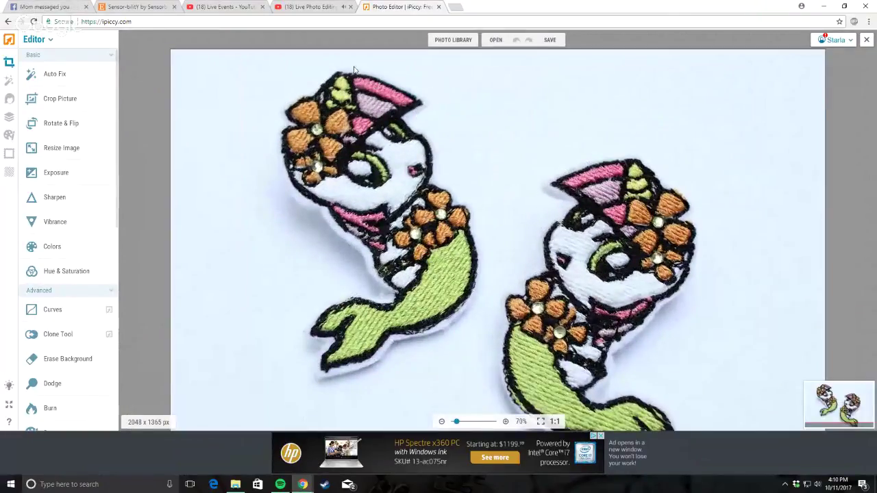
{"action": "scroll", "coordinate": [274, 205], "scroll_direction": "down", "scroll_amount": 1}
{"action": "scroll", "coordinate": [499, 234], "scroll_direction": "down", "scroll_amount": 1}
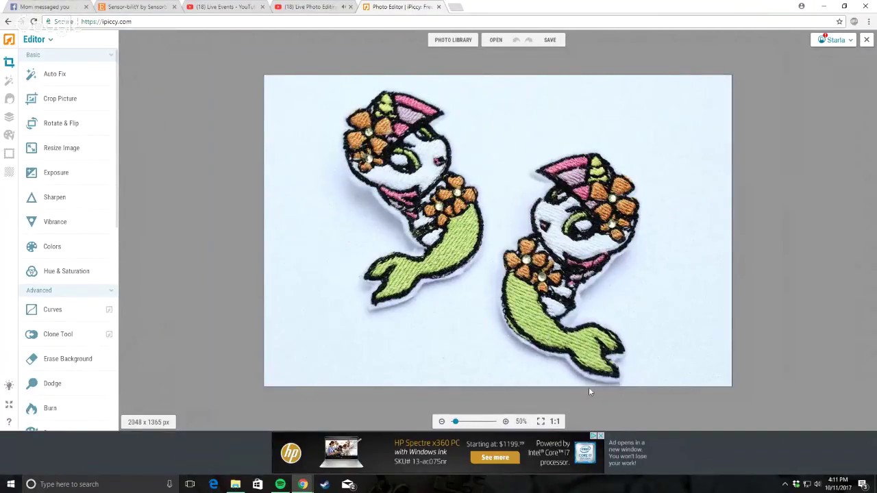
{"action": "scroll", "coordinate": [597, 391], "scroll_direction": "up", "scroll_amount": 5}
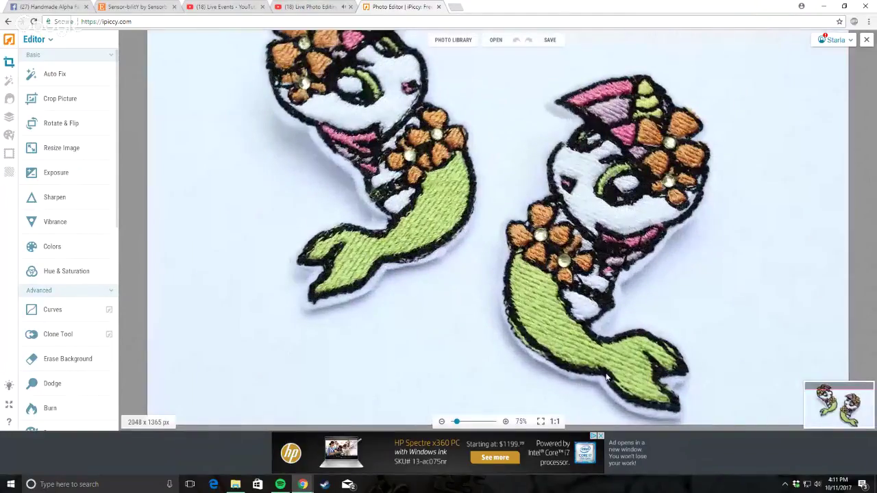
{"action": "scroll", "coordinate": [556, 374], "scroll_direction": "down", "scroll_amount": 4}
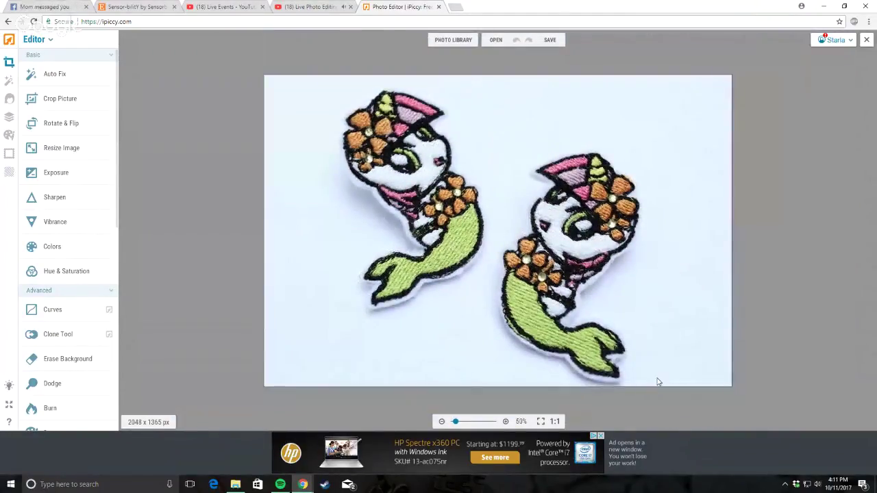
{"action": "scroll", "coordinate": [658, 382], "scroll_direction": "up", "scroll_amount": 6}
{"action": "scroll", "coordinate": [604, 416], "scroll_direction": "down", "scroll_amount": 3}
{"action": "scroll", "coordinate": [395, 322], "scroll_direction": "up", "scroll_amount": 6}
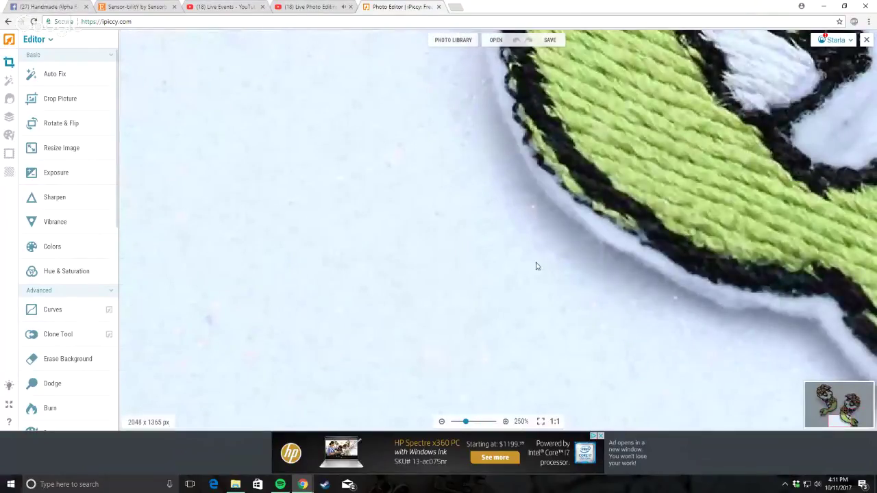
{"action": "scroll", "coordinate": [537, 267], "scroll_direction": "down", "scroll_amount": 3}
{"action": "scroll", "coordinate": [619, 270], "scroll_direction": "down", "scroll_amount": 4}
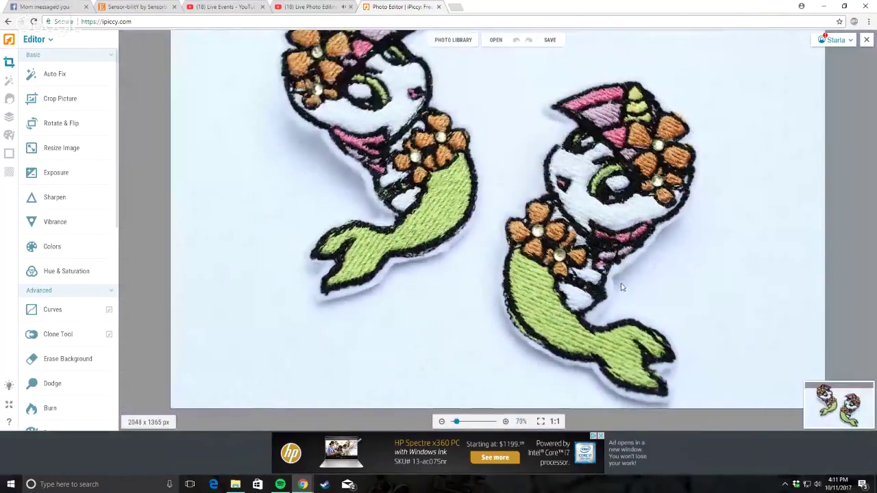
{"action": "scroll", "coordinate": [668, 258], "scroll_direction": "down", "scroll_amount": 1}
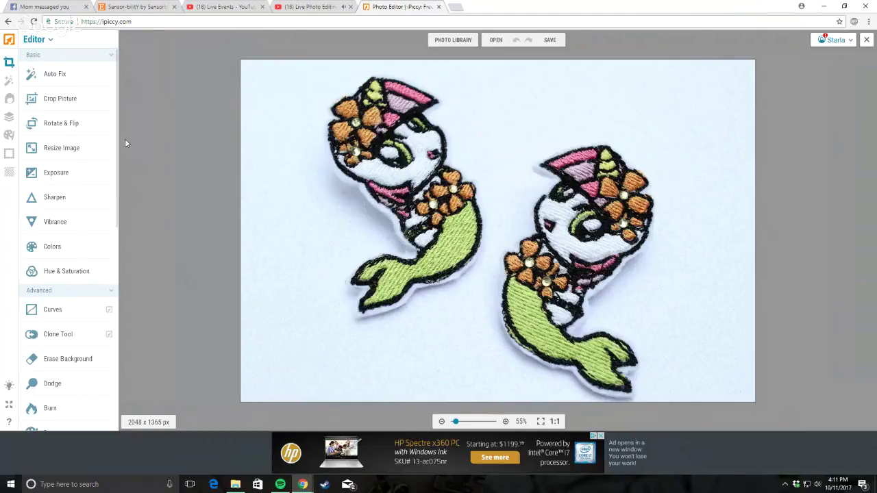
Step: Brighten the whole patch photo with Exposure by setting Highlights to 35, and apply it
{"action": "left_click", "coordinate": [27, 173]}
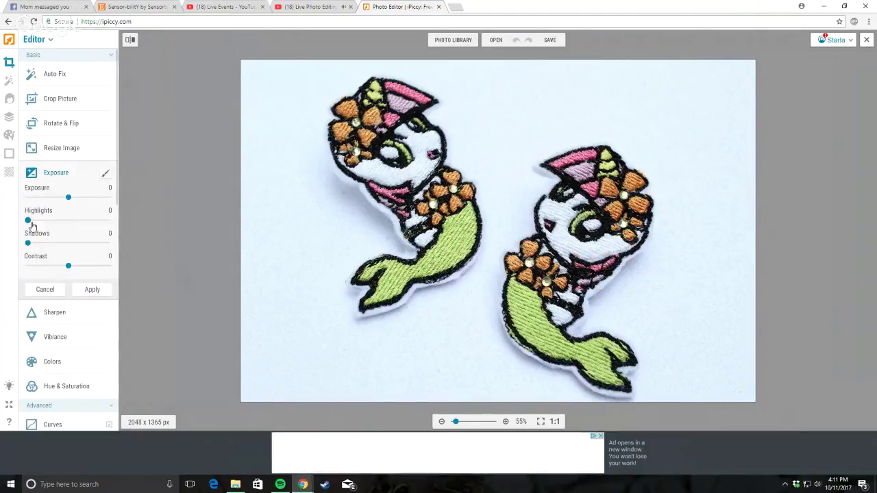
{"action": "left_click_drag", "start_coordinate": [30, 222], "coordinate": [52, 223]}
{"action": "key", "text": "Right"}
{"action": "key", "text": "Right"}
{"action": "key", "text": "Right"}
{"action": "key", "text": "Right"}
{"action": "key", "text": "Right"}
{"action": "key", "text": "Right"}
{"action": "key", "text": "Right"}
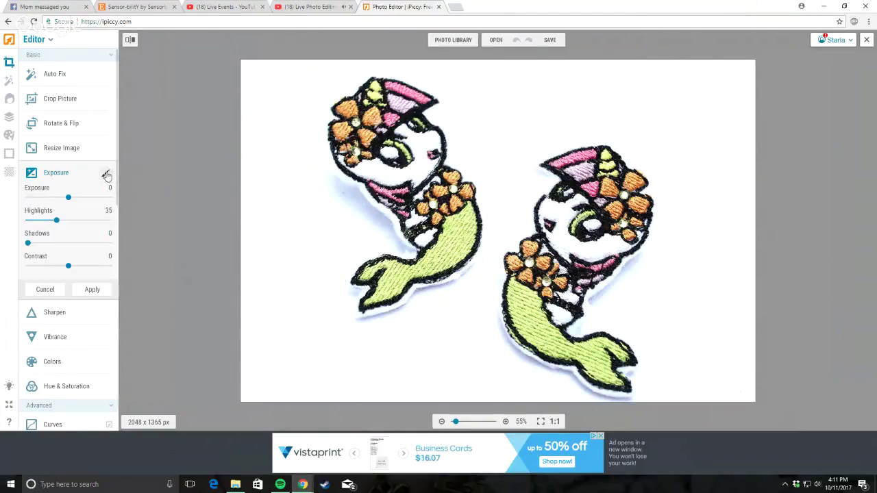
{"action": "left_click", "coordinate": [92, 289]}
Step: Examine the brightened background, the patch edges and the shadows, especially below the tip of the right patch's pink headpiece
{"action": "scroll", "coordinate": [448, 107], "scroll_direction": "up", "scroll_amount": 5}
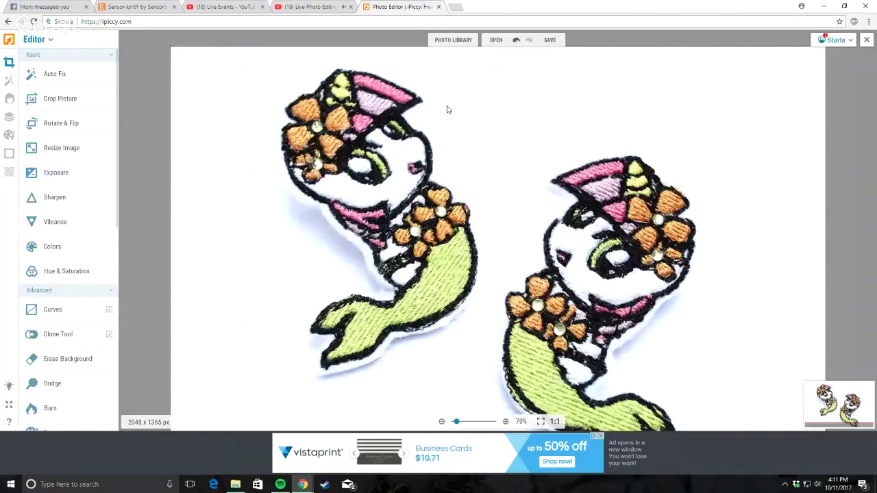
{"action": "scroll", "coordinate": [634, 223], "scroll_direction": "down", "scroll_amount": 5}
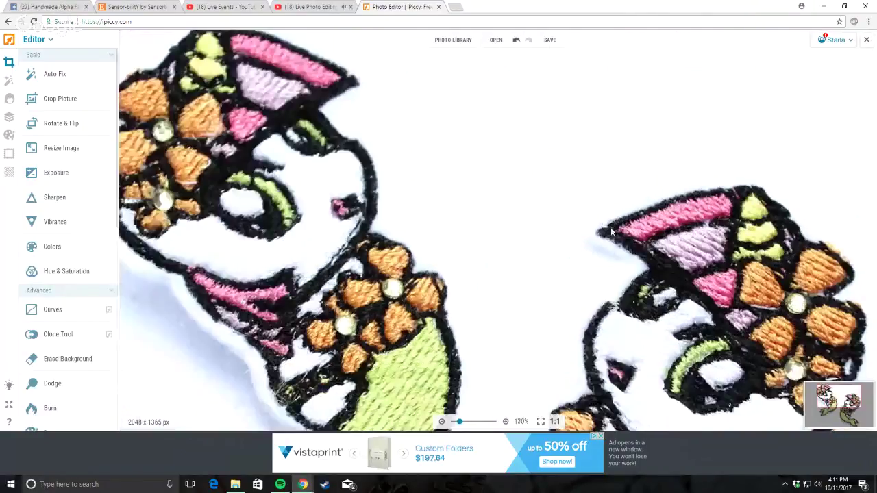
{"action": "scroll", "coordinate": [462, 276], "scroll_direction": "up", "scroll_amount": 2}
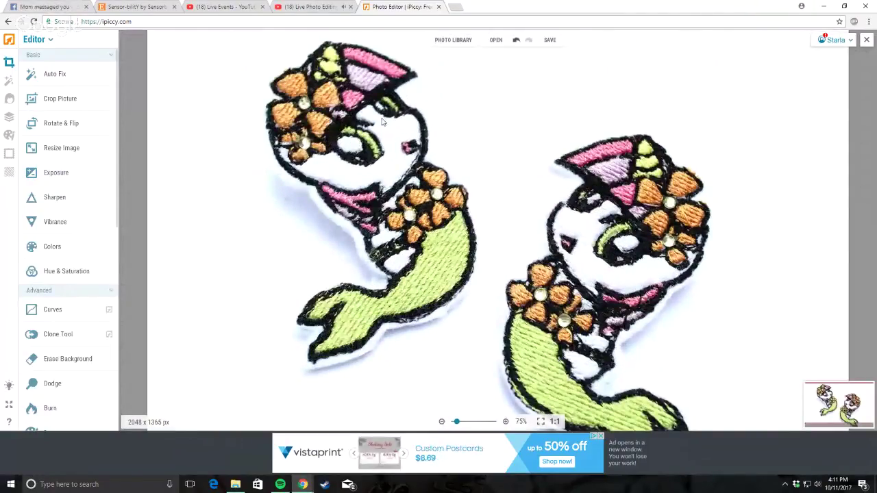
{"action": "scroll", "coordinate": [591, 177], "scroll_direction": "up", "scroll_amount": 4}
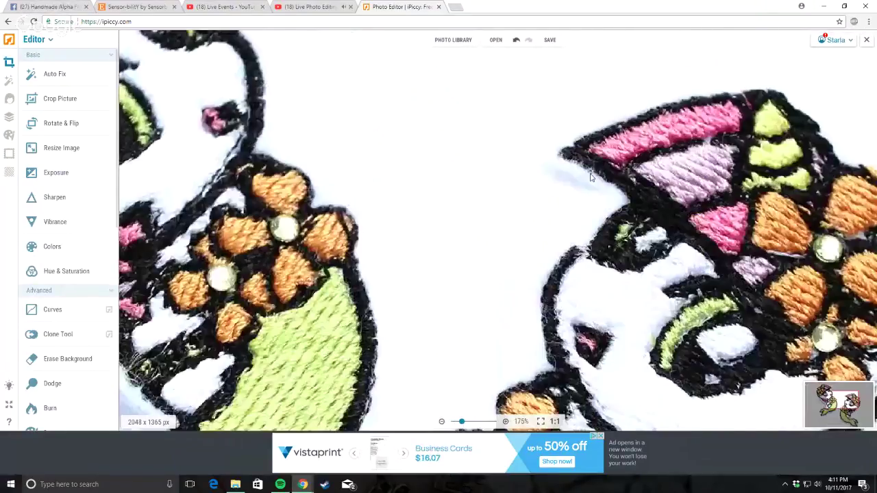
{"action": "scroll", "coordinate": [591, 177], "scroll_direction": "up", "scroll_amount": 3}
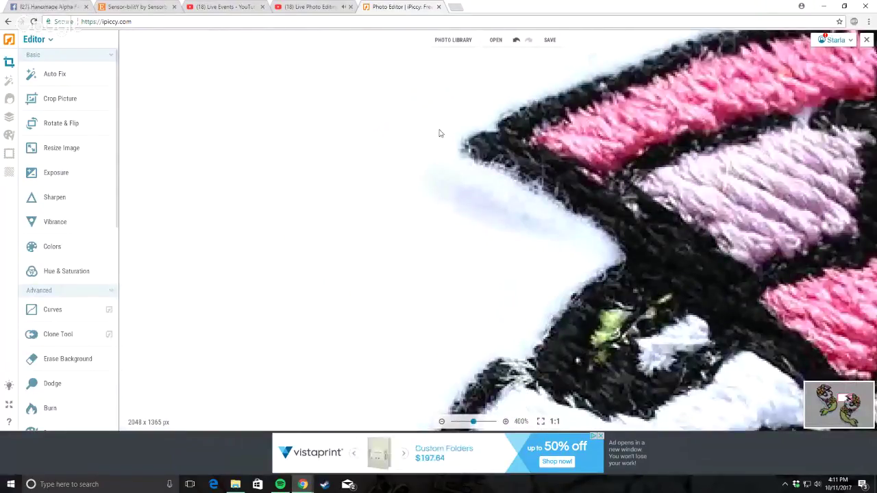
{"action": "scroll", "coordinate": [500, 96], "scroll_direction": "down", "scroll_amount": 1}
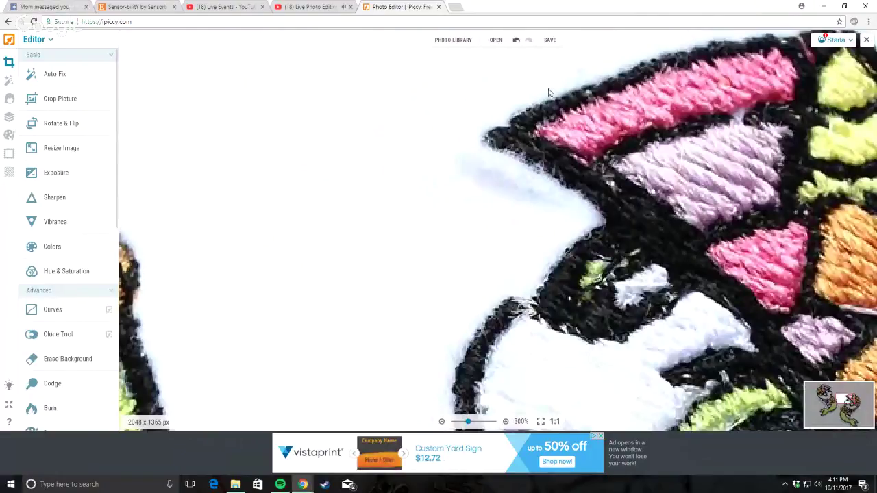
{"action": "scroll", "coordinate": [519, 203], "scroll_direction": "down", "scroll_amount": 5}
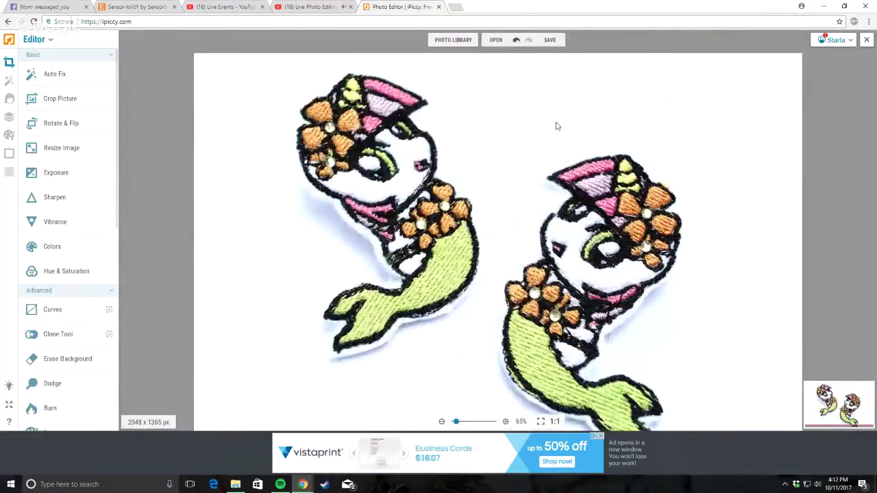
{"action": "scroll", "coordinate": [268, 219], "scroll_direction": "down", "scroll_amount": 1}
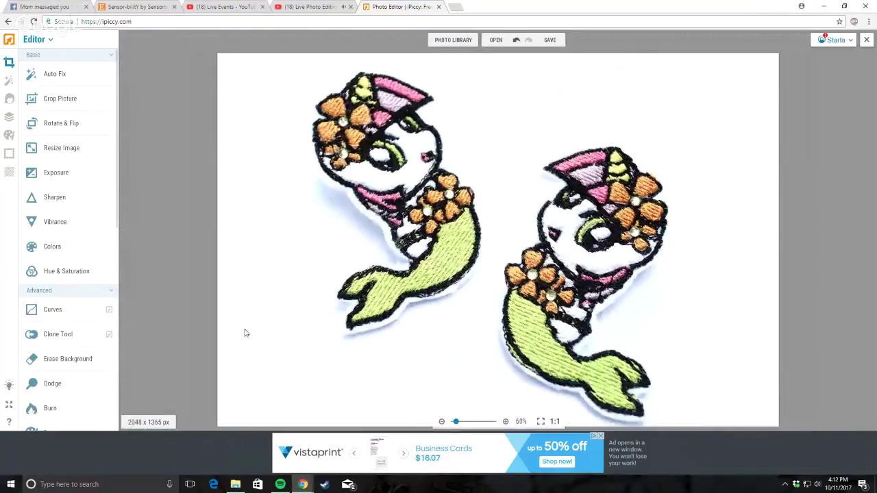
Step: Set Hue & Saturation to a saturation of -100 with a reversed effect mask and a brush size of 58
{"action": "left_click", "coordinate": [74, 274]}
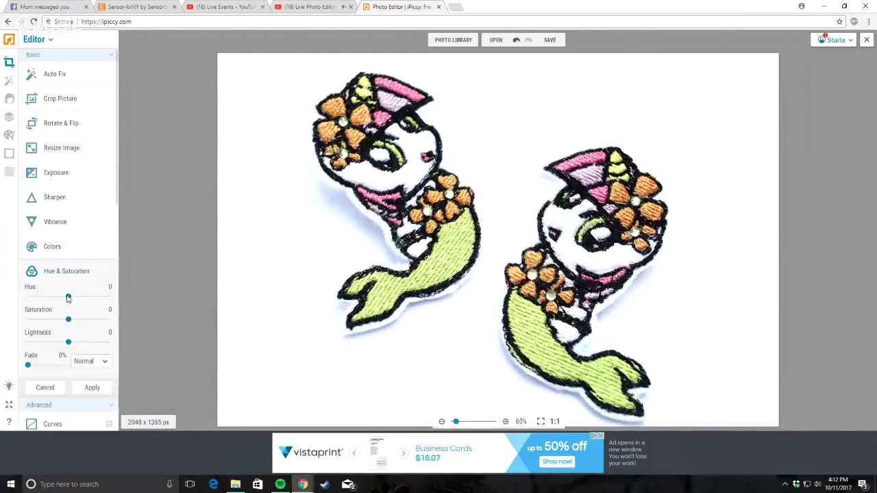
{"action": "left_click_drag", "start_coordinate": [68, 320], "coordinate": [27, 320]}
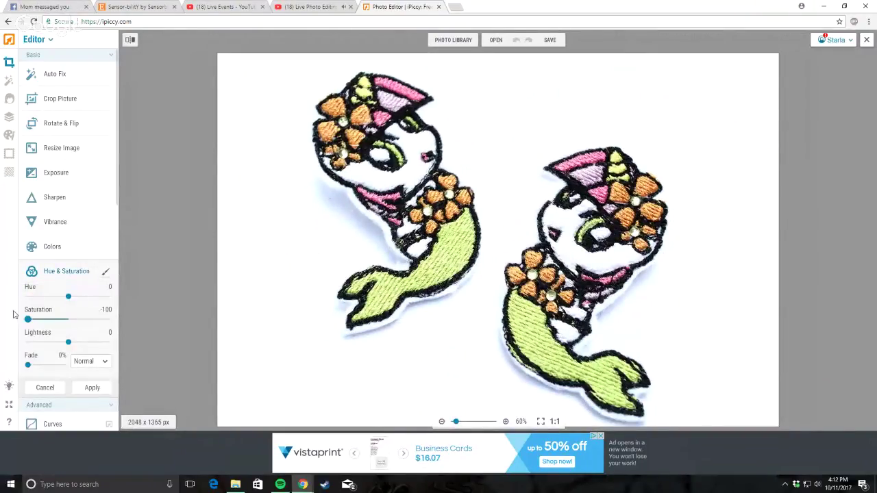
{"action": "left_click", "coordinate": [106, 271]}
{"action": "left_click", "coordinate": [105, 207]}
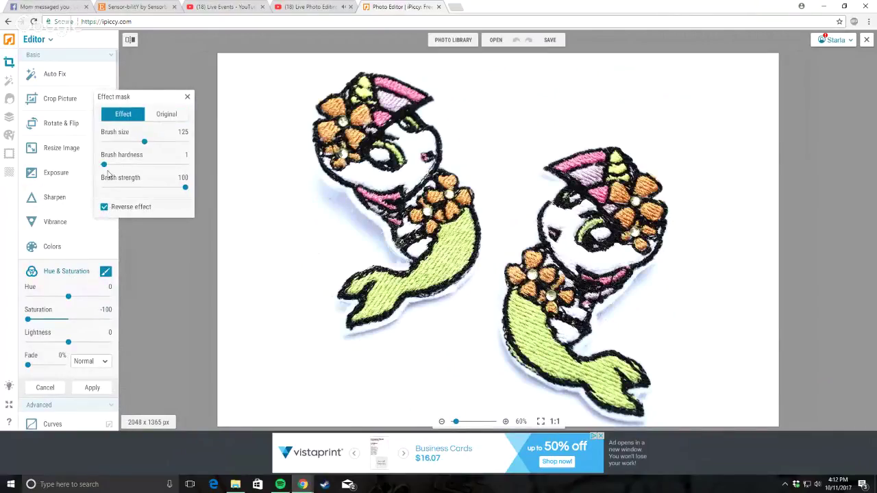
{"action": "left_click_drag", "start_coordinate": [144, 141], "coordinate": [123, 141]}
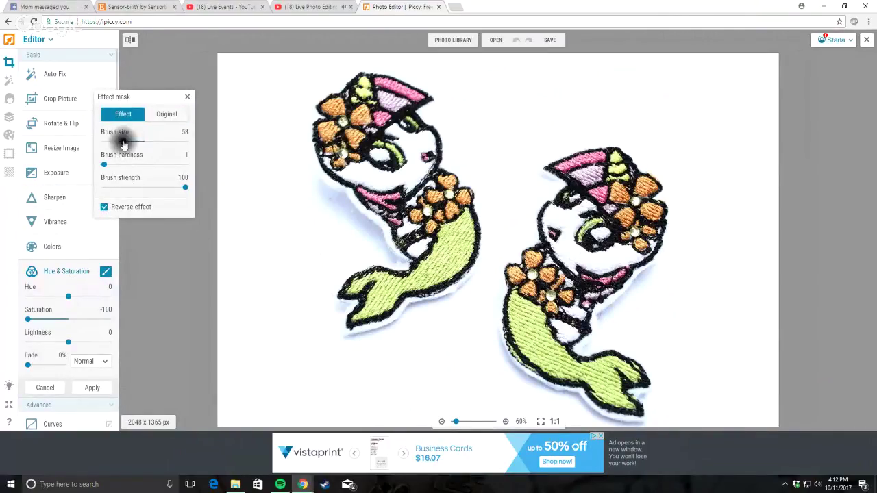
Step: Set the mask brush size to 16 and desaturate the blue shadow between the left patch's head and tail
{"action": "scroll", "coordinate": [249, 191], "scroll_direction": "up", "scroll_amount": 2}
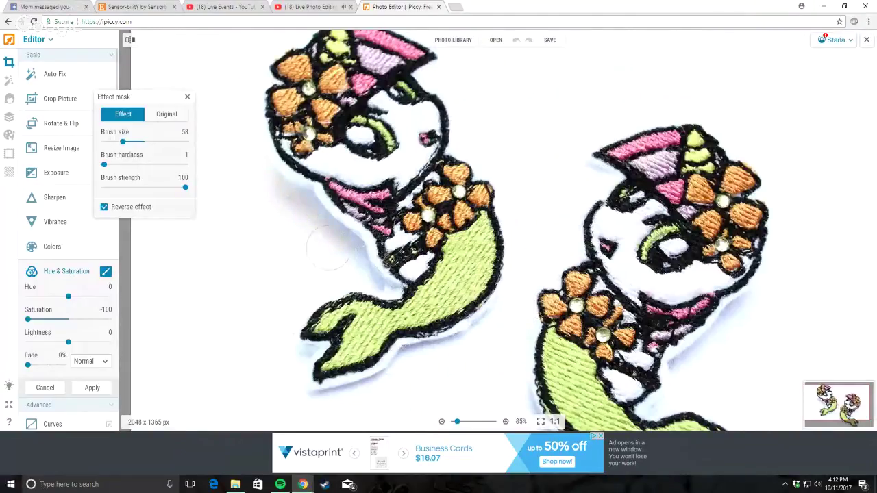
{"action": "scroll", "coordinate": [322, 247], "scroll_direction": "up", "scroll_amount": 5}
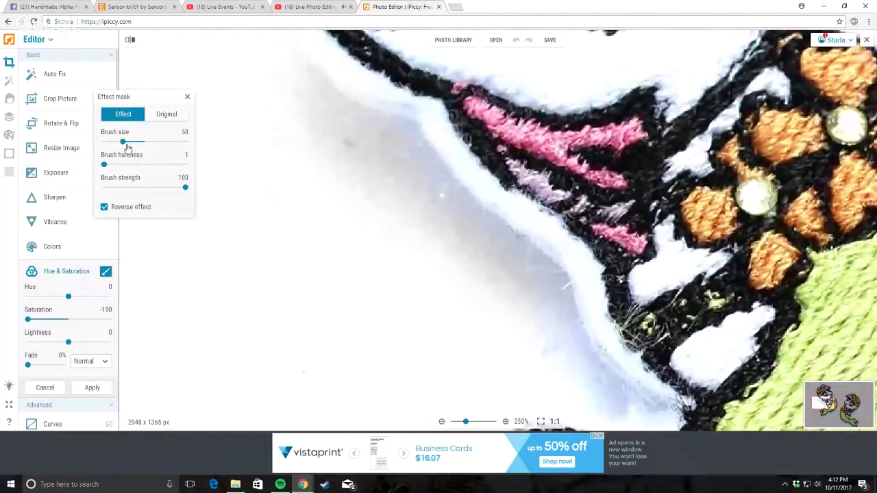
{"action": "left_click_drag", "start_coordinate": [124, 142], "coordinate": [109, 142]}
{"action": "scroll", "coordinate": [432, 150], "scroll_direction": "up", "scroll_amount": 4}
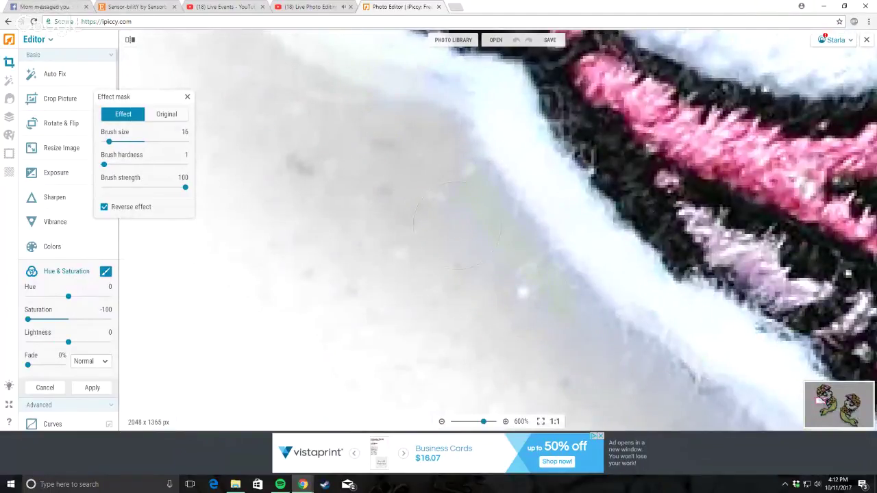
{"action": "scroll", "coordinate": [458, 224], "scroll_direction": "down", "scroll_amount": 9}
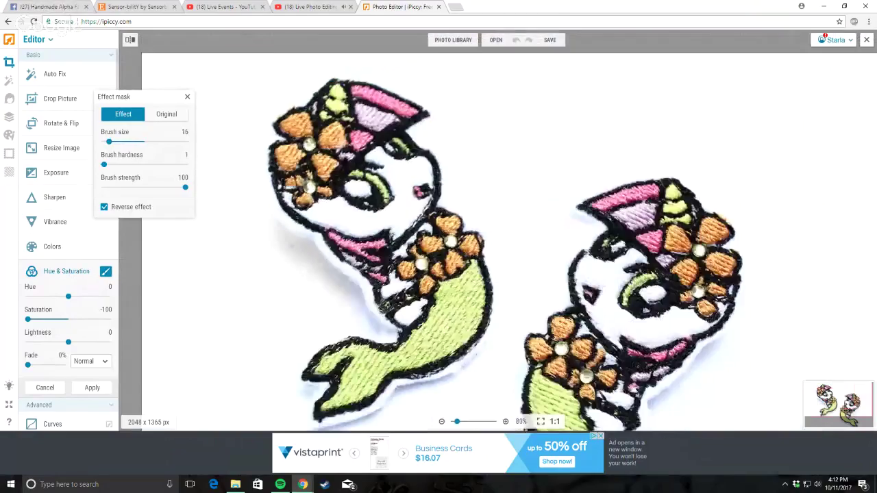
{"action": "scroll", "coordinate": [342, 274], "scroll_direction": "up", "scroll_amount": 9}
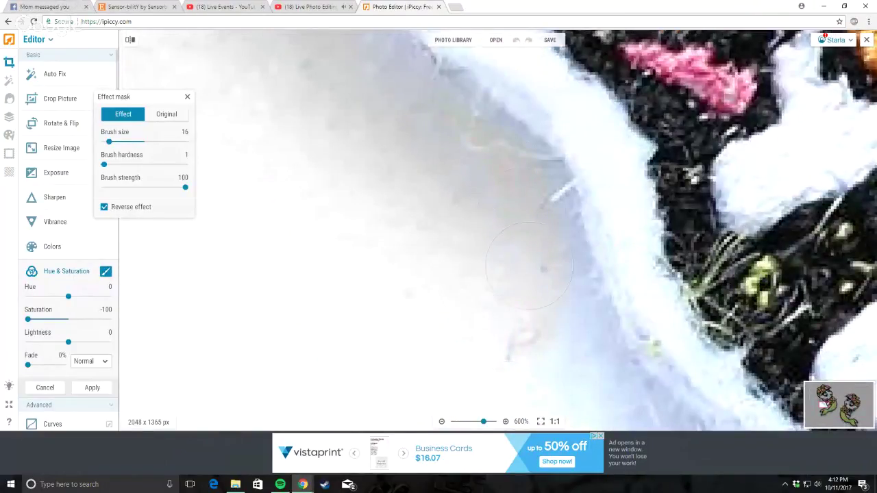
{"action": "scroll", "coordinate": [519, 290], "scroll_direction": "down", "scroll_amount": 4}
{"action": "scroll", "coordinate": [414, 346], "scroll_direction": "up", "scroll_amount": 2}
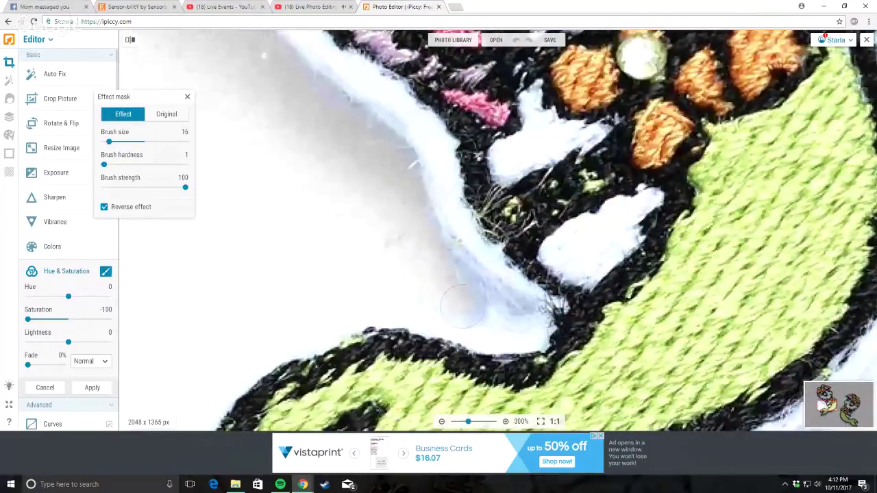
{"action": "scroll", "coordinate": [464, 346], "scroll_direction": "down", "scroll_amount": 4}
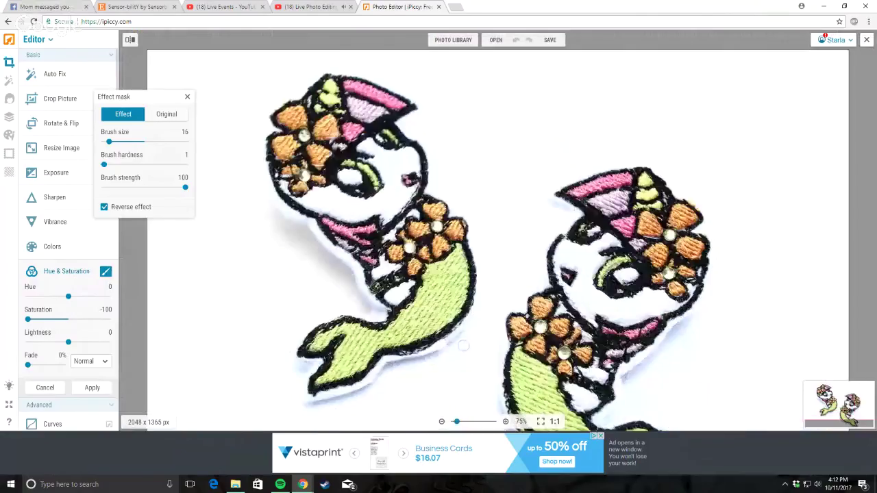
Step: Brush the desaturation over the bluish shadow running from the right patch's pink collar down to the inner curve of its tail
{"action": "scroll", "coordinate": [463, 347], "scroll_direction": "down", "scroll_amount": 3}
{"action": "scroll", "coordinate": [531, 367], "scroll_direction": "up", "scroll_amount": 3}
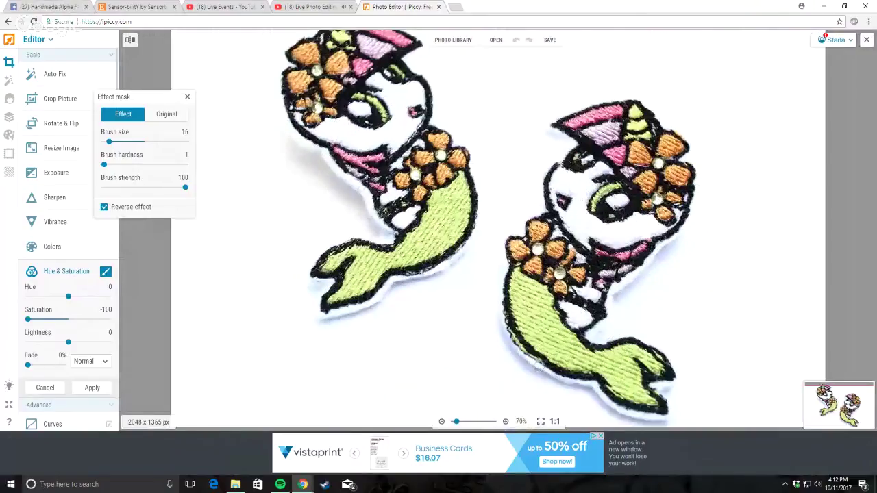
{"action": "scroll", "coordinate": [538, 367], "scroll_direction": "up", "scroll_amount": 5}
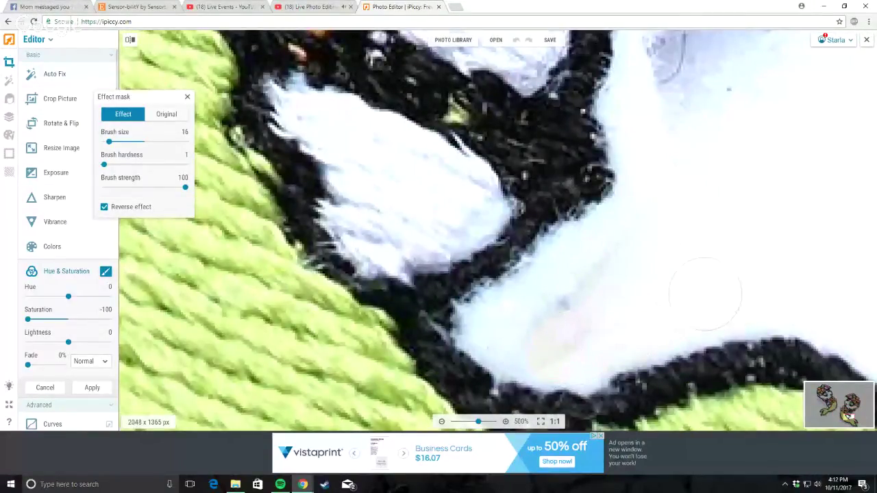
{"action": "scroll", "coordinate": [706, 253], "scroll_direction": "down", "scroll_amount": 2}
{"action": "scroll", "coordinate": [719, 130], "scroll_direction": "up", "scroll_amount": 3}
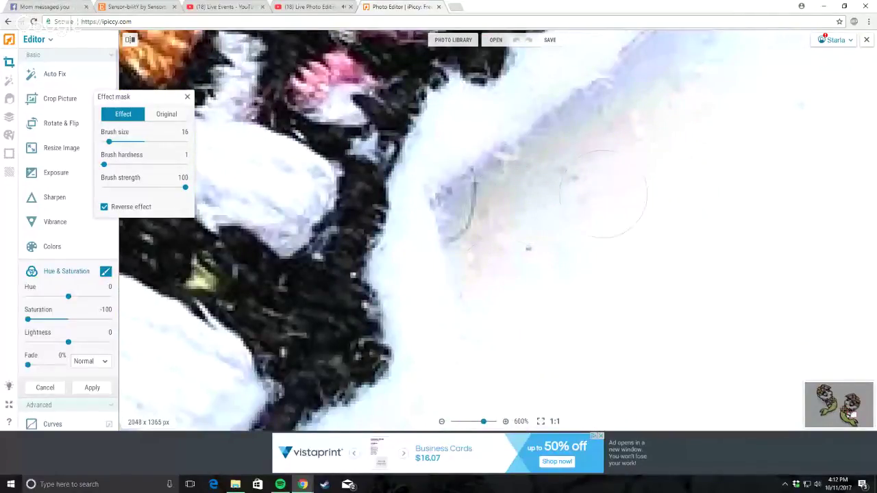
{"action": "scroll", "coordinate": [529, 329], "scroll_direction": "down", "scroll_amount": 5}
{"action": "scroll", "coordinate": [790, 186], "scroll_direction": "up", "scroll_amount": 3}
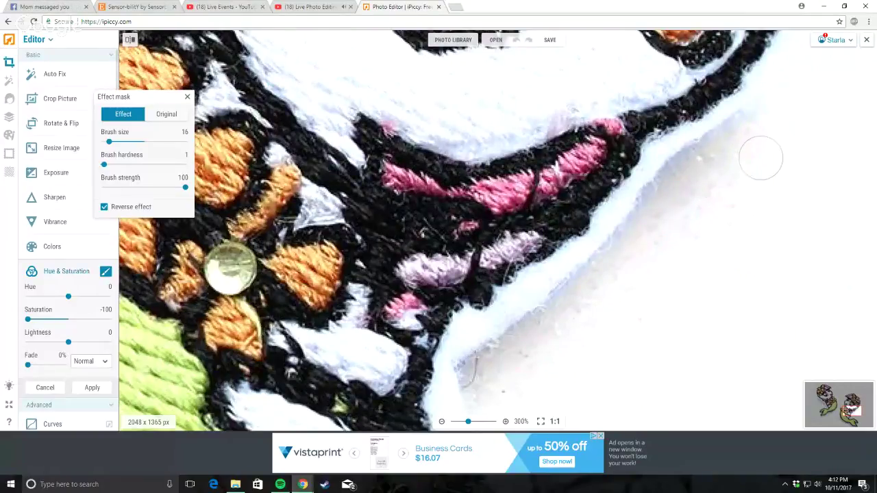
{"action": "scroll", "coordinate": [762, 274], "scroll_direction": "down", "scroll_amount": 4}
{"action": "scroll", "coordinate": [682, 309], "scroll_direction": "down", "scroll_amount": 2}
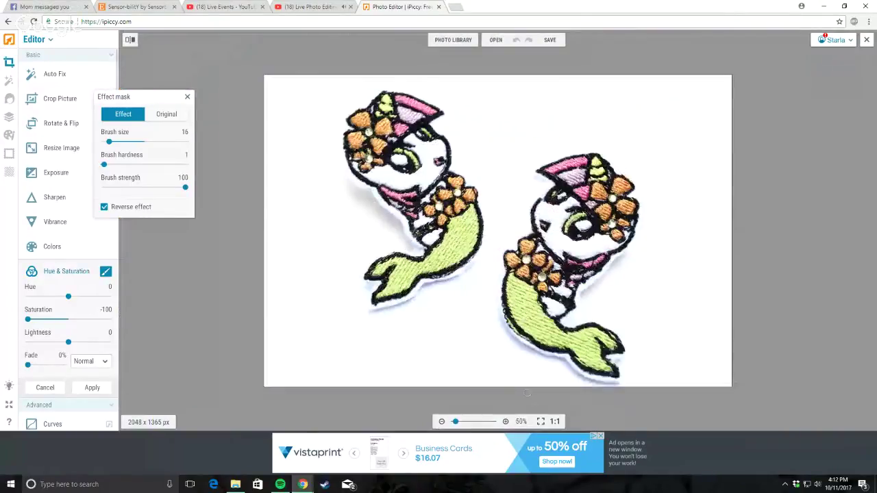
Step: Desaturate the blue shadow along the outer curve of the right patch's green tail
{"action": "scroll", "coordinate": [528, 389], "scroll_direction": "up", "scroll_amount": 7}
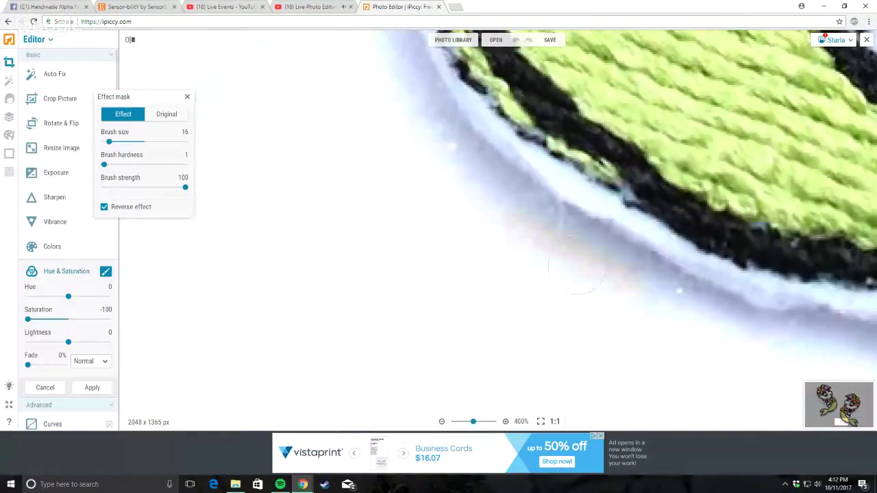
{"action": "scroll", "coordinate": [384, 141], "scroll_direction": "down", "scroll_amount": 4}
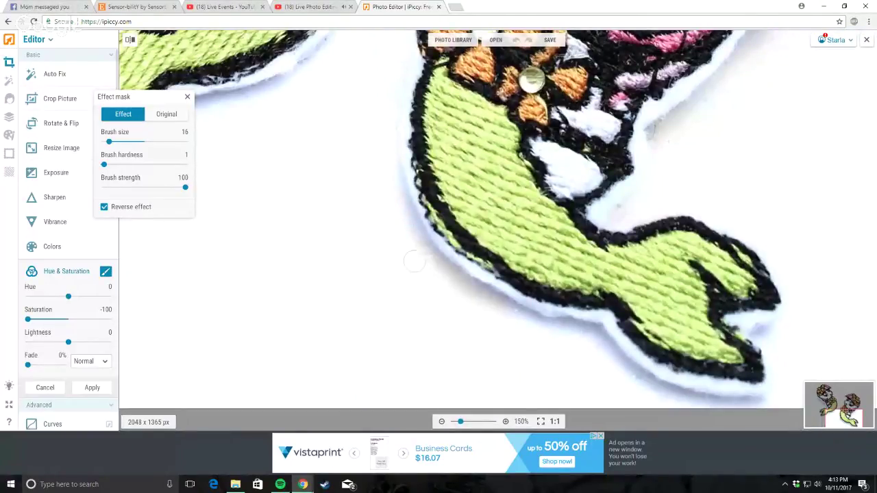
{"action": "scroll", "coordinate": [397, 218], "scroll_direction": "up", "scroll_amount": 5}
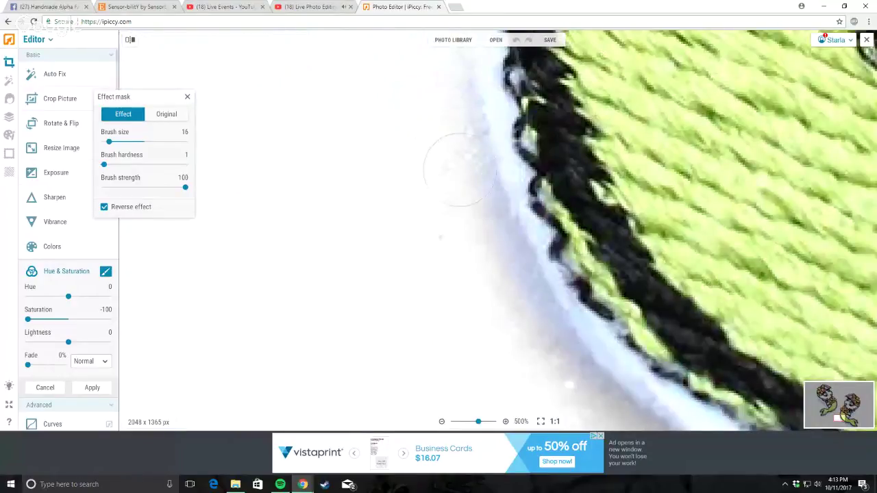
{"action": "scroll", "coordinate": [442, 144], "scroll_direction": "down", "scroll_amount": 3}
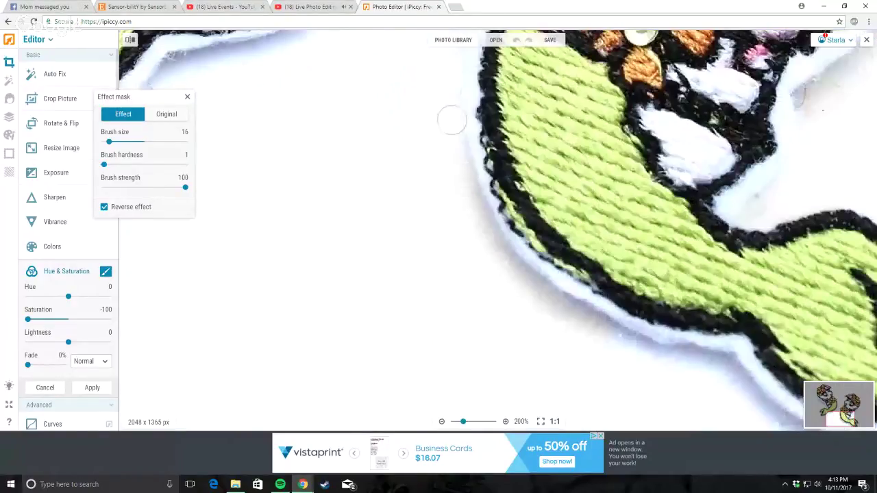
Step: Brush the blue cast out of the shadow under the right patch's lower tail and around its fin
{"action": "scroll", "coordinate": [488, 275], "scroll_direction": "down", "scroll_amount": 1}
{"action": "scroll", "coordinate": [633, 377], "scroll_direction": "up", "scroll_amount": 4}
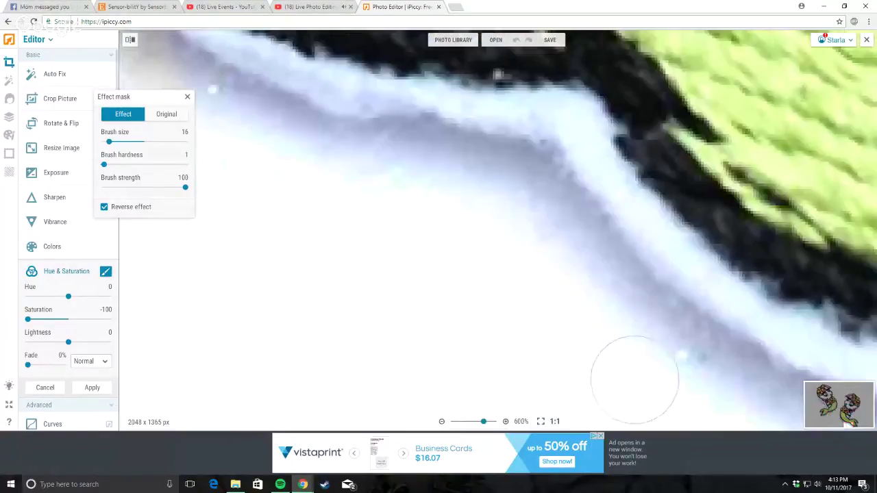
{"action": "left_click_drag", "start_coordinate": [486, 203], "coordinate": [467, 183]}
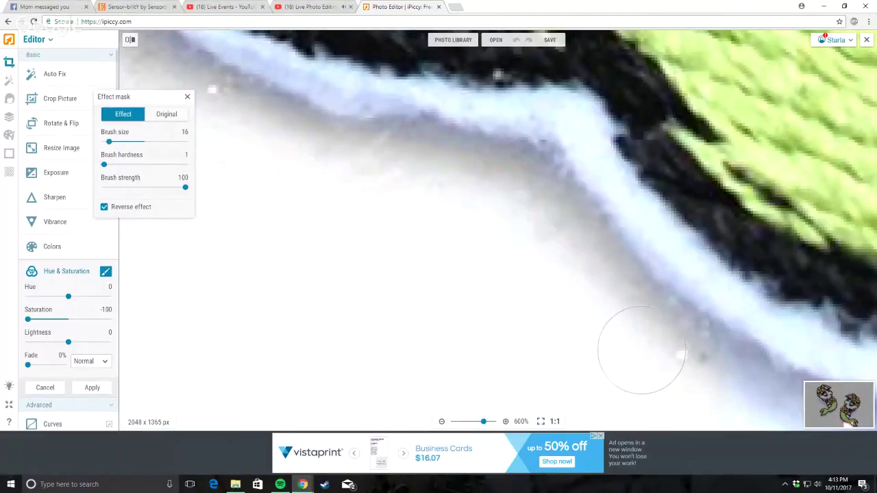
{"action": "scroll", "coordinate": [637, 342], "scroll_direction": "down", "scroll_amount": 4}
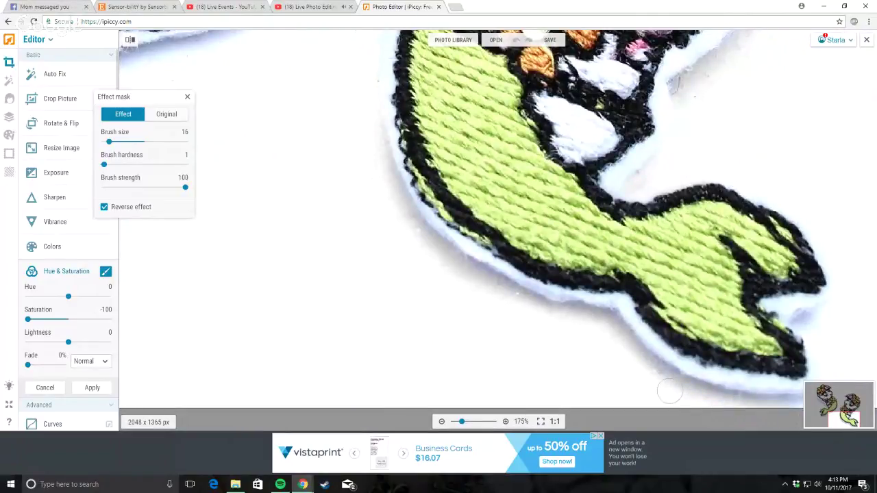
{"action": "scroll", "coordinate": [671, 392], "scroll_direction": "down", "scroll_amount": 2}
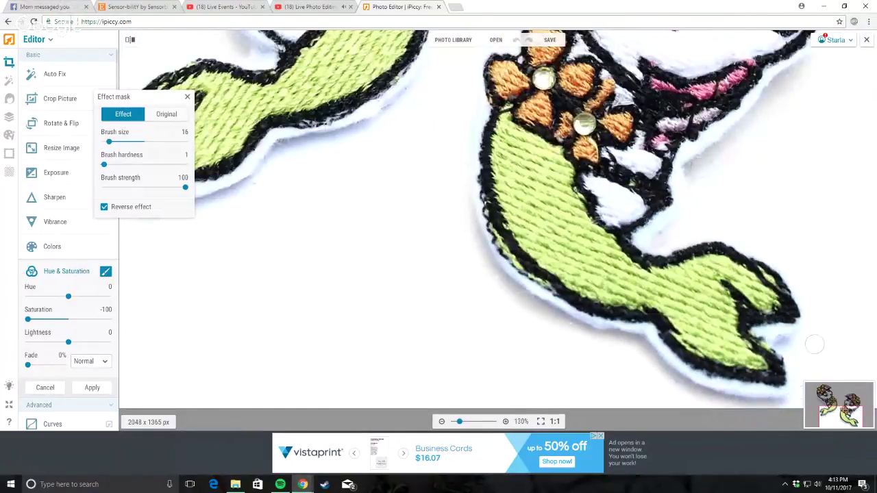
{"action": "scroll", "coordinate": [832, 320], "scroll_direction": "down", "scroll_amount": 4}
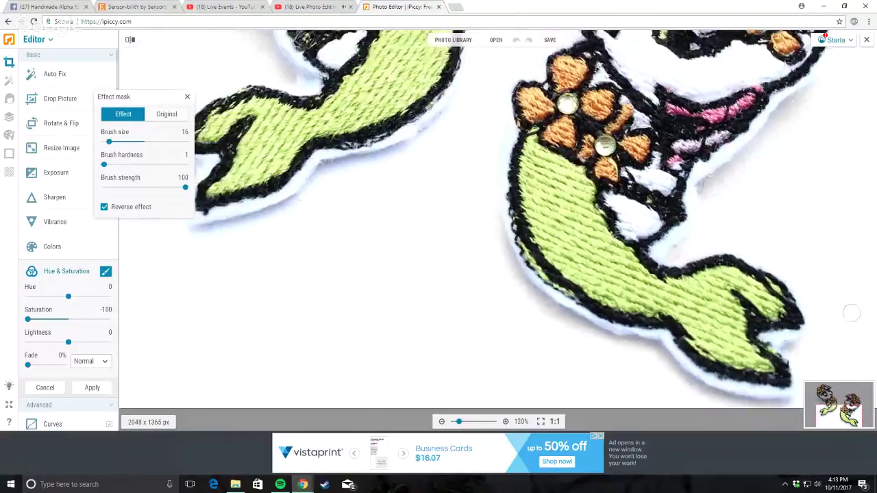
{"action": "scroll", "coordinate": [297, 276], "scroll_direction": "up", "scroll_amount": 4}
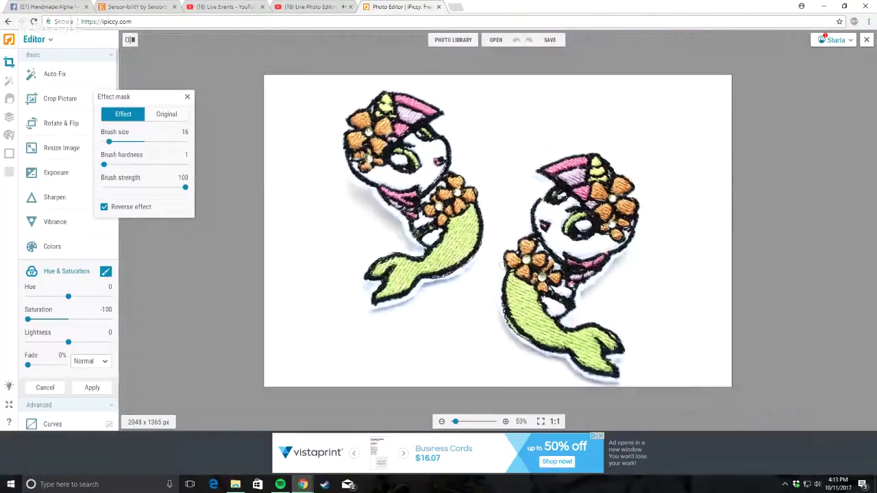
Step: Desaturate the shadows in the notch and along the underside of the left patch's tail, and apply the Hue & Saturation effect
{"action": "scroll", "coordinate": [373, 242], "scroll_direction": "up", "scroll_amount": 5}
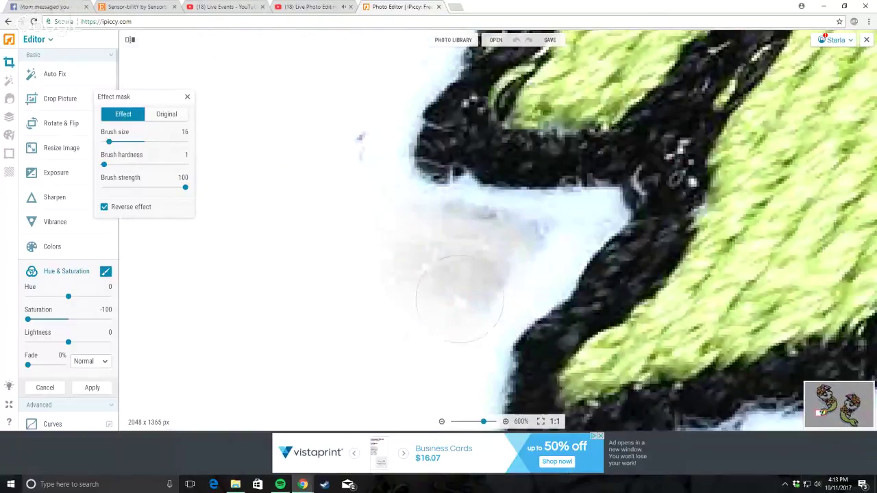
{"action": "scroll", "coordinate": [528, 251], "scroll_direction": "down", "scroll_amount": 3}
{"action": "scroll", "coordinate": [527, 251], "scroll_direction": "down", "scroll_amount": 2}
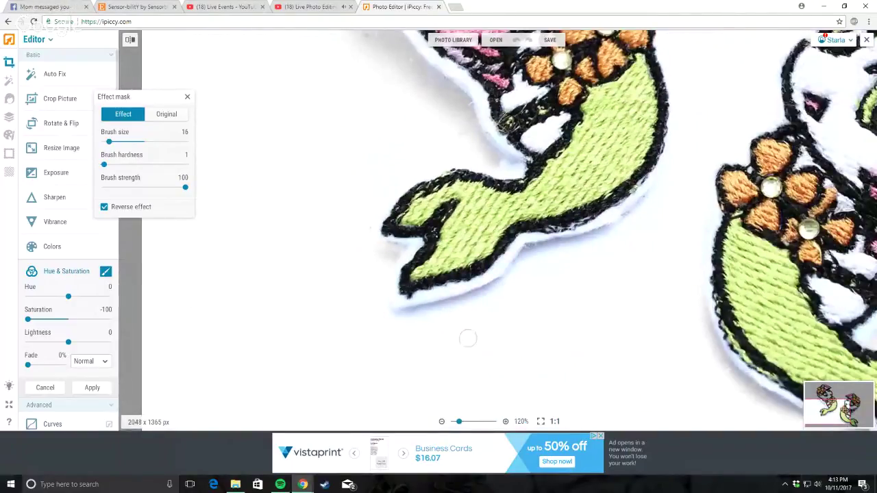
{"action": "scroll", "coordinate": [468, 338], "scroll_direction": "up", "scroll_amount": 3}
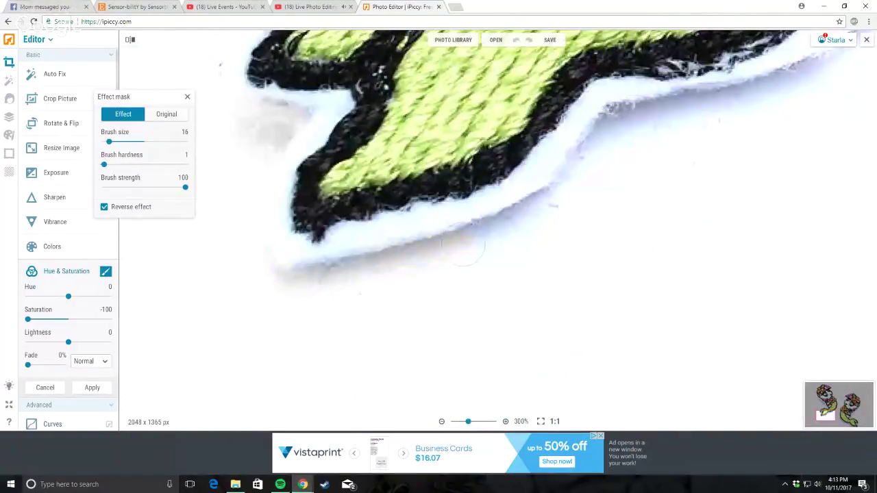
{"action": "scroll", "coordinate": [679, 368], "scroll_direction": "down", "scroll_amount": 5}
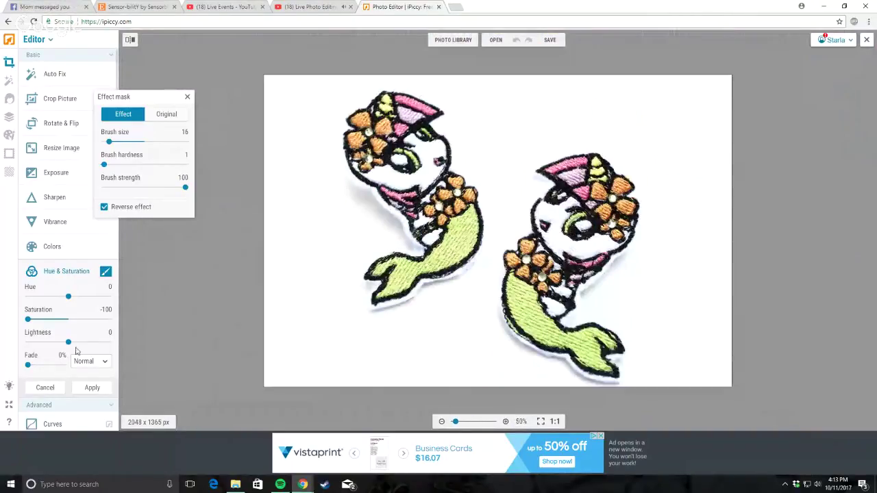
{"action": "left_click", "coordinate": [95, 388]}
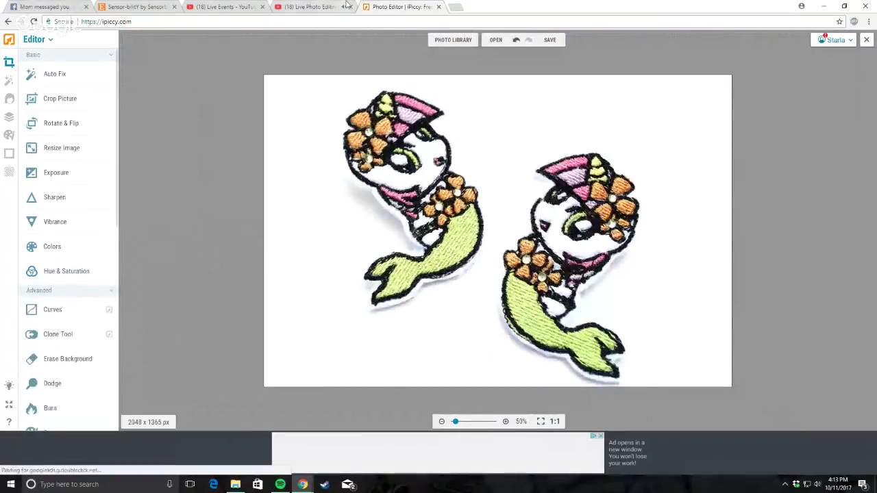
Step: Remove the dark speck and stray hair from the shadow beside the right patch's collar using Blemish Fixer at brush size 5
{"action": "scroll", "coordinate": [678, 318], "scroll_direction": "up", "scroll_amount": 3}
{"action": "scroll", "coordinate": [693, 316], "scroll_direction": "up", "scroll_amount": 4}
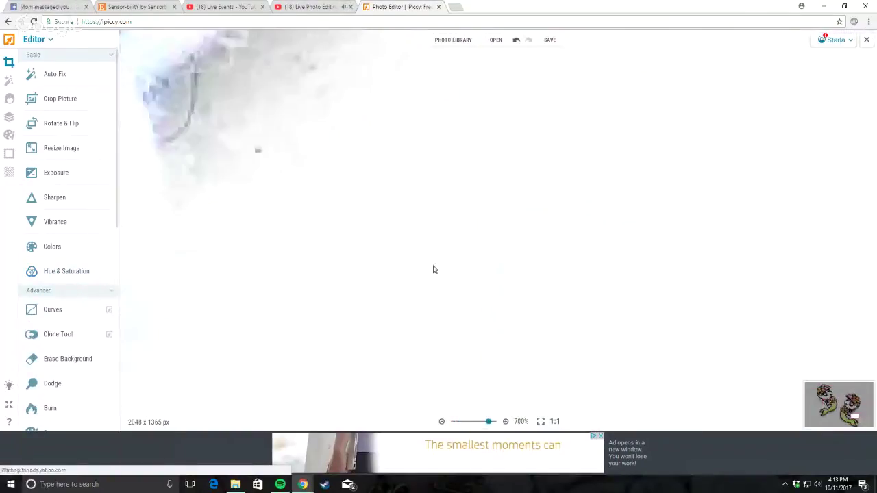
{"action": "scroll", "coordinate": [362, 124], "scroll_direction": "up", "scroll_amount": 3}
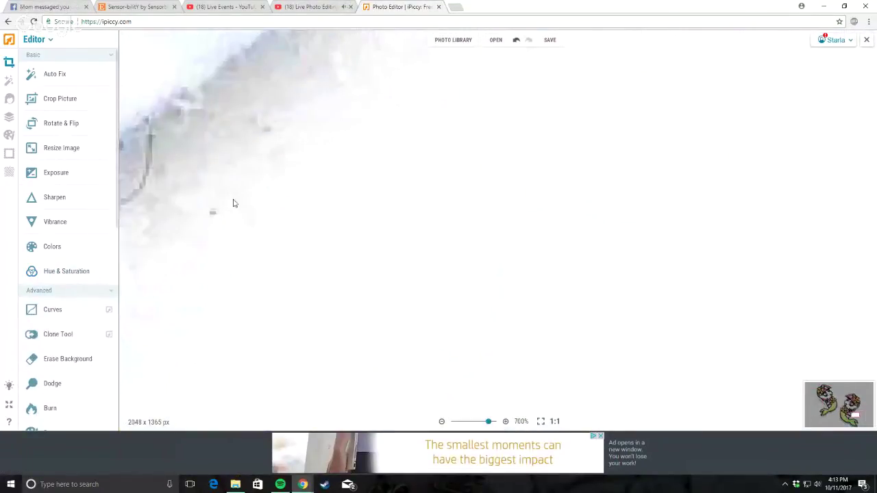
{"action": "scroll", "coordinate": [35, 127], "scroll_direction": "down", "scroll_amount": 1}
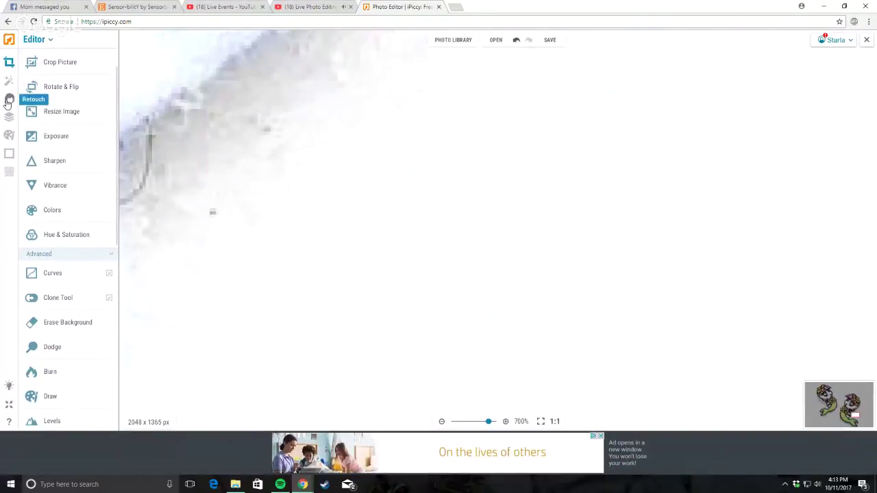
{"action": "left_click", "coordinate": [9, 101]}
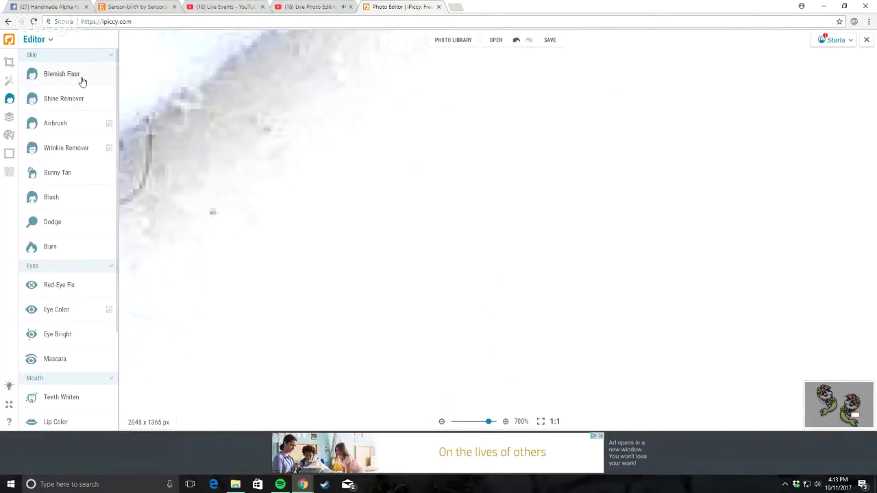
{"action": "left_click", "coordinate": [55, 74]}
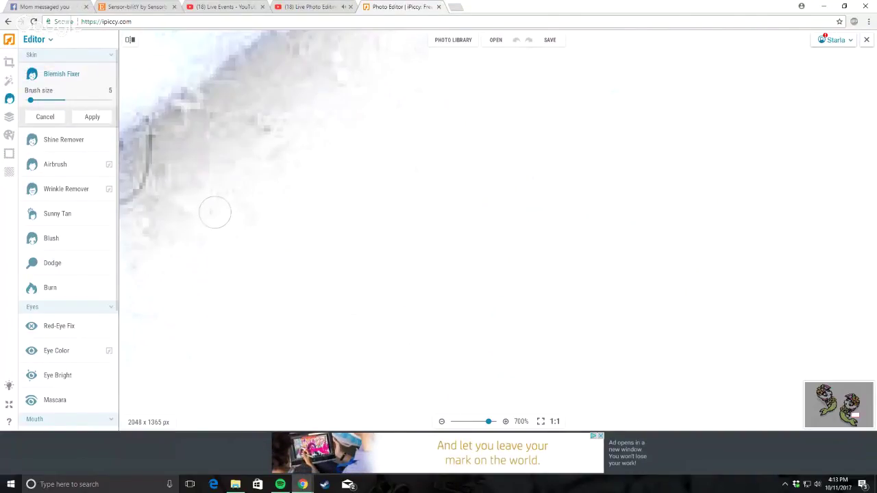
{"action": "scroll", "coordinate": [276, 187], "scroll_direction": "down", "scroll_amount": 2}
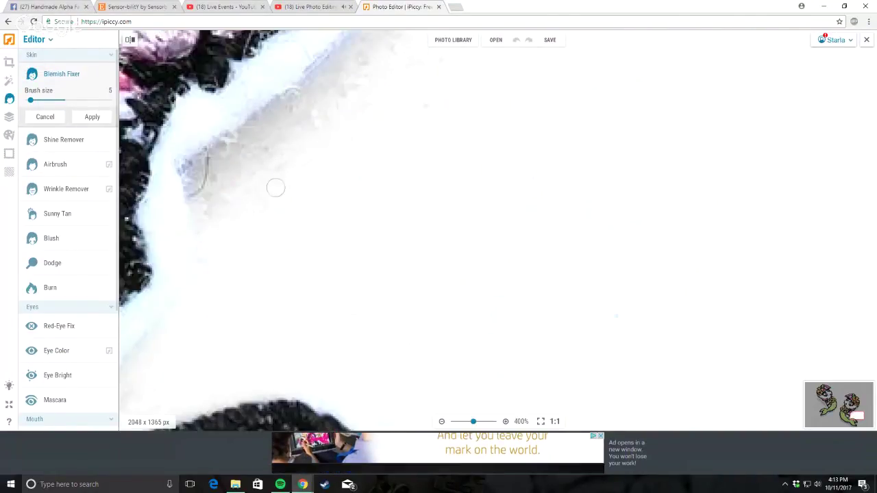
{"action": "scroll", "coordinate": [196, 157], "scroll_direction": "up", "scroll_amount": 3}
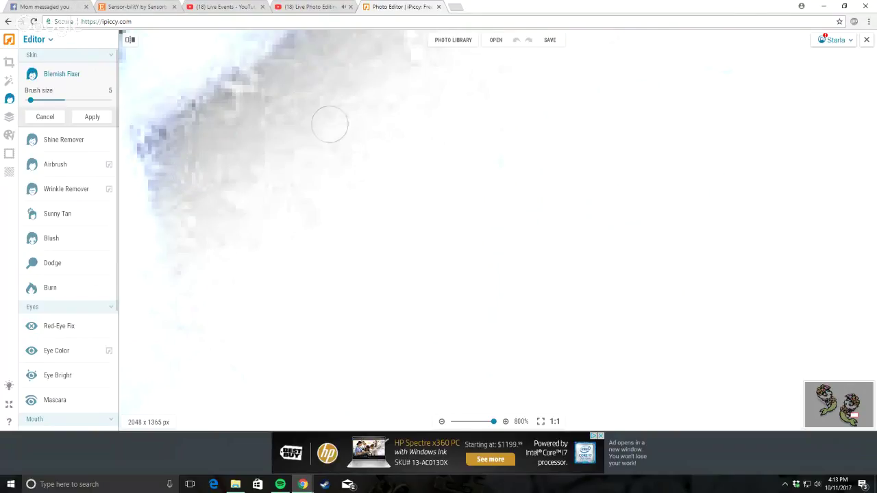
{"action": "scroll", "coordinate": [466, 141], "scroll_direction": "down", "scroll_amount": 10}
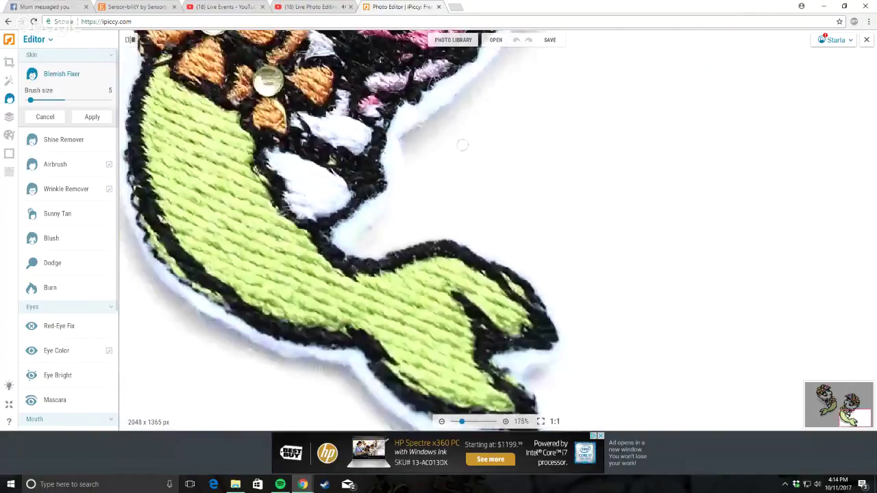
Step: Clean the small specks from the shadow and white background along the underside of the left patch's tail
{"action": "scroll", "coordinate": [273, 213], "scroll_direction": "up", "scroll_amount": 10}
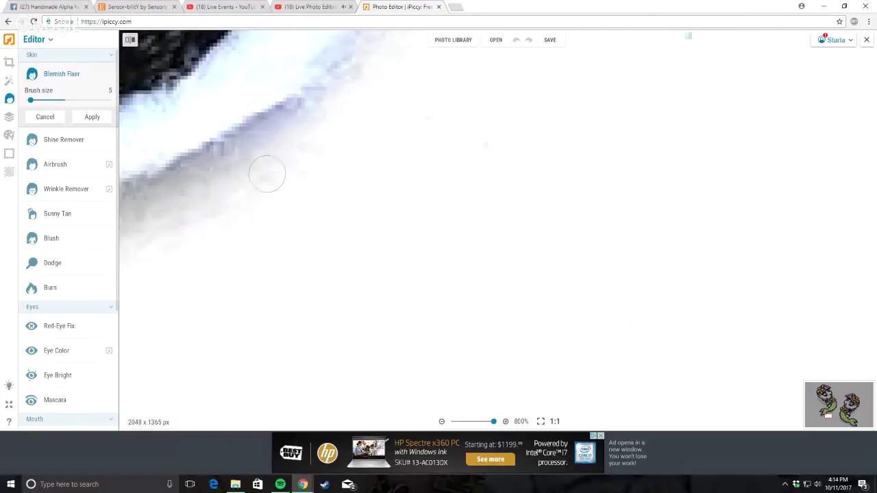
{"action": "scroll", "coordinate": [423, 130], "scroll_direction": "down", "scroll_amount": 5}
{"action": "scroll", "coordinate": [453, 110], "scroll_direction": "up", "scroll_amount": 3}
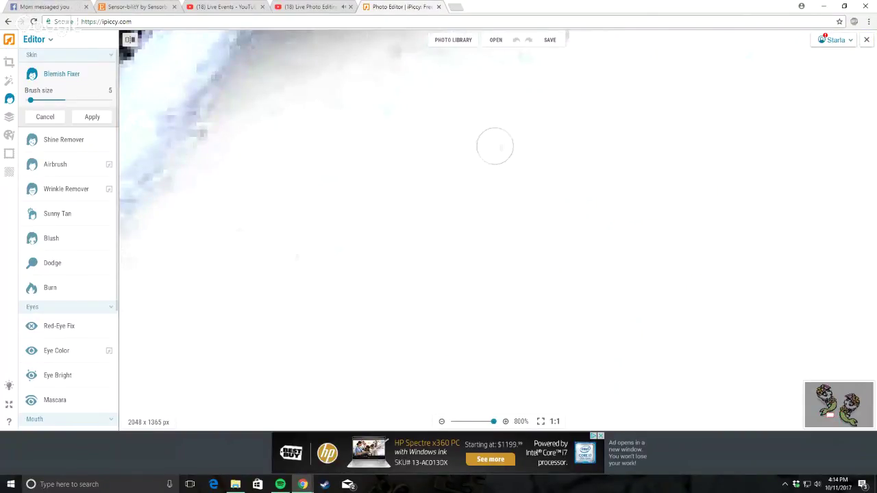
{"action": "scroll", "coordinate": [514, 137], "scroll_direction": "down", "scroll_amount": 4}
{"action": "scroll", "coordinate": [543, 125], "scroll_direction": "up", "scroll_amount": 5}
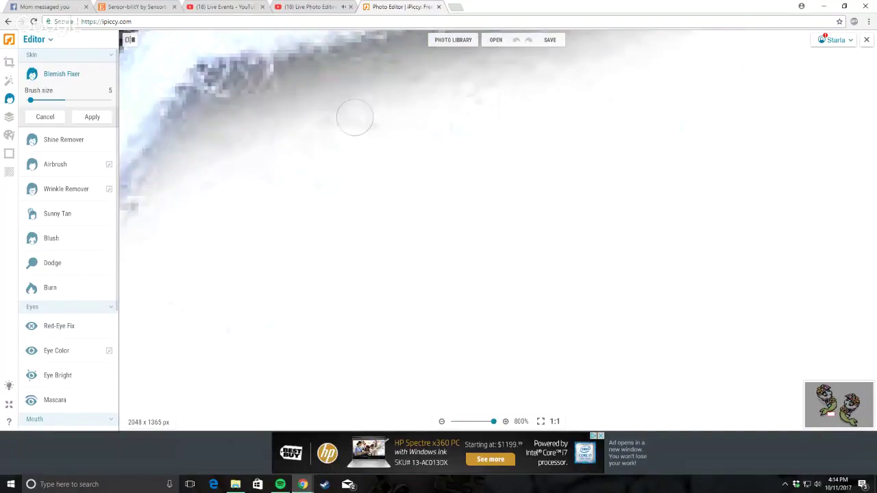
{"action": "scroll", "coordinate": [352, 117], "scroll_direction": "down", "scroll_amount": 3}
{"action": "scroll", "coordinate": [700, 165], "scroll_direction": "up", "scroll_amount": 1}
{"action": "scroll", "coordinate": [700, 165], "scroll_direction": "up", "scroll_amount": 1}
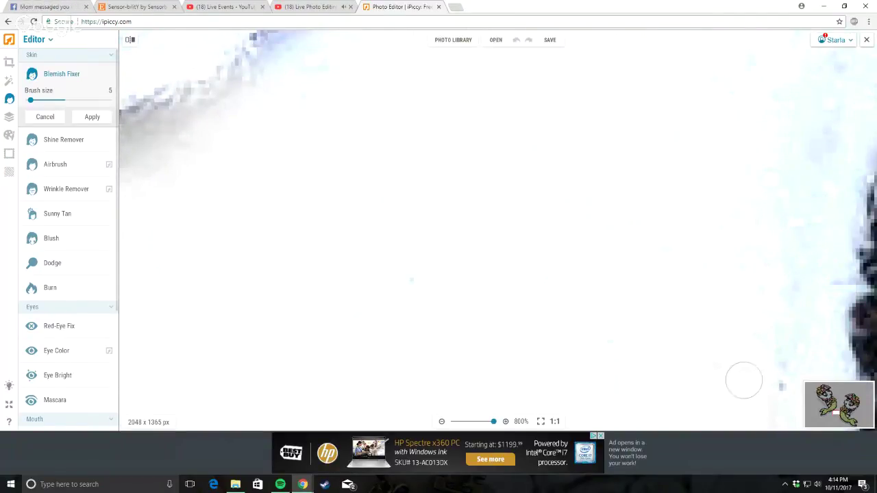
Step: Remove the specks from the white gap between the left patch's tail and the right patch's orange flowers
{"action": "scroll", "coordinate": [719, 226], "scroll_direction": "down", "scroll_amount": 2}
{"action": "scroll", "coordinate": [719, 227], "scroll_direction": "down", "scroll_amount": 2}
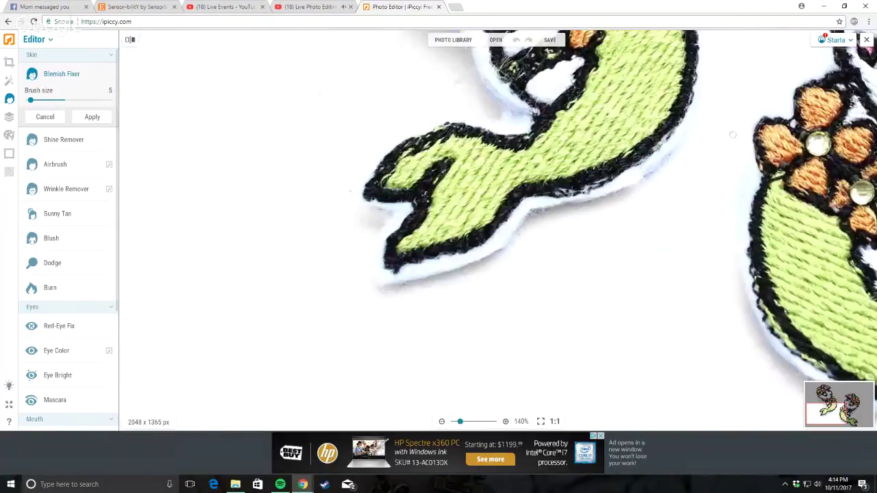
{"action": "scroll", "coordinate": [562, 121], "scroll_direction": "up", "scroll_amount": 4}
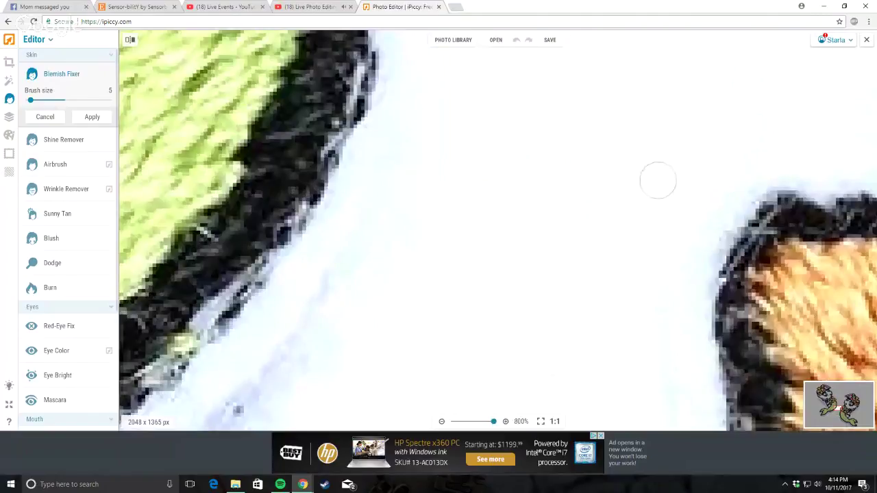
{"action": "scroll", "coordinate": [658, 180], "scroll_direction": "down", "scroll_amount": 4}
Step: Clear the bright specks from the shadow below the left patch's collar with brush size 8, and apply the Blemish Fixer
{"action": "scroll", "coordinate": [275, 123], "scroll_direction": "up", "scroll_amount": 5}
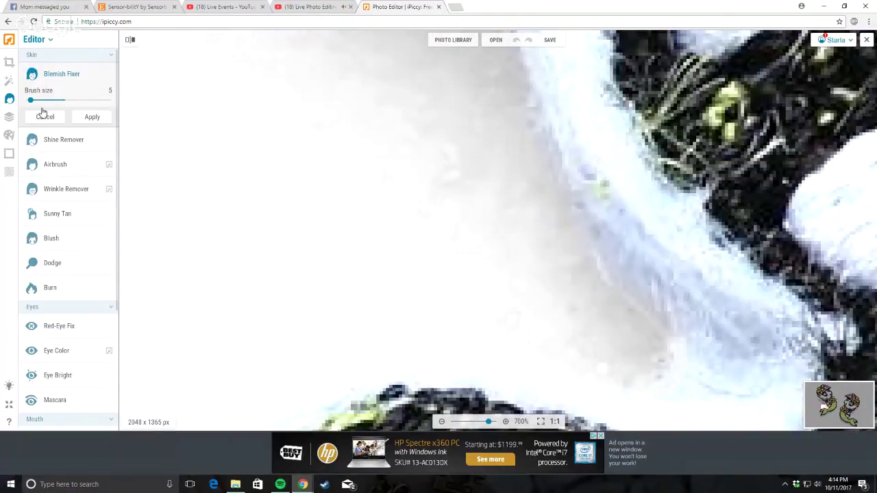
{"action": "left_click_drag", "start_coordinate": [31, 100], "coordinate": [33, 100]}
{"action": "scroll", "coordinate": [460, 218], "scroll_direction": "down", "scroll_amount": 5}
{"action": "scroll", "coordinate": [459, 218], "scroll_direction": "up", "scroll_amount": 5}
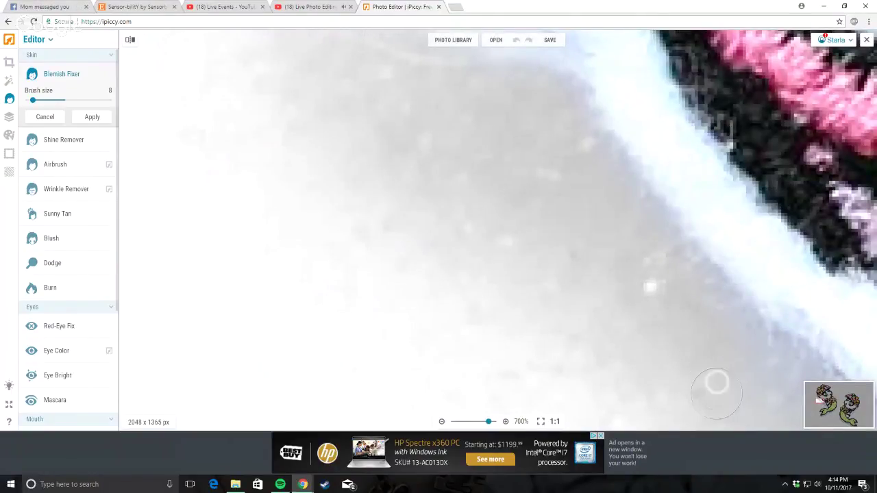
{"action": "scroll", "coordinate": [717, 384], "scroll_direction": "down", "scroll_amount": 7}
{"action": "scroll", "coordinate": [633, 335], "scroll_direction": "down", "scroll_amount": 3}
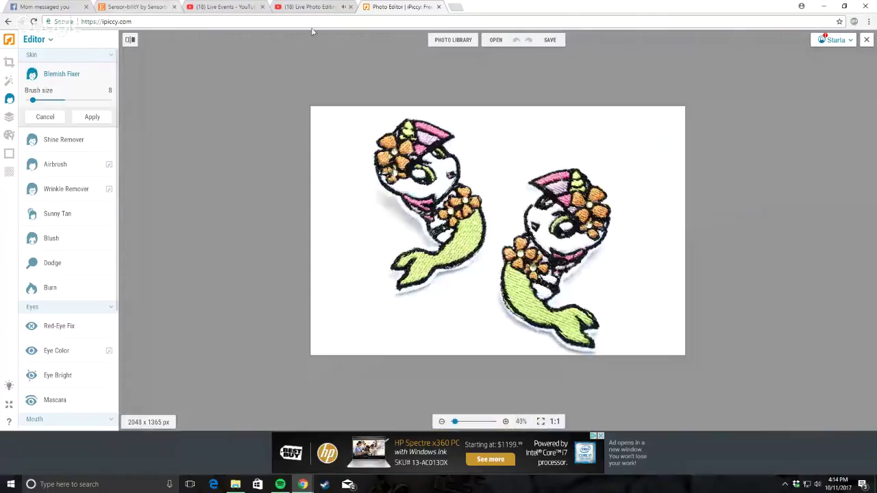
{"action": "left_click", "coordinate": [94, 117]}
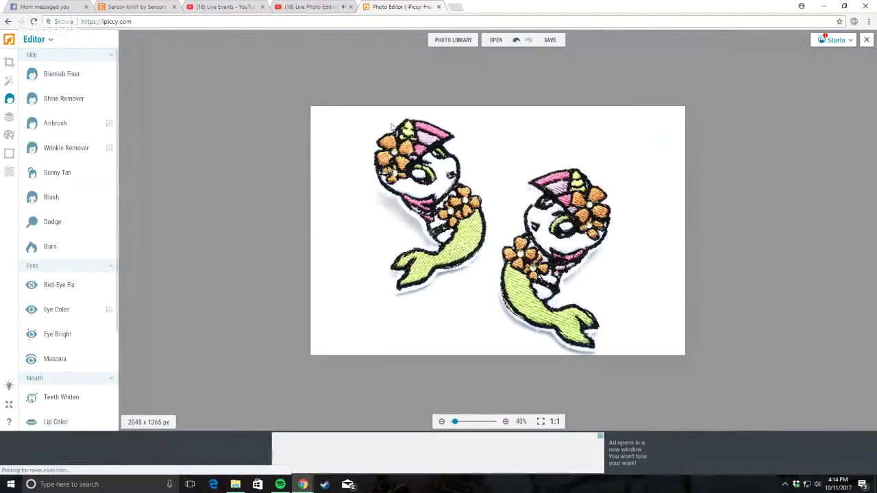
Step: Sharpen the whole patches photo with Clarity 4 and apply the effect
{"action": "scroll", "coordinate": [653, 299], "scroll_direction": "up", "scroll_amount": 1}
{"action": "scroll", "coordinate": [480, 230], "scroll_direction": "down", "scroll_amount": 1}
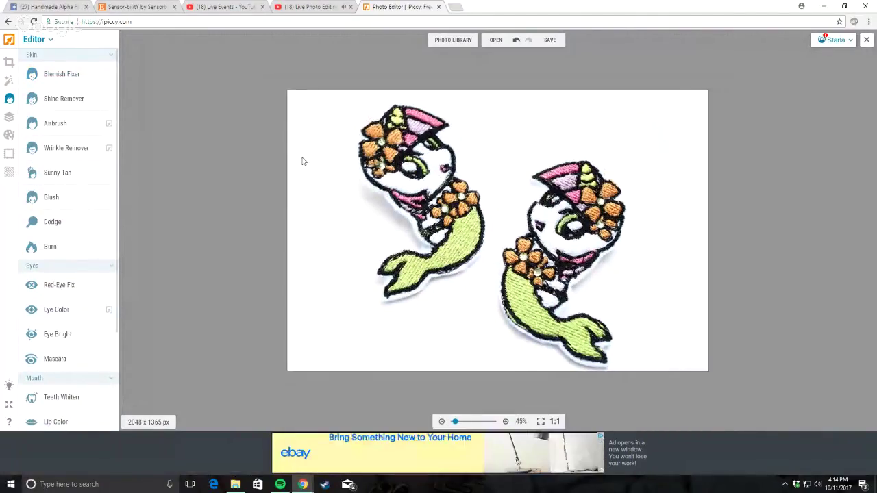
{"action": "left_click", "coordinate": [9, 63]}
{"action": "left_click", "coordinate": [45, 203]}
{"action": "left_click_drag", "start_coordinate": [28, 246], "coordinate": [31, 247]}
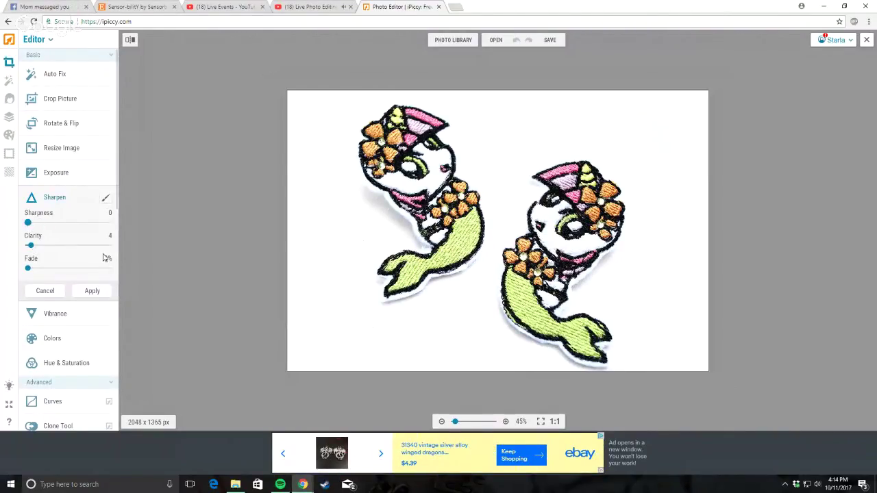
{"action": "left_click", "coordinate": [91, 292]}
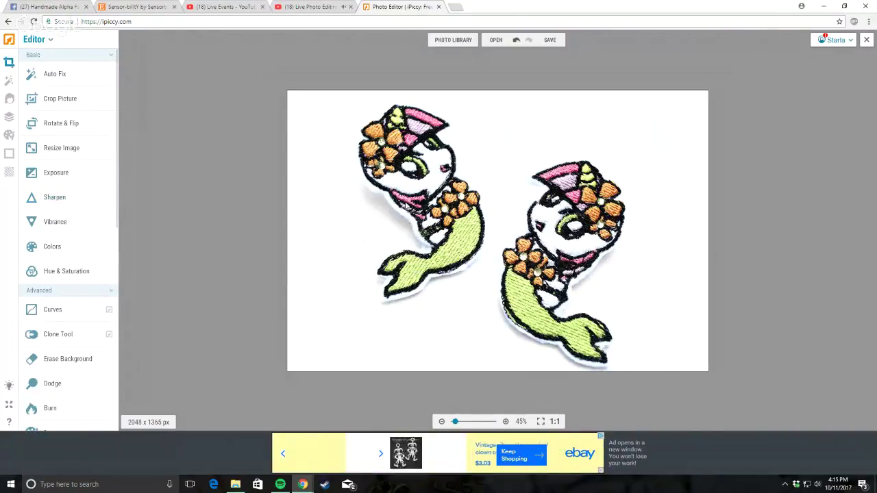
Step: Raise the whole photo's saturation to 22 with Hue & Saturation and apply it
{"action": "left_click", "coordinate": [67, 272]}
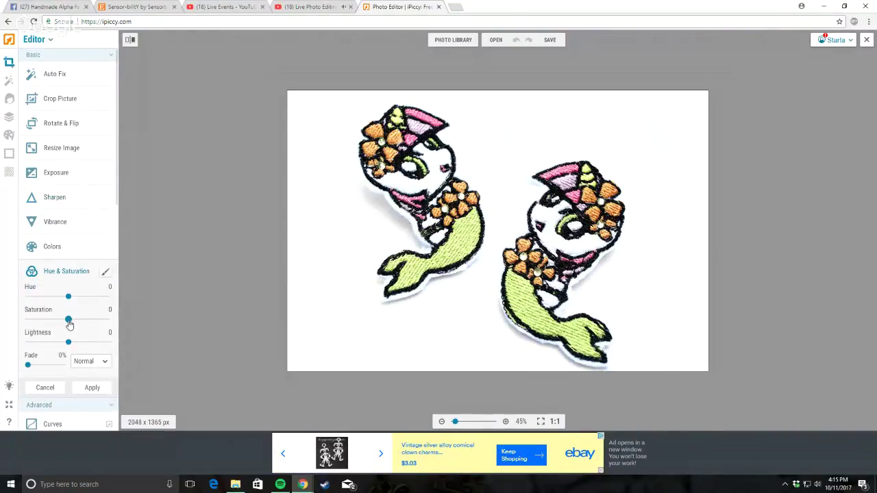
{"action": "mouse_move", "coordinate": [69, 325]}
{"action": "left_mouse_down"}
{"action": "mouse_move", "coordinate": [110, 318]}
{"action": "mouse_move", "coordinate": [67, 320]}
{"action": "mouse_move", "coordinate": [76, 320]}
{"action": "left_mouse_up"}
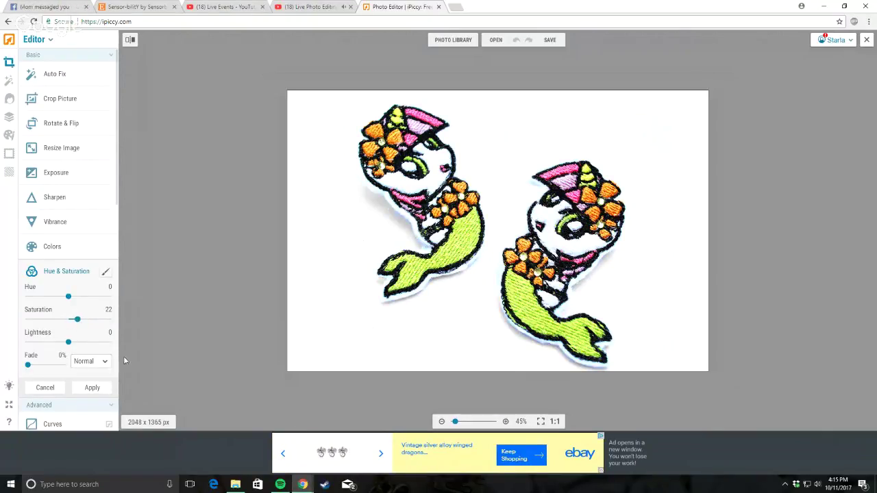
{"action": "left_click", "coordinate": [91, 389]}
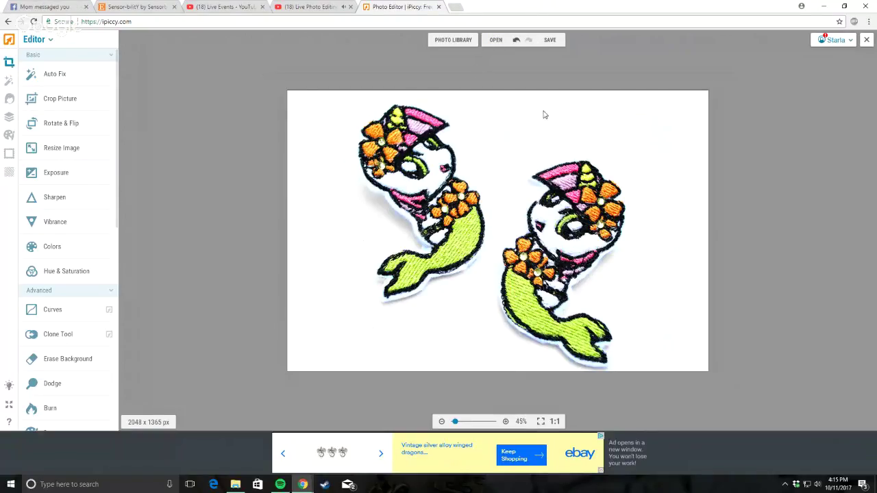
{"action": "scroll", "coordinate": [483, 170], "scroll_direction": "up", "scroll_amount": 1}
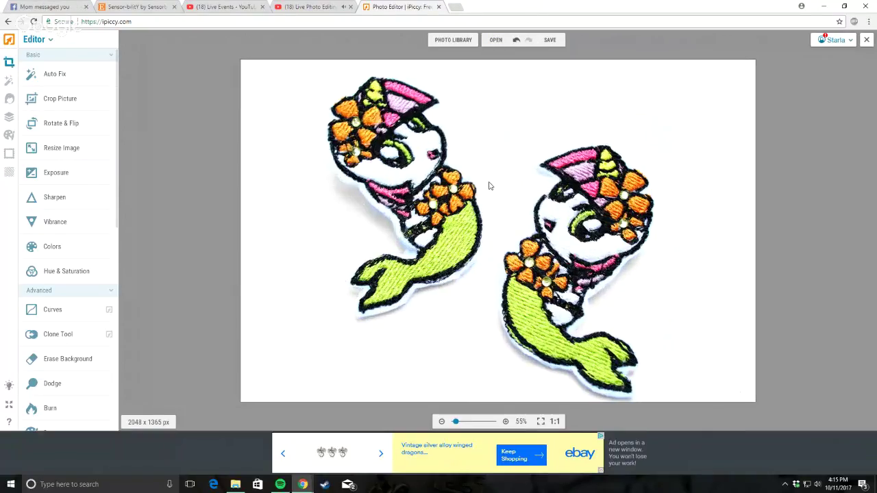
Step: Save the edited patches photo to the computer as a JPEG in the Alpha edits folder, replacing the existing file
{"action": "left_click", "coordinate": [553, 41]}
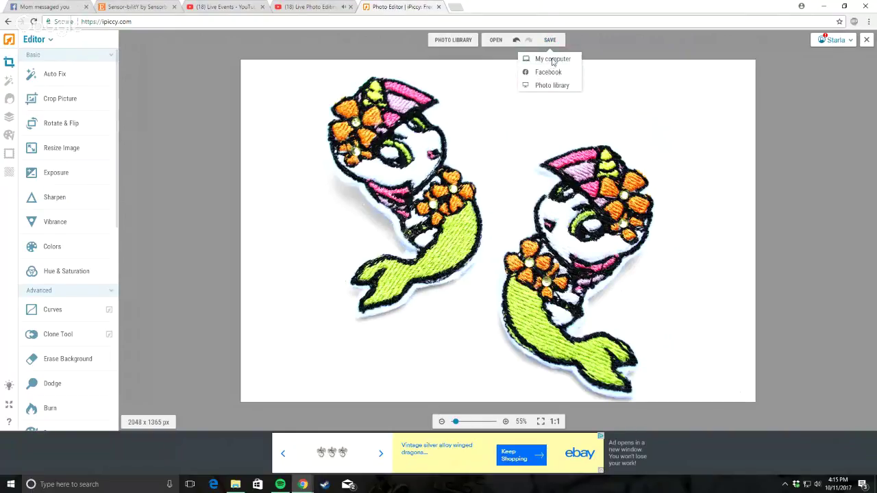
{"action": "left_click", "coordinate": [542, 59]}
{"action": "left_click", "coordinate": [480, 269]}
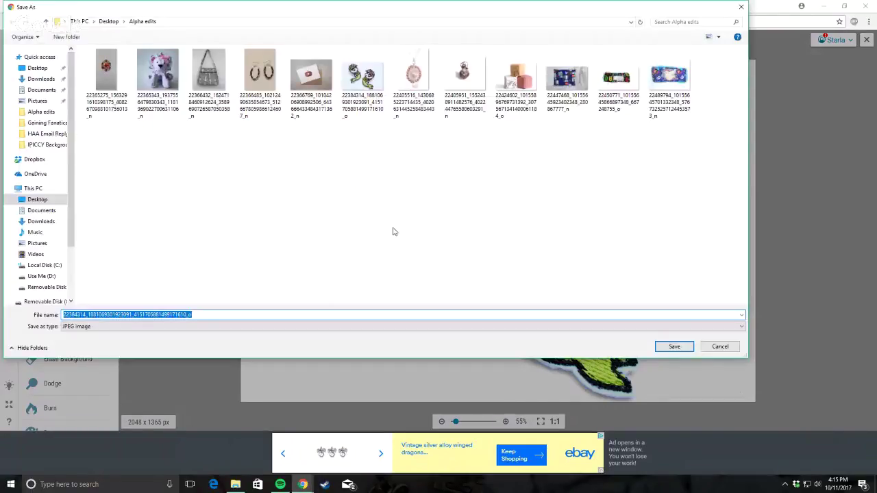
{"action": "left_click", "coordinate": [632, 370]}
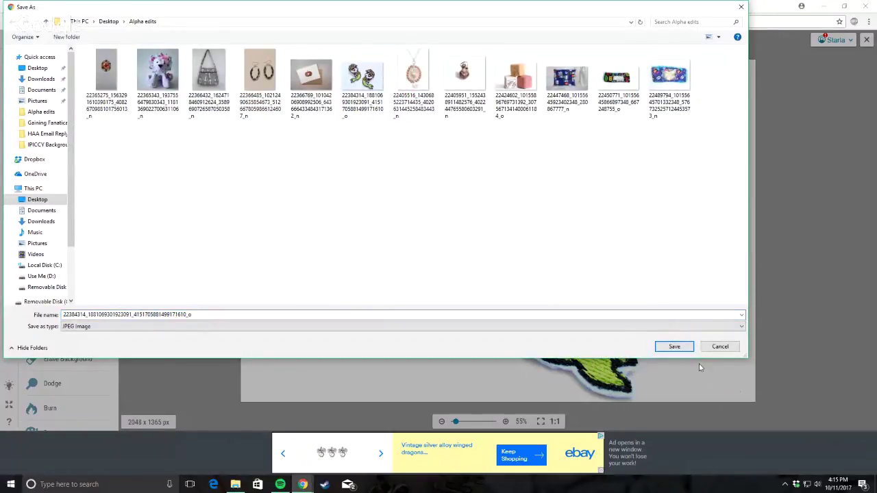
{"action": "left_click", "coordinate": [674, 348]}
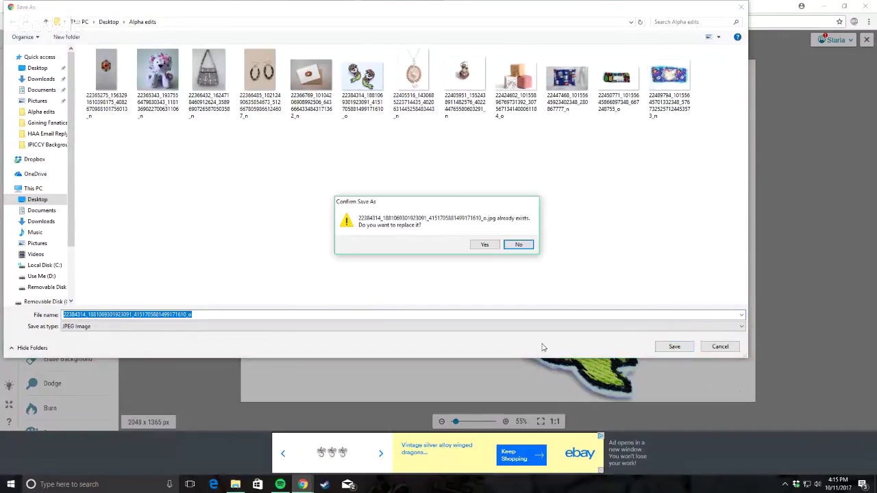
{"action": "left_click", "coordinate": [491, 245]}
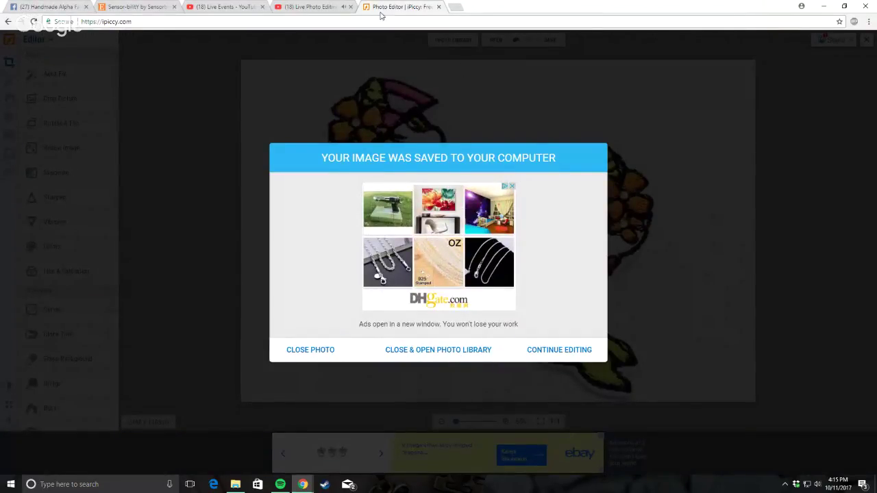
Step: Close the saved photo and open the pumpkin card with kraft envelope image from the Alpha edits folder for editing
{"action": "left_click", "coordinate": [480, 141]}
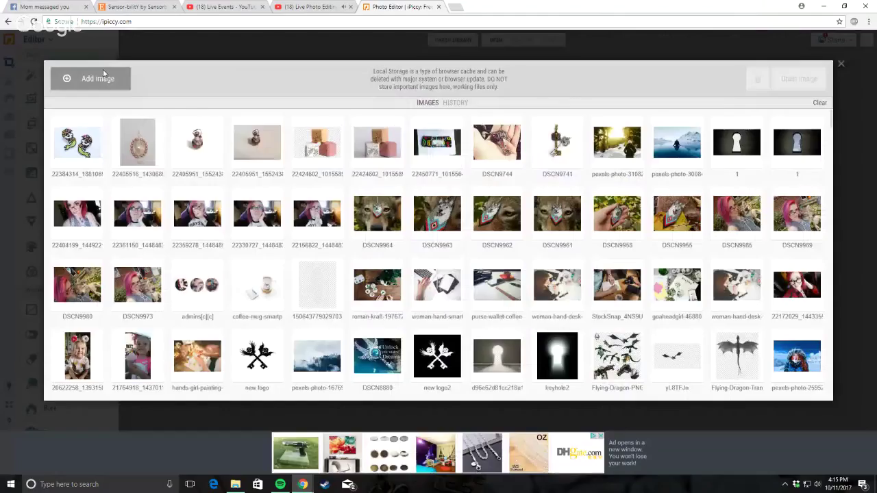
{"action": "left_click", "coordinate": [104, 74]}
{"action": "double_click", "coordinate": [311, 81]}
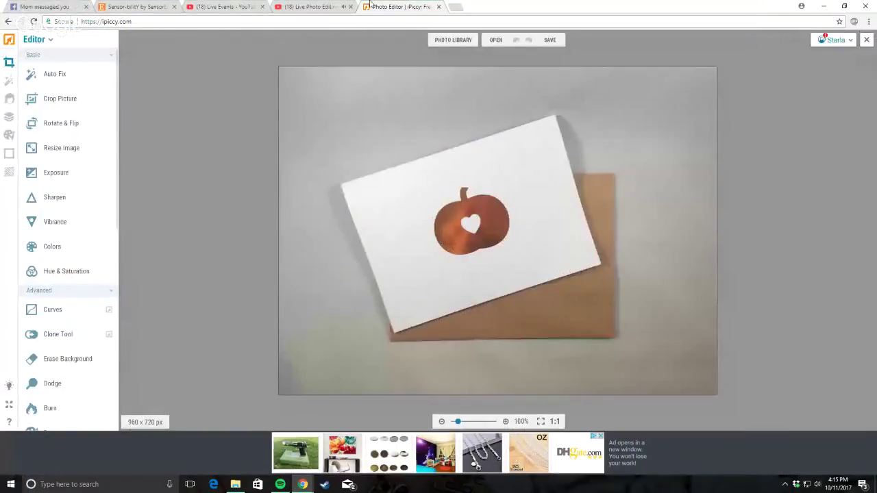
Step: Switch to the YouTube live stream page and read the viewers' latest live chat comments
{"action": "left_click", "coordinate": [309, 7]}
{"action": "scroll", "coordinate": [630, 192], "scroll_direction": "up", "scroll_amount": 1}
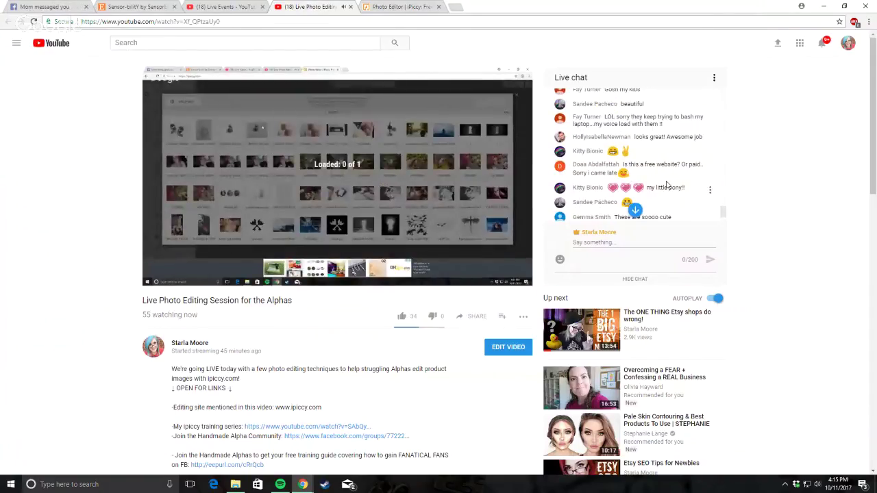
{"action": "scroll", "coordinate": [666, 184], "scroll_direction": "down", "scroll_amount": 1}
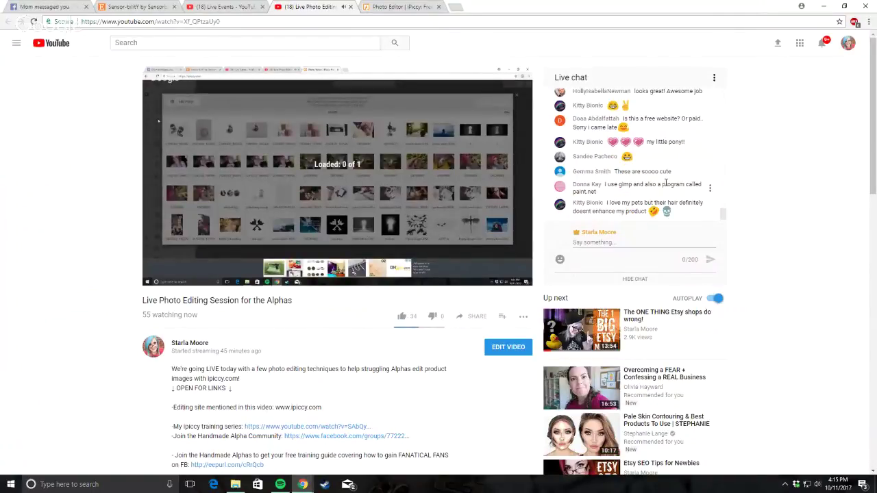
{"action": "scroll", "coordinate": [801, 274], "scroll_direction": "down", "scroll_amount": 1}
{"action": "scroll", "coordinate": [801, 275], "scroll_direction": "up", "scroll_amount": 1}
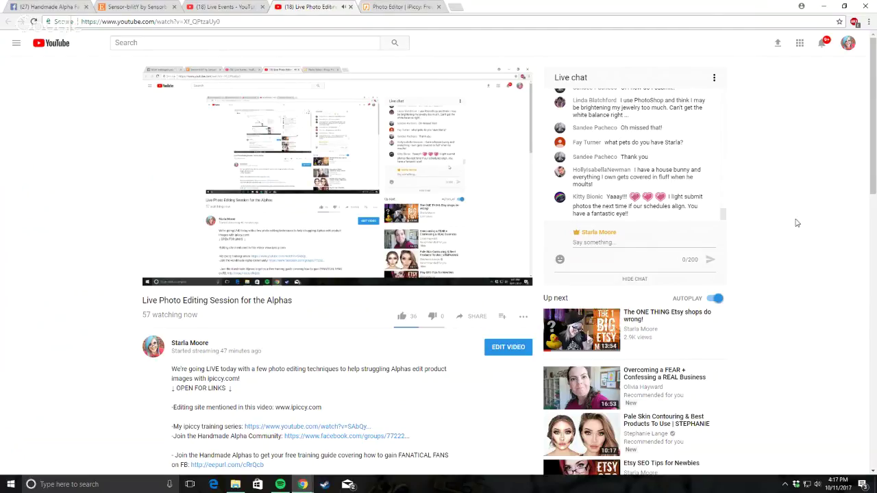
Step: Switch to the iPiccy photo editor and raise the pumpkin card photo's exposure to 25, applying the change
{"action": "left_click", "coordinate": [392, 7]}
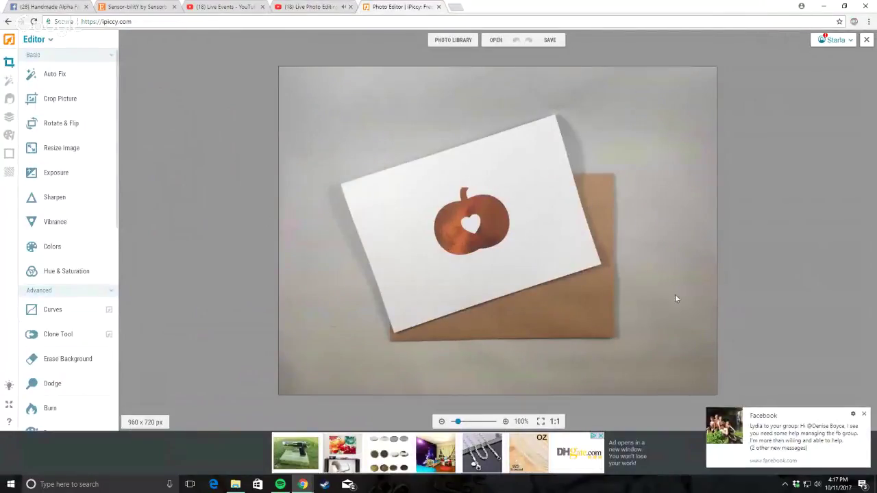
{"action": "left_click", "coordinate": [865, 415]}
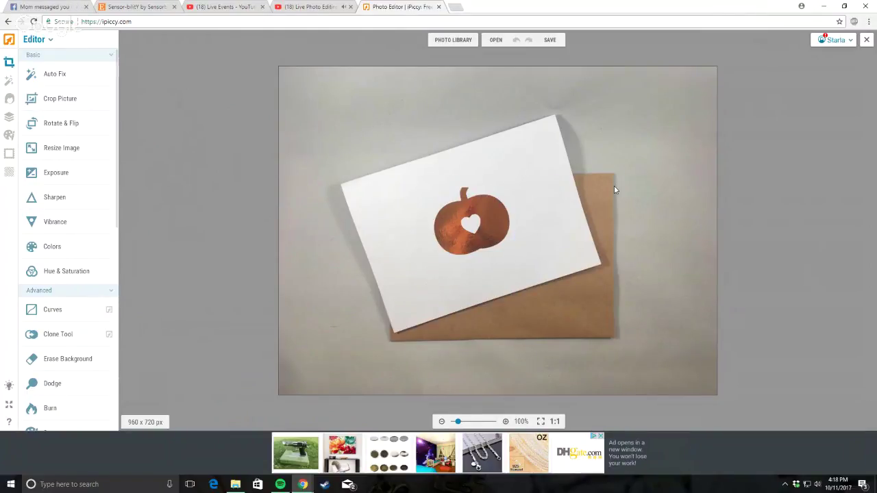
{"action": "left_click", "coordinate": [43, 173]}
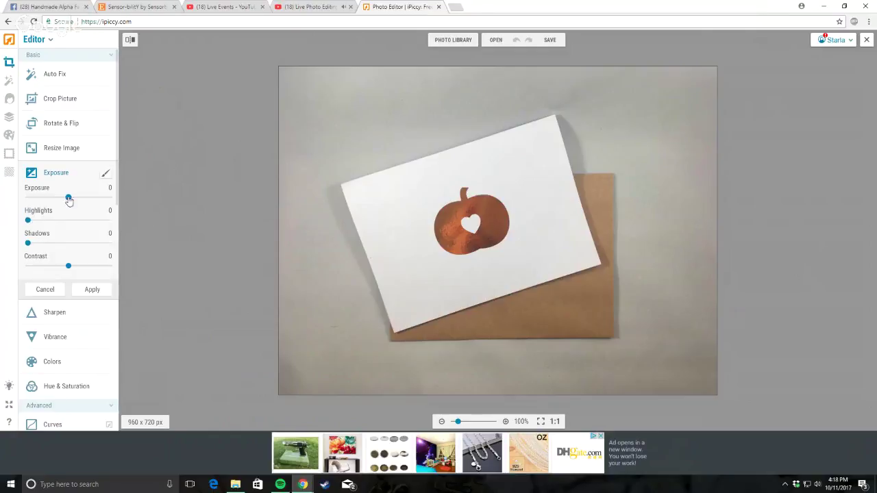
{"action": "left_click_drag", "start_coordinate": [69, 198], "coordinate": [79, 200]}
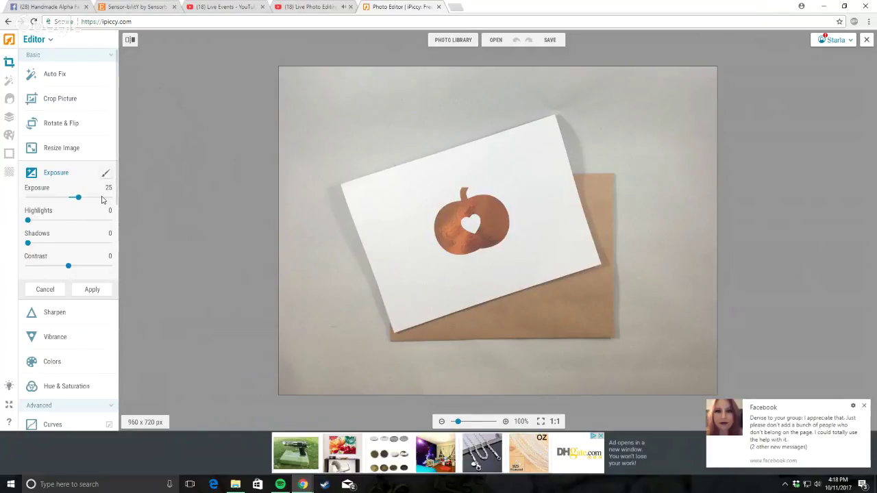
{"action": "left_click", "coordinate": [864, 407]}
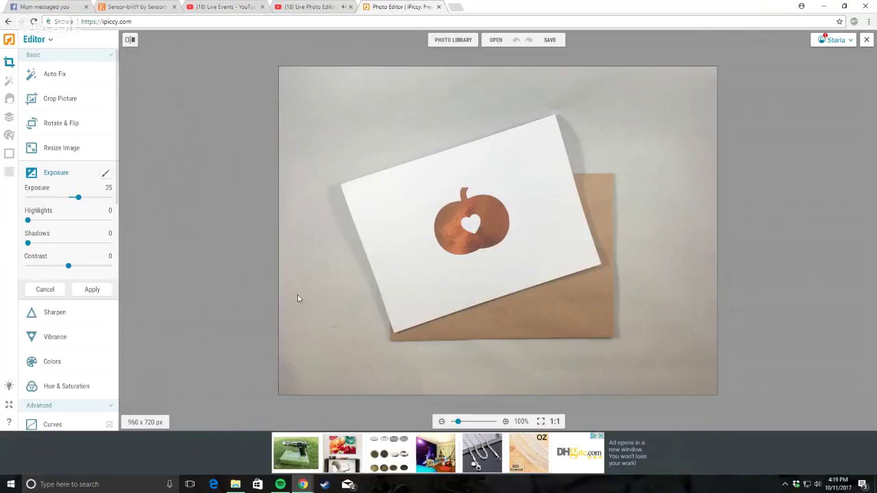
{"action": "left_click", "coordinate": [94, 289]}
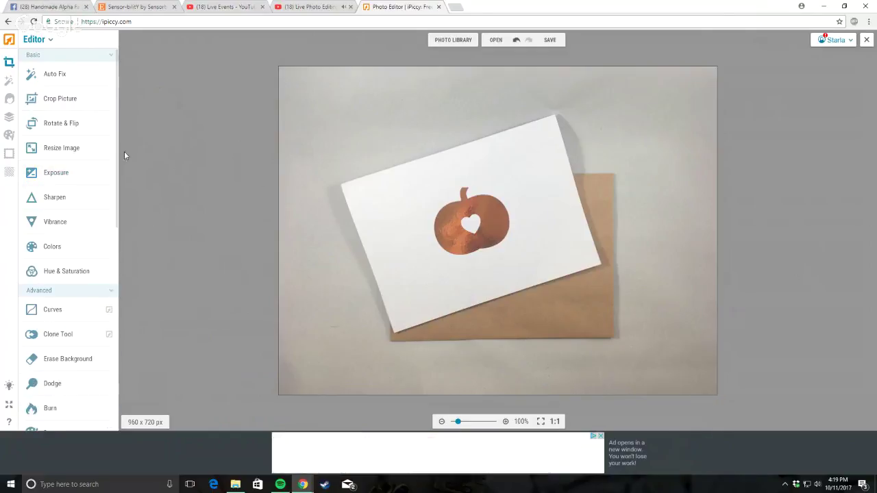
Step: Set Highlights to 12, reverse the effect mask, paint the brightening over the background around the card and envelope, and apply it
{"action": "left_click", "coordinate": [51, 174]}
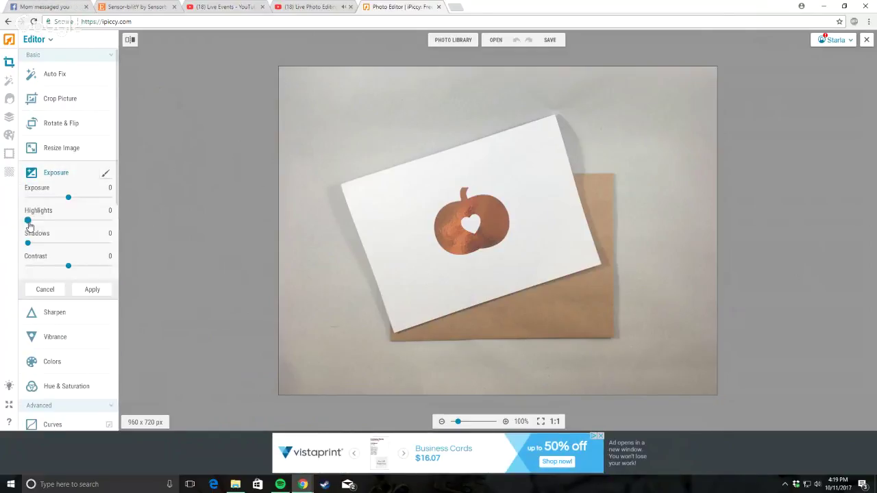
{"action": "mouse_move", "coordinate": [29, 224]}
{"action": "left_mouse_down"}
{"action": "mouse_move", "coordinate": [65, 231]}
{"action": "mouse_move", "coordinate": [90, 222]}
{"action": "mouse_move", "coordinate": [47, 227]}
{"action": "mouse_move", "coordinate": [80, 231]}
{"action": "mouse_move", "coordinate": [41, 229]}
{"action": "left_mouse_up"}
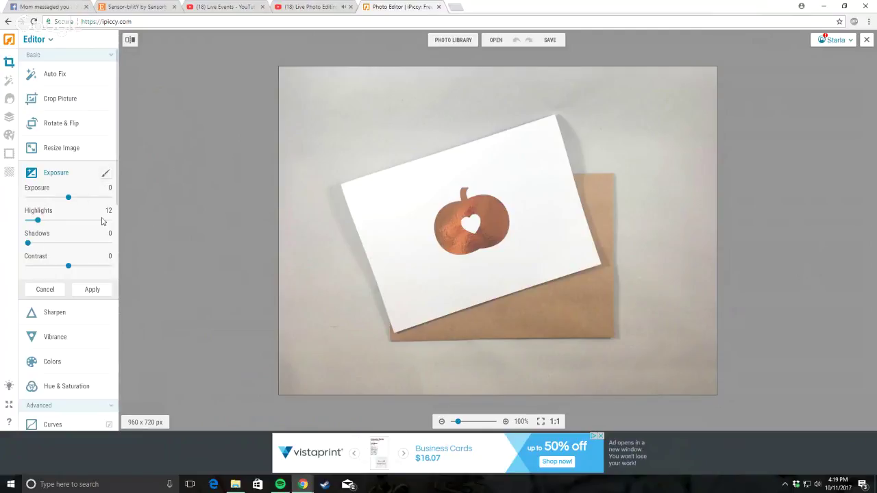
{"action": "left_click", "coordinate": [107, 174]}
{"action": "left_click", "coordinate": [104, 207]}
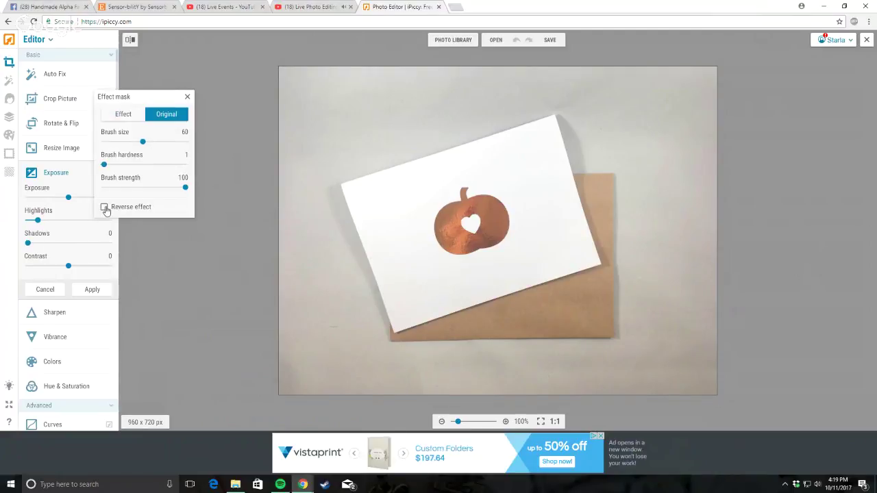
{"action": "mouse_move", "coordinate": [424, 86]}
{"action": "left_mouse_down"}
{"action": "mouse_move", "coordinate": [699, 77]}
{"action": "mouse_move", "coordinate": [690, 161]}
{"action": "mouse_move", "coordinate": [705, 234]}
{"action": "mouse_move", "coordinate": [668, 382]}
{"action": "mouse_move", "coordinate": [411, 380]}
{"action": "mouse_move", "coordinate": [278, 396]}
{"action": "mouse_move", "coordinate": [308, 267]}
{"action": "mouse_move", "coordinate": [295, 205]}
{"action": "mouse_move", "coordinate": [308, 225]}
{"action": "left_mouse_up"}
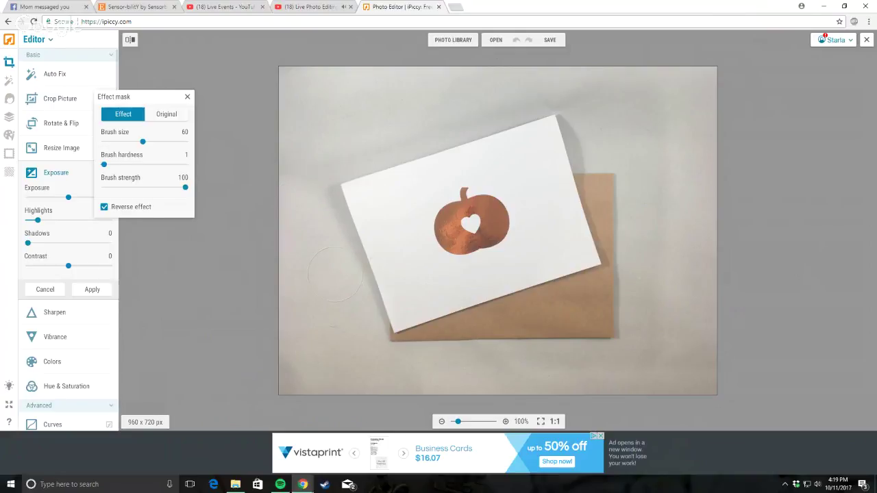
{"action": "left_click_drag", "start_coordinate": [335, 275], "coordinate": [331, 103]}
{"action": "left_click_drag", "start_coordinate": [302, 146], "coordinate": [390, 117]}
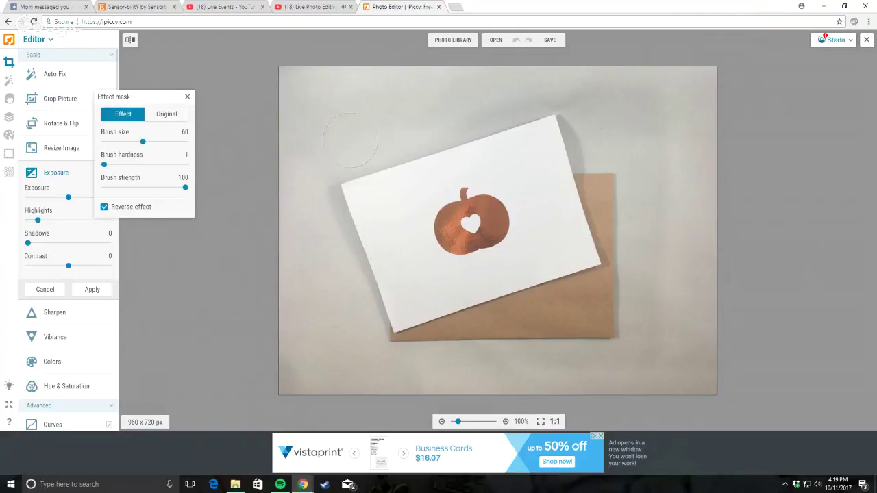
{"action": "mouse_move", "coordinate": [471, 87]}
{"action": "left_mouse_down"}
{"action": "mouse_move", "coordinate": [619, 106]}
{"action": "mouse_move", "coordinate": [632, 146]}
{"action": "left_mouse_up"}
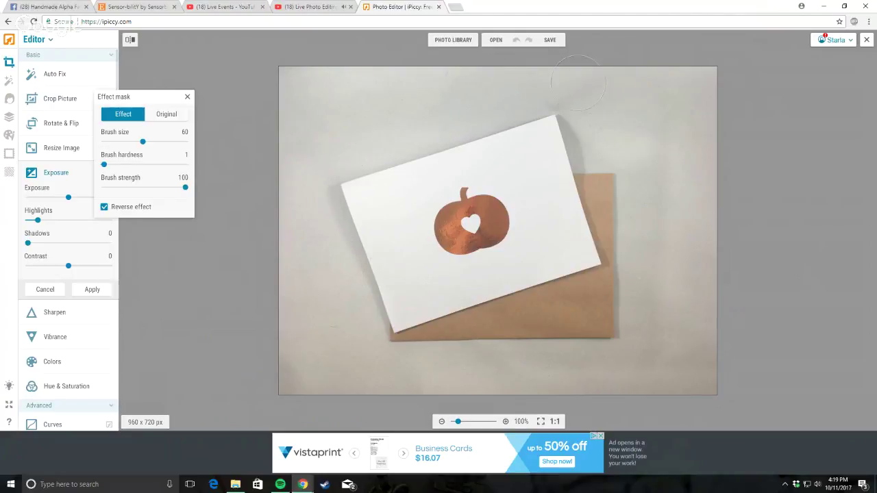
{"action": "mouse_move", "coordinate": [578, 83]}
{"action": "left_mouse_down"}
{"action": "mouse_move", "coordinate": [642, 239]}
{"action": "mouse_move", "coordinate": [638, 328]}
{"action": "left_mouse_up"}
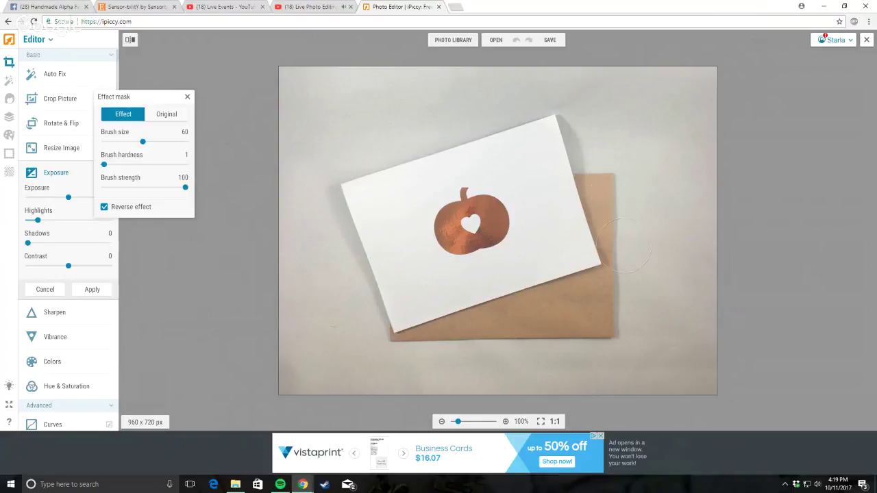
{"action": "left_click", "coordinate": [85, 291]}
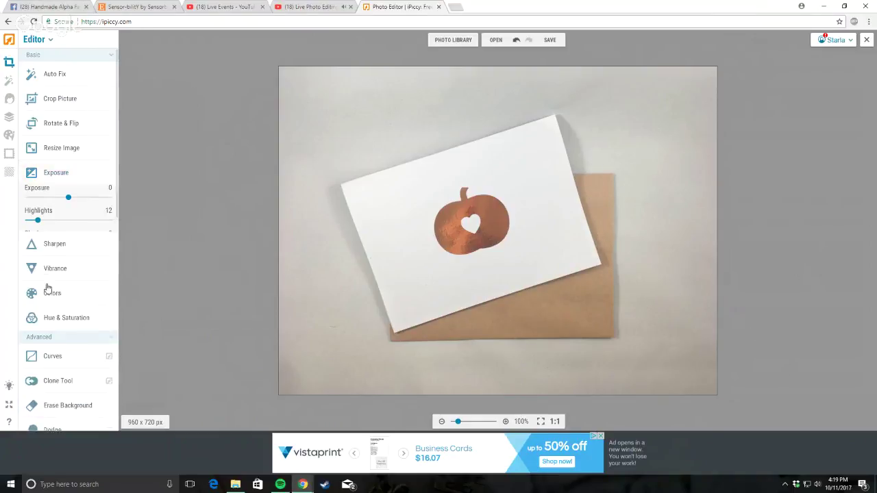
Step: Set Highlights to 30 with a reversed effect mask and paint the brightening over the background around the card
{"action": "left_click", "coordinate": [54, 176]}
{"action": "left_click_drag", "start_coordinate": [27, 221], "coordinate": [52, 221]}
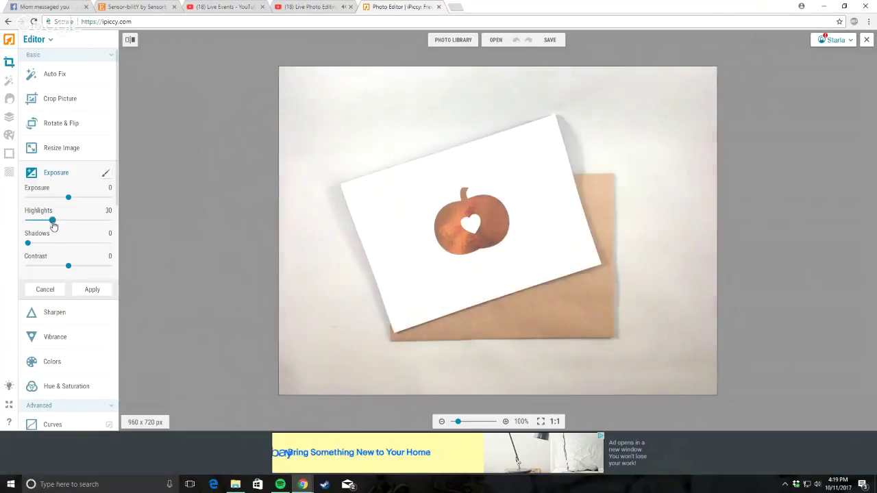
{"action": "left_click", "coordinate": [106, 175]}
{"action": "left_click", "coordinate": [104, 207]}
{"action": "mouse_move", "coordinate": [294, 127]}
{"action": "left_mouse_down"}
{"action": "mouse_move", "coordinate": [358, 85]}
{"action": "mouse_move", "coordinate": [307, 75]}
{"action": "mouse_move", "coordinate": [342, 89]}
{"action": "mouse_move", "coordinate": [424, 86]}
{"action": "mouse_move", "coordinate": [437, 97]}
{"action": "mouse_move", "coordinate": [558, 53]}
{"action": "mouse_move", "coordinate": [669, 75]}
{"action": "mouse_move", "coordinate": [651, 81]}
{"action": "mouse_move", "coordinate": [696, 78]}
{"action": "mouse_move", "coordinate": [701, 123]}
{"action": "mouse_move", "coordinate": [677, 299]}
{"action": "mouse_move", "coordinate": [720, 263]}
{"action": "left_mouse_up"}
{"action": "mouse_move", "coordinate": [487, 452]}
{"action": "left_mouse_down"}
{"action": "mouse_move", "coordinate": [499, 396]}
{"action": "mouse_move", "coordinate": [385, 406]}
{"action": "mouse_move", "coordinate": [603, 394]}
{"action": "mouse_move", "coordinate": [331, 388]}
{"action": "mouse_move", "coordinate": [216, 341]}
{"action": "mouse_move", "coordinate": [272, 362]}
{"action": "mouse_move", "coordinate": [259, 296]}
{"action": "mouse_move", "coordinate": [328, 362]}
{"action": "mouse_move", "coordinate": [319, 401]}
{"action": "mouse_move", "coordinate": [303, 146]}
{"action": "mouse_move", "coordinate": [301, 158]}
{"action": "mouse_move", "coordinate": [418, 97]}
{"action": "mouse_move", "coordinate": [430, 103]}
{"action": "mouse_move", "coordinate": [397, 113]}
{"action": "mouse_move", "coordinate": [612, 43]}
{"action": "mouse_move", "coordinate": [647, 87]}
{"action": "mouse_move", "coordinate": [599, 65]}
{"action": "mouse_move", "coordinate": [580, 72]}
{"action": "mouse_move", "coordinate": [670, 178]}
{"action": "mouse_move", "coordinate": [641, 185]}
{"action": "mouse_move", "coordinate": [636, 209]}
{"action": "mouse_move", "coordinate": [636, 406]}
{"action": "mouse_move", "coordinate": [635, 342]}
{"action": "mouse_move", "coordinate": [528, 401]}
{"action": "mouse_move", "coordinate": [600, 370]}
{"action": "mouse_move", "coordinate": [521, 384]}
{"action": "mouse_move", "coordinate": [380, 381]}
{"action": "mouse_move", "coordinate": [458, 376]}
{"action": "mouse_move", "coordinate": [331, 348]}
{"action": "mouse_move", "coordinate": [336, 310]}
{"action": "mouse_move", "coordinate": [351, 339]}
{"action": "mouse_move", "coordinate": [350, 318]}
{"action": "mouse_move", "coordinate": [358, 336]}
{"action": "mouse_move", "coordinate": [353, 271]}
{"action": "left_mouse_up"}
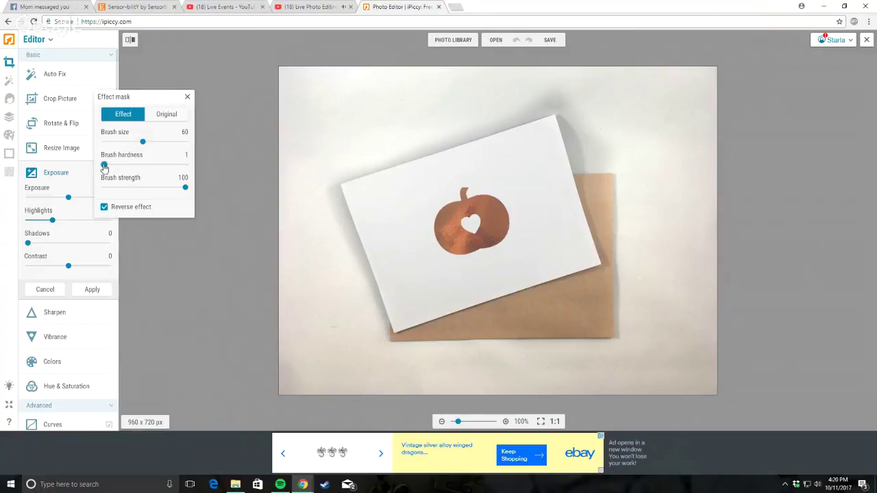
Step: Set the mask brush hardness to 29 and paint the highlights effect closer to the card and envelope edges
{"action": "left_click_drag", "start_coordinate": [104, 164], "coordinate": [127, 164]}
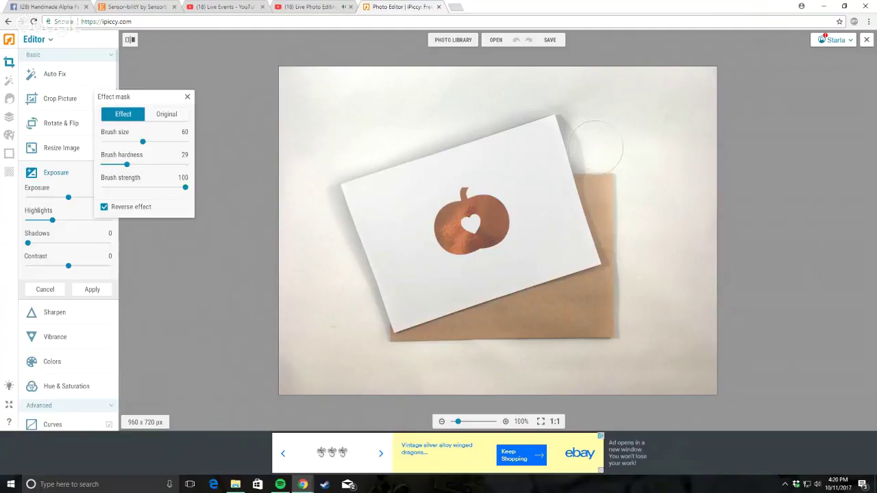
{"action": "mouse_move", "coordinate": [582, 133]}
{"action": "left_mouse_down"}
{"action": "mouse_move", "coordinate": [580, 92]}
{"action": "mouse_move", "coordinate": [552, 79]}
{"action": "mouse_move", "coordinate": [316, 167]}
{"action": "mouse_move", "coordinate": [311, 192]}
{"action": "mouse_move", "coordinate": [361, 323]}
{"action": "mouse_move", "coordinate": [329, 381]}
{"action": "left_mouse_up"}
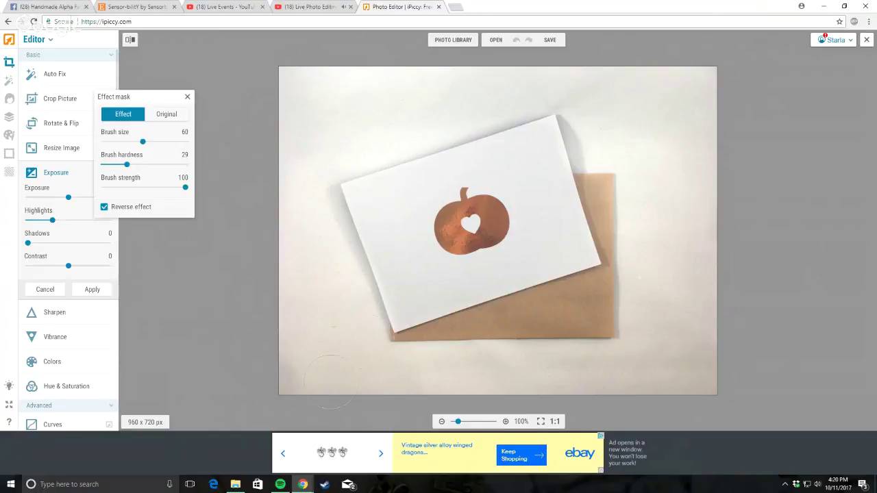
{"action": "mouse_move", "coordinate": [378, 102]}
{"action": "left_mouse_down"}
{"action": "mouse_move", "coordinate": [387, 114]}
{"action": "mouse_move", "coordinate": [377, 137]}
{"action": "mouse_move", "coordinate": [466, 137]}
{"action": "mouse_move", "coordinate": [595, 99]}
{"action": "mouse_move", "coordinate": [586, 137]}
{"action": "mouse_move", "coordinate": [521, 99]}
{"action": "mouse_move", "coordinate": [381, 141]}
{"action": "mouse_move", "coordinate": [309, 175]}
{"action": "mouse_move", "coordinate": [421, 111]}
{"action": "mouse_move", "coordinate": [646, 96]}
{"action": "left_mouse_up"}
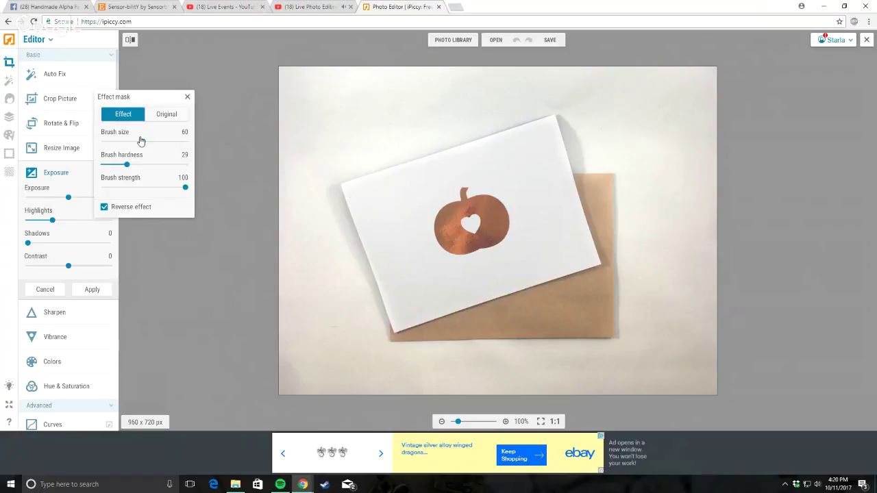
Step: Restore the original tone along the kraft envelope's right edge and lower corner using the Original mask brush at size 13
{"action": "left_click", "coordinate": [167, 113]}
{"action": "left_click_drag", "start_coordinate": [149, 144], "coordinate": [118, 142]}
{"action": "scroll", "coordinate": [669, 172], "scroll_direction": "up", "scroll_amount": 2}
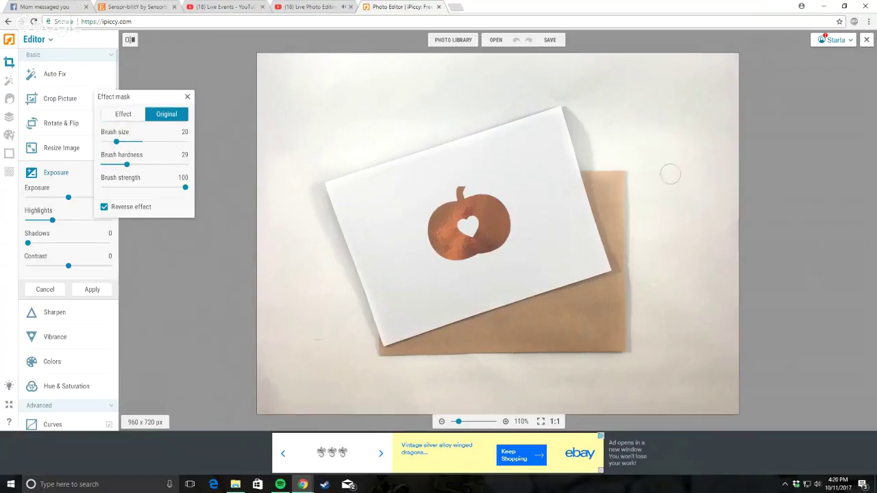
{"action": "scroll", "coordinate": [652, 181], "scroll_direction": "up", "scroll_amount": 5}
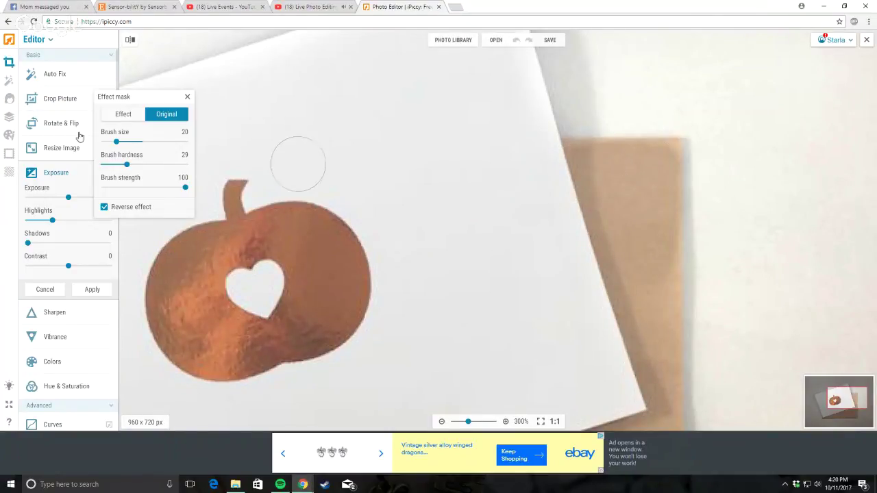
{"action": "left_click_drag", "start_coordinate": [116, 141], "coordinate": [112, 141]}
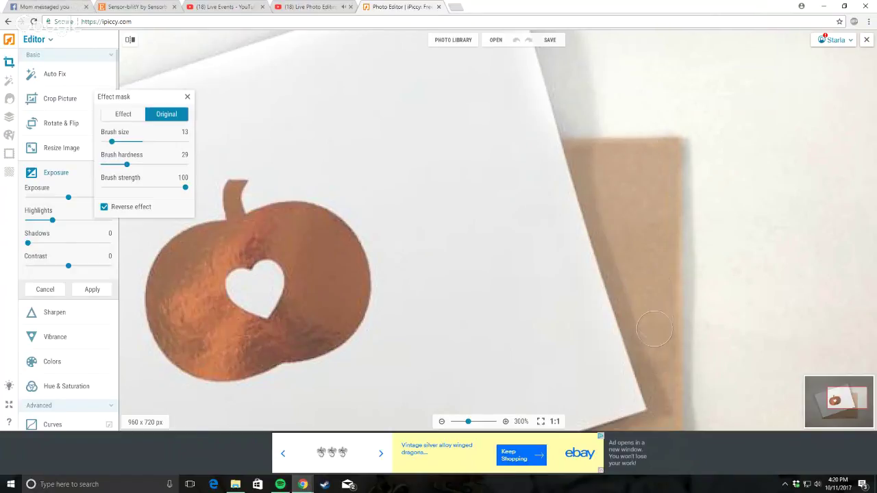
{"action": "scroll", "coordinate": [619, 325], "scroll_direction": "down", "scroll_amount": 5}
{"action": "scroll", "coordinate": [619, 325], "scroll_direction": "up", "scroll_amount": 1}
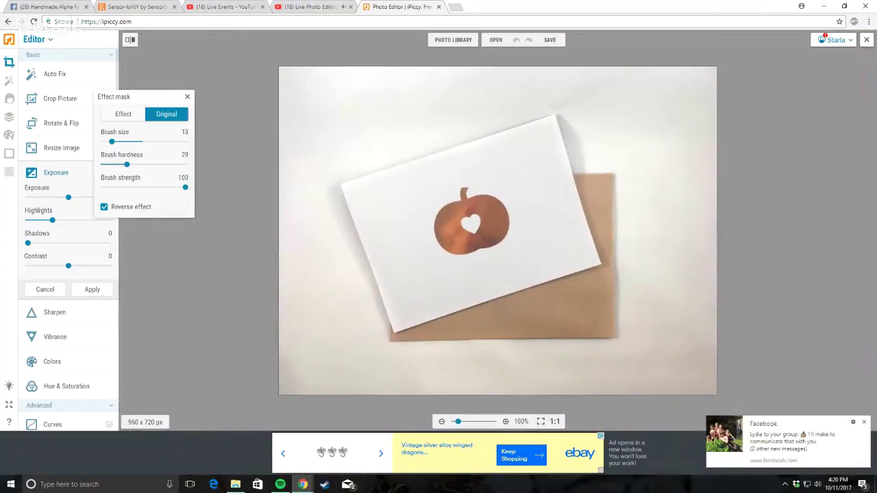
{"action": "scroll", "coordinate": [713, 241], "scroll_direction": "up", "scroll_amount": 4}
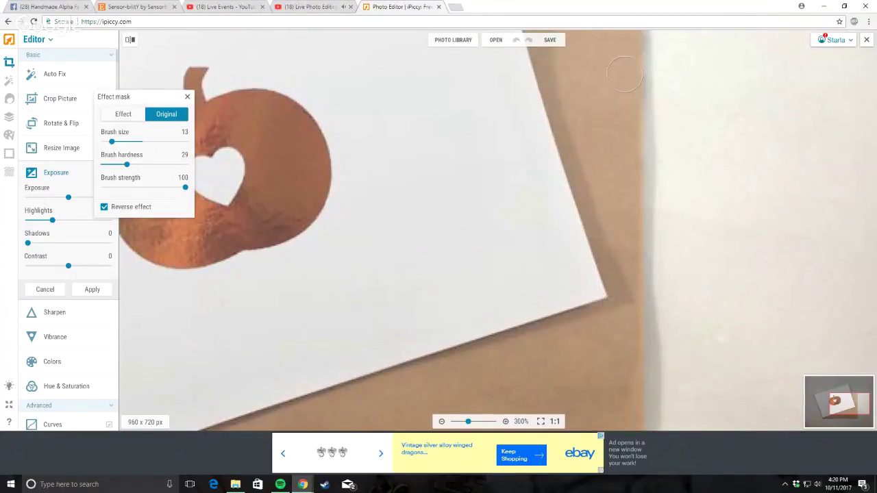
{"action": "scroll", "coordinate": [624, 74], "scroll_direction": "down", "scroll_amount": 5}
{"action": "scroll", "coordinate": [647, 361], "scroll_direction": "up", "scroll_amount": 5}
{"action": "left_click_drag", "start_coordinate": [678, 251], "coordinate": [689, 257]}
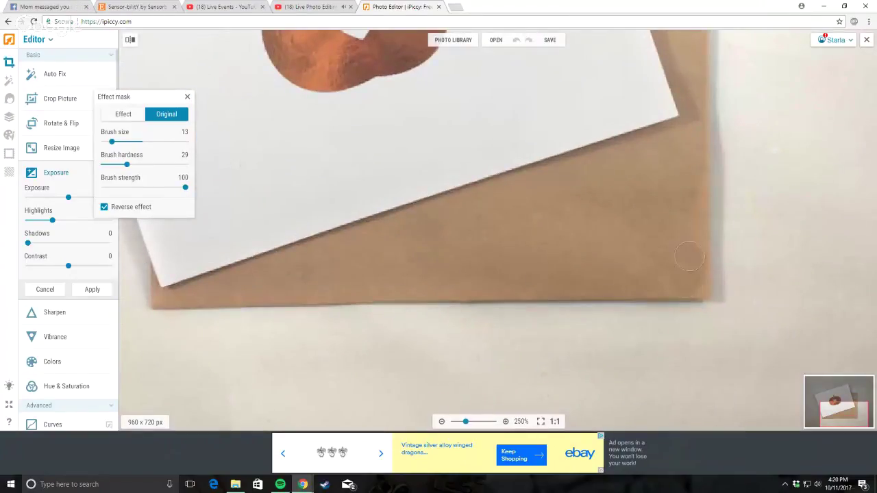
{"action": "left_click_drag", "start_coordinate": [698, 286], "coordinate": [689, 107]}
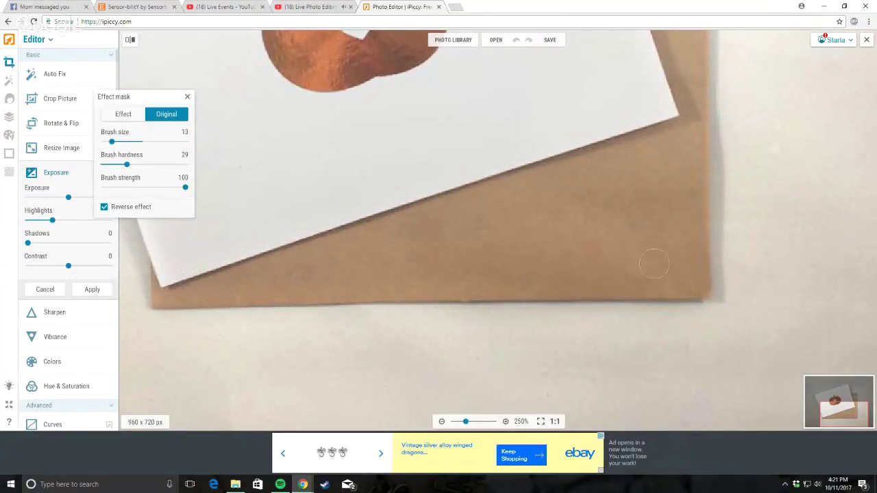
Step: Check the envelope's upper corner up close and apply the masked highlights adjustment
{"action": "scroll", "coordinate": [507, 196], "scroll_direction": "down", "scroll_amount": 4}
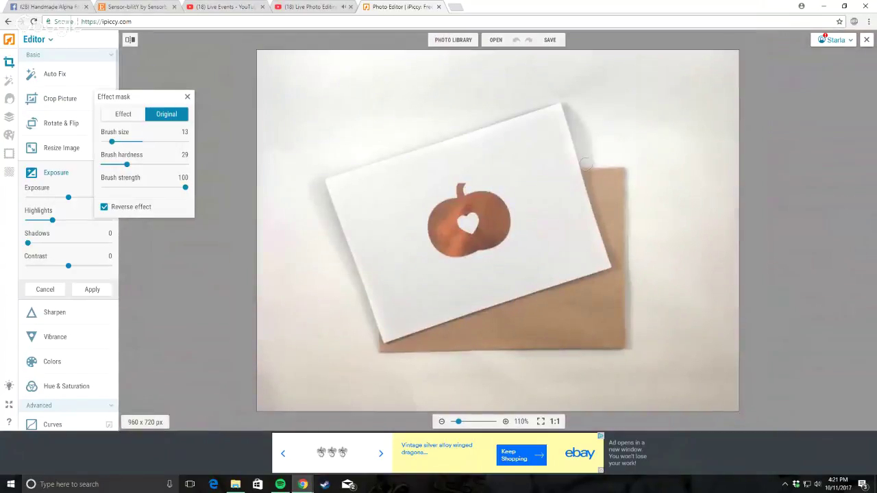
{"action": "scroll", "coordinate": [623, 199], "scroll_direction": "up", "scroll_amount": 10}
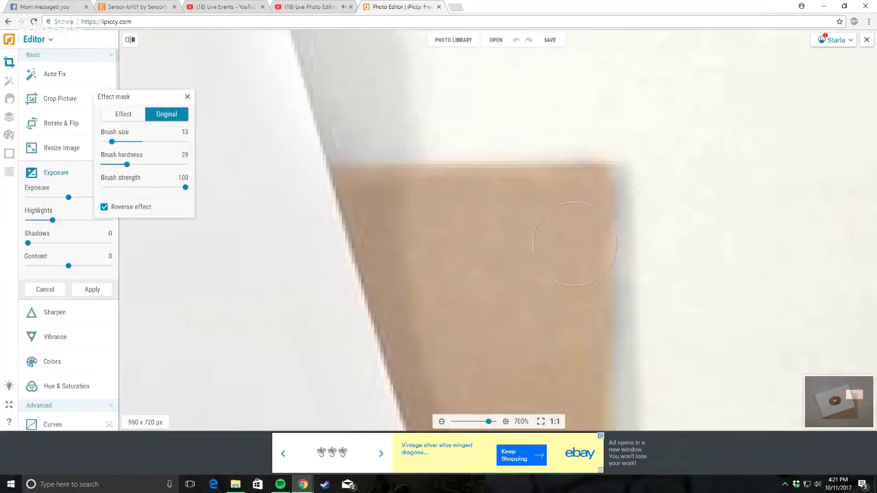
{"action": "scroll", "coordinate": [579, 233], "scroll_direction": "down", "scroll_amount": 5}
{"action": "scroll", "coordinate": [577, 233], "scroll_direction": "down", "scroll_amount": 4}
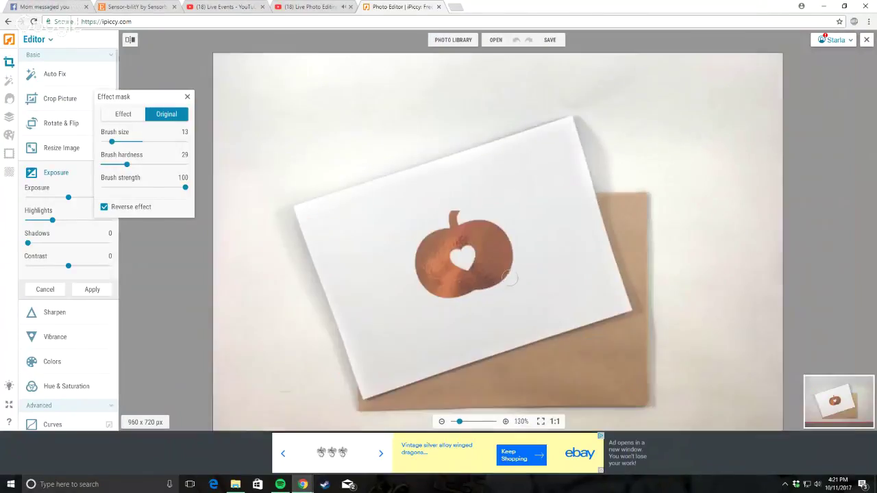
{"action": "left_click", "coordinate": [69, 267]}
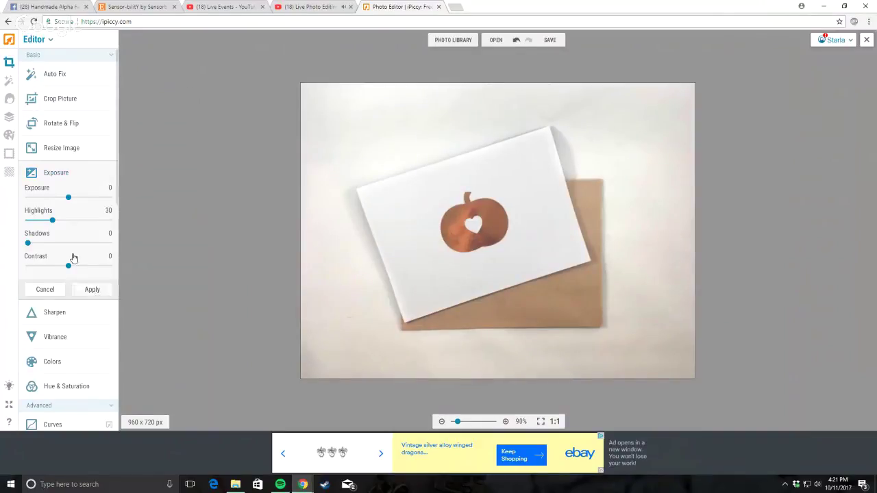
{"action": "left_click", "coordinate": [44, 289]}
{"action": "left_click", "coordinate": [55, 172]}
{"action": "mouse_move", "coordinate": [28, 220]}
{"action": "left_mouse_down"}
{"action": "mouse_move", "coordinate": [115, 221]}
{"action": "mouse_move", "coordinate": [40, 221]}
{"action": "left_mouse_up"}
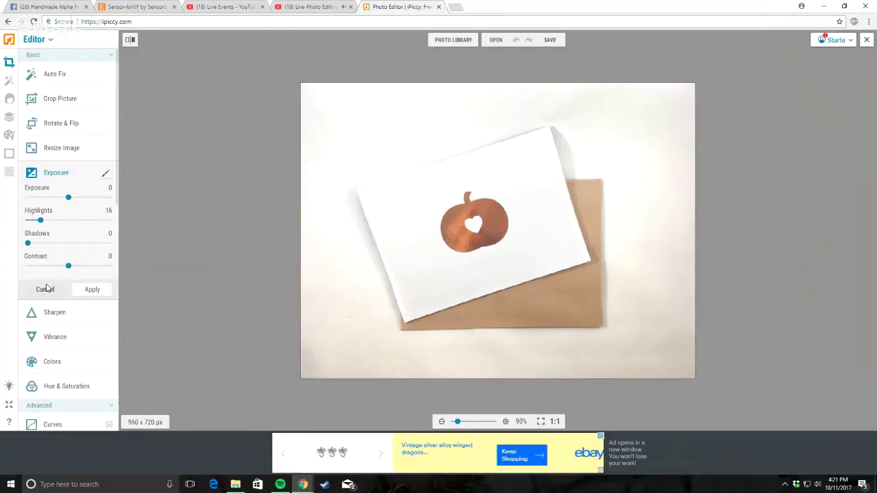
{"action": "left_click", "coordinate": [92, 289]}
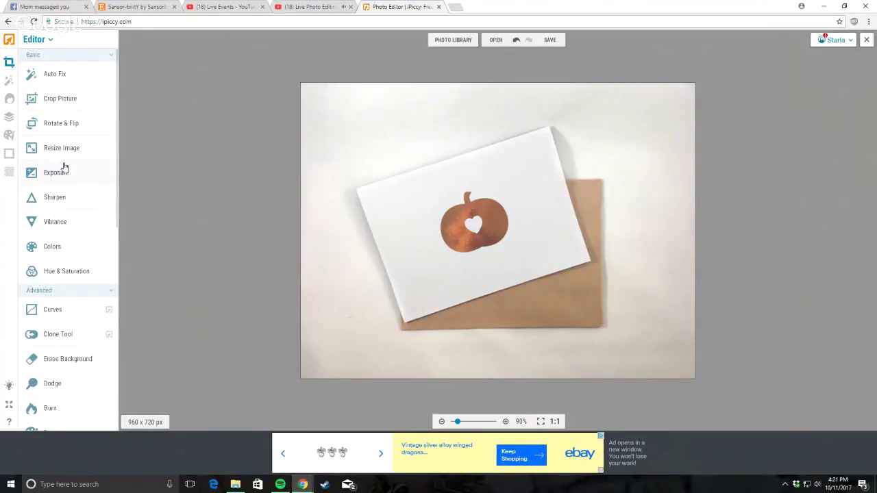
Step: Raise Highlights slightly again with a reversed effect mask and paint the brightening over the background around the card and envelope
{"action": "left_click", "coordinate": [33, 171]}
{"action": "left_click_drag", "start_coordinate": [27, 220], "coordinate": [45, 220]}
{"action": "left_click", "coordinate": [105, 174]}
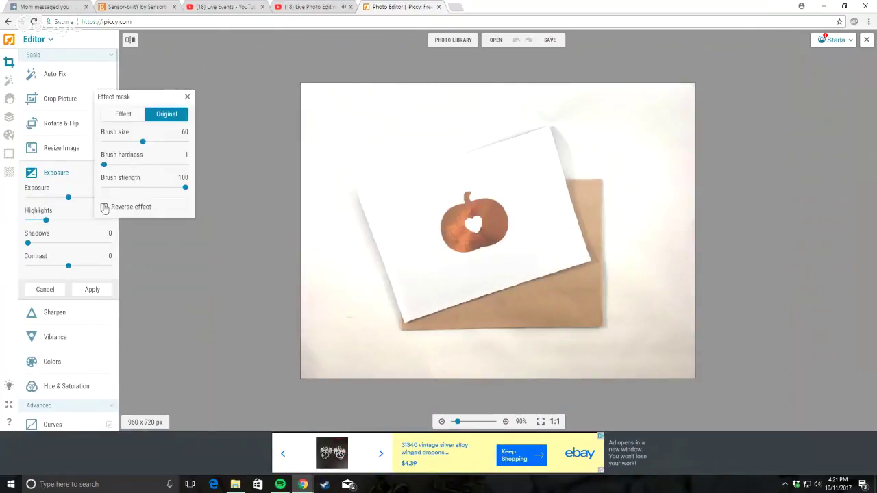
{"action": "left_click", "coordinate": [104, 207]}
{"action": "mouse_move", "coordinate": [377, 59]}
{"action": "left_mouse_down"}
{"action": "mouse_move", "coordinate": [304, 146]}
{"action": "mouse_move", "coordinate": [362, 129]}
{"action": "mouse_move", "coordinate": [335, 89]}
{"action": "mouse_move", "coordinate": [466, 92]}
{"action": "mouse_move", "coordinate": [403, 116]}
{"action": "mouse_move", "coordinate": [628, 57]}
{"action": "mouse_move", "coordinate": [613, 65]}
{"action": "mouse_move", "coordinate": [649, 142]}
{"action": "mouse_move", "coordinate": [653, 98]}
{"action": "mouse_move", "coordinate": [652, 325]}
{"action": "mouse_move", "coordinate": [682, 208]}
{"action": "mouse_move", "coordinate": [623, 402]}
{"action": "left_mouse_up"}
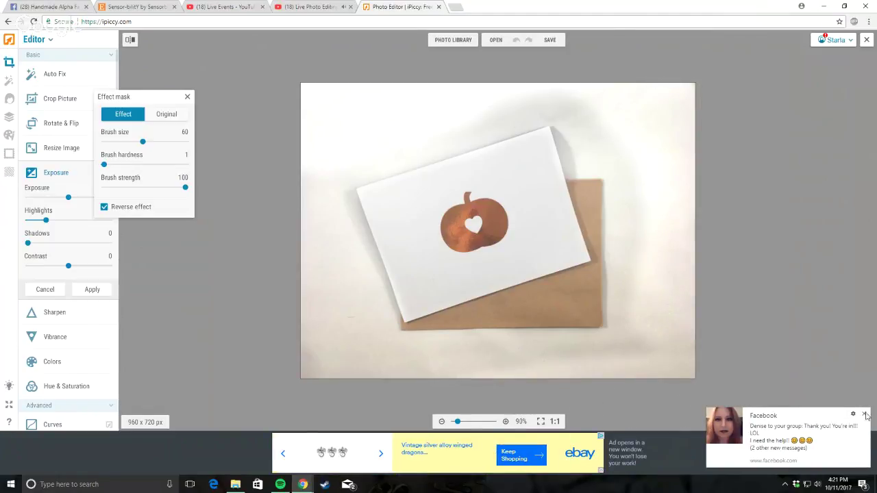
{"action": "left_click", "coordinate": [865, 415]}
{"action": "mouse_move", "coordinate": [552, 374]}
{"action": "left_mouse_down"}
{"action": "mouse_move", "coordinate": [311, 382]}
{"action": "mouse_move", "coordinate": [253, 360]}
{"action": "mouse_move", "coordinate": [295, 323]}
{"action": "mouse_move", "coordinate": [347, 342]}
{"action": "mouse_move", "coordinate": [357, 311]}
{"action": "mouse_move", "coordinate": [329, 264]}
{"action": "mouse_move", "coordinate": [337, 275]}
{"action": "mouse_move", "coordinate": [305, 155]}
{"action": "mouse_move", "coordinate": [308, 285]}
{"action": "mouse_move", "coordinate": [328, 112]}
{"action": "left_mouse_up"}
{"action": "left_click_drag", "start_coordinate": [336, 155], "coordinate": [574, 66]}
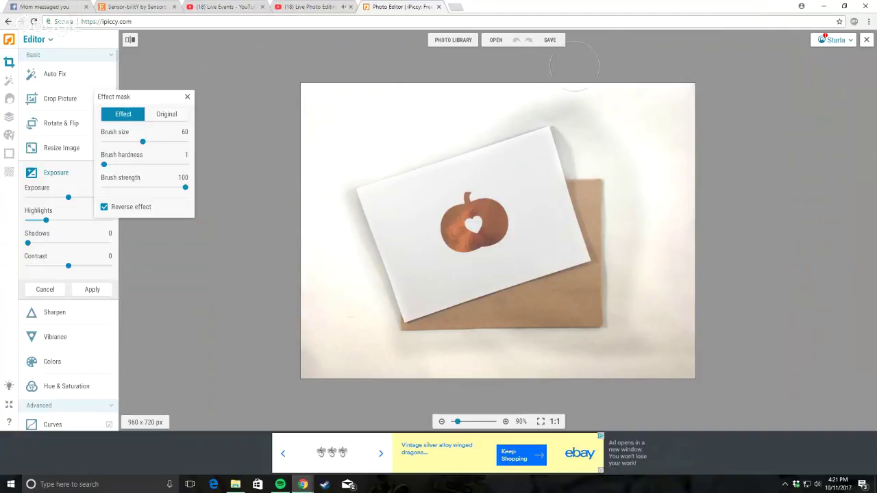
{"action": "mouse_move", "coordinate": [493, 110]}
{"action": "left_mouse_down"}
{"action": "mouse_move", "coordinate": [583, 112]}
{"action": "mouse_move", "coordinate": [641, 132]}
{"action": "left_mouse_up"}
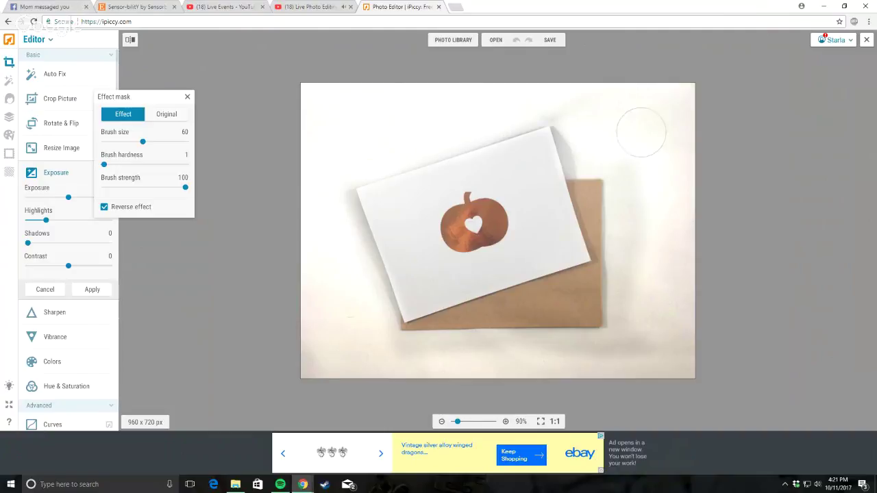
{"action": "mouse_move", "coordinate": [597, 106]}
{"action": "left_mouse_down"}
{"action": "mouse_move", "coordinate": [561, 103]}
{"action": "mouse_move", "coordinate": [588, 153]}
{"action": "mouse_move", "coordinate": [623, 139]}
{"action": "left_mouse_up"}
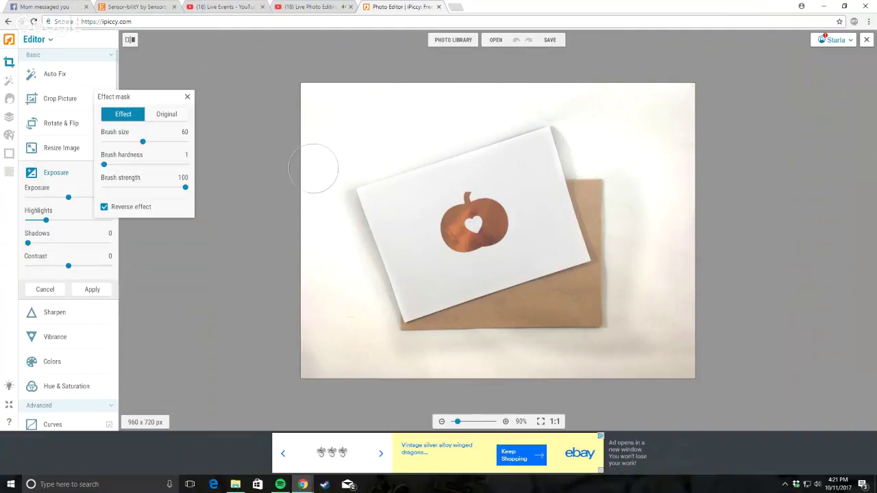
Step: Examine the brightened background at different magnifications and apply the masked Highlights adjustment
{"action": "scroll", "coordinate": [311, 164], "scroll_direction": "up", "scroll_amount": 3}
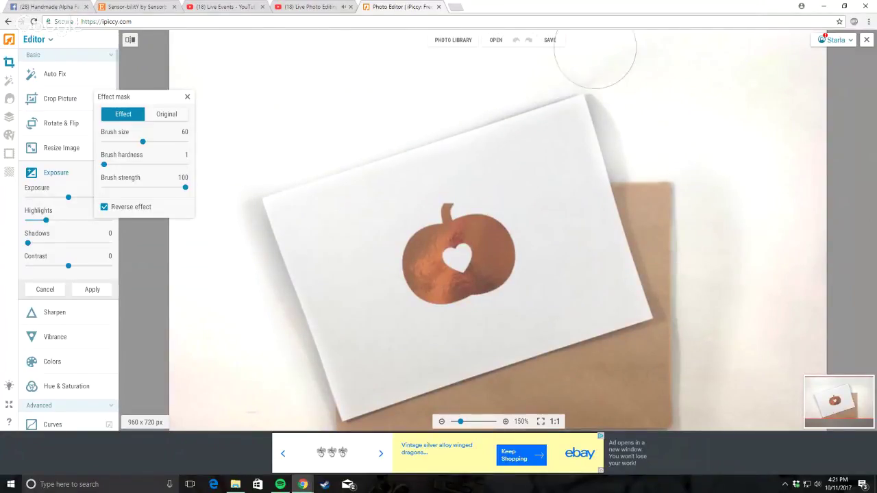
{"action": "scroll", "coordinate": [377, 219], "scroll_direction": "down", "scroll_amount": 3}
{"action": "scroll", "coordinate": [418, 259], "scroll_direction": "up", "scroll_amount": 3}
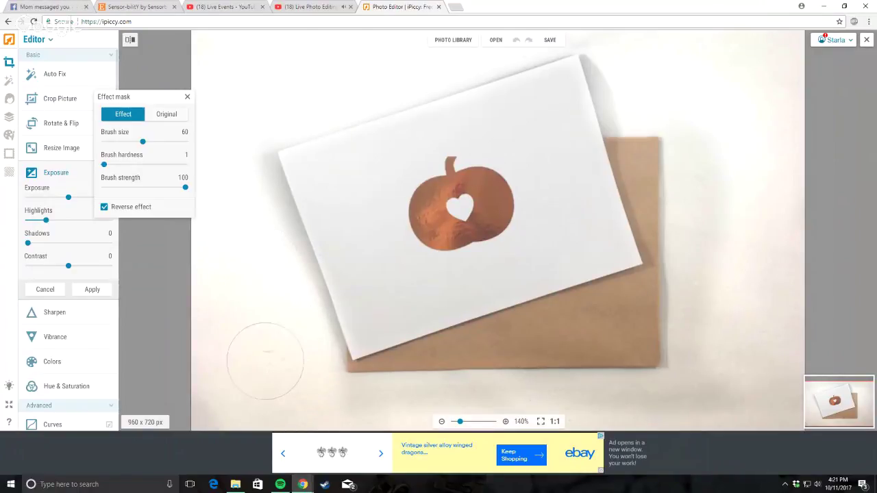
{"action": "scroll", "coordinate": [430, 153], "scroll_direction": "down", "scroll_amount": 2}
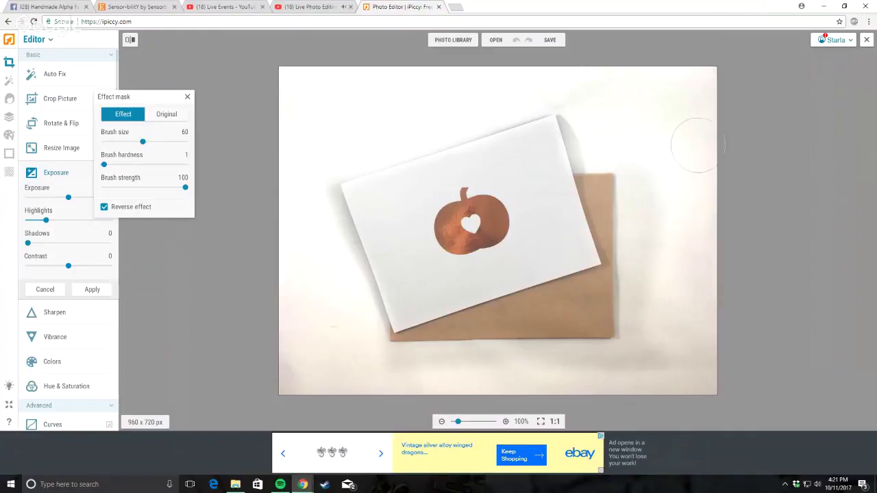
{"action": "scroll", "coordinate": [709, 129], "scroll_direction": "down", "scroll_amount": 2}
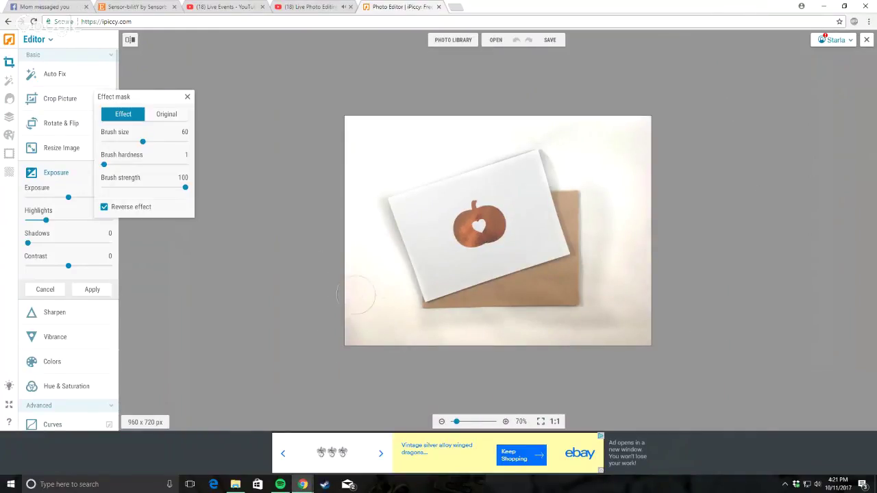
{"action": "scroll", "coordinate": [601, 353], "scroll_direction": "up", "scroll_amount": 2}
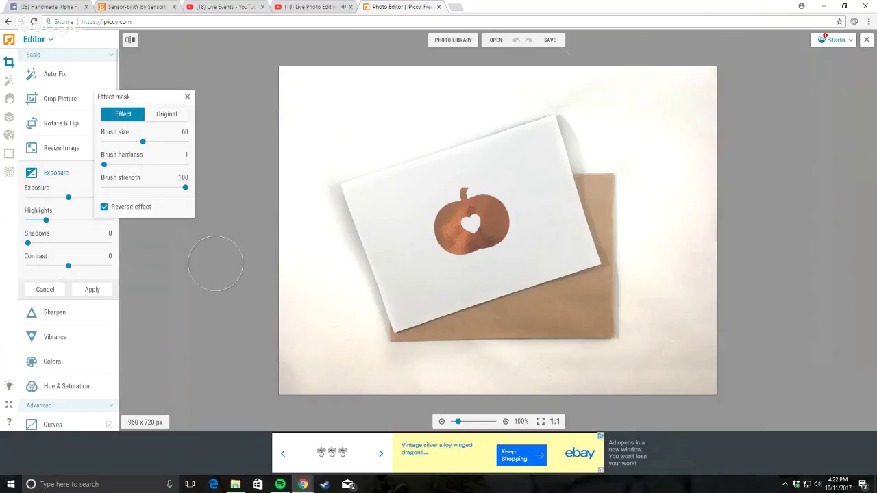
{"action": "left_click", "coordinate": [90, 291]}
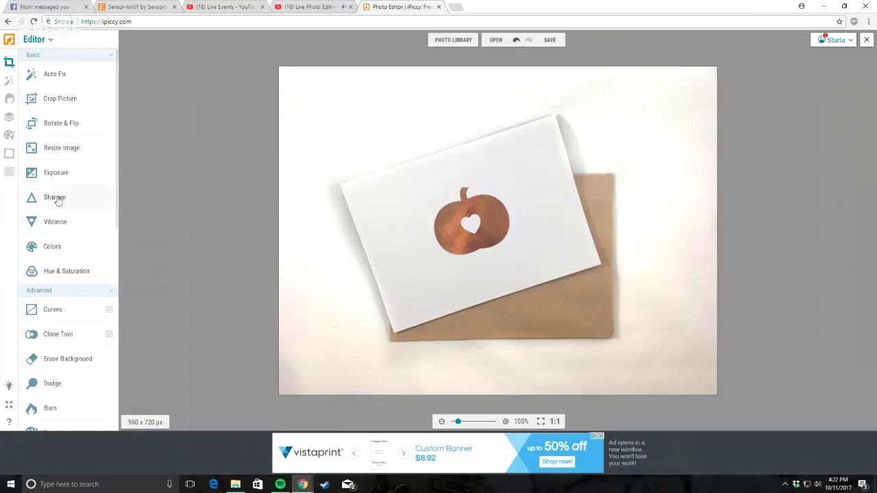
Step: Set Highlights to 62 with a reversed effect mask and paint the outer background and the area below the envelope
{"action": "left_click", "coordinate": [55, 173]}
{"action": "left_click_drag", "start_coordinate": [27, 220], "coordinate": [78, 222]}
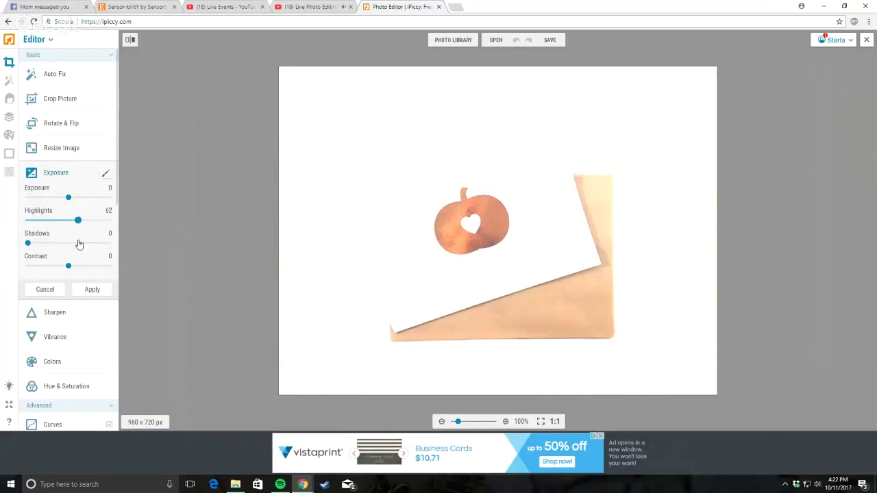
{"action": "left_click", "coordinate": [106, 173]}
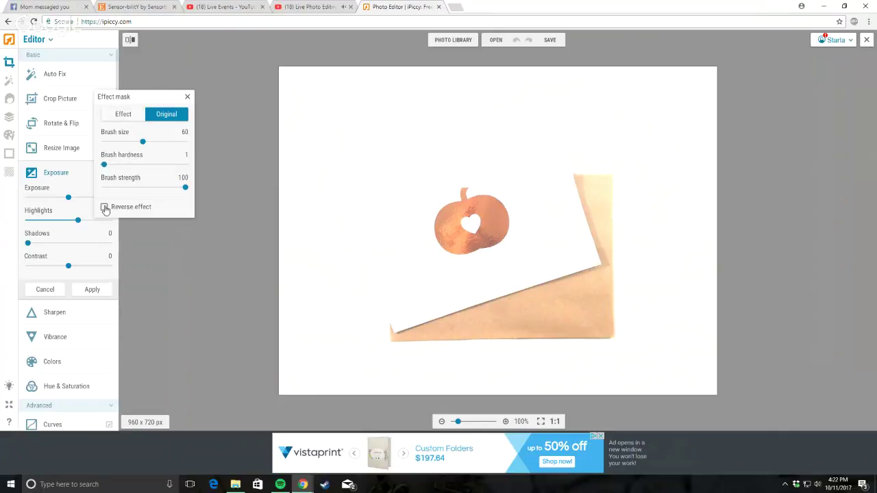
{"action": "left_click", "coordinate": [104, 206]}
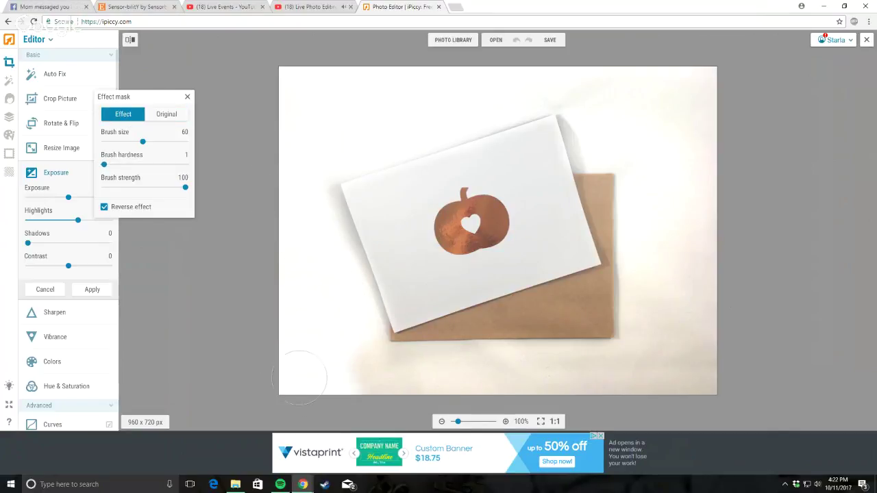
{"action": "left_click_drag", "start_coordinate": [706, 312], "coordinate": [696, 83]}
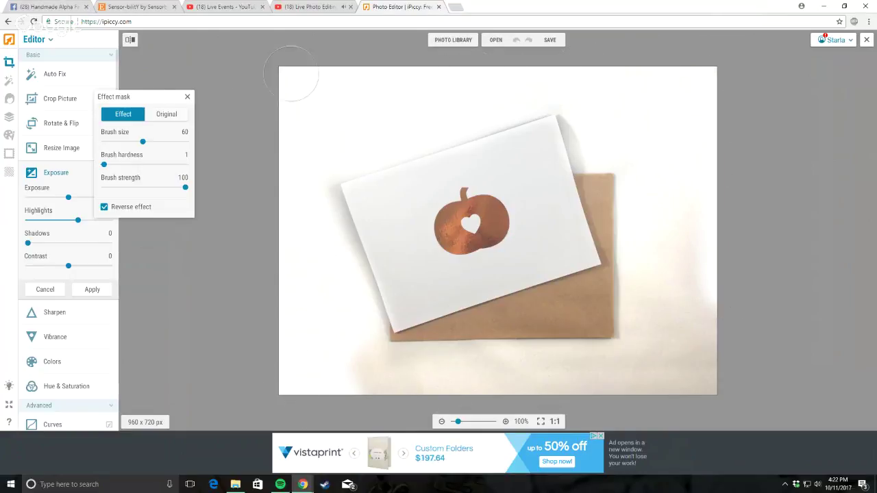
{"action": "scroll", "coordinate": [689, 141], "scroll_direction": "up", "scroll_amount": 2}
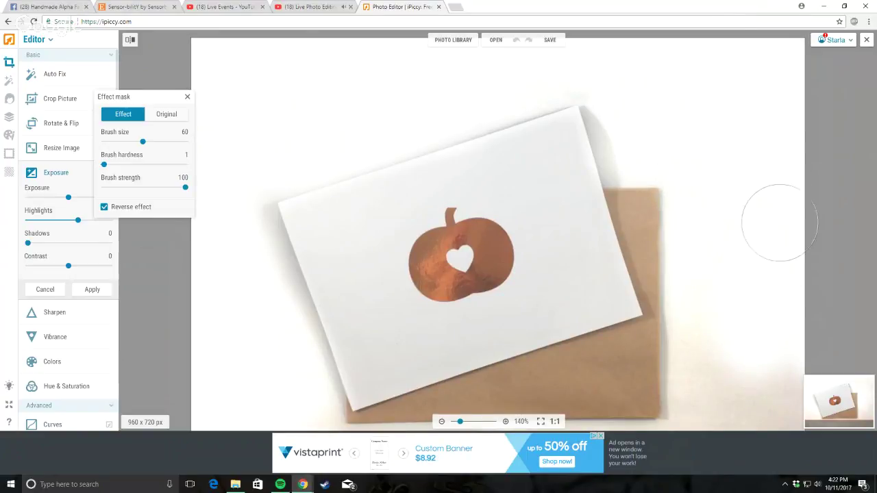
{"action": "scroll", "coordinate": [775, 247], "scroll_direction": "down", "scroll_amount": 3}
{"action": "mouse_move", "coordinate": [653, 364]}
{"action": "left_mouse_down"}
{"action": "mouse_move", "coordinate": [391, 356]}
{"action": "mouse_move", "coordinate": [600, 347]}
{"action": "left_mouse_up"}
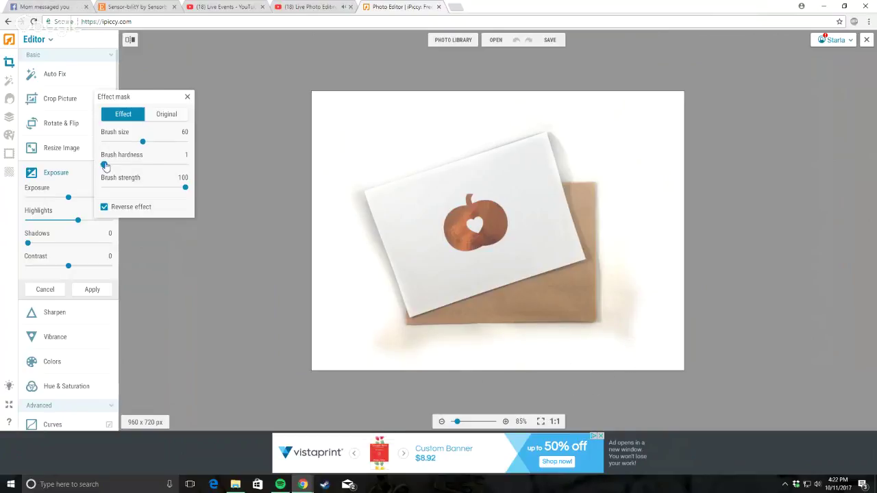
Step: Set the mask brush hardness to 78, whiten the background along the card's left side, and restore the card's upper-left corner with the Original brush
{"action": "left_click_drag", "start_coordinate": [105, 166], "coordinate": [167, 165]}
{"action": "scroll", "coordinate": [387, 388], "scroll_direction": "up", "scroll_amount": 3}
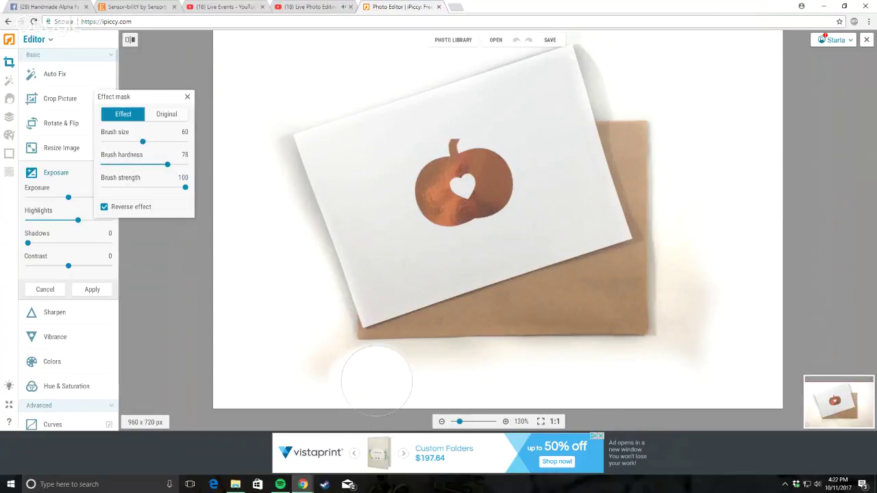
{"action": "mouse_move", "coordinate": [377, 381]}
{"action": "left_mouse_down"}
{"action": "mouse_move", "coordinate": [289, 373]}
{"action": "mouse_move", "coordinate": [307, 376]}
{"action": "mouse_move", "coordinate": [318, 357]}
{"action": "mouse_move", "coordinate": [314, 326]}
{"action": "mouse_move", "coordinate": [251, 140]}
{"action": "mouse_move", "coordinate": [270, 182]}
{"action": "left_mouse_up"}
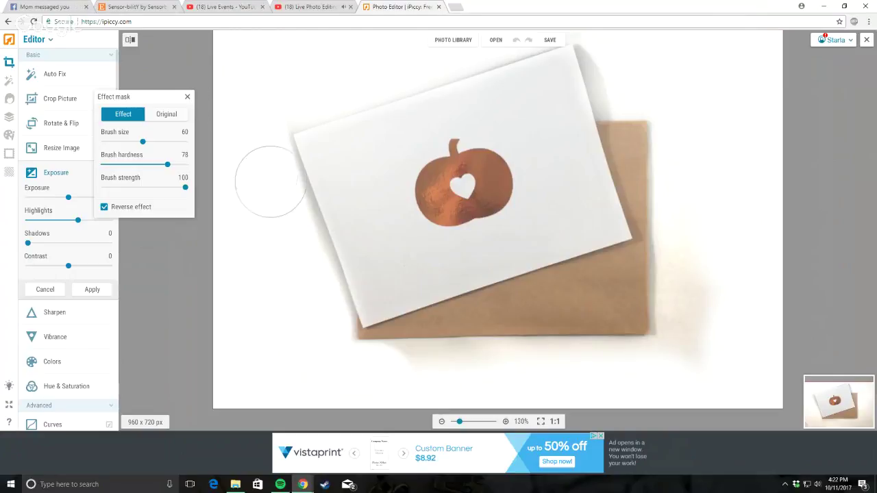
{"action": "left_click", "coordinate": [162, 114]}
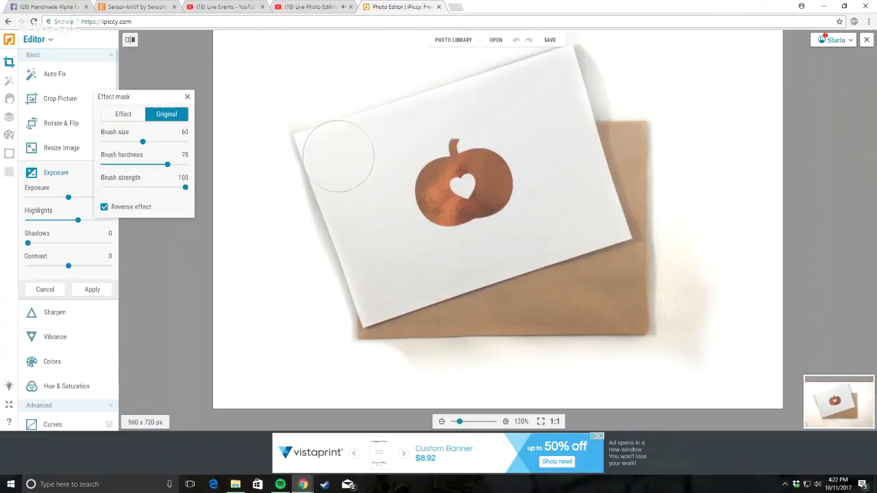
{"action": "mouse_move", "coordinate": [339, 157]}
{"action": "left_mouse_down"}
{"action": "mouse_move", "coordinate": [309, 146]}
{"action": "mouse_move", "coordinate": [313, 186]}
{"action": "mouse_move", "coordinate": [341, 253]}
{"action": "mouse_move", "coordinate": [343, 297]}
{"action": "mouse_move", "coordinate": [280, 231]}
{"action": "mouse_move", "coordinate": [304, 138]}
{"action": "left_mouse_up"}
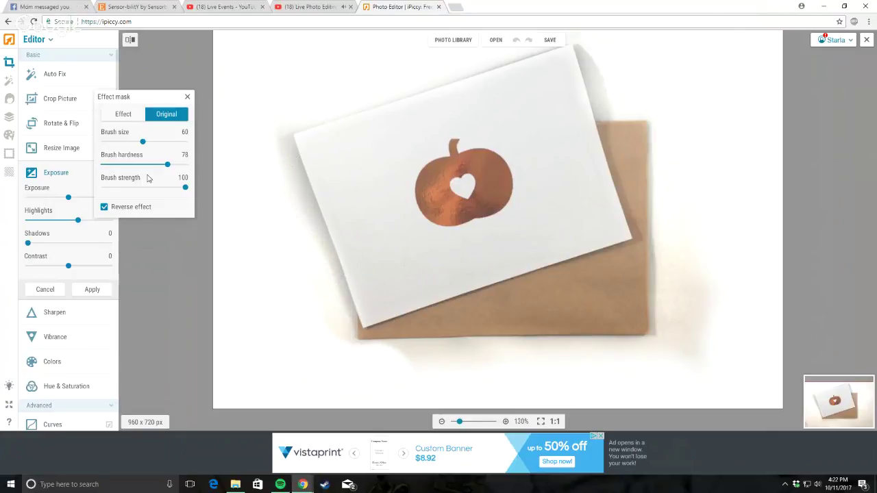
Step: Set the mask brush to size 23 and strength 18, try the Original brush on the left background, and repaint the effect there
{"action": "left_click_drag", "start_coordinate": [185, 187], "coordinate": [118, 187]}
{"action": "left_click_drag", "start_coordinate": [142, 141], "coordinate": [118, 141]}
{"action": "left_click_drag", "start_coordinate": [321, 337], "coordinate": [339, 384]}
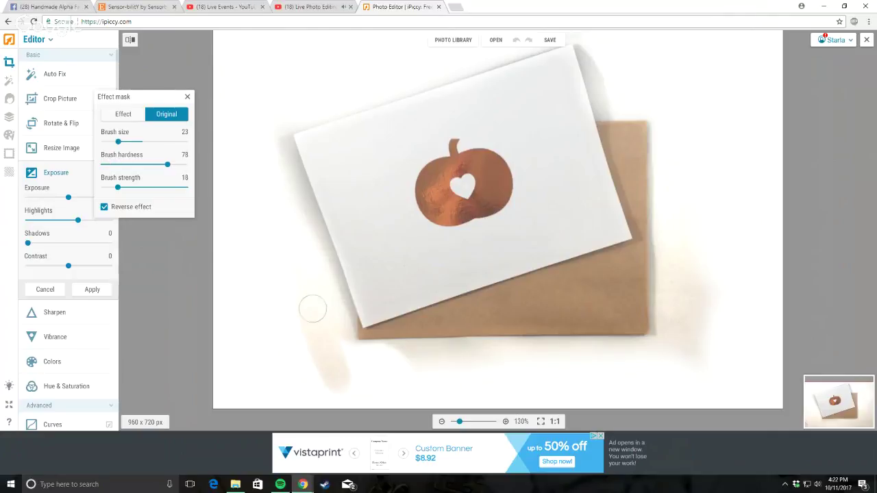
{"action": "left_click", "coordinate": [122, 113]}
{"action": "left_click_drag", "start_coordinate": [315, 339], "coordinate": [334, 407]}
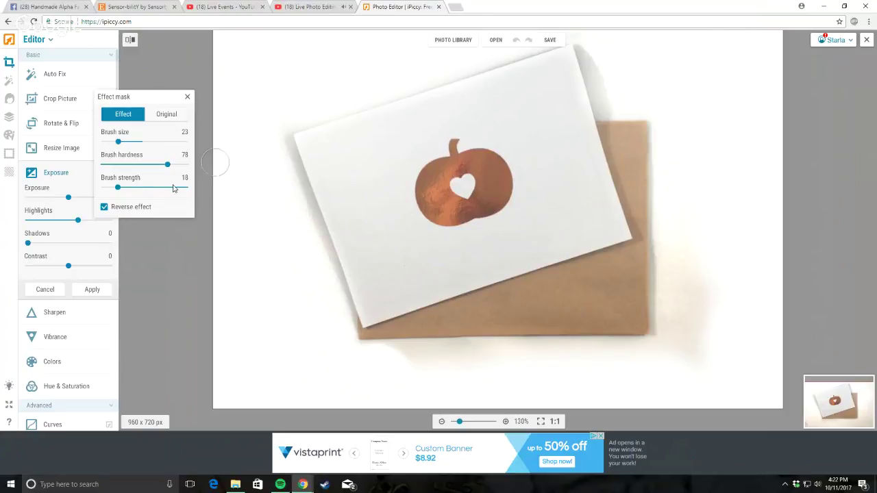
Step: Try softening the background below the envelope using the Original mask brush at strength 4
{"action": "left_click_drag", "start_coordinate": [118, 189], "coordinate": [107, 189]}
{"action": "scroll", "coordinate": [234, 131], "scroll_direction": "up", "scroll_amount": 3}
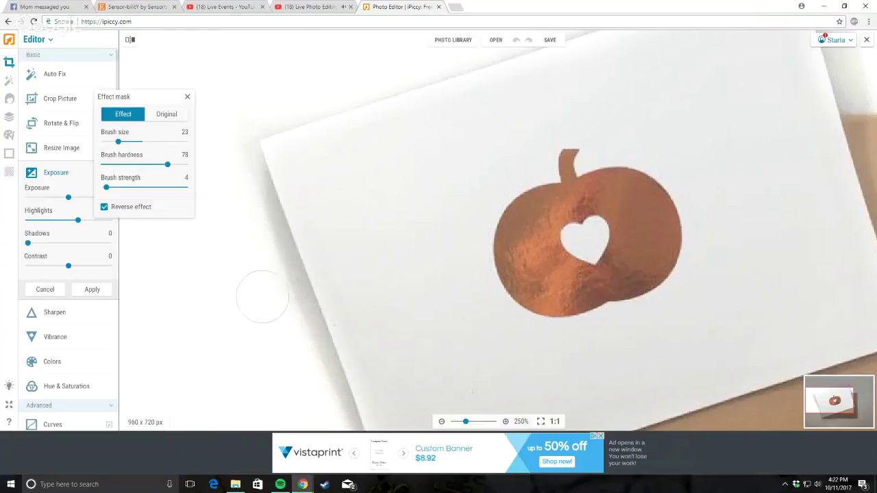
{"action": "scroll", "coordinate": [237, 154], "scroll_direction": "down", "scroll_amount": 3}
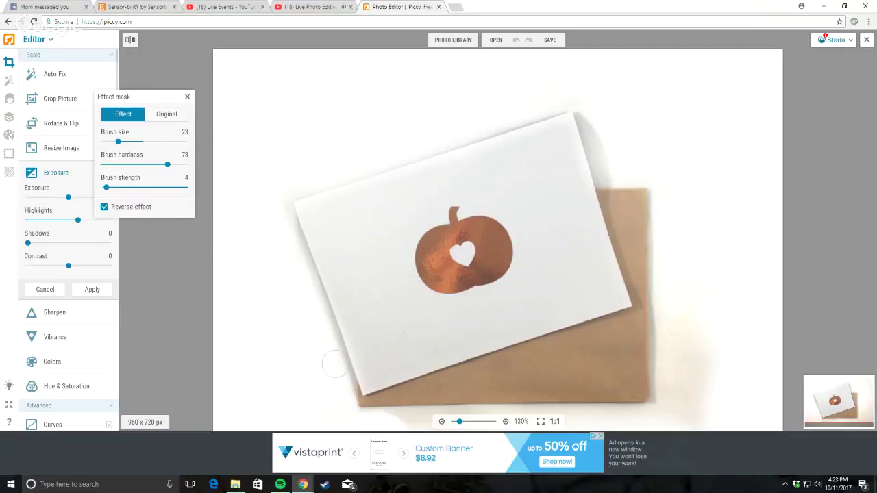
{"action": "scroll", "coordinate": [327, 272], "scroll_direction": "down", "scroll_amount": 3}
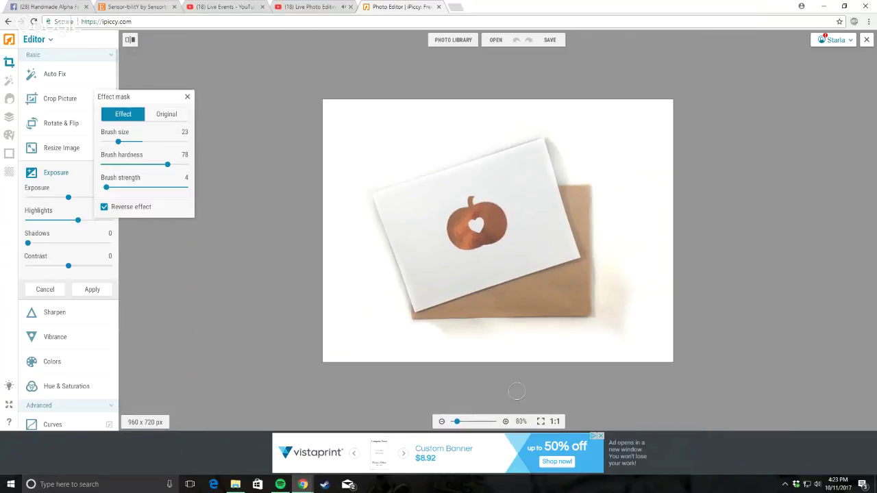
{"action": "scroll", "coordinate": [435, 409], "scroll_direction": "up", "scroll_amount": 2}
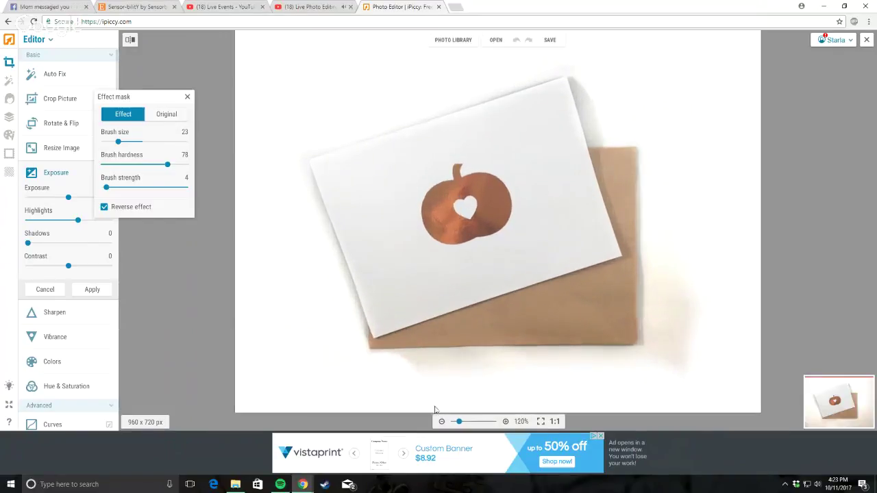
{"action": "left_click", "coordinate": [164, 114]}
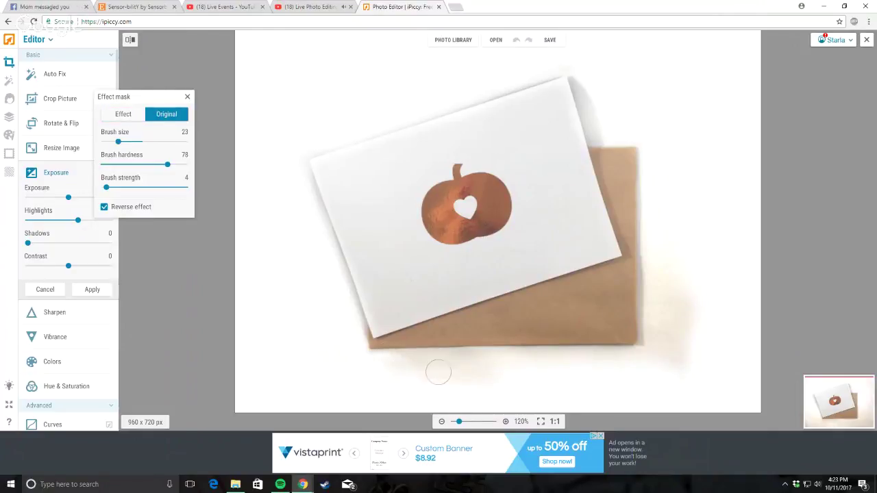
Step: Set the effect brush hardness to 30 and strength to 75, and whiten the background just below the envelope's lower edge
{"action": "left_click", "coordinate": [123, 114]}
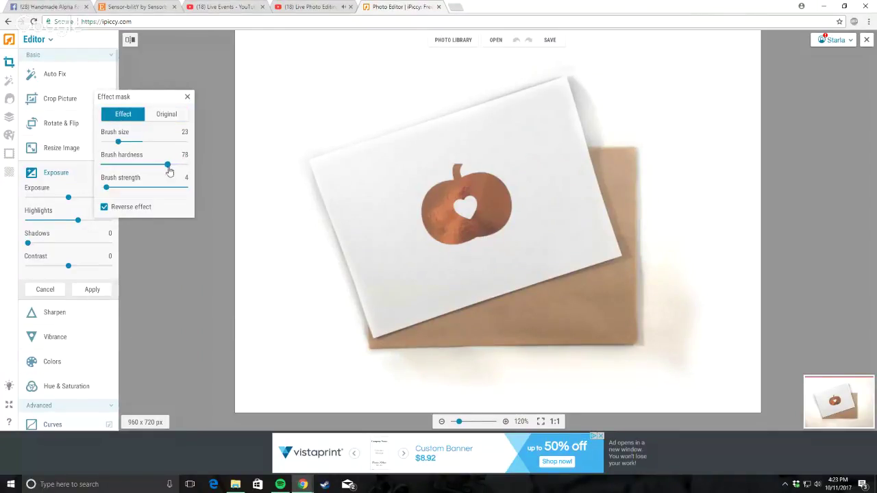
{"action": "left_click_drag", "start_coordinate": [106, 187], "coordinate": [164, 187]}
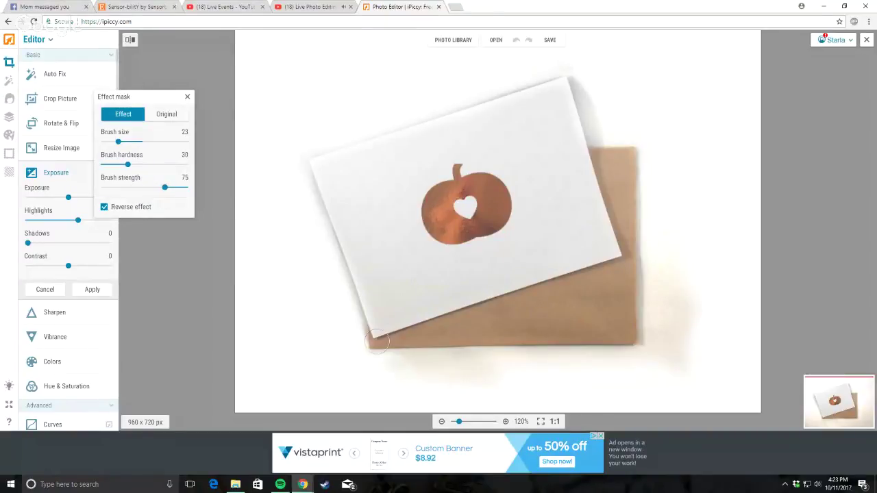
{"action": "mouse_move", "coordinate": [468, 380]}
{"action": "left_mouse_down"}
{"action": "mouse_move", "coordinate": [403, 378]}
{"action": "mouse_move", "coordinate": [385, 364]}
{"action": "mouse_move", "coordinate": [443, 368]}
{"action": "left_mouse_up"}
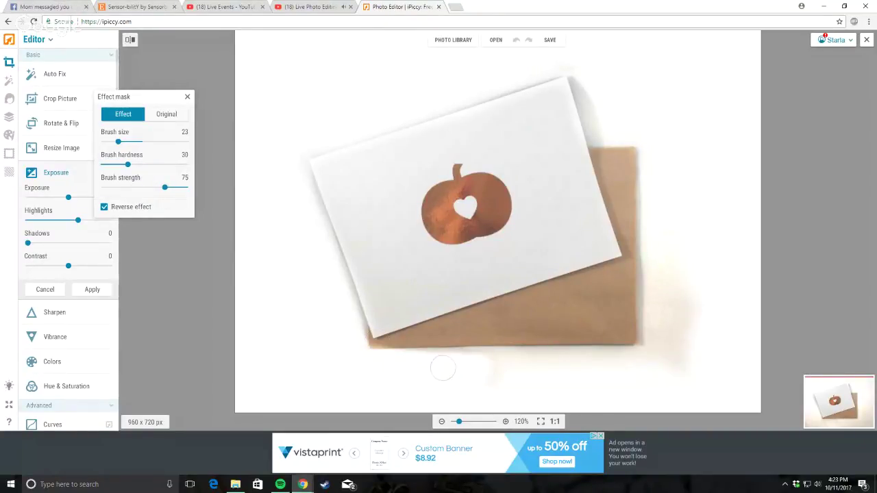
{"action": "scroll", "coordinate": [571, 387], "scroll_direction": "up", "scroll_amount": 3}
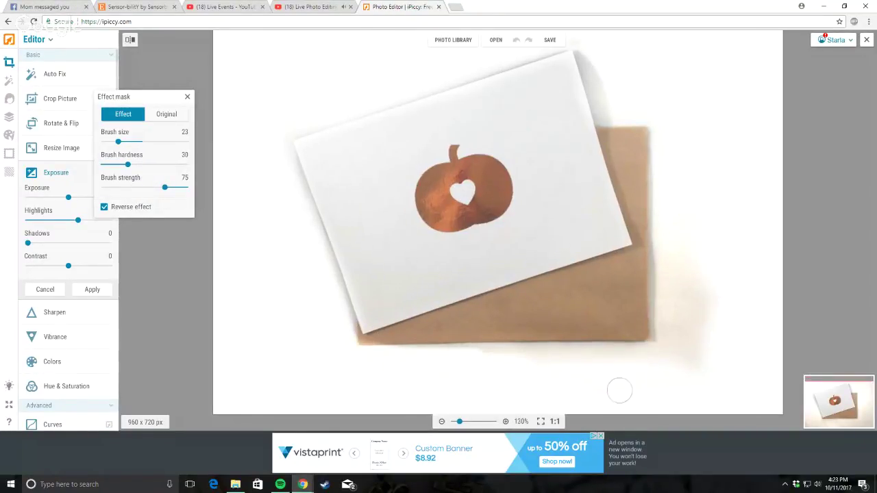
Step: Set the Original mask brush to size 10 and restore the original tone around the envelope's lower-left corner
{"action": "left_click", "coordinate": [167, 114]}
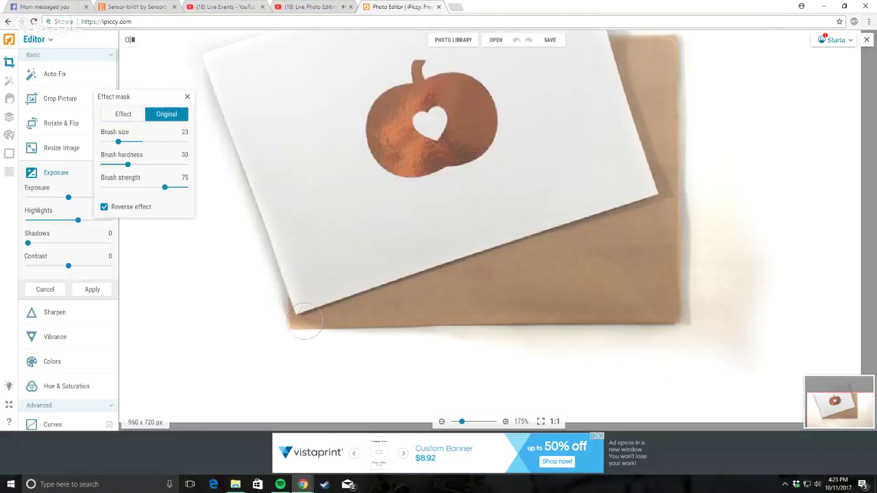
{"action": "left_click_drag", "start_coordinate": [120, 142], "coordinate": [110, 142]}
{"action": "scroll", "coordinate": [288, 291], "scroll_direction": "up", "scroll_amount": 5}
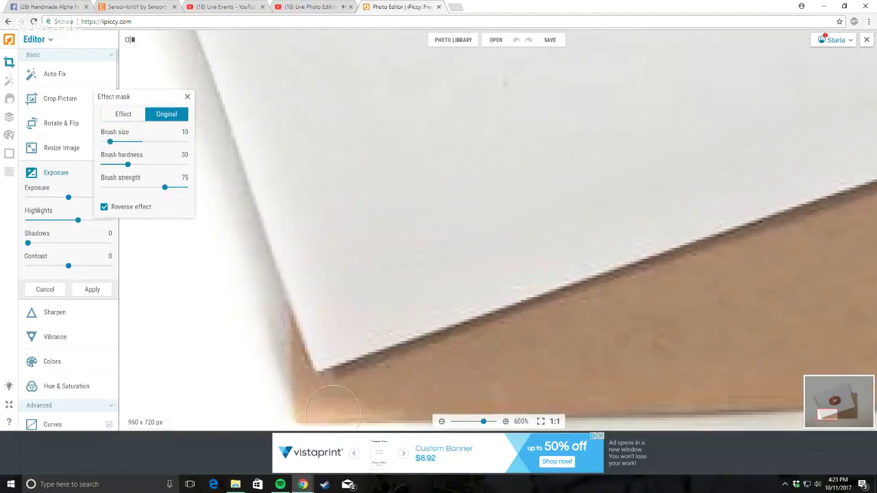
{"action": "left_click_drag", "start_coordinate": [318, 396], "coordinate": [394, 419]}
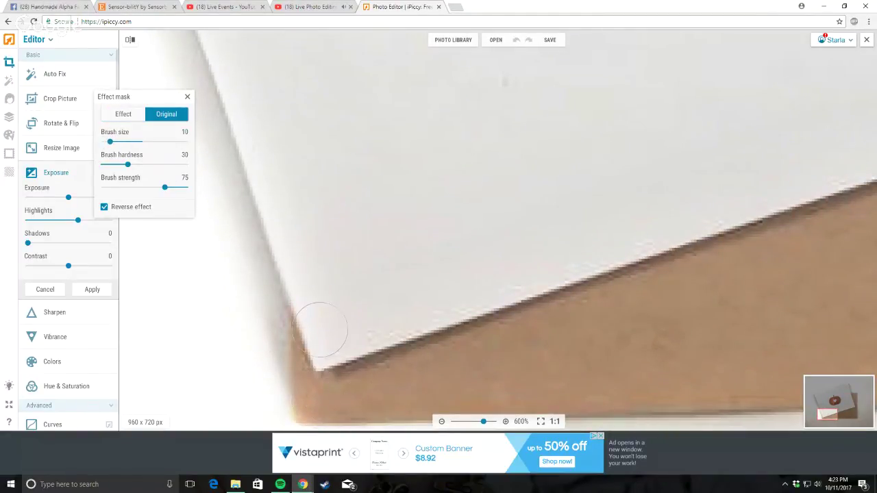
{"action": "scroll", "coordinate": [488, 310], "scroll_direction": "down", "scroll_amount": 5}
{"action": "scroll", "coordinate": [488, 310], "scroll_direction": "down", "scroll_amount": 2}
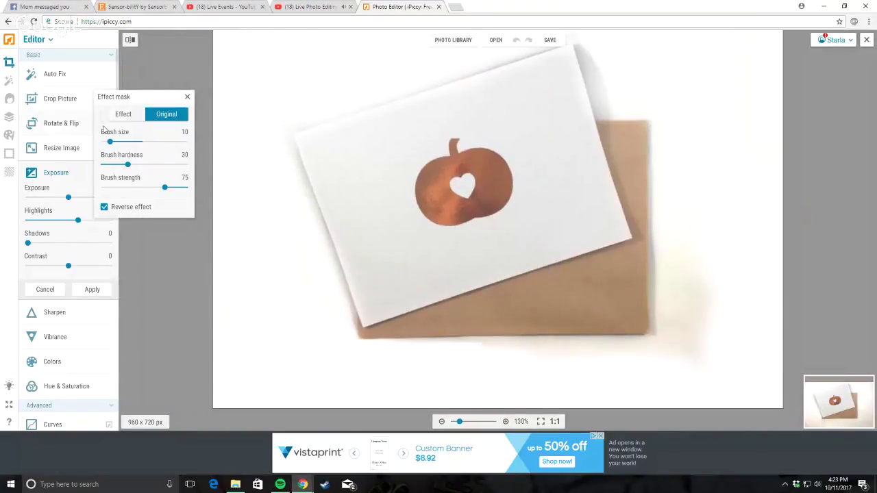
Step: Set the Effect mask brush to size 32 and whiten the remaining tinted background to the right of and below the envelope
{"action": "left_click", "coordinate": [111, 118]}
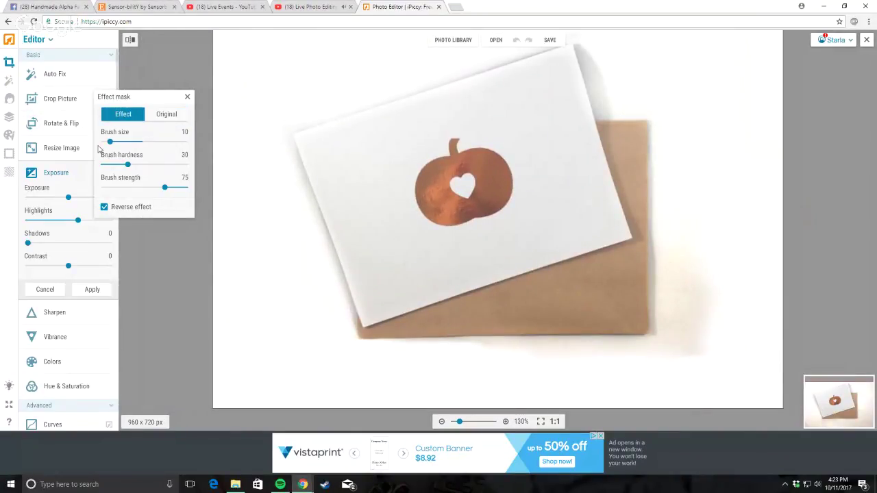
{"action": "left_click_drag", "start_coordinate": [109, 141], "coordinate": [124, 142]}
{"action": "left_click_drag", "start_coordinate": [707, 325], "coordinate": [702, 327]}
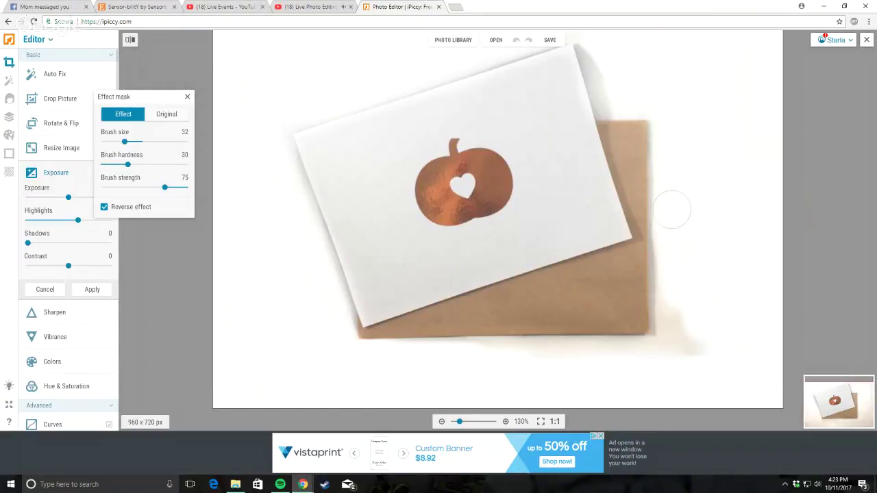
{"action": "mouse_move", "coordinate": [673, 209]}
{"action": "left_mouse_down"}
{"action": "mouse_move", "coordinate": [685, 364]}
{"action": "mouse_move", "coordinate": [687, 306]}
{"action": "mouse_move", "coordinate": [678, 340]}
{"action": "left_mouse_up"}
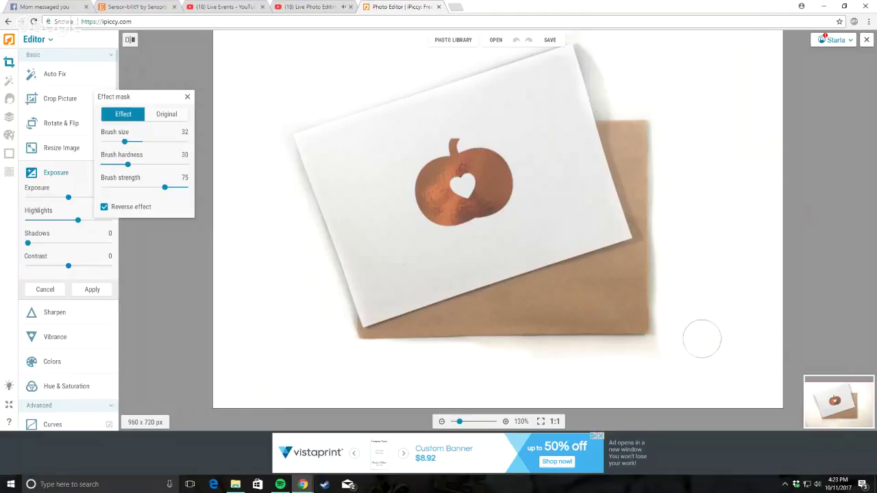
{"action": "mouse_move", "coordinate": [701, 336]}
{"action": "left_mouse_down"}
{"action": "mouse_move", "coordinate": [629, 355]}
{"action": "mouse_move", "coordinate": [447, 356]}
{"action": "left_mouse_up"}
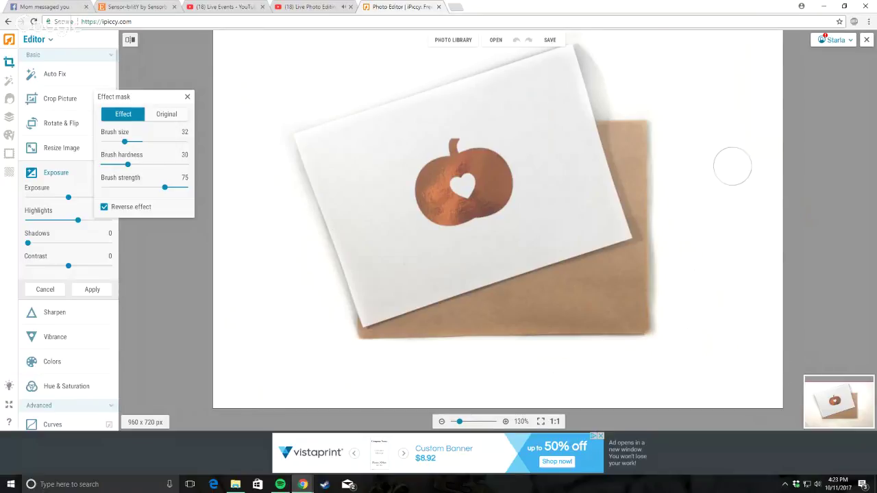
Step: Whiten the background tight along the envelope's right edge down past its lower-right corner with the Effect brush
{"action": "scroll", "coordinate": [695, 182], "scroll_direction": "up", "scroll_amount": 2}
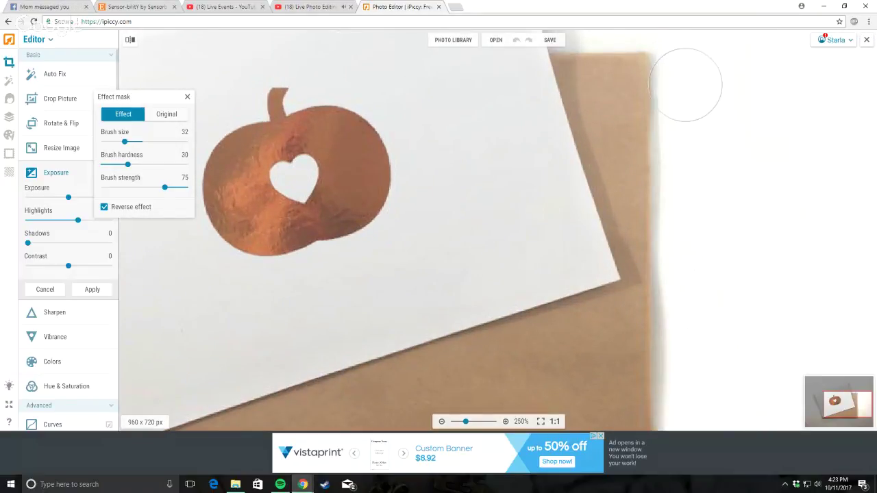
{"action": "left_click_drag", "start_coordinate": [686, 85], "coordinate": [682, 387]}
{"action": "scroll", "coordinate": [738, 288], "scroll_direction": "down", "scroll_amount": 3}
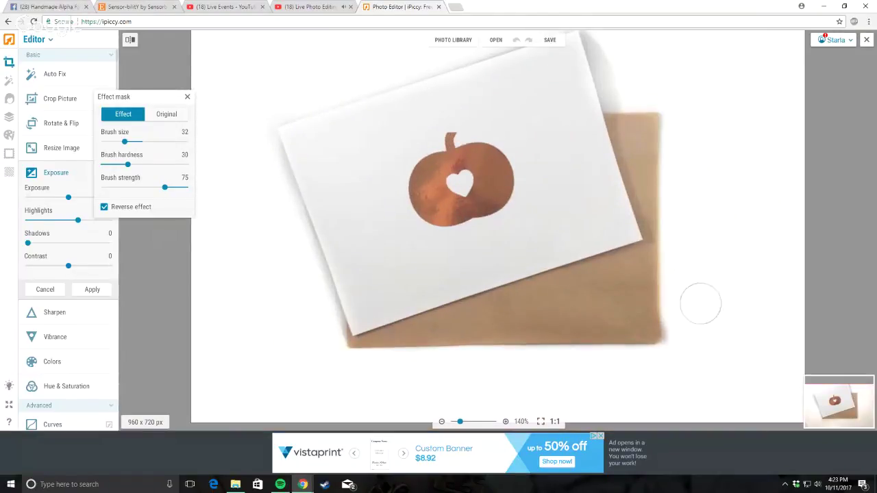
{"action": "left_click_drag", "start_coordinate": [681, 309], "coordinate": [680, 373]}
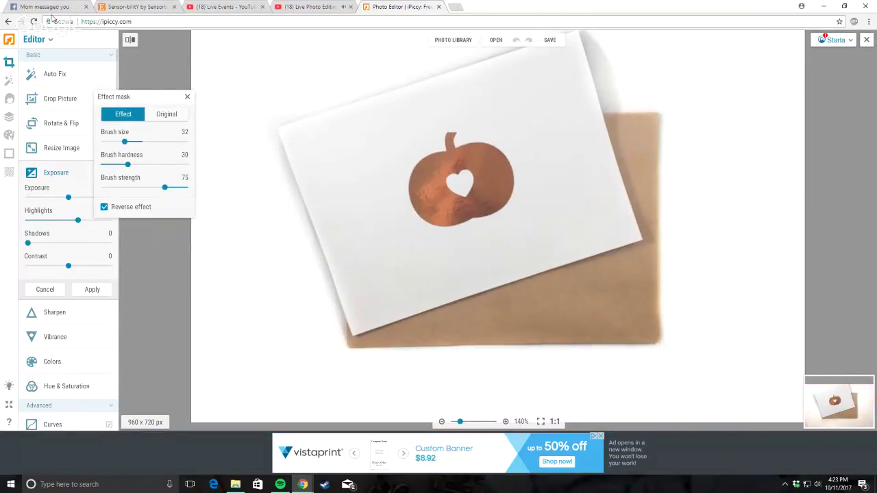
Step: Set the Original mask brush to size 4 and hardness 75, and restore the envelope's lower-right corner
{"action": "left_click", "coordinate": [167, 113]}
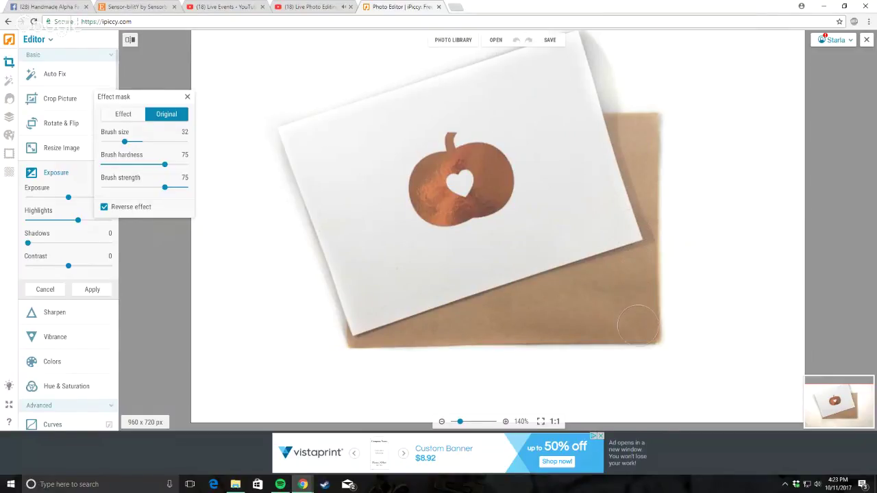
{"action": "left_click_drag", "start_coordinate": [124, 143], "coordinate": [108, 143]}
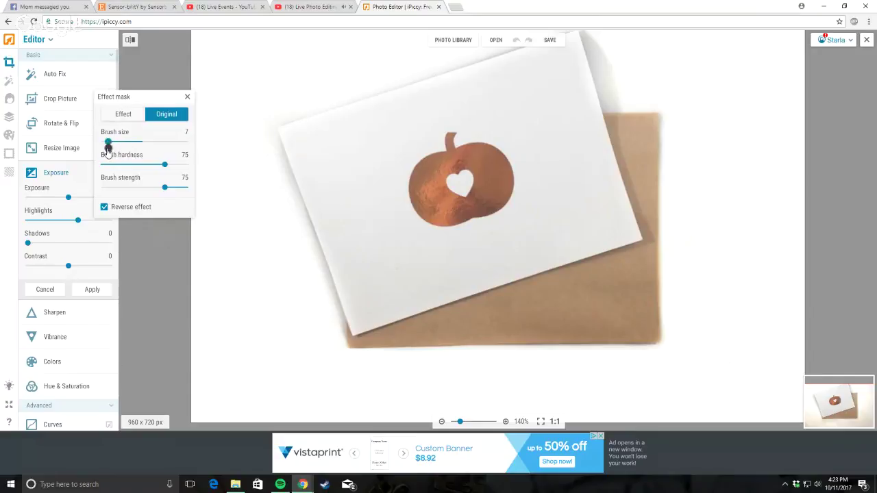
{"action": "scroll", "coordinate": [679, 308], "scroll_direction": "up", "scroll_amount": 5}
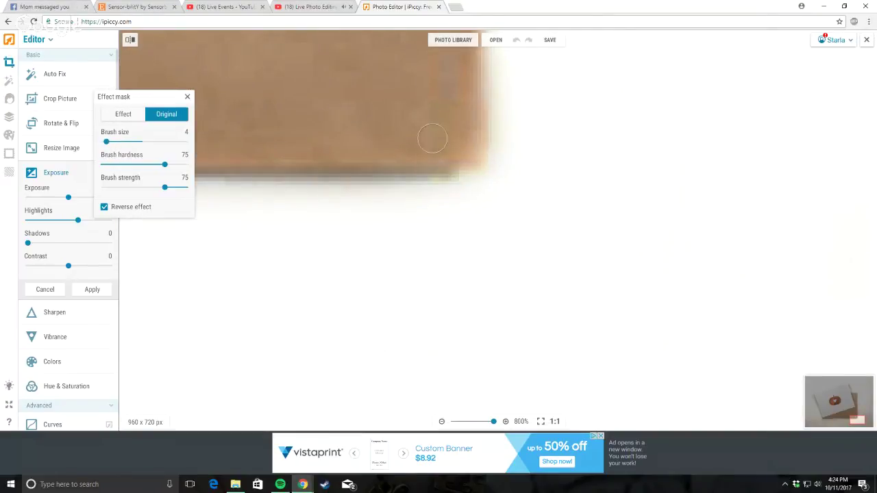
{"action": "left_click_drag", "start_coordinate": [473, 152], "coordinate": [464, 65]}
{"action": "scroll", "coordinate": [454, 77], "scroll_direction": "down", "scroll_amount": 5}
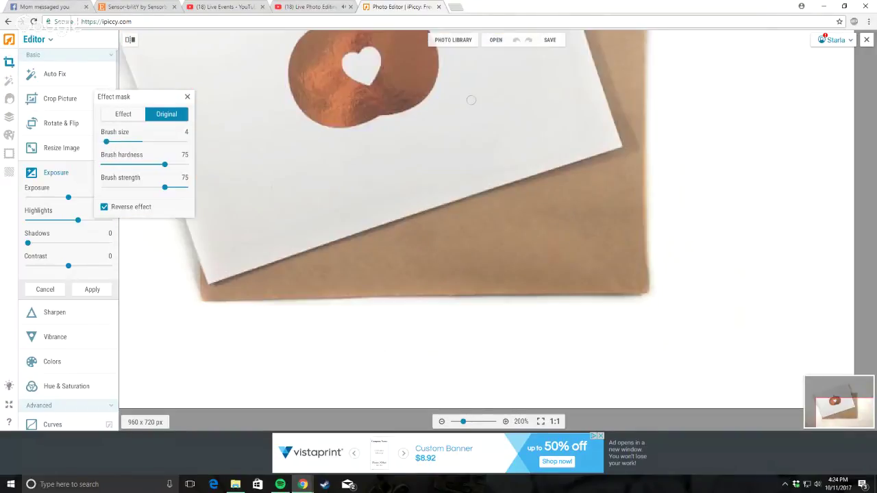
{"action": "scroll", "coordinate": [643, 365], "scroll_direction": "up", "scroll_amount": 5}
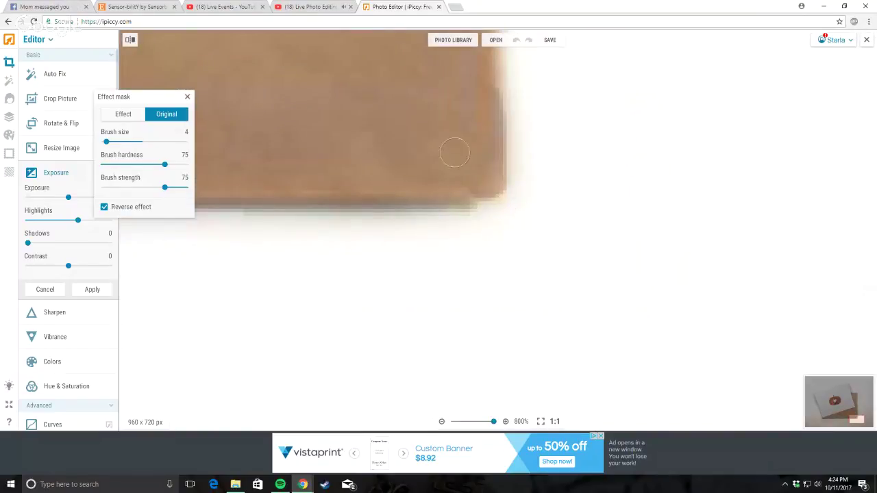
{"action": "scroll", "coordinate": [471, 187], "scroll_direction": "down", "scroll_amount": 4}
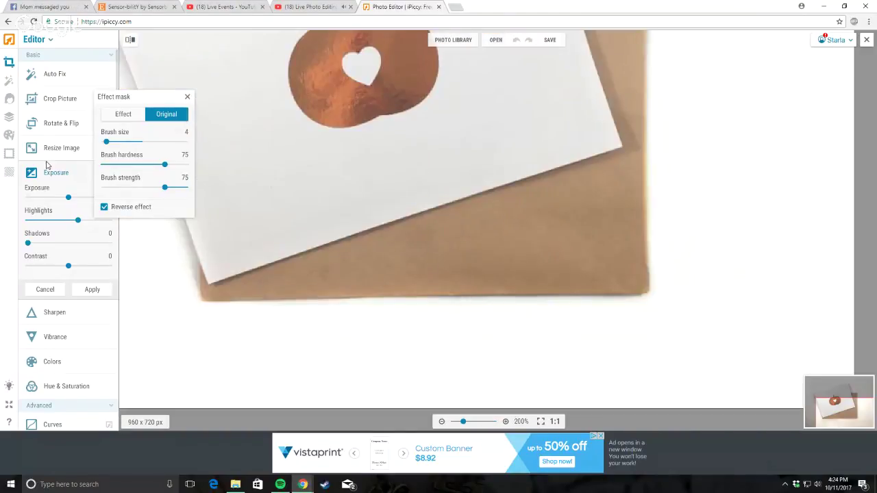
Step: Refine the envelope's right edge with the Original and Effect brushes at size 20, and apply the exposure adjustment
{"action": "left_click", "coordinate": [117, 142]}
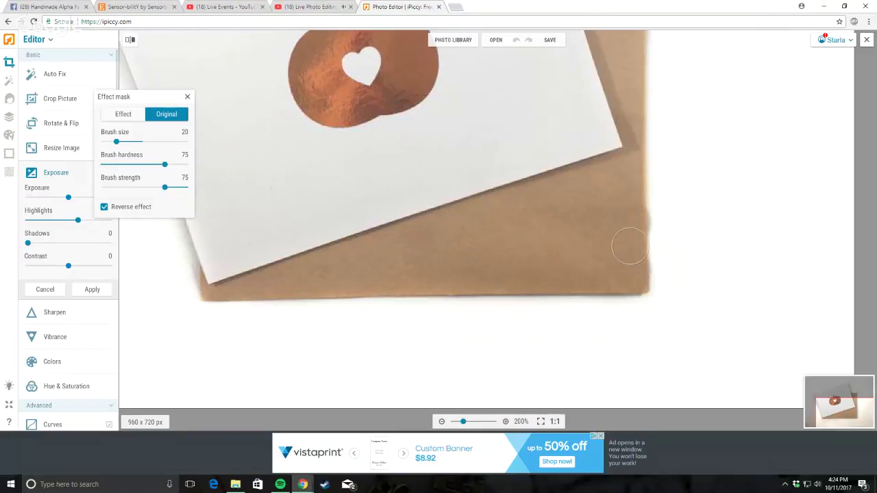
{"action": "left_click", "coordinate": [138, 115]}
{"action": "scroll", "coordinate": [736, 250], "scroll_direction": "up", "scroll_amount": 4}
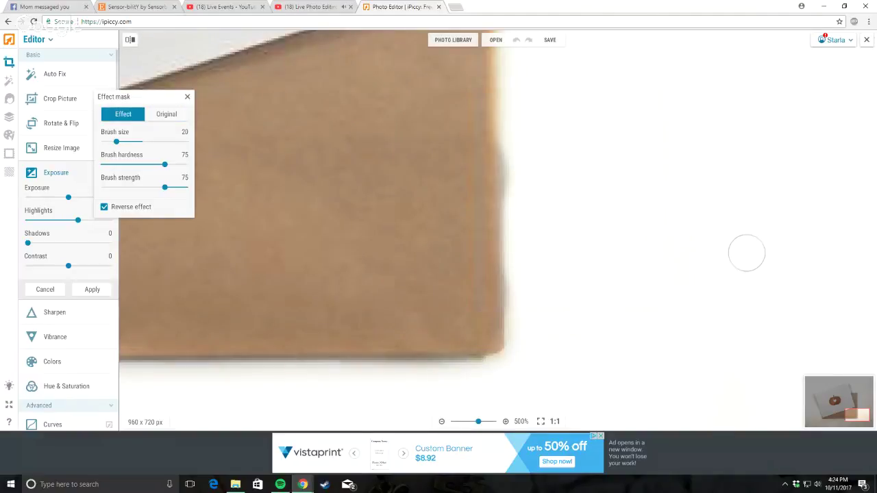
{"action": "mouse_move", "coordinate": [533, 146]}
{"action": "left_mouse_down"}
{"action": "mouse_move", "coordinate": [525, 204]}
{"action": "mouse_move", "coordinate": [536, 204]}
{"action": "mouse_move", "coordinate": [525, 215]}
{"action": "mouse_move", "coordinate": [536, 262]}
{"action": "mouse_move", "coordinate": [512, 313]}
{"action": "mouse_move", "coordinate": [529, 336]}
{"action": "mouse_move", "coordinate": [529, 363]}
{"action": "left_mouse_up"}
{"action": "scroll", "coordinate": [644, 219], "scroll_direction": "down", "scroll_amount": 4}
{"action": "scroll", "coordinate": [709, 245], "scroll_direction": "down", "scroll_amount": 5}
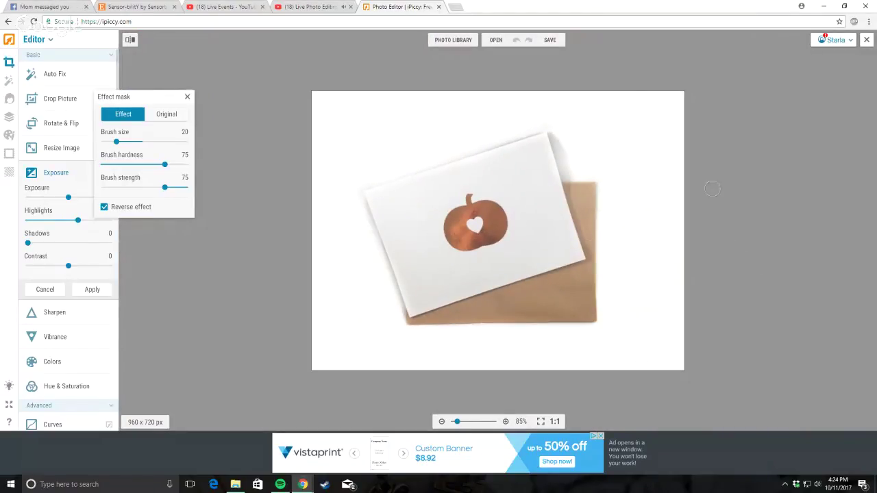
{"action": "scroll", "coordinate": [593, 123], "scroll_direction": "down", "scroll_amount": 1}
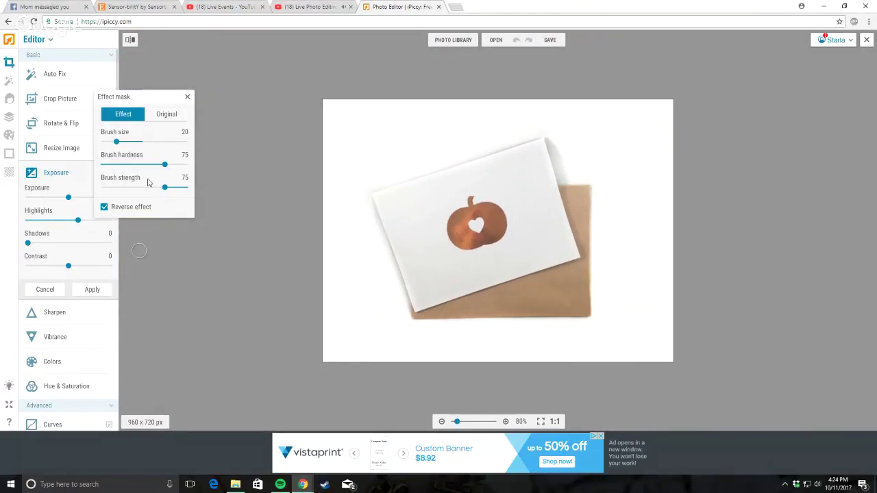
{"action": "left_click", "coordinate": [89, 290]}
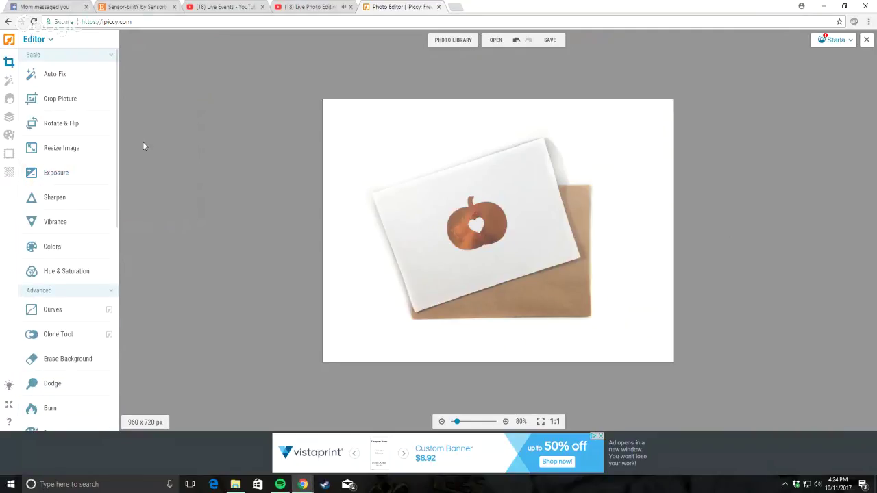
Step: Set the exposure contrast to 27, paint it only onto the white card using a reversed effect mask, and apply it
{"action": "left_click", "coordinate": [60, 176]}
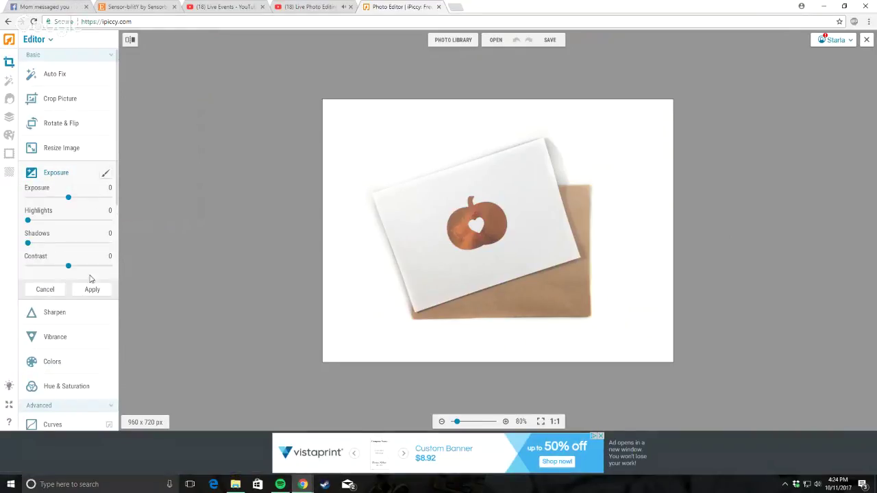
{"action": "left_click_drag", "start_coordinate": [68, 267], "coordinate": [81, 274]}
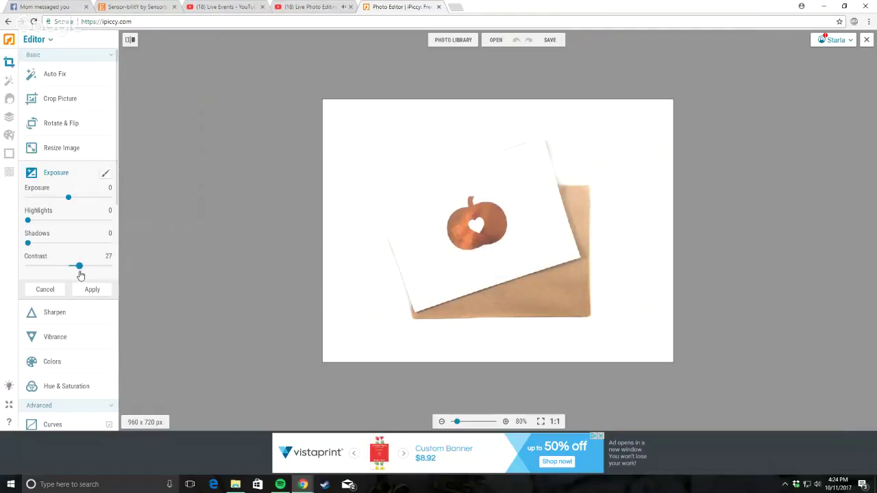
{"action": "left_click", "coordinate": [107, 173]}
{"action": "left_click", "coordinate": [104, 207]}
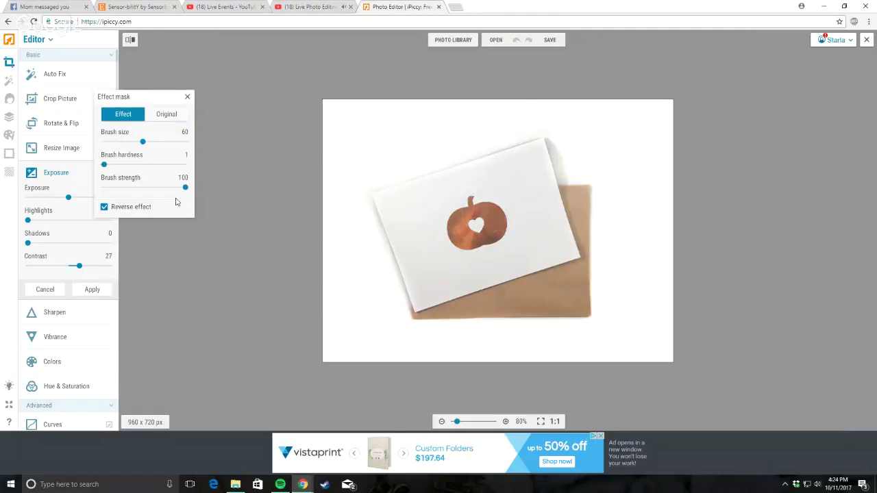
{"action": "mouse_move", "coordinate": [421, 207]}
{"action": "left_mouse_down"}
{"action": "mouse_move", "coordinate": [517, 179]}
{"action": "mouse_move", "coordinate": [549, 245]}
{"action": "mouse_move", "coordinate": [431, 288]}
{"action": "mouse_move", "coordinate": [414, 220]}
{"action": "mouse_move", "coordinate": [451, 226]}
{"action": "mouse_move", "coordinate": [455, 249]}
{"action": "mouse_move", "coordinate": [524, 170]}
{"action": "mouse_move", "coordinate": [537, 214]}
{"action": "left_mouse_up"}
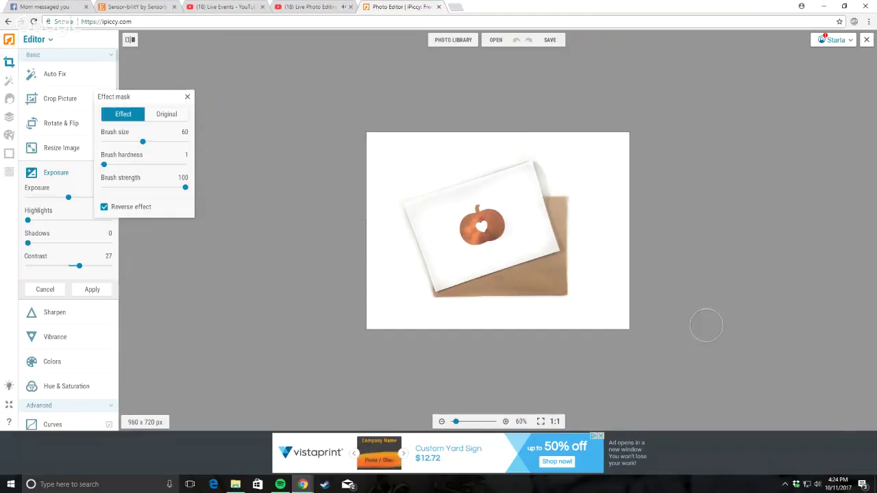
{"action": "scroll", "coordinate": [417, 192], "scroll_direction": "up", "scroll_amount": 3}
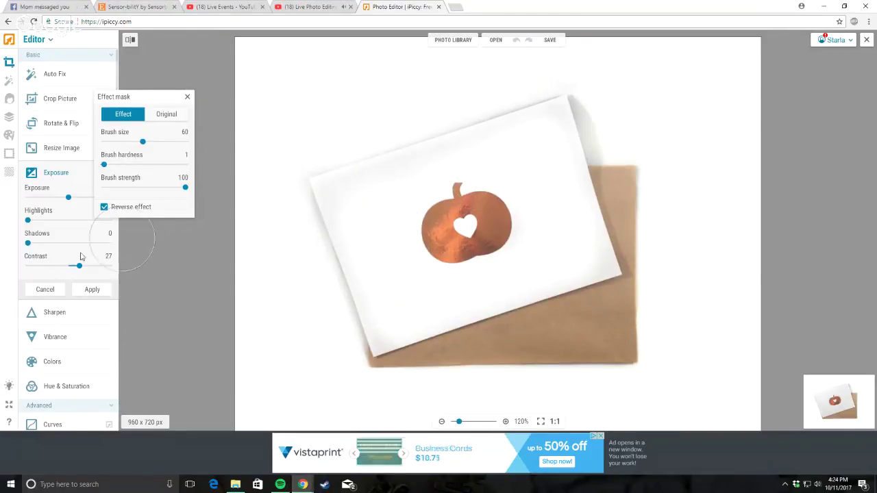
{"action": "left_click", "coordinate": [92, 289]}
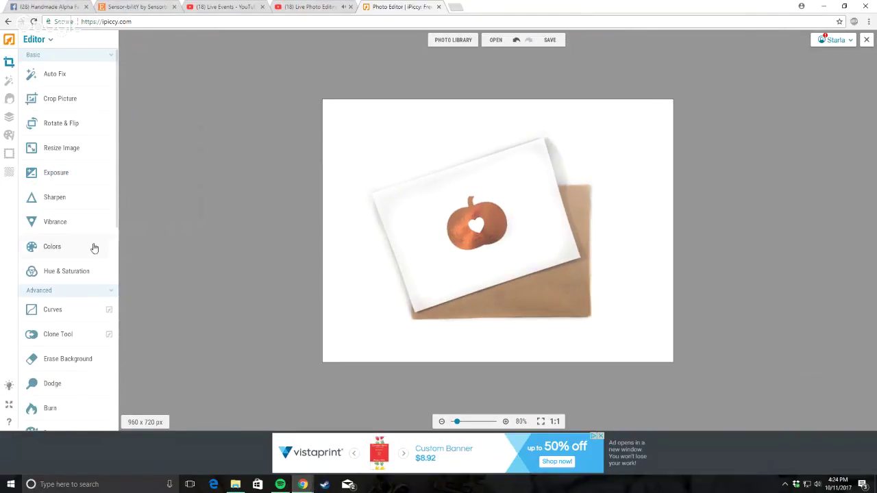
Step: Sharpen the photo with a clarity of 23 and apply the change
{"action": "left_click", "coordinate": [68, 197]}
{"action": "left_click_drag", "start_coordinate": [27, 245], "coordinate": [48, 251]}
{"action": "scroll", "coordinate": [474, 253], "scroll_direction": "down", "scroll_amount": 1}
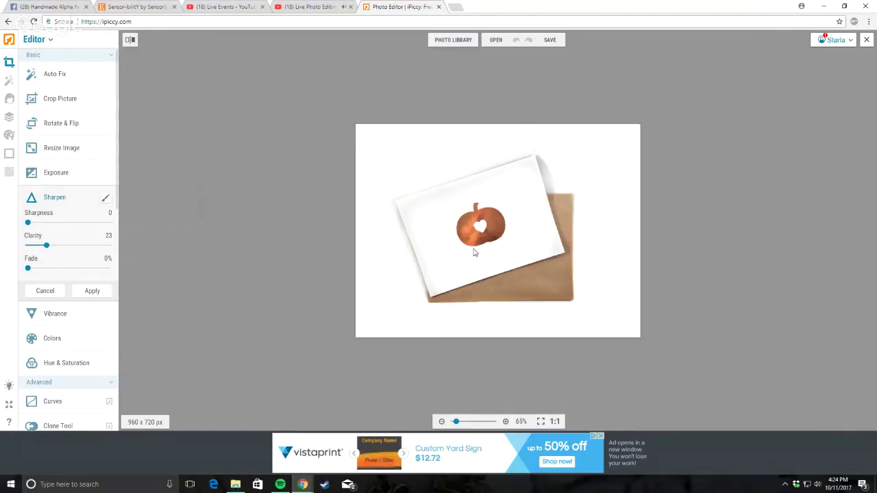
{"action": "left_click", "coordinate": [95, 290]}
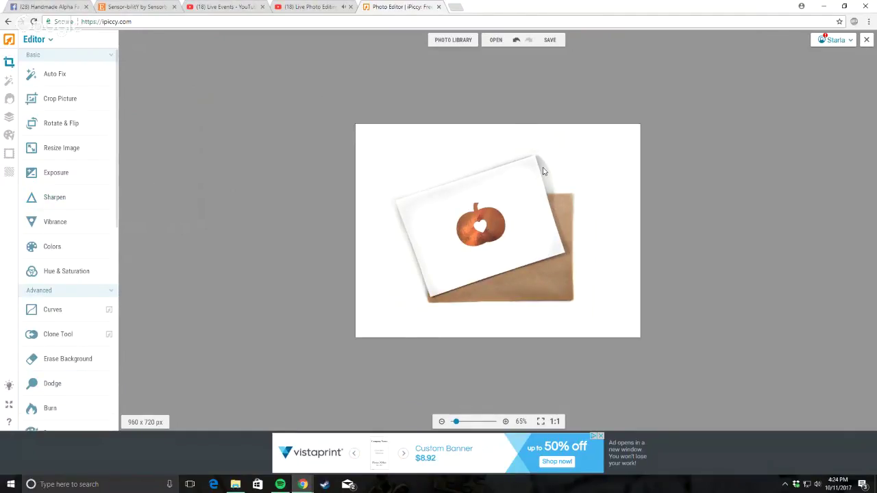
Step: Save the photo as a JPEG over the existing file in the Alpha edits folder, and minimize the browser window
{"action": "scroll", "coordinate": [555, 272], "scroll_direction": "up", "scroll_amount": 3}
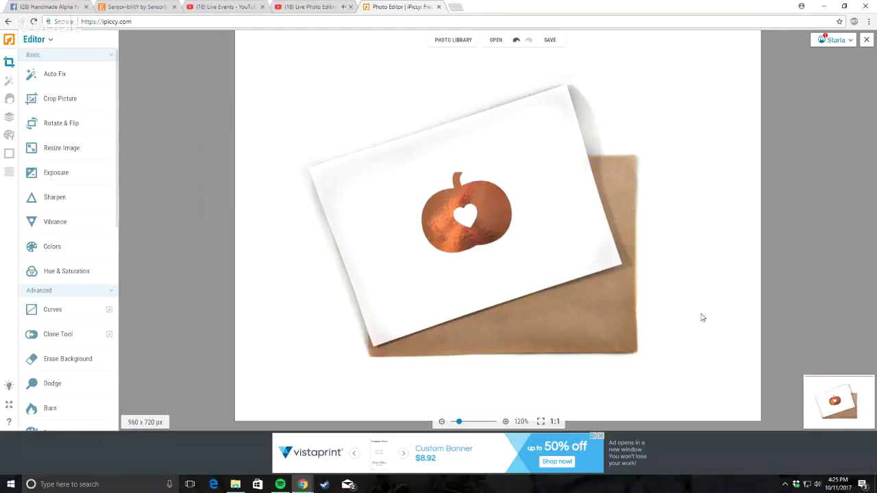
{"action": "scroll", "coordinate": [653, 247], "scroll_direction": "down", "scroll_amount": 1}
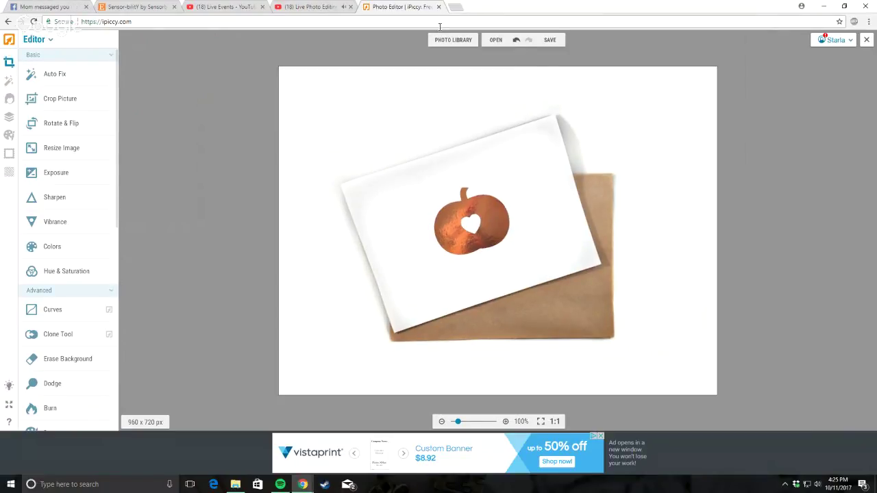
{"action": "left_click", "coordinate": [550, 42]}
{"action": "left_click", "coordinate": [535, 59]}
{"action": "left_click", "coordinate": [517, 273]}
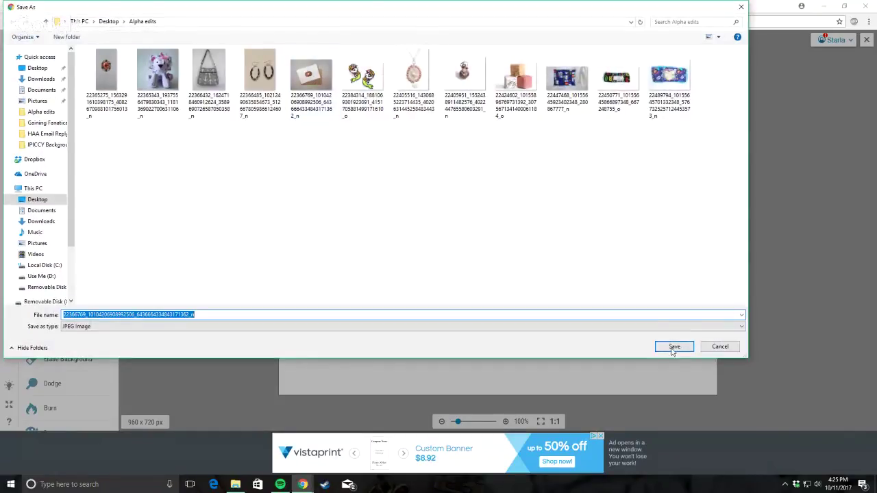
{"action": "left_click", "coordinate": [671, 346]}
{"action": "left_click", "coordinate": [487, 245]}
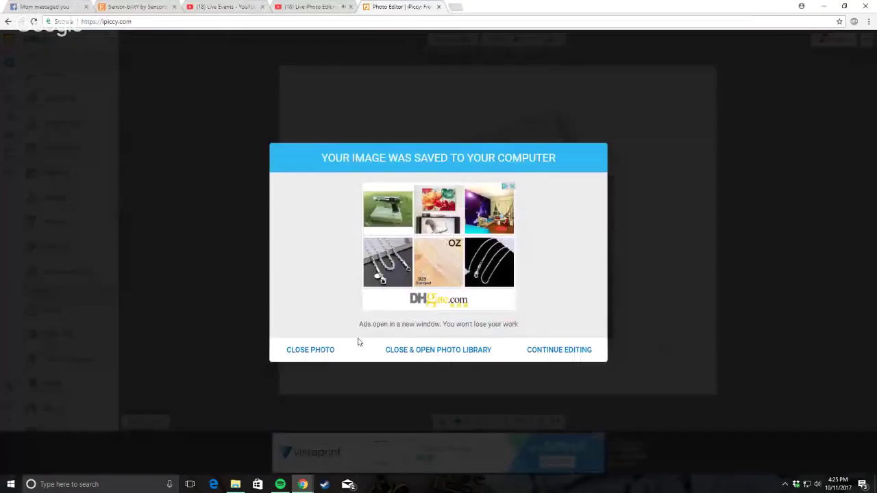
{"action": "left_click", "coordinate": [823, 6]}
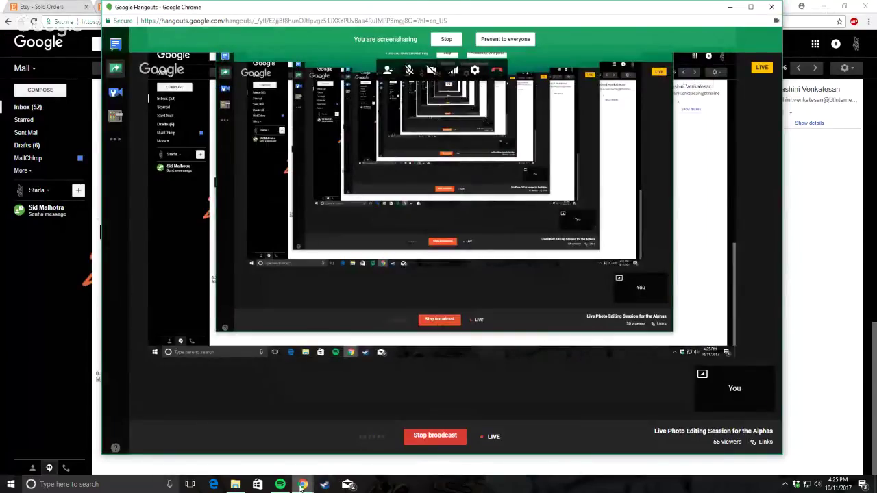
Step: Switch back to the iPiccy editor window and continue editing the saved pumpkin card photo
{"action": "mouse_move", "coordinate": [304, 485]}
{"action": "left_click", "coordinate": [259, 419]}
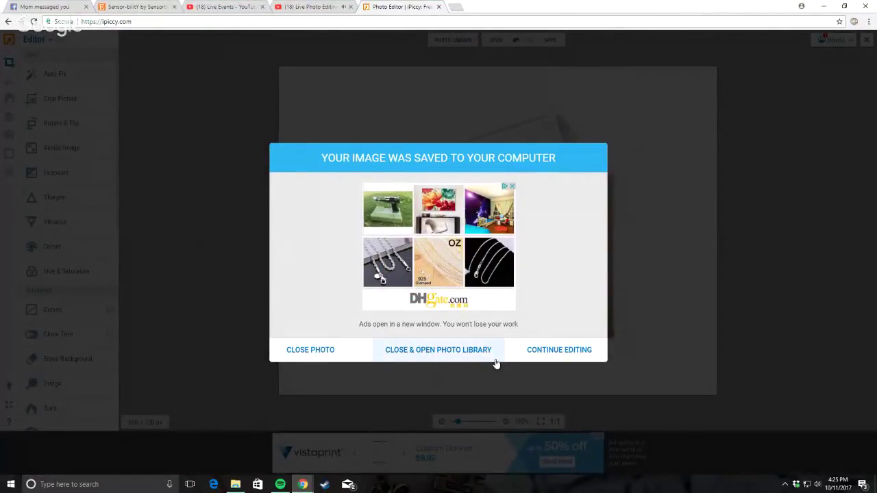
{"action": "left_click", "coordinate": [559, 351]}
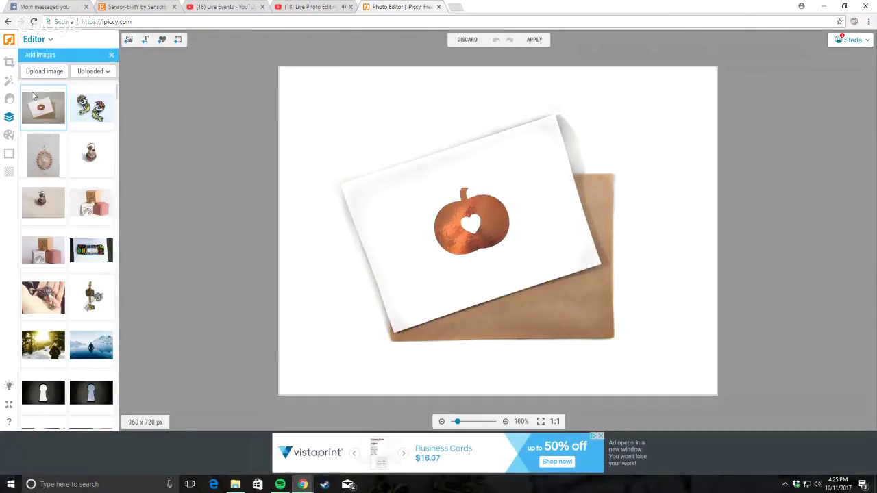
Step: Add the unedited pumpkin card photo as an enlarged layer beside the edited card for comparison, and delete that layer
{"action": "left_click", "coordinate": [90, 104]}
{"action": "left_click", "coordinate": [454, 201]}
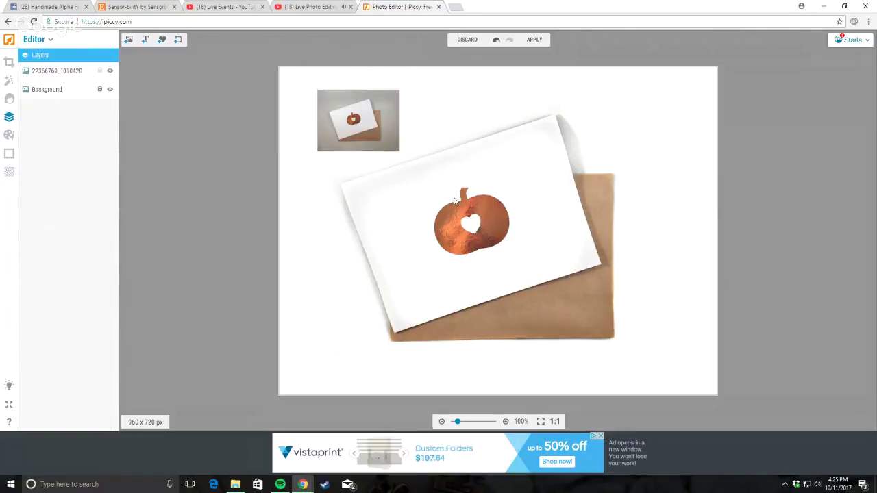
{"action": "left_click", "coordinate": [384, 134]}
{"action": "left_click_drag", "start_coordinate": [399, 151], "coordinate": [270, 218]}
{"action": "left_click_drag", "start_coordinate": [253, 179], "coordinate": [342, 203]}
{"action": "right_click", "coordinate": [342, 203]}
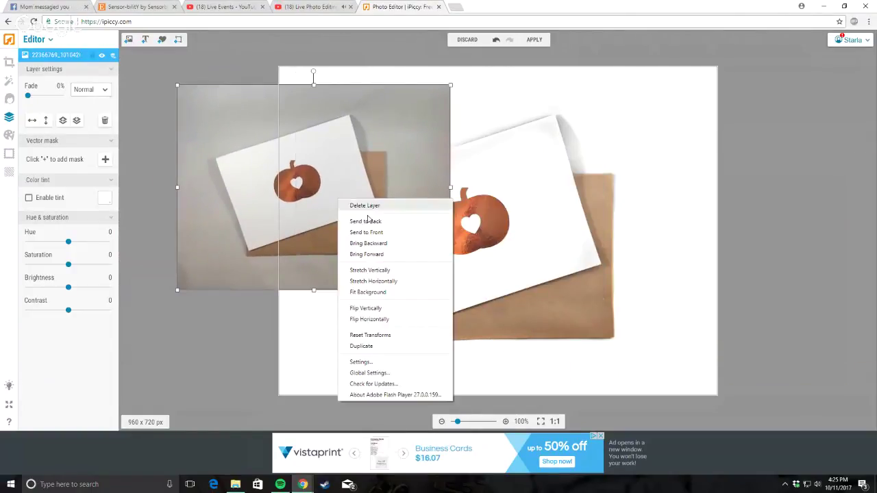
{"action": "left_click", "coordinate": [402, 200]}
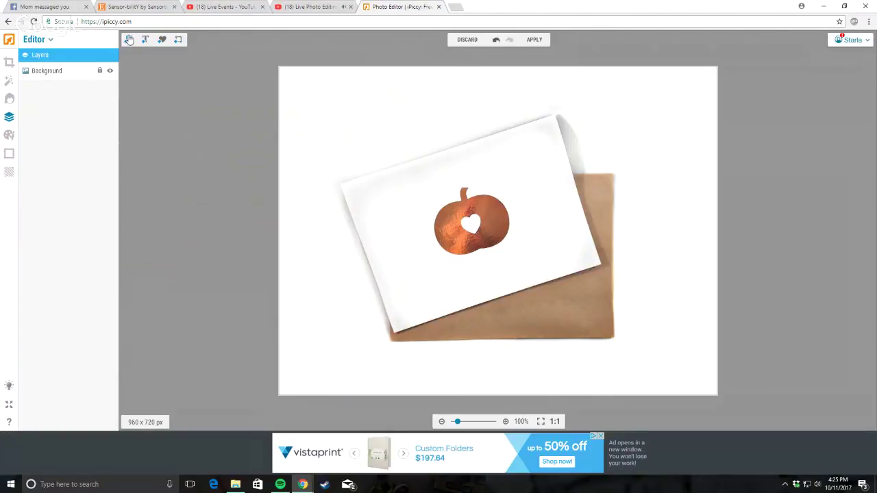
Step: Add the candy cane picture from the uploaded images as a layer beside the card
{"action": "left_click", "coordinate": [129, 39]}
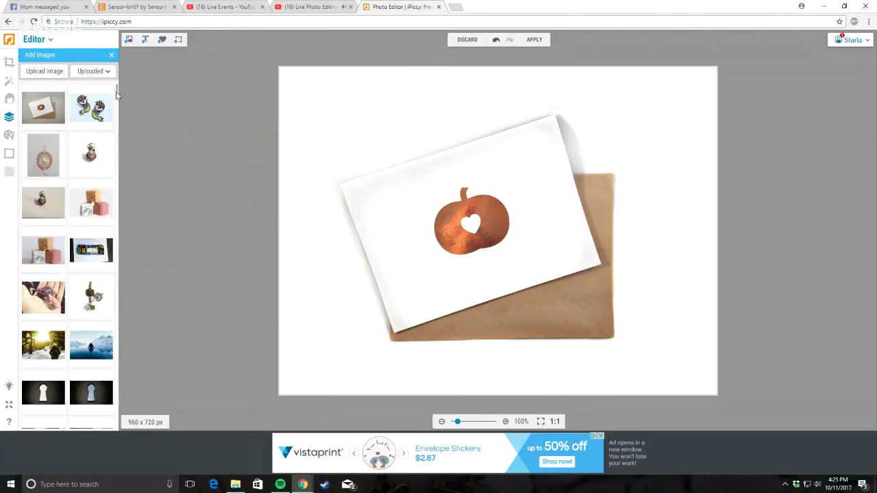
{"action": "left_click_drag", "start_coordinate": [117, 96], "coordinate": [112, 161]}
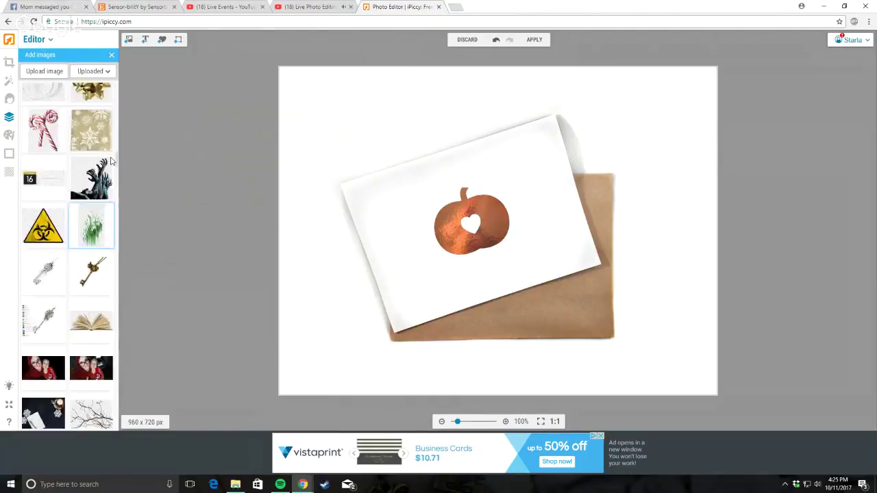
{"action": "scroll", "coordinate": [112, 160], "scroll_direction": "up", "scroll_amount": 5}
{"action": "left_click_drag", "start_coordinate": [43, 302], "coordinate": [329, 218]}
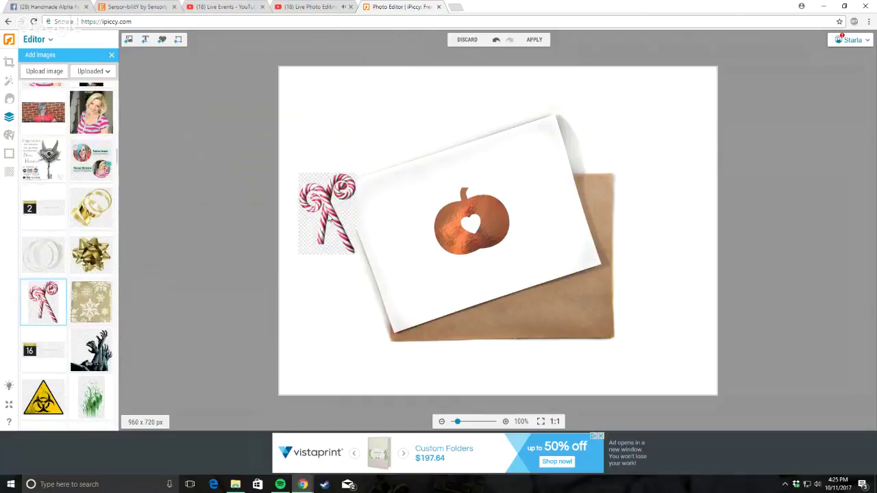
{"action": "left_click", "coordinate": [335, 225]}
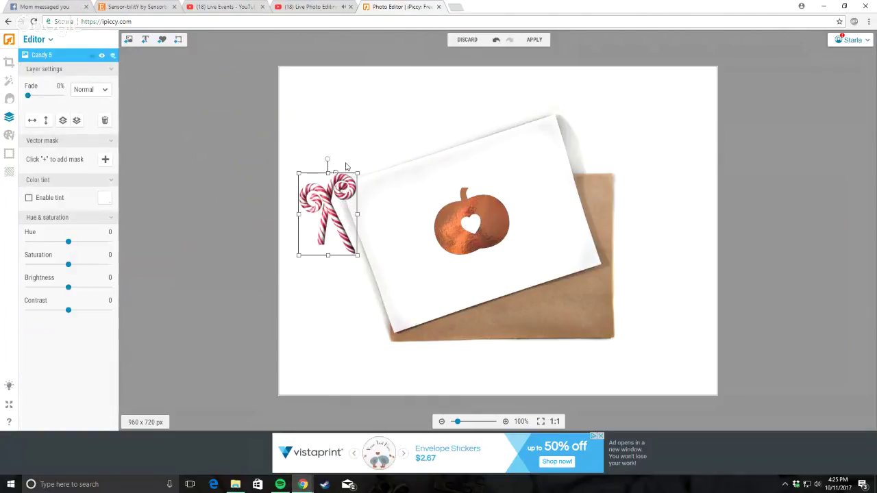
Step: Enlarge the candy canes, rotate them clockwise, and place them over the photo's upper-left corner, extending past its edges
{"action": "left_click_drag", "start_coordinate": [328, 160], "coordinate": [359, 170]}
{"action": "left_click_drag", "start_coordinate": [329, 269], "coordinate": [348, 189]}
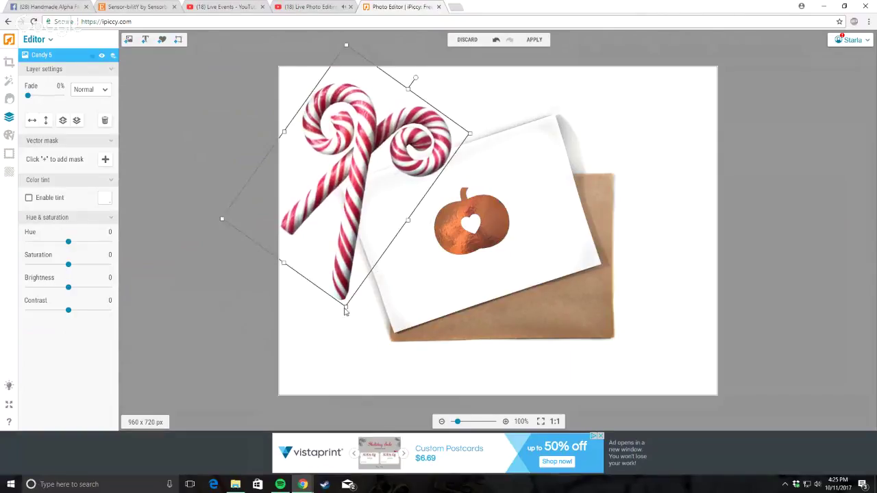
{"action": "left_click_drag", "start_coordinate": [346, 310], "coordinate": [346, 202]}
{"action": "left_click_drag", "start_coordinate": [384, 117], "coordinate": [644, 299]}
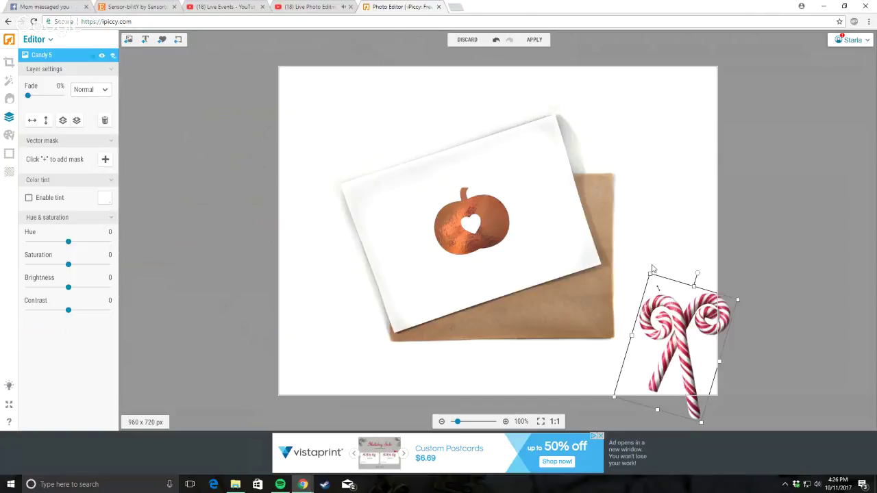
{"action": "left_click_drag", "start_coordinate": [672, 326], "coordinate": [261, 129]}
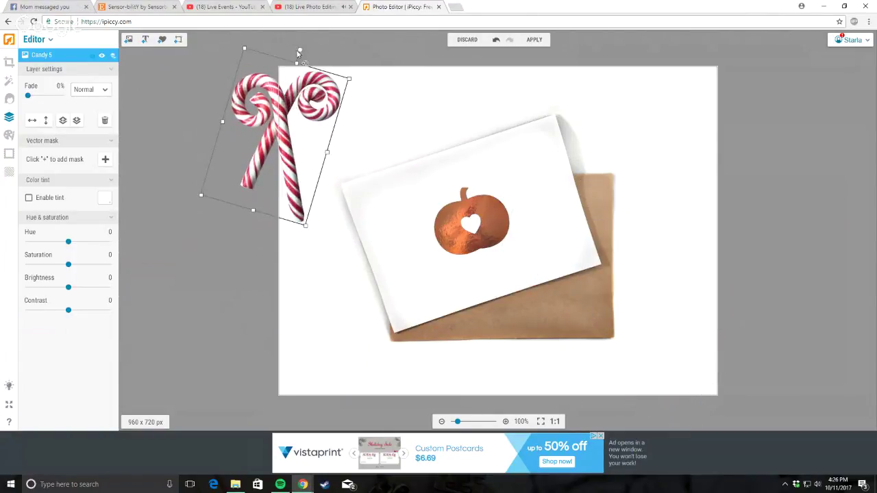
{"action": "left_click_drag", "start_coordinate": [299, 52], "coordinate": [432, 143]}
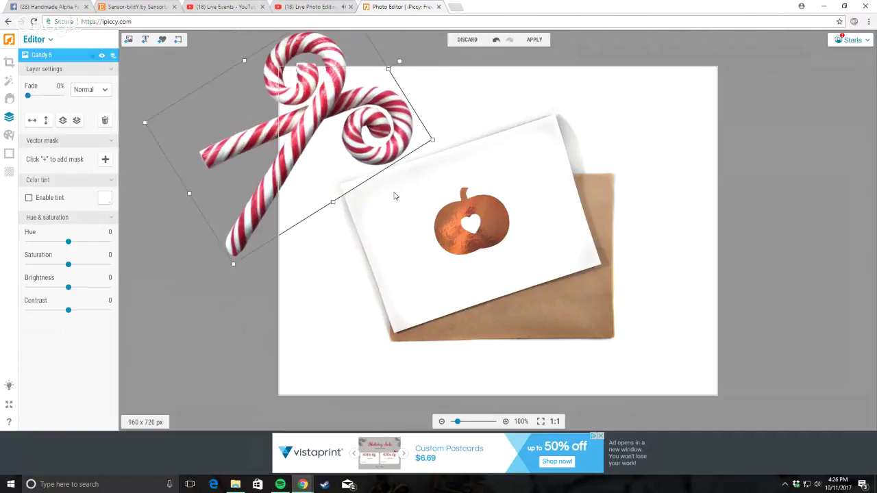
Step: Delete the candy cane layer from the pumpkin card image and apply the layer changes
{"action": "right_click", "coordinate": [299, 106]}
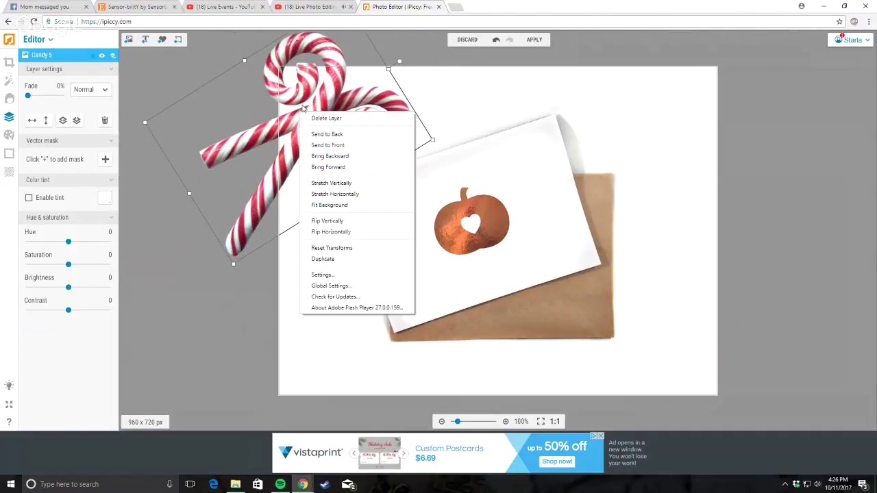
{"action": "left_click", "coordinate": [347, 114]}
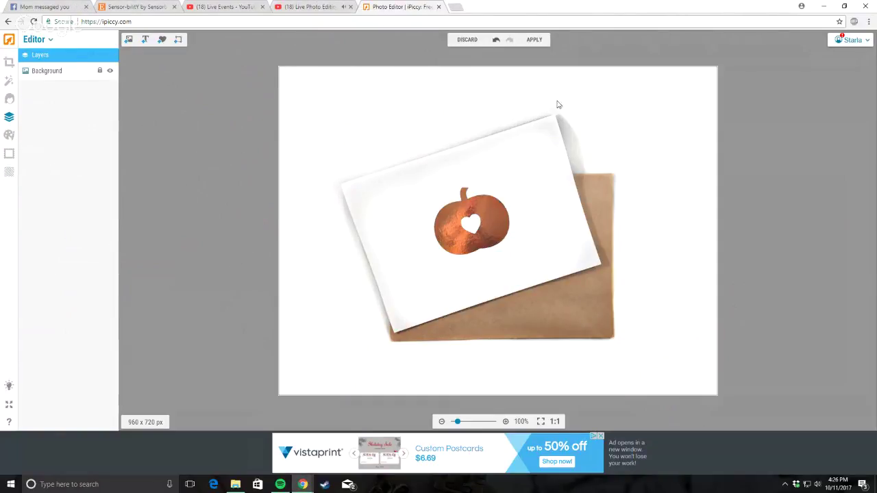
{"action": "left_click", "coordinate": [536, 41]}
Step: Save the edited card image to the computer as a high-quality JPG and close the save dialog
{"action": "left_click", "coordinate": [551, 42]}
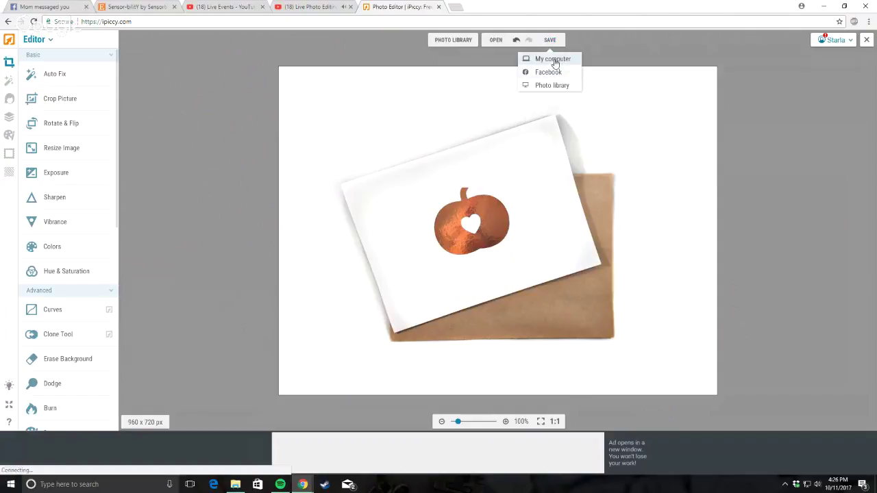
{"action": "left_click", "coordinate": [538, 58]}
{"action": "left_click", "coordinate": [469, 270]}
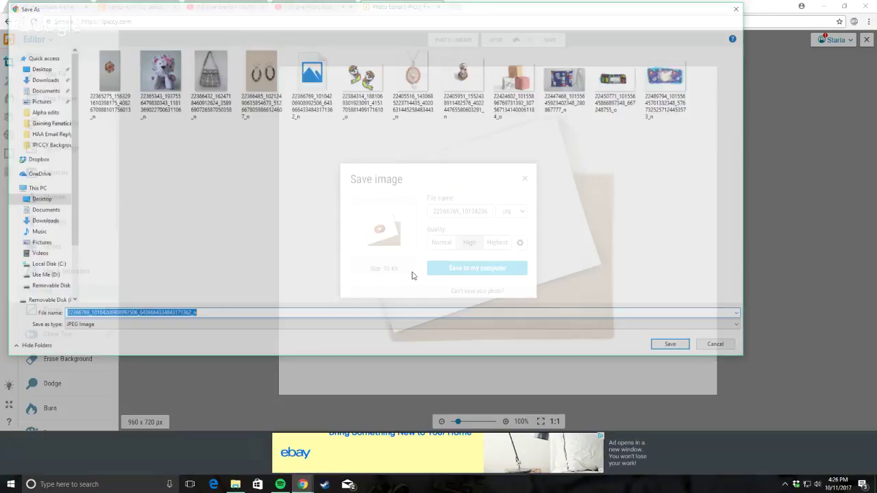
{"action": "key", "text": "Return"}
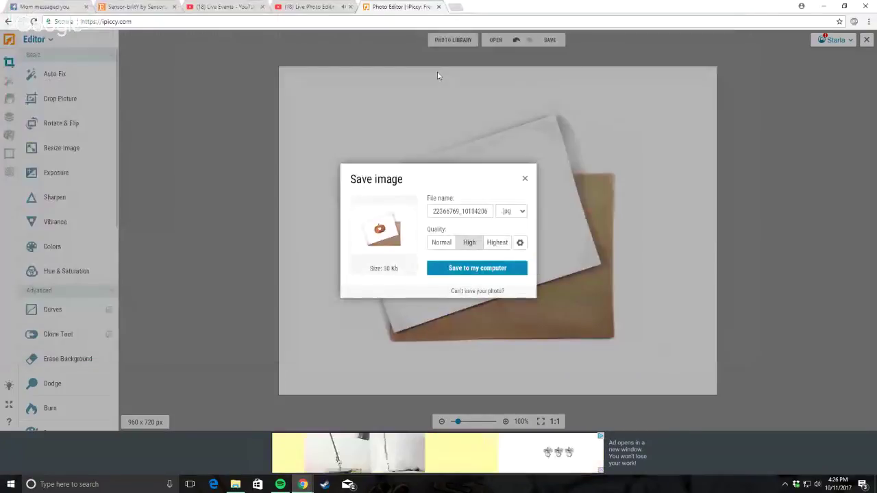
{"action": "left_click", "coordinate": [525, 178]}
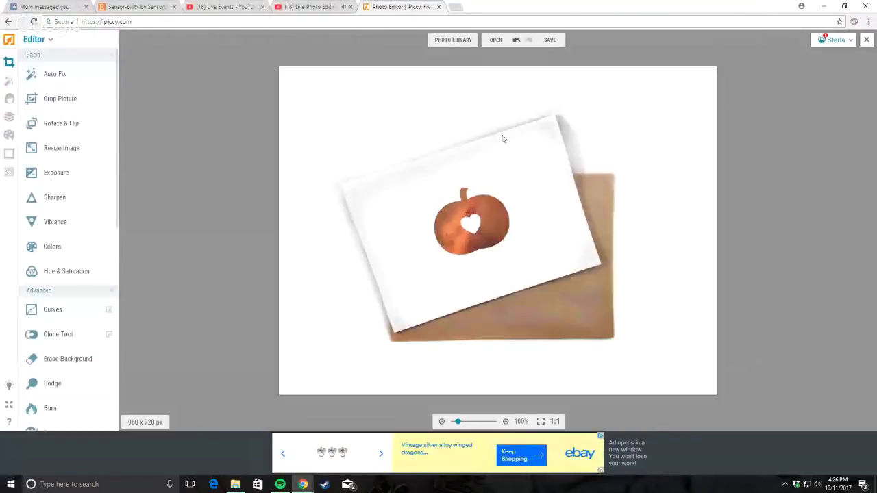
Step: Add the earrings photo from the computer to the photo library
{"action": "left_click", "coordinate": [454, 41]}
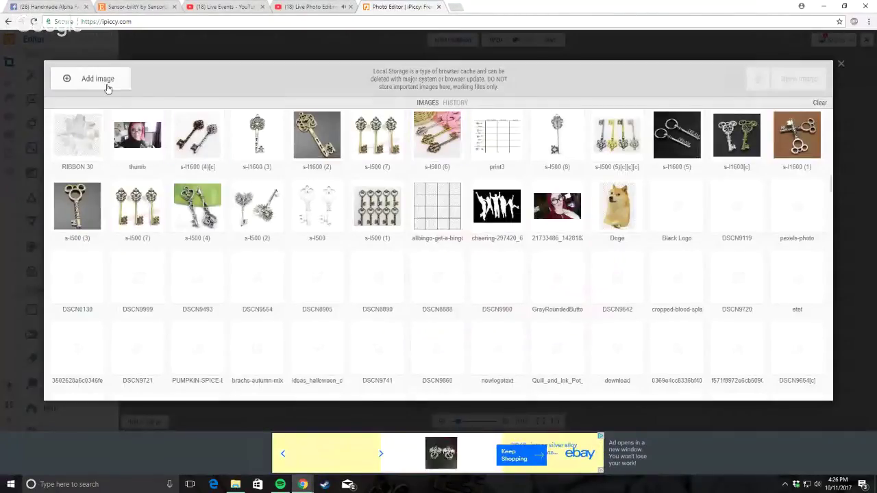
{"action": "left_click", "coordinate": [94, 78]}
{"action": "double_click", "coordinate": [269, 68]}
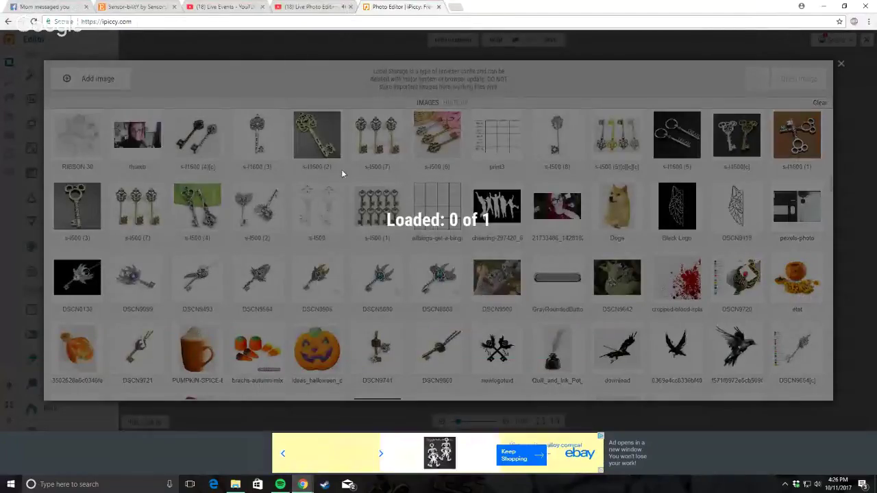
Step: Switch to the YouTube live stream page and read through the recent viewer comments in the live chat
{"action": "left_click", "coordinate": [327, 5]}
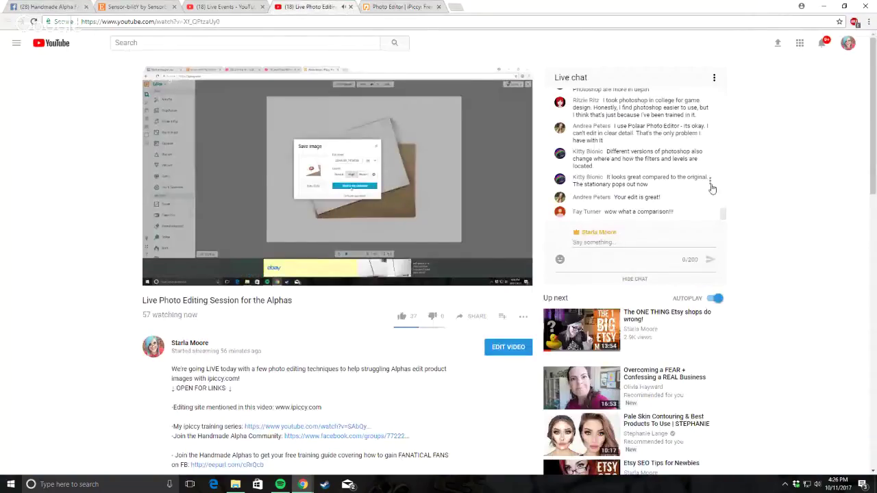
{"action": "scroll", "coordinate": [685, 178], "scroll_direction": "up", "scroll_amount": 3}
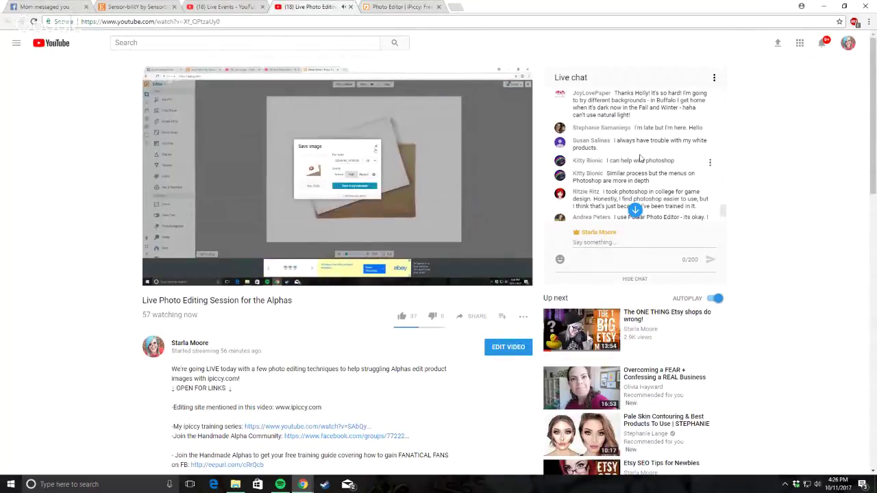
{"action": "scroll", "coordinate": [639, 155], "scroll_direction": "up", "scroll_amount": 1}
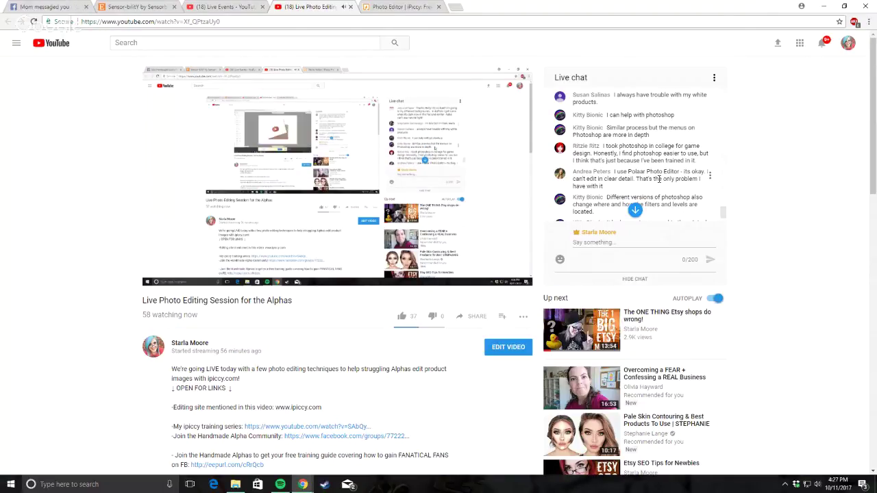
{"action": "scroll", "coordinate": [659, 180], "scroll_direction": "up", "scroll_amount": 1}
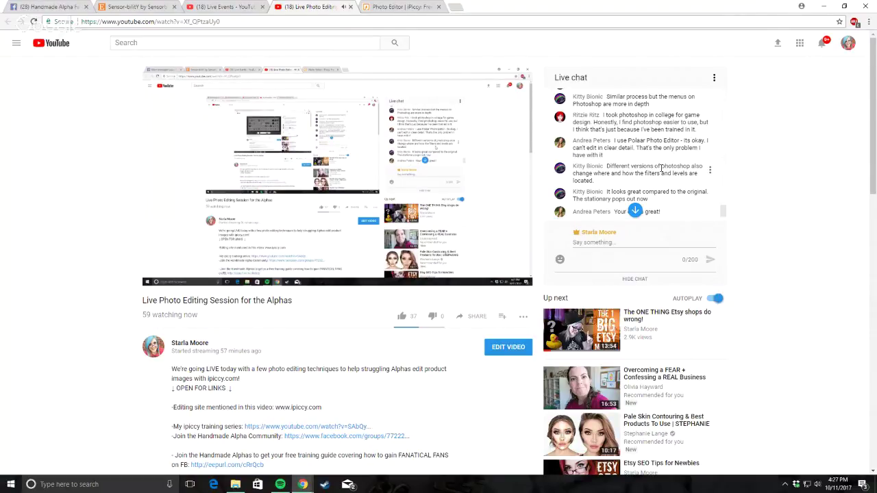
{"action": "scroll", "coordinate": [660, 166], "scroll_direction": "down", "scroll_amount": 1}
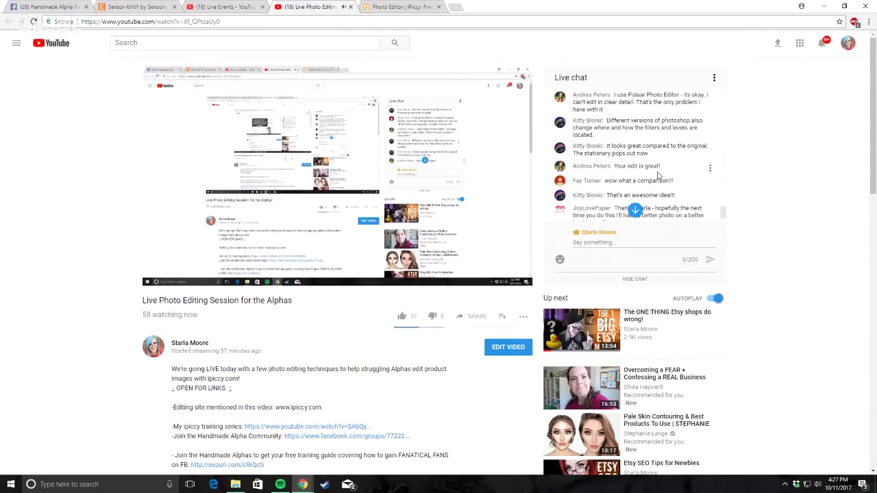
{"action": "scroll", "coordinate": [658, 175], "scroll_direction": "down", "scroll_amount": 2}
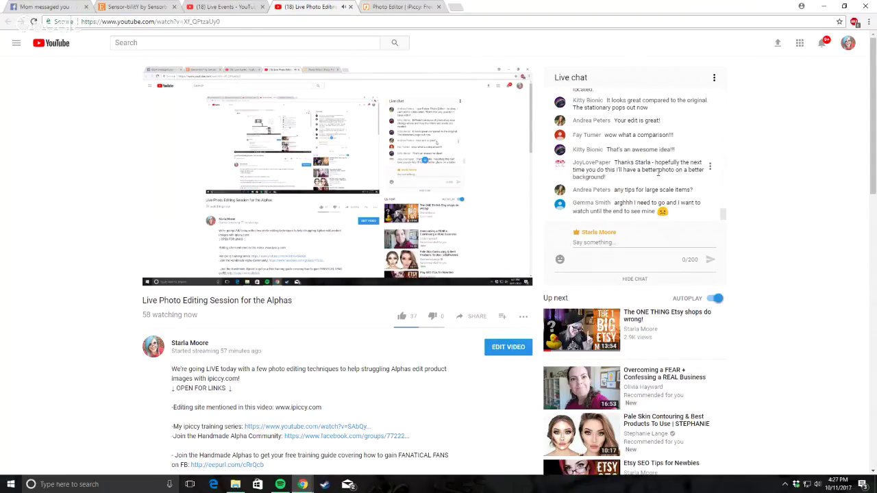
{"action": "scroll", "coordinate": [822, 209], "scroll_direction": "down", "scroll_amount": 1}
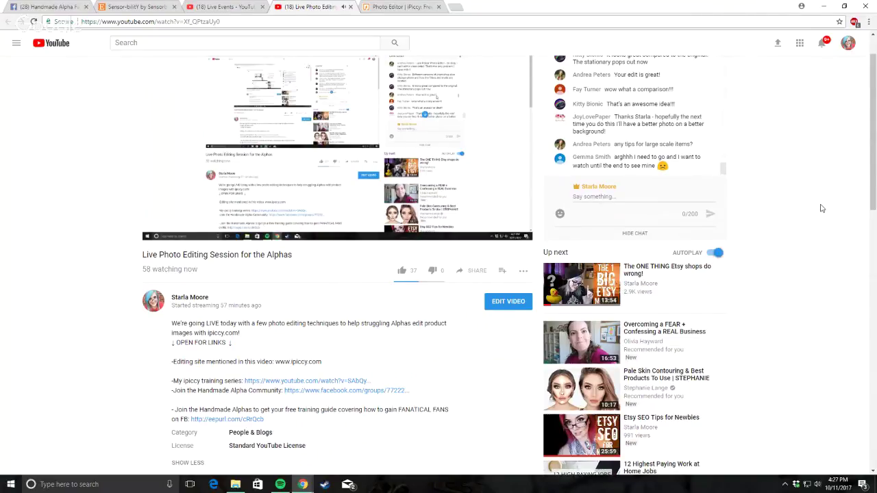
{"action": "scroll", "coordinate": [823, 209], "scroll_direction": "up", "scroll_amount": 1}
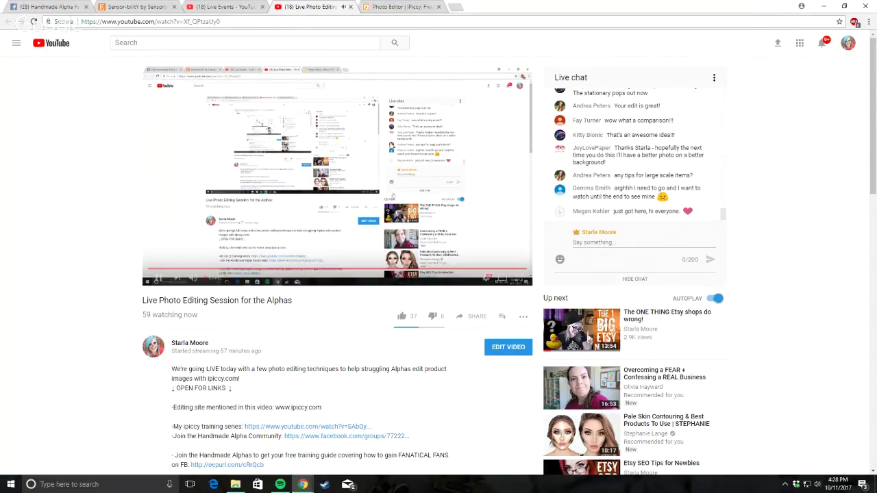
Step: Return to iPiccy, add the plush lion photo to the library and open it without saving the previous image
{"action": "left_click", "coordinate": [375, 5]}
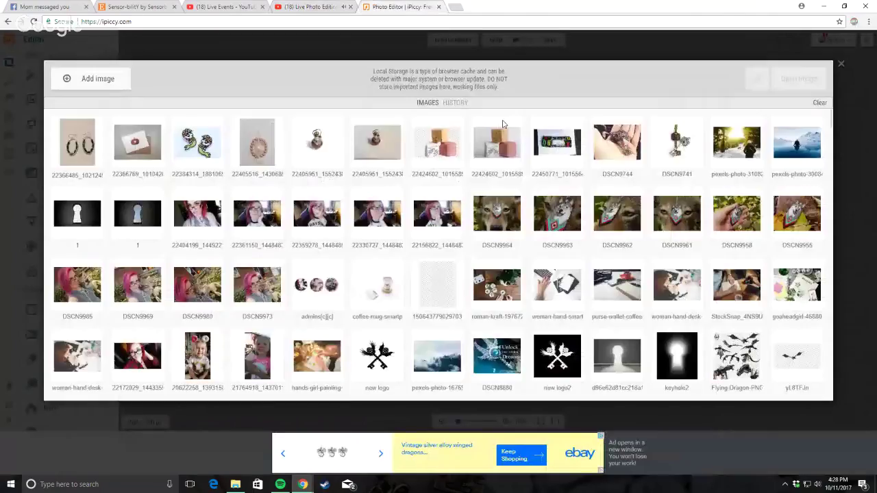
{"action": "left_click", "coordinate": [95, 83]}
{"action": "double_click", "coordinate": [260, 75]}
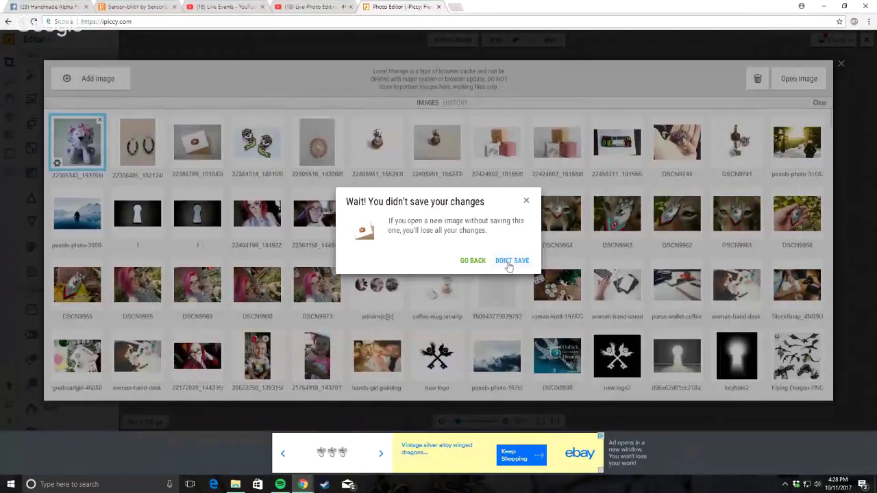
{"action": "left_click", "coordinate": [511, 261]}
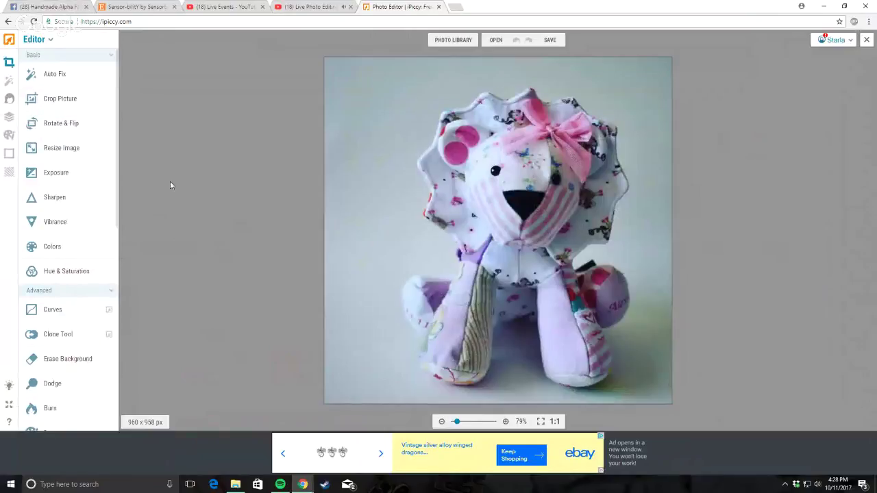
Step: Raise the highlights with Exposure, brush the original back over the plush lion, and apply the adjustment
{"action": "scroll", "coordinate": [675, 190], "scroll_direction": "up", "scroll_amount": 3}
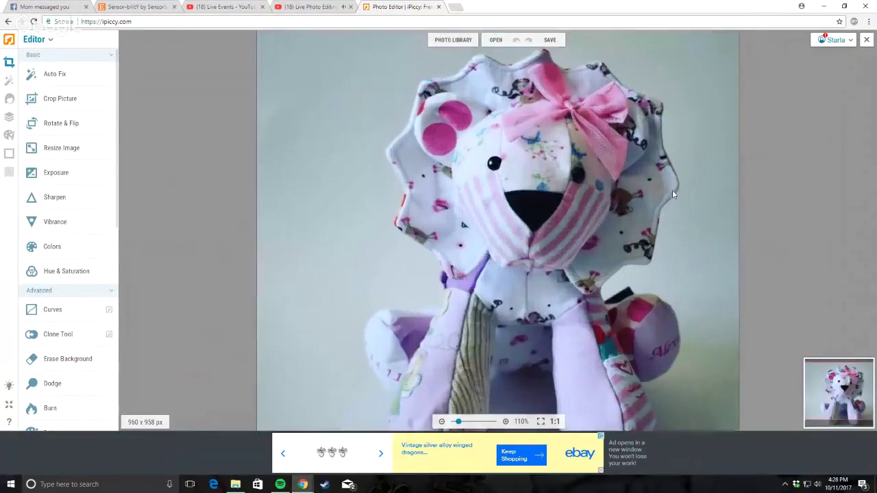
{"action": "scroll", "coordinate": [353, 171], "scroll_direction": "down", "scroll_amount": 2}
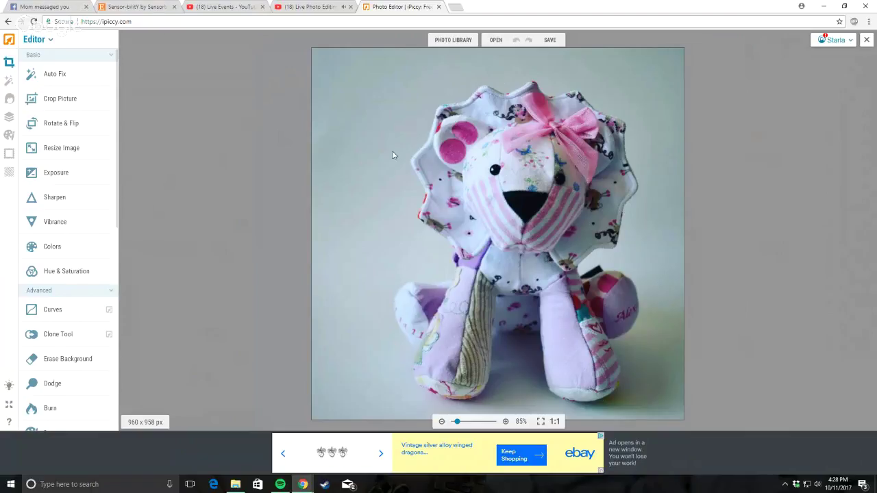
{"action": "left_click", "coordinate": [72, 172]}
{"action": "left_click_drag", "start_coordinate": [27, 220], "coordinate": [42, 227]}
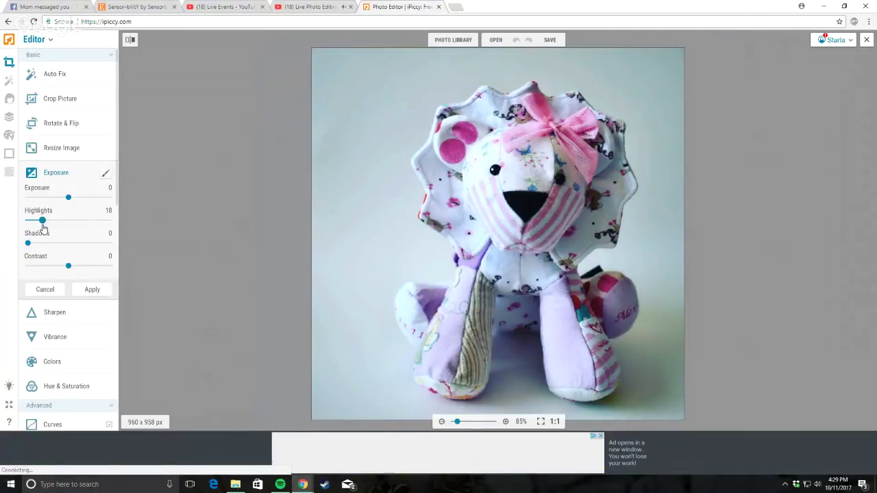
{"action": "left_click", "coordinate": [105, 173]}
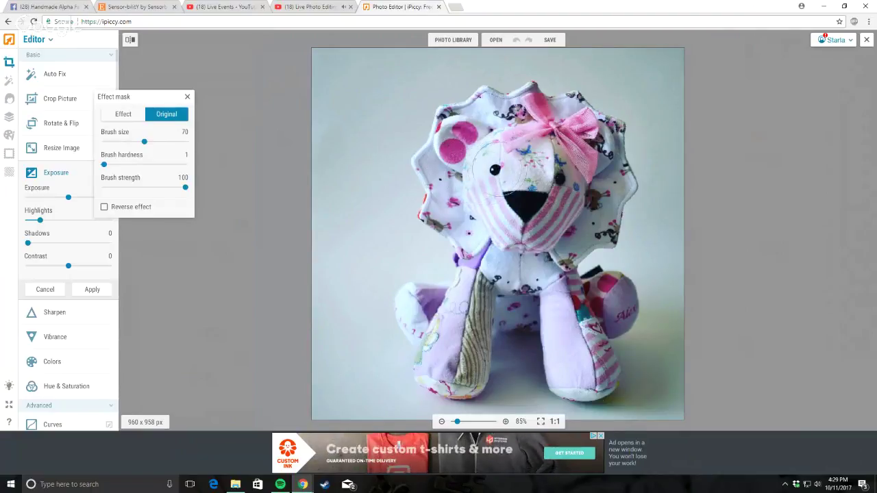
{"action": "mouse_move", "coordinate": [473, 184]}
{"action": "left_mouse_down"}
{"action": "mouse_move", "coordinate": [519, 203]}
{"action": "mouse_move", "coordinate": [483, 213]}
{"action": "mouse_move", "coordinate": [464, 145]}
{"action": "left_mouse_up"}
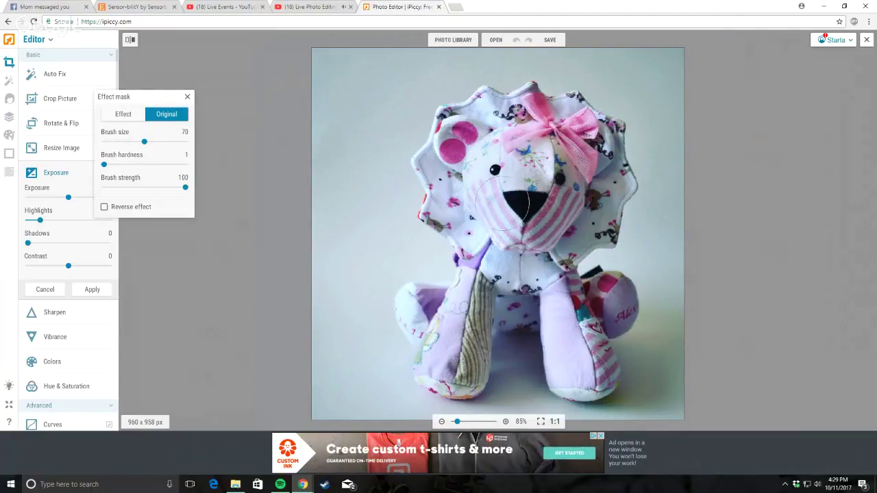
{"action": "left_click", "coordinate": [48, 221]}
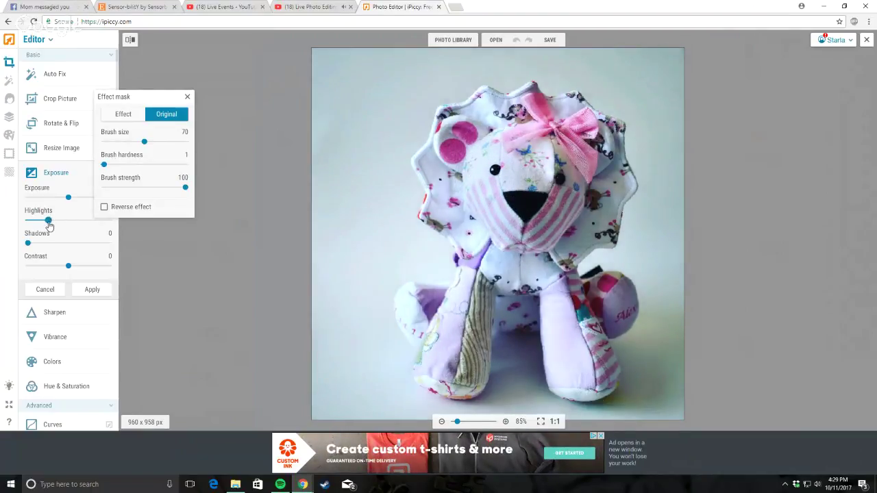
{"action": "left_click", "coordinate": [45, 220]}
{"action": "mouse_move", "coordinate": [407, 316]}
{"action": "left_mouse_down"}
{"action": "mouse_move", "coordinate": [394, 301]}
{"action": "mouse_move", "coordinate": [428, 312]}
{"action": "mouse_move", "coordinate": [454, 371]}
{"action": "mouse_move", "coordinate": [490, 250]}
{"action": "mouse_move", "coordinate": [467, 243]}
{"action": "mouse_move", "coordinate": [447, 189]}
{"action": "mouse_move", "coordinate": [463, 138]}
{"action": "mouse_move", "coordinate": [535, 137]}
{"action": "mouse_move", "coordinate": [563, 294]}
{"action": "mouse_move", "coordinate": [558, 340]}
{"action": "mouse_move", "coordinate": [576, 384]}
{"action": "left_mouse_up"}
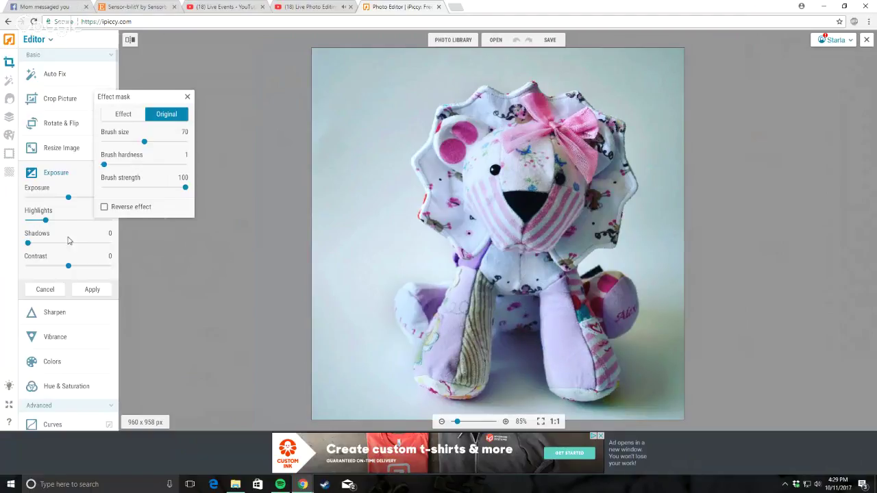
{"action": "left_click", "coordinate": [90, 289]}
Step: Set the lion photo's Exposure to 34 and apply the adjustment
{"action": "left_click", "coordinate": [58, 172]}
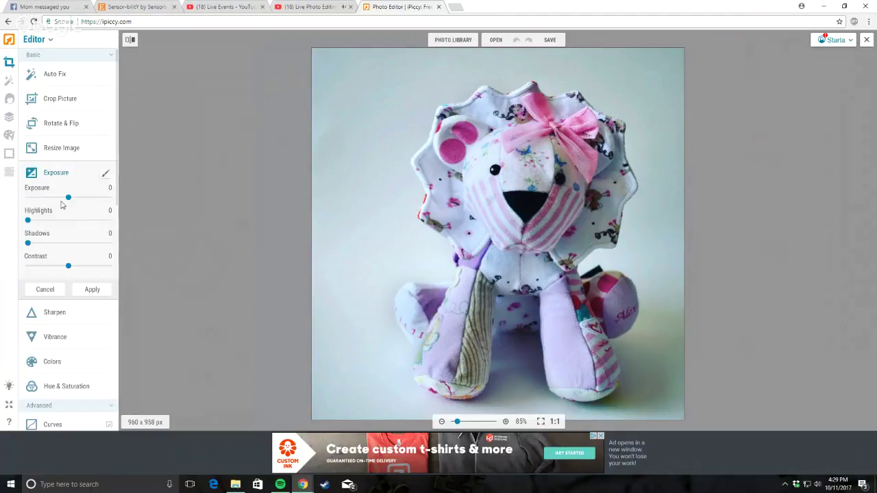
{"action": "left_click_drag", "start_coordinate": [69, 199], "coordinate": [84, 206]}
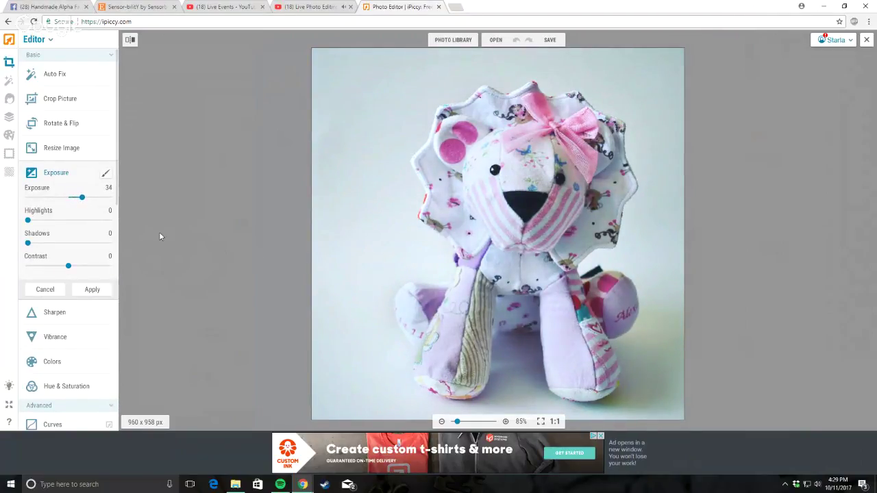
{"action": "left_click", "coordinate": [91, 291]}
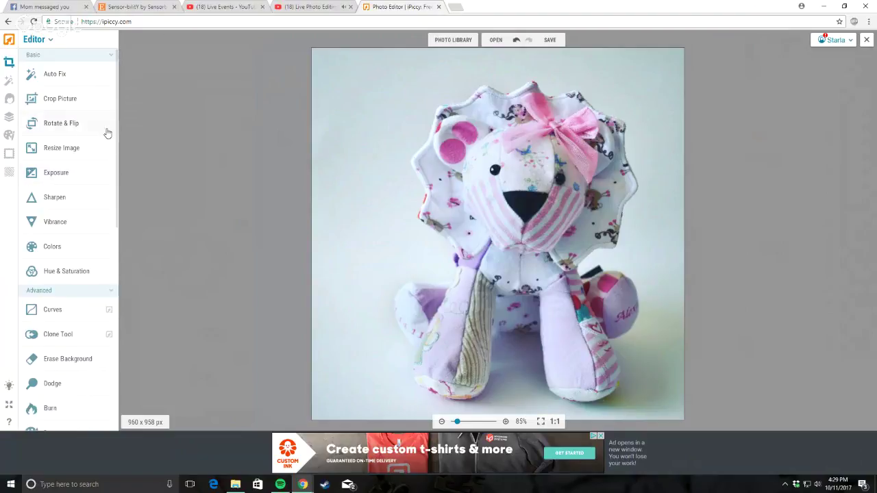
Step: Set the Exposure highlights to 16 and reverse the effect mask so the effect can be painted selectively
{"action": "left_click", "coordinate": [61, 172]}
{"action": "left_click_drag", "start_coordinate": [28, 220], "coordinate": [42, 231]}
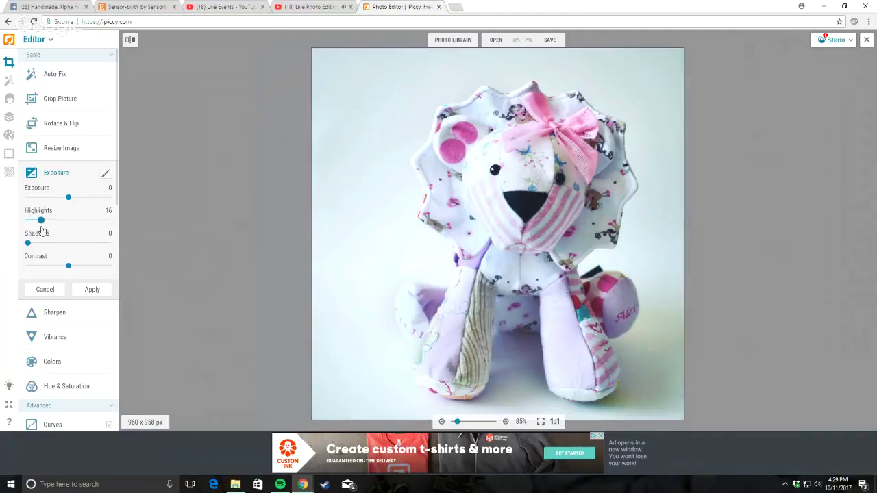
{"action": "left_click", "coordinate": [105, 173]}
{"action": "left_click", "coordinate": [105, 207]}
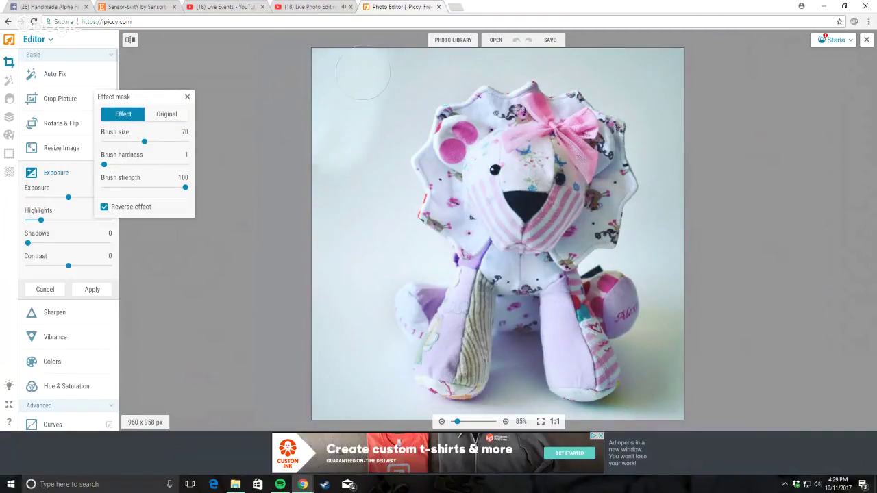
Step: Set the mask brush hardness to 55 and paint the highlights effect over the background around the lion
{"action": "left_click_drag", "start_coordinate": [104, 164], "coordinate": [148, 164]}
{"action": "mouse_move", "coordinate": [374, 115]}
{"action": "left_mouse_down"}
{"action": "mouse_move", "coordinate": [402, 113]}
{"action": "mouse_move", "coordinate": [402, 122]}
{"action": "mouse_move", "coordinate": [404, 112]}
{"action": "mouse_move", "coordinate": [384, 133]}
{"action": "mouse_move", "coordinate": [329, 273]}
{"action": "mouse_move", "coordinate": [325, 227]}
{"action": "mouse_move", "coordinate": [321, 392]}
{"action": "mouse_move", "coordinate": [357, 418]}
{"action": "mouse_move", "coordinate": [362, 336]}
{"action": "mouse_move", "coordinate": [345, 279]}
{"action": "mouse_move", "coordinate": [357, 298]}
{"action": "mouse_move", "coordinate": [379, 199]}
{"action": "mouse_move", "coordinate": [393, 195]}
{"action": "mouse_move", "coordinate": [384, 174]}
{"action": "mouse_move", "coordinate": [386, 127]}
{"action": "mouse_move", "coordinate": [400, 130]}
{"action": "mouse_move", "coordinate": [402, 105]}
{"action": "mouse_move", "coordinate": [388, 141]}
{"action": "mouse_move", "coordinate": [412, 73]}
{"action": "mouse_move", "coordinate": [436, 53]}
{"action": "mouse_move", "coordinate": [433, 74]}
{"action": "mouse_move", "coordinate": [418, 88]}
{"action": "mouse_move", "coordinate": [437, 70]}
{"action": "mouse_move", "coordinate": [453, 77]}
{"action": "mouse_move", "coordinate": [458, 64]}
{"action": "mouse_move", "coordinate": [455, 77]}
{"action": "mouse_move", "coordinate": [486, 57]}
{"action": "mouse_move", "coordinate": [505, 65]}
{"action": "mouse_move", "coordinate": [482, 58]}
{"action": "mouse_move", "coordinate": [536, 55]}
{"action": "mouse_move", "coordinate": [566, 65]}
{"action": "mouse_move", "coordinate": [558, 71]}
{"action": "mouse_move", "coordinate": [592, 67]}
{"action": "mouse_move", "coordinate": [636, 99]}
{"action": "mouse_move", "coordinate": [601, 73]}
{"action": "mouse_move", "coordinate": [630, 60]}
{"action": "mouse_move", "coordinate": [633, 100]}
{"action": "mouse_move", "coordinate": [630, 62]}
{"action": "mouse_move", "coordinate": [701, 77]}
{"action": "mouse_move", "coordinate": [664, 161]}
{"action": "mouse_move", "coordinate": [652, 140]}
{"action": "mouse_move", "coordinate": [657, 132]}
{"action": "mouse_move", "coordinate": [666, 223]}
{"action": "mouse_move", "coordinate": [654, 210]}
{"action": "mouse_move", "coordinate": [663, 177]}
{"action": "mouse_move", "coordinate": [642, 240]}
{"action": "mouse_move", "coordinate": [661, 319]}
{"action": "mouse_move", "coordinate": [637, 335]}
{"action": "mouse_move", "coordinate": [610, 290]}
{"action": "mouse_move", "coordinate": [634, 390]}
{"action": "mouse_move", "coordinate": [668, 401]}
{"action": "mouse_move", "coordinate": [615, 437]}
{"action": "mouse_move", "coordinate": [514, 390]}
{"action": "left_mouse_up"}
{"action": "mouse_move", "coordinate": [494, 418]}
{"action": "left_mouse_down"}
{"action": "mouse_move", "coordinate": [425, 407]}
{"action": "mouse_move", "coordinate": [377, 377]}
{"action": "mouse_move", "coordinate": [385, 359]}
{"action": "mouse_move", "coordinate": [368, 329]}
{"action": "mouse_move", "coordinate": [363, 276]}
{"action": "mouse_move", "coordinate": [368, 325]}
{"action": "mouse_move", "coordinate": [367, 257]}
{"action": "mouse_move", "coordinate": [377, 273]}
{"action": "mouse_move", "coordinate": [399, 241]}
{"action": "mouse_move", "coordinate": [385, 219]}
{"action": "mouse_move", "coordinate": [352, 212]}
{"action": "left_mouse_up"}
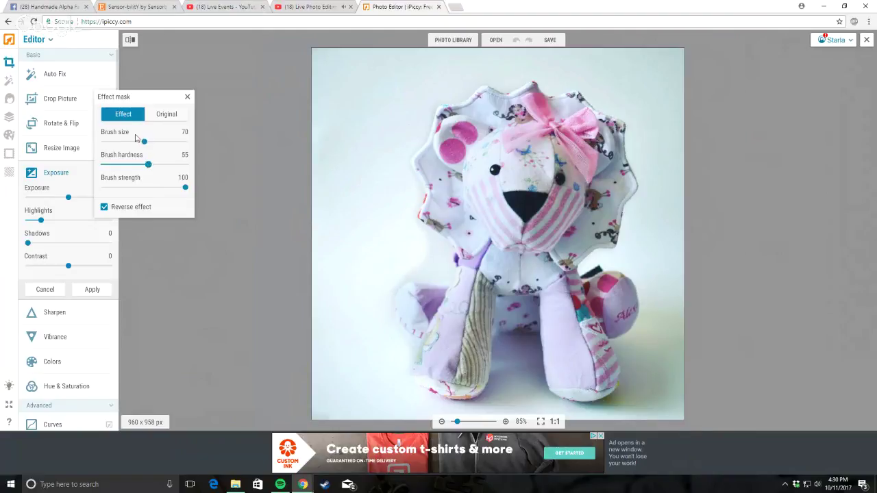
Step: Set the mask brush size to 28, paint the highlights effect over the background beside the lion's hind leg, and apply the adjustment
{"action": "left_click_drag", "start_coordinate": [143, 141], "coordinate": [119, 141]}
{"action": "scroll", "coordinate": [376, 233], "scroll_direction": "up", "scroll_amount": 3}
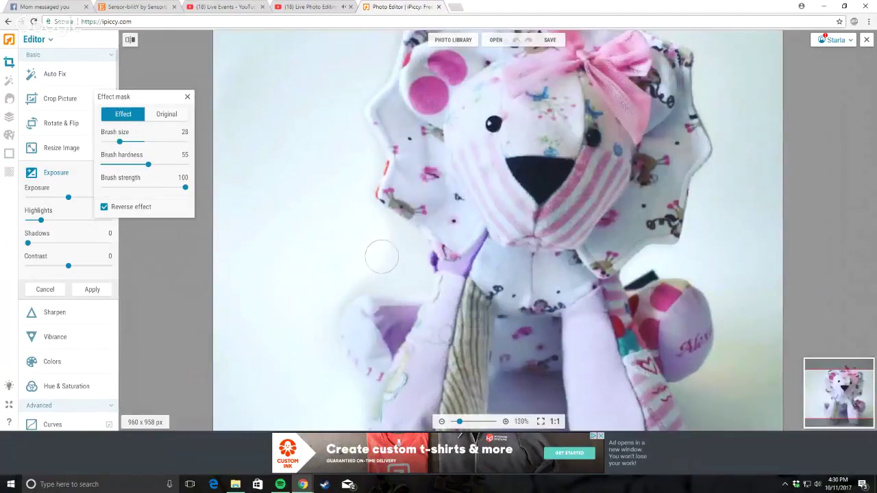
{"action": "mouse_move", "coordinate": [381, 257]}
{"action": "left_mouse_down"}
{"action": "mouse_move", "coordinate": [409, 244]}
{"action": "mouse_move", "coordinate": [350, 216]}
{"action": "mouse_move", "coordinate": [383, 227]}
{"action": "mouse_move", "coordinate": [377, 220]}
{"action": "mouse_move", "coordinate": [383, 246]}
{"action": "mouse_move", "coordinate": [413, 281]}
{"action": "mouse_move", "coordinate": [414, 252]}
{"action": "mouse_move", "coordinate": [418, 273]}
{"action": "mouse_move", "coordinate": [406, 284]}
{"action": "mouse_move", "coordinate": [356, 281]}
{"action": "mouse_move", "coordinate": [322, 305]}
{"action": "mouse_move", "coordinate": [328, 292]}
{"action": "mouse_move", "coordinate": [313, 337]}
{"action": "left_mouse_up"}
{"action": "scroll", "coordinate": [296, 315], "scroll_direction": "down", "scroll_amount": 3}
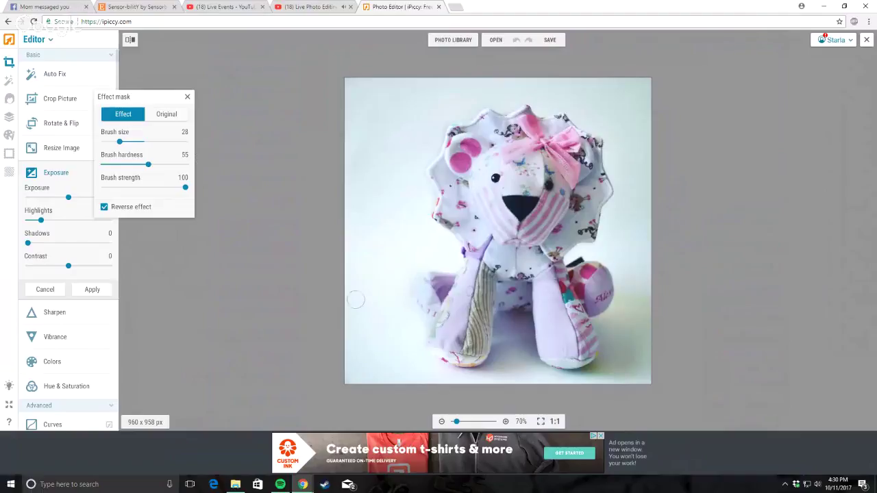
{"action": "scroll", "coordinate": [355, 300], "scroll_direction": "up", "scroll_amount": 4}
{"action": "scroll", "coordinate": [425, 306], "scroll_direction": "down", "scroll_amount": 2}
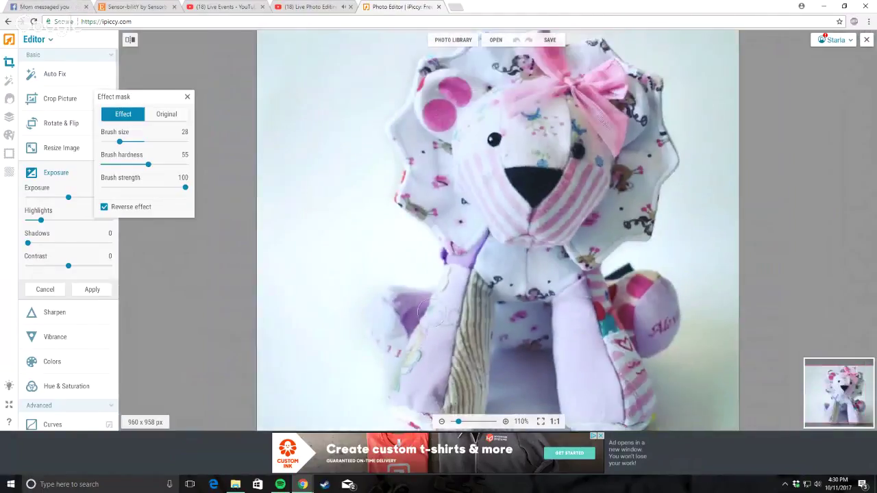
{"action": "scroll", "coordinate": [435, 311], "scroll_direction": "down", "scroll_amount": 3}
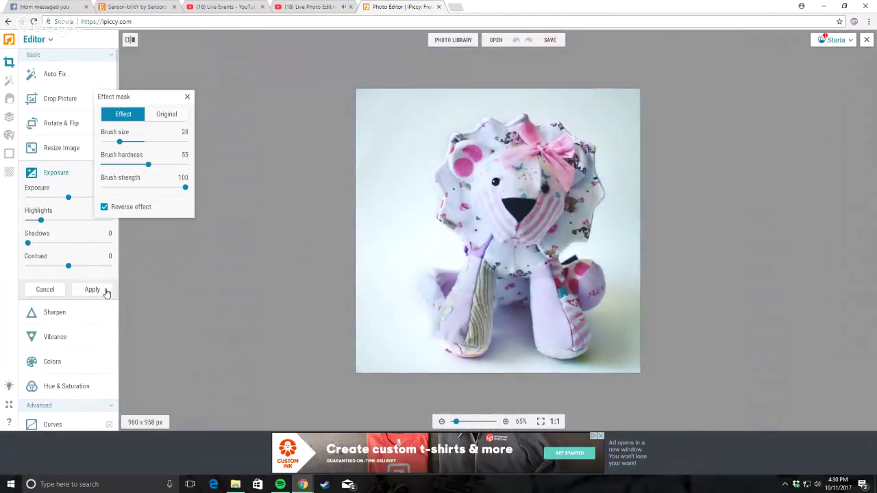
{"action": "left_click", "coordinate": [106, 291]}
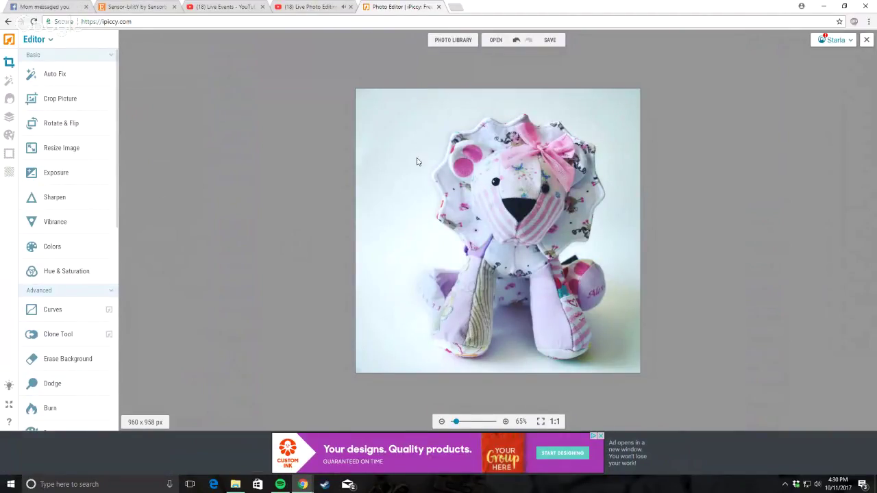
Step: Reduce the lion photo's Saturation to -34 with Hue & Saturation and apply the adjustment
{"action": "scroll", "coordinate": [483, 151], "scroll_direction": "up", "scroll_amount": 10}
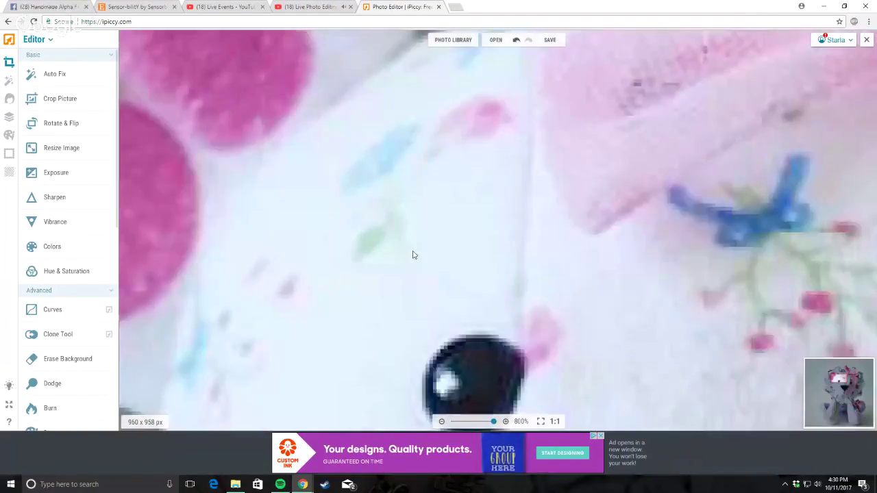
{"action": "scroll", "coordinate": [472, 256], "scroll_direction": "down", "scroll_amount": 10}
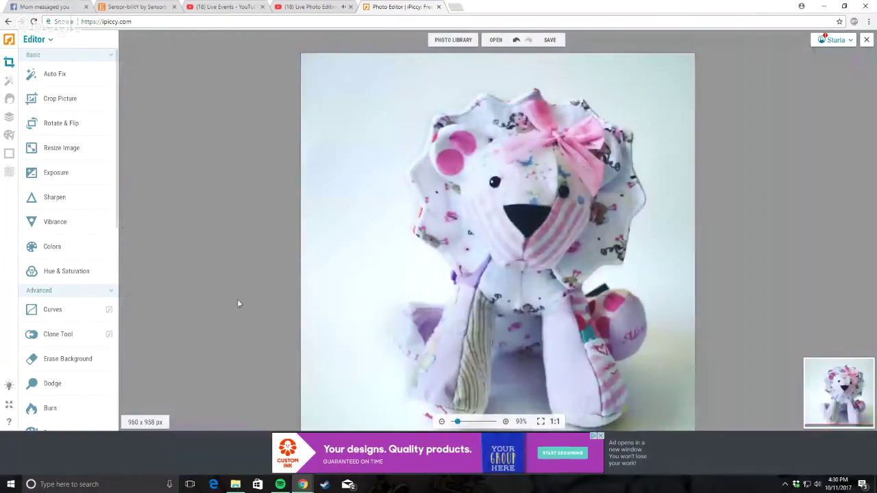
{"action": "left_click", "coordinate": [65, 273]}
{"action": "left_click_drag", "start_coordinate": [69, 321], "coordinate": [65, 323]}
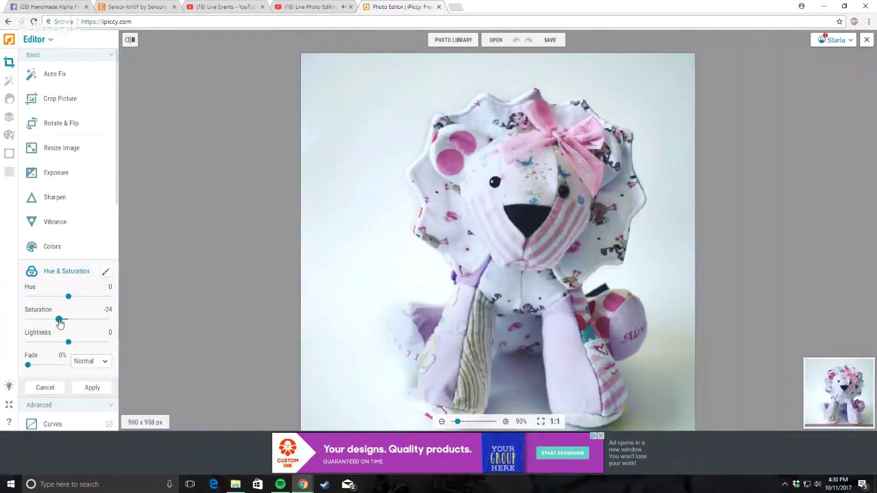
{"action": "left_click_drag", "start_coordinate": [57, 323], "coordinate": [56, 322]}
{"action": "scroll", "coordinate": [488, 307], "scroll_direction": "down", "scroll_amount": 2}
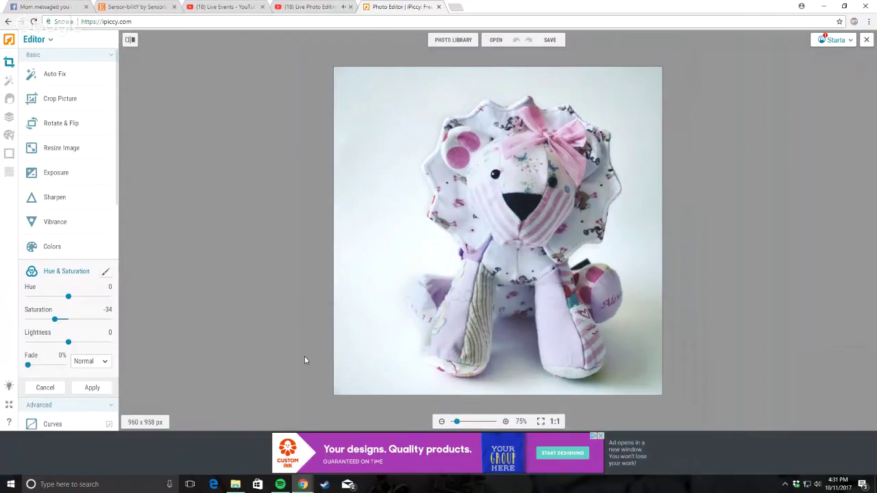
{"action": "left_click", "coordinate": [93, 389]}
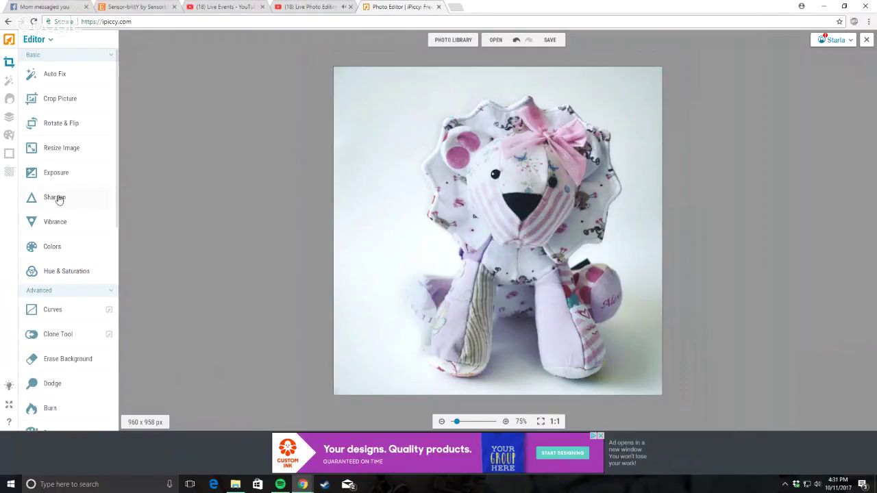
Step: Set the Hue & Saturation saturation to -100 and reverse the effect mask so the desaturation can be painted selectively
{"action": "left_click", "coordinate": [66, 271]}
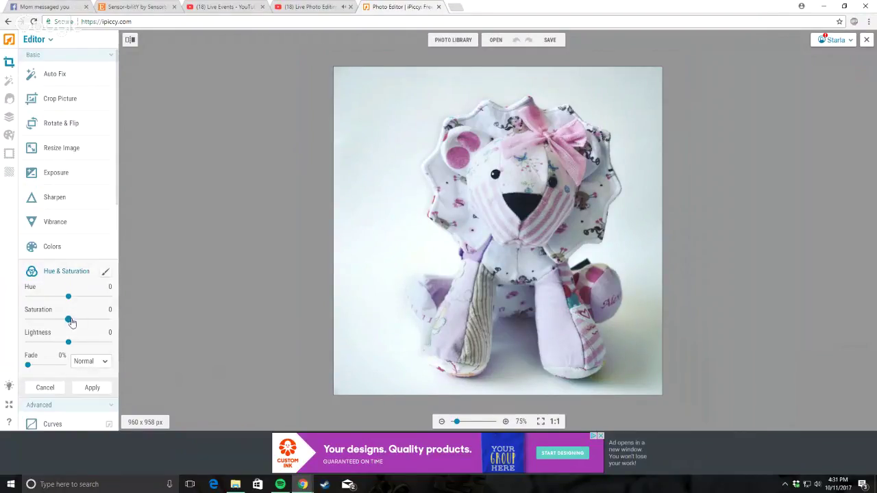
{"action": "left_click_drag", "start_coordinate": [69, 320], "coordinate": [2, 313]}
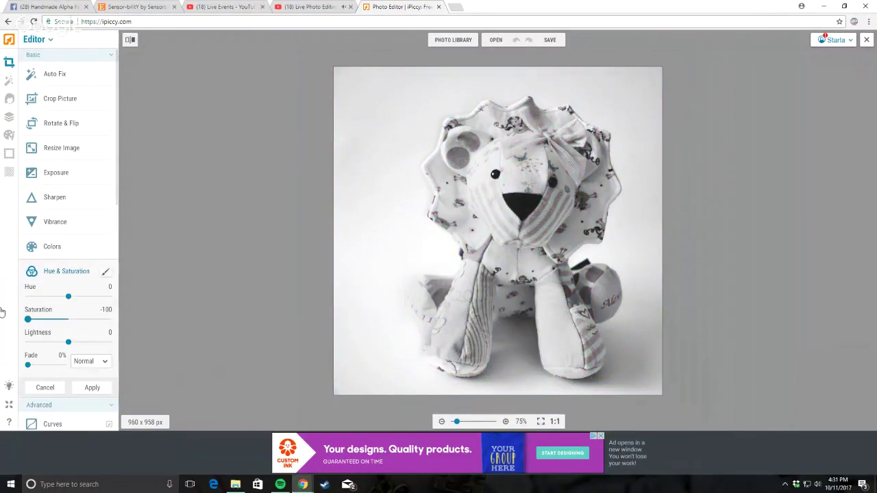
{"action": "left_click", "coordinate": [106, 271]}
{"action": "left_click", "coordinate": [104, 206]}
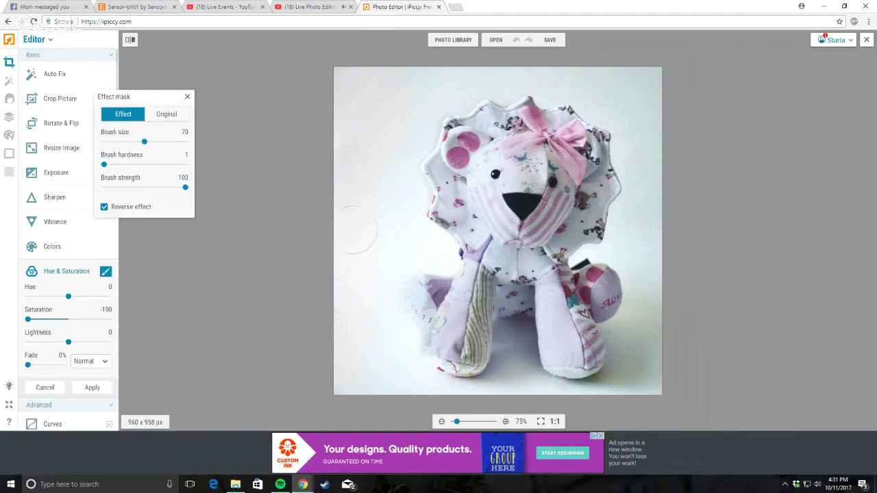
Step: Set the mask brush hardness to 57 and paint the desaturation over the background on the photo's left side and above the mane
{"action": "scroll", "coordinate": [363, 192], "scroll_direction": "up", "scroll_amount": 4}
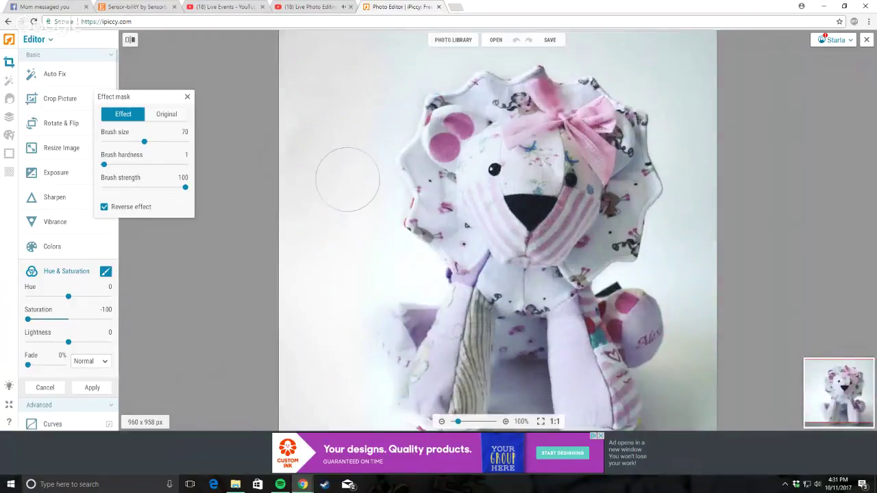
{"action": "left_click_drag", "start_coordinate": [133, 165], "coordinate": [149, 164]}
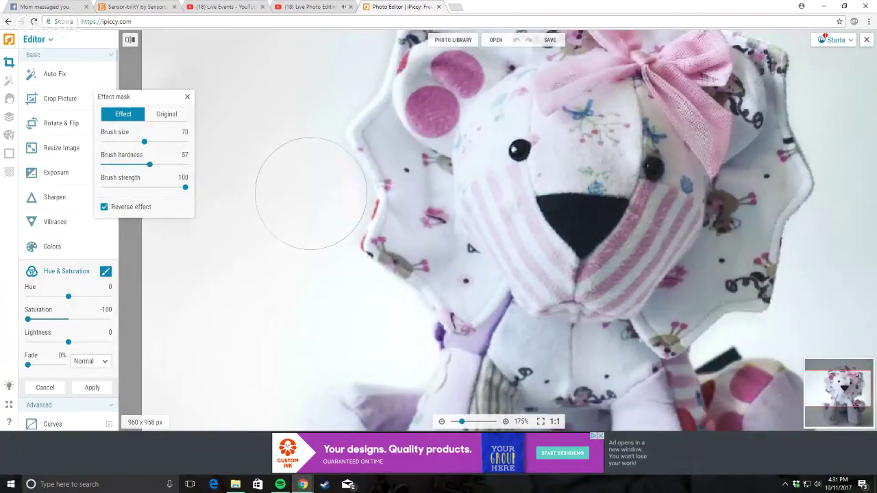
{"action": "scroll", "coordinate": [276, 96], "scroll_direction": "down", "scroll_amount": 2}
{"action": "scroll", "coordinate": [301, 103], "scroll_direction": "up", "scroll_amount": 4}
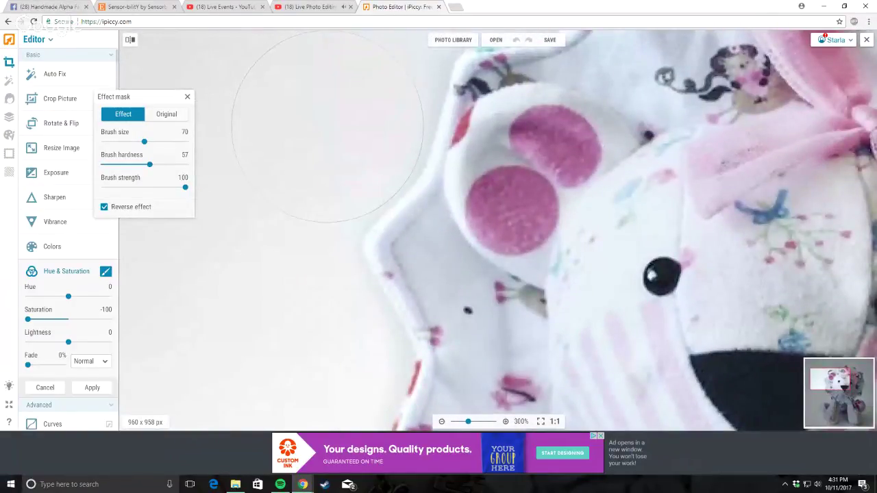
{"action": "scroll", "coordinate": [319, 88], "scroll_direction": "down", "scroll_amount": 5}
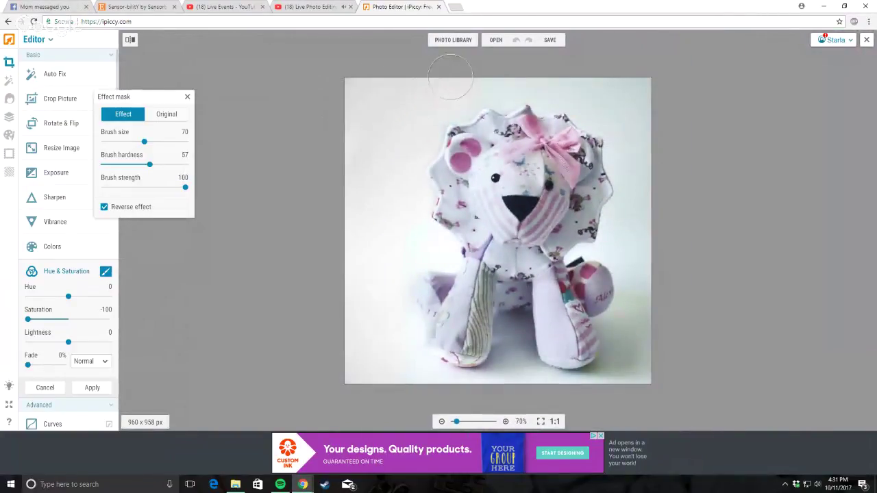
{"action": "scroll", "coordinate": [440, 68], "scroll_direction": "up", "scroll_amount": 6}
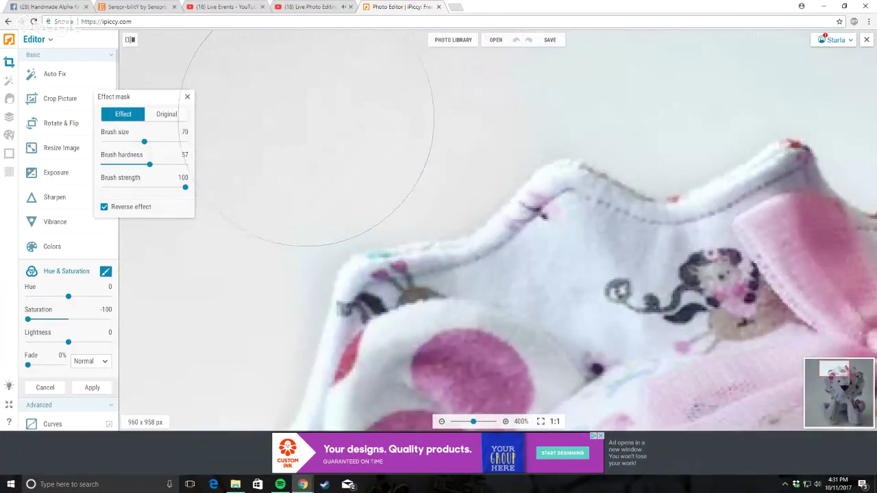
{"action": "scroll", "coordinate": [404, 78], "scroll_direction": "down", "scroll_amount": 3}
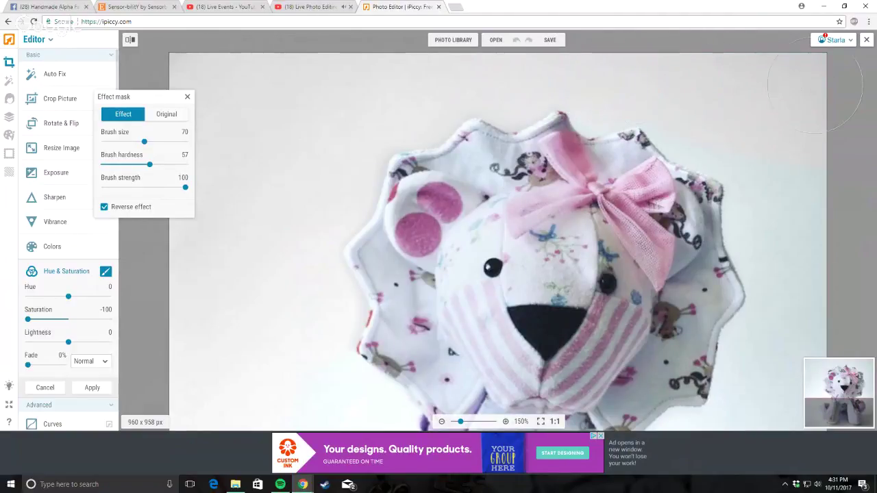
Step: Set the mask brush size to 28 and paint the desaturation over the background along the right edge of the lion's mane
{"action": "left_click_drag", "start_coordinate": [144, 141], "coordinate": [122, 150]}
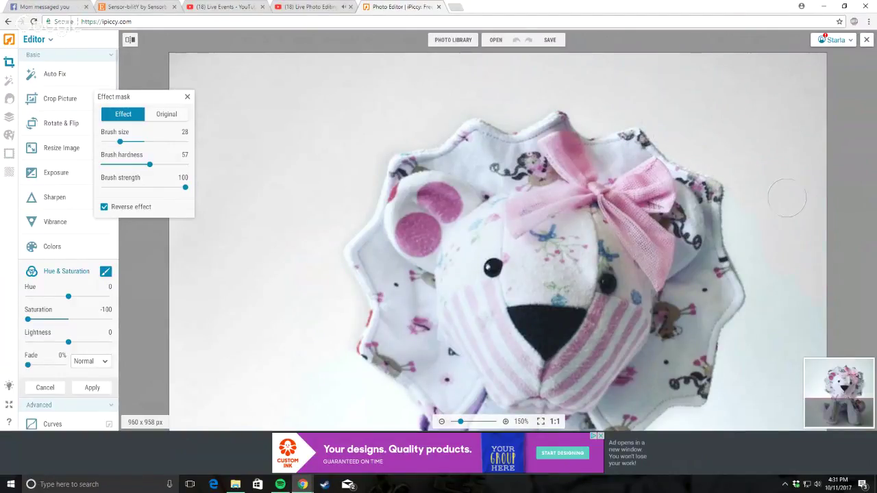
{"action": "scroll", "coordinate": [787, 199], "scroll_direction": "up", "scroll_amount": 4}
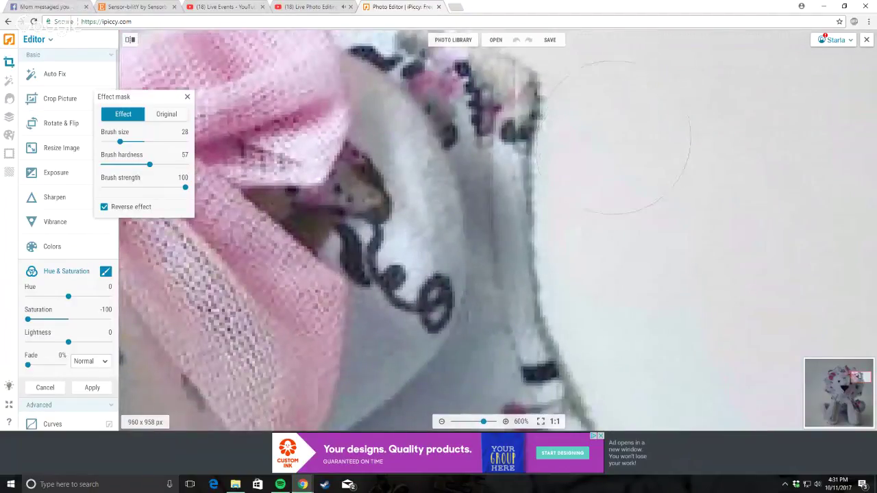
{"action": "scroll", "coordinate": [768, 281], "scroll_direction": "down", "scroll_amount": 3}
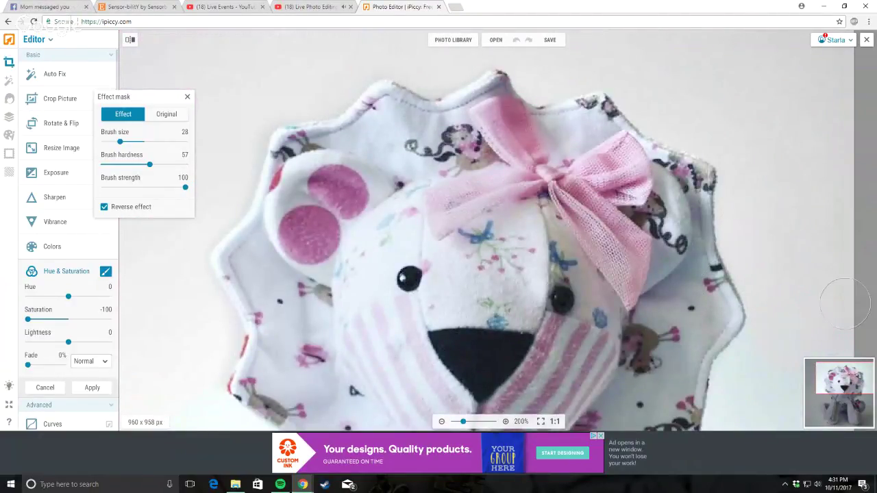
{"action": "scroll", "coordinate": [845, 304], "scroll_direction": "down", "scroll_amount": 2}
{"action": "scroll", "coordinate": [749, 282], "scroll_direction": "up", "scroll_amount": 3}
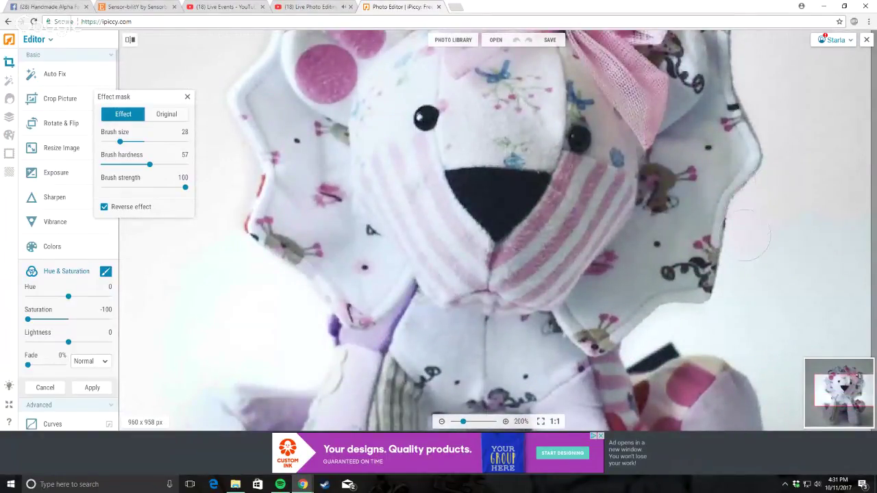
{"action": "scroll", "coordinate": [754, 288], "scroll_direction": "down", "scroll_amount": 3}
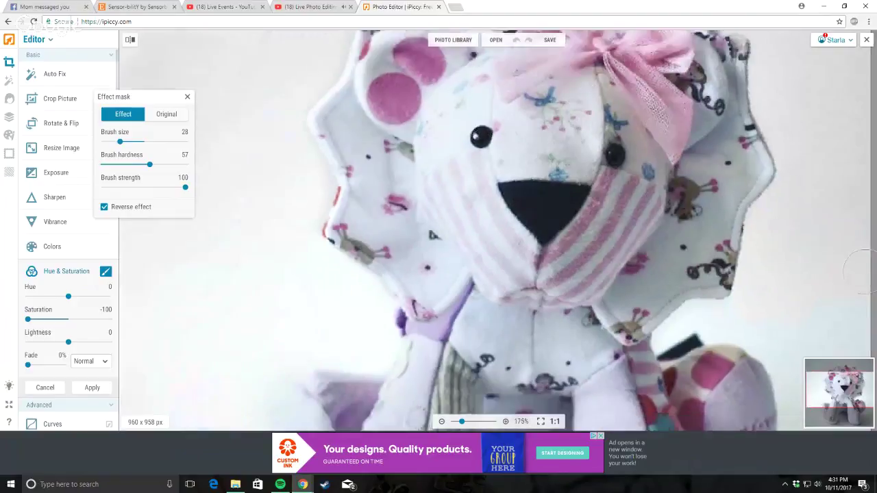
{"action": "scroll", "coordinate": [796, 324], "scroll_direction": "up", "scroll_amount": 2}
{"action": "scroll", "coordinate": [768, 288], "scroll_direction": "down", "scroll_amount": 3}
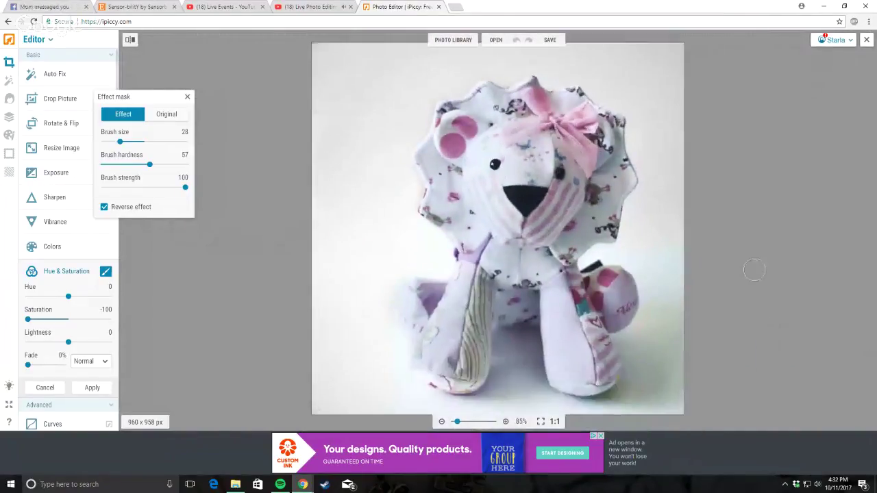
Step: Paint the desaturation over the background between the mane and the embroidered hind foot and out to the photo's right edge
{"action": "scroll", "coordinate": [754, 268], "scroll_direction": "up", "scroll_amount": 2}
{"action": "scroll", "coordinate": [788, 257], "scroll_direction": "up", "scroll_amount": 5}
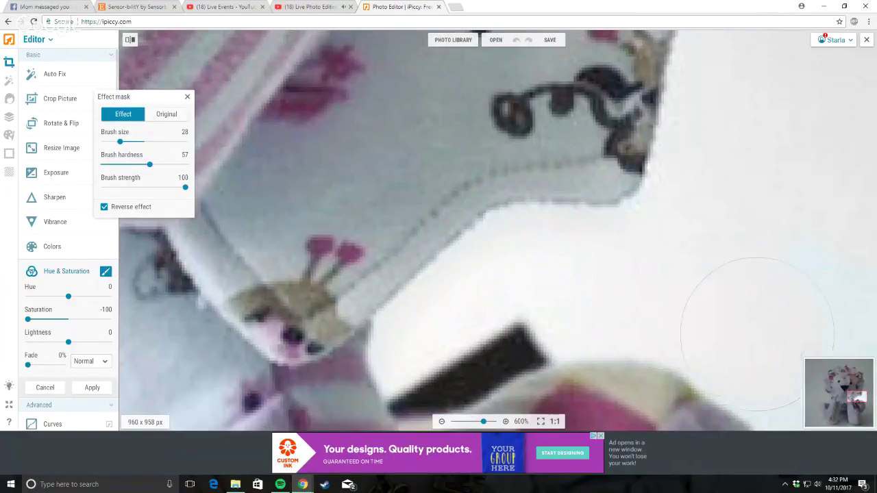
{"action": "scroll", "coordinate": [819, 267], "scroll_direction": "down", "scroll_amount": 5}
{"action": "scroll", "coordinate": [833, 308], "scroll_direction": "up", "scroll_amount": 3}
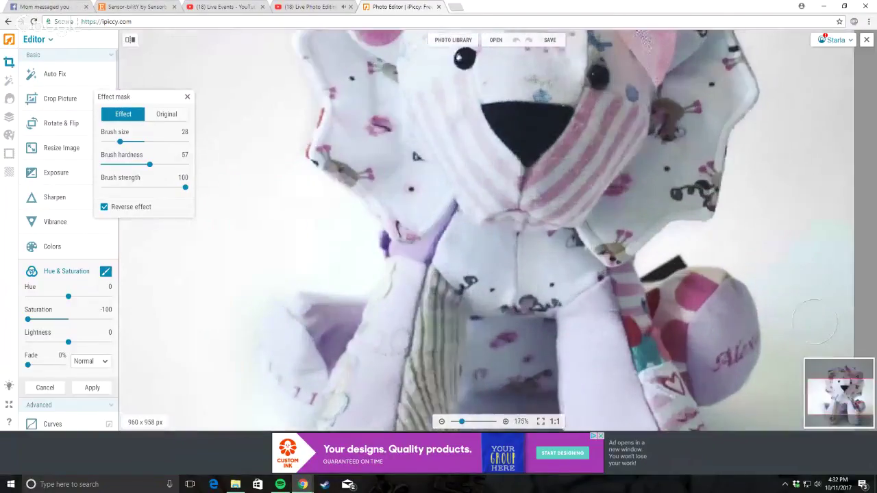
{"action": "scroll", "coordinate": [829, 312], "scroll_direction": "up", "scroll_amount": 3}
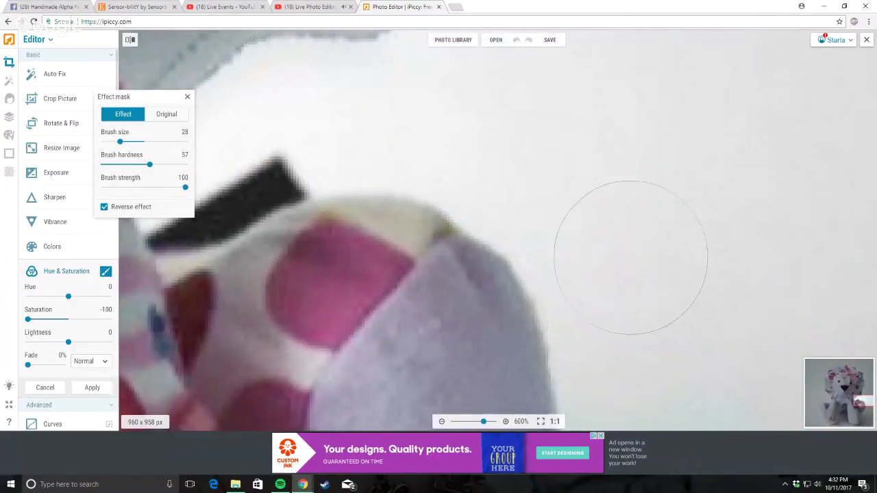
{"action": "scroll", "coordinate": [658, 274], "scroll_direction": "down", "scroll_amount": 3}
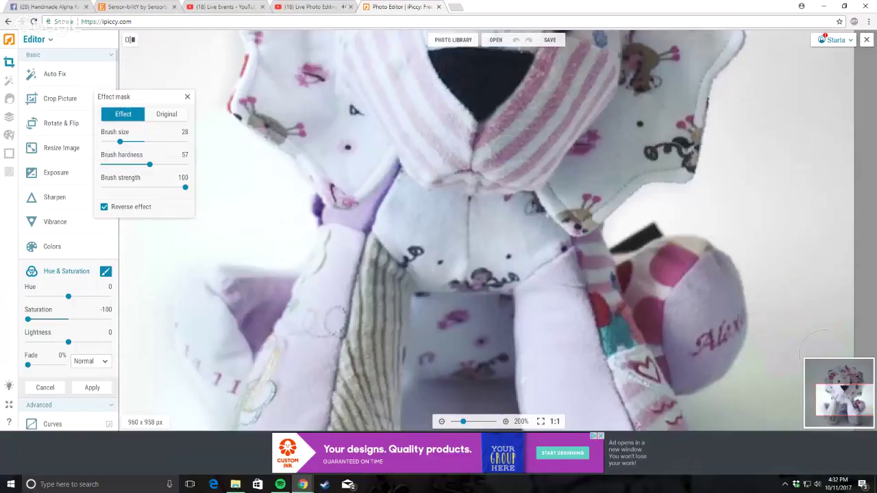
{"action": "scroll", "coordinate": [843, 309], "scroll_direction": "down", "scroll_amount": 3}
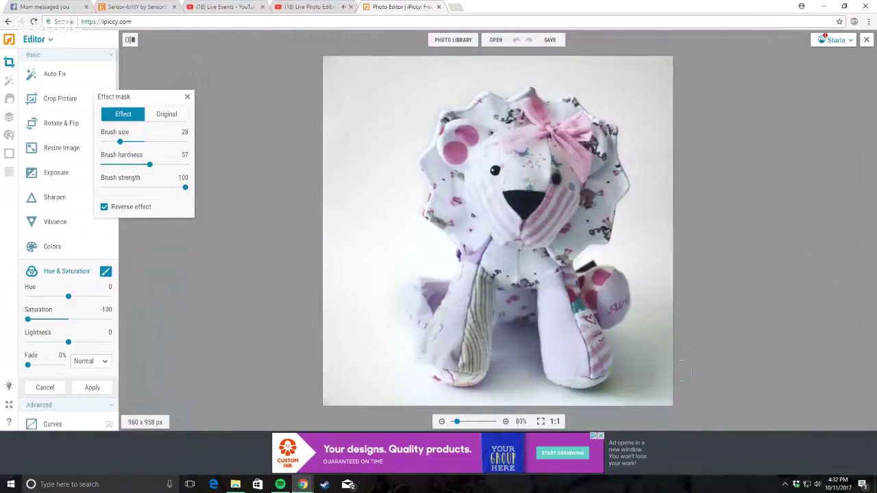
Step: Paint the desaturation over the background below the embroidered hind foot and beside the striped front leg
{"action": "scroll", "coordinate": [648, 381], "scroll_direction": "up", "scroll_amount": 5}
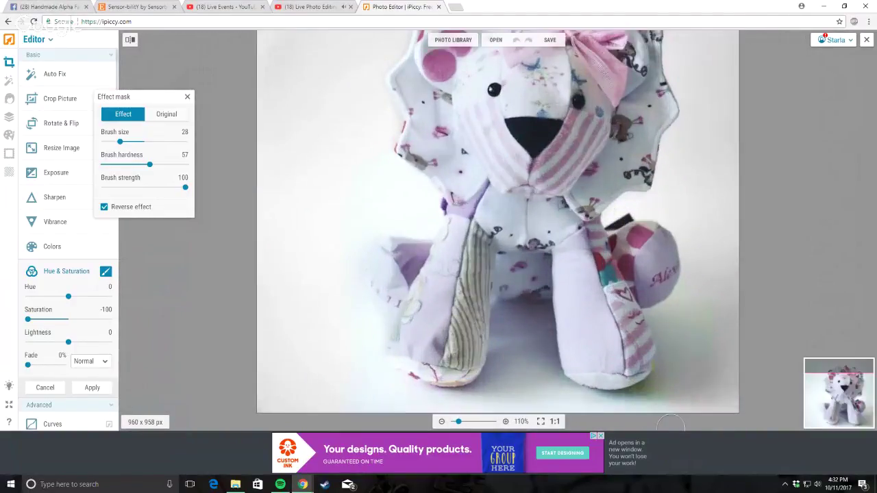
{"action": "scroll", "coordinate": [795, 230], "scroll_direction": "down", "scroll_amount": 3}
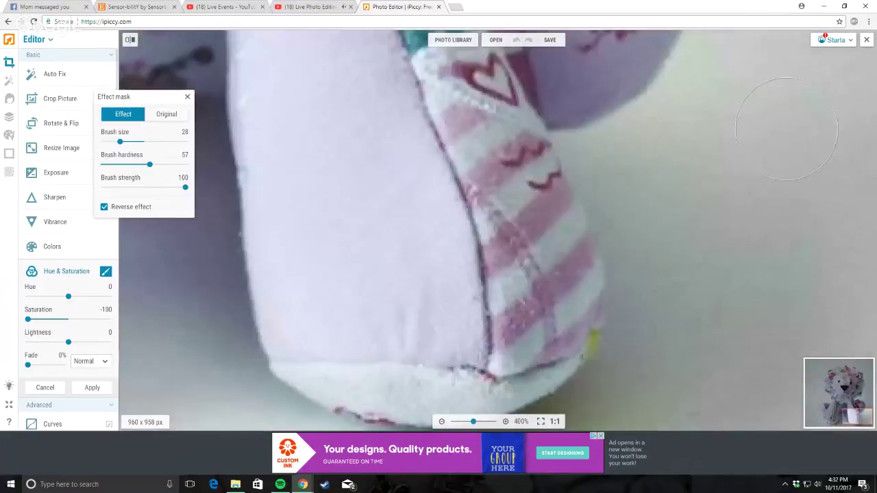
{"action": "scroll", "coordinate": [857, 233], "scroll_direction": "up", "scroll_amount": 3}
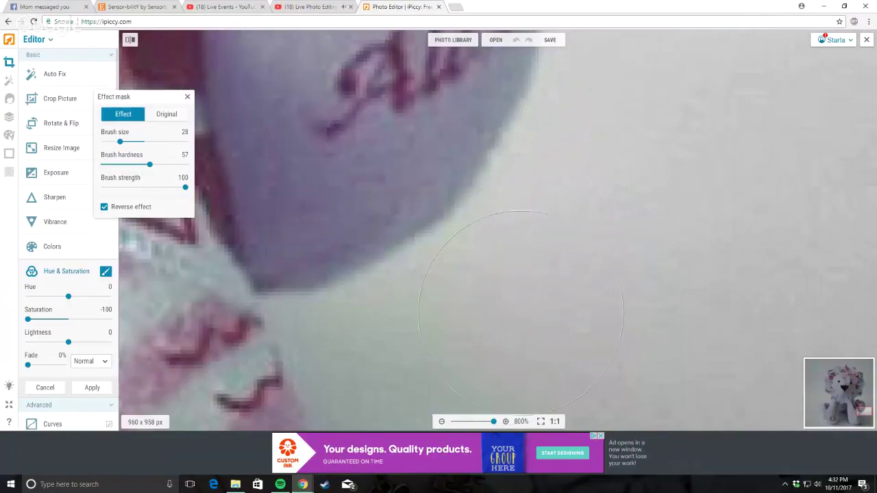
{"action": "scroll", "coordinate": [595, 300], "scroll_direction": "down", "scroll_amount": 2}
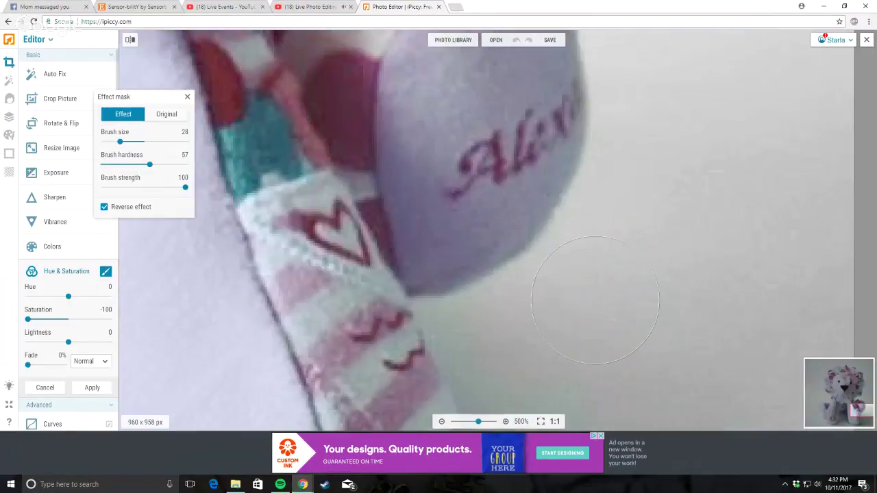
{"action": "scroll", "coordinate": [595, 300], "scroll_direction": "down", "scroll_amount": 3}
{"action": "scroll", "coordinate": [595, 300], "scroll_direction": "down", "scroll_amount": 1}
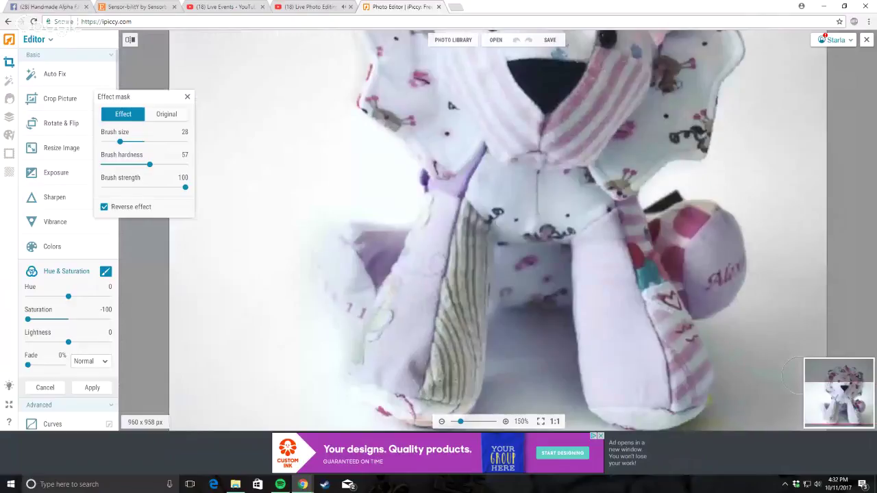
{"action": "scroll", "coordinate": [716, 403], "scroll_direction": "down", "scroll_amount": 1}
{"action": "scroll", "coordinate": [691, 348], "scroll_direction": "up", "scroll_amount": 5}
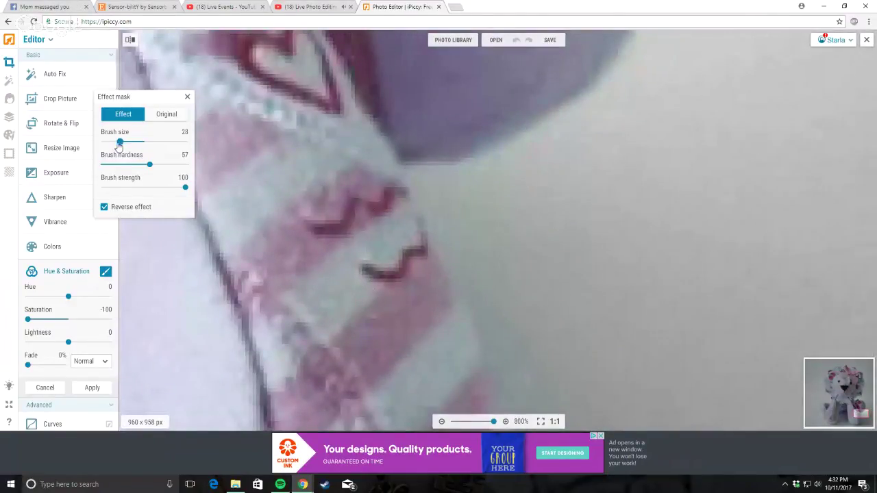
Step: Set the mask brush size to 6 and paint the desaturation closely along the outer edge of the striped front leg
{"action": "left_click_drag", "start_coordinate": [119, 143], "coordinate": [107, 142]}
{"action": "scroll", "coordinate": [546, 222], "scroll_direction": "down", "scroll_amount": 5}
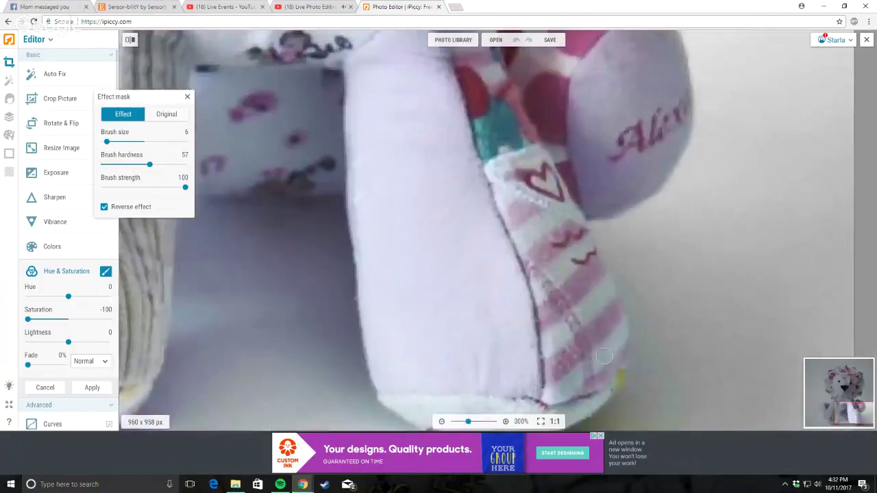
{"action": "scroll", "coordinate": [725, 332], "scroll_direction": "up", "scroll_amount": 5}
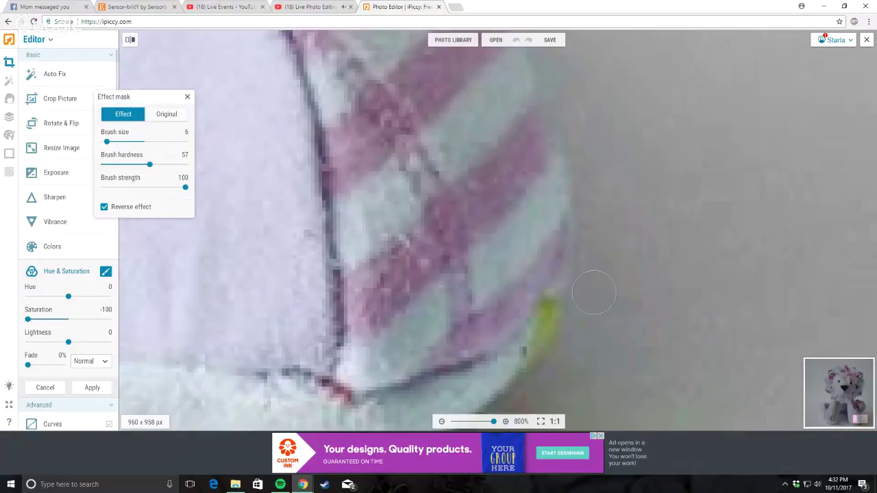
{"action": "scroll", "coordinate": [627, 116], "scroll_direction": "down", "scroll_amount": 3}
{"action": "scroll", "coordinate": [563, 103], "scroll_direction": "up", "scroll_amount": 3}
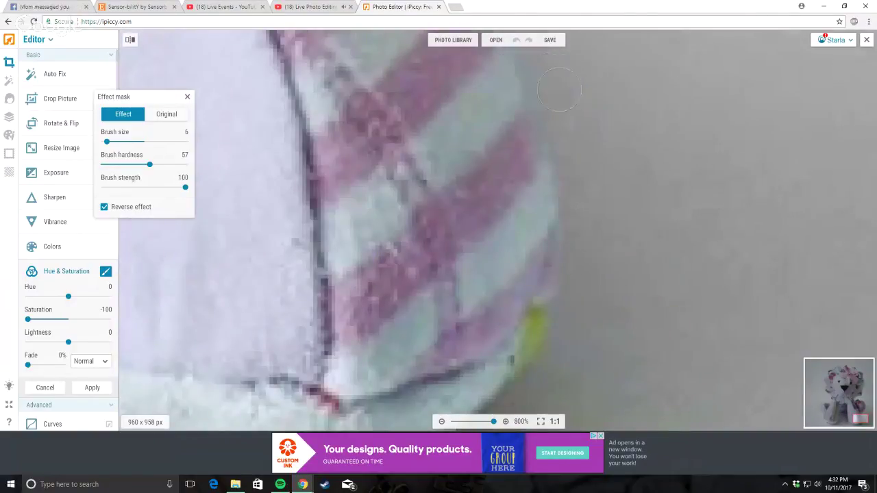
{"action": "scroll", "coordinate": [604, 110], "scroll_direction": "down", "scroll_amount": 2}
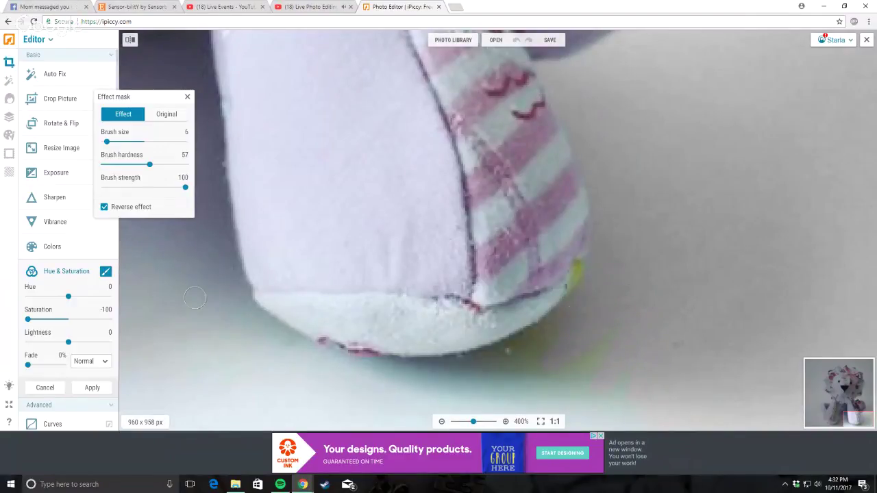
Step: Set the mask brush size to 25 and paint the desaturation around both front paws and over the floor between the legs
{"action": "left_click_drag", "start_coordinate": [107, 141], "coordinate": [118, 141]}
{"action": "scroll", "coordinate": [544, 398], "scroll_direction": "down", "scroll_amount": 3}
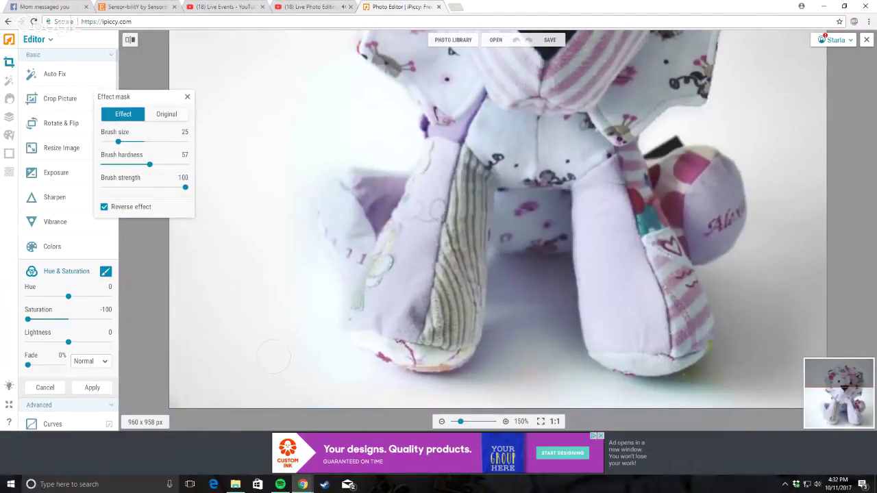
{"action": "scroll", "coordinate": [268, 341], "scroll_direction": "up", "scroll_amount": 4}
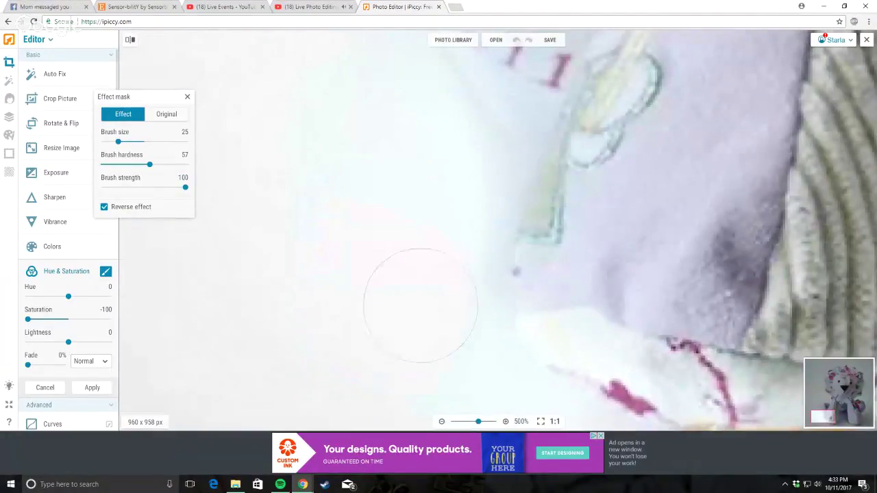
{"action": "scroll", "coordinate": [322, 199], "scroll_direction": "down", "scroll_amount": 3}
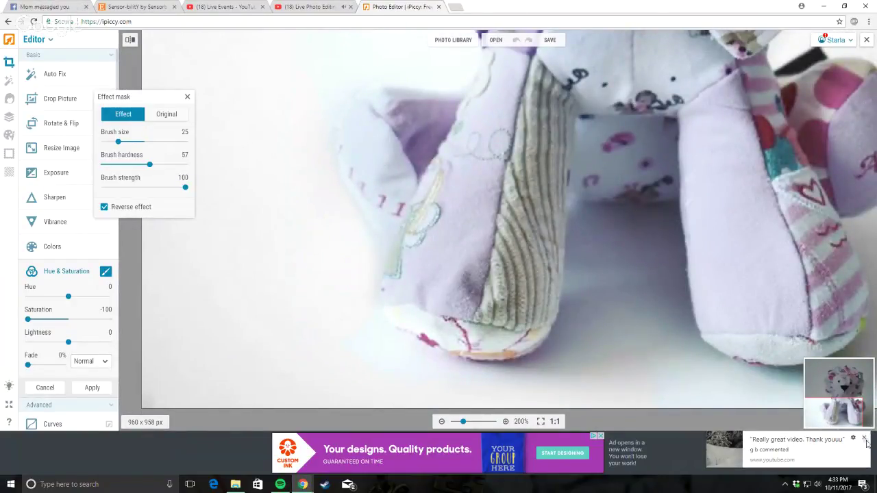
{"action": "scroll", "coordinate": [420, 329], "scroll_direction": "up", "scroll_amount": 3}
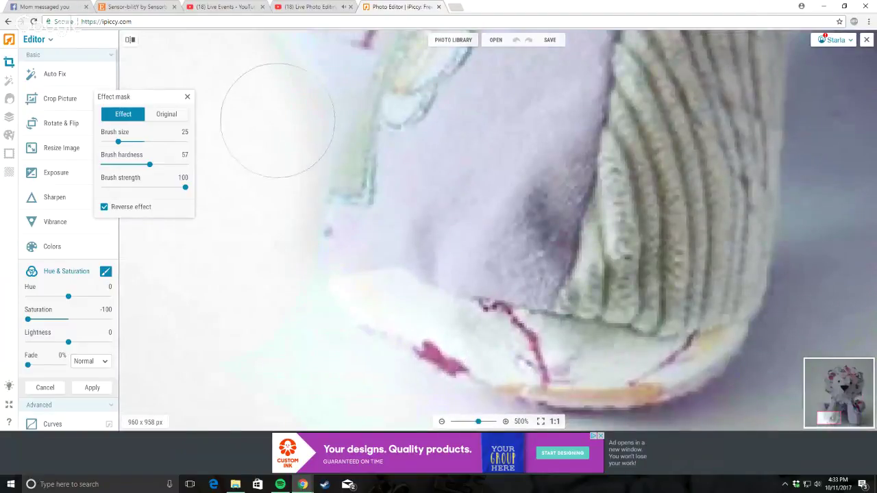
{"action": "scroll", "coordinate": [260, 123], "scroll_direction": "down", "scroll_amount": 3}
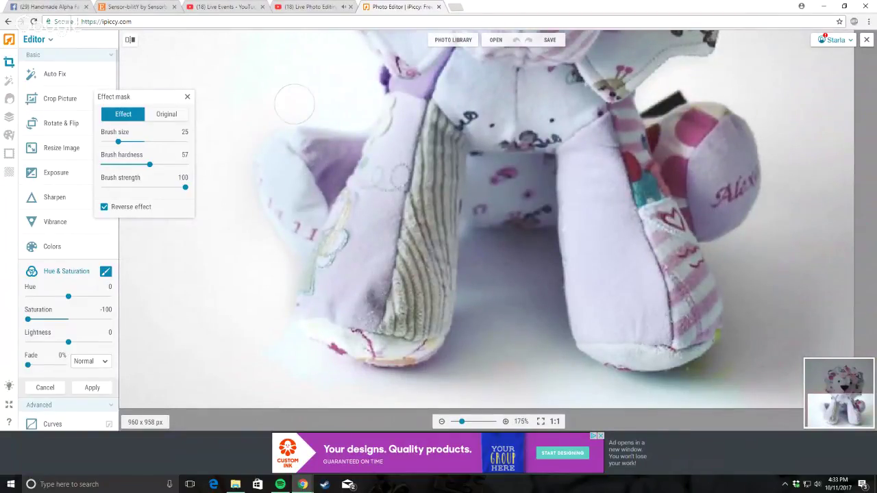
{"action": "scroll", "coordinate": [305, 116], "scroll_direction": "down", "scroll_amount": 2}
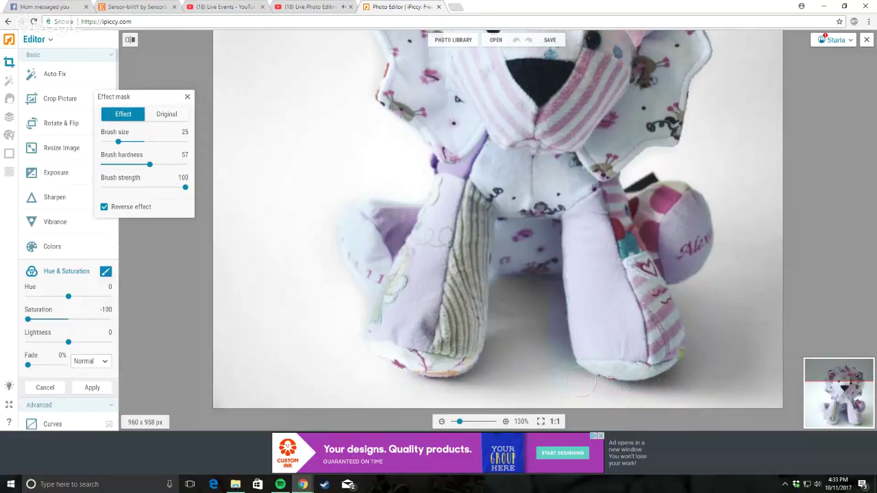
Step: Set the mask brush size to 10 and paint the desaturation along the inner edge of the corduroy leg and paw
{"action": "scroll", "coordinate": [538, 388], "scroll_direction": "up", "scroll_amount": 2}
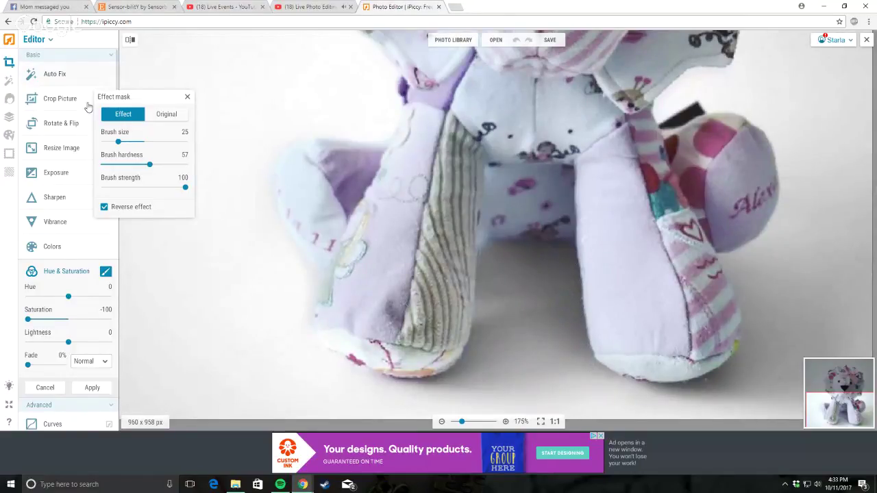
{"action": "left_click_drag", "start_coordinate": [123, 140], "coordinate": [109, 141]}
{"action": "scroll", "coordinate": [424, 277], "scroll_direction": "up", "scroll_amount": 5}
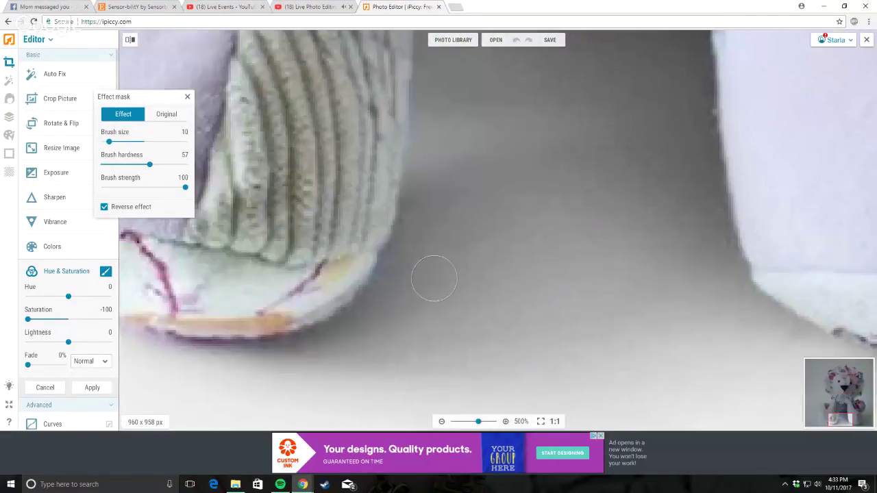
{"action": "scroll", "coordinate": [489, 186], "scroll_direction": "down", "scroll_amount": 5}
{"action": "scroll", "coordinate": [460, 358], "scroll_direction": "up", "scroll_amount": 6}
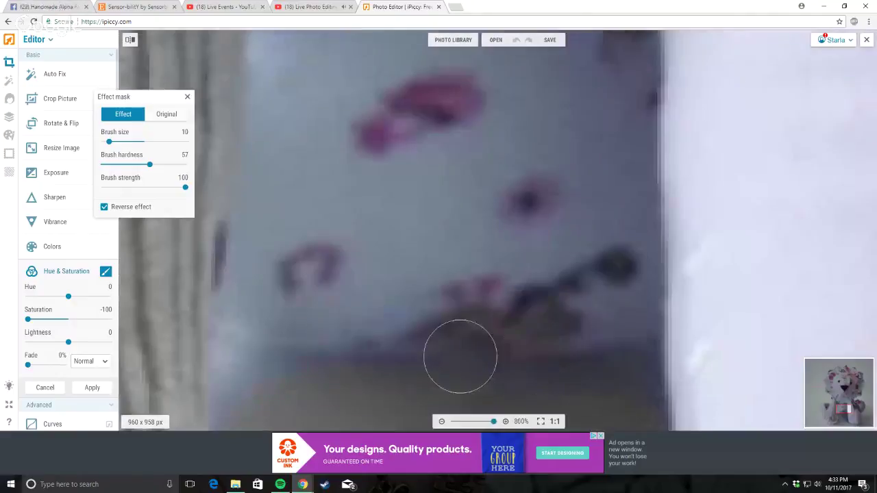
{"action": "scroll", "coordinate": [425, 370], "scroll_direction": "down", "scroll_amount": 3}
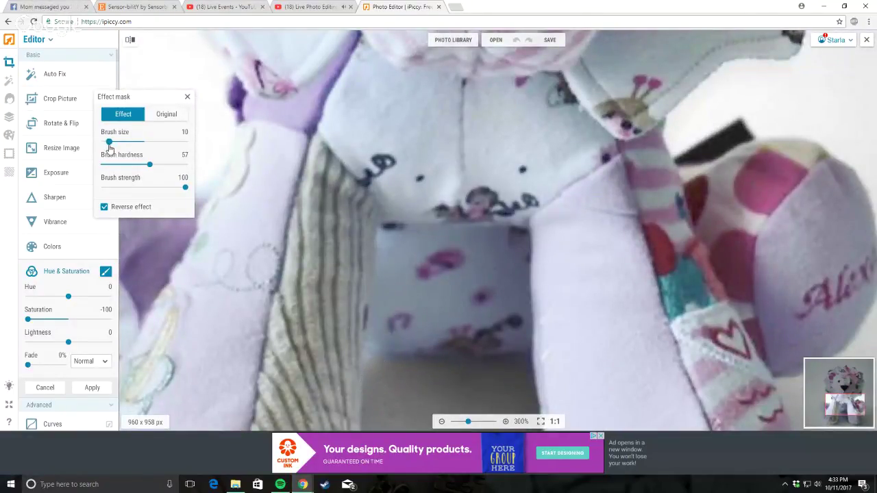
Step: Set the mask brush size to 5, paint the desaturation over the shadow just beneath the body, and apply the Hue & Saturation effect
{"action": "left_click_drag", "start_coordinate": [109, 141], "coordinate": [106, 142]}
{"action": "scroll", "coordinate": [374, 378], "scroll_direction": "up", "scroll_amount": 5}
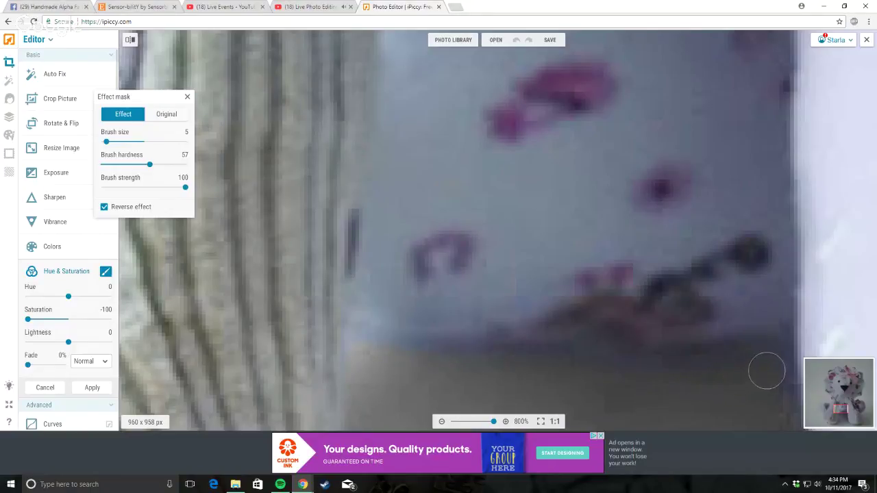
{"action": "scroll", "coordinate": [474, 367], "scroll_direction": "down", "scroll_amount": 10}
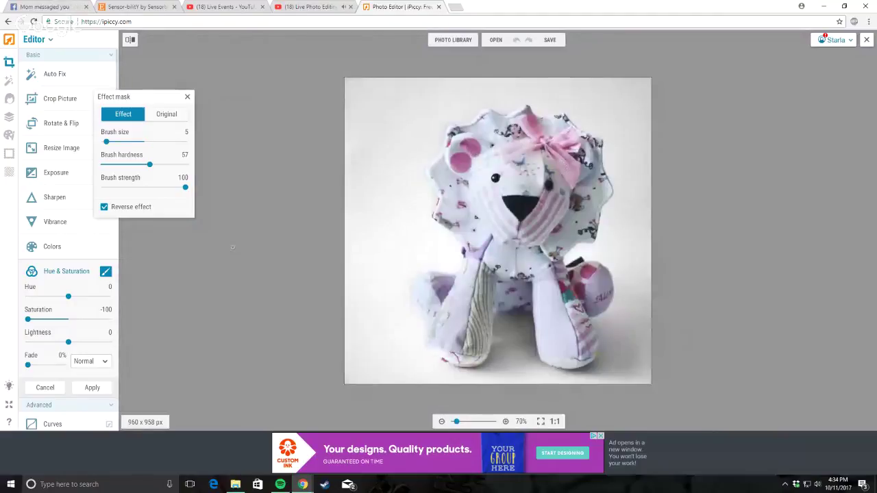
{"action": "scroll", "coordinate": [322, 198], "scroll_direction": "up", "scroll_amount": 3}
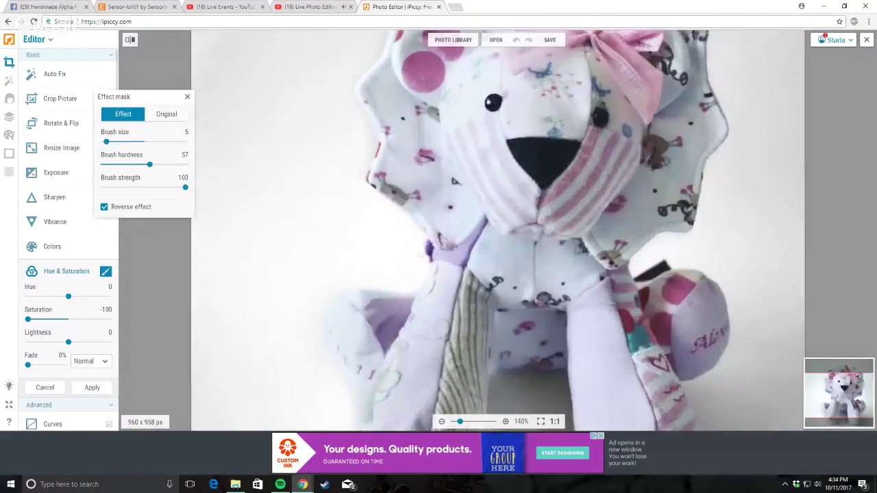
{"action": "scroll", "coordinate": [618, 230], "scroll_direction": "down", "scroll_amount": 2}
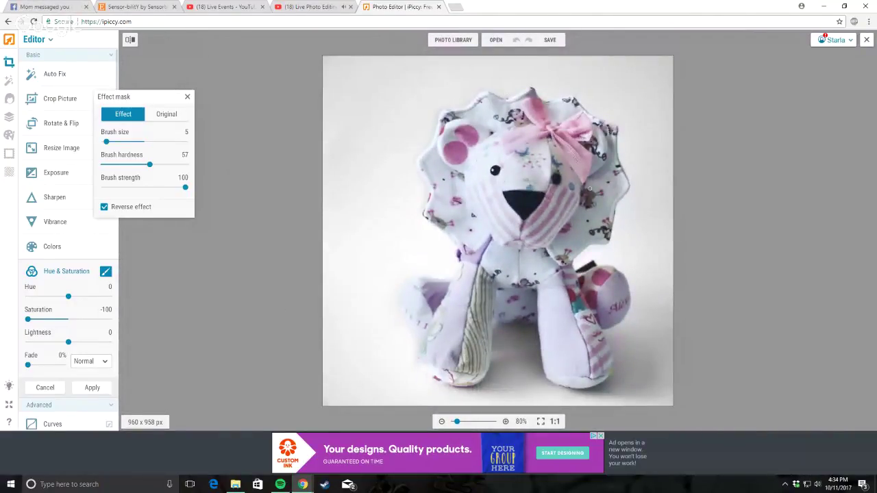
{"action": "left_click", "coordinate": [95, 388]}
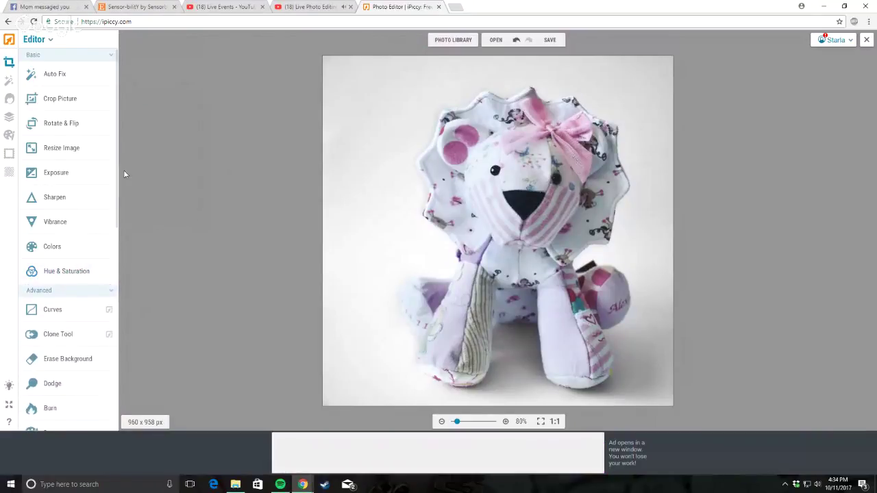
Step: Raise the Exposure highlights to about 25 and reverse the effect mask so the brightening can be painted selectively
{"action": "left_click", "coordinate": [63, 175]}
{"action": "left_click_drag", "start_coordinate": [28, 220], "coordinate": [52, 225]}
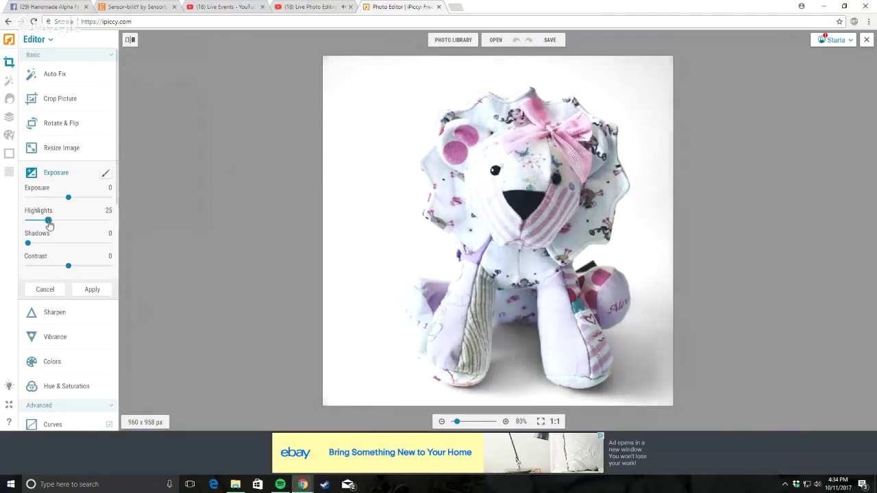
{"action": "left_click", "coordinate": [106, 174]}
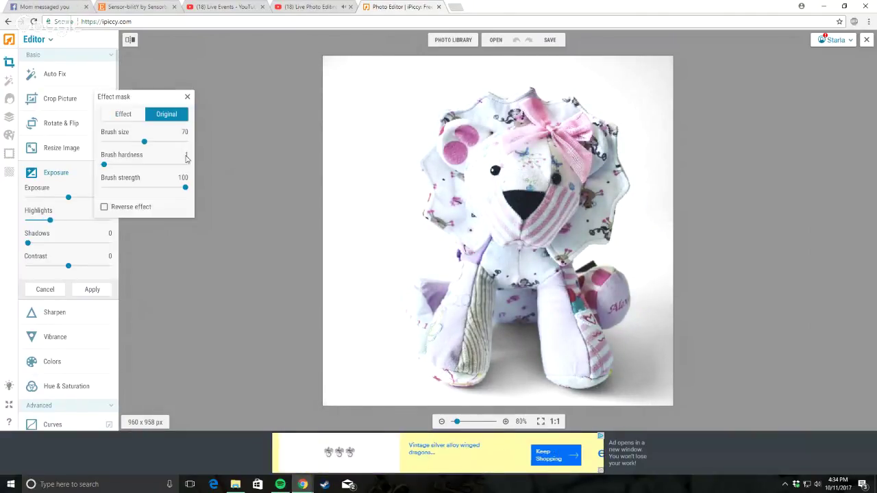
{"action": "left_click", "coordinate": [104, 207]}
Step: Paint the brightened highlights over the background around the lion with brush size 70 and hardness 1, and apply the Exposure effect
{"action": "mouse_move", "coordinate": [336, 199]}
{"action": "left_mouse_down"}
{"action": "mouse_move", "coordinate": [336, 103]}
{"action": "mouse_move", "coordinate": [372, 108]}
{"action": "mouse_move", "coordinate": [336, 196]}
{"action": "mouse_move", "coordinate": [332, 371]}
{"action": "left_mouse_up"}
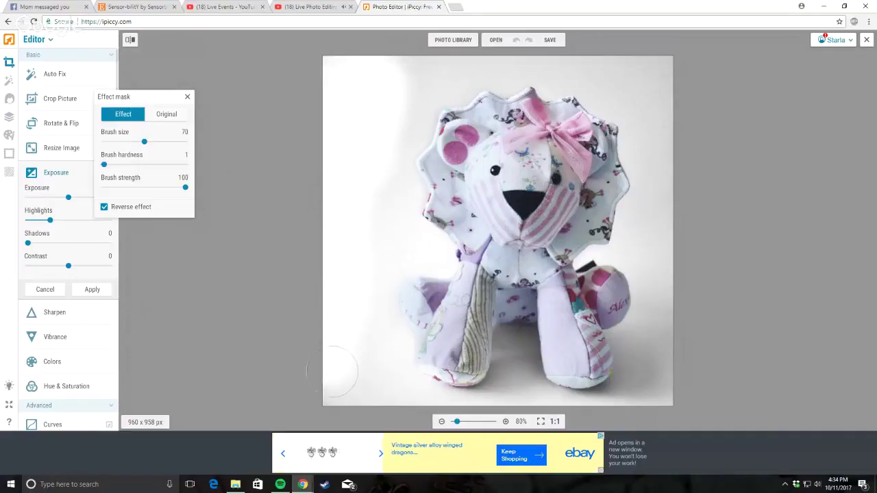
{"action": "mouse_move", "coordinate": [362, 334]}
{"action": "left_mouse_down"}
{"action": "mouse_move", "coordinate": [373, 206]}
{"action": "mouse_move", "coordinate": [362, 124]}
{"action": "mouse_move", "coordinate": [381, 110]}
{"action": "mouse_move", "coordinate": [404, 124]}
{"action": "mouse_move", "coordinate": [408, 95]}
{"action": "mouse_move", "coordinate": [445, 73]}
{"action": "mouse_move", "coordinate": [443, 81]}
{"action": "mouse_move", "coordinate": [500, 64]}
{"action": "mouse_move", "coordinate": [575, 66]}
{"action": "mouse_move", "coordinate": [589, 86]}
{"action": "mouse_move", "coordinate": [620, 97]}
{"action": "mouse_move", "coordinate": [612, 93]}
{"action": "mouse_move", "coordinate": [614, 81]}
{"action": "mouse_move", "coordinate": [627, 82]}
{"action": "mouse_move", "coordinate": [651, 102]}
{"action": "mouse_move", "coordinate": [621, 63]}
{"action": "mouse_move", "coordinate": [646, 104]}
{"action": "mouse_move", "coordinate": [668, 221]}
{"action": "left_mouse_up"}
{"action": "scroll", "coordinate": [730, 218], "scroll_direction": "up", "scroll_amount": 2}
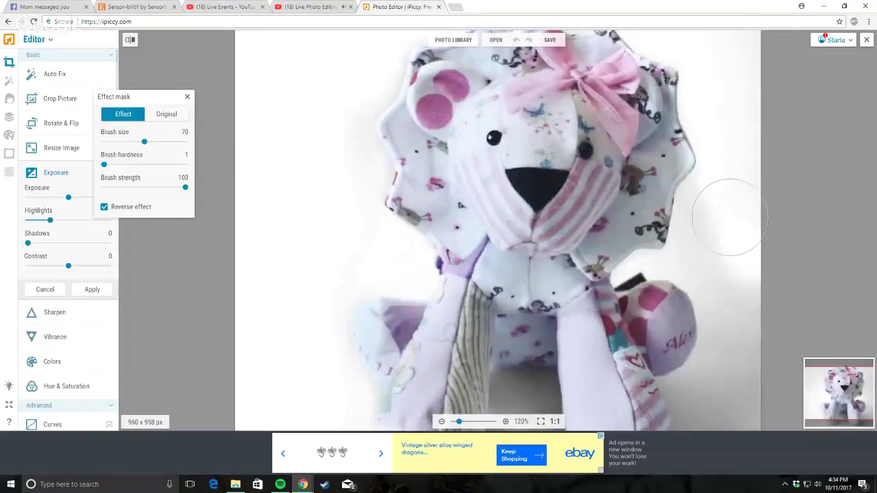
{"action": "mouse_move", "coordinate": [729, 218]}
{"action": "left_mouse_down"}
{"action": "mouse_move", "coordinate": [718, 245]}
{"action": "mouse_move", "coordinate": [729, 253]}
{"action": "mouse_move", "coordinate": [749, 325]}
{"action": "mouse_move", "coordinate": [736, 288]}
{"action": "mouse_move", "coordinate": [717, 303]}
{"action": "mouse_move", "coordinate": [708, 278]}
{"action": "mouse_move", "coordinate": [686, 261]}
{"action": "mouse_move", "coordinate": [651, 281]}
{"action": "mouse_move", "coordinate": [699, 335]}
{"action": "left_mouse_up"}
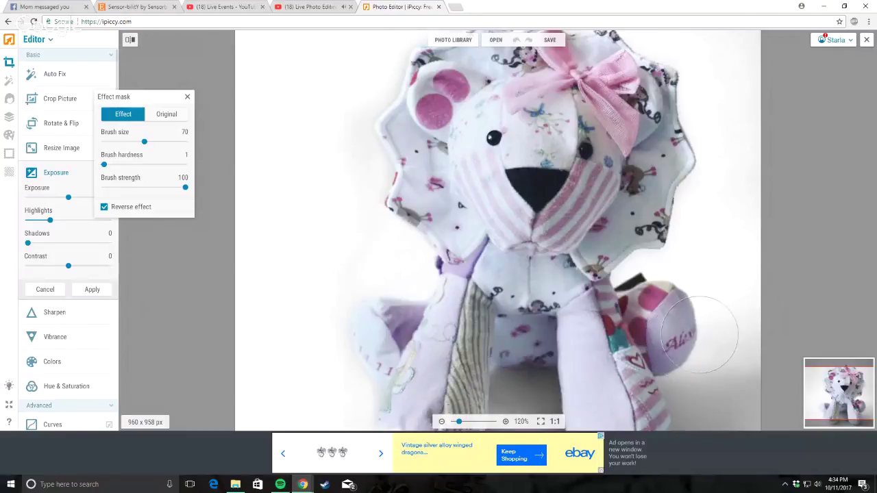
{"action": "scroll", "coordinate": [699, 335], "scroll_direction": "down", "scroll_amount": 2}
{"action": "mouse_move", "coordinate": [645, 322]}
{"action": "left_mouse_down"}
{"action": "mouse_move", "coordinate": [627, 343]}
{"action": "mouse_move", "coordinate": [647, 399]}
{"action": "mouse_move", "coordinate": [610, 375]}
{"action": "mouse_move", "coordinate": [602, 390]}
{"action": "mouse_move", "coordinate": [519, 386]}
{"action": "mouse_move", "coordinate": [519, 356]}
{"action": "mouse_move", "coordinate": [525, 396]}
{"action": "left_mouse_up"}
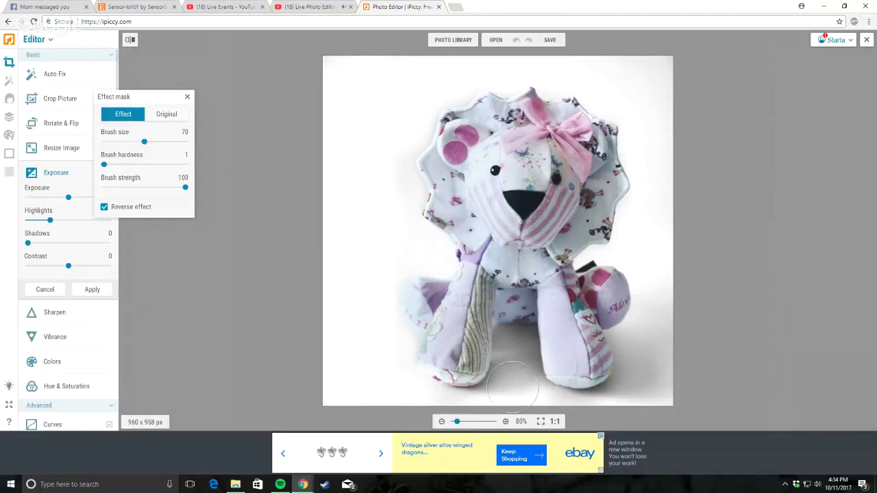
{"action": "left_click", "coordinate": [92, 289]}
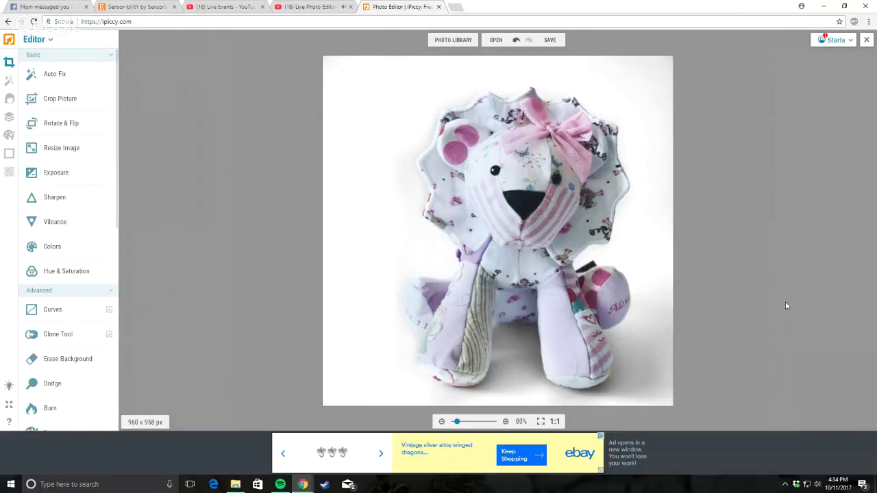
Step: Start another Exposure adjustment with highlights raised to about the middle of the range and reverse its effect mask
{"action": "left_click", "coordinate": [47, 176]}
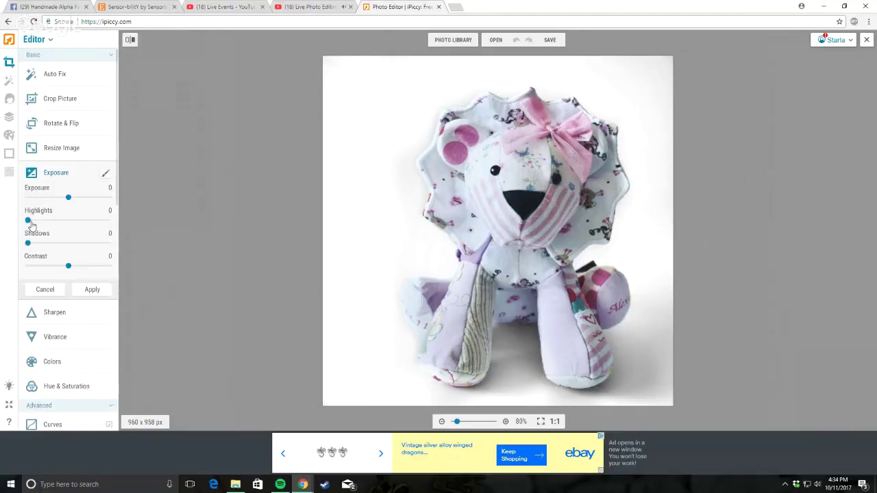
{"action": "left_click_drag", "start_coordinate": [27, 220], "coordinate": [67, 229]}
{"action": "left_click", "coordinate": [105, 173]}
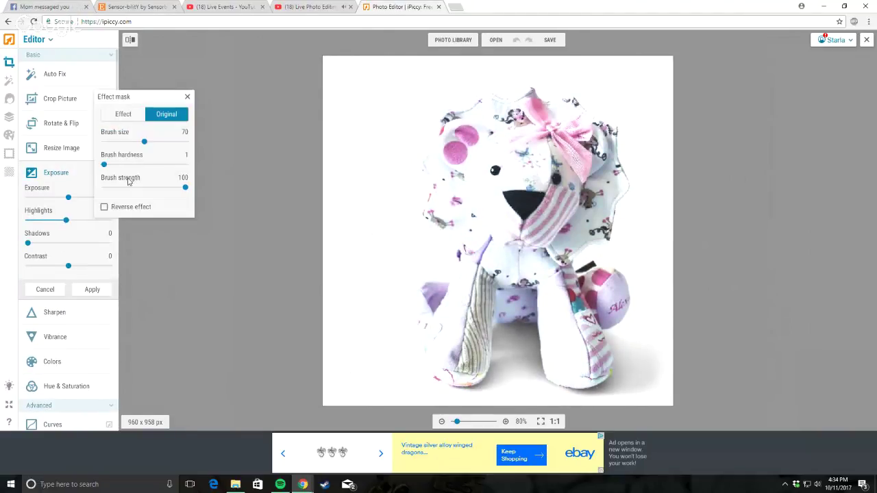
{"action": "left_click", "coordinate": [103, 206]}
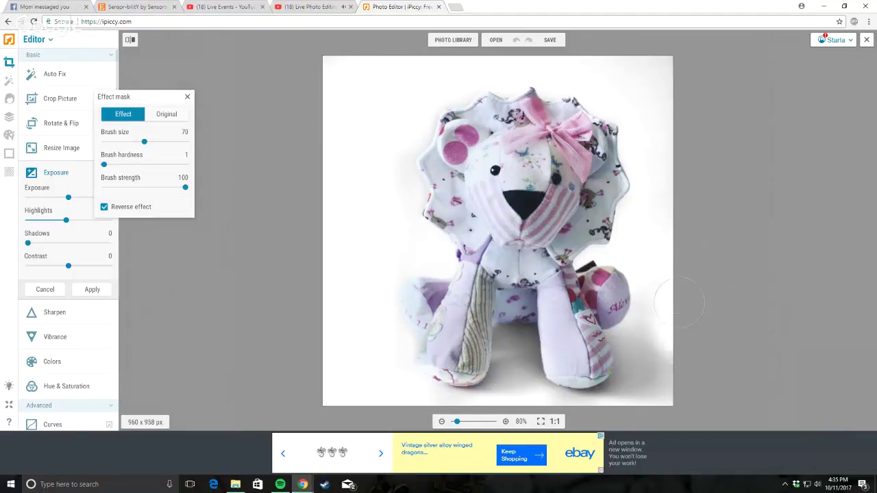
Step: Paint the brightened highlights over the gray background beside and below the lion's feet, and apply the Exposure effect
{"action": "mouse_move", "coordinate": [669, 333]}
{"action": "left_mouse_down"}
{"action": "mouse_move", "coordinate": [643, 343]}
{"action": "mouse_move", "coordinate": [641, 402]}
{"action": "mouse_move", "coordinate": [674, 378]}
{"action": "mouse_move", "coordinate": [647, 391]}
{"action": "mouse_move", "coordinate": [642, 357]}
{"action": "mouse_move", "coordinate": [637, 386]}
{"action": "mouse_move", "coordinate": [610, 405]}
{"action": "mouse_move", "coordinate": [650, 352]}
{"action": "left_mouse_up"}
{"action": "mouse_move", "coordinate": [677, 397]}
{"action": "left_mouse_down"}
{"action": "mouse_move", "coordinate": [528, 415]}
{"action": "mouse_move", "coordinate": [504, 387]}
{"action": "mouse_move", "coordinate": [553, 403]}
{"action": "mouse_move", "coordinate": [541, 418]}
{"action": "left_mouse_up"}
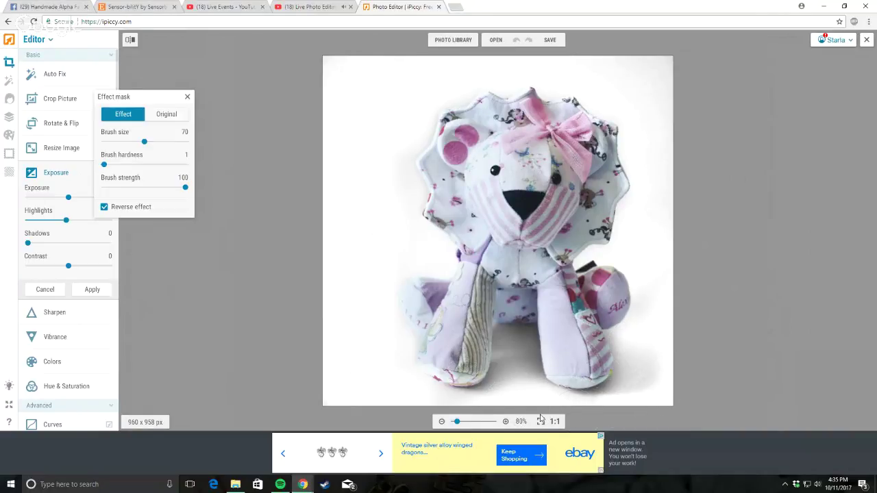
{"action": "left_click", "coordinate": [91, 290]}
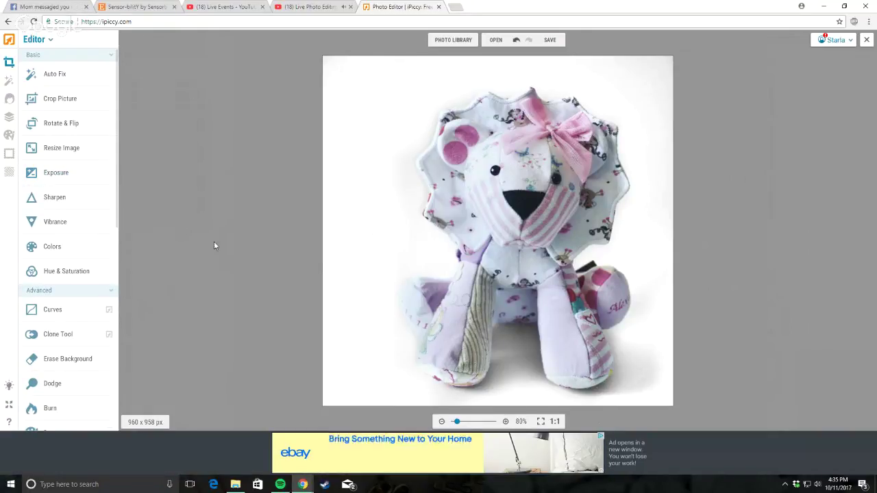
Step: Raise the Hue & Saturation saturation to 25 and reverse its effect mask, with the mask brush size at 20
{"action": "left_click", "coordinate": [77, 272]}
{"action": "left_click_drag", "start_coordinate": [68, 320], "coordinate": [79, 321]}
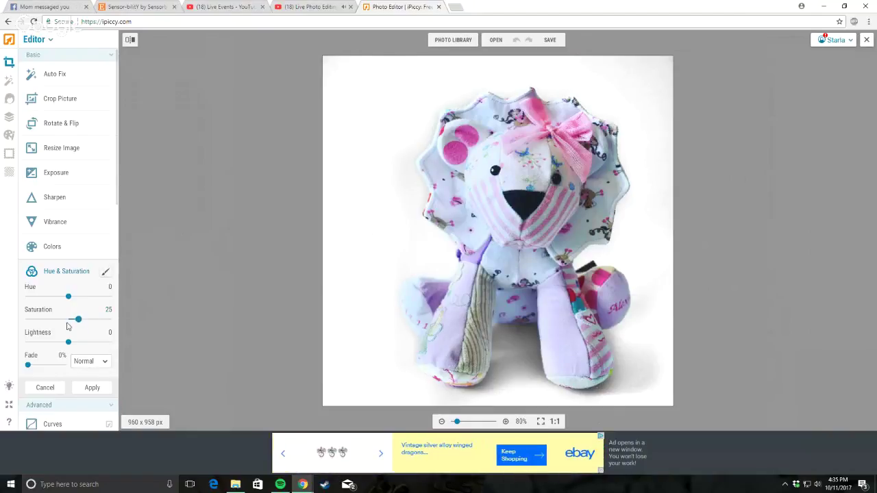
{"action": "left_click", "coordinate": [105, 272]}
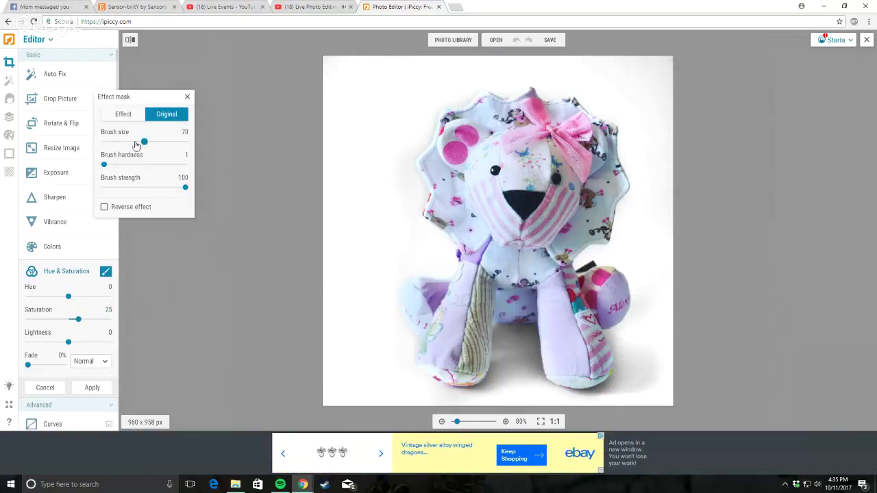
{"action": "left_click_drag", "start_coordinate": [144, 141], "coordinate": [114, 141]}
{"action": "left_click", "coordinate": [104, 207]}
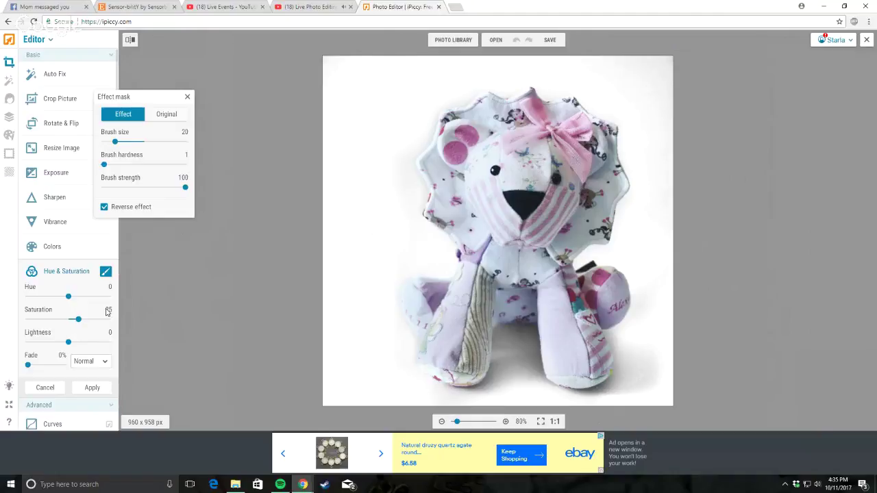
Step: Paint the boosted saturation over the two pink dots in the lion's ear and the pink hair bow
{"action": "scroll", "coordinate": [386, 199], "scroll_direction": "up", "scroll_amount": 5}
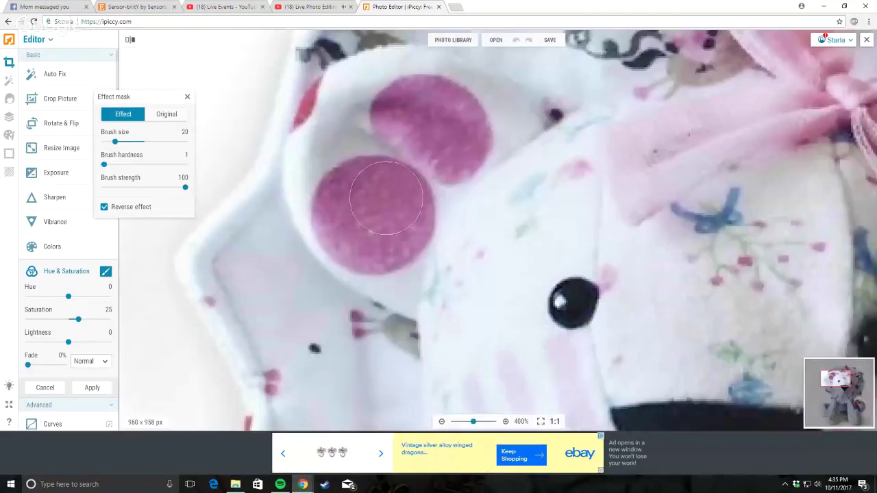
{"action": "left_click_drag", "start_coordinate": [386, 198], "coordinate": [374, 205]}
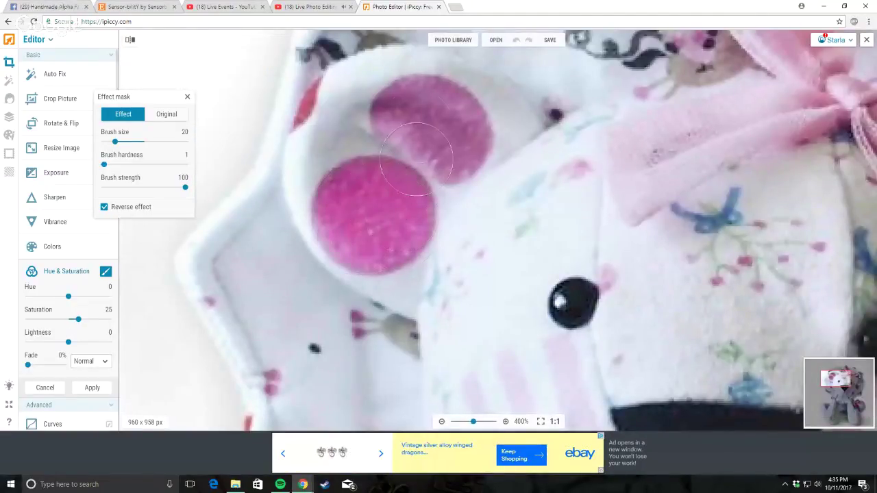
{"action": "mouse_move", "coordinate": [416, 158]}
{"action": "left_mouse_down"}
{"action": "mouse_move", "coordinate": [406, 113]}
{"action": "mouse_move", "coordinate": [433, 113]}
{"action": "mouse_move", "coordinate": [456, 144]}
{"action": "left_mouse_up"}
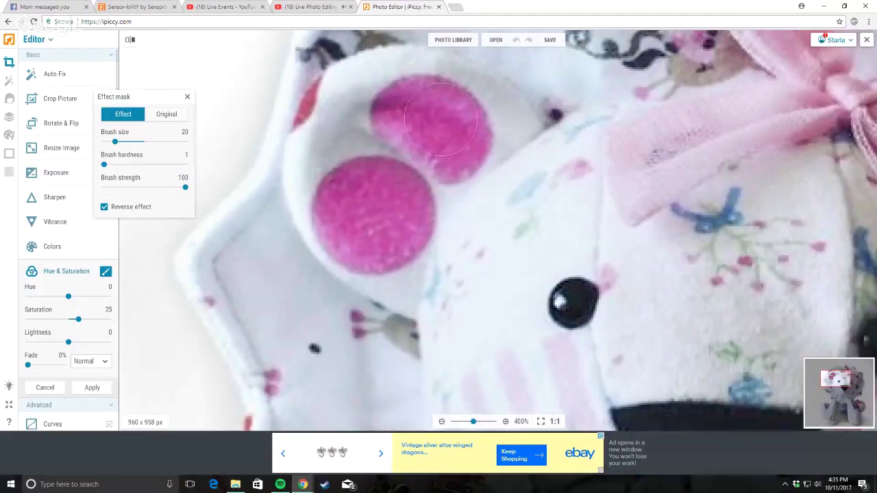
{"action": "scroll", "coordinate": [439, 102], "scroll_direction": "down", "scroll_amount": 3}
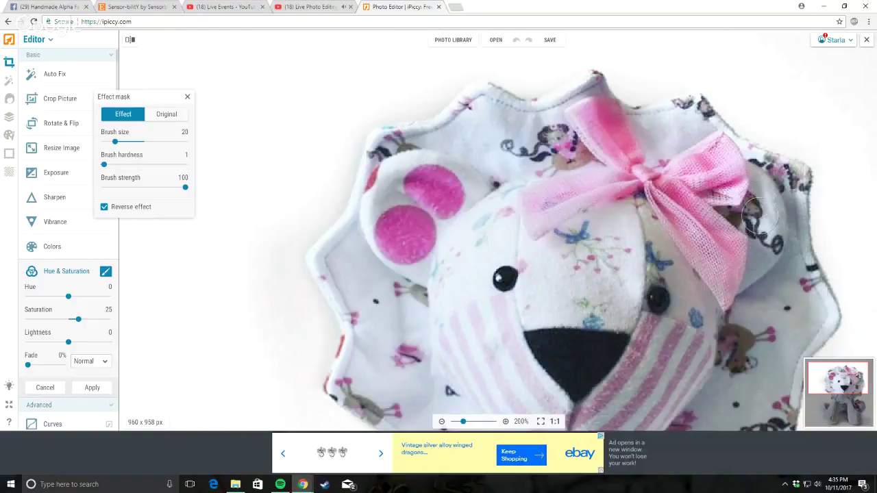
{"action": "scroll", "coordinate": [731, 343], "scroll_direction": "down", "scroll_amount": 4}
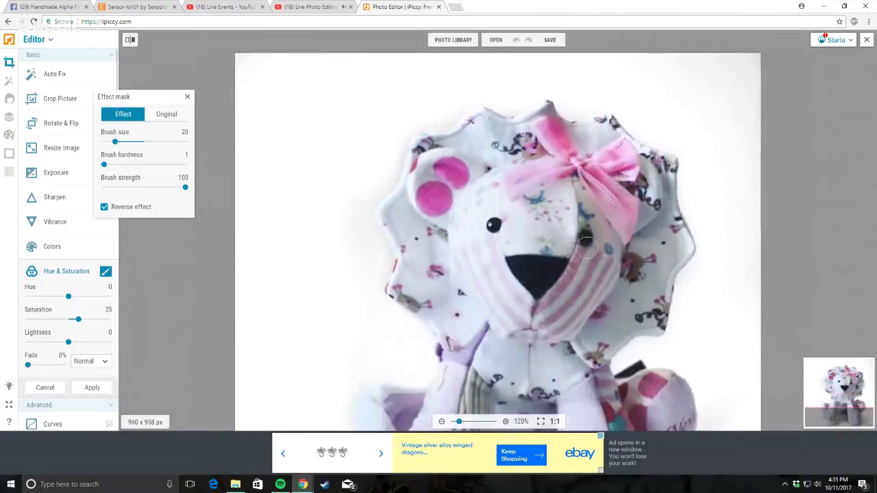
Step: Paint the boosted saturation over the cheek stripes, foot dots and legs, and apply the Hue & Saturation effect
{"action": "scroll", "coordinate": [512, 269], "scroll_direction": "up", "scroll_amount": 4}
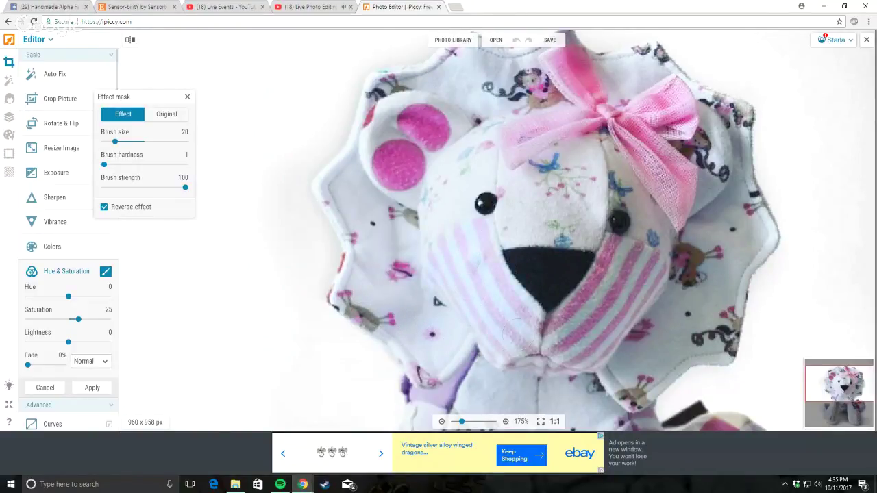
{"action": "scroll", "coordinate": [556, 328], "scroll_direction": "down", "scroll_amount": 5}
{"action": "scroll", "coordinate": [666, 356], "scroll_direction": "up", "scroll_amount": 4}
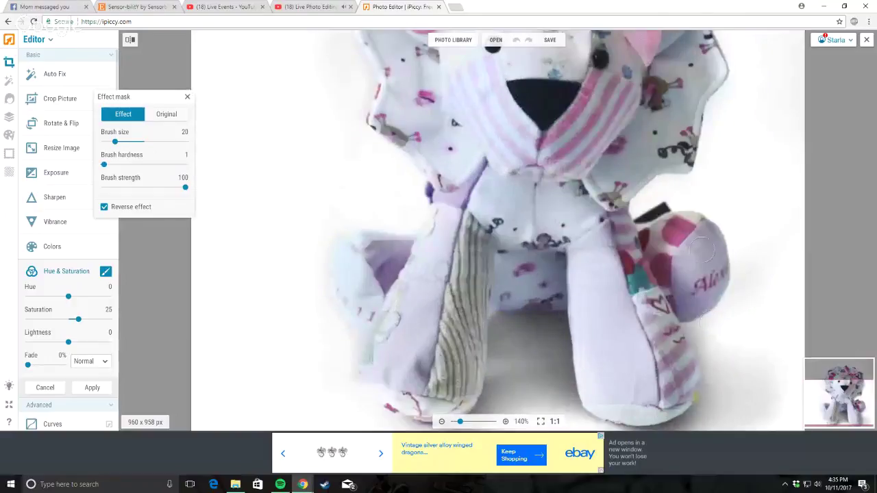
{"action": "left_click_drag", "start_coordinate": [665, 237], "coordinate": [674, 225]}
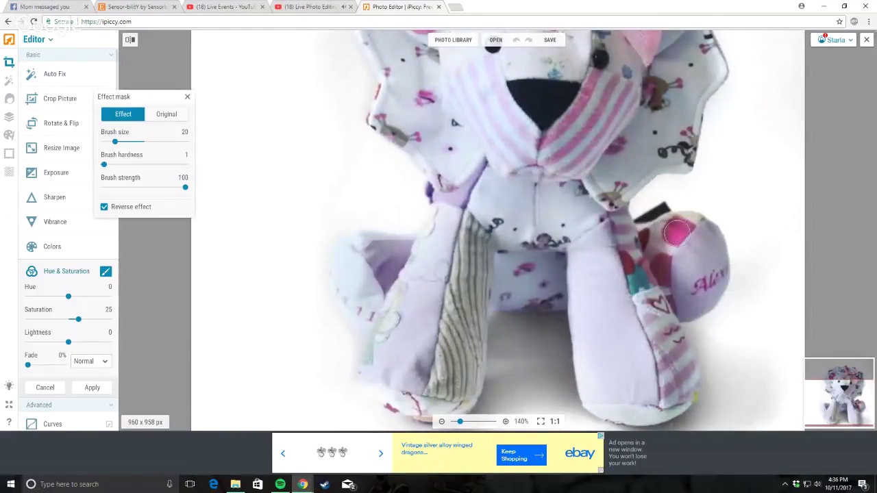
{"action": "mouse_move", "coordinate": [662, 274]}
{"action": "left_mouse_down"}
{"action": "mouse_move", "coordinate": [645, 241]}
{"action": "mouse_move", "coordinate": [633, 247]}
{"action": "mouse_move", "coordinate": [624, 230]}
{"action": "mouse_move", "coordinate": [638, 279]}
{"action": "left_mouse_up"}
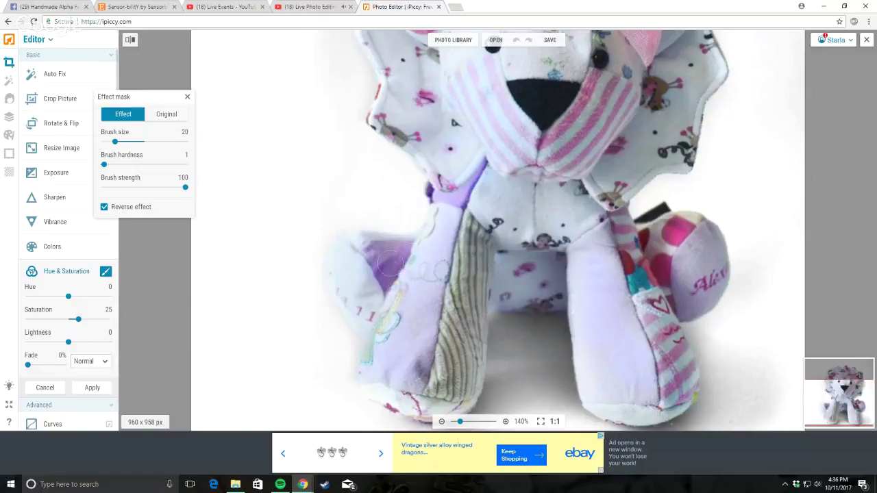
{"action": "scroll", "coordinate": [511, 255], "scroll_direction": "down", "scroll_amount": 3}
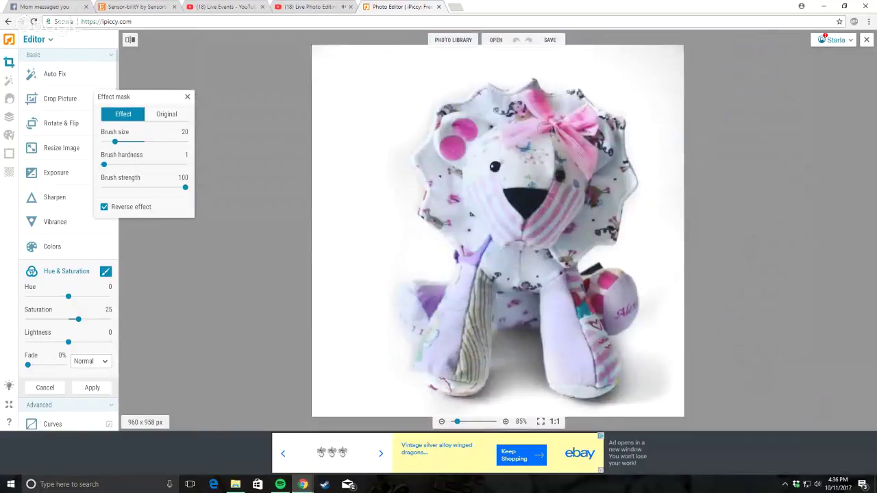
{"action": "scroll", "coordinate": [538, 270], "scroll_direction": "up", "scroll_amount": 4}
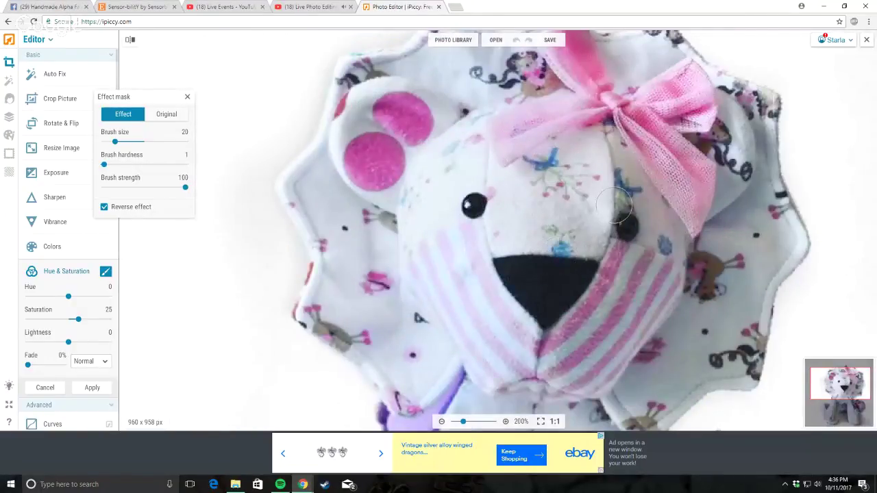
{"action": "scroll", "coordinate": [692, 219], "scroll_direction": "down", "scroll_amount": 1}
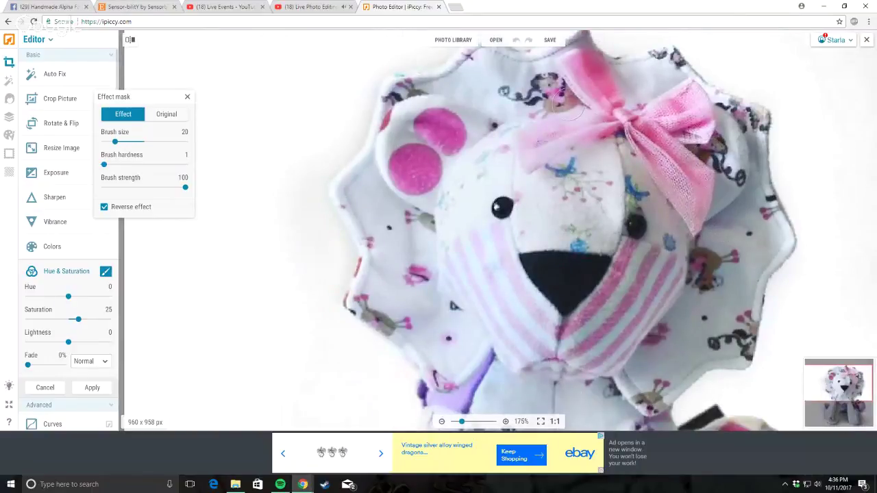
{"action": "scroll", "coordinate": [472, 109], "scroll_direction": "down", "scroll_amount": 5}
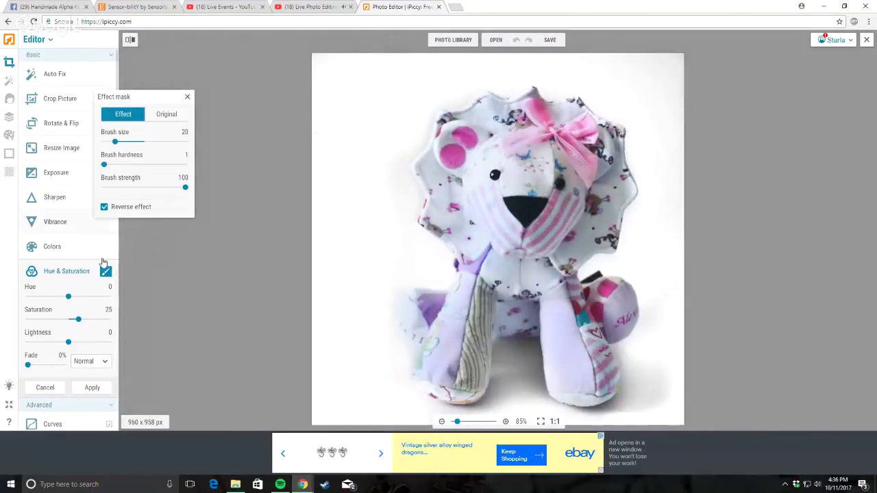
{"action": "left_click", "coordinate": [92, 387]}
{"action": "scroll", "coordinate": [363, 375], "scroll_direction": "down", "scroll_amount": 1}
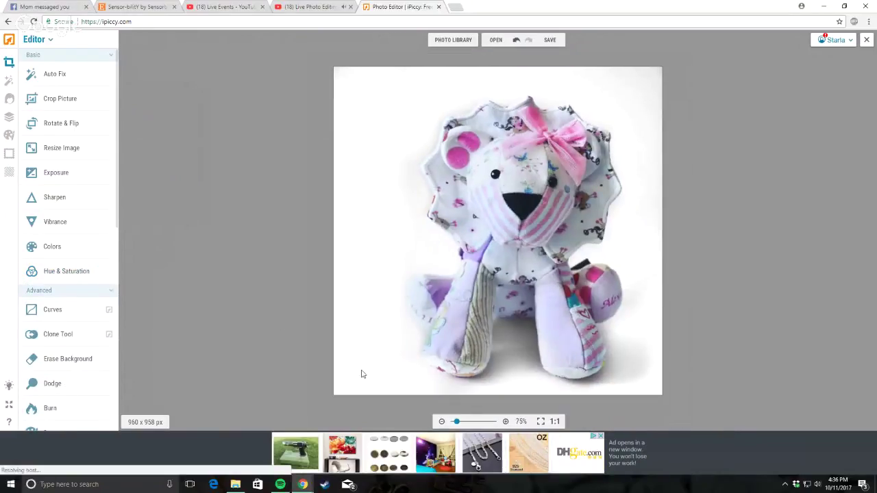
{"action": "scroll", "coordinate": [529, 198], "scroll_direction": "up", "scroll_amount": 4}
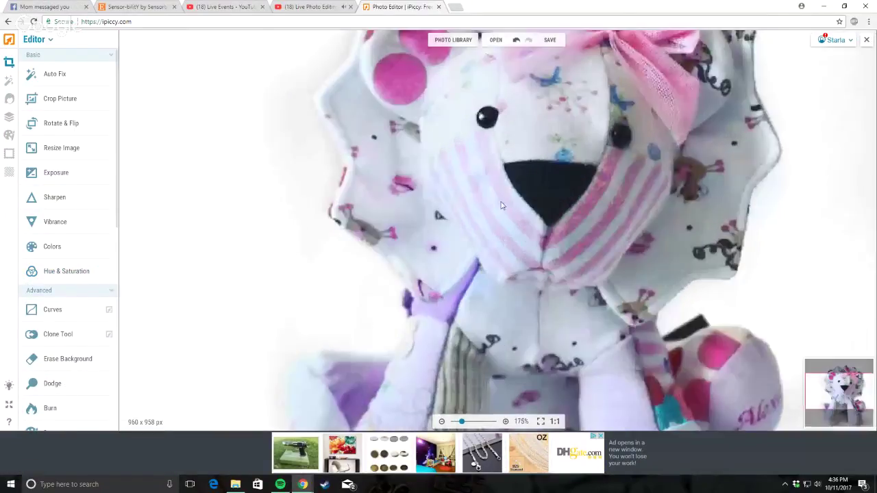
{"action": "scroll", "coordinate": [401, 256], "scroll_direction": "down", "scroll_amount": 2}
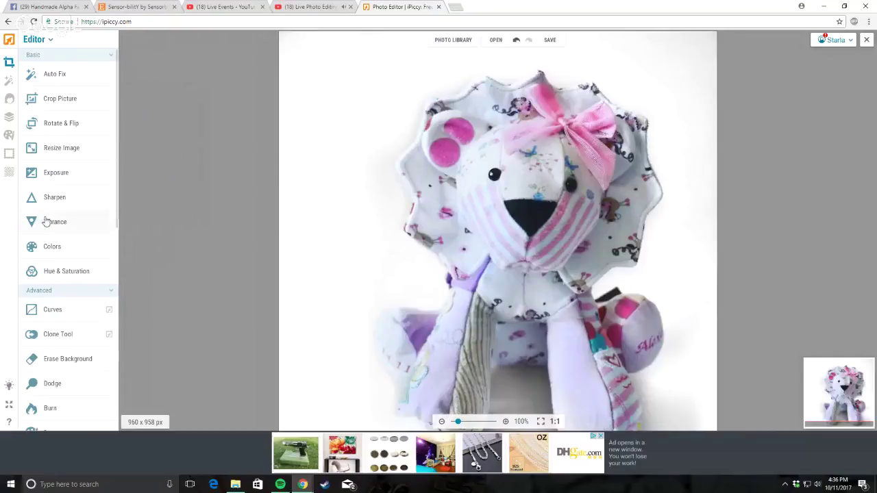
{"action": "left_click", "coordinate": [59, 272]}
{"action": "left_click_drag", "start_coordinate": [68, 320], "coordinate": [28, 319]}
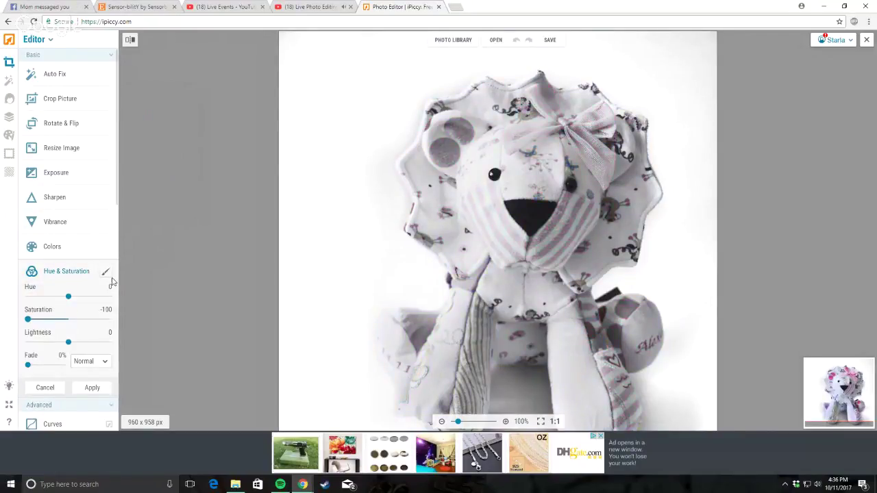
{"action": "left_click", "coordinate": [106, 271]}
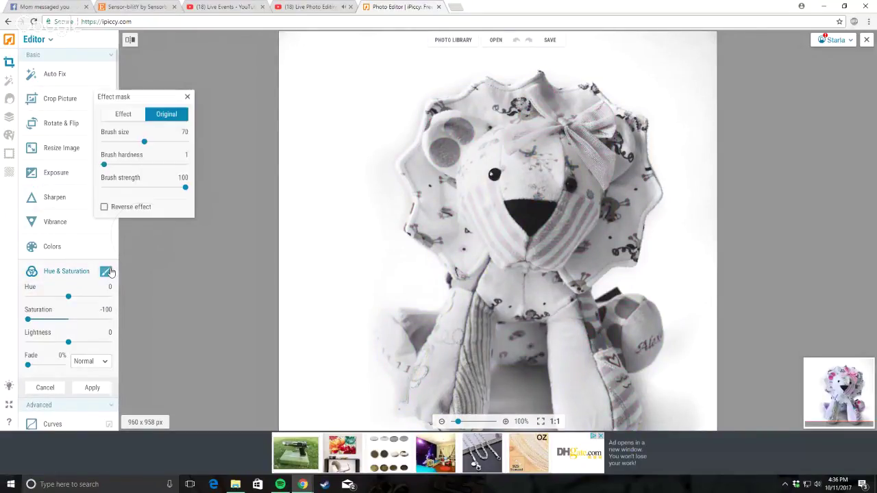
{"action": "left_click", "coordinate": [104, 206]}
{"action": "left_click_drag", "start_coordinate": [144, 141], "coordinate": [108, 141]}
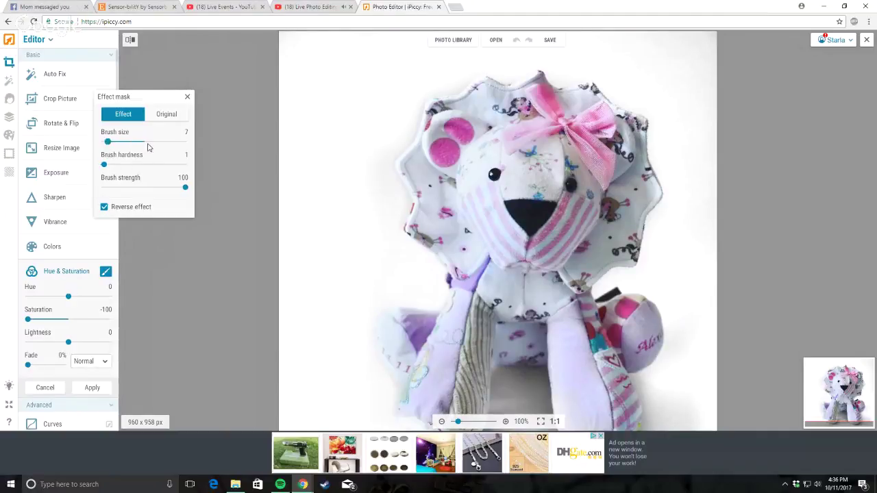
{"action": "scroll", "coordinate": [468, 155], "scroll_direction": "up", "scroll_amount": 6}
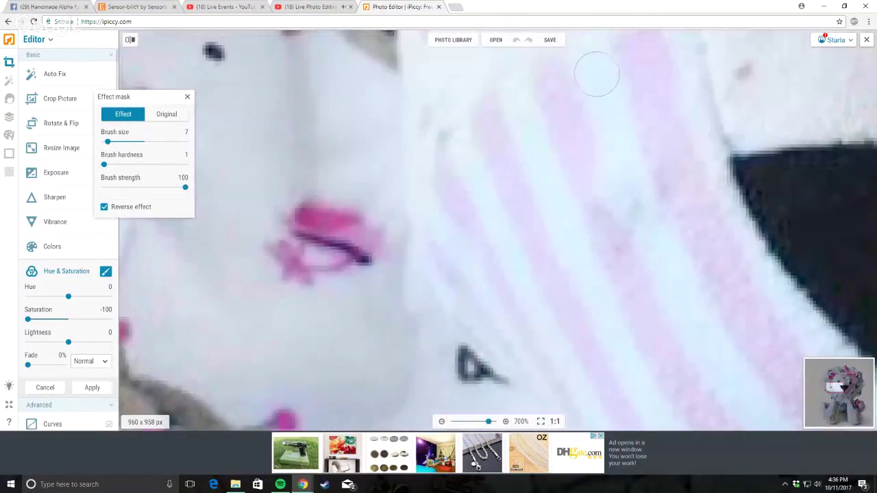
{"action": "scroll", "coordinate": [446, 333], "scroll_direction": "down", "scroll_amount": 5}
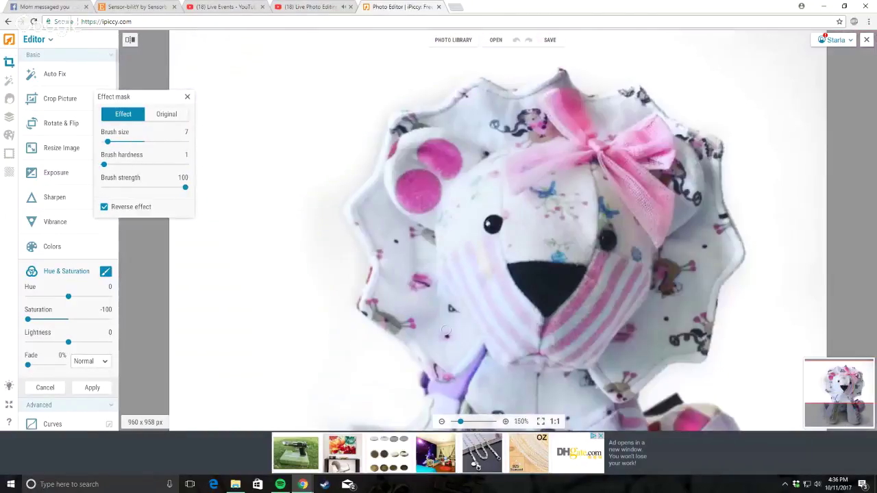
{"action": "left_click", "coordinate": [45, 388]}
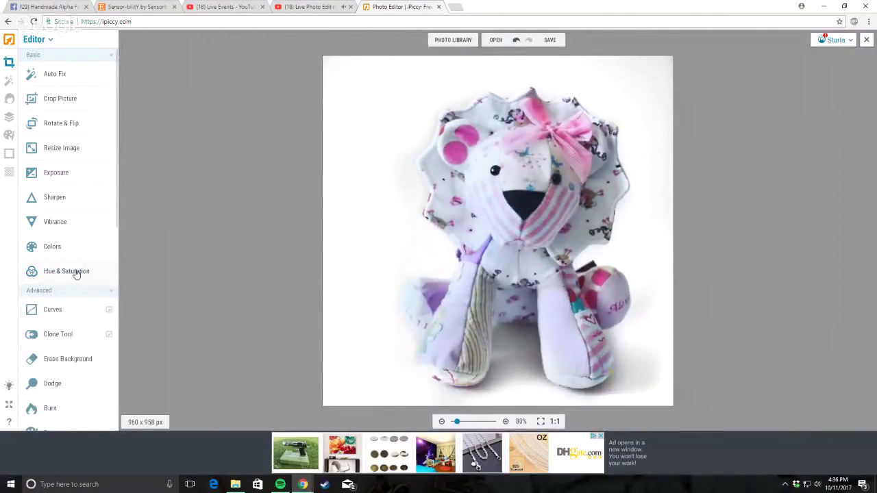
{"action": "left_click", "coordinate": [76, 272]}
{"action": "left_click", "coordinate": [44, 387]}
Step: Set the Sharpen effect to Clarity 7 with Sharpness 0 and apply it to the photo
{"action": "left_click", "coordinate": [57, 199]}
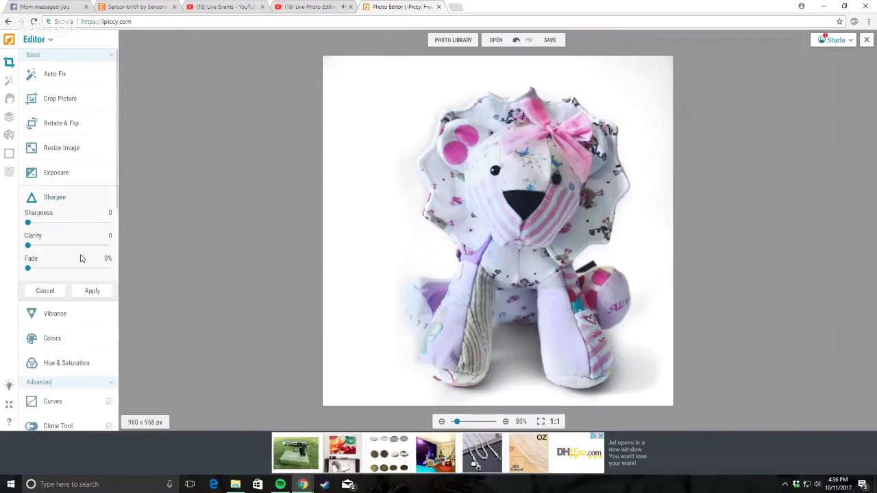
{"action": "left_click_drag", "start_coordinate": [28, 247], "coordinate": [43, 249]}
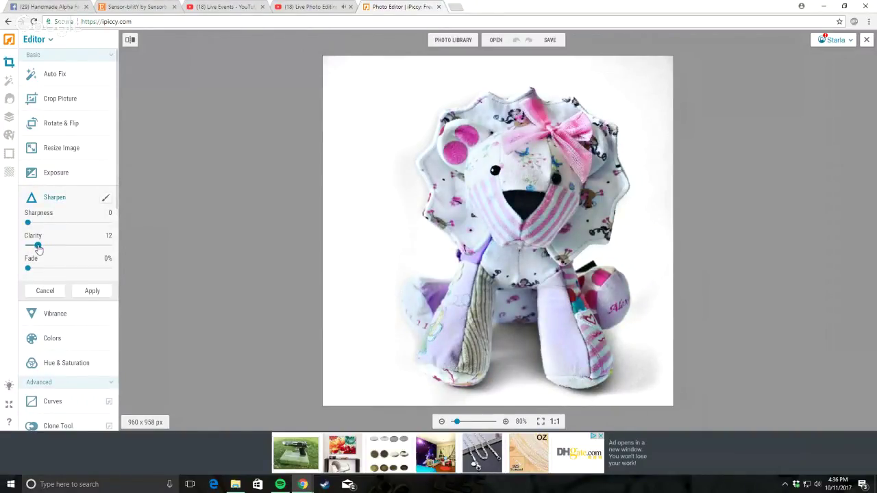
{"action": "left_click_drag", "start_coordinate": [38, 250], "coordinate": [64, 226]}
{"action": "scroll", "coordinate": [548, 201], "scroll_direction": "up", "scroll_amount": 5}
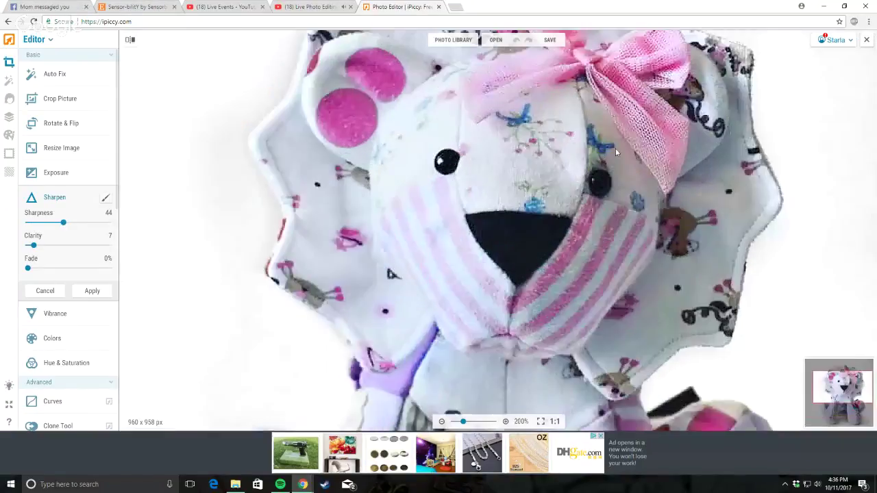
{"action": "scroll", "coordinate": [398, 220], "scroll_direction": "down", "scroll_amount": 5}
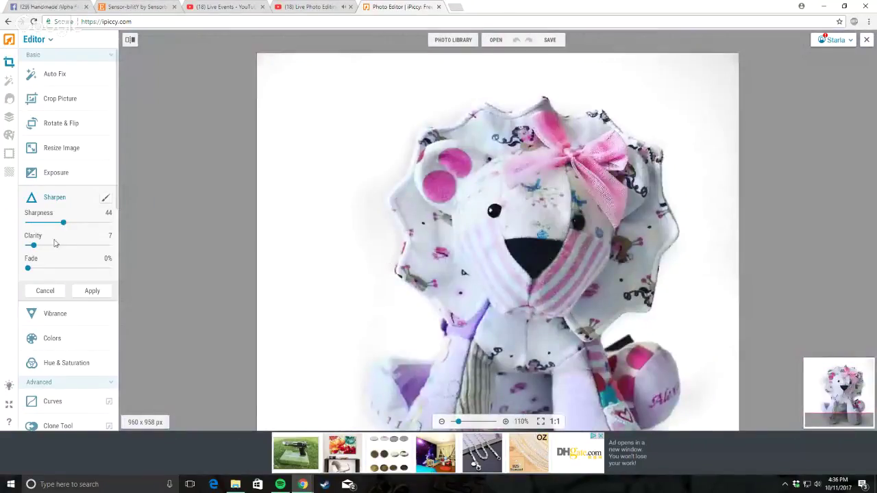
{"action": "left_click_drag", "start_coordinate": [59, 225], "coordinate": [27, 223]}
{"action": "scroll", "coordinate": [565, 264], "scroll_direction": "down", "scroll_amount": 2}
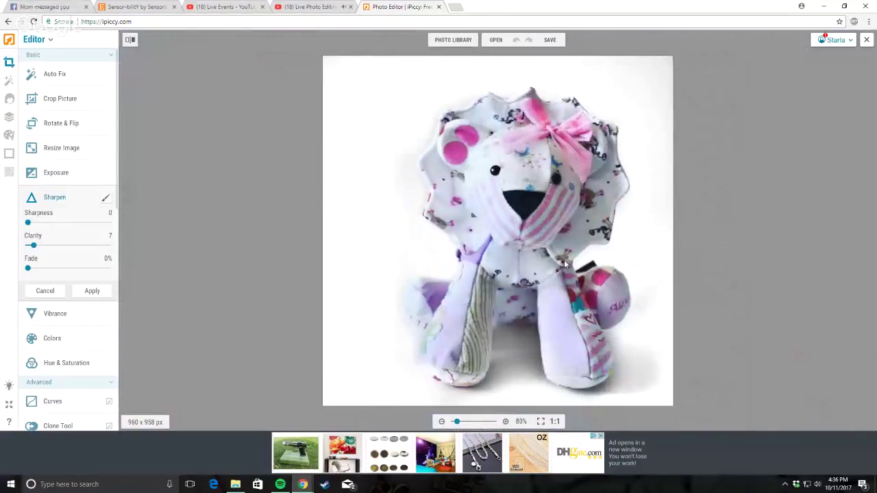
{"action": "left_click", "coordinate": [92, 291]}
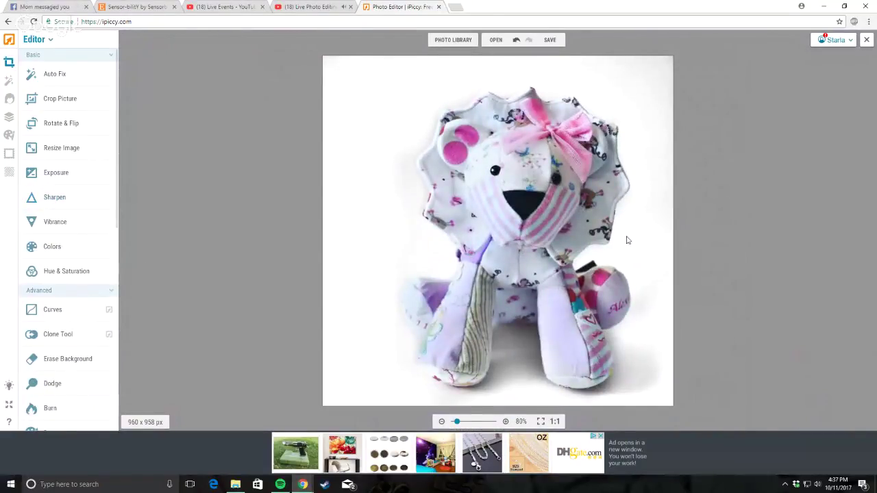
Step: Add the original lion photo from the uploaded images as a layer, resize it and place it beside the edited lion
{"action": "left_click", "coordinate": [10, 117]}
{"action": "left_click", "coordinate": [128, 39]}
{"action": "left_click", "coordinate": [49, 100]}
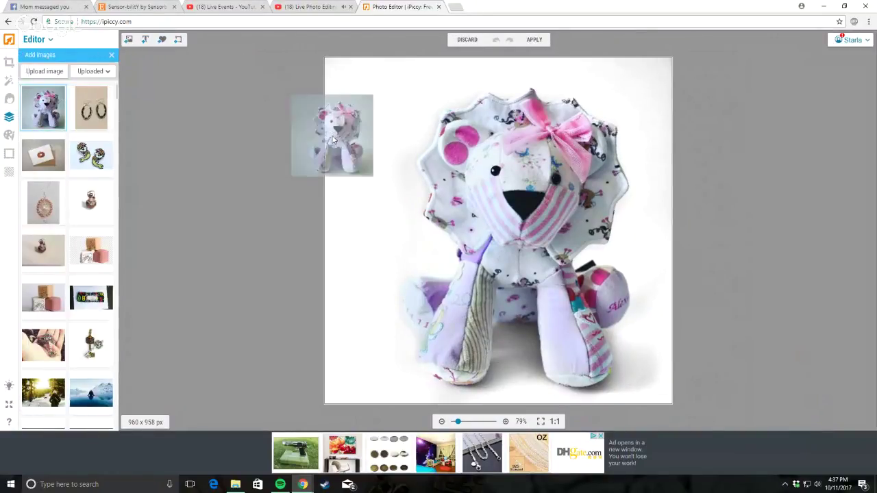
{"action": "left_click_drag", "start_coordinate": [376, 178], "coordinate": [465, 268]}
{"action": "left_click_drag", "start_coordinate": [517, 298], "coordinate": [332, 248]}
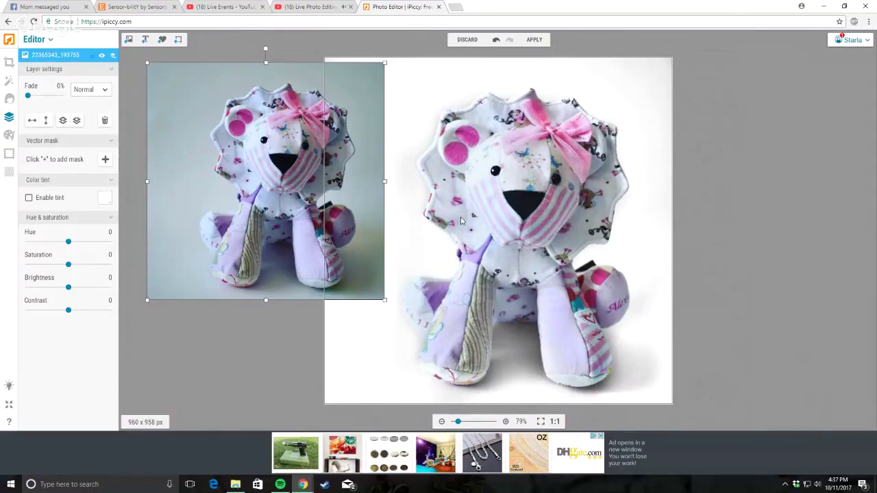
Step: Delete the original lion photo layer that sits beside the edited lion
{"action": "right_click", "coordinate": [245, 121]}
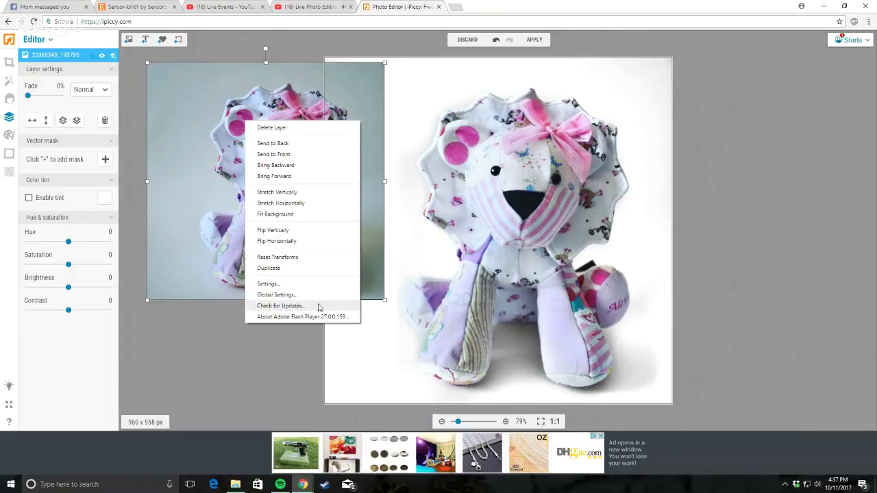
{"action": "left_click", "coordinate": [272, 127]}
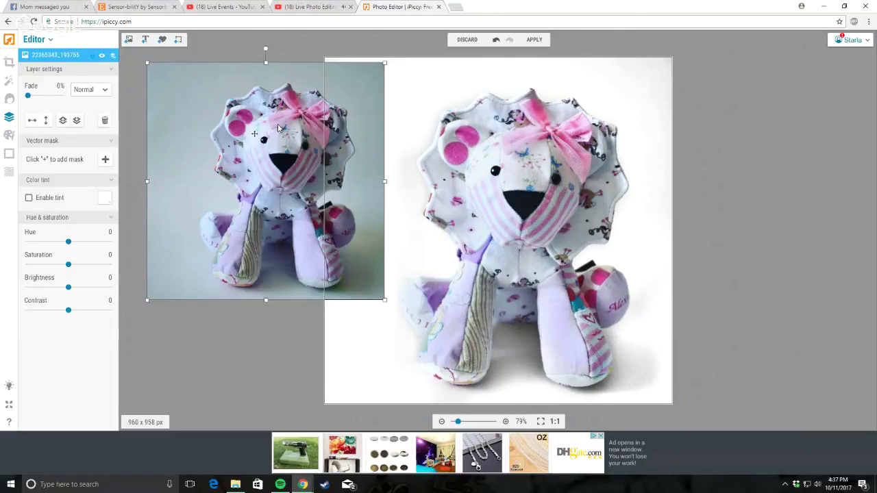
Step: Switch to the YouTube live stream page and read the viewers' recent messages in the live chat
{"action": "left_click", "coordinate": [322, 6]}
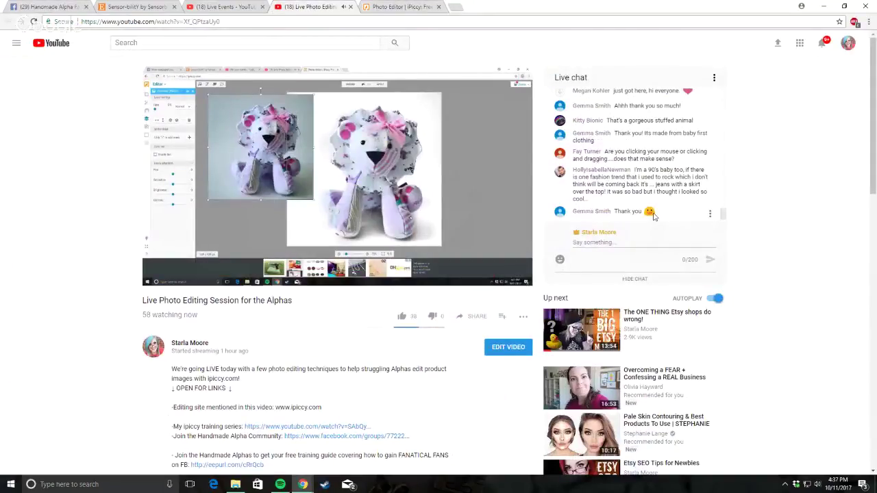
{"action": "scroll", "coordinate": [652, 165], "scroll_direction": "up", "scroll_amount": 1}
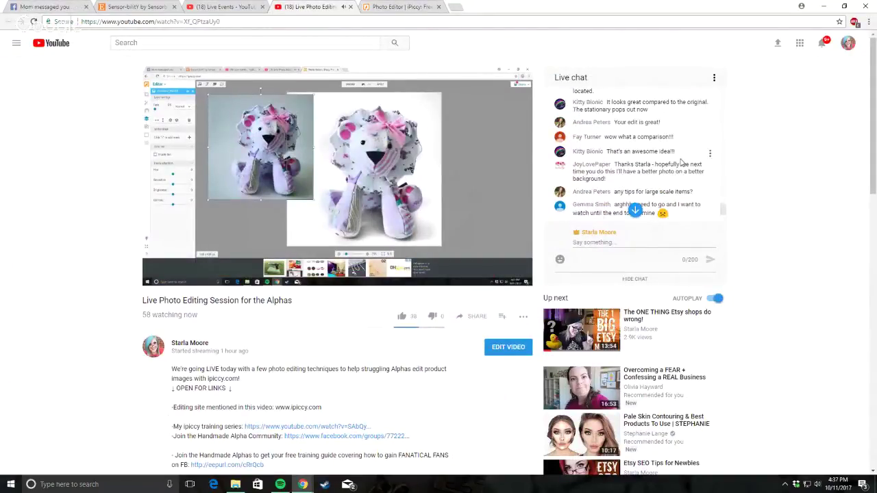
{"action": "scroll", "coordinate": [682, 162], "scroll_direction": "down", "scroll_amount": 1}
{"action": "scroll", "coordinate": [636, 130], "scroll_direction": "down", "scroll_amount": 1}
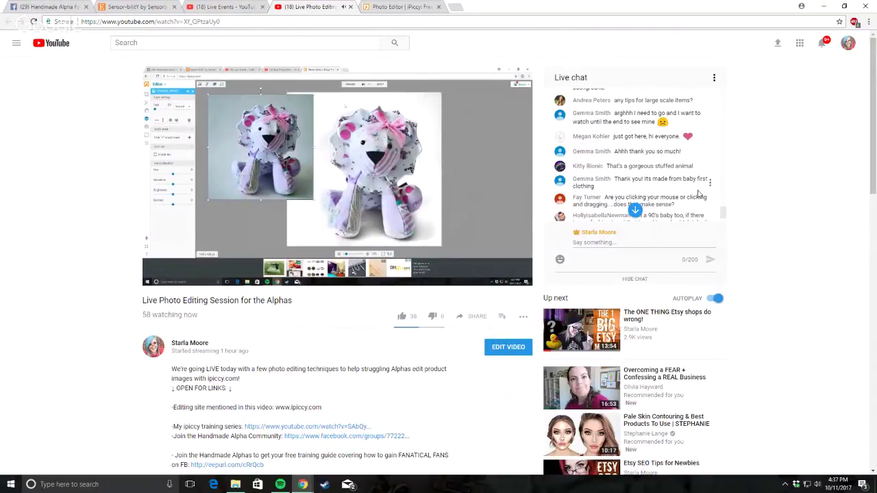
{"action": "scroll", "coordinate": [679, 190], "scroll_direction": "down", "scroll_amount": 2}
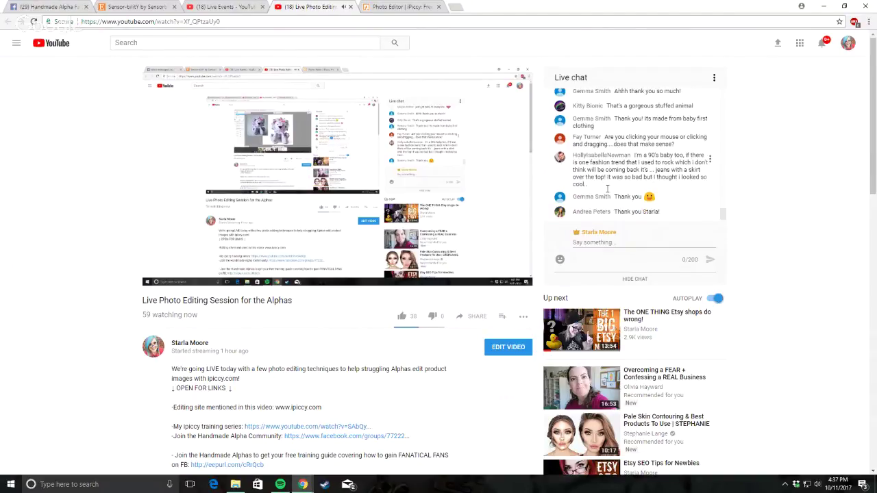
{"action": "left_click_drag", "start_coordinate": [702, 169], "coordinate": [657, 170]}
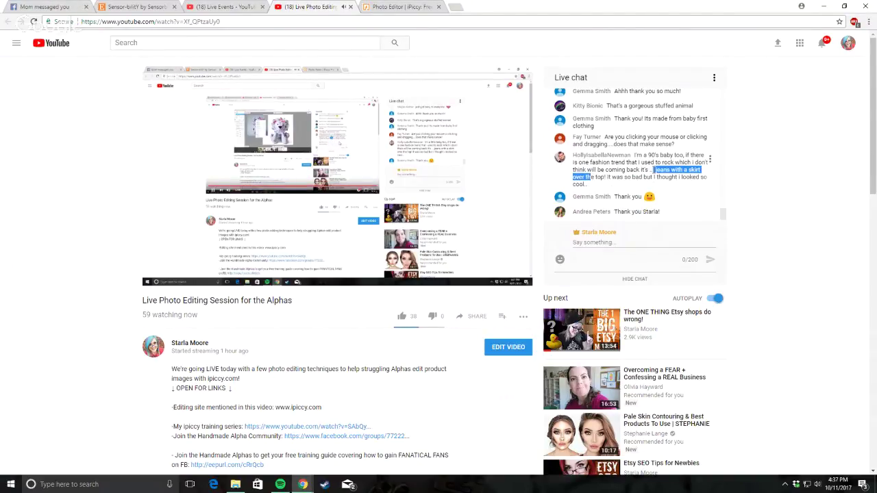
{"action": "left_click", "coordinate": [744, 172]}
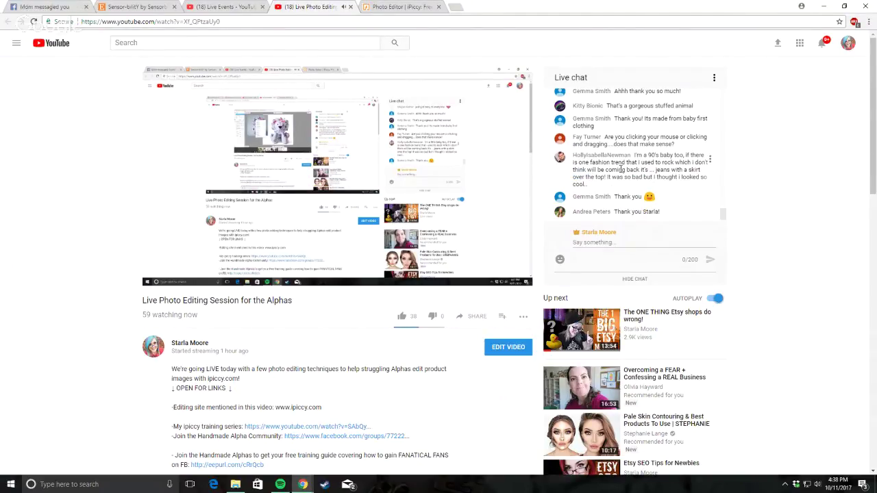
{"action": "scroll", "coordinate": [620, 163], "scroll_direction": "up", "scroll_amount": 2}
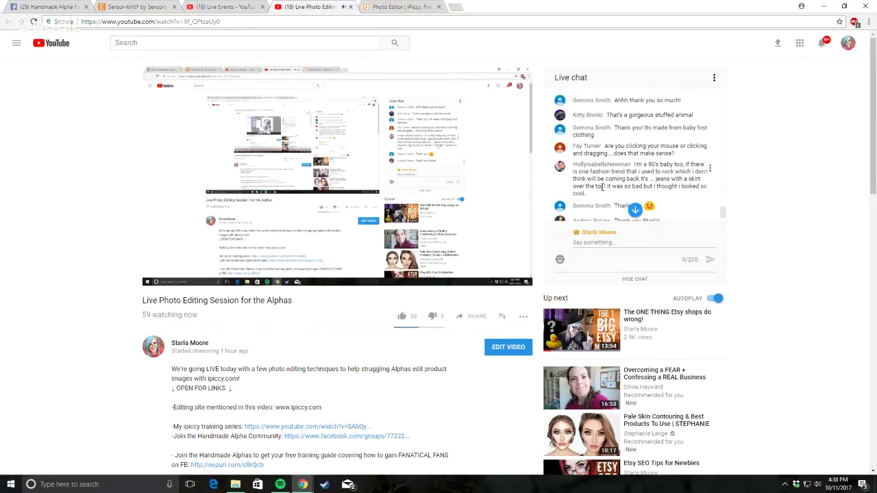
{"action": "scroll", "coordinate": [604, 188], "scroll_direction": "down", "scroll_amount": 1}
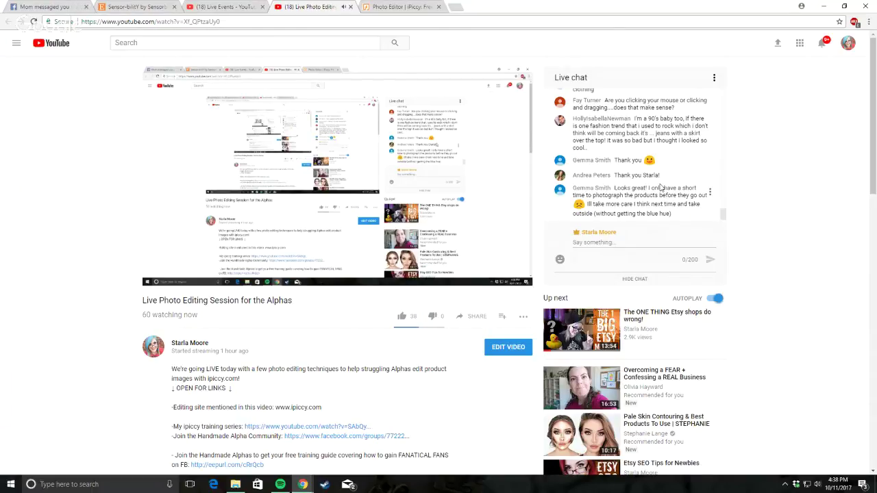
{"action": "scroll", "coordinate": [660, 187], "scroll_direction": "down", "scroll_amount": 1}
{"action": "scroll", "coordinate": [816, 215], "scroll_direction": "up", "scroll_amount": 1}
{"action": "scroll", "coordinate": [689, 185], "scroll_direction": "up", "scroll_amount": 1}
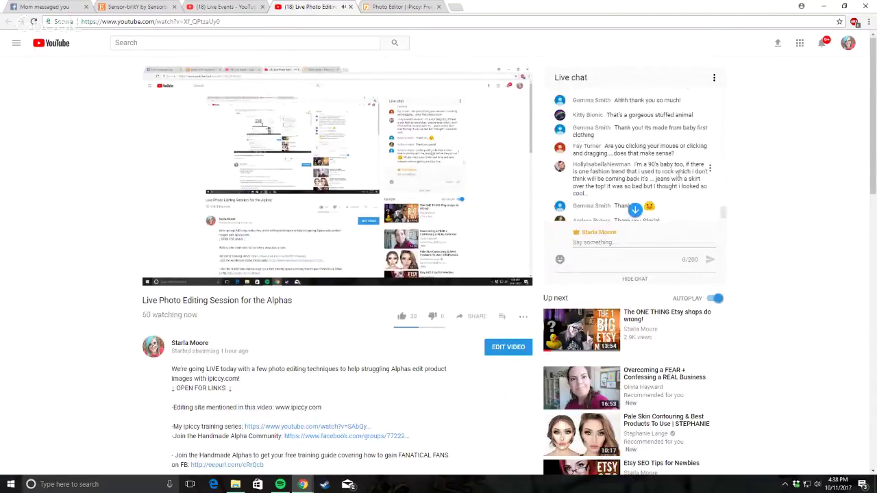
{"action": "scroll", "coordinate": [684, 180], "scroll_direction": "down", "scroll_amount": 2}
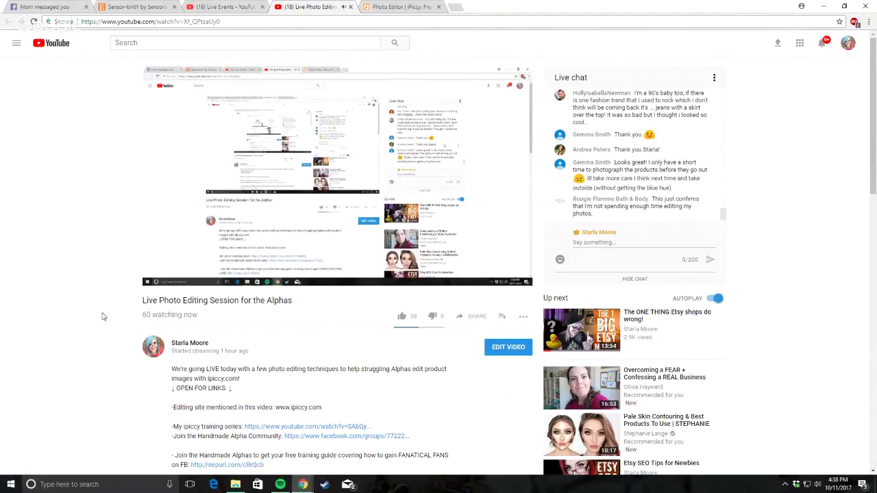
Step: Return to iPiccy and open the green bead hoop earrings photo from the photo library without saving the lion edit
{"action": "left_click", "coordinate": [401, 7]}
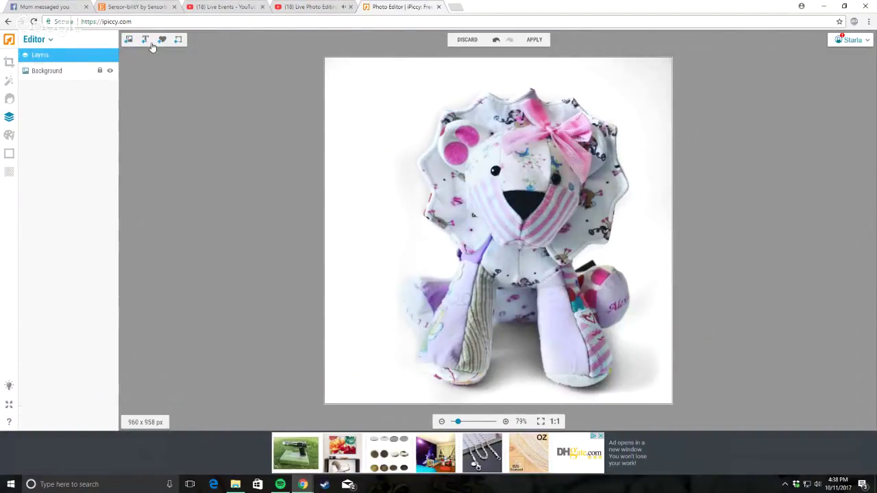
{"action": "left_click", "coordinate": [128, 40]}
{"action": "left_click", "coordinate": [10, 63]}
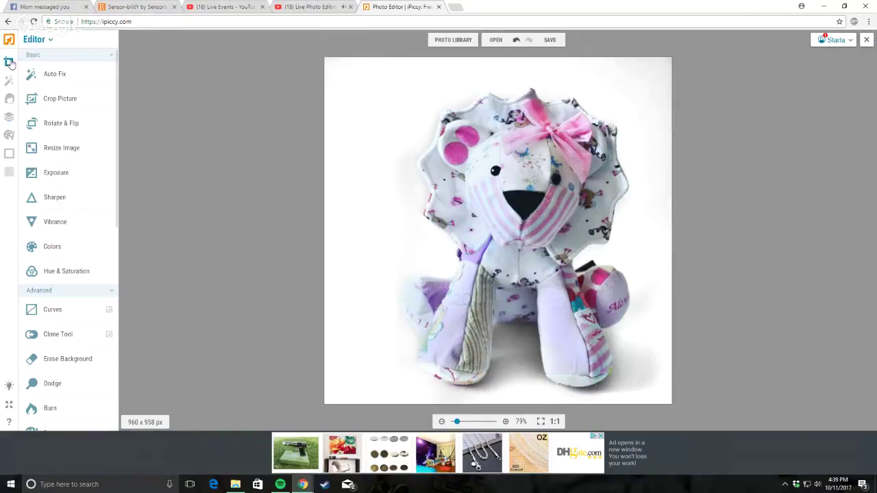
{"action": "left_click", "coordinate": [444, 43]}
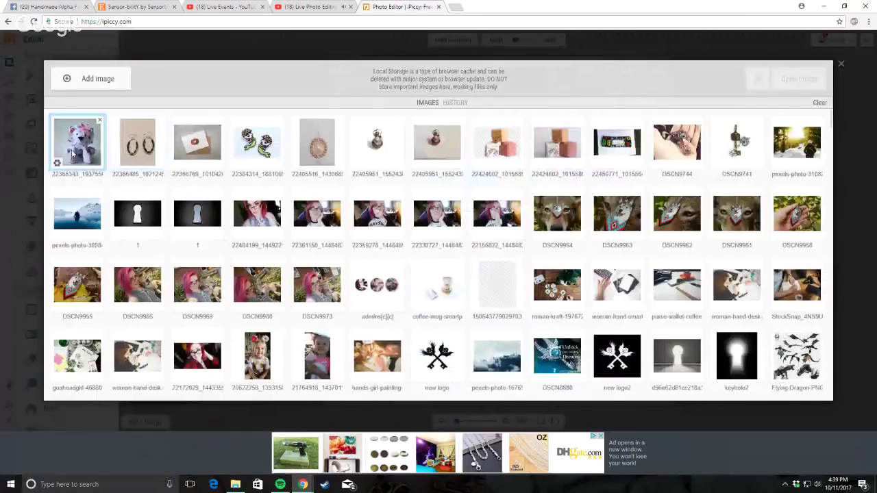
{"action": "double_click", "coordinate": [137, 142]}
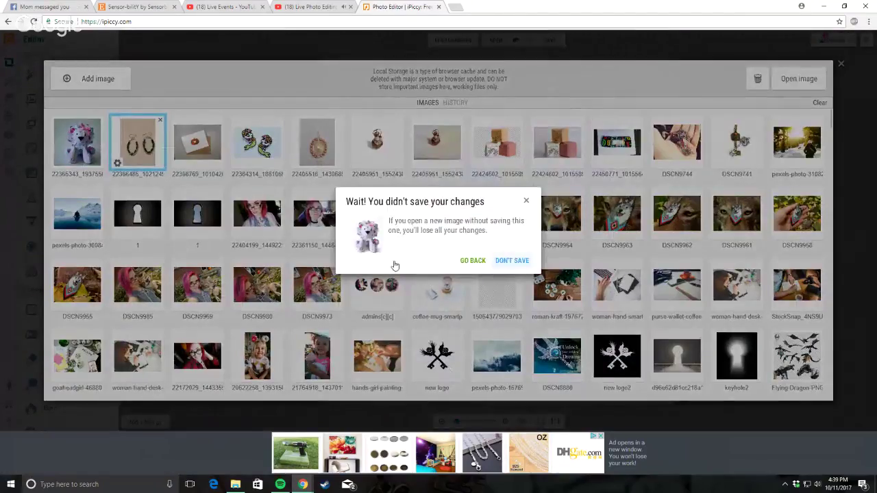
{"action": "left_click", "coordinate": [510, 261]}
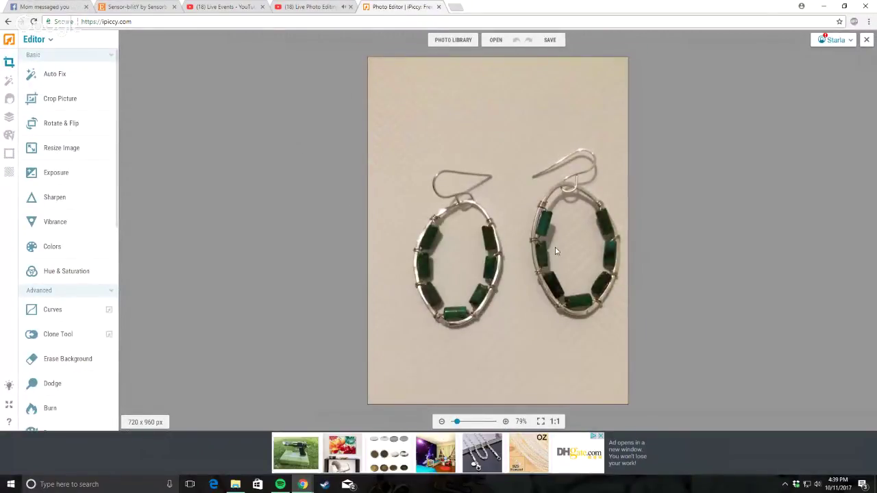
Step: Examine the earrings' green beads, silver wire and textured background up close and as a whole
{"action": "scroll", "coordinate": [555, 247], "scroll_direction": "up", "scroll_amount": 5}
{"action": "scroll", "coordinate": [546, 231], "scroll_direction": "down", "scroll_amount": 4}
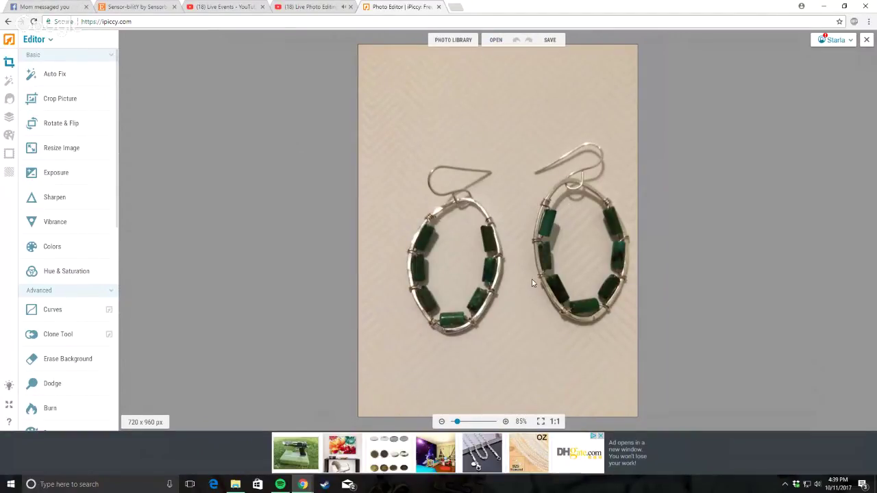
{"action": "scroll", "coordinate": [556, 382], "scroll_direction": "up", "scroll_amount": 3}
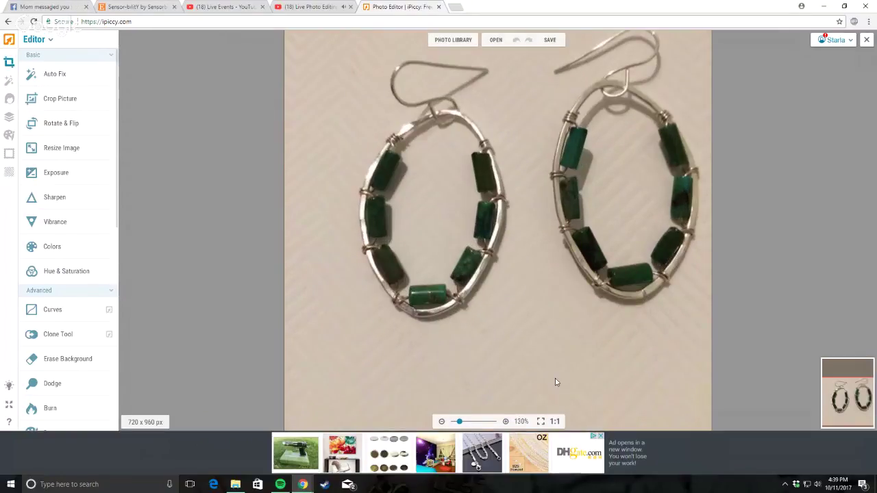
{"action": "scroll", "coordinate": [510, 309], "scroll_direction": "up", "scroll_amount": 5}
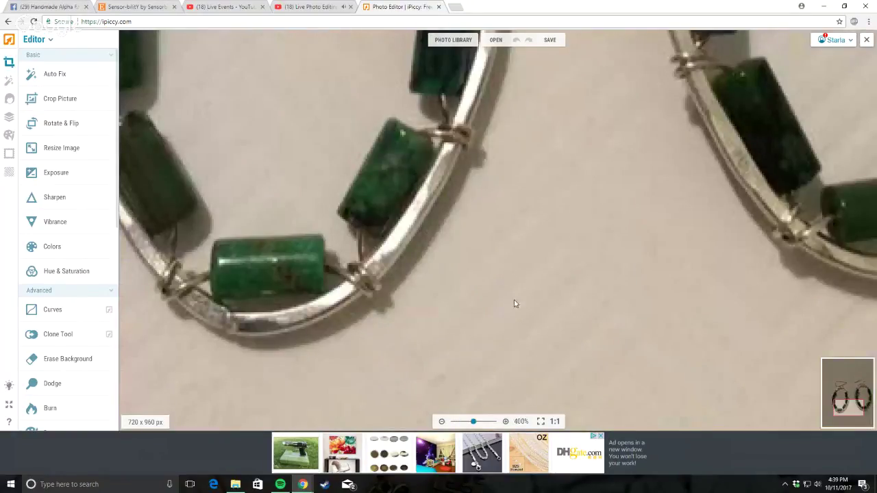
{"action": "scroll", "coordinate": [597, 290], "scroll_direction": "down", "scroll_amount": 4}
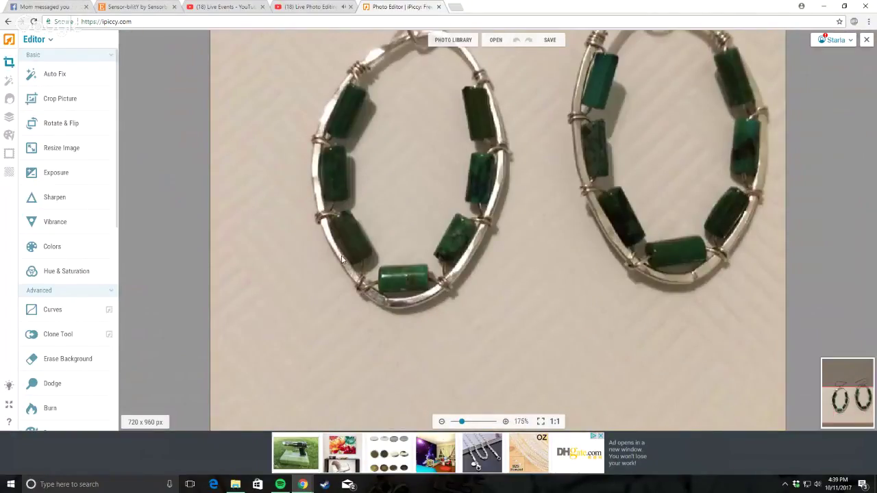
{"action": "scroll", "coordinate": [398, 240], "scroll_direction": "down", "scroll_amount": 2}
{"action": "scroll", "coordinate": [495, 242], "scroll_direction": "down", "scroll_amount": 2}
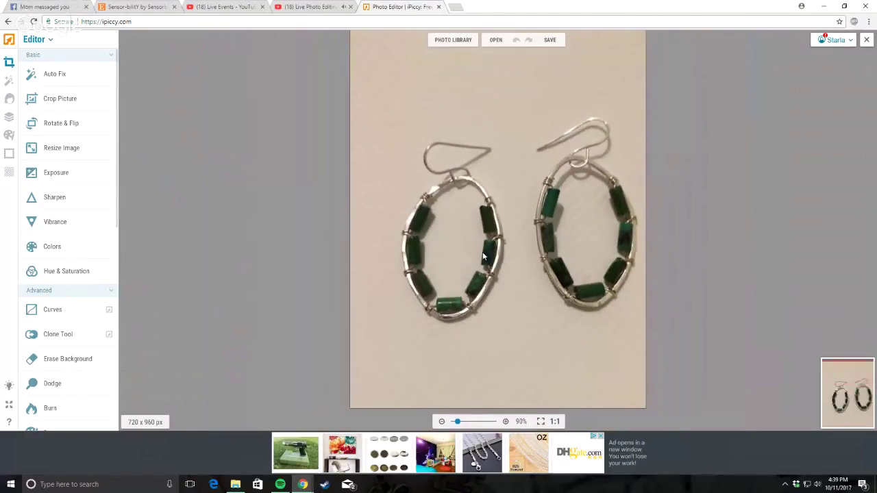
{"action": "scroll", "coordinate": [476, 225], "scroll_direction": "down", "scroll_amount": 1}
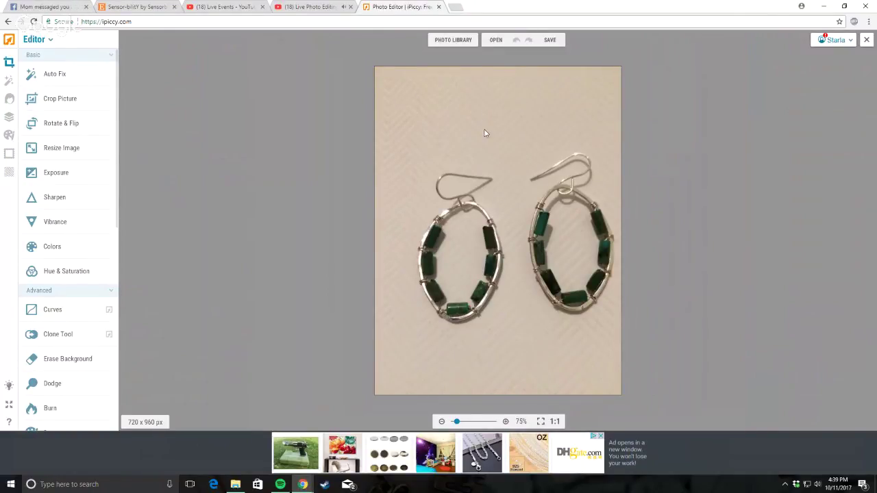
Step: Brighten the earrings photo by setting Exposure to 47 and apply it
{"action": "left_click", "coordinate": [44, 176]}
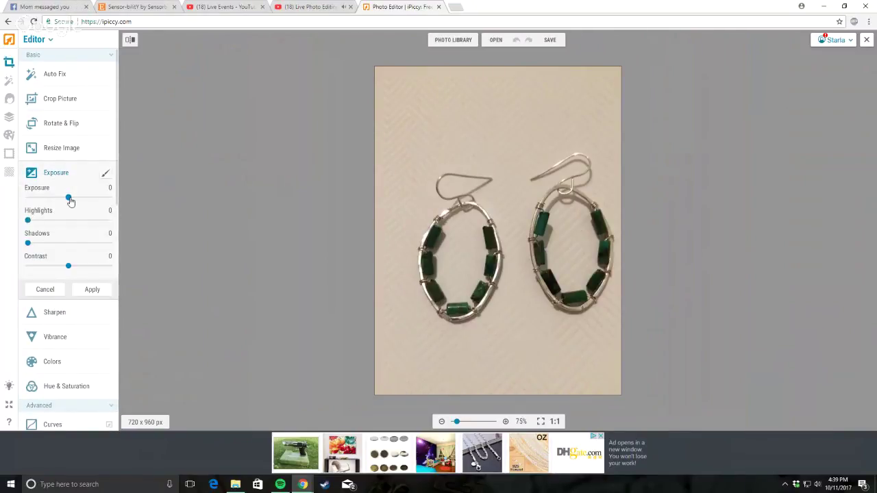
{"action": "left_click_drag", "start_coordinate": [74, 204], "coordinate": [89, 204]}
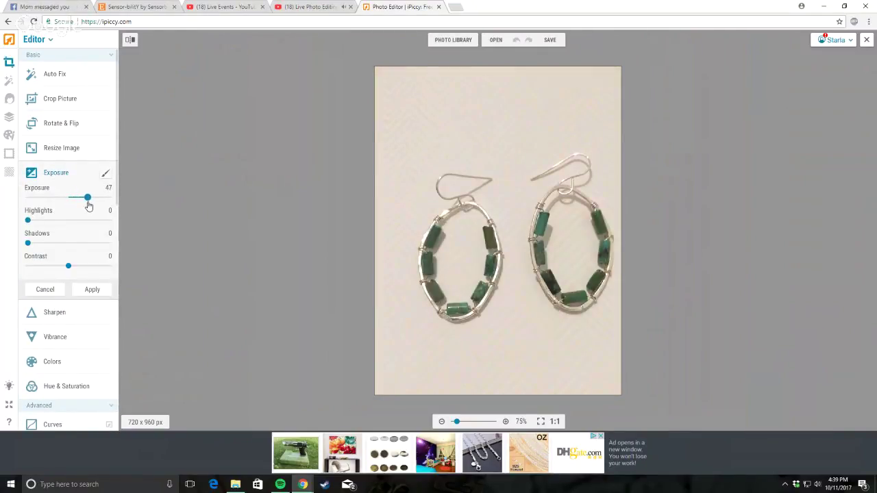
{"action": "left_click", "coordinate": [92, 290]}
Step: Set the Exposure effect's Highlights to 21 and apply it to the earrings photo
{"action": "left_click", "coordinate": [53, 172]}
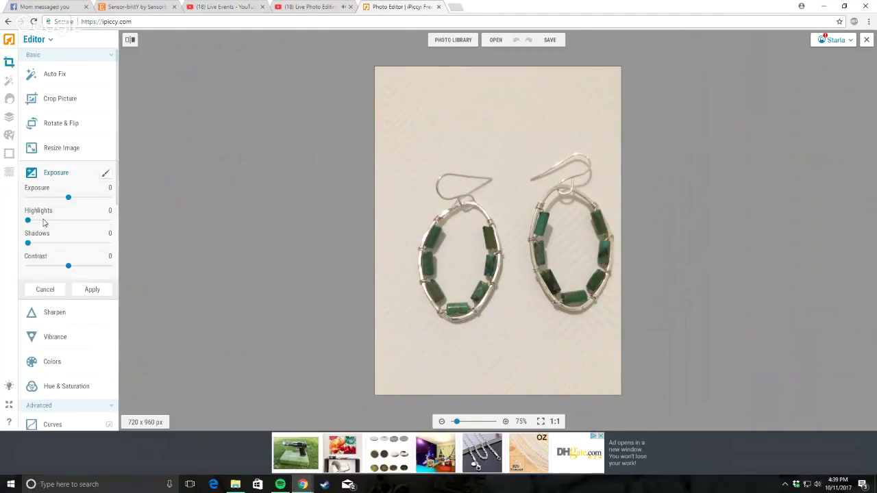
{"action": "mouse_move", "coordinate": [37, 222]}
{"action": "left_mouse_down"}
{"action": "mouse_move", "coordinate": [78, 226]}
{"action": "mouse_move", "coordinate": [51, 227]}
{"action": "left_mouse_up"}
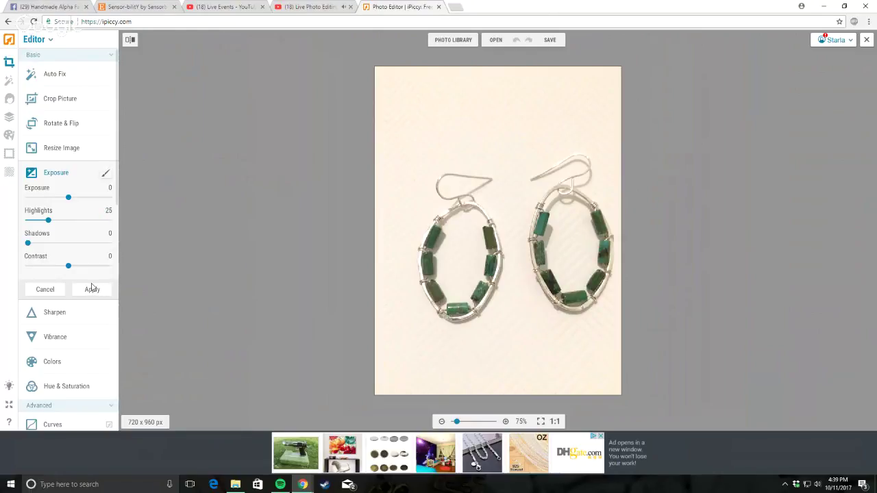
{"action": "left_click_drag", "start_coordinate": [51, 218], "coordinate": [45, 221]}
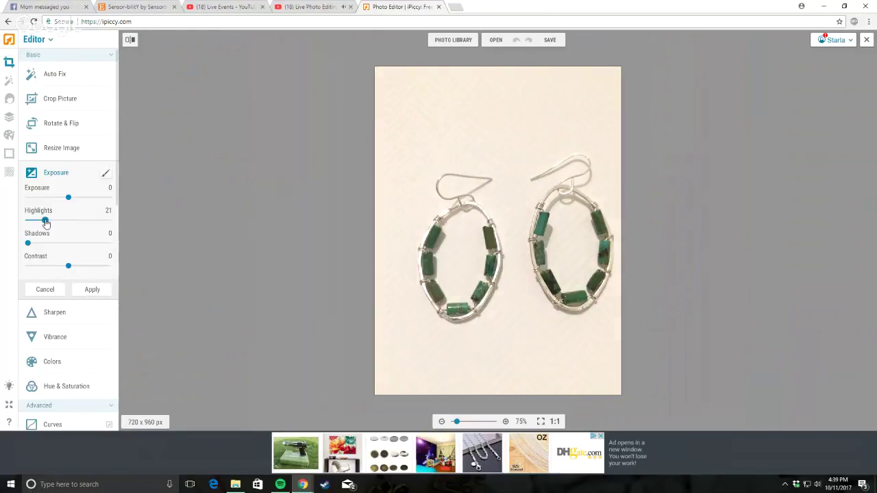
{"action": "left_click", "coordinate": [98, 295]}
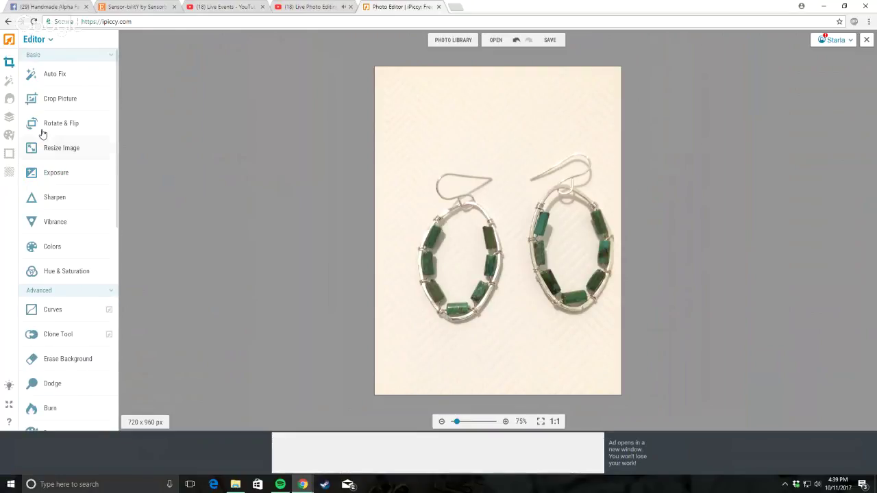
Step: Raise Highlights again until the backdrop turns white, and reverse the effect mask so it affects only painted areas
{"action": "left_click", "coordinate": [54, 178]}
{"action": "mouse_move", "coordinate": [48, 227]}
{"action": "left_mouse_down"}
{"action": "mouse_move", "coordinate": [70, 231]}
{"action": "mouse_move", "coordinate": [50, 220]}
{"action": "left_mouse_up"}
{"action": "left_click", "coordinate": [105, 172]}
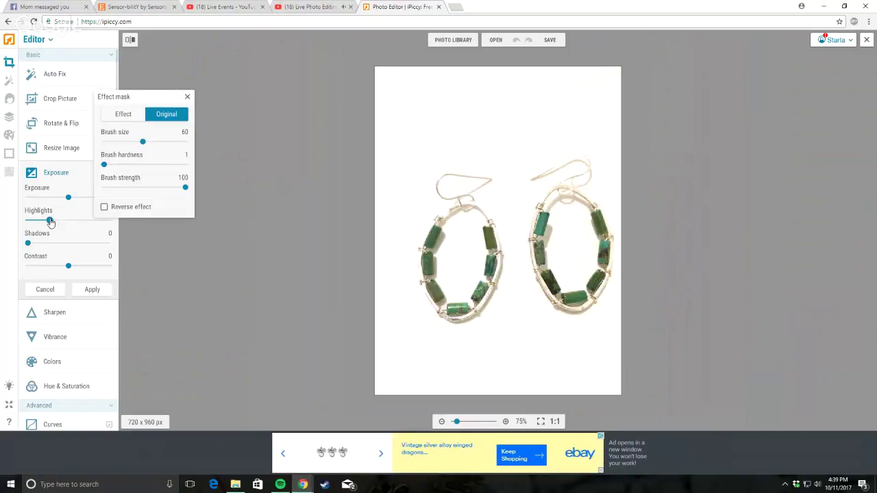
{"action": "left_click", "coordinate": [108, 207]}
Step: Paint the highlights effect over the outer background above, below and to the left of the earrings with brush size 60
{"action": "mouse_move", "coordinate": [411, 103]}
{"action": "left_mouse_down"}
{"action": "mouse_move", "coordinate": [457, 89]}
{"action": "mouse_move", "coordinate": [460, 70]}
{"action": "mouse_move", "coordinate": [449, 61]}
{"action": "mouse_move", "coordinate": [630, 84]}
{"action": "mouse_move", "coordinate": [546, 111]}
{"action": "left_mouse_up"}
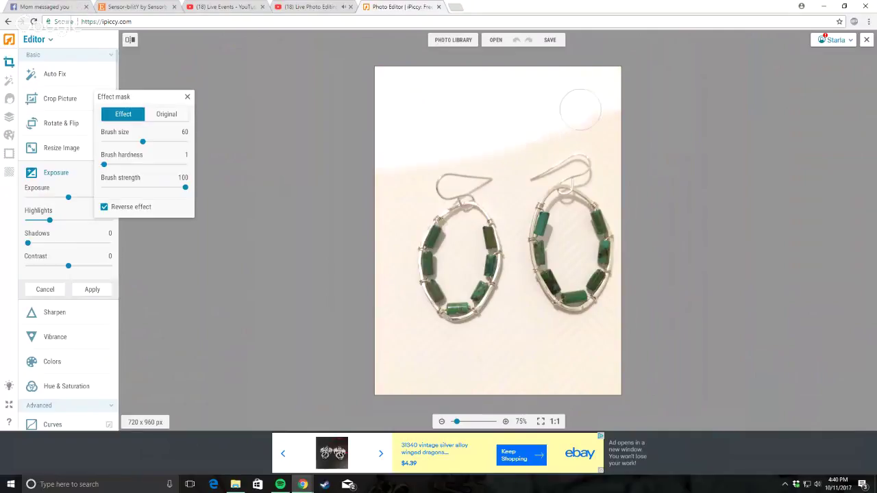
{"action": "mouse_move", "coordinate": [513, 383]}
{"action": "left_mouse_down"}
{"action": "mouse_move", "coordinate": [387, 376]}
{"action": "mouse_move", "coordinate": [600, 377]}
{"action": "mouse_move", "coordinate": [639, 360]}
{"action": "left_mouse_up"}
{"action": "mouse_move", "coordinate": [404, 376]}
{"action": "left_mouse_down"}
{"action": "mouse_move", "coordinate": [444, 392]}
{"action": "mouse_move", "coordinate": [342, 256]}
{"action": "mouse_move", "coordinate": [380, 311]}
{"action": "mouse_move", "coordinate": [357, 224]}
{"action": "mouse_move", "coordinate": [361, 168]}
{"action": "mouse_move", "coordinate": [363, 246]}
{"action": "mouse_move", "coordinate": [407, 162]}
{"action": "mouse_move", "coordinate": [469, 111]}
{"action": "mouse_move", "coordinate": [458, 137]}
{"action": "mouse_move", "coordinate": [442, 141]}
{"action": "mouse_move", "coordinate": [478, 140]}
{"action": "mouse_move", "coordinate": [441, 142]}
{"action": "mouse_move", "coordinate": [535, 123]}
{"action": "left_mouse_up"}
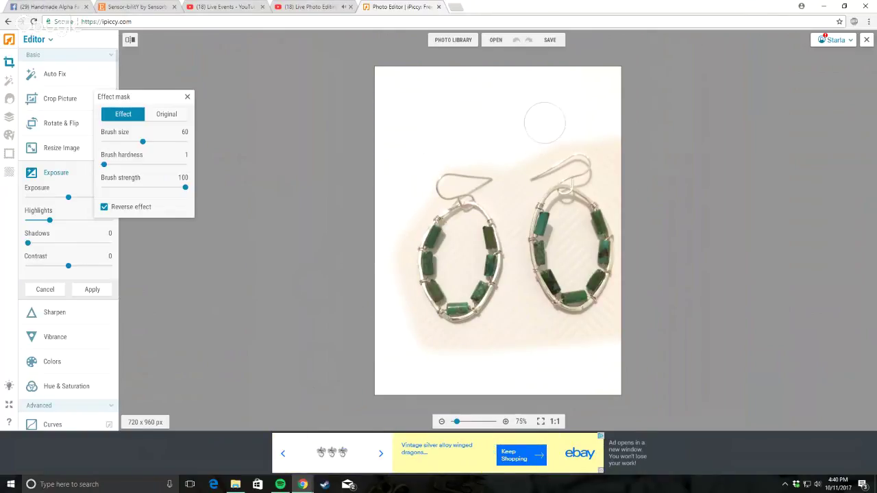
Step: Paint the highlights effect over the background beside the right earring, inside both hoops and just below them with brush size 60
{"action": "scroll", "coordinate": [548, 117], "scroll_direction": "up", "scroll_amount": 5}
{"action": "mouse_move", "coordinate": [576, 143]}
{"action": "left_mouse_down"}
{"action": "mouse_move", "coordinate": [574, 230]}
{"action": "mouse_move", "coordinate": [695, 161]}
{"action": "left_mouse_up"}
{"action": "scroll", "coordinate": [695, 160], "scroll_direction": "down", "scroll_amount": 3}
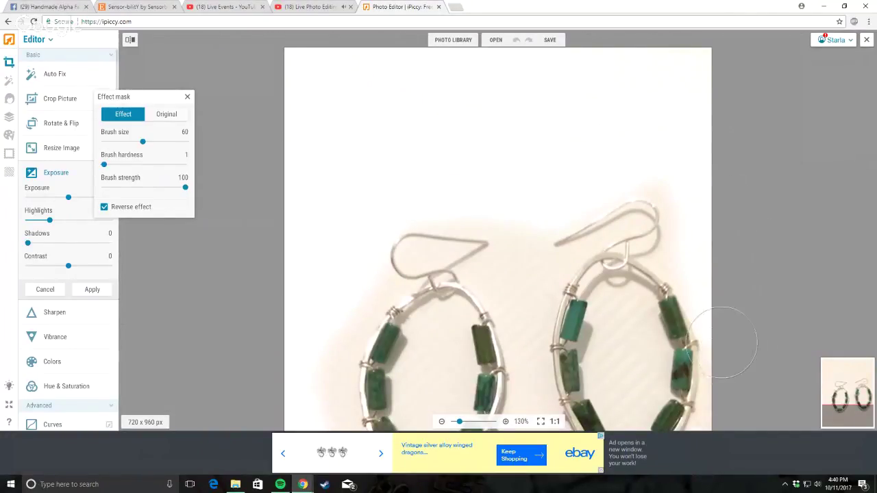
{"action": "scroll", "coordinate": [731, 366], "scroll_direction": "down", "scroll_amount": 2}
{"action": "mouse_move", "coordinate": [643, 317]}
{"action": "left_mouse_down"}
{"action": "mouse_move", "coordinate": [622, 346]}
{"action": "mouse_move", "coordinate": [642, 309]}
{"action": "mouse_move", "coordinate": [570, 364]}
{"action": "mouse_move", "coordinate": [531, 364]}
{"action": "mouse_move", "coordinate": [491, 384]}
{"action": "mouse_move", "coordinate": [376, 367]}
{"action": "left_mouse_up"}
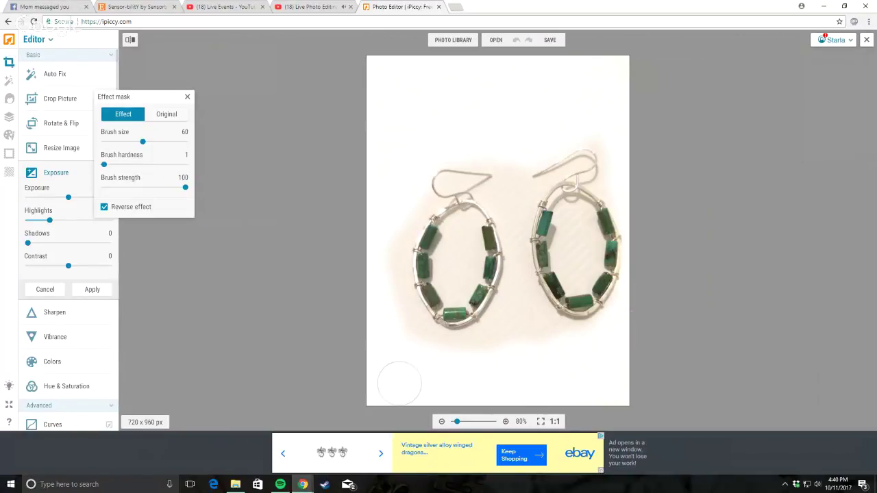
{"action": "scroll", "coordinate": [493, 276], "scroll_direction": "up", "scroll_amount": 1}
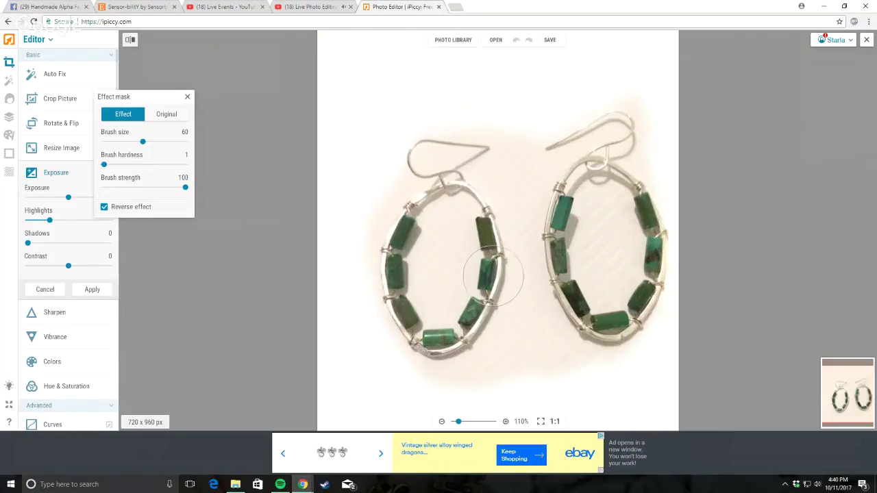
{"action": "mouse_move", "coordinate": [494, 276]}
{"action": "left_mouse_down"}
{"action": "mouse_move", "coordinate": [433, 269]}
{"action": "mouse_move", "coordinate": [439, 311]}
{"action": "mouse_move", "coordinate": [427, 271]}
{"action": "mouse_move", "coordinate": [446, 226]}
{"action": "mouse_move", "coordinate": [449, 277]}
{"action": "mouse_move", "coordinate": [464, 271]}
{"action": "mouse_move", "coordinate": [505, 310]}
{"action": "mouse_move", "coordinate": [508, 353]}
{"action": "mouse_move", "coordinate": [498, 392]}
{"action": "mouse_move", "coordinate": [447, 412]}
{"action": "mouse_move", "coordinate": [559, 379]}
{"action": "mouse_move", "coordinate": [582, 383]}
{"action": "mouse_move", "coordinate": [603, 333]}
{"action": "mouse_move", "coordinate": [570, 233]}
{"action": "mouse_move", "coordinate": [591, 205]}
{"action": "mouse_move", "coordinate": [613, 233]}
{"action": "mouse_move", "coordinate": [596, 226]}
{"action": "mouse_move", "coordinate": [603, 297]}
{"action": "mouse_move", "coordinate": [614, 286]}
{"action": "mouse_move", "coordinate": [615, 235]}
{"action": "mouse_move", "coordinate": [517, 289]}
{"action": "mouse_move", "coordinate": [540, 377]}
{"action": "mouse_move", "coordinate": [525, 340]}
{"action": "mouse_move", "coordinate": [517, 351]}
{"action": "mouse_move", "coordinate": [519, 333]}
{"action": "mouse_move", "coordinate": [461, 397]}
{"action": "mouse_move", "coordinate": [488, 384]}
{"action": "mouse_move", "coordinate": [454, 399]}
{"action": "mouse_move", "coordinate": [481, 382]}
{"action": "mouse_move", "coordinate": [408, 391]}
{"action": "mouse_move", "coordinate": [477, 388]}
{"action": "mouse_move", "coordinate": [538, 335]}
{"action": "mouse_move", "coordinate": [559, 377]}
{"action": "mouse_move", "coordinate": [547, 346]}
{"action": "mouse_move", "coordinate": [625, 372]}
{"action": "left_mouse_up"}
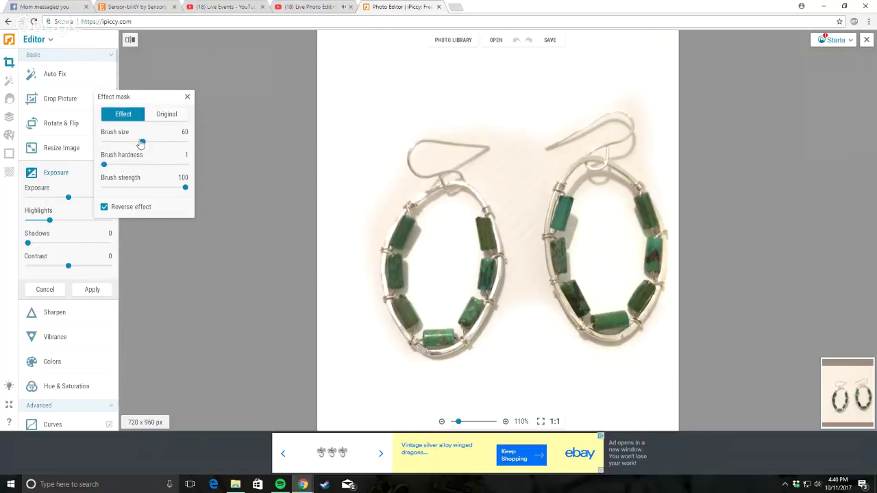
Step: Set the mask brush size to 24 and paint the effect between the earrings and around both ear wires
{"action": "left_click_drag", "start_coordinate": [141, 144], "coordinate": [118, 141]}
{"action": "mouse_move", "coordinate": [515, 184]}
{"action": "left_mouse_down"}
{"action": "mouse_move", "coordinate": [527, 241]}
{"action": "mouse_move", "coordinate": [527, 223]}
{"action": "mouse_move", "coordinate": [523, 310]}
{"action": "mouse_move", "coordinate": [518, 256]}
{"action": "mouse_move", "coordinate": [521, 276]}
{"action": "left_mouse_up"}
{"action": "scroll", "coordinate": [521, 276], "scroll_direction": "up", "scroll_amount": 3}
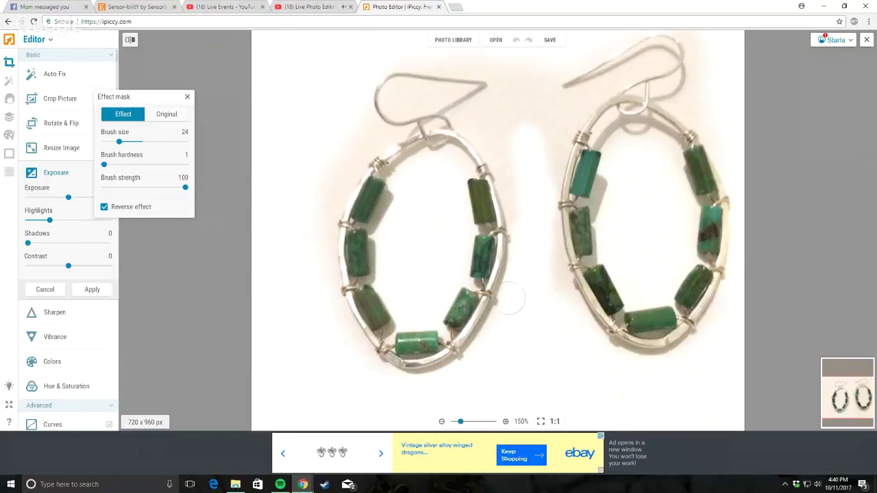
{"action": "mouse_move", "coordinate": [548, 245]}
{"action": "left_mouse_down"}
{"action": "mouse_move", "coordinate": [583, 342]}
{"action": "mouse_move", "coordinate": [531, 209]}
{"action": "mouse_move", "coordinate": [552, 254]}
{"action": "mouse_move", "coordinate": [532, 97]}
{"action": "mouse_move", "coordinate": [504, 152]}
{"action": "mouse_move", "coordinate": [488, 137]}
{"action": "mouse_move", "coordinate": [514, 189]}
{"action": "left_mouse_up"}
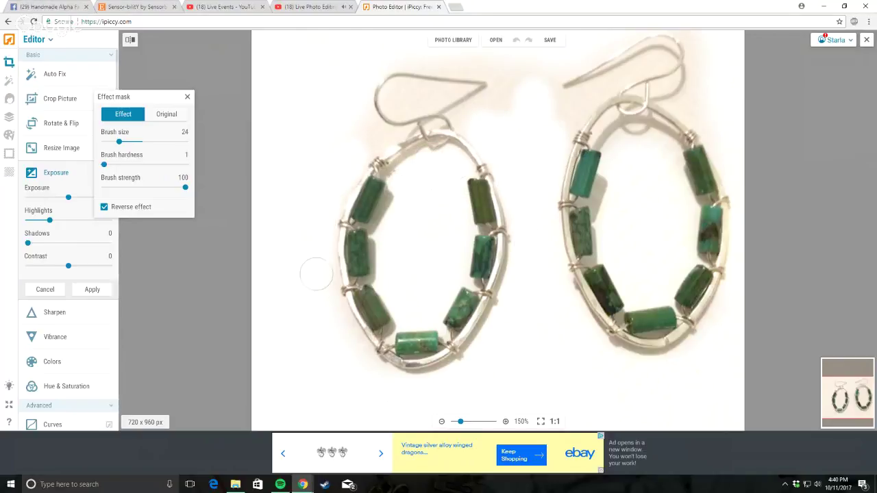
{"action": "scroll", "coordinate": [579, 199], "scroll_direction": "up", "scroll_amount": 5}
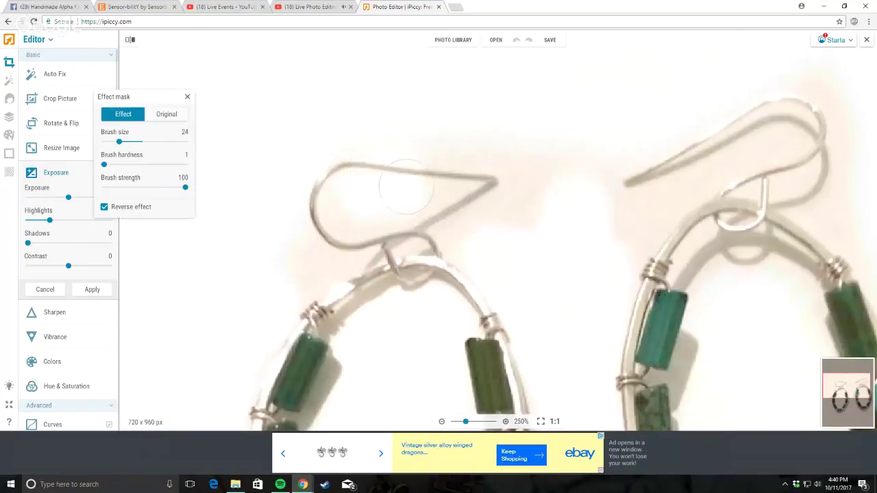
{"action": "mouse_move", "coordinate": [406, 186]}
{"action": "left_mouse_down"}
{"action": "mouse_move", "coordinate": [473, 189]}
{"action": "mouse_move", "coordinate": [516, 216]}
{"action": "mouse_move", "coordinate": [354, 198]}
{"action": "mouse_move", "coordinate": [331, 208]}
{"action": "mouse_move", "coordinate": [342, 224]}
{"action": "mouse_move", "coordinate": [462, 221]}
{"action": "mouse_move", "coordinate": [476, 233]}
{"action": "mouse_move", "coordinate": [383, 237]}
{"action": "mouse_move", "coordinate": [281, 277]}
{"action": "left_mouse_up"}
{"action": "mouse_move", "coordinate": [538, 187]}
{"action": "left_mouse_down"}
{"action": "mouse_move", "coordinate": [617, 174]}
{"action": "mouse_move", "coordinate": [579, 251]}
{"action": "mouse_move", "coordinate": [591, 266]}
{"action": "mouse_move", "coordinate": [747, 144]}
{"action": "mouse_move", "coordinate": [727, 192]}
{"action": "mouse_move", "coordinate": [823, 199]}
{"action": "mouse_move", "coordinate": [717, 77]}
{"action": "left_mouse_up"}
{"action": "scroll", "coordinate": [823, 104], "scroll_direction": "down", "scroll_amount": 5}
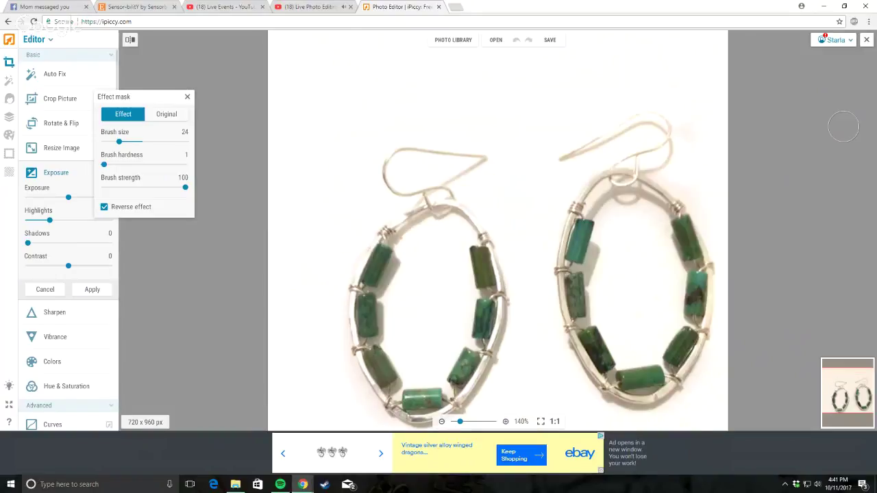
Step: Paint the highlights effect along the right earring's outer edge and around the lower edges of both hoops
{"action": "scroll", "coordinate": [816, 155], "scroll_direction": "up", "scroll_amount": 6}
{"action": "scroll", "coordinate": [788, 178], "scroll_direction": "up", "scroll_amount": 2}
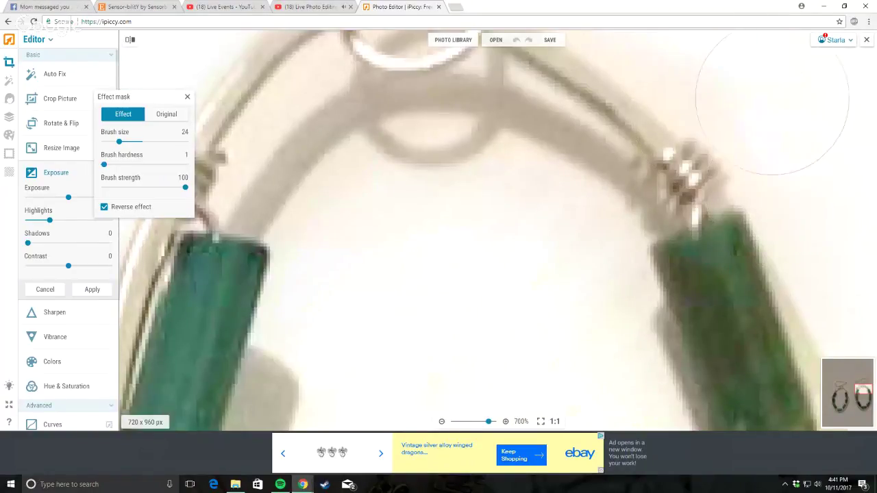
{"action": "scroll", "coordinate": [741, 82], "scroll_direction": "down", "scroll_amount": 3}
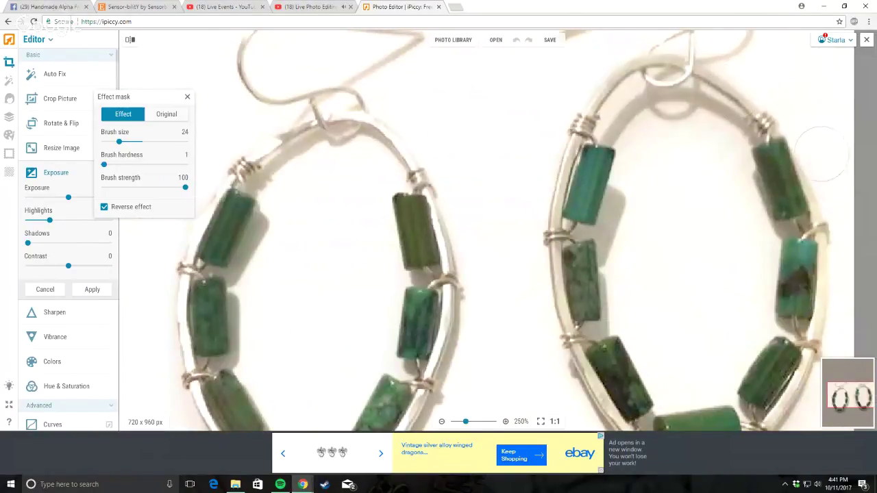
{"action": "mouse_move", "coordinate": [822, 154]}
{"action": "left_mouse_down"}
{"action": "mouse_move", "coordinate": [653, 173]}
{"action": "mouse_move", "coordinate": [655, 126]}
{"action": "mouse_move", "coordinate": [651, 140]}
{"action": "mouse_move", "coordinate": [703, 127]}
{"action": "mouse_move", "coordinate": [720, 134]}
{"action": "mouse_move", "coordinate": [733, 209]}
{"action": "mouse_move", "coordinate": [695, 380]}
{"action": "mouse_move", "coordinate": [617, 315]}
{"action": "mouse_move", "coordinate": [651, 284]}
{"action": "left_mouse_up"}
{"action": "scroll", "coordinate": [652, 284], "scroll_direction": "down", "scroll_amount": 3}
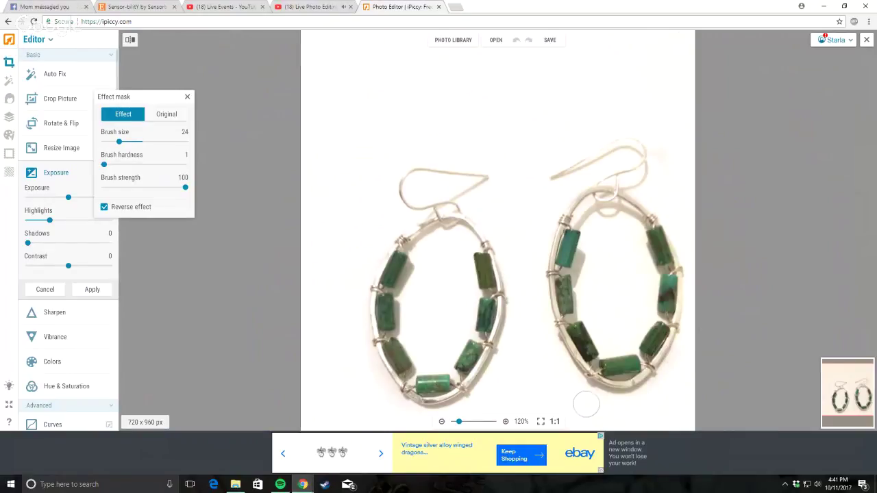
{"action": "scroll", "coordinate": [388, 353], "scroll_direction": "up", "scroll_amount": 3}
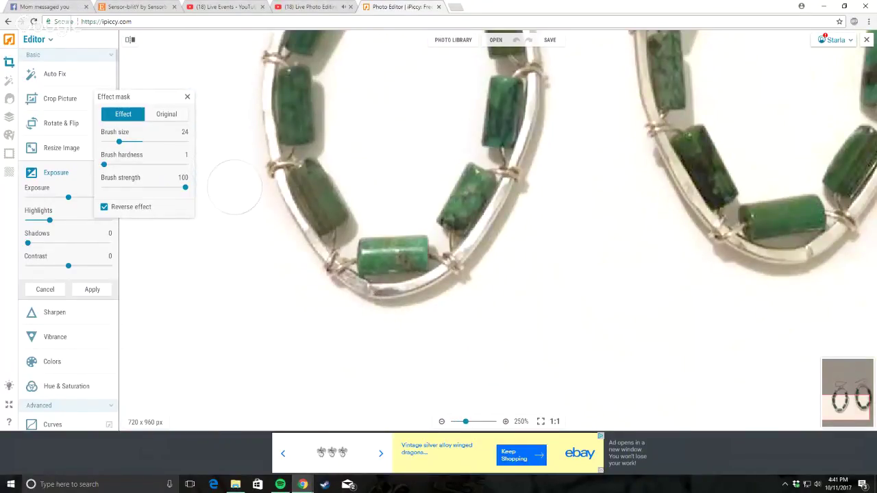
{"action": "scroll", "coordinate": [434, 243], "scroll_direction": "down", "scroll_amount": 3}
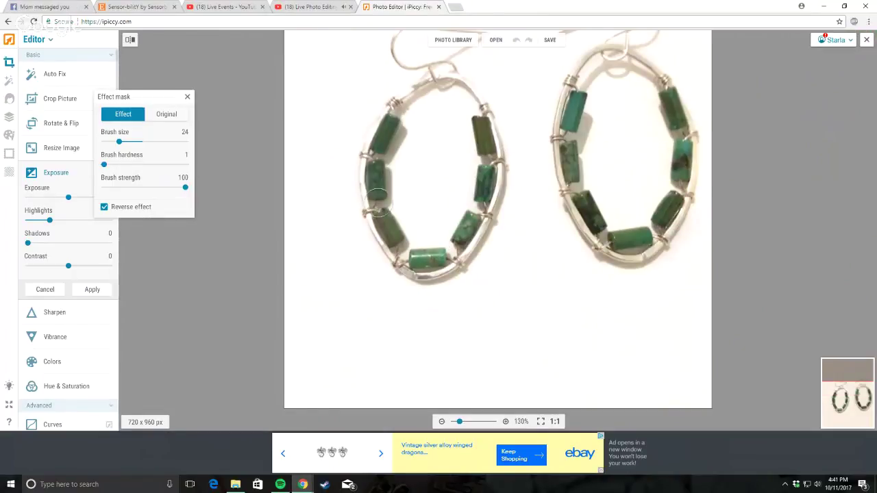
{"action": "scroll", "coordinate": [526, 118], "scroll_direction": "down", "scroll_amount": 2}
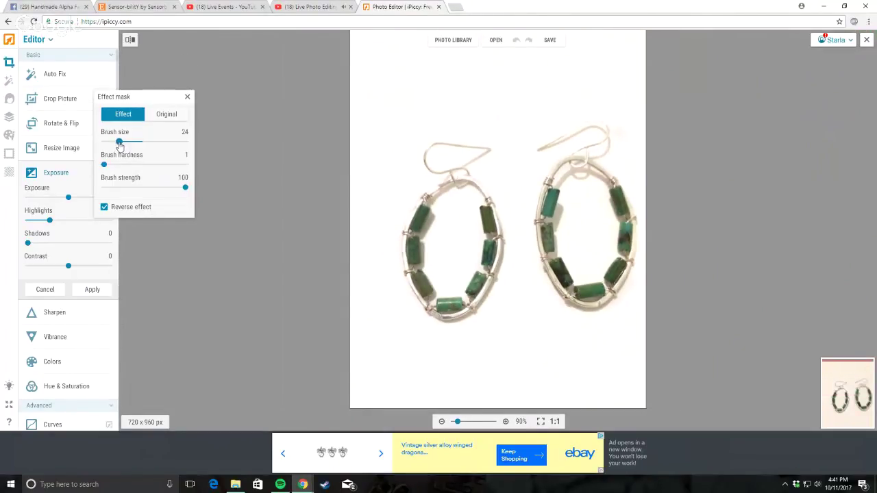
Step: Switch the mask to Original with brush size 3 and restore the washed-out ear wire of the right earring
{"action": "left_click_drag", "start_coordinate": [119, 141], "coordinate": [107, 142]}
{"action": "left_click", "coordinate": [166, 113]}
{"action": "scroll", "coordinate": [736, 126], "scroll_direction": "up", "scroll_amount": 6}
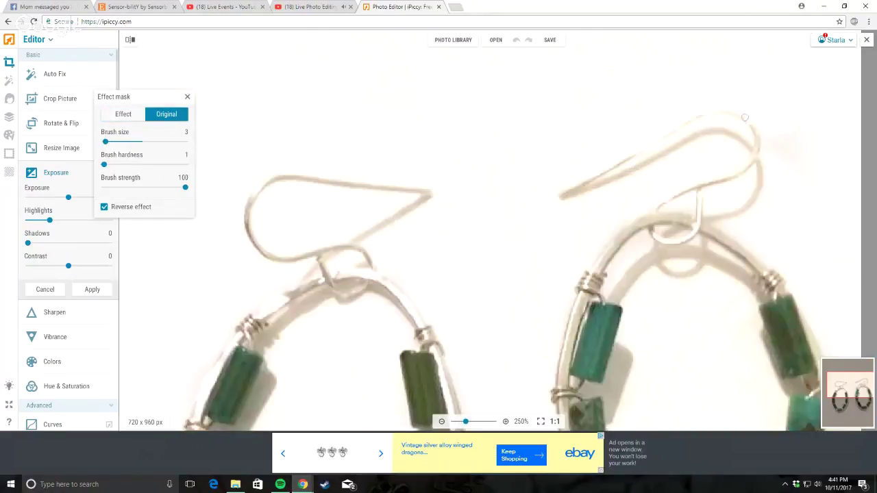
{"action": "mouse_move", "coordinate": [708, 111]}
{"action": "left_mouse_down"}
{"action": "mouse_move", "coordinate": [731, 129]}
{"action": "mouse_move", "coordinate": [750, 164]}
{"action": "mouse_move", "coordinate": [751, 223]}
{"action": "mouse_move", "coordinate": [717, 266]}
{"action": "mouse_move", "coordinate": [657, 301]}
{"action": "mouse_move", "coordinate": [459, 364]}
{"action": "left_mouse_up"}
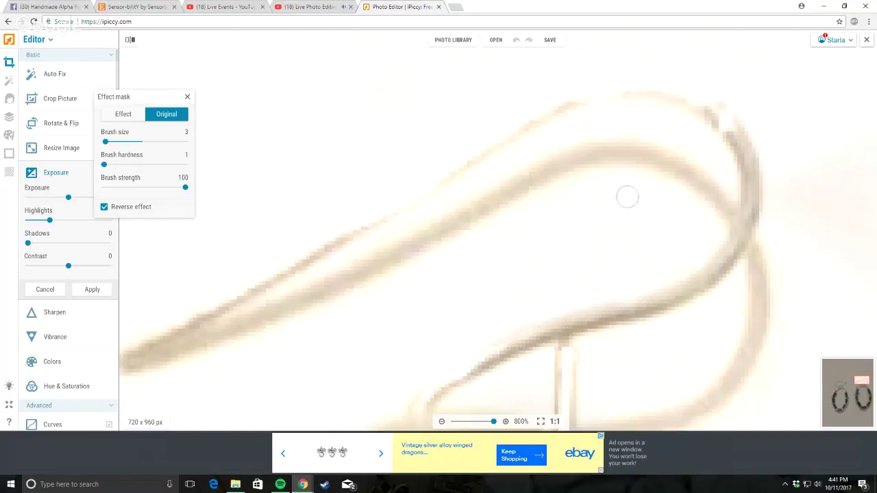
{"action": "mouse_move", "coordinate": [144, 341]}
{"action": "left_mouse_down"}
{"action": "mouse_move", "coordinate": [164, 339]}
{"action": "mouse_move", "coordinate": [235, 291]}
{"action": "mouse_move", "coordinate": [446, 180]}
{"action": "mouse_move", "coordinate": [570, 87]}
{"action": "mouse_move", "coordinate": [605, 82]}
{"action": "mouse_move", "coordinate": [705, 103]}
{"action": "left_mouse_up"}
{"action": "scroll", "coordinate": [734, 134], "scroll_direction": "down", "scroll_amount": 8}
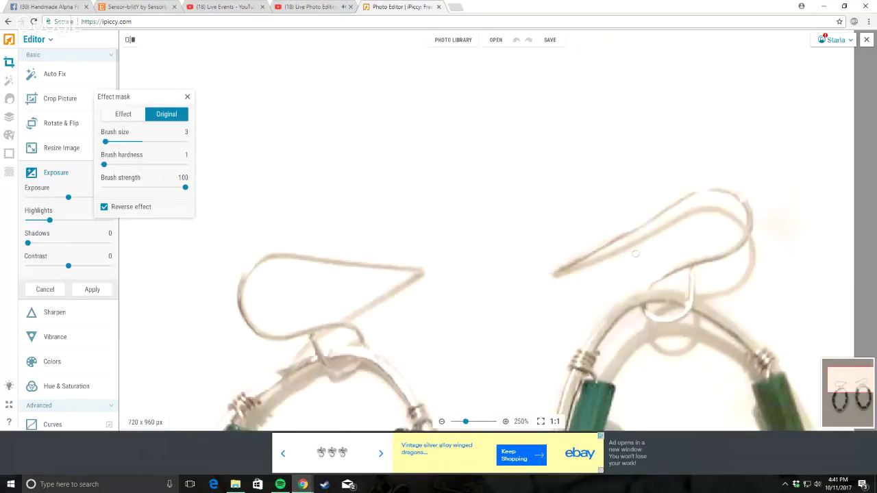
{"action": "scroll", "coordinate": [719, 292], "scroll_direction": "up", "scroll_amount": 3}
{"action": "scroll", "coordinate": [699, 199], "scroll_direction": "up", "scroll_amount": 5}
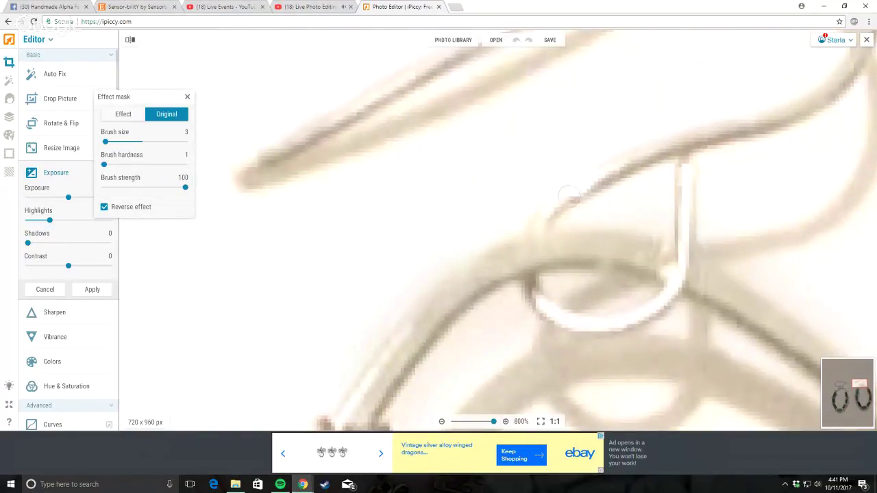
{"action": "mouse_move", "coordinate": [569, 196]}
{"action": "left_mouse_down"}
{"action": "mouse_move", "coordinate": [534, 232]}
{"action": "mouse_move", "coordinate": [542, 238]}
{"action": "left_mouse_up"}
{"action": "scroll", "coordinate": [537, 257], "scroll_direction": "down", "scroll_amount": 7}
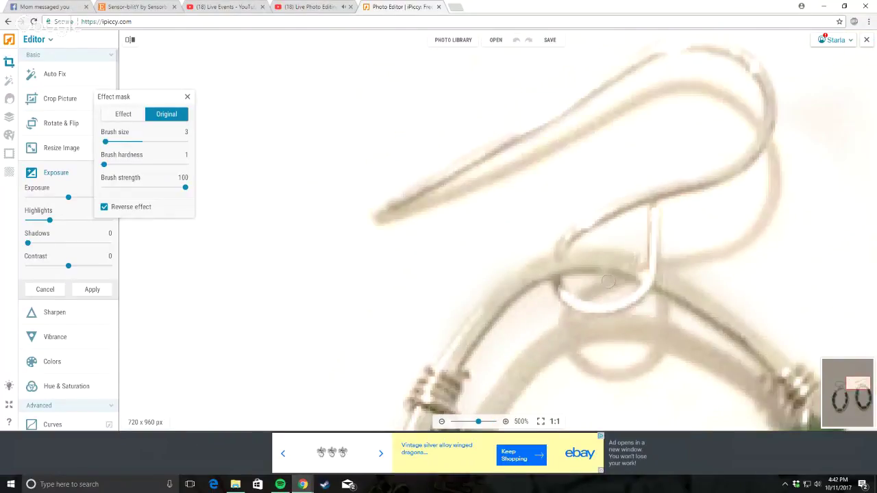
Step: Restore the original tone along the left earring's ear wire with the size 3 brush
{"action": "scroll", "coordinate": [456, 201], "scroll_direction": "up", "scroll_amount": 6}
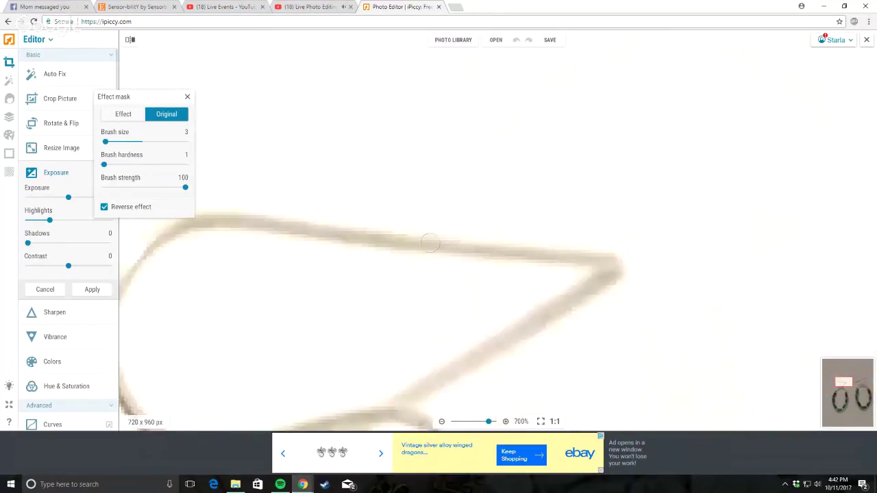
{"action": "left_click_drag", "start_coordinate": [450, 245], "coordinate": [606, 259]}
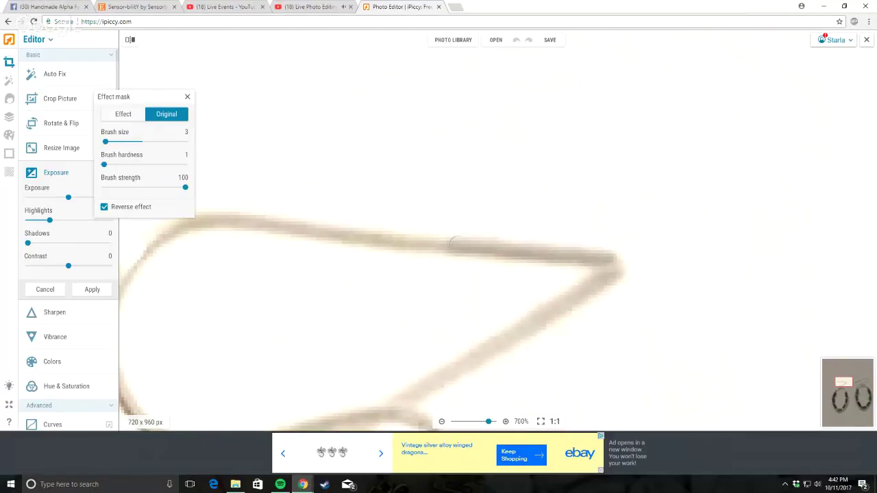
{"action": "mouse_move", "coordinate": [456, 245]}
{"action": "left_mouse_down"}
{"action": "mouse_move", "coordinate": [228, 220]}
{"action": "mouse_move", "coordinate": [181, 227]}
{"action": "mouse_move", "coordinate": [143, 254]}
{"action": "mouse_move", "coordinate": [329, 279]}
{"action": "left_mouse_up"}
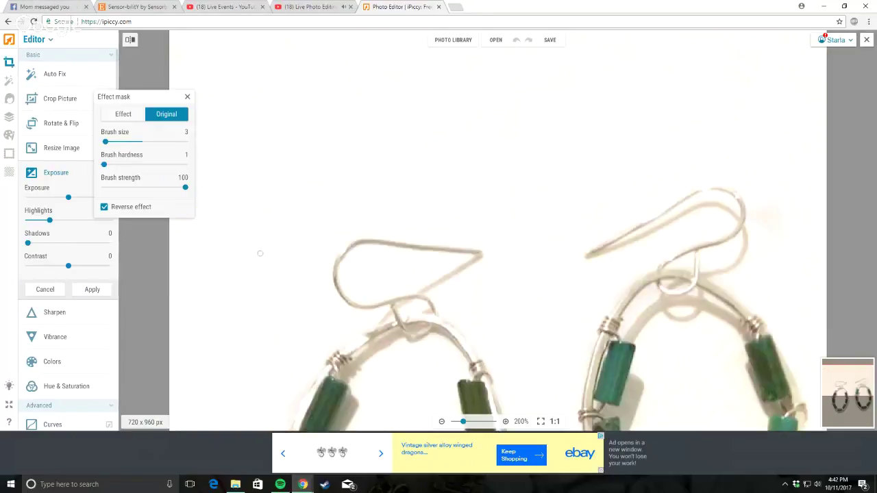
{"action": "mouse_move", "coordinate": [306, 155]}
{"action": "left_mouse_down"}
{"action": "mouse_move", "coordinate": [317, 182]}
{"action": "mouse_move", "coordinate": [278, 238]}
{"action": "mouse_move", "coordinate": [274, 269]}
{"action": "mouse_move", "coordinate": [277, 297]}
{"action": "mouse_move", "coordinate": [326, 355]}
{"action": "mouse_move", "coordinate": [353, 369]}
{"action": "mouse_move", "coordinate": [422, 376]}
{"action": "mouse_move", "coordinate": [486, 351]}
{"action": "mouse_move", "coordinate": [577, 342]}
{"action": "mouse_move", "coordinate": [625, 363]}
{"action": "left_mouse_up"}
{"action": "scroll", "coordinate": [601, 386], "scroll_direction": "down", "scroll_amount": 5}
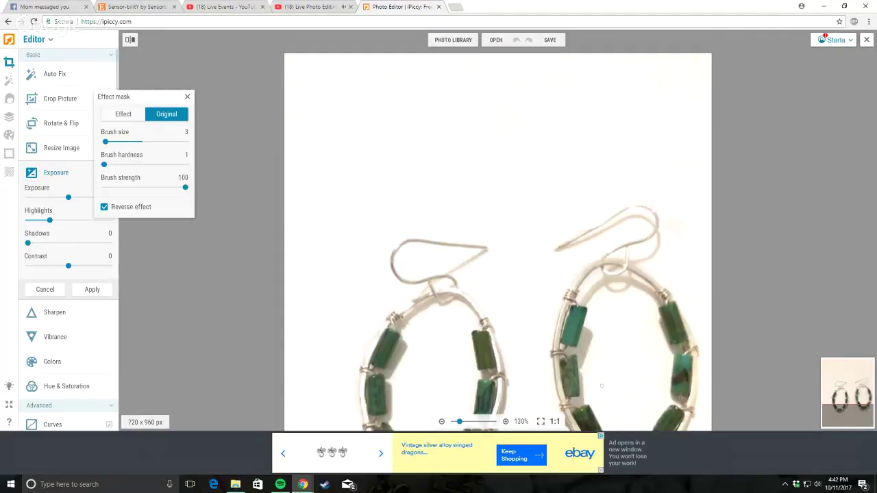
Step: Restore the curl and connecting loop of the left ear wire, and apply the highlights effect
{"action": "scroll", "coordinate": [376, 259], "scroll_direction": "up", "scroll_amount": 5}
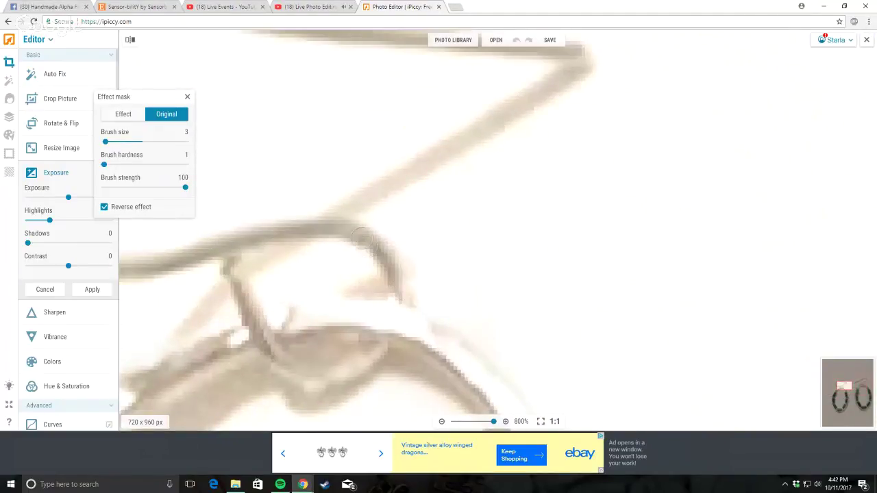
{"action": "left_click_drag", "start_coordinate": [361, 237], "coordinate": [411, 307]}
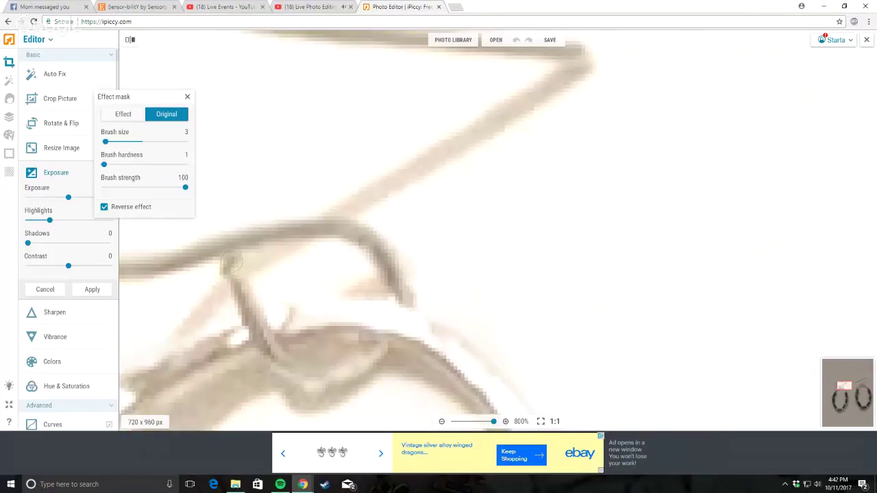
{"action": "mouse_move", "coordinate": [231, 262]}
{"action": "left_mouse_down"}
{"action": "mouse_move", "coordinate": [260, 336]}
{"action": "mouse_move", "coordinate": [286, 371]}
{"action": "mouse_move", "coordinate": [318, 382]}
{"action": "mouse_move", "coordinate": [383, 377]}
{"action": "left_mouse_up"}
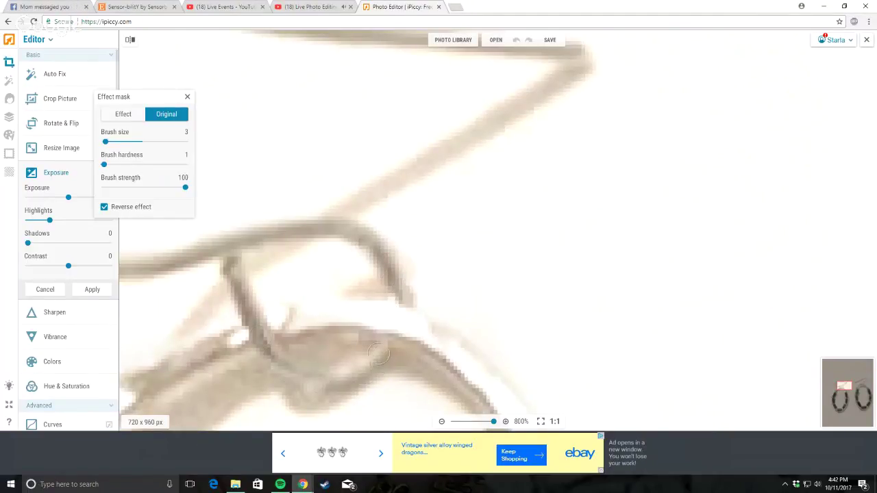
{"action": "scroll", "coordinate": [518, 299], "scroll_direction": "down", "scroll_amount": 3}
{"action": "scroll", "coordinate": [517, 299], "scroll_direction": "down", "scroll_amount": 3}
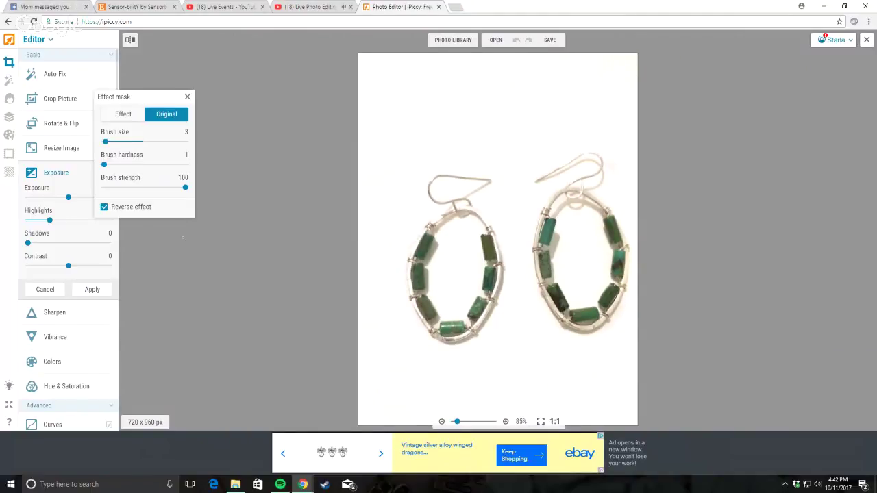
{"action": "left_click", "coordinate": [93, 290]}
Step: Desaturate the ear wires using Hue & Saturation at Saturation -69 with a reversed effect mask, and reduce the brush size to 14
{"action": "left_click", "coordinate": [67, 271]}
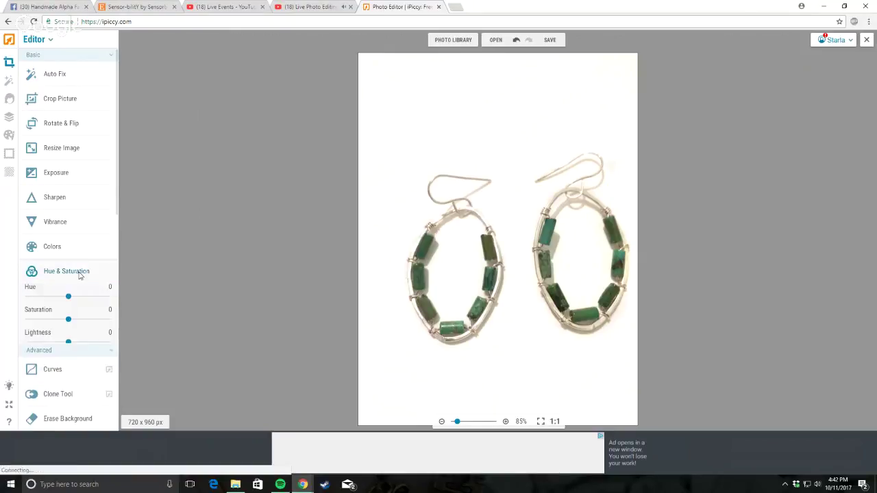
{"action": "left_click_drag", "start_coordinate": [68, 320], "coordinate": [40, 320]}
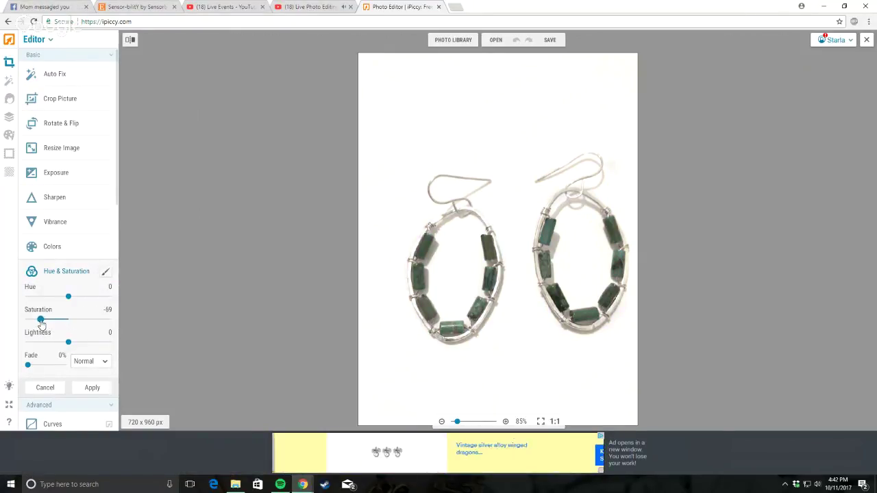
{"action": "left_click", "coordinate": [106, 272]}
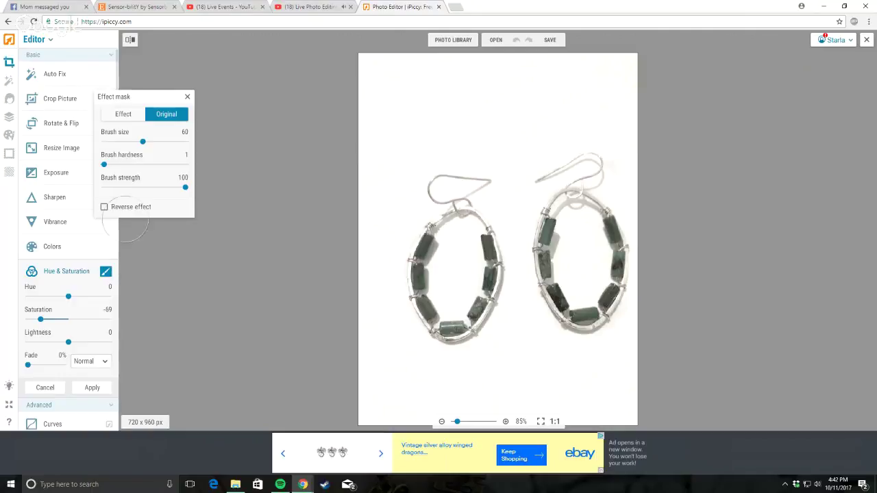
{"action": "left_click", "coordinate": [104, 207]}
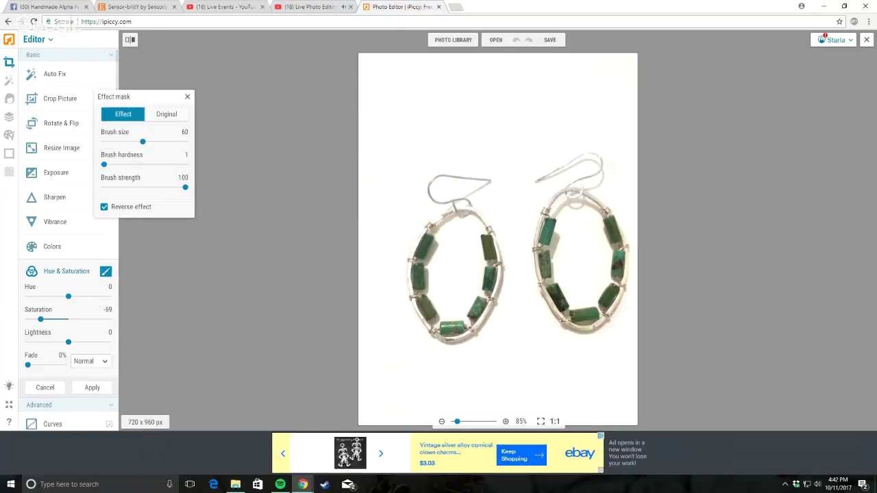
{"action": "left_click_drag", "start_coordinate": [144, 143], "coordinate": [114, 145]}
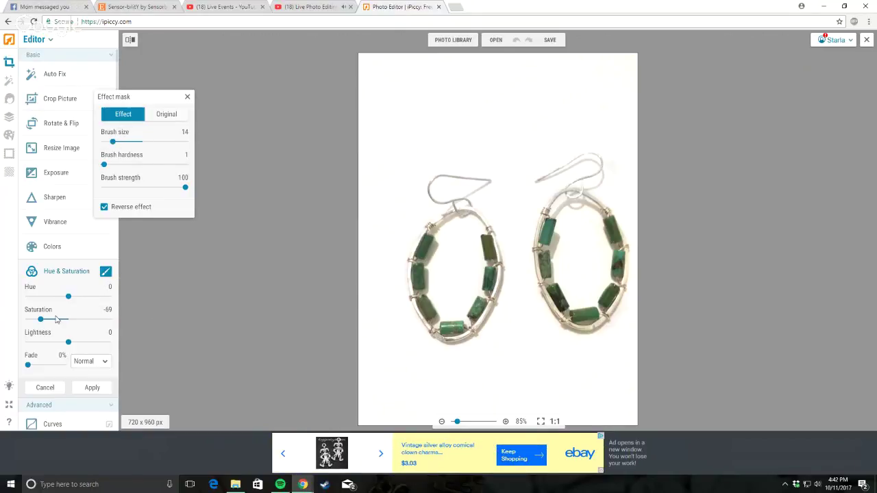
Step: Try Saturation at -100 on the painted areas and return it to -69
{"action": "left_click_drag", "start_coordinate": [41, 322], "coordinate": [14, 321]}
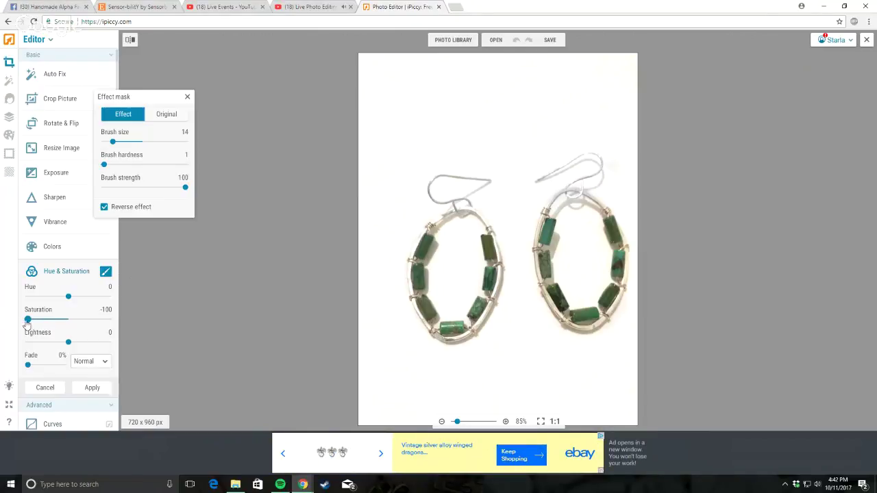
{"action": "left_click_drag", "start_coordinate": [34, 326], "coordinate": [42, 332]}
{"action": "left_click_drag", "start_coordinate": [41, 334], "coordinate": [39, 334]}
Step: Brush the desaturation over the top arc and wire wraps of the left earring's frame with the size 14 brush
{"action": "scroll", "coordinate": [460, 197], "scroll_direction": "up", "scroll_amount": 3}
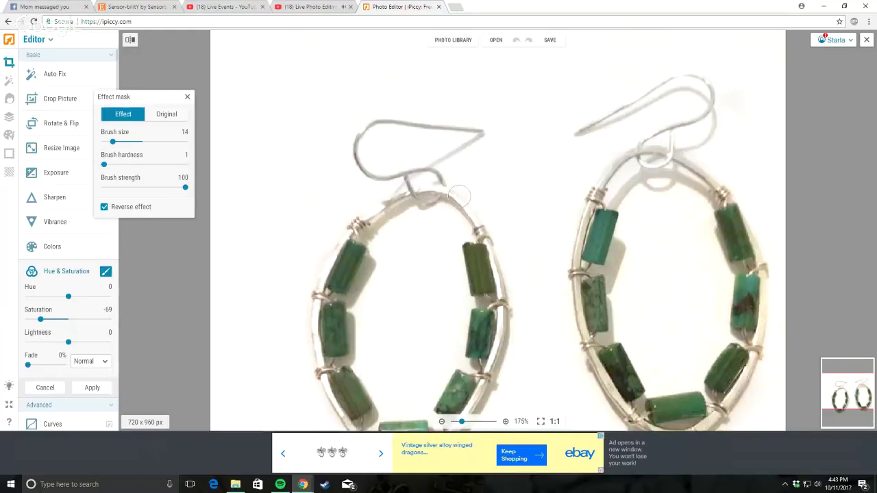
{"action": "scroll", "coordinate": [459, 196], "scroll_direction": "up", "scroll_amount": 5}
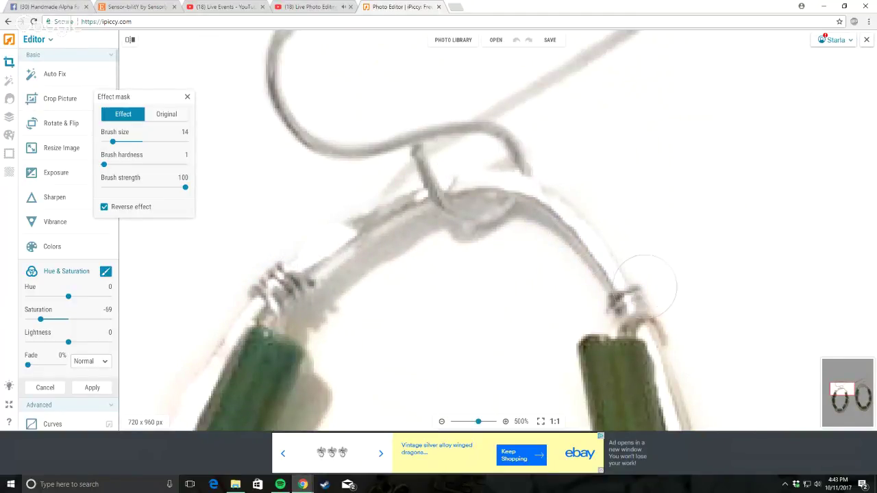
{"action": "scroll", "coordinate": [668, 309], "scroll_direction": "down", "scroll_amount": 5}
{"action": "scroll", "coordinate": [658, 353], "scroll_direction": "up", "scroll_amount": 6}
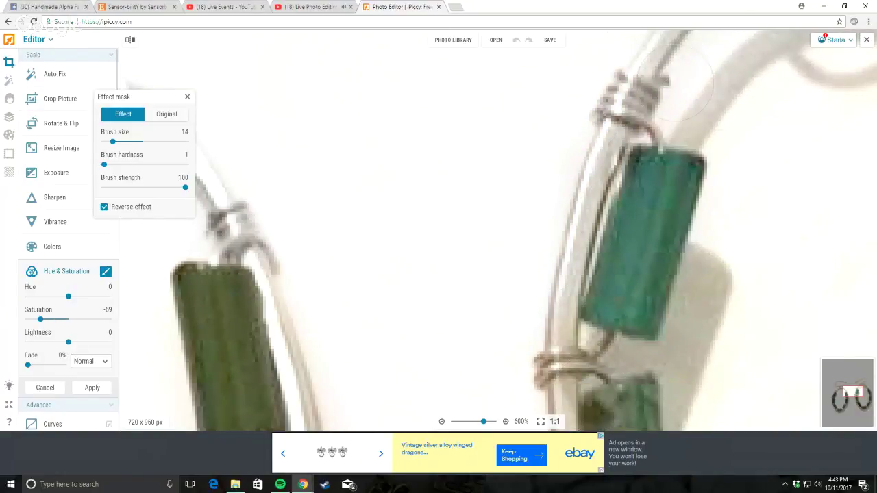
Step: Desaturate the top arc, upper sides and inner bead shadows of the right earring
{"action": "scroll", "coordinate": [733, 103], "scroll_direction": "down", "scroll_amount": 4}
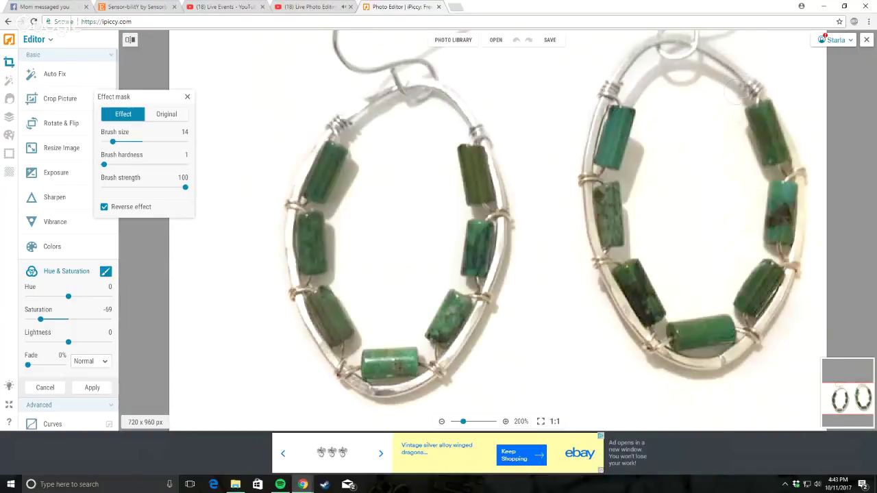
{"action": "scroll", "coordinate": [715, 86], "scroll_direction": "up", "scroll_amount": 3}
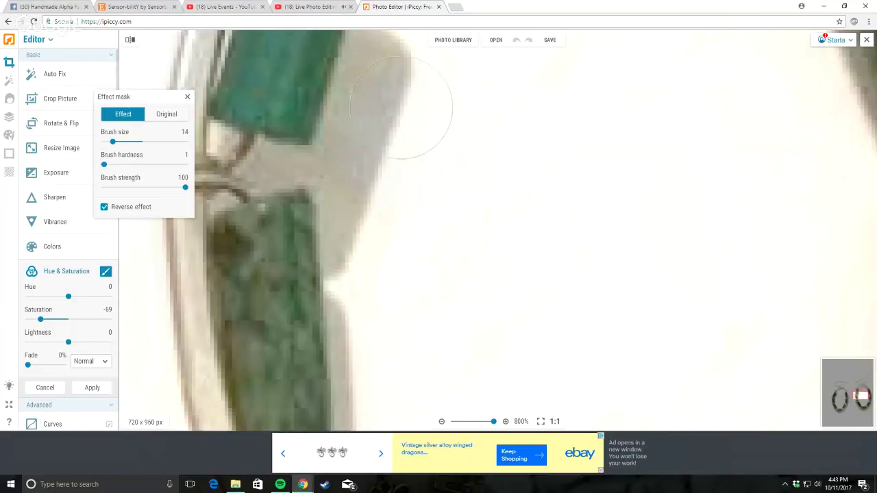
{"action": "scroll", "coordinate": [405, 202], "scroll_direction": "down", "scroll_amount": 3}
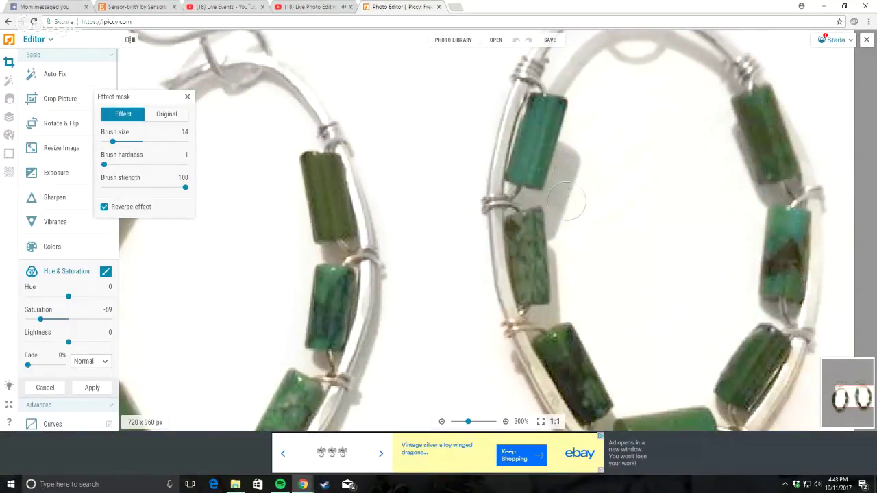
{"action": "scroll", "coordinate": [567, 203], "scroll_direction": "down", "scroll_amount": 4}
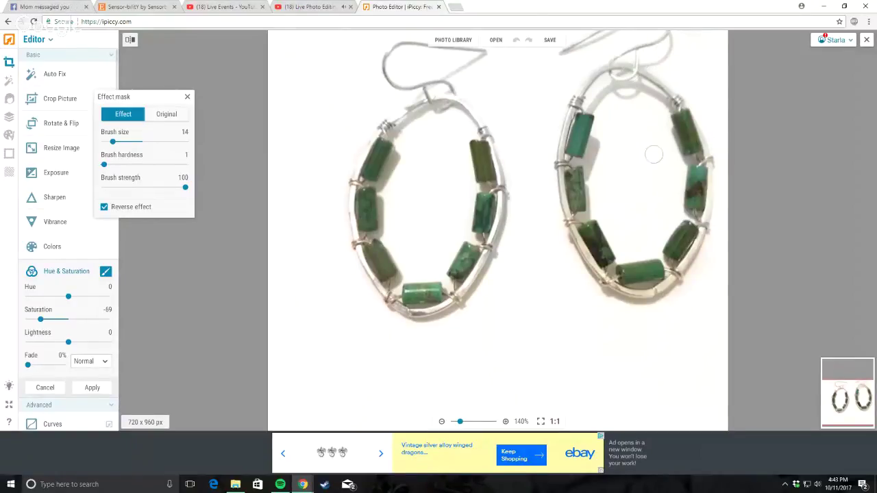
Step: Desaturate the lower frame and remaining wire wraps of the right earring
{"action": "scroll", "coordinate": [634, 316], "scroll_direction": "up", "scroll_amount": 4}
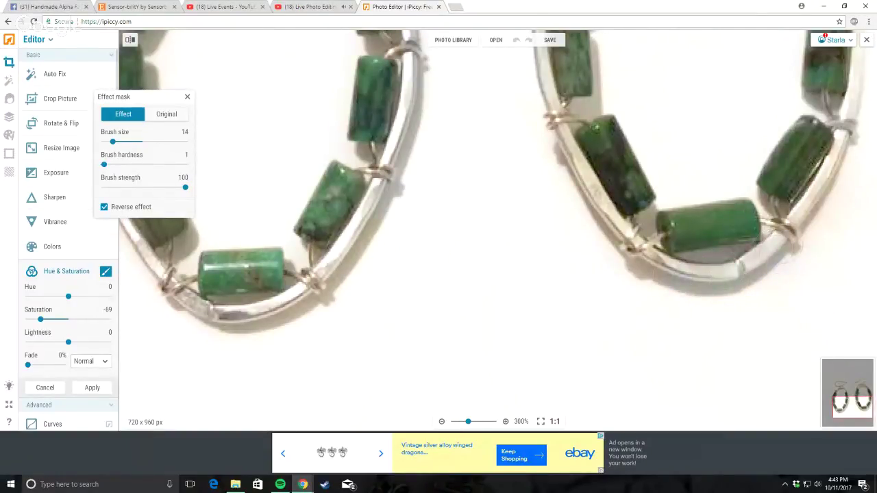
{"action": "scroll", "coordinate": [863, 132], "scroll_direction": "down", "scroll_amount": 3}
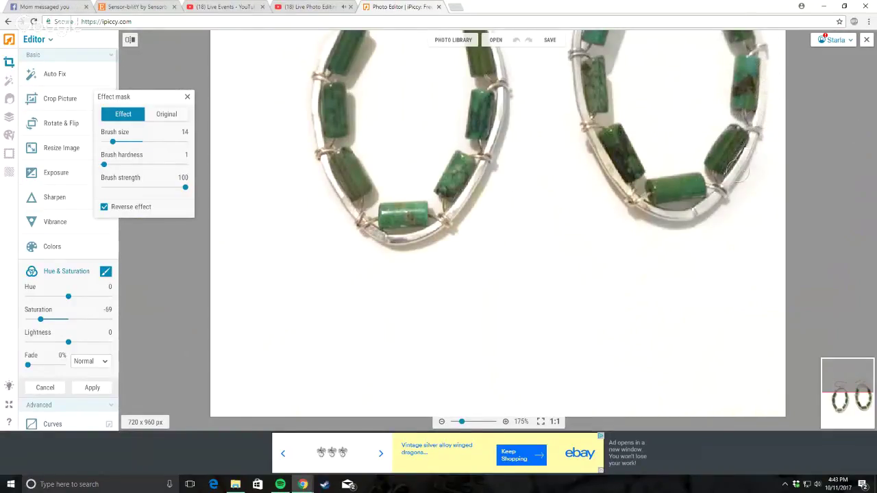
{"action": "scroll", "coordinate": [739, 170], "scroll_direction": "up", "scroll_amount": 4}
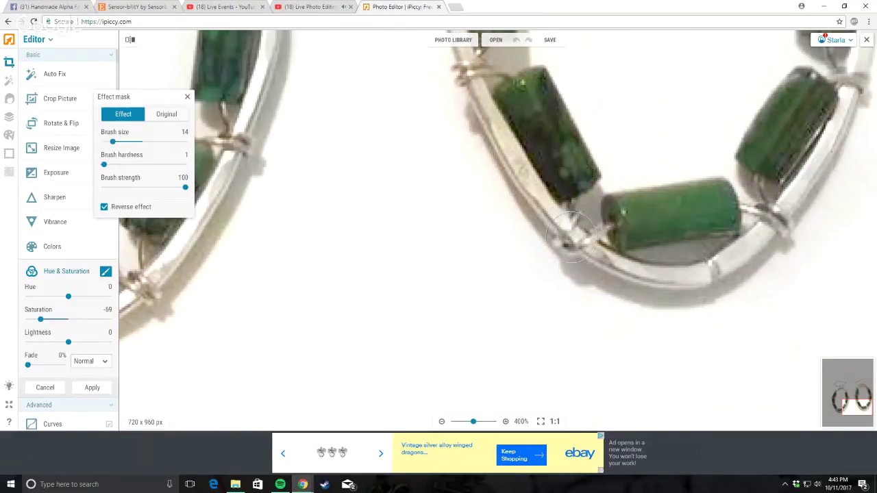
{"action": "scroll", "coordinate": [490, 145], "scroll_direction": "down", "scroll_amount": 5}
{"action": "scroll", "coordinate": [579, 154], "scroll_direction": "up", "scroll_amount": 4}
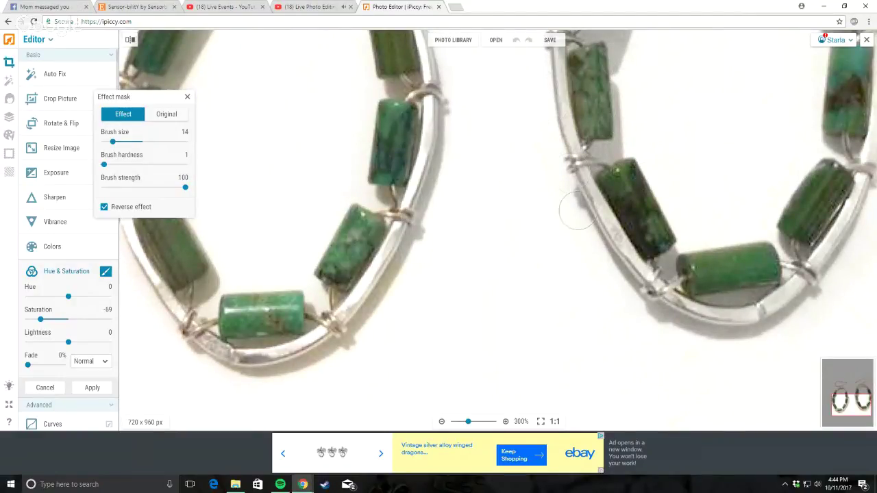
Step: Desaturate the wire wraps along the sides and lower frame of the left earring
{"action": "scroll", "coordinate": [576, 213], "scroll_direction": "down", "scroll_amount": 5}
{"action": "scroll", "coordinate": [773, 101], "scroll_direction": "up", "scroll_amount": 4}
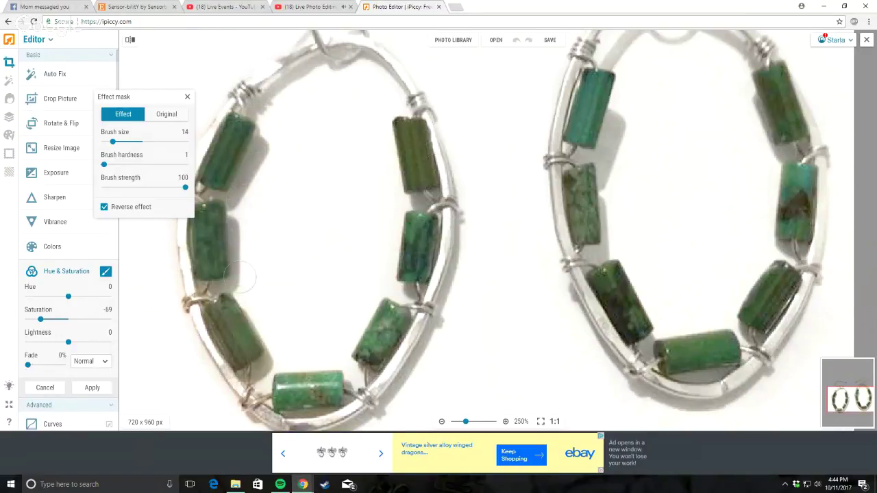
{"action": "scroll", "coordinate": [226, 403], "scroll_direction": "down", "scroll_amount": 4}
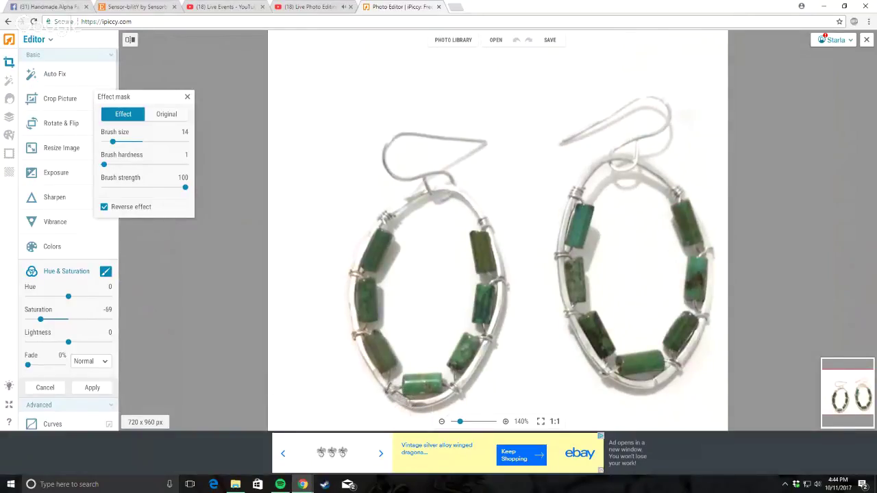
{"action": "scroll", "coordinate": [328, 382], "scroll_direction": "up", "scroll_amount": 4}
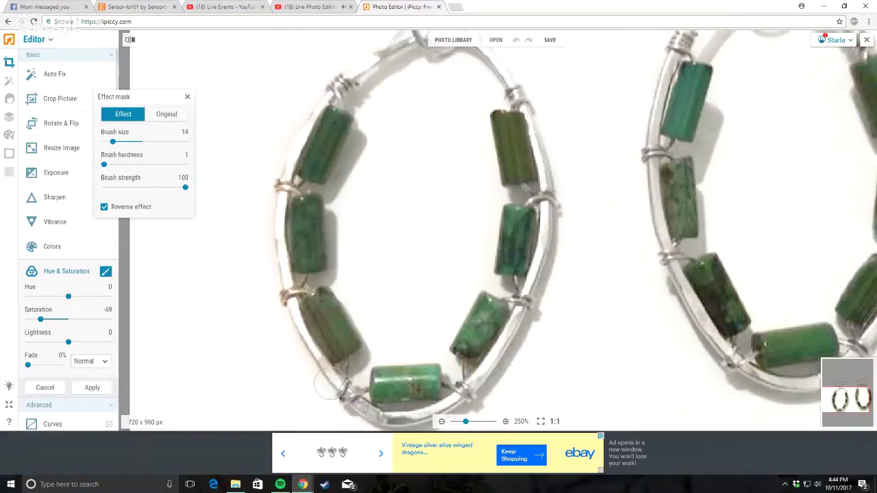
{"action": "mouse_move", "coordinate": [305, 364]}
{"action": "left_mouse_down"}
{"action": "mouse_move", "coordinate": [274, 261]}
{"action": "mouse_move", "coordinate": [268, 217]}
{"action": "mouse_move", "coordinate": [309, 101]}
{"action": "mouse_move", "coordinate": [352, 48]}
{"action": "left_mouse_up"}
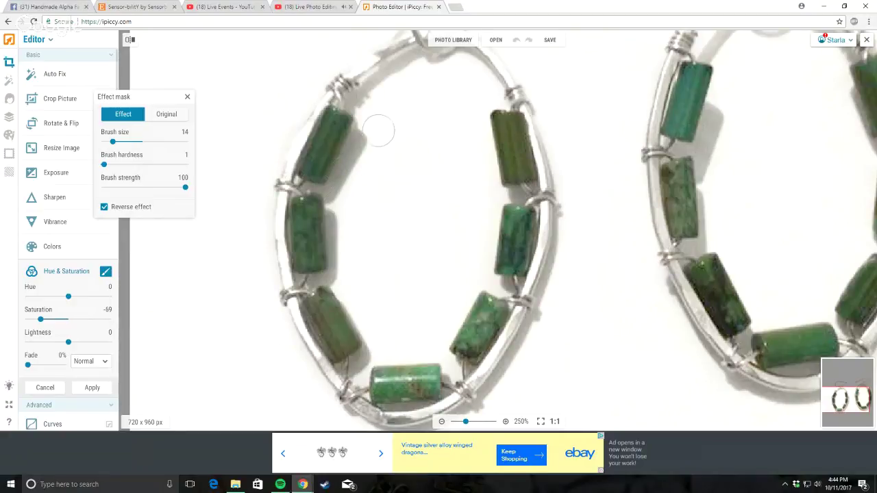
Step: Check both earring frames for leftover color cast and apply the Hue & Saturation effect
{"action": "scroll", "coordinate": [403, 118], "scroll_direction": "down", "scroll_amount": 3}
{"action": "scroll", "coordinate": [500, 148], "scroll_direction": "up", "scroll_amount": 3}
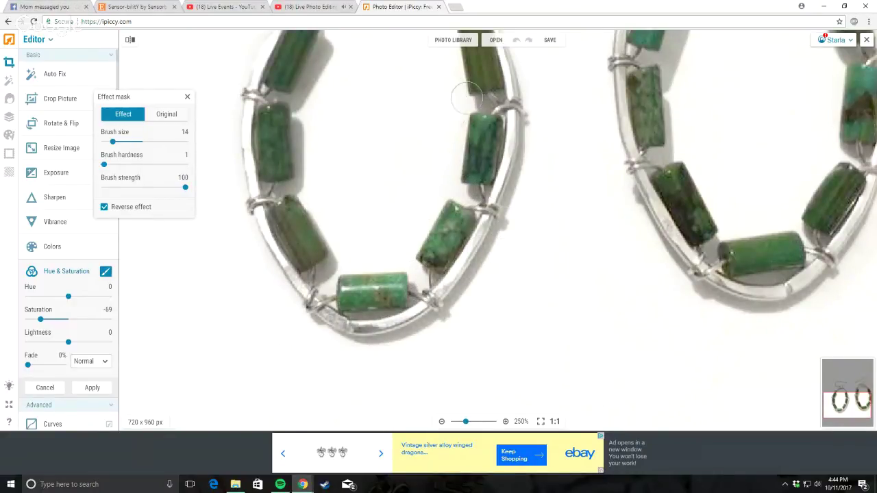
{"action": "scroll", "coordinate": [474, 81], "scroll_direction": "down", "scroll_amount": 3}
{"action": "scroll", "coordinate": [474, 81], "scroll_direction": "up", "scroll_amount": 2}
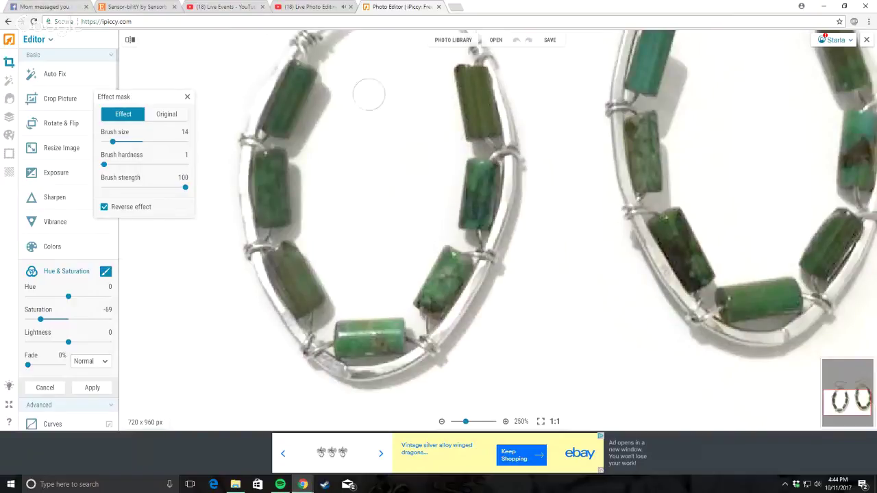
{"action": "scroll", "coordinate": [349, 139], "scroll_direction": "down", "scroll_amount": 5}
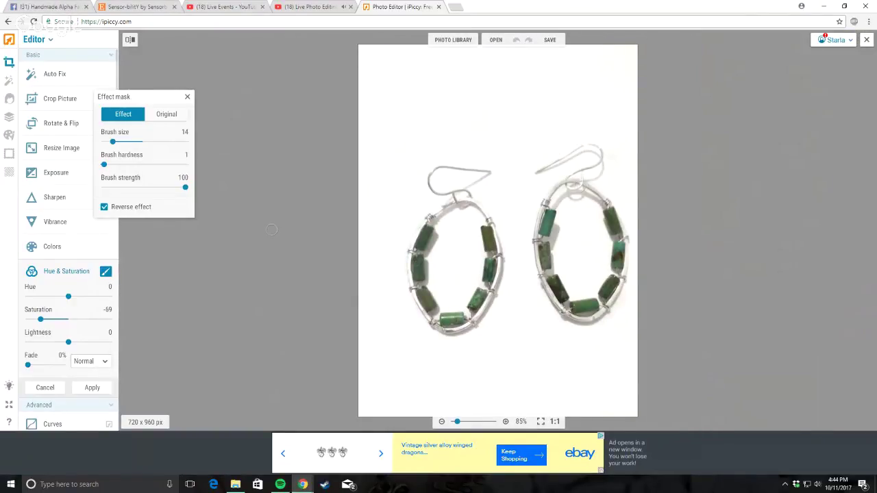
{"action": "left_click", "coordinate": [91, 387]}
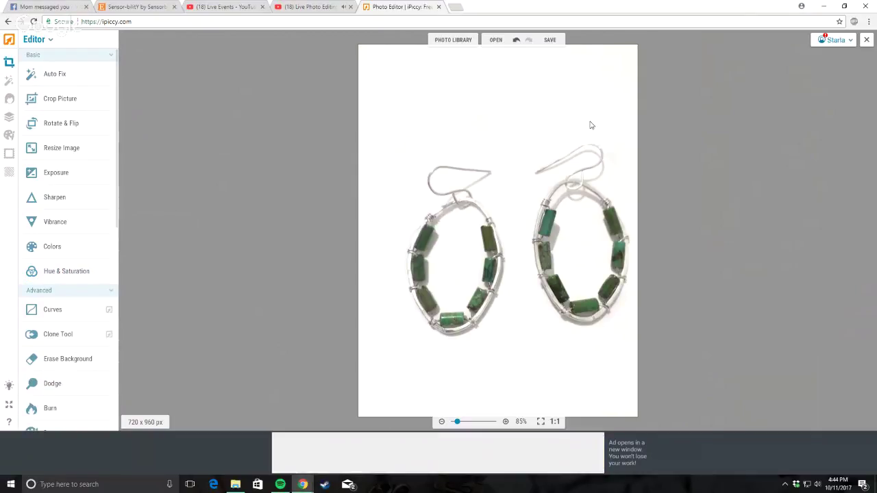
Step: Raise the Exposure highlights with a reversed effect mask, brush them over the leftover tint in the background at size 60, and apply
{"action": "scroll", "coordinate": [694, 350], "scroll_direction": "up", "scroll_amount": 3}
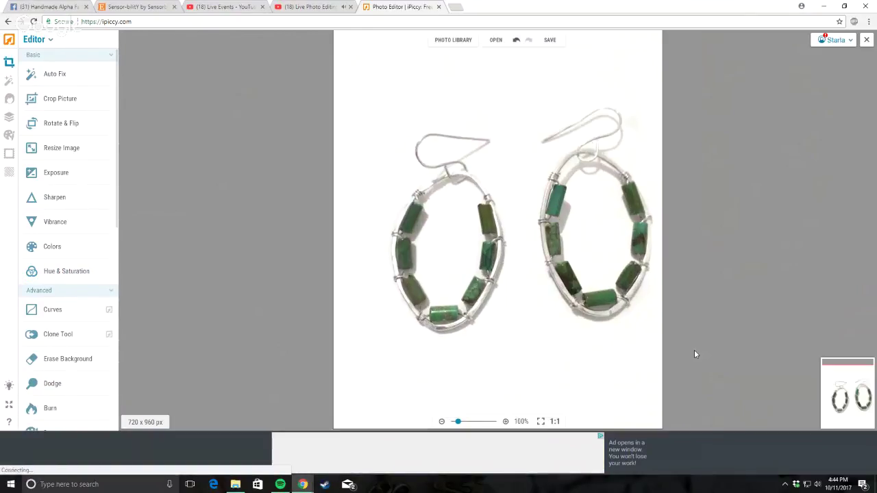
{"action": "scroll", "coordinate": [664, 335], "scroll_direction": "up", "scroll_amount": 10}
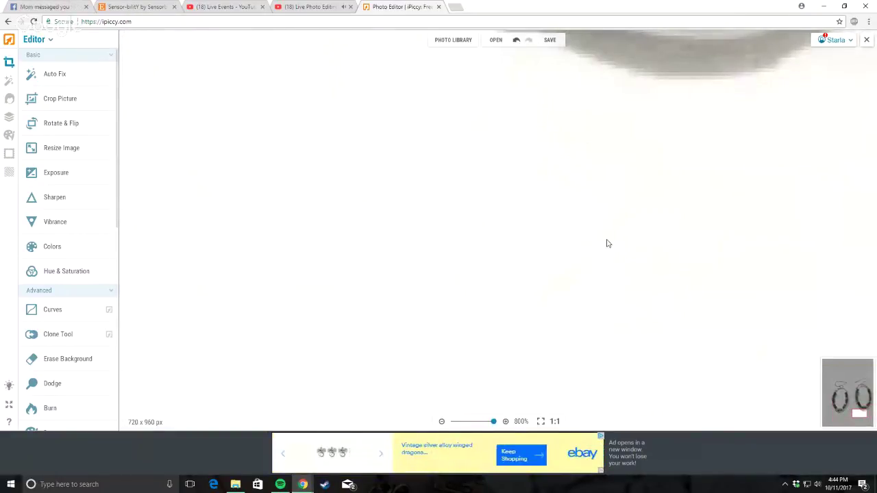
{"action": "scroll", "coordinate": [549, 274], "scroll_direction": "down", "scroll_amount": 4}
{"action": "scroll", "coordinate": [606, 305], "scroll_direction": "down", "scroll_amount": 3}
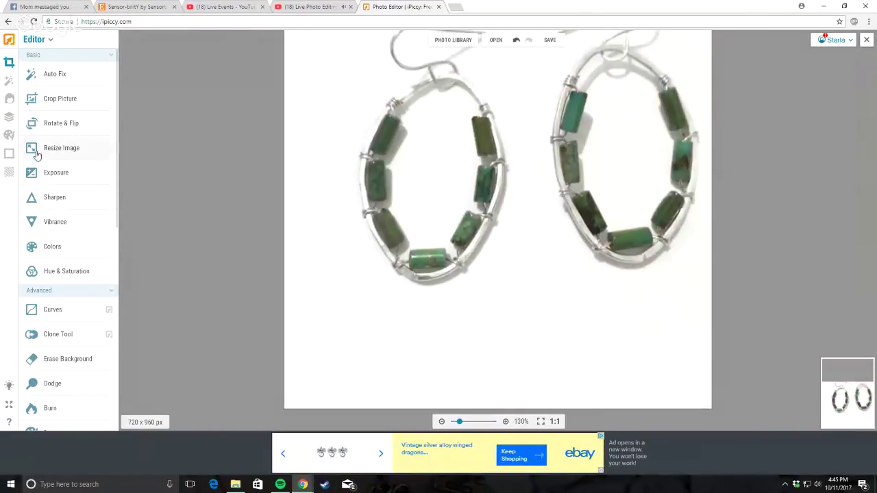
{"action": "left_click", "coordinate": [56, 172]}
{"action": "left_click_drag", "start_coordinate": [29, 220], "coordinate": [69, 220]}
{"action": "left_click", "coordinate": [102, 172]}
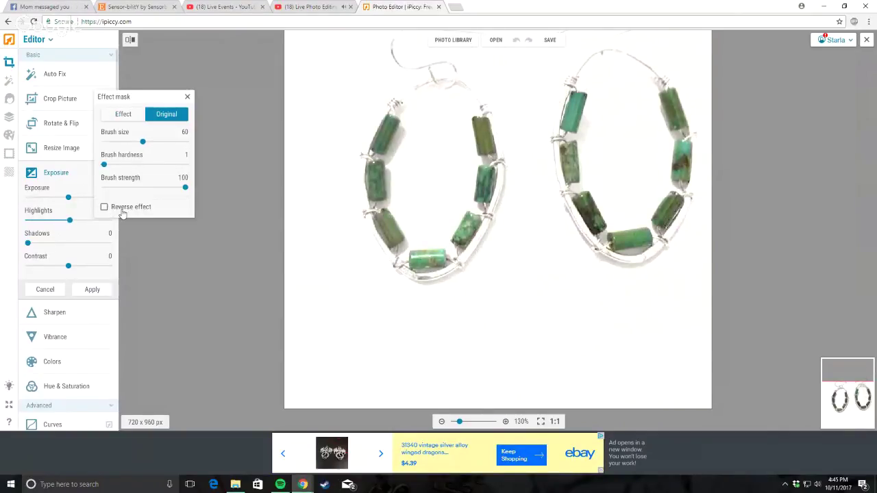
{"action": "left_click", "coordinate": [121, 209]}
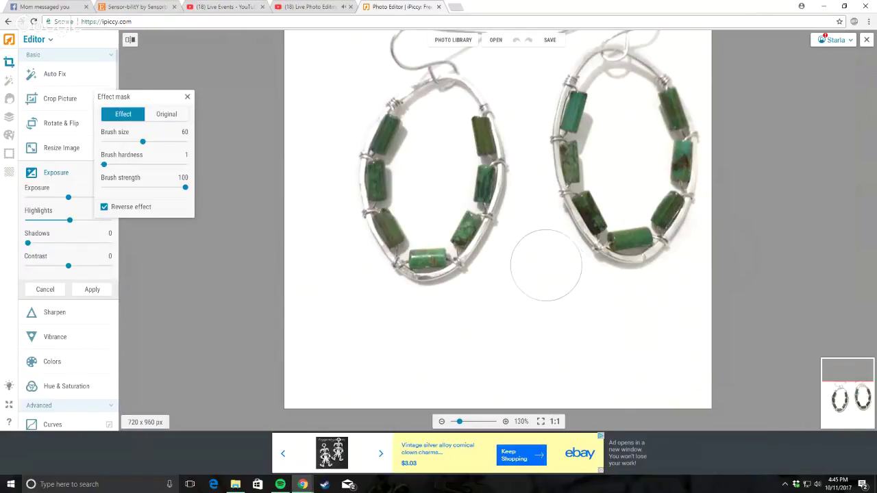
{"action": "scroll", "coordinate": [439, 359], "scroll_direction": "down", "scroll_amount": 3}
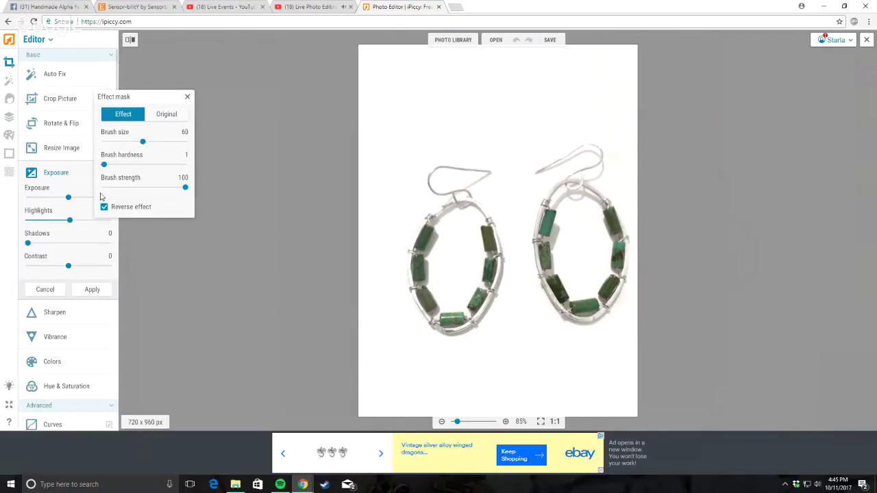
{"action": "left_click", "coordinate": [166, 114]}
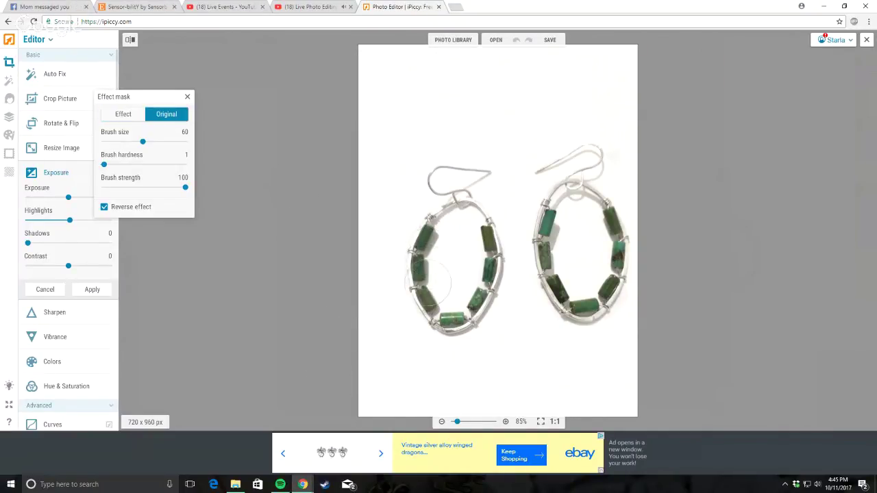
{"action": "left_click", "coordinate": [92, 288]}
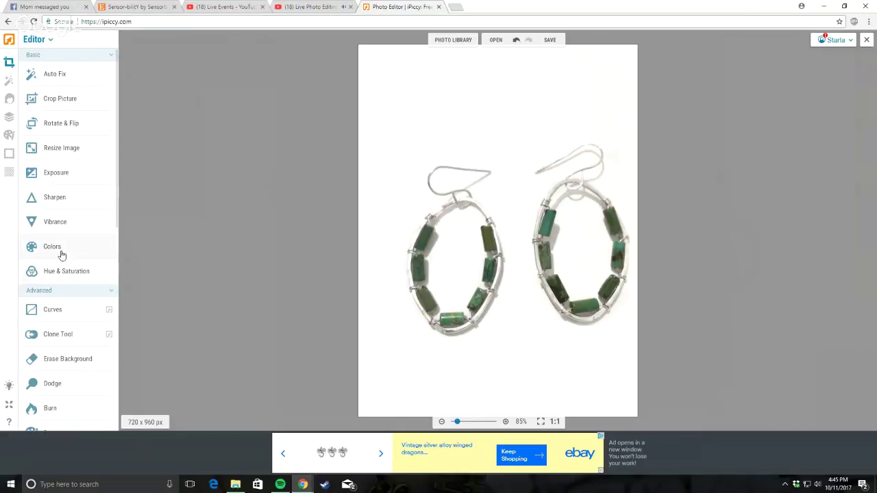
Step: Sharpen the photo with Sharpness 8 and Clarity 22, and apply
{"action": "left_click", "coordinate": [53, 200]}
{"action": "left_click", "coordinate": [46, 246]}
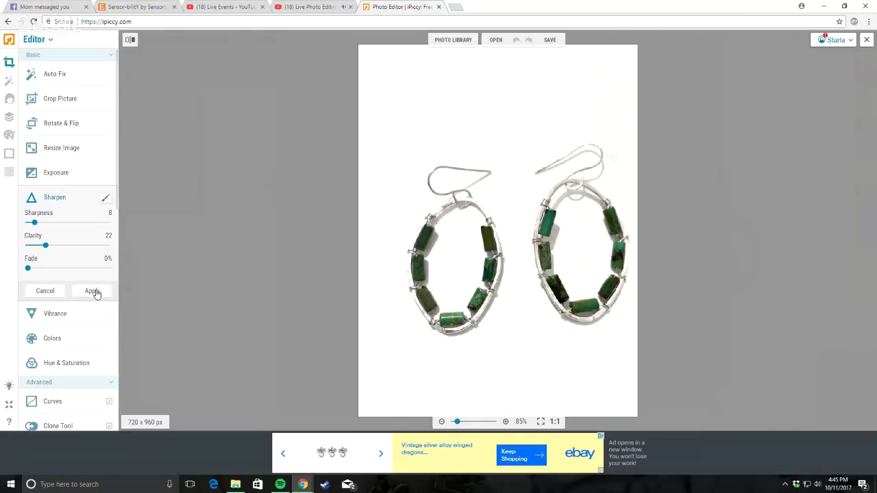
{"action": "left_click", "coordinate": [92, 292]}
Step: Set Hue & Saturation to Saturation 13 with a reversed effect mask, and reduce the mask brush size to 14
{"action": "scroll", "coordinate": [514, 280], "scroll_direction": "up", "scroll_amount": 3}
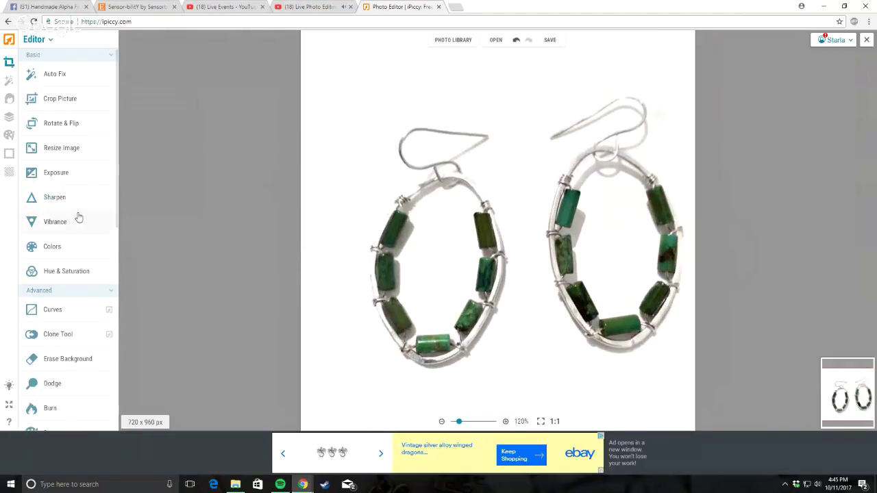
{"action": "left_click", "coordinate": [76, 276]}
{"action": "left_click_drag", "start_coordinate": [71, 322], "coordinate": [75, 324]}
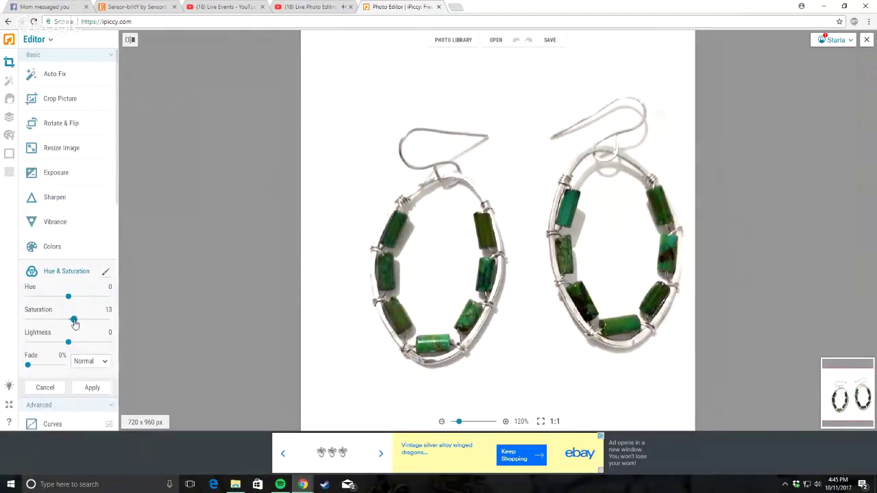
{"action": "left_click", "coordinate": [106, 271]}
{"action": "left_click", "coordinate": [104, 207]}
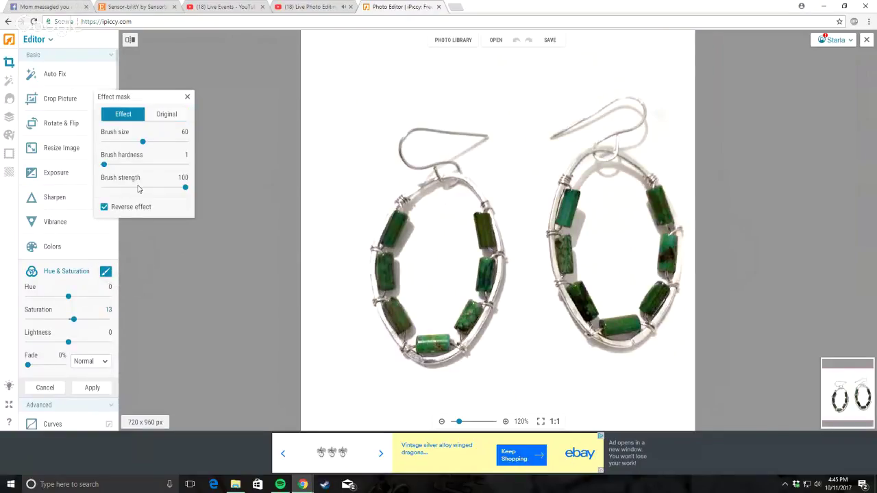
{"action": "left_click_drag", "start_coordinate": [142, 146], "coordinate": [115, 142]}
{"action": "scroll", "coordinate": [490, 340], "scroll_direction": "up", "scroll_amount": 5}
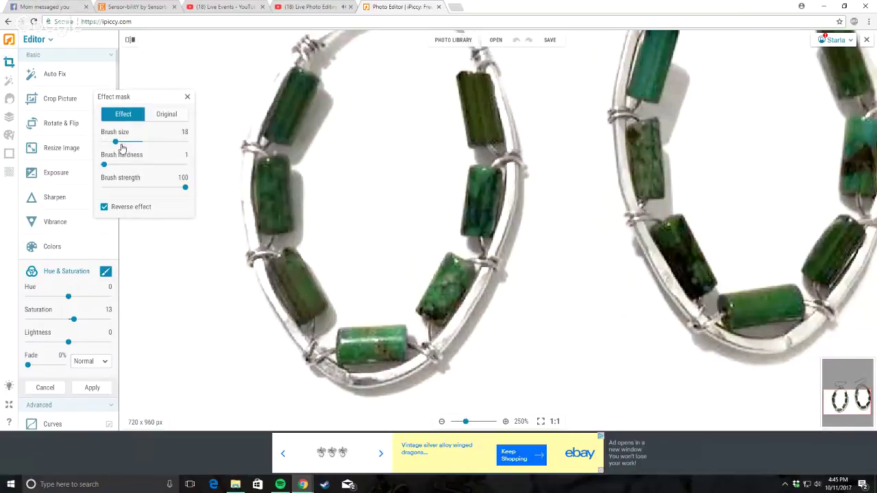
{"action": "left_click_drag", "start_coordinate": [115, 142], "coordinate": [113, 142]}
Step: Brush the added saturation over the green beads and apply the effect
{"action": "scroll", "coordinate": [481, 185], "scroll_direction": "down", "scroll_amount": 2}
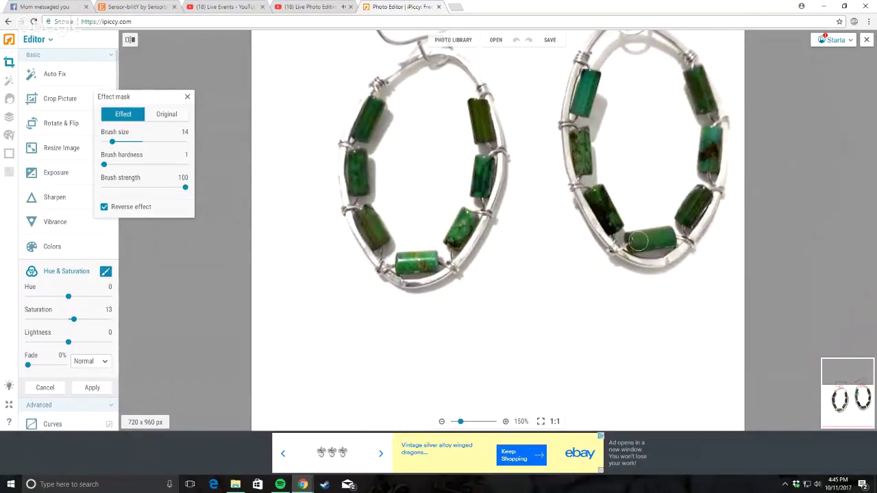
{"action": "mouse_move", "coordinate": [701, 199]}
{"action": "left_mouse_down"}
{"action": "mouse_move", "coordinate": [716, 137]}
{"action": "mouse_move", "coordinate": [713, 158]}
{"action": "mouse_move", "coordinate": [706, 122]}
{"action": "left_mouse_up"}
{"action": "scroll", "coordinate": [700, 171], "scroll_direction": "down", "scroll_amount": 2}
{"action": "scroll", "coordinate": [701, 176], "scroll_direction": "down", "scroll_amount": 2}
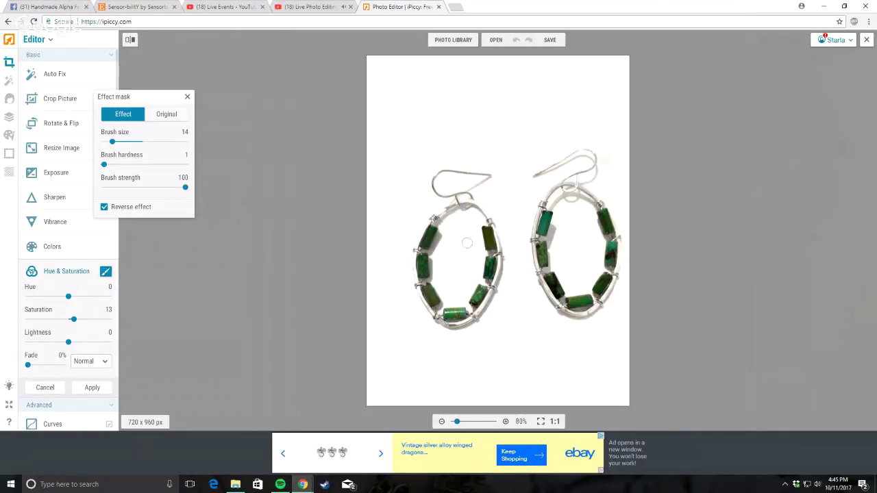
{"action": "left_click", "coordinate": [93, 388]}
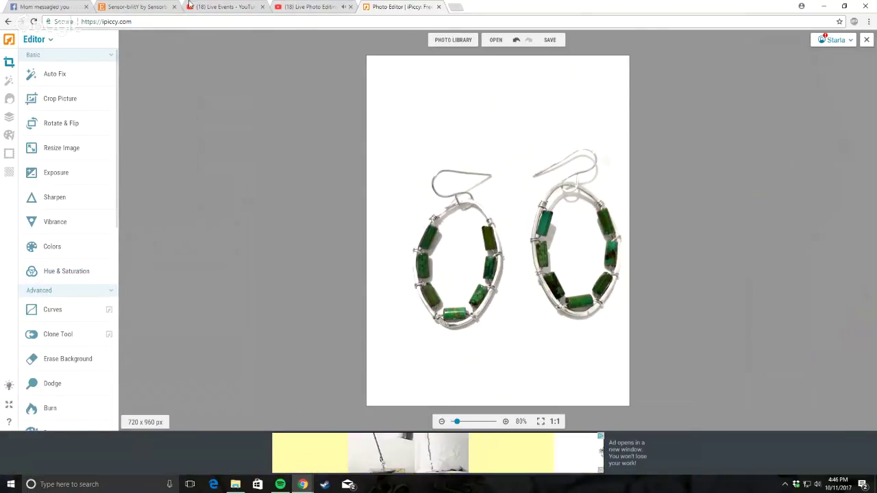
Step: Switch to the YouTube live stream page and read through the recent live chat messages
{"action": "left_click", "coordinate": [288, 7]}
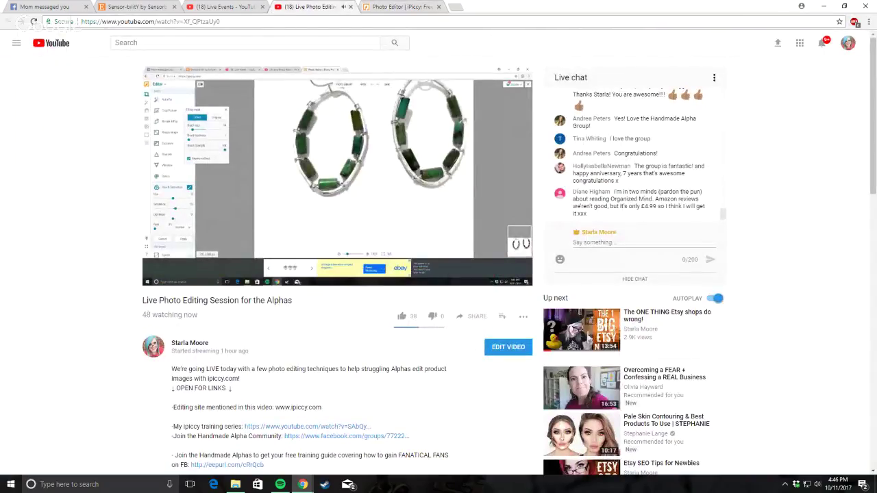
{"action": "scroll", "coordinate": [665, 164], "scroll_direction": "up", "scroll_amount": 3}
{"action": "scroll", "coordinate": [669, 157], "scroll_direction": "up", "scroll_amount": 1}
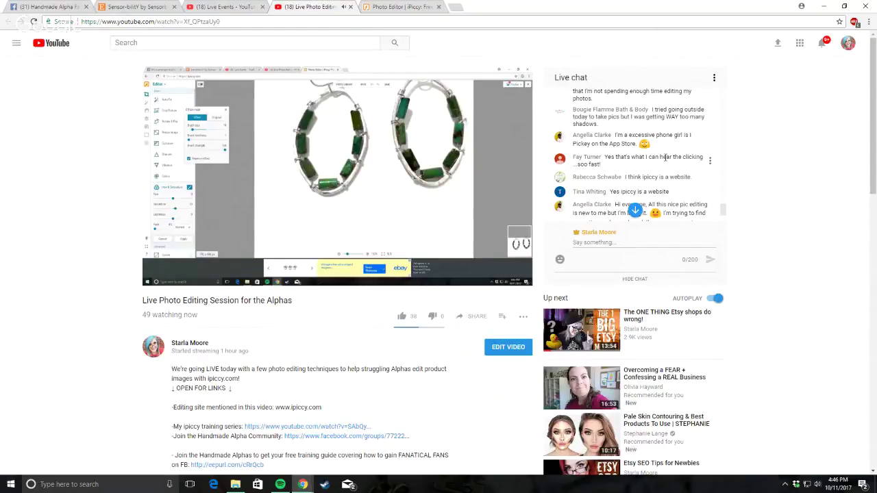
{"action": "scroll", "coordinate": [665, 158], "scroll_direction": "up", "scroll_amount": 1}
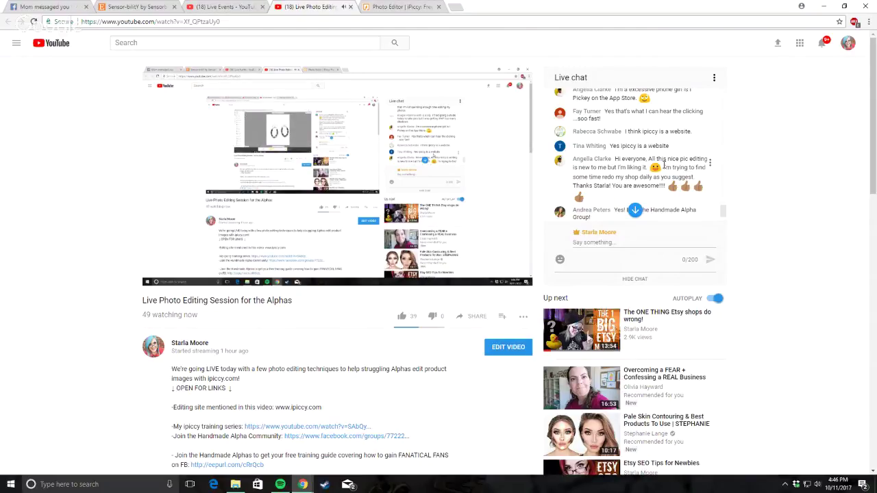
{"action": "scroll", "coordinate": [654, 159], "scroll_direction": "down", "scroll_amount": 1}
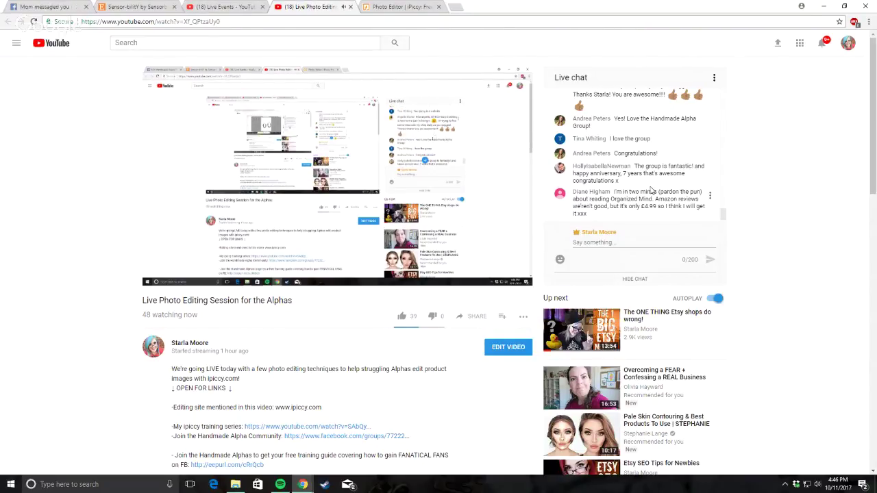
{"action": "scroll", "coordinate": [850, 229], "scroll_direction": "down", "scroll_amount": 1}
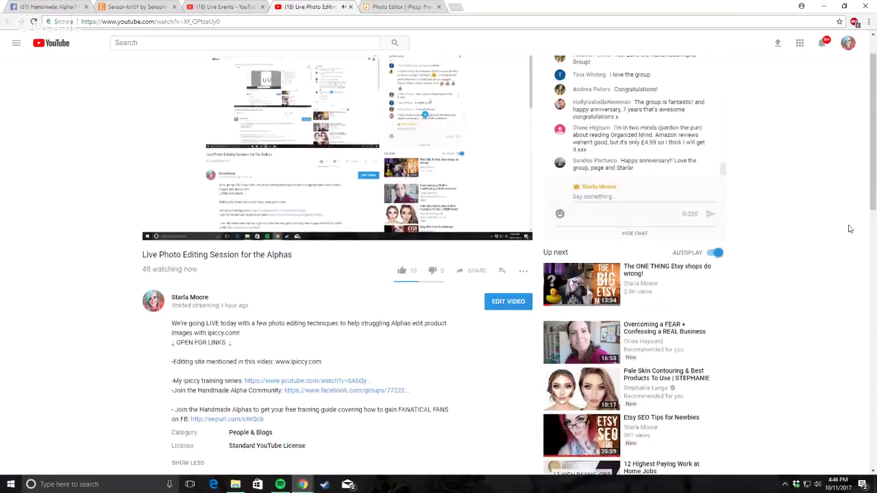
{"action": "scroll", "coordinate": [803, 227], "scroll_direction": "up", "scroll_amount": 1}
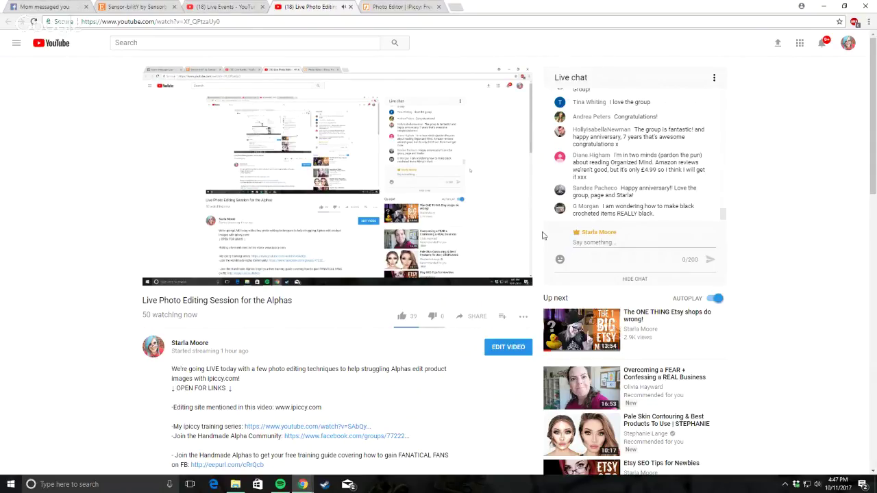
Step: Return to iPiccy, save the earrings photo as a High quality JPG over the original in the Alpha edits folder, and continue editing
{"action": "left_click", "coordinate": [415, 5]}
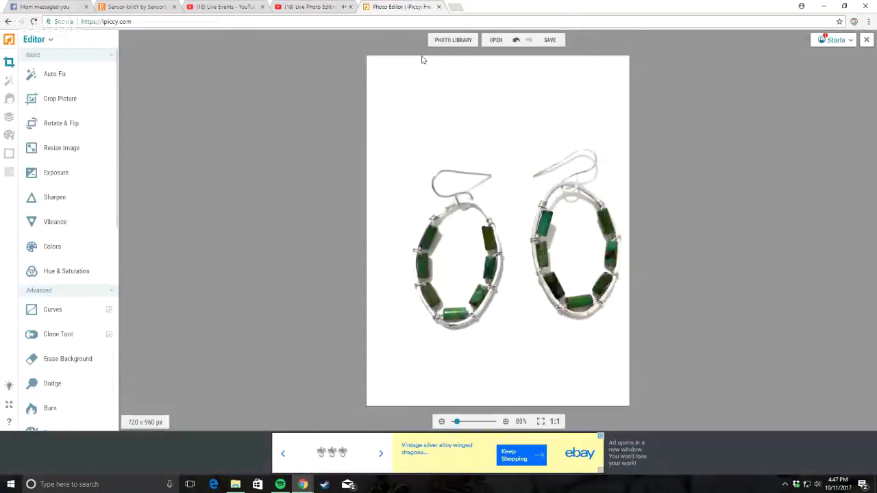
{"action": "scroll", "coordinate": [435, 294], "scroll_direction": "up", "scroll_amount": 5}
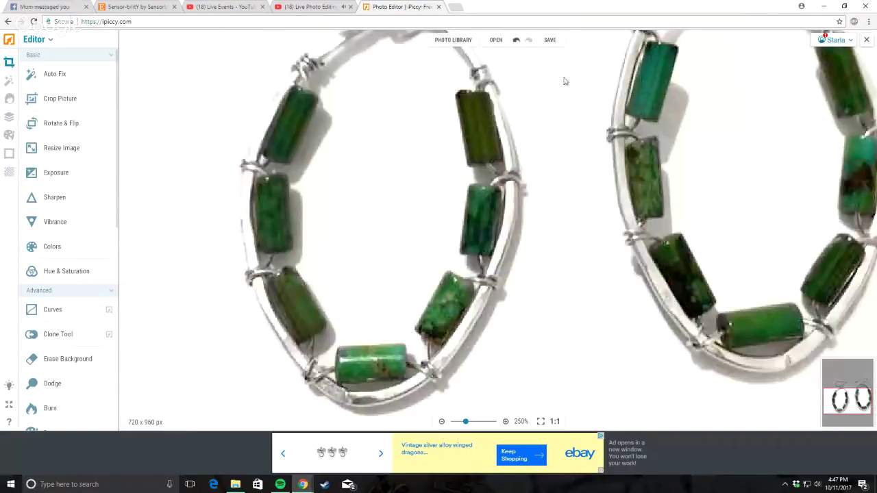
{"action": "left_click", "coordinate": [542, 40]}
{"action": "left_click", "coordinate": [549, 59]}
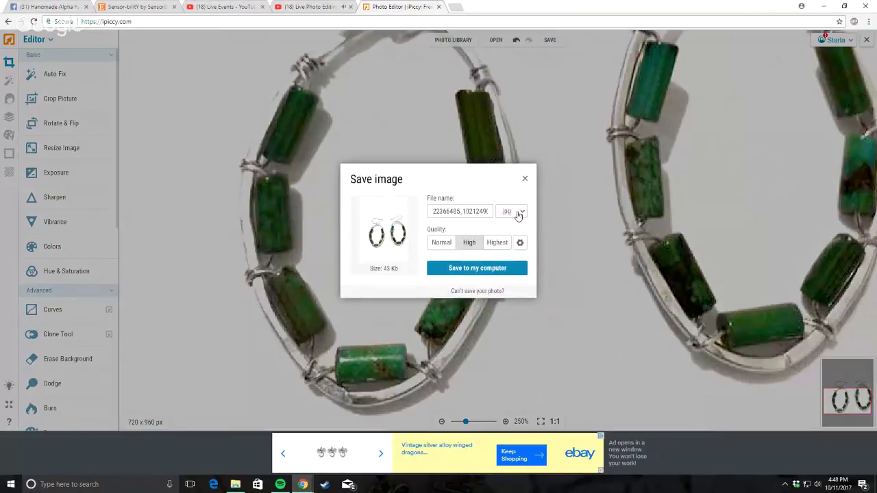
{"action": "left_click", "coordinate": [485, 270]}
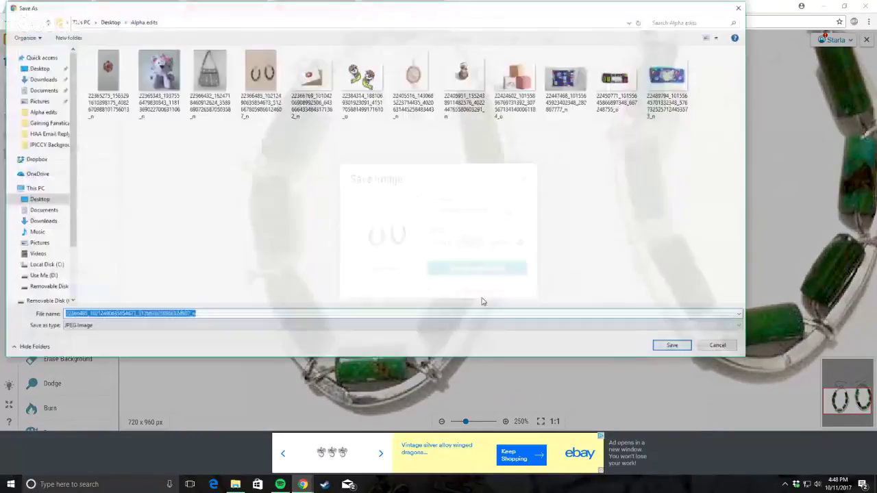
{"action": "left_click", "coordinate": [261, 73]}
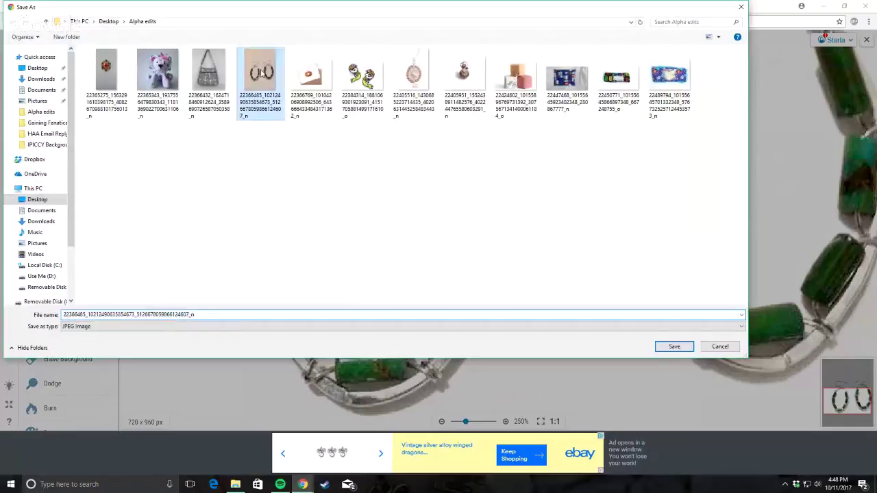
{"action": "left_click", "coordinate": [675, 346]}
{"action": "left_click", "coordinate": [534, 245]}
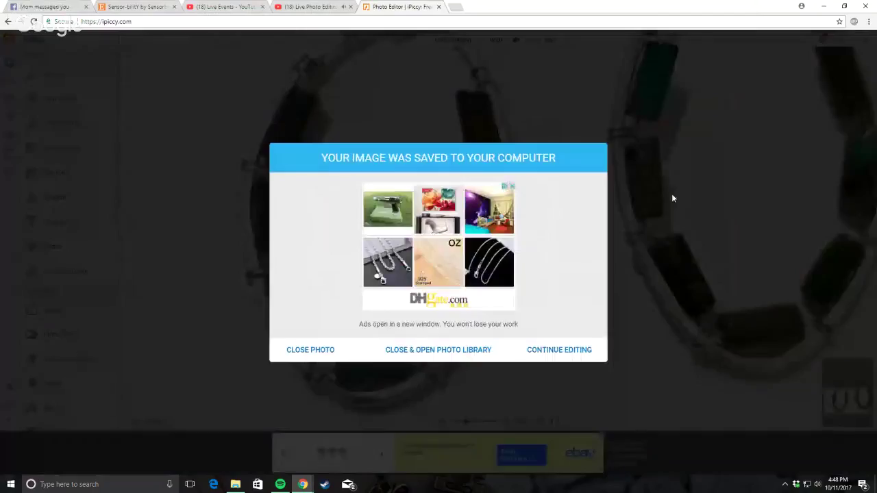
{"action": "left_click", "coordinate": [557, 350]}
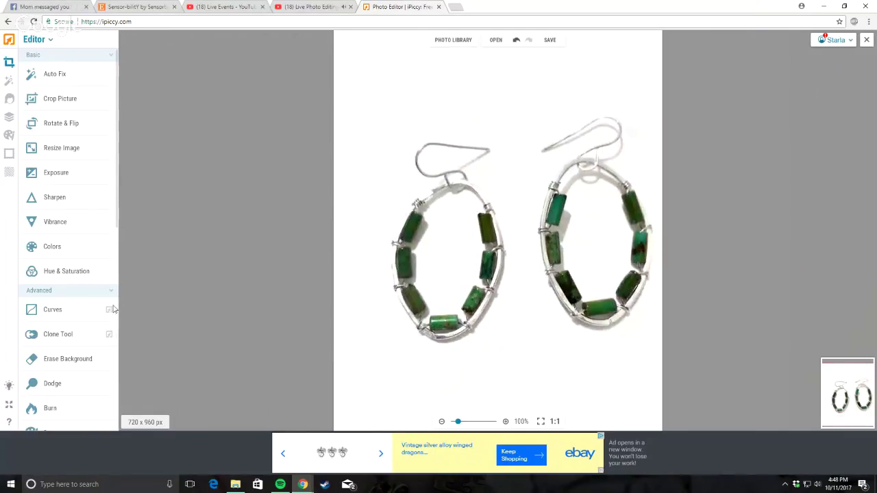
Step: Try the Exposure Shadows at 100 on the earrings, reset them to 0, and apply Contrast -4
{"action": "left_click", "coordinate": [57, 176]}
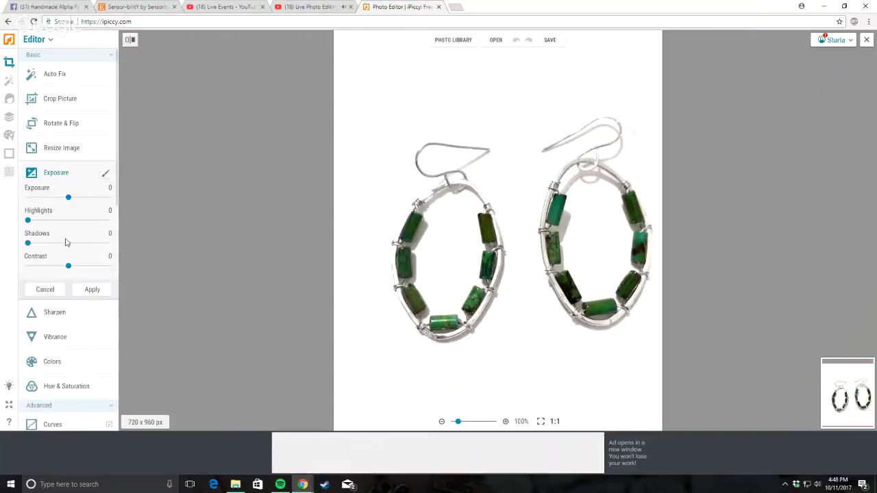
{"action": "left_click_drag", "start_coordinate": [27, 243], "coordinate": [130, 247]}
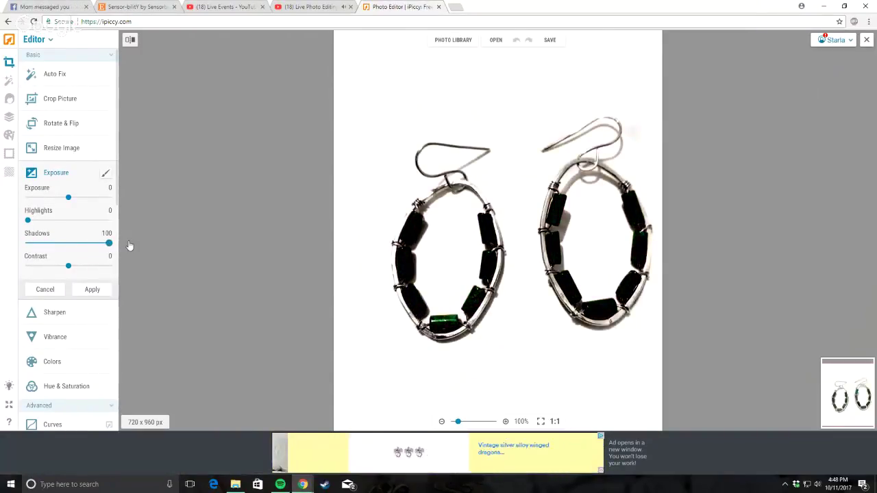
{"action": "scroll", "coordinate": [371, 291], "scroll_direction": "down", "scroll_amount": 1}
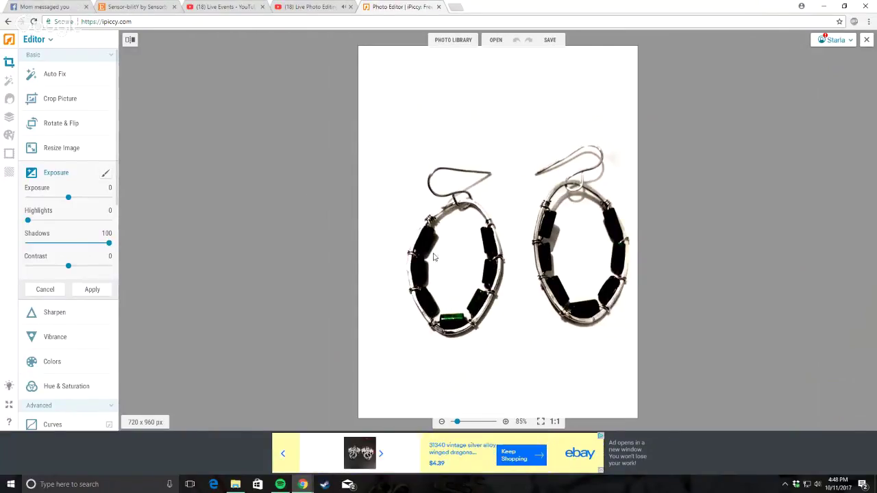
{"action": "scroll", "coordinate": [348, 218], "scroll_direction": "up", "scroll_amount": 2}
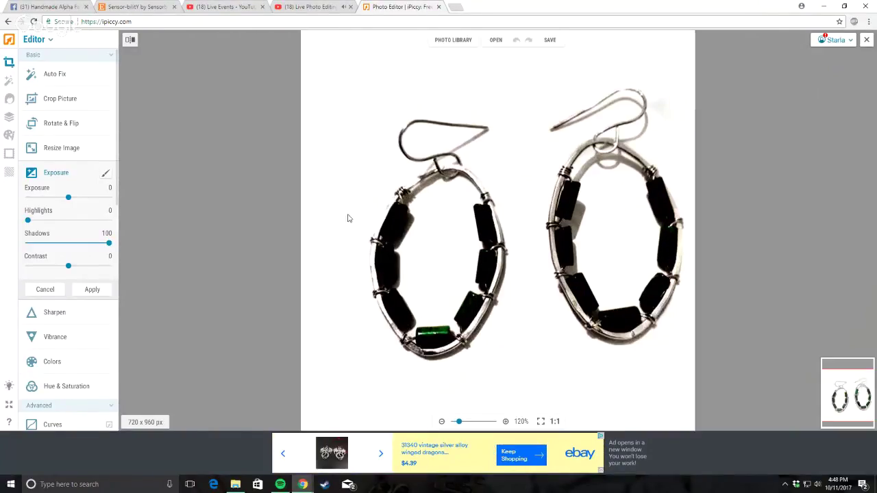
{"action": "left_click_drag", "start_coordinate": [109, 243], "coordinate": [27, 244]}
{"action": "mouse_move", "coordinate": [68, 266]}
{"action": "left_mouse_down"}
{"action": "mouse_move", "coordinate": [99, 268]}
{"action": "mouse_move", "coordinate": [55, 276]}
{"action": "mouse_move", "coordinate": [110, 272]}
{"action": "mouse_move", "coordinate": [67, 278]}
{"action": "left_mouse_up"}
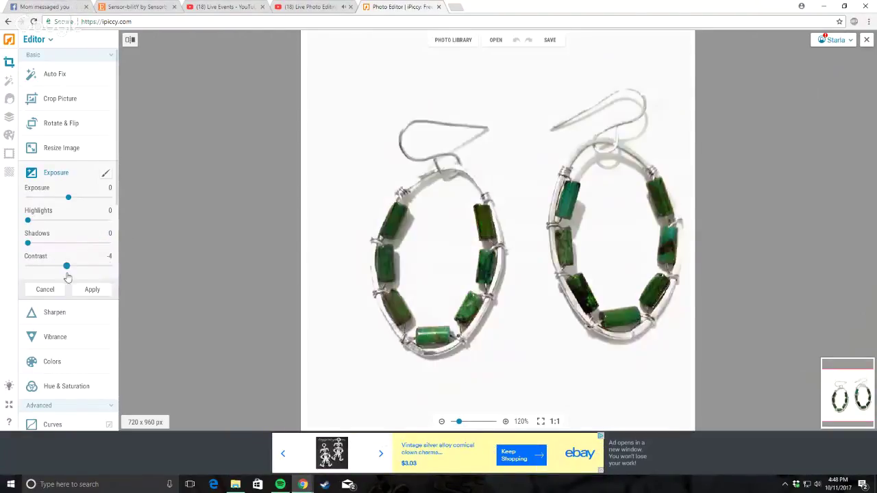
{"action": "left_click", "coordinate": [90, 291]}
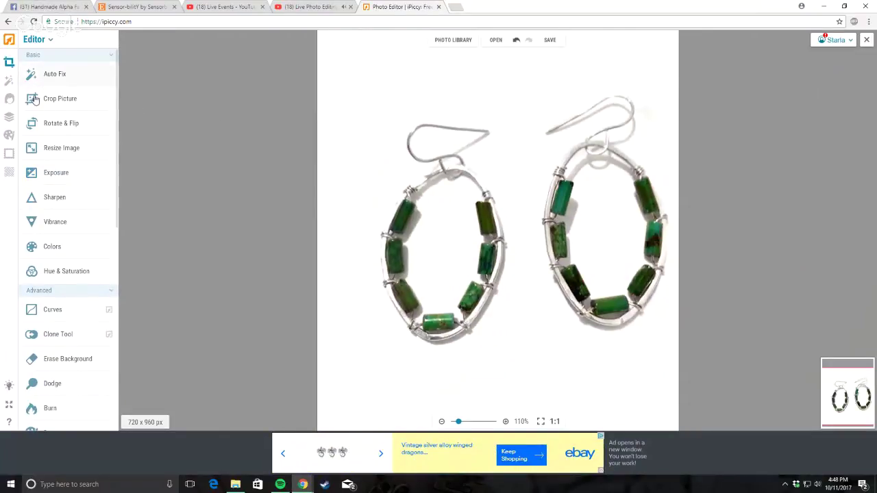
Step: Add the original earrings photo as a layer, enlarge it beside the edited version for comparison, and delete the layer
{"action": "left_click", "coordinate": [9, 117]}
{"action": "left_click", "coordinate": [133, 42]}
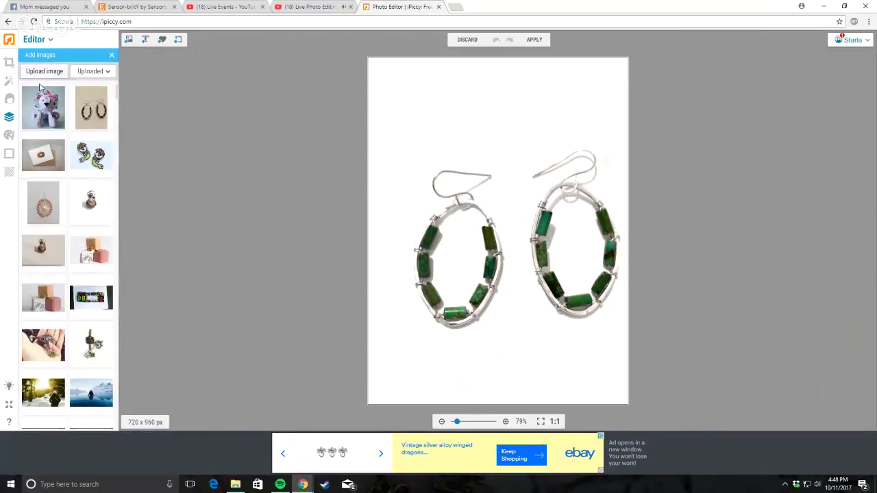
{"action": "left_click", "coordinate": [103, 103]}
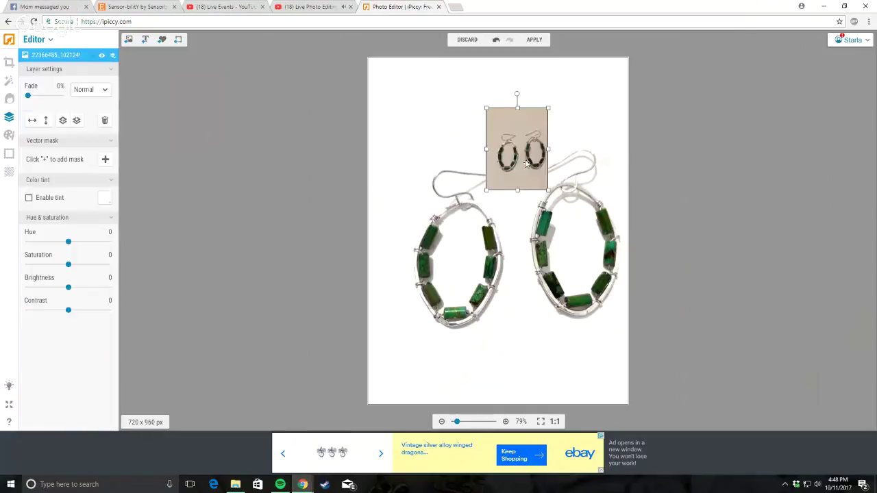
{"action": "left_click_drag", "start_coordinate": [264, 156], "coordinate": [457, 414]}
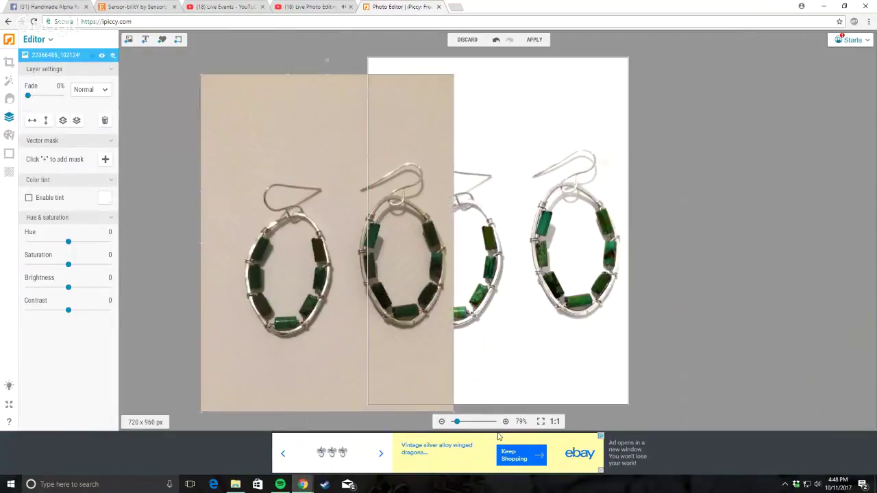
{"action": "left_click_drag", "start_coordinate": [328, 235], "coordinate": [245, 230]}
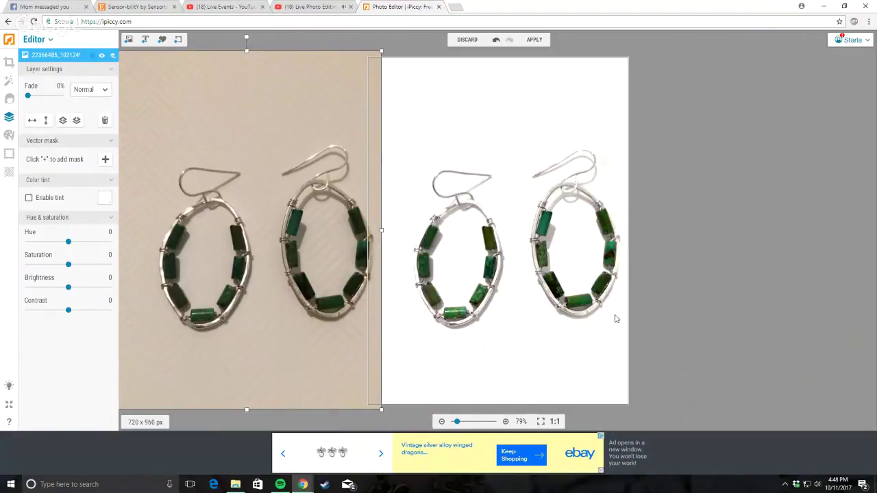
{"action": "right_click", "coordinate": [328, 79]}
{"action": "left_click", "coordinate": [350, 86]}
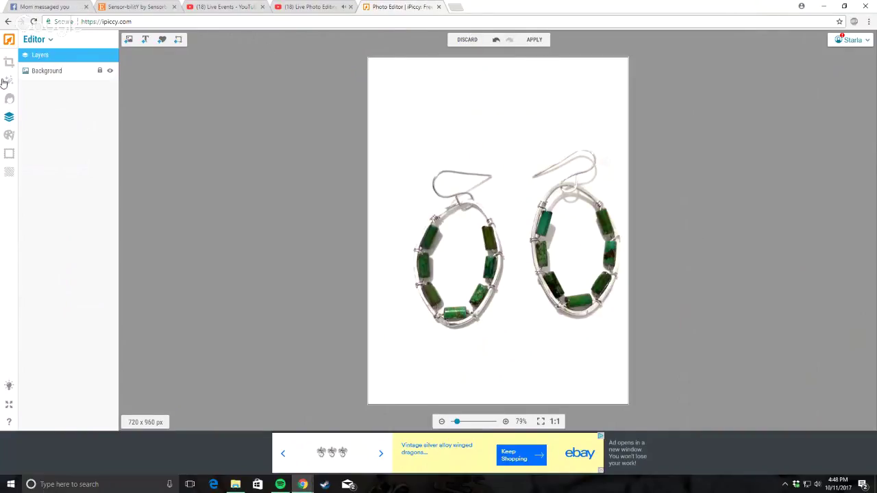
{"action": "left_click", "coordinate": [9, 61]}
Step: Open the grey anchor-print handbag photo from the Alpha edits folder, and check the YouTube live chat before returning to iPiccy
{"action": "left_click", "coordinate": [458, 42]}
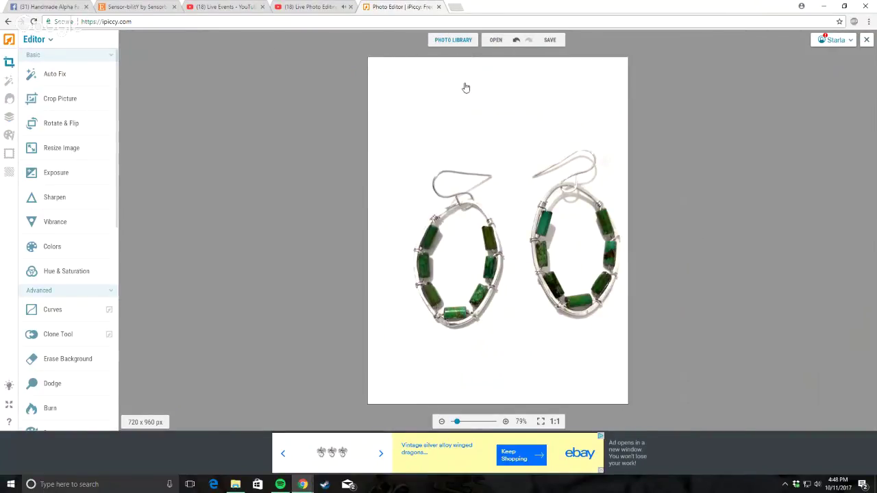
{"action": "left_click", "coordinate": [113, 76]}
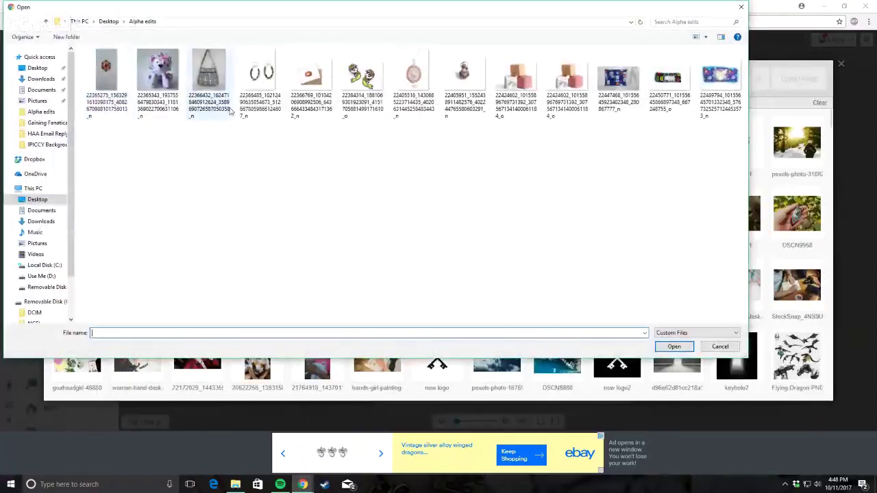
{"action": "double_click", "coordinate": [210, 75]}
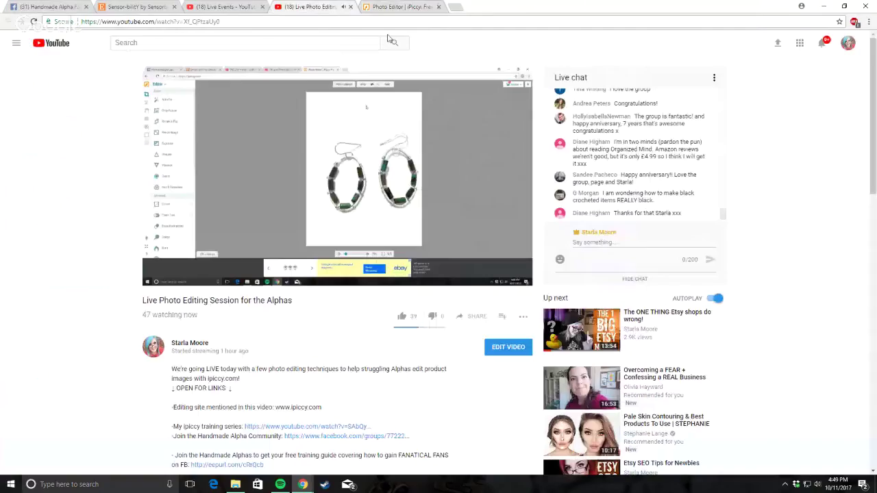
{"action": "key", "text": "ctrl+shift+Tab"}
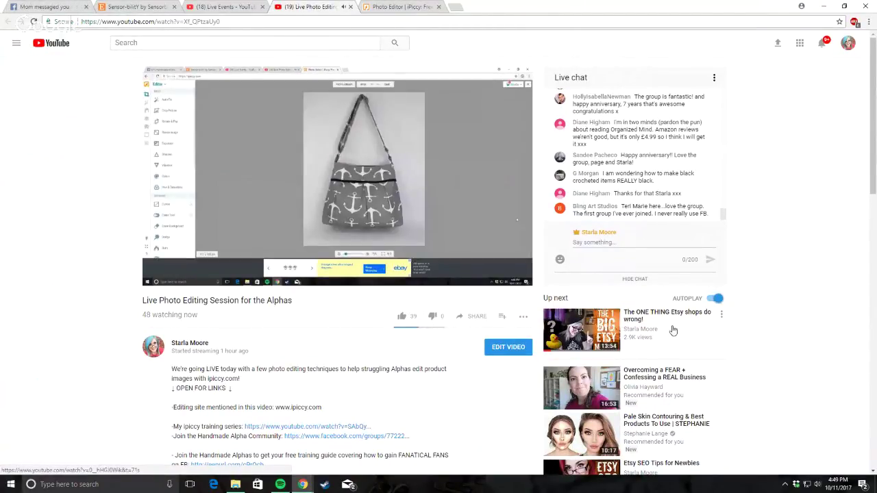
{"action": "left_click", "coordinate": [400, 7]}
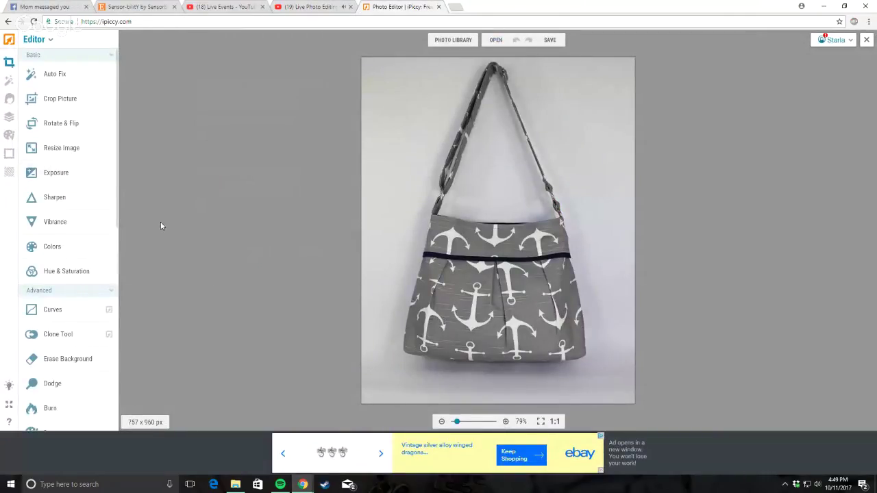
Step: Brighten the handbag photo by setting the Exposure Highlights to 45, and apply
{"action": "left_click", "coordinate": [56, 173]}
{"action": "left_click_drag", "start_coordinate": [29, 220], "coordinate": [65, 231]}
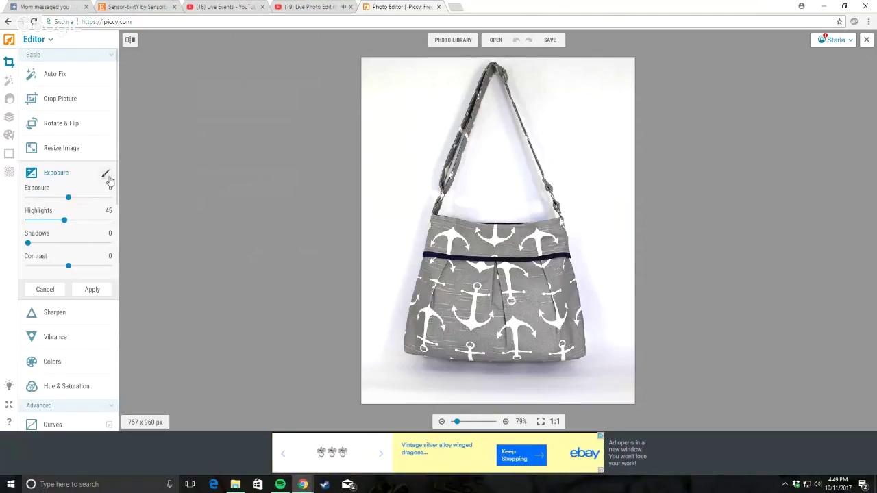
{"action": "left_click", "coordinate": [93, 290]}
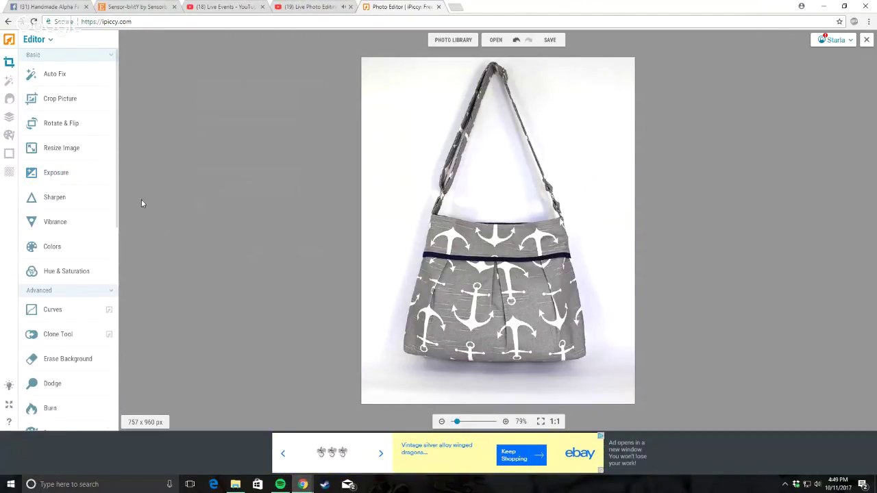
Step: Raise the Exposure Highlights on the handbag photo again, reverse the effect mask, and set the mask brush to Original
{"action": "left_click", "coordinate": [47, 172]}
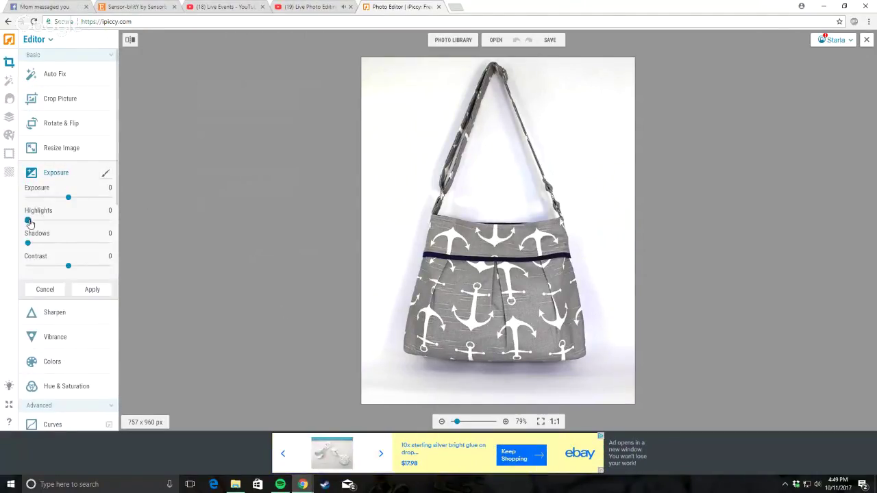
{"action": "left_click_drag", "start_coordinate": [28, 221], "coordinate": [66, 229]}
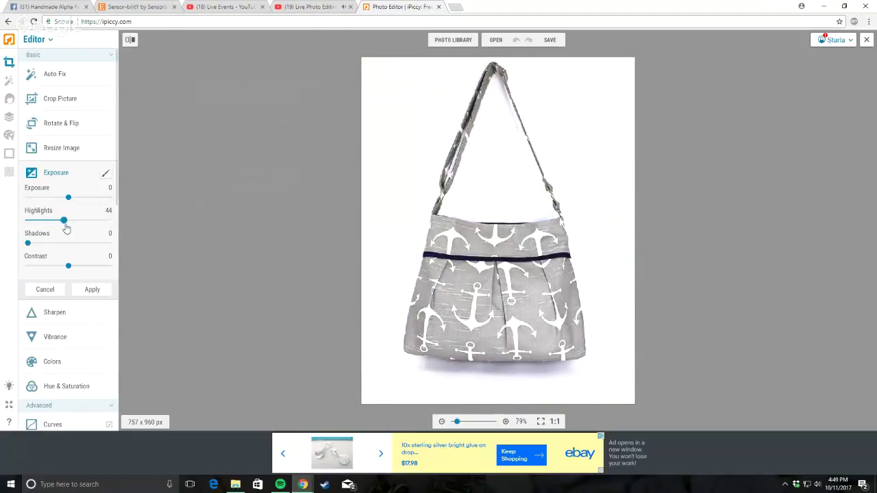
{"action": "left_click", "coordinate": [106, 172]}
{"action": "left_click", "coordinate": [106, 207]}
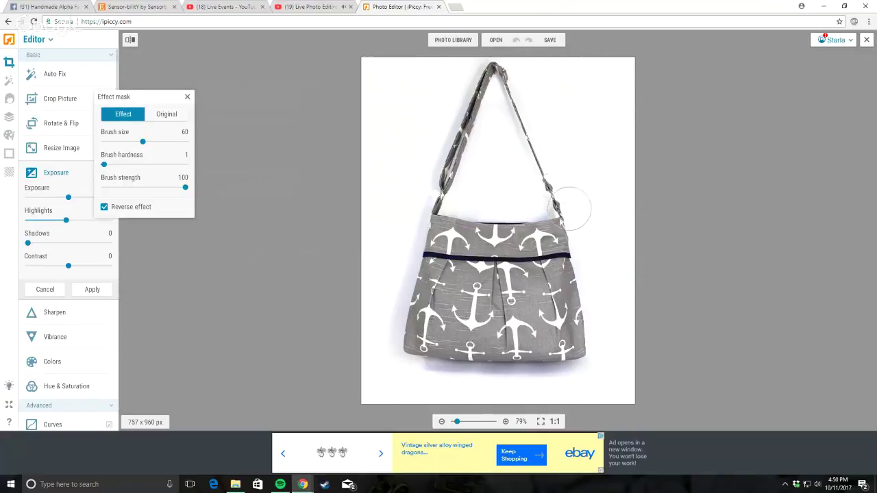
{"action": "left_click", "coordinate": [163, 115]}
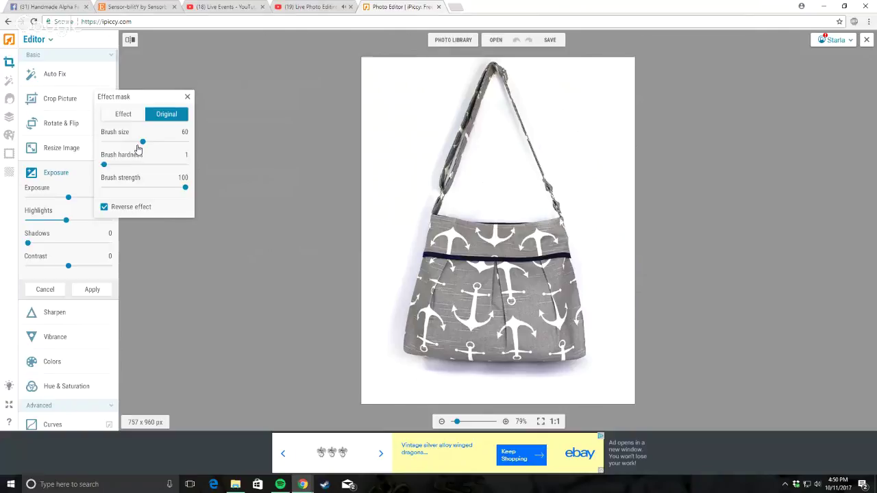
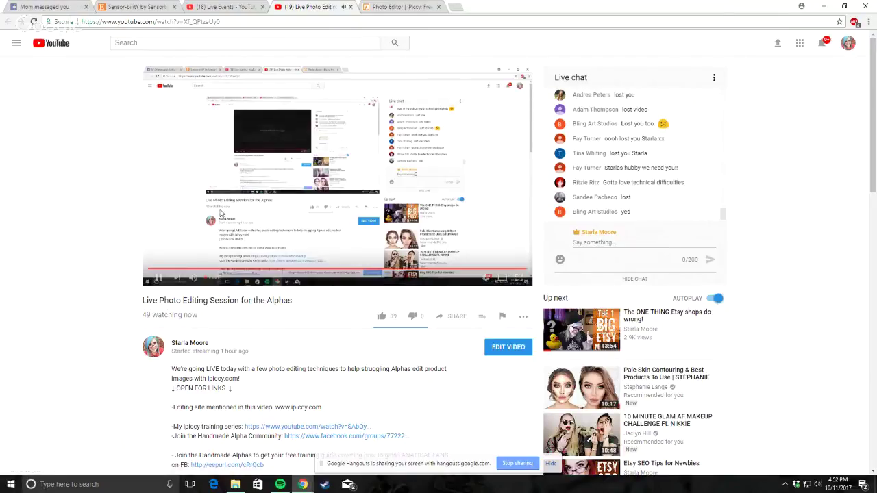
Step: Check the YouTube live chat for viewers' replies on whether the stream is working, and return to iPiccy
{"action": "key", "text": "ctrl+Tab"}
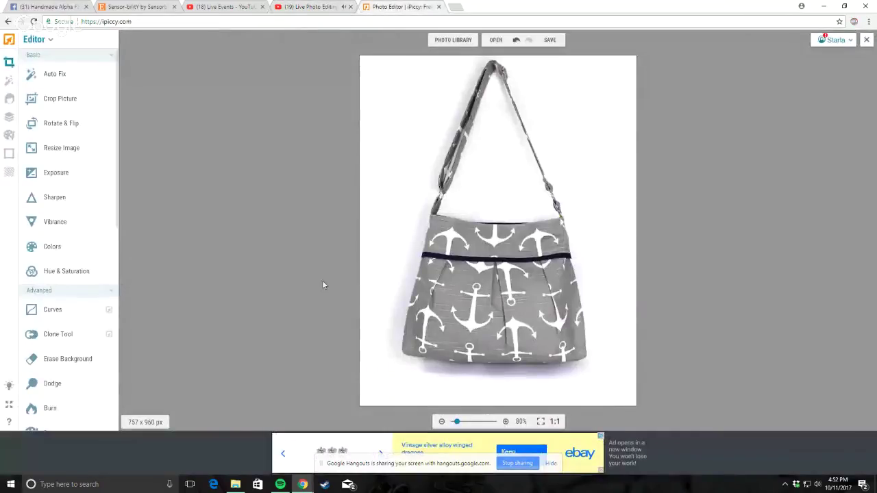
{"action": "left_click", "coordinate": [312, 7]}
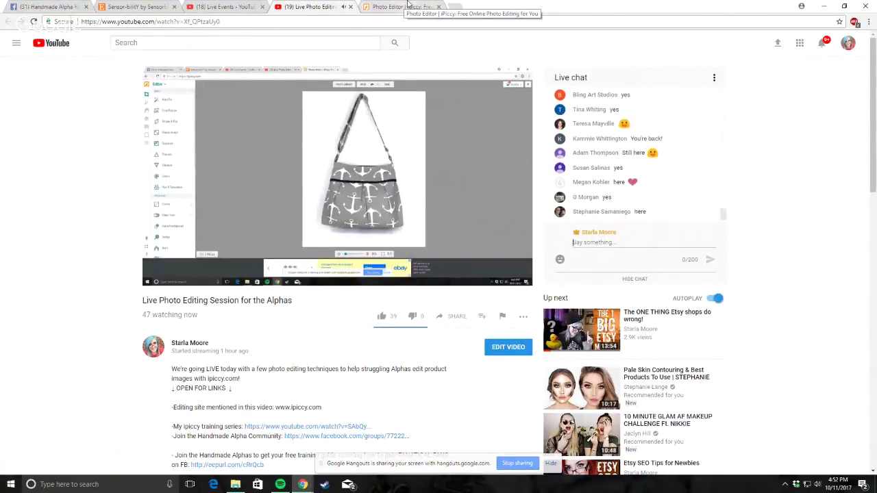
{"action": "left_click", "coordinate": [404, 6]}
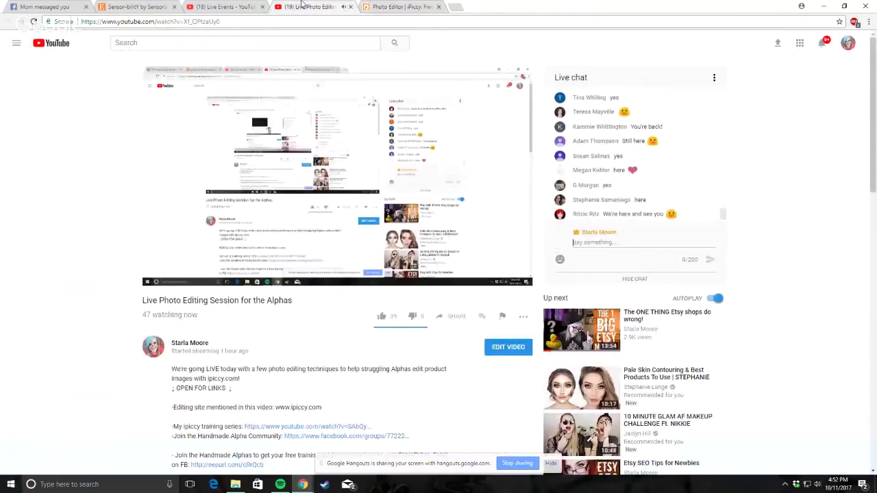
{"action": "left_click", "coordinate": [305, 6]}
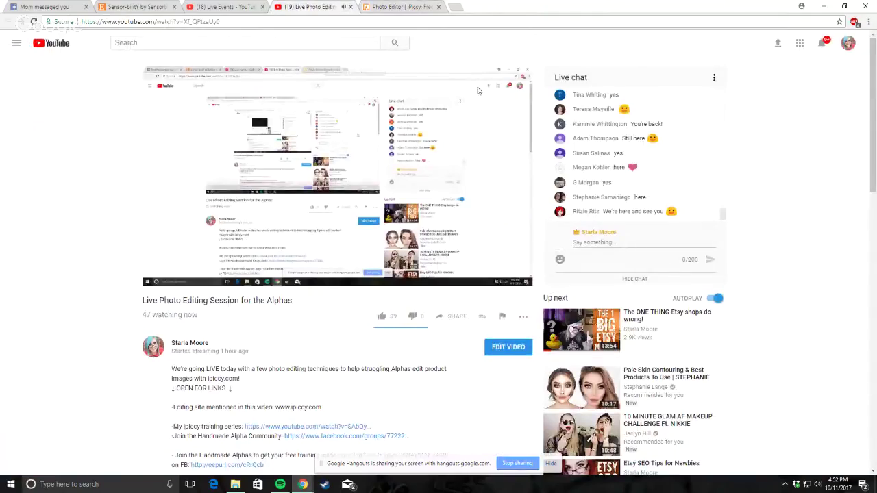
{"action": "key", "text": "ctrl+Tab"}
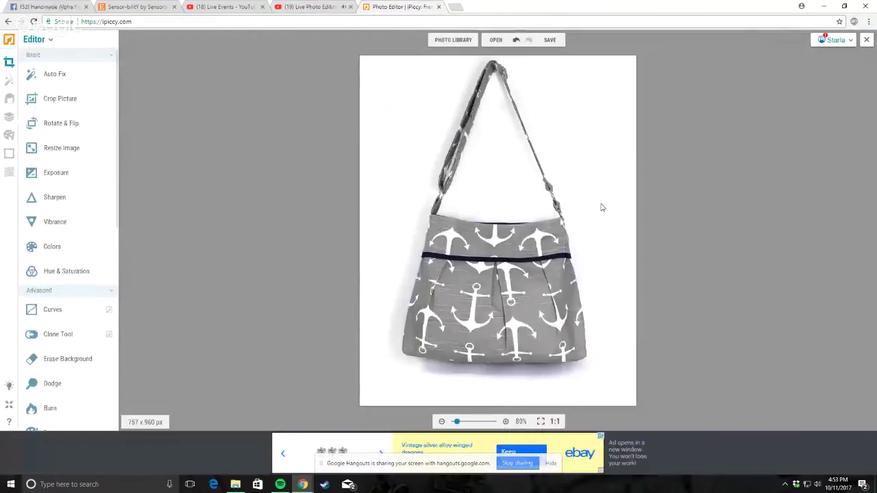
{"action": "left_click", "coordinate": [329, 5]}
{"action": "left_click", "coordinate": [625, 231]}
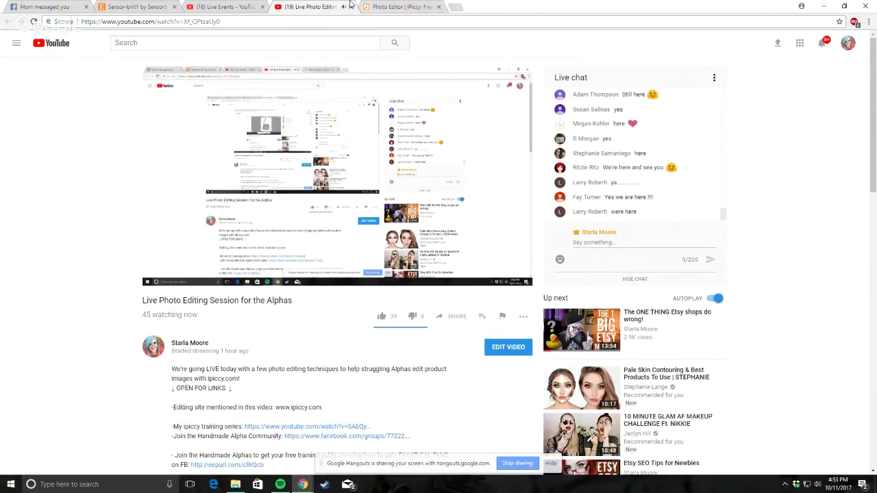
{"action": "left_click", "coordinate": [404, 6]}
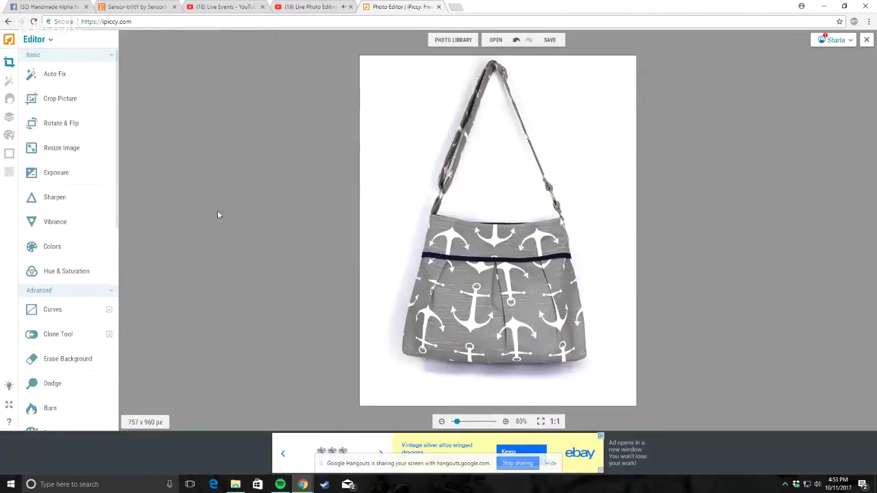
{"action": "left_click", "coordinate": [329, 7]}
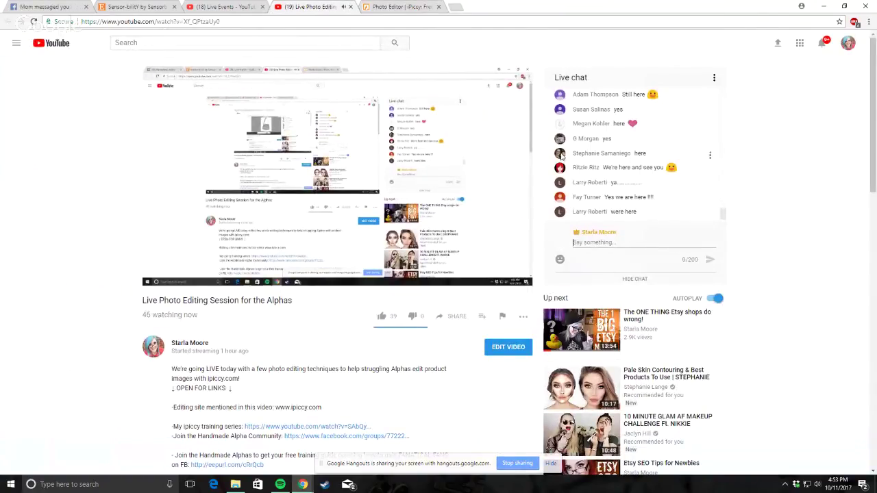
{"action": "left_click", "coordinate": [397, 6]}
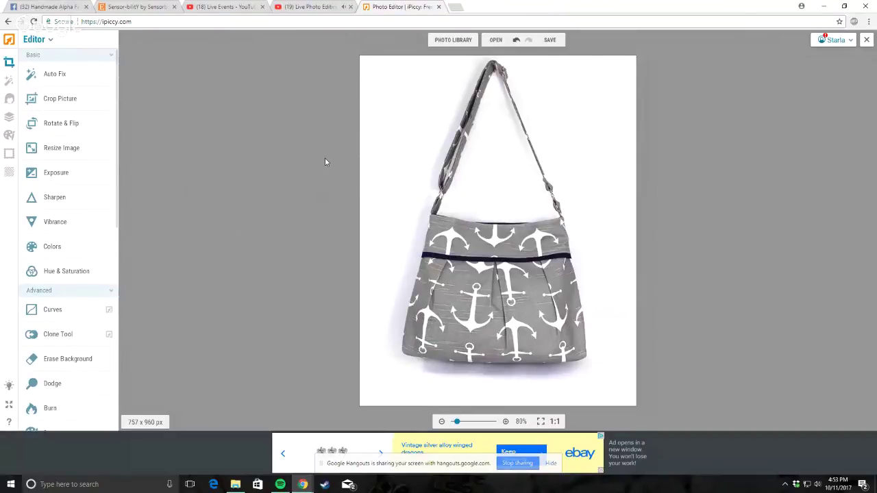
Step: Undo the earlier handbag edits and brighten the original photo with Exposure Highlights at 50, then apply
{"action": "left_click", "coordinate": [513, 42]}
{"action": "left_click", "coordinate": [45, 175]}
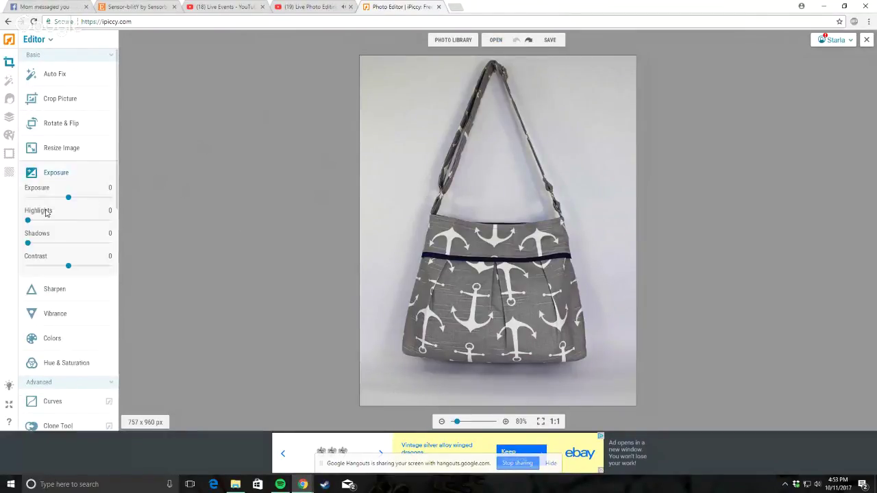
{"action": "left_click_drag", "start_coordinate": [28, 221], "coordinate": [68, 221]}
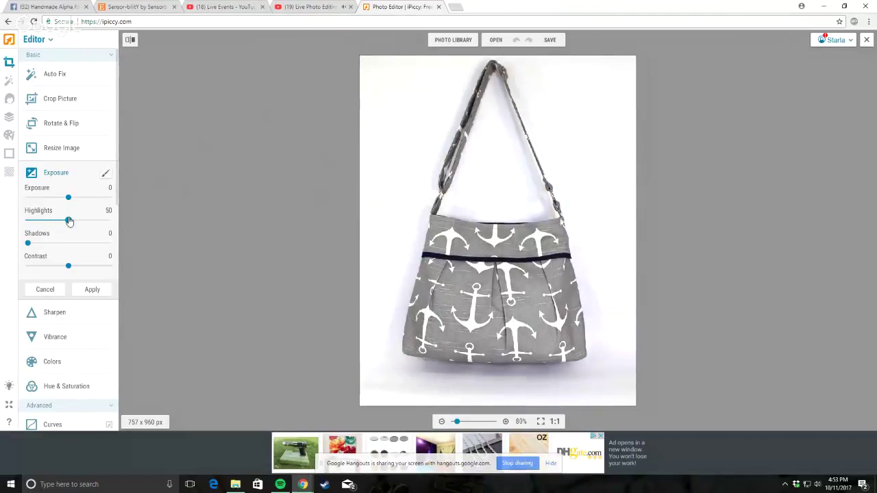
{"action": "left_click", "coordinate": [100, 293]}
Step: Raise the Exposure Highlights again, reverse the effect mask, and paint the effect over the background around the handbag and inside its strap
{"action": "left_click", "coordinate": [54, 172]}
{"action": "left_click_drag", "start_coordinate": [28, 221], "coordinate": [60, 222]}
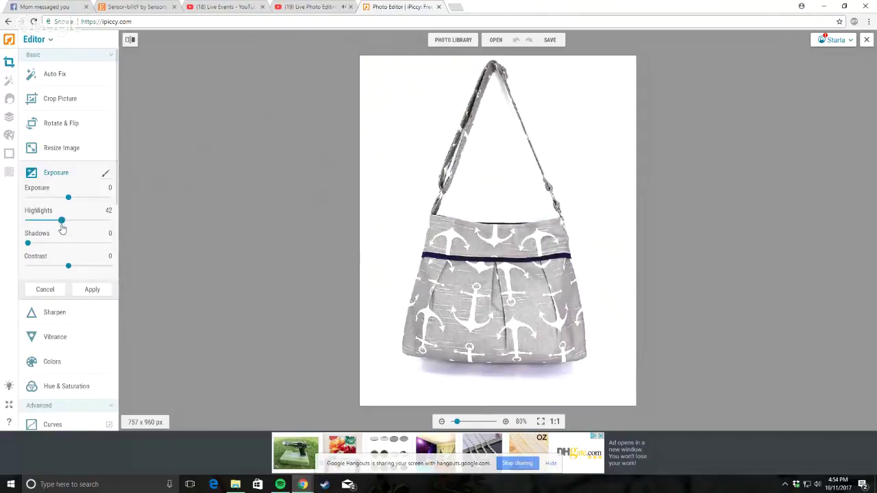
{"action": "left_click", "coordinate": [105, 173]}
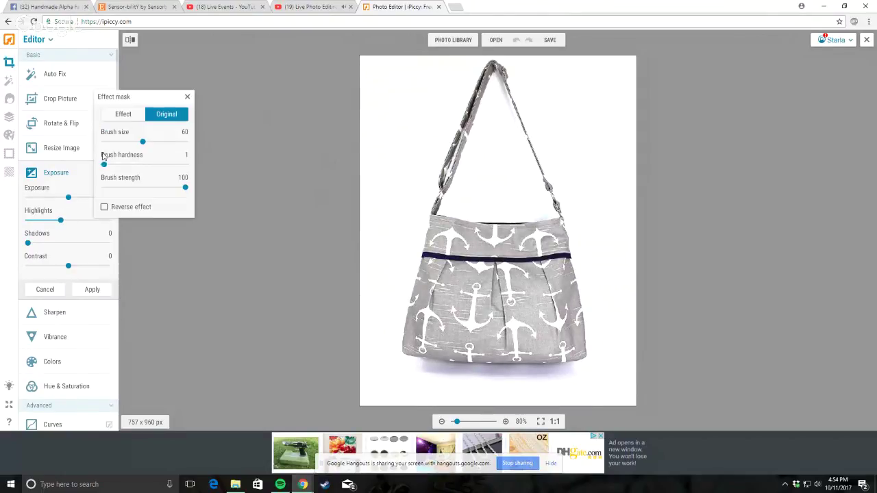
{"action": "left_click", "coordinate": [104, 207]}
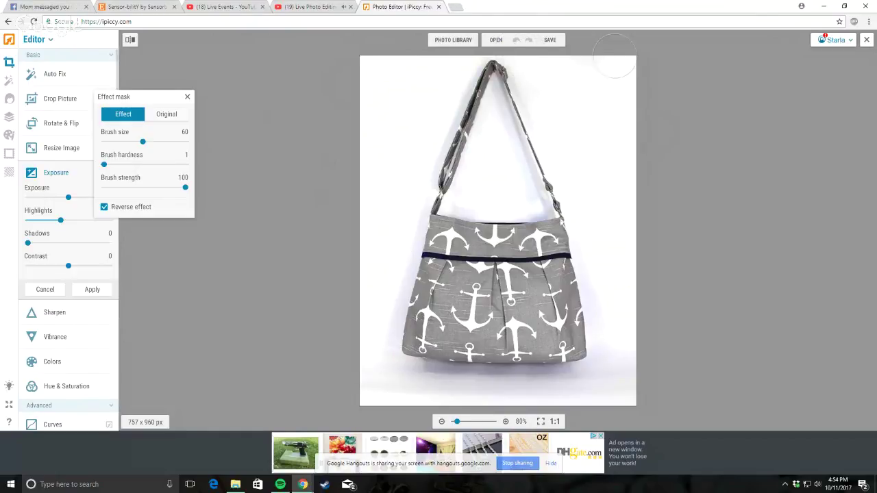
{"action": "mouse_move", "coordinate": [629, 172]}
{"action": "left_mouse_down"}
{"action": "mouse_move", "coordinate": [625, 343]}
{"action": "mouse_move", "coordinate": [611, 319]}
{"action": "mouse_move", "coordinate": [541, 388]}
{"action": "mouse_move", "coordinate": [381, 388]}
{"action": "mouse_move", "coordinate": [372, 349]}
{"action": "mouse_move", "coordinate": [387, 323]}
{"action": "mouse_move", "coordinate": [384, 294]}
{"action": "mouse_move", "coordinate": [384, 305]}
{"action": "left_mouse_up"}
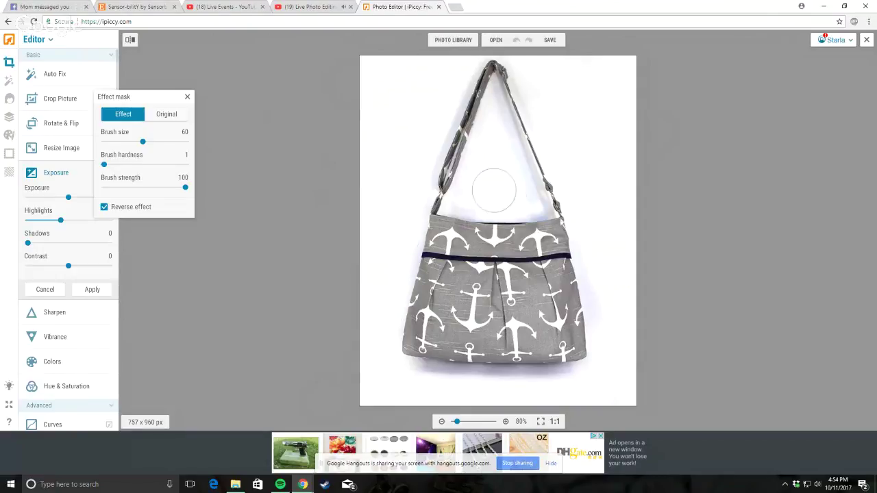
{"action": "mouse_move", "coordinate": [529, 200]}
{"action": "left_mouse_down"}
{"action": "mouse_move", "coordinate": [528, 171]}
{"action": "mouse_move", "coordinate": [490, 103]}
{"action": "mouse_move", "coordinate": [496, 89]}
{"action": "mouse_move", "coordinate": [510, 165]}
{"action": "mouse_move", "coordinate": [479, 203]}
{"action": "mouse_move", "coordinate": [460, 206]}
{"action": "mouse_move", "coordinate": [514, 198]}
{"action": "left_mouse_up"}
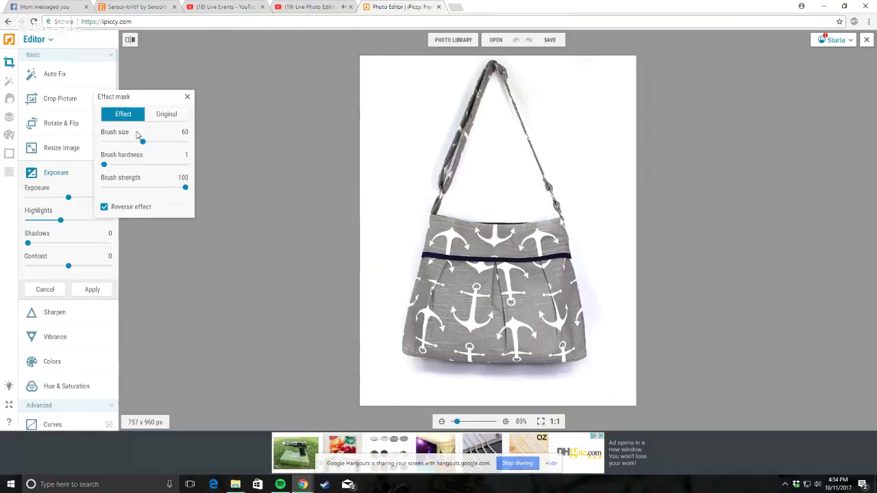
Step: Save the whitened handbag photo to the computer as a .jpg, check the YouTube live chat, and return to iPiccy to continue editing
{"action": "left_click", "coordinate": [550, 39]}
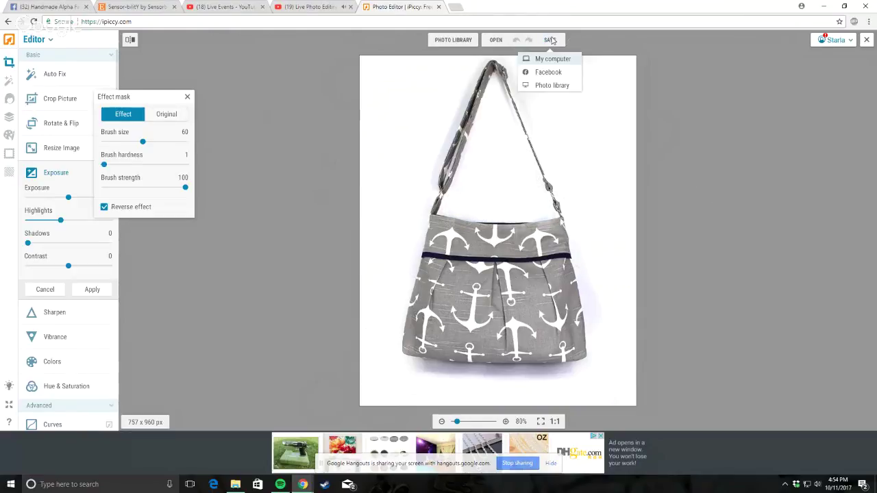
{"action": "left_click", "coordinate": [542, 58]}
{"action": "left_click", "coordinate": [436, 257]}
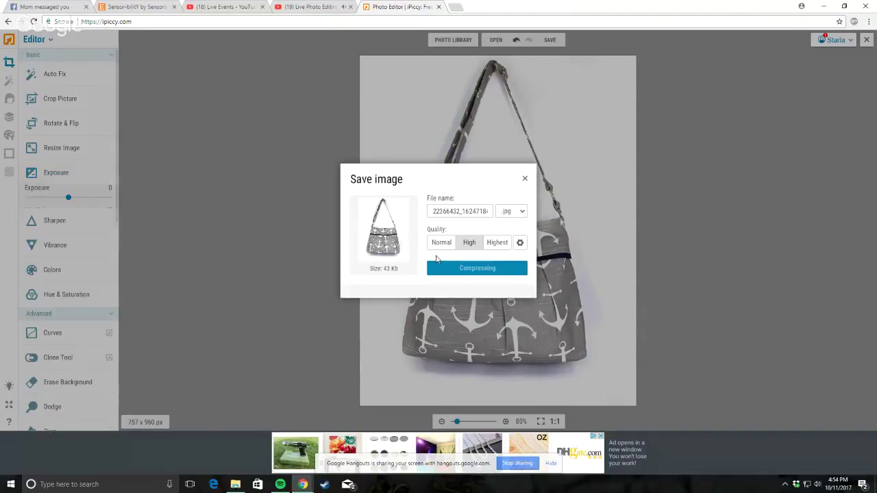
{"action": "left_click", "coordinate": [507, 268]}
{"action": "left_click", "coordinate": [674, 347]}
{"action": "left_click", "coordinate": [485, 245]}
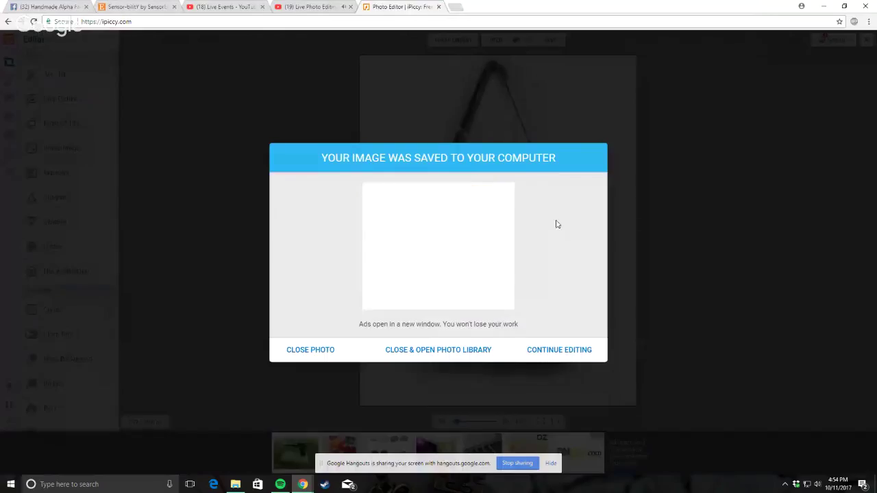
{"action": "key", "text": "ctrl+shift+Tab"}
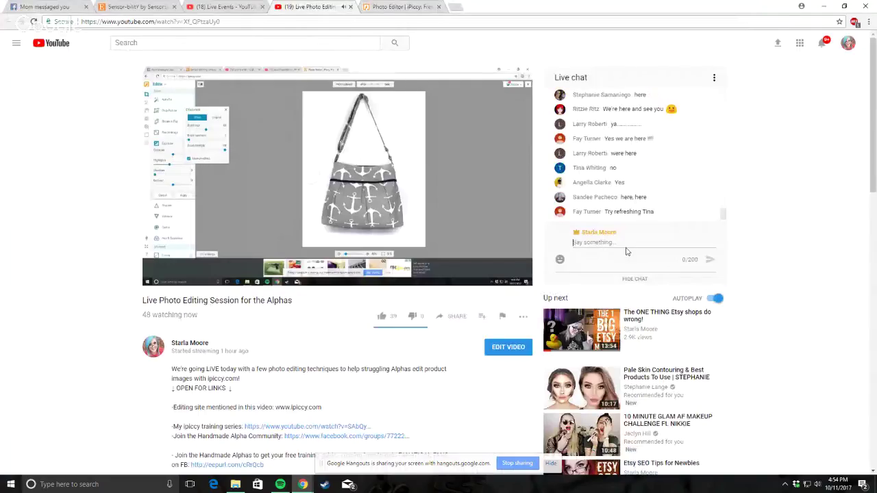
{"action": "left_click", "coordinate": [401, 7]}
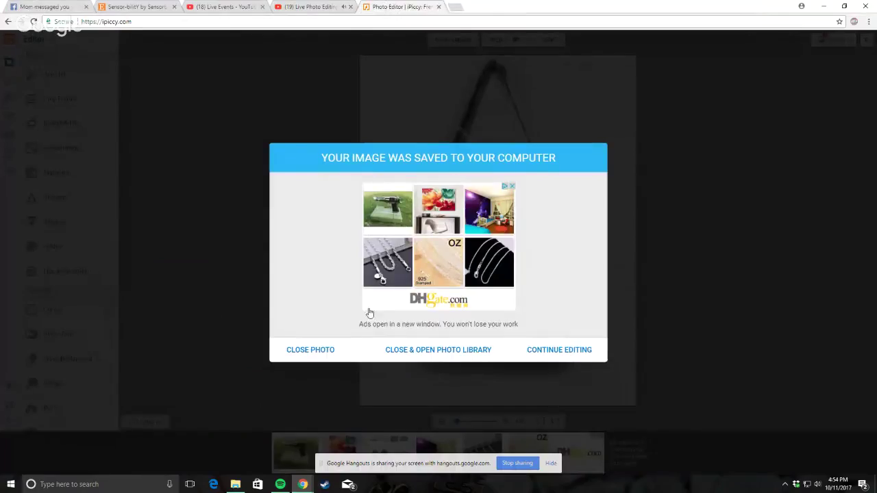
{"action": "left_click", "coordinate": [555, 353]}
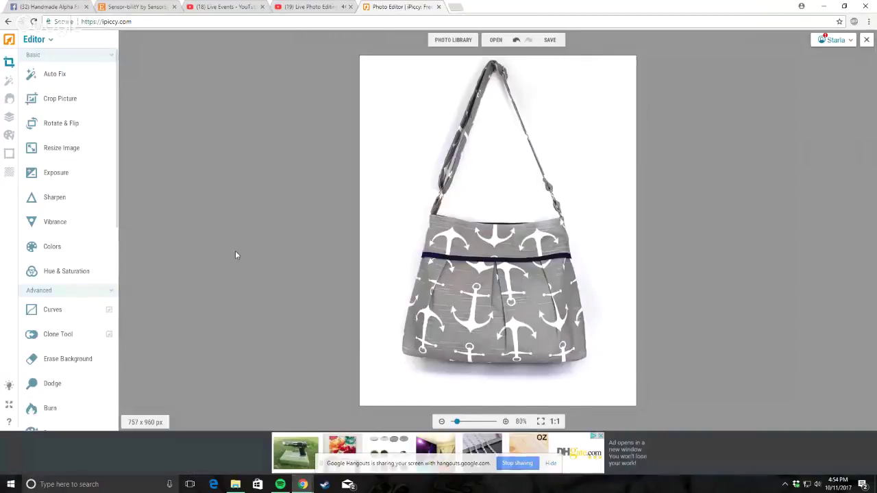
Step: Add the original handbag photo as a layer, enlarge it beside the edited version for comparison, and delete the layer
{"action": "left_click", "coordinate": [8, 116]}
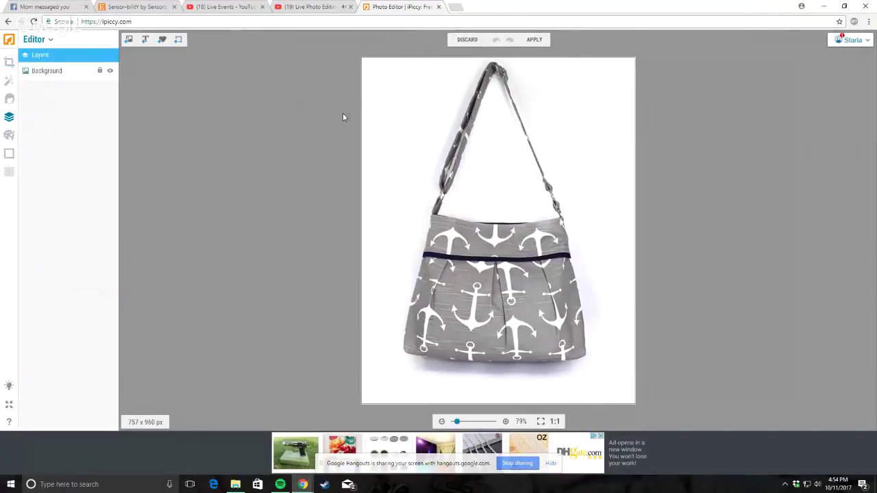
{"action": "left_click", "coordinate": [128, 40]}
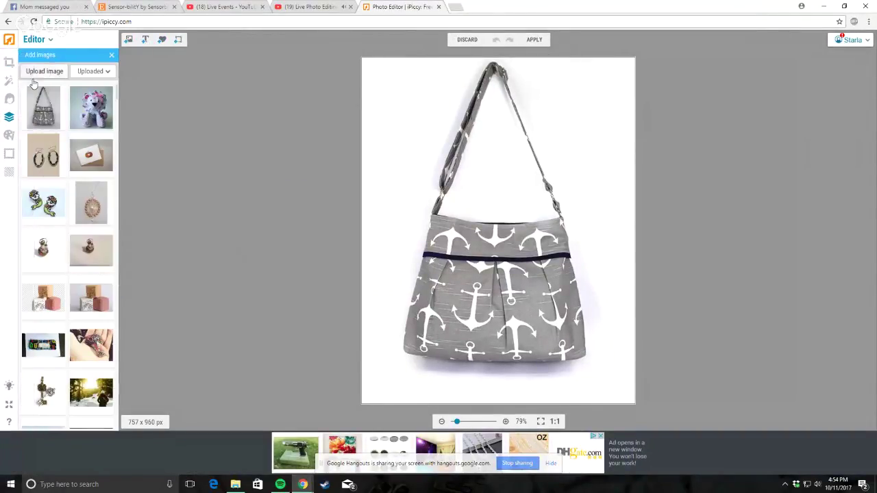
{"action": "left_click_drag", "start_coordinate": [205, 153], "coordinate": [309, 158]}
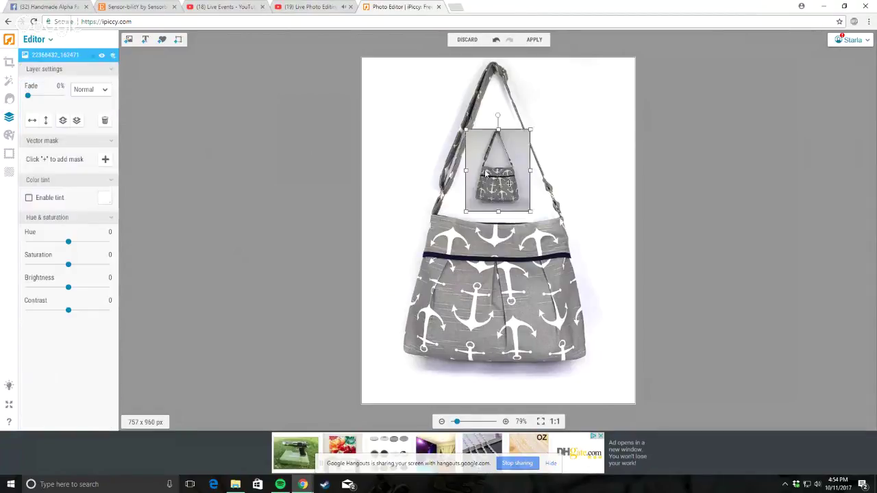
{"action": "left_click_drag", "start_coordinate": [204, 175], "coordinate": [413, 397]}
{"action": "left_click_drag", "start_coordinate": [340, 340], "coordinate": [319, 313]}
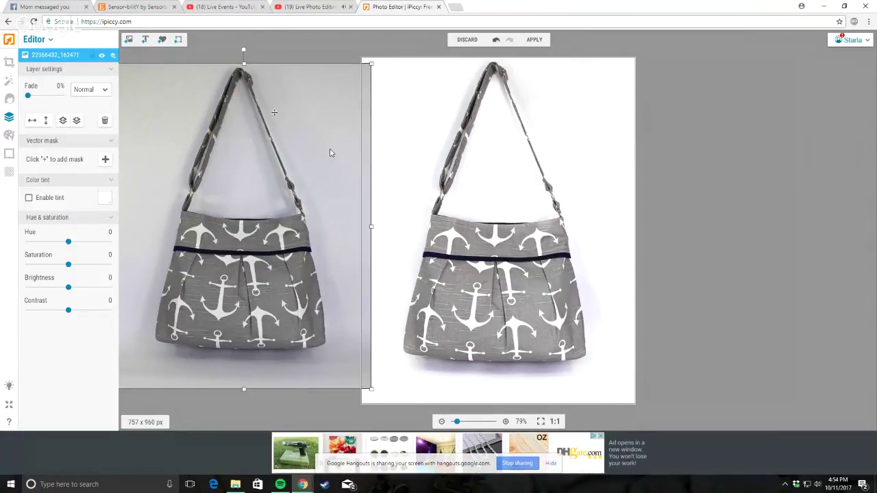
{"action": "right_click", "coordinate": [275, 183]}
{"action": "left_click", "coordinate": [294, 187]}
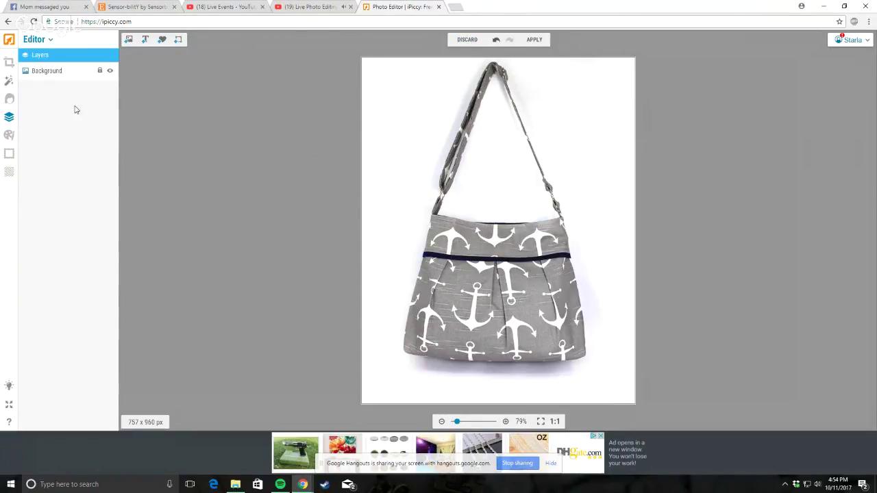
Step: Add the red flower pendant photo from the Alpha edits folder to the photo library and load it for editing
{"action": "left_click", "coordinate": [10, 63]}
{"action": "left_click", "coordinate": [455, 39]}
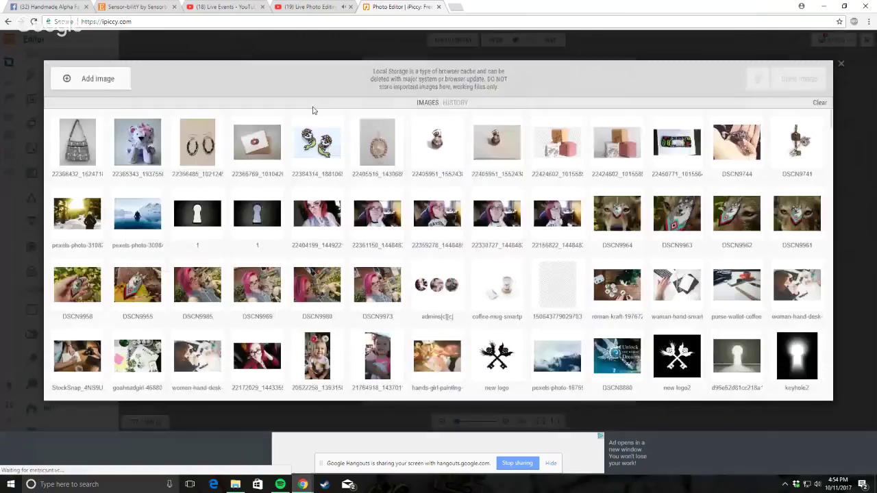
{"action": "left_click", "coordinate": [122, 77]}
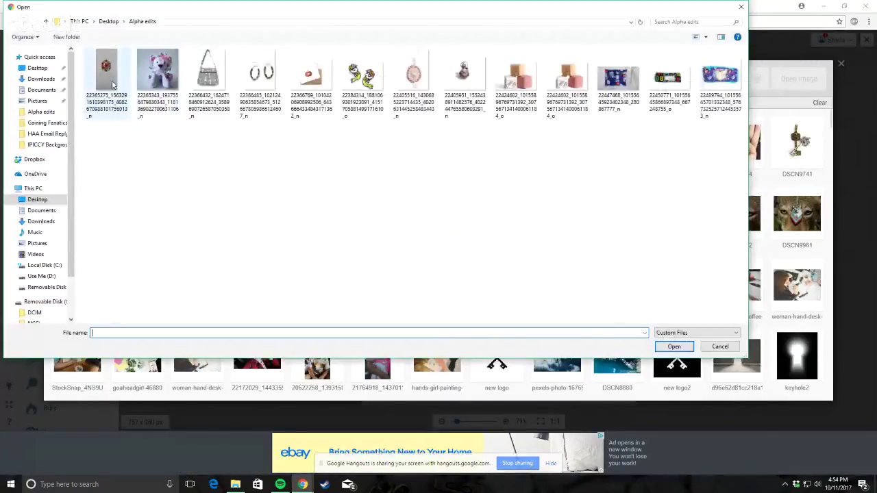
{"action": "double_click", "coordinate": [114, 85]}
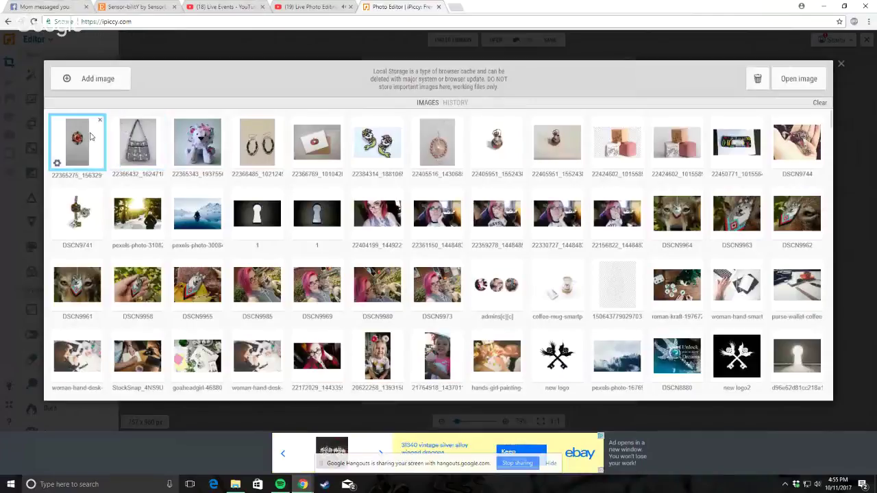
{"action": "left_click", "coordinate": [91, 136]}
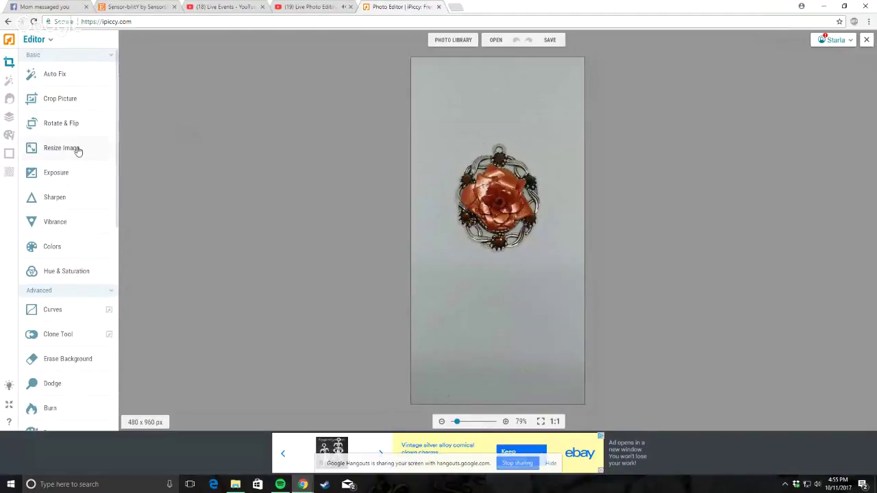
Step: Crop the pendant photo to 480 x 616 px with no constraints, keeping its full width around the pendant, and apply
{"action": "left_click", "coordinate": [56, 99]}
{"action": "left_click_drag", "start_coordinate": [466, 224], "coordinate": [448, 200]}
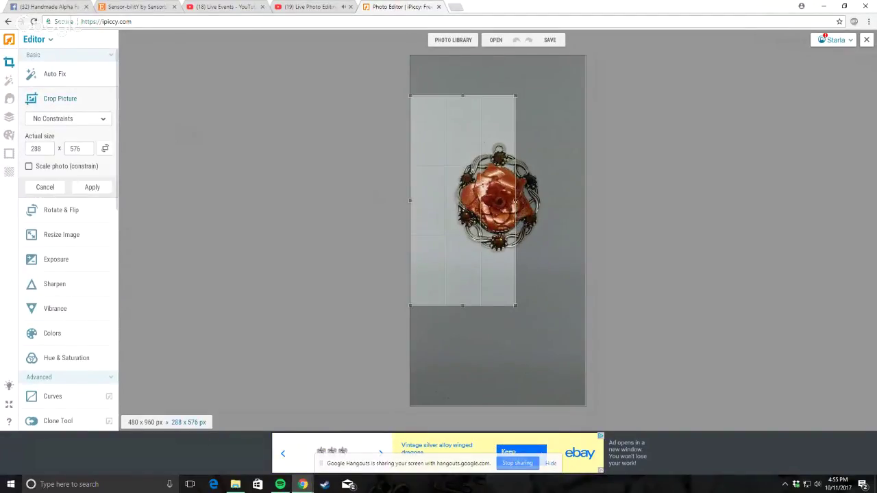
{"action": "left_click_drag", "start_coordinate": [514, 202], "coordinate": [634, 299]}
{"action": "left_click_drag", "start_coordinate": [521, 313], "coordinate": [521, 276]}
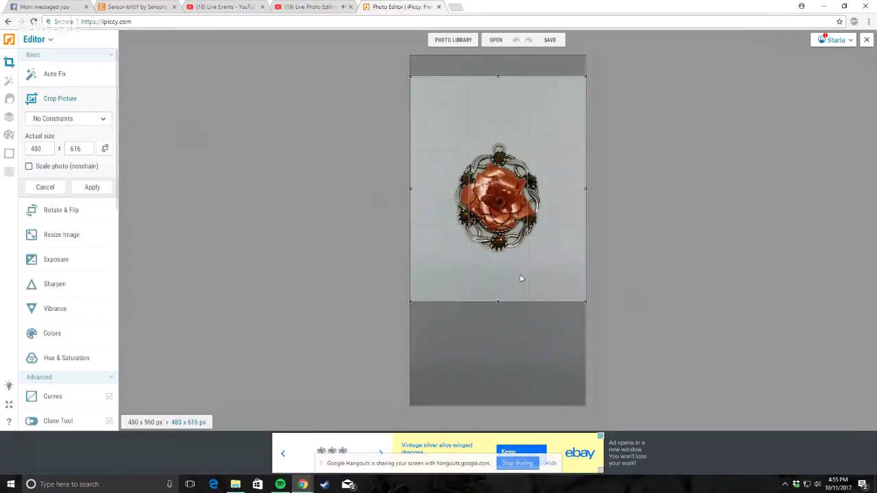
{"action": "left_click", "coordinate": [95, 187]}
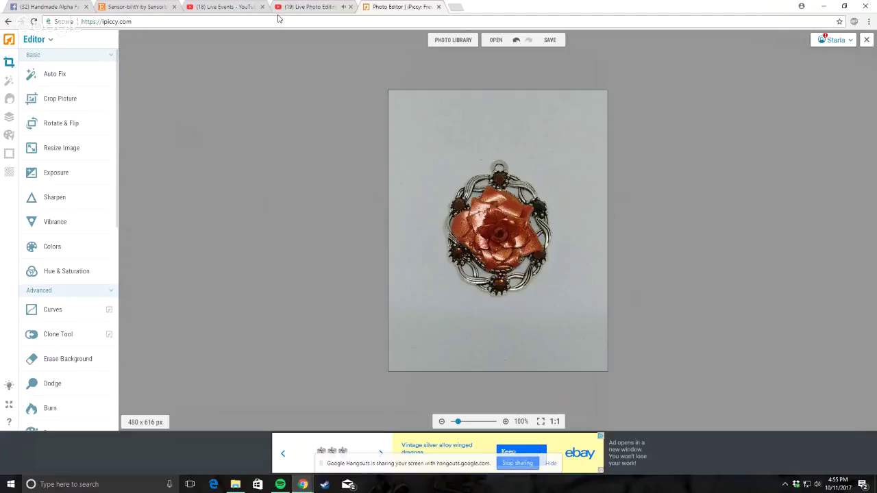
Step: Brighten the pendant photo with Exposure Highlights at 38 and apply
{"action": "left_click", "coordinate": [50, 178]}
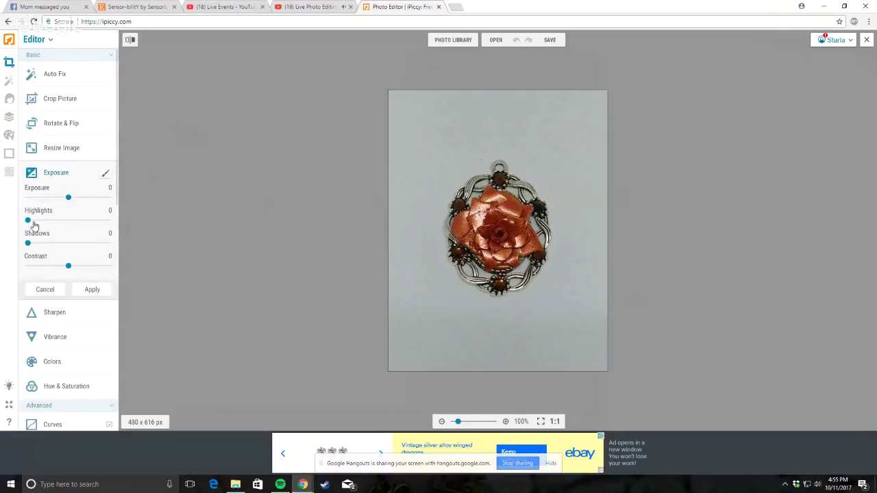
{"action": "left_click_drag", "start_coordinate": [28, 221], "coordinate": [60, 220]}
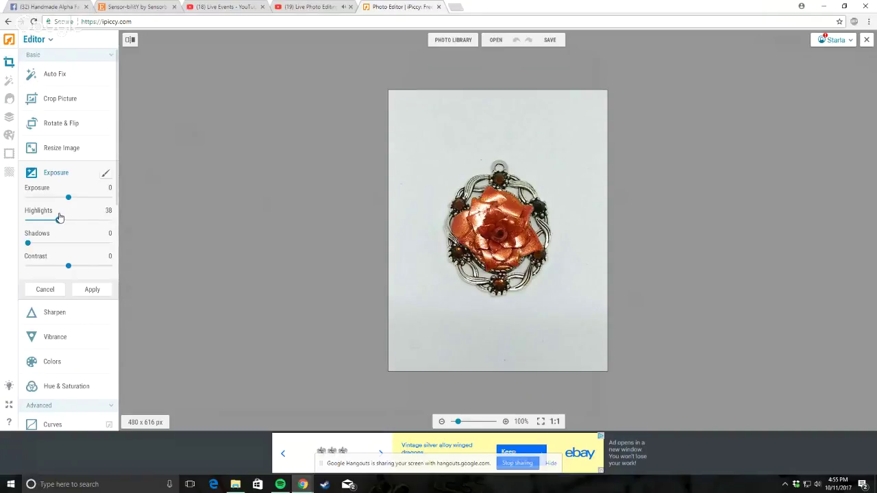
{"action": "left_click", "coordinate": [89, 293]}
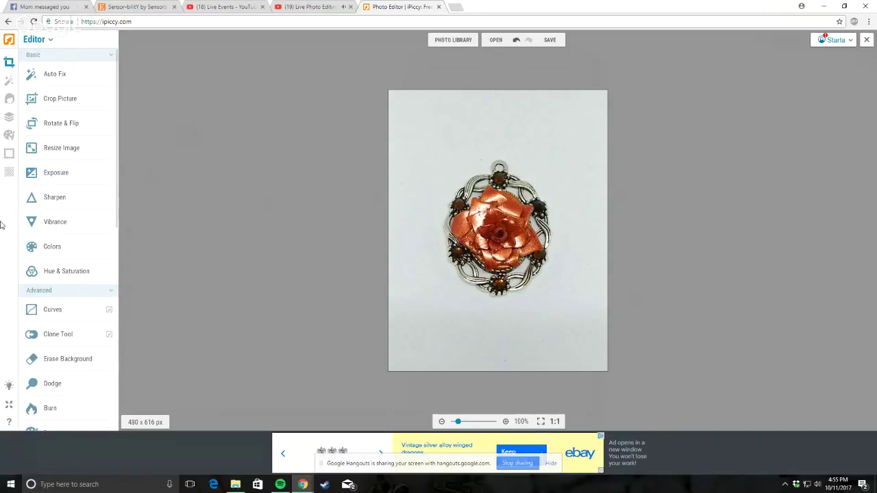
{"action": "left_click", "coordinate": [61, 174]}
{"action": "left_click_drag", "start_coordinate": [28, 220], "coordinate": [65, 226]}
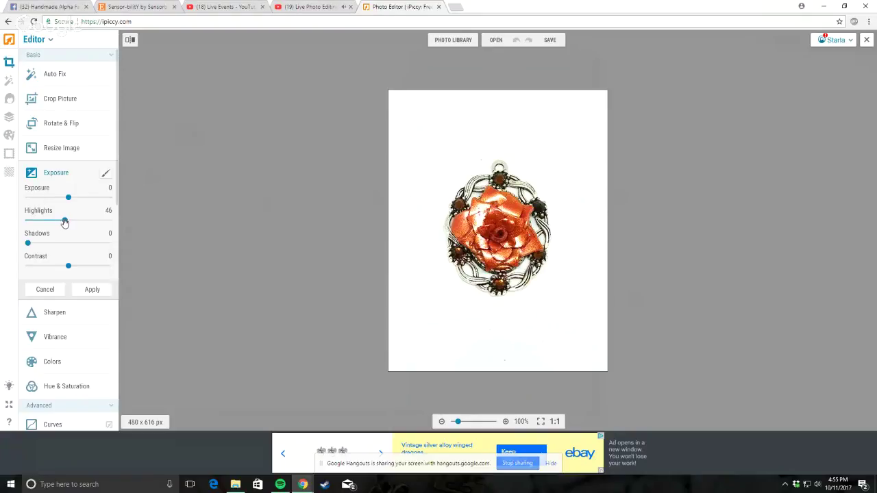
{"action": "mouse_move", "coordinate": [68, 197]}
{"action": "left_mouse_down"}
{"action": "mouse_move", "coordinate": [79, 202]}
{"action": "mouse_move", "coordinate": [67, 198]}
{"action": "left_mouse_up"}
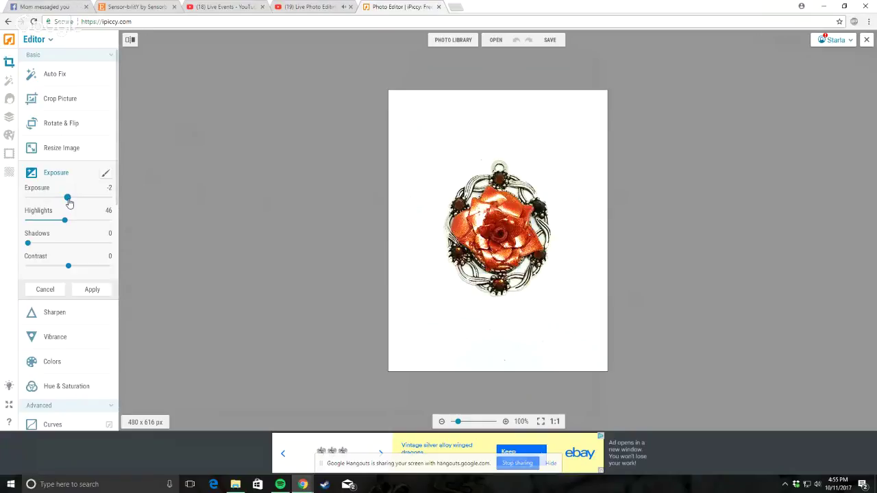
{"action": "left_click_drag", "start_coordinate": [68, 202], "coordinate": [71, 202]}
{"action": "left_click_drag", "start_coordinate": [70, 199], "coordinate": [64, 199]}
{"action": "left_click", "coordinate": [45, 289]}
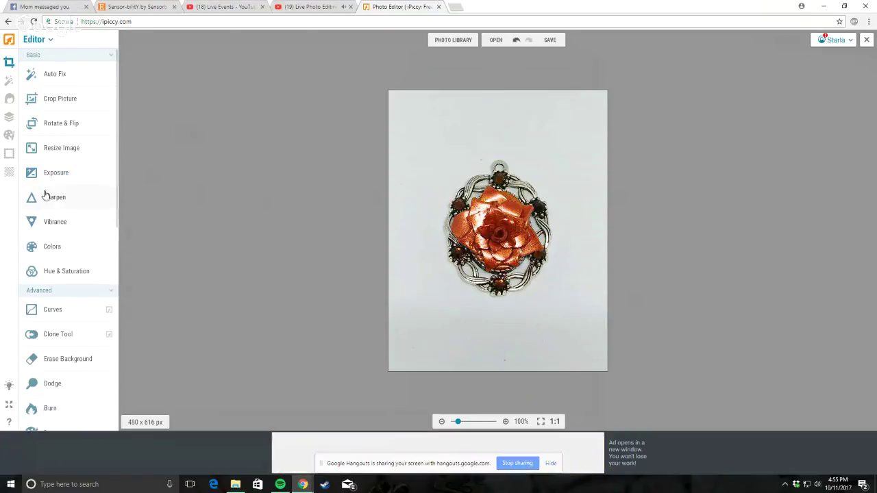
Step: Brighten the pendant photo again with Exposure Highlights at 26 and apply
{"action": "left_click", "coordinate": [57, 173]}
{"action": "left_click_drag", "start_coordinate": [28, 220], "coordinate": [40, 220]}
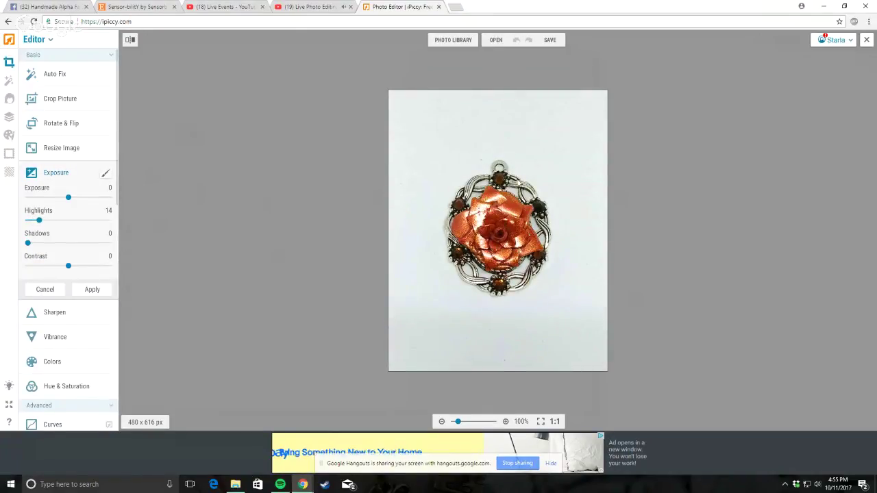
{"action": "scroll", "coordinate": [466, 196], "scroll_direction": "up", "scroll_amount": 3}
{"action": "scroll", "coordinate": [333, 245], "scroll_direction": "down", "scroll_amount": 3}
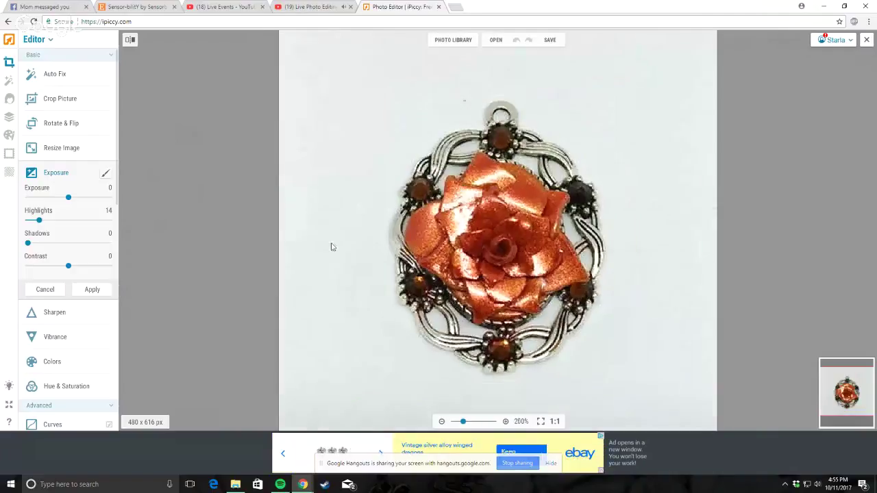
{"action": "left_click_drag", "start_coordinate": [39, 220], "coordinate": [52, 221]}
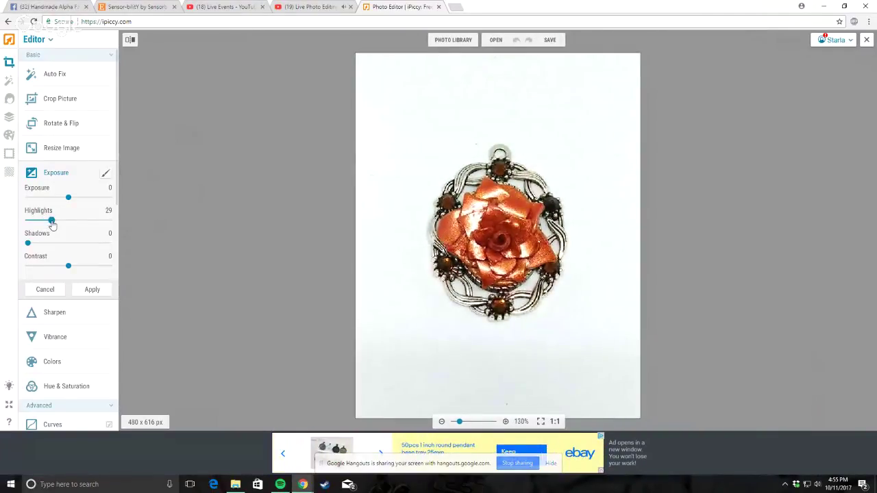
{"action": "scroll", "coordinate": [348, 249], "scroll_direction": "down", "scroll_amount": 1}
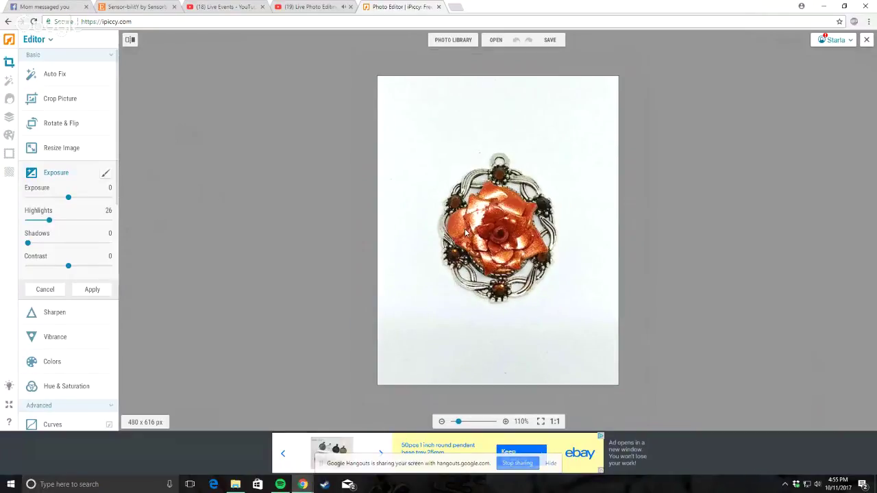
{"action": "left_click", "coordinate": [92, 289]}
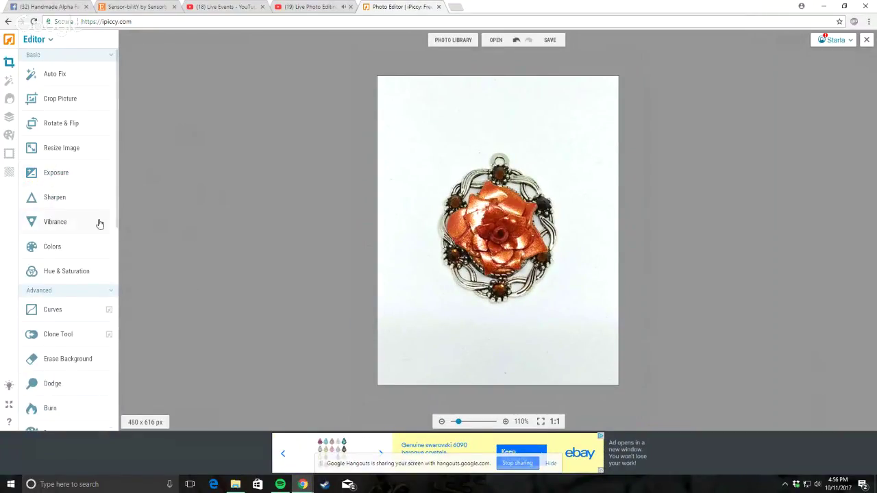
Step: Set Exposure Highlights to 24 for another pass and reverse the effect in the effect mask
{"action": "left_click", "coordinate": [55, 172]}
{"action": "left_click_drag", "start_coordinate": [28, 220], "coordinate": [47, 220]}
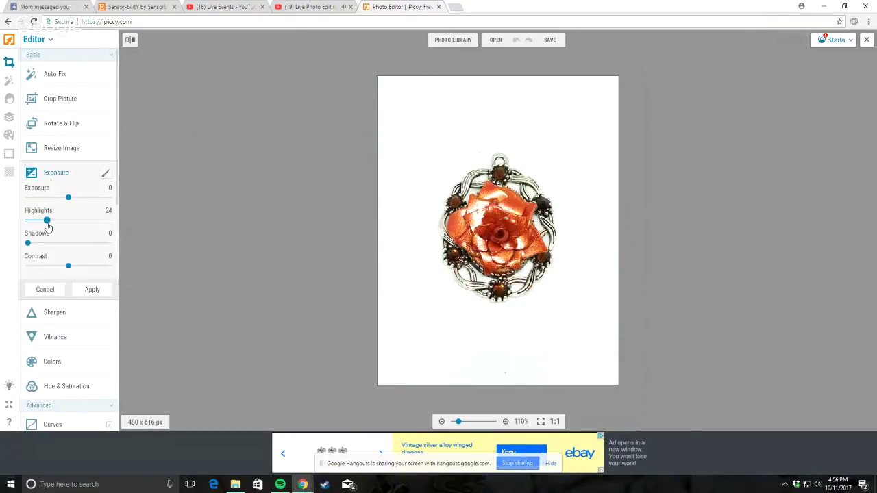
{"action": "left_click", "coordinate": [106, 173]}
{"action": "left_click", "coordinate": [104, 206]}
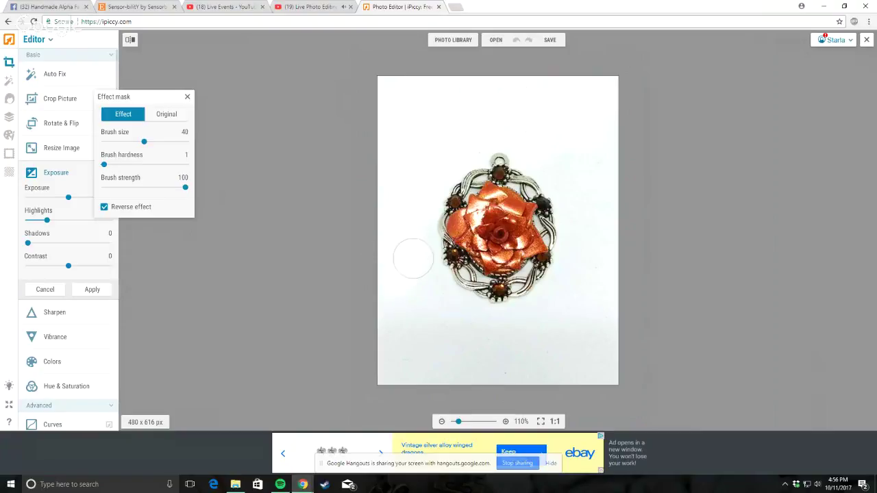
Step: Paint the highlight effect over the background around the pendant with brush size 40
{"action": "mouse_move", "coordinate": [413, 314]}
{"action": "left_mouse_down"}
{"action": "mouse_move", "coordinate": [381, 368]}
{"action": "mouse_move", "coordinate": [390, 359]}
{"action": "mouse_move", "coordinate": [470, 365]}
{"action": "mouse_move", "coordinate": [374, 352]}
{"action": "mouse_move", "coordinate": [439, 337]}
{"action": "mouse_move", "coordinate": [511, 360]}
{"action": "mouse_move", "coordinate": [445, 328]}
{"action": "mouse_move", "coordinate": [457, 330]}
{"action": "mouse_move", "coordinate": [454, 319]}
{"action": "mouse_move", "coordinate": [470, 330]}
{"action": "mouse_move", "coordinate": [462, 312]}
{"action": "mouse_move", "coordinate": [490, 328]}
{"action": "mouse_move", "coordinate": [573, 325]}
{"action": "mouse_move", "coordinate": [613, 348]}
{"action": "mouse_move", "coordinate": [608, 366]}
{"action": "mouse_move", "coordinate": [371, 379]}
{"action": "left_mouse_up"}
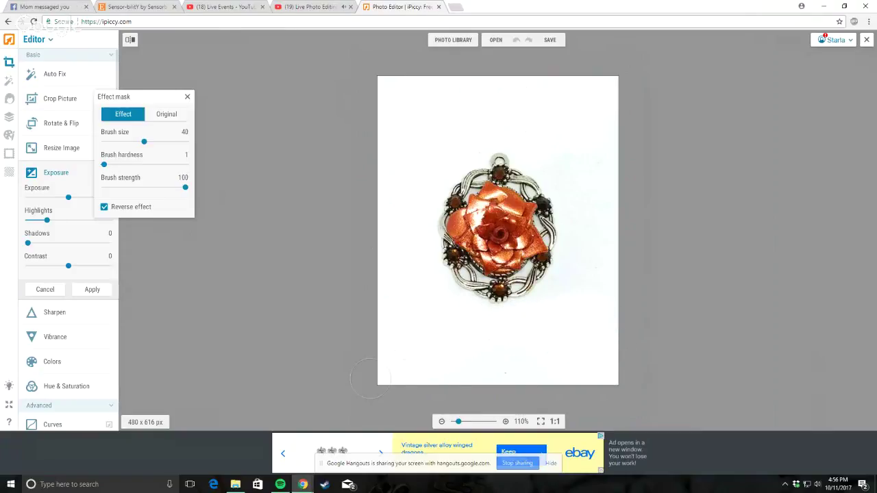
{"action": "scroll", "coordinate": [701, 382], "scroll_direction": "up", "scroll_amount": 5}
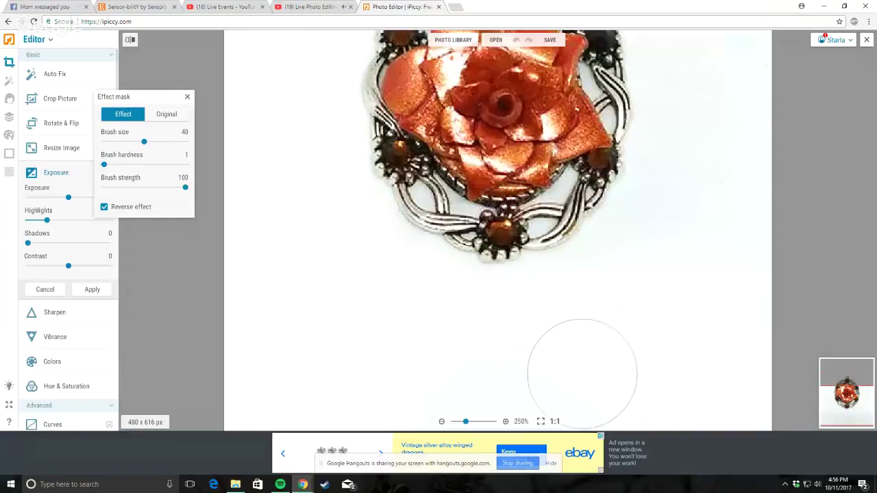
{"action": "scroll", "coordinate": [582, 370], "scroll_direction": "down", "scroll_amount": 5}
{"action": "scroll", "coordinate": [532, 376], "scroll_direction": "up", "scroll_amount": 6}
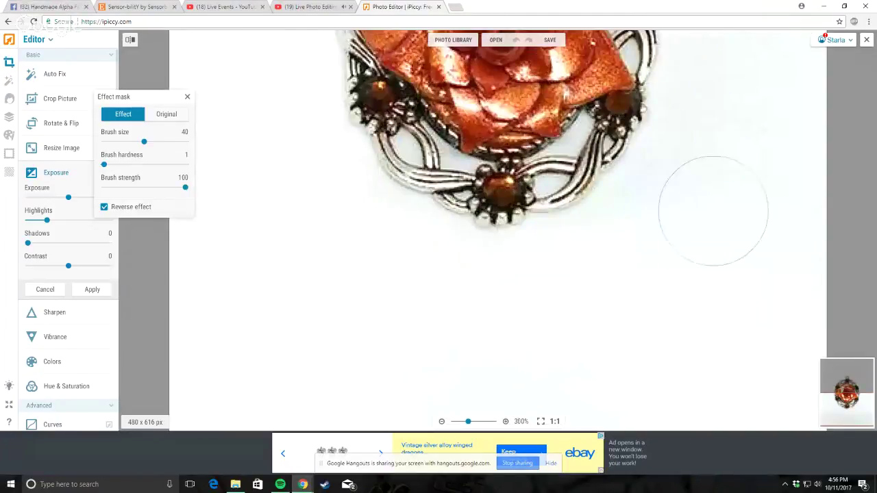
{"action": "scroll", "coordinate": [652, 256], "scroll_direction": "up", "scroll_amount": 4}
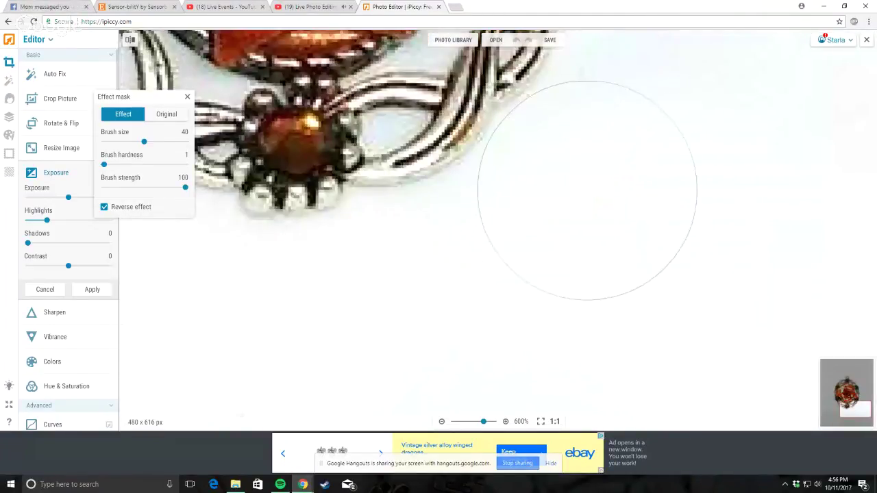
{"action": "scroll", "coordinate": [705, 195], "scroll_direction": "down", "scroll_amount": 4}
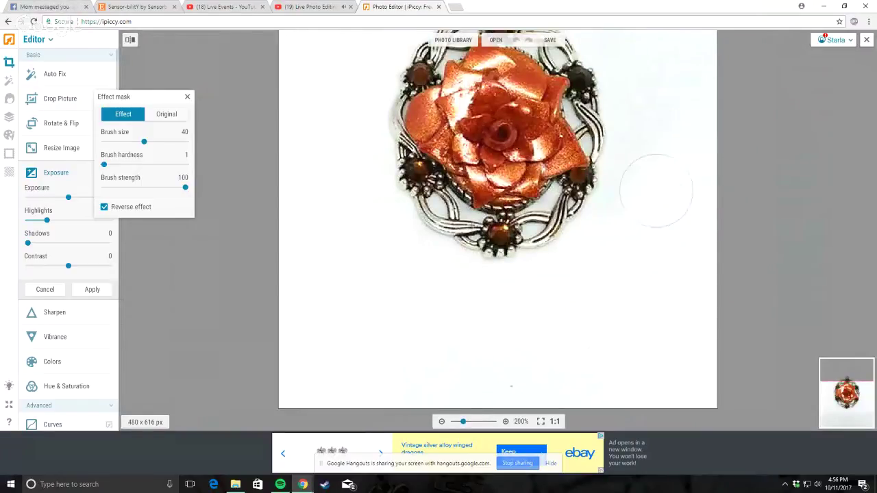
{"action": "scroll", "coordinate": [706, 82], "scroll_direction": "down", "scroll_amount": 1}
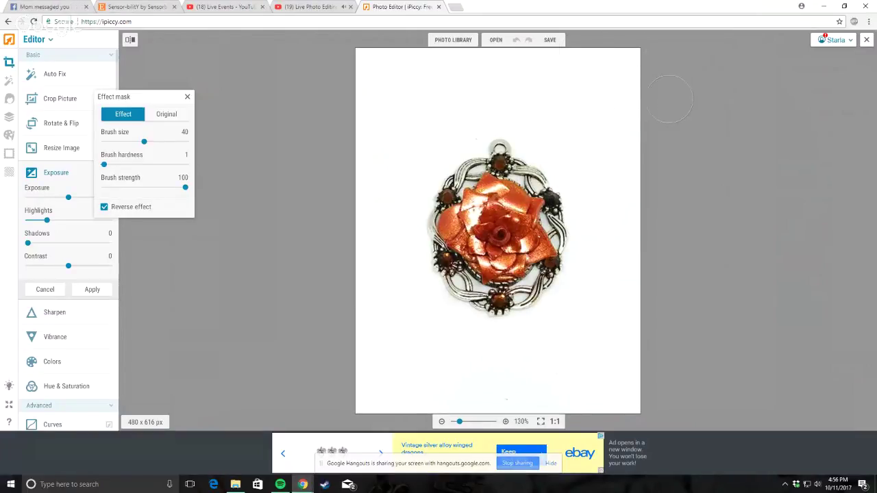
{"action": "scroll", "coordinate": [670, 99], "scroll_direction": "up", "scroll_amount": 5}
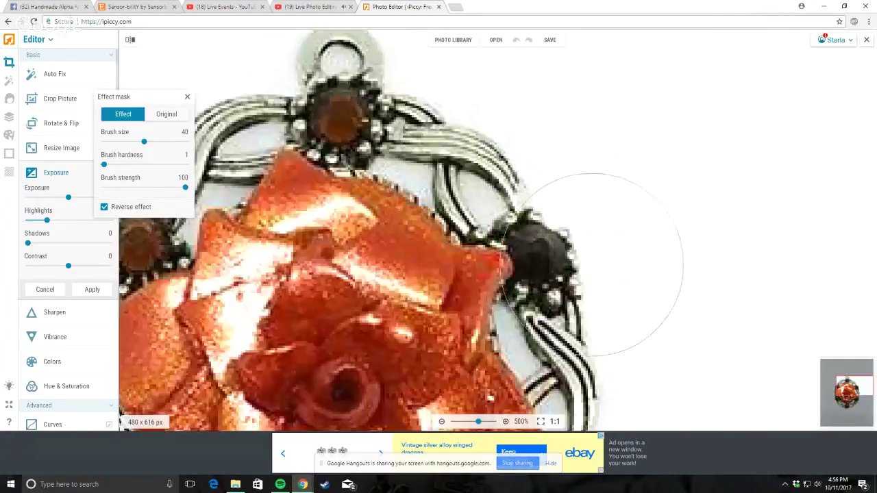
{"action": "scroll", "coordinate": [617, 288], "scroll_direction": "down", "scroll_amount": 5}
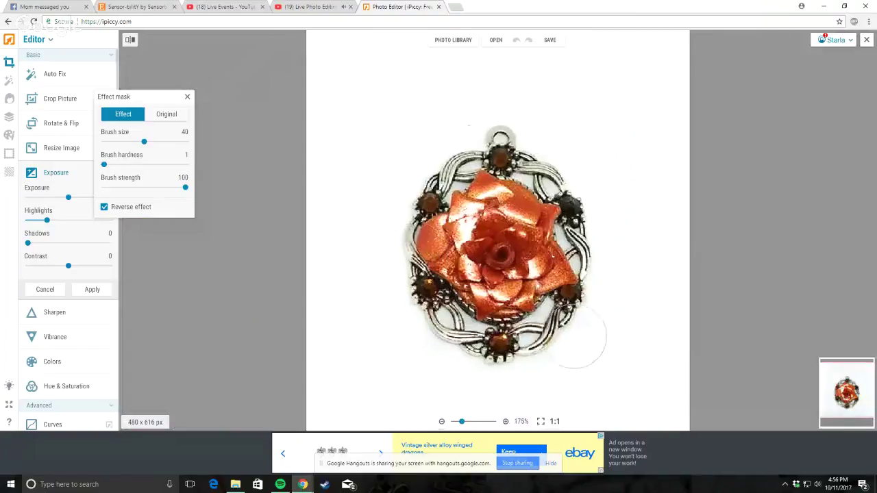
{"action": "scroll", "coordinate": [628, 377], "scroll_direction": "down", "scroll_amount": 1}
Step: Reduce the mask brush size to 12, paint the effect into the openings of the pendant's metal frame, and apply
{"action": "left_click_drag", "start_coordinate": [144, 141], "coordinate": [116, 142]}
{"action": "scroll", "coordinate": [507, 310], "scroll_direction": "up", "scroll_amount": 3}
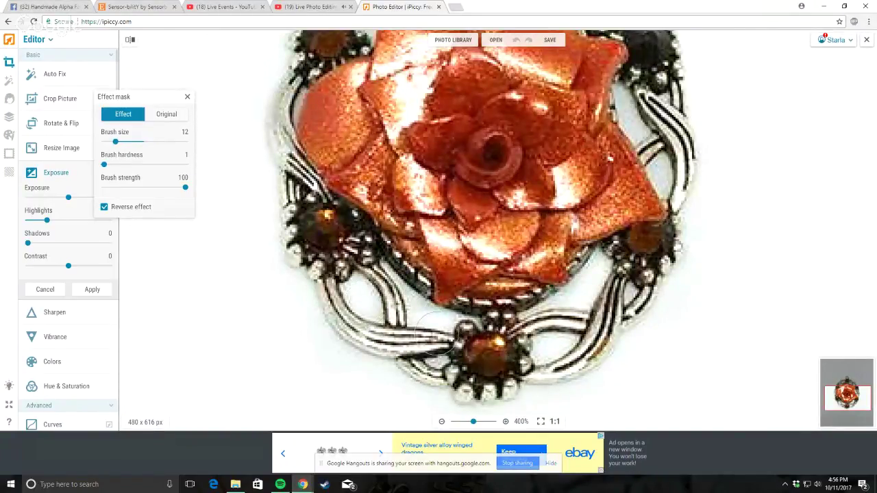
{"action": "scroll", "coordinate": [475, 109], "scroll_direction": "down", "scroll_amount": 3}
{"action": "scroll", "coordinate": [474, 108], "scroll_direction": "up", "scroll_amount": 3}
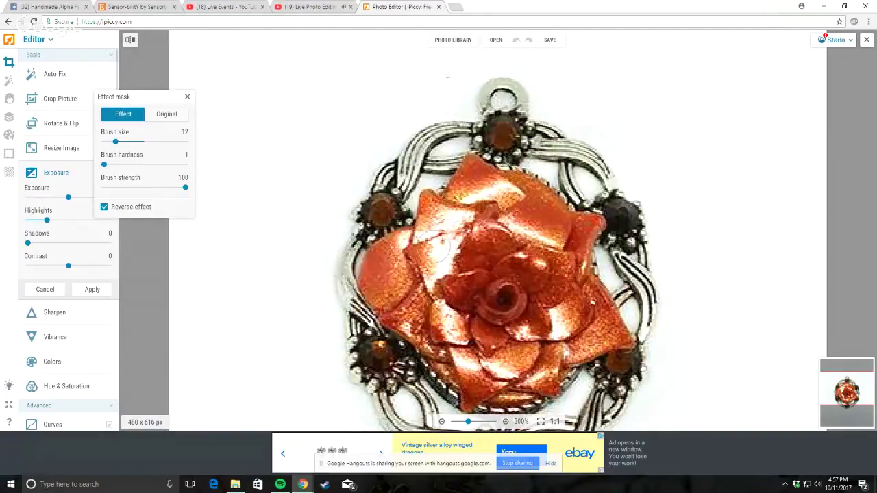
{"action": "scroll", "coordinate": [526, 230], "scroll_direction": "down", "scroll_amount": 3}
{"action": "scroll", "coordinate": [527, 230], "scroll_direction": "down", "scroll_amount": 1}
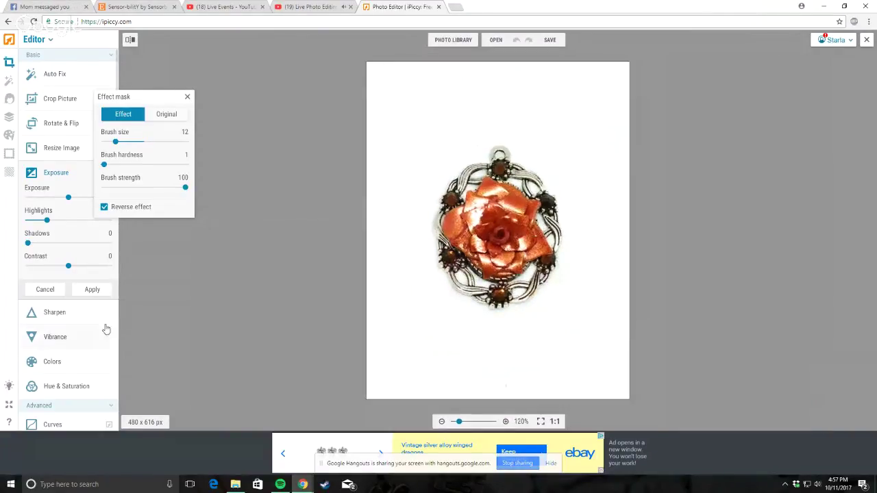
{"action": "left_click", "coordinate": [92, 289]}
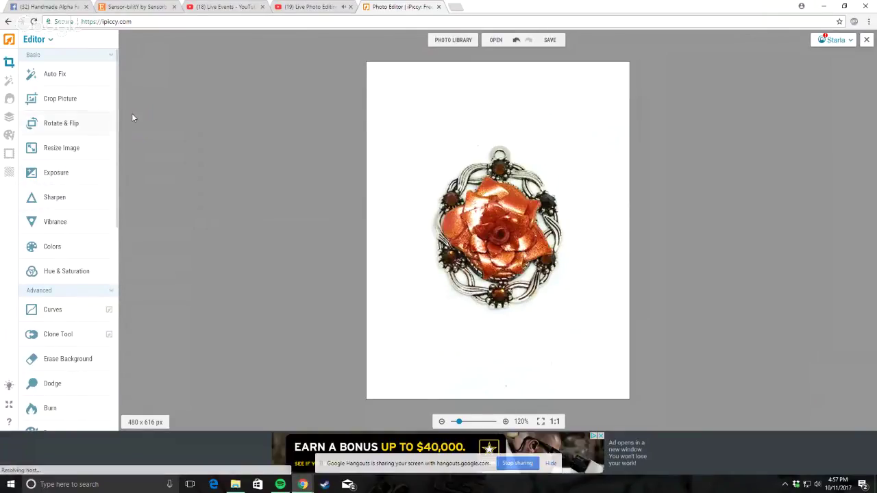
Step: Sharpen the pendant photo with Clarity at 6 and apply, checking the petals up close
{"action": "left_click", "coordinate": [55, 199]}
{"action": "left_click_drag", "start_coordinate": [29, 247], "coordinate": [38, 247]}
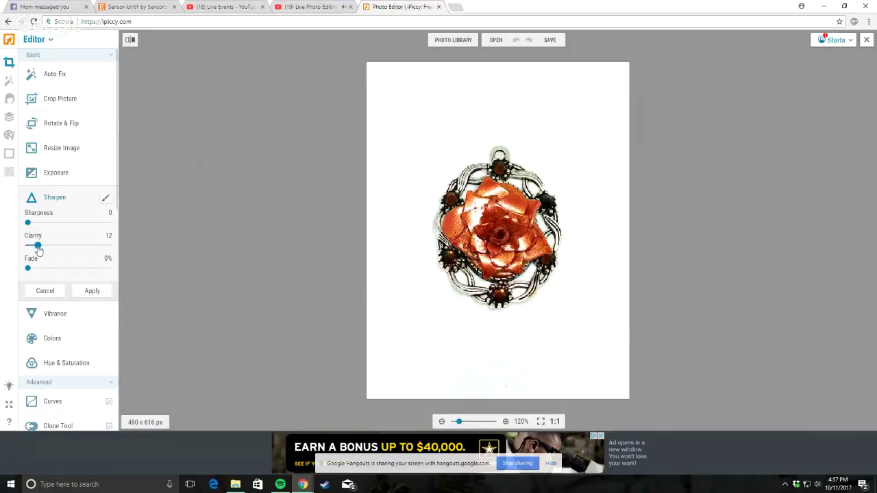
{"action": "key", "text": "Left"}
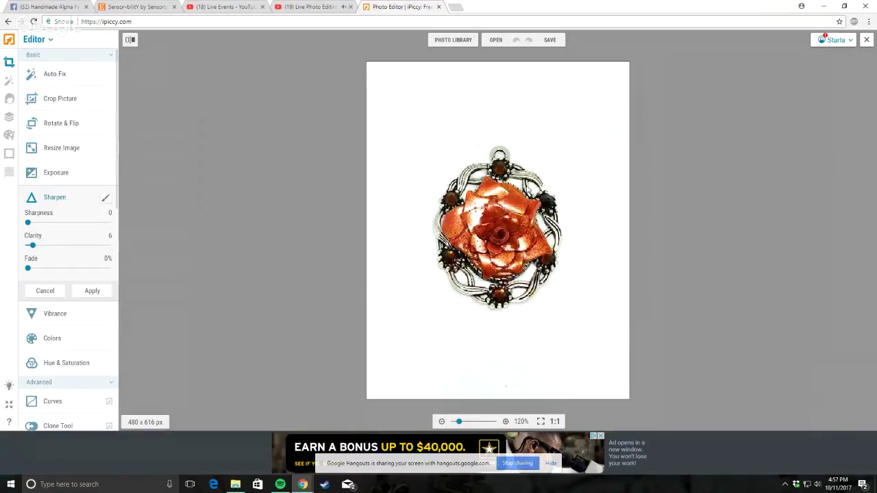
{"action": "scroll", "coordinate": [516, 197], "scroll_direction": "up", "scroll_amount": 4}
{"action": "scroll", "coordinate": [462, 246], "scroll_direction": "up", "scroll_amount": 4}
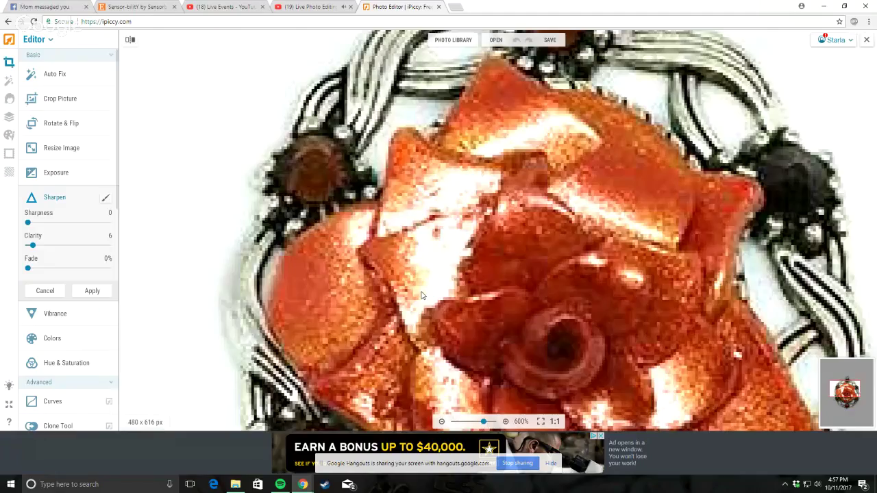
{"action": "scroll", "coordinate": [420, 291], "scroll_direction": "down", "scroll_amount": 5}
{"action": "scroll", "coordinate": [447, 163], "scroll_direction": "up", "scroll_amount": 5}
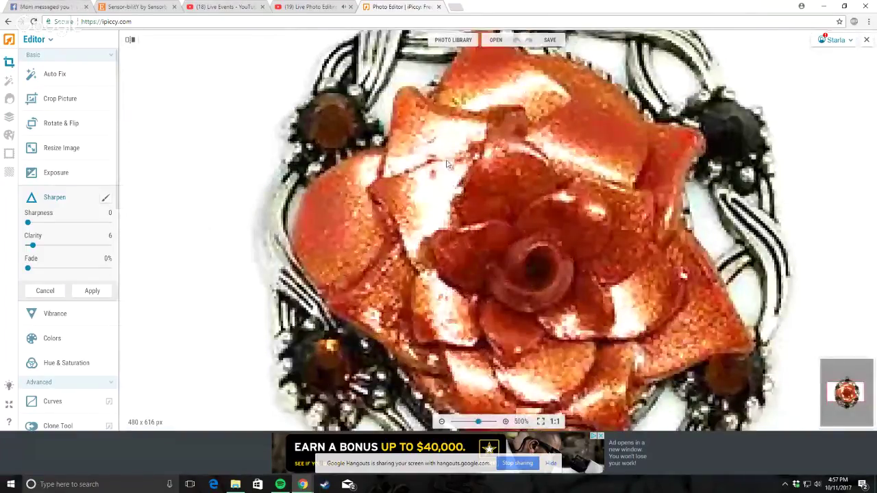
{"action": "scroll", "coordinate": [447, 163], "scroll_direction": "down", "scroll_amount": 2}
{"action": "left_click", "coordinate": [92, 290]}
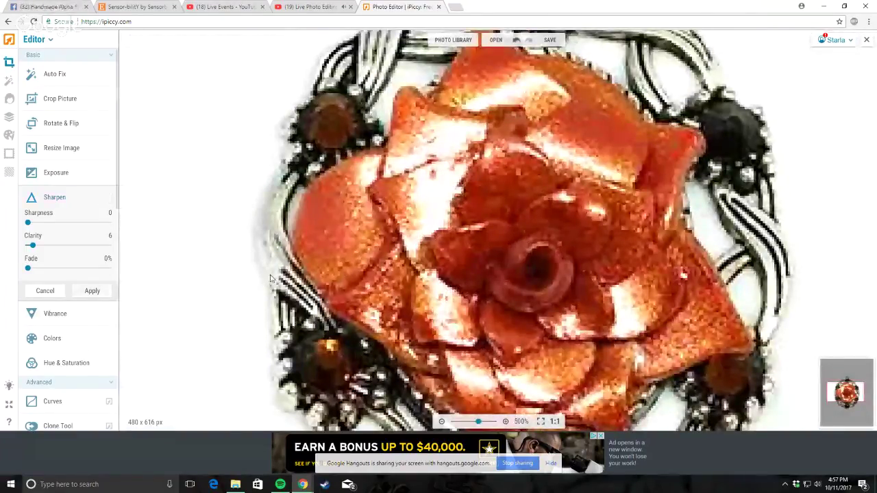
{"action": "scroll", "coordinate": [503, 235], "scroll_direction": "down", "scroll_amount": 2}
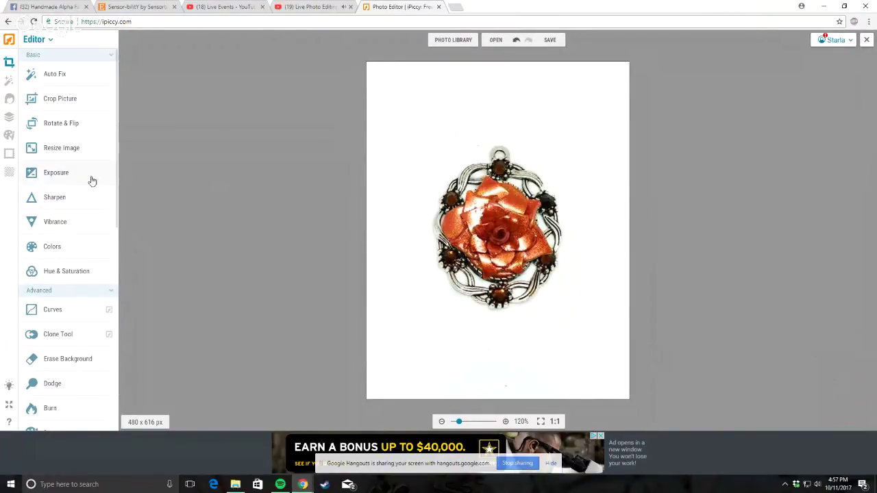
Step: Lower the exposure of the pendant photo and set the effect mask to reverse effect with brush size 6
{"action": "left_click", "coordinate": [49, 173]}
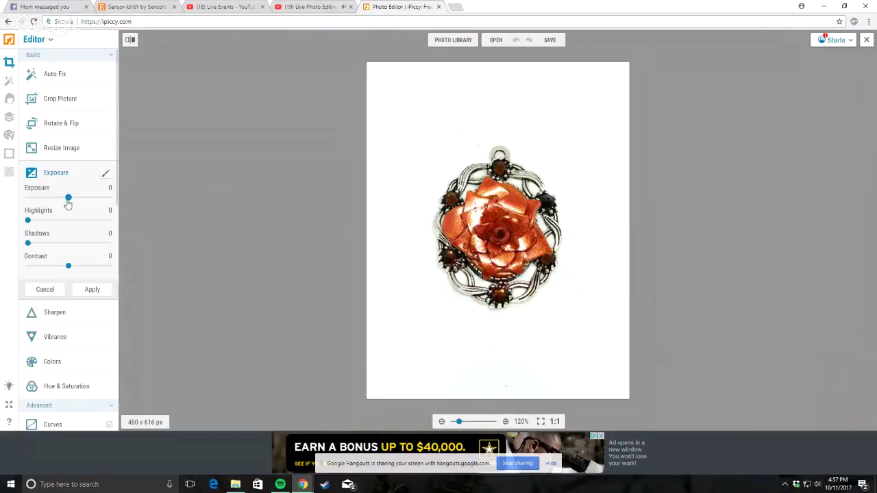
{"action": "left_click_drag", "start_coordinate": [68, 198], "coordinate": [59, 198]}
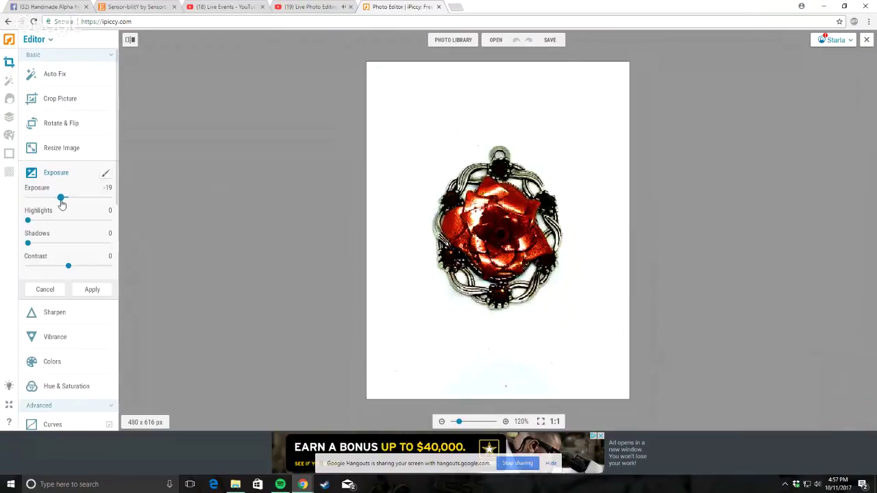
{"action": "left_click", "coordinate": [105, 174]}
{"action": "left_click", "coordinate": [104, 207]}
{"action": "left_click_drag", "start_coordinate": [144, 141], "coordinate": [109, 141]}
Step: Try painting the darker exposure over the glare on the flower's upper petals, and cancel the exposure adjustment
{"action": "scroll", "coordinate": [416, 180], "scroll_direction": "up", "scroll_amount": 3}
{"action": "scroll", "coordinate": [416, 180], "scroll_direction": "up", "scroll_amount": 5}
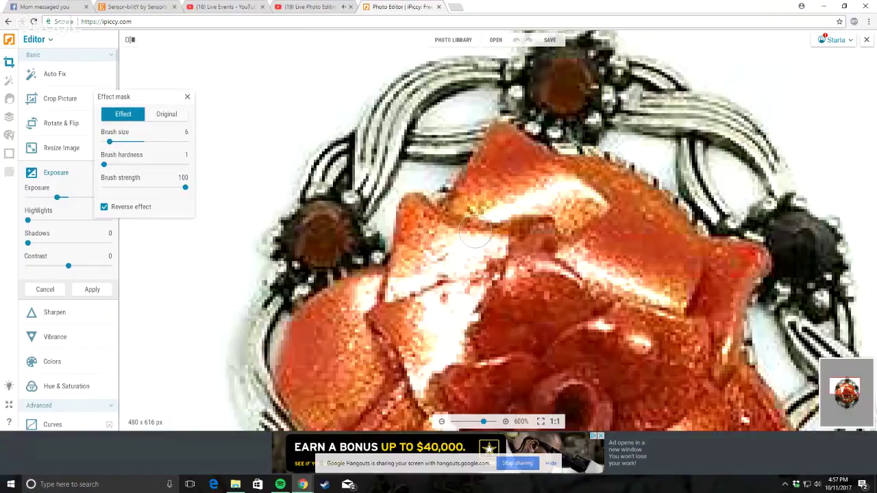
{"action": "left_click_drag", "start_coordinate": [475, 232], "coordinate": [576, 191]}
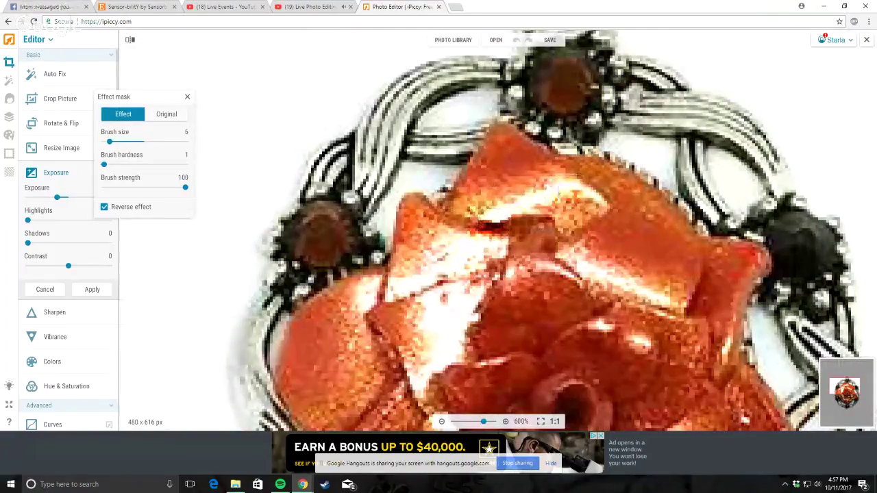
{"action": "mouse_move", "coordinate": [455, 287]}
{"action": "left_mouse_down"}
{"action": "mouse_move", "coordinate": [422, 333]}
{"action": "mouse_move", "coordinate": [435, 377]}
{"action": "mouse_move", "coordinate": [463, 300]}
{"action": "mouse_move", "coordinate": [418, 277]}
{"action": "mouse_move", "coordinate": [403, 296]}
{"action": "left_mouse_up"}
{"action": "scroll", "coordinate": [535, 240], "scroll_direction": "down", "scroll_amount": 6}
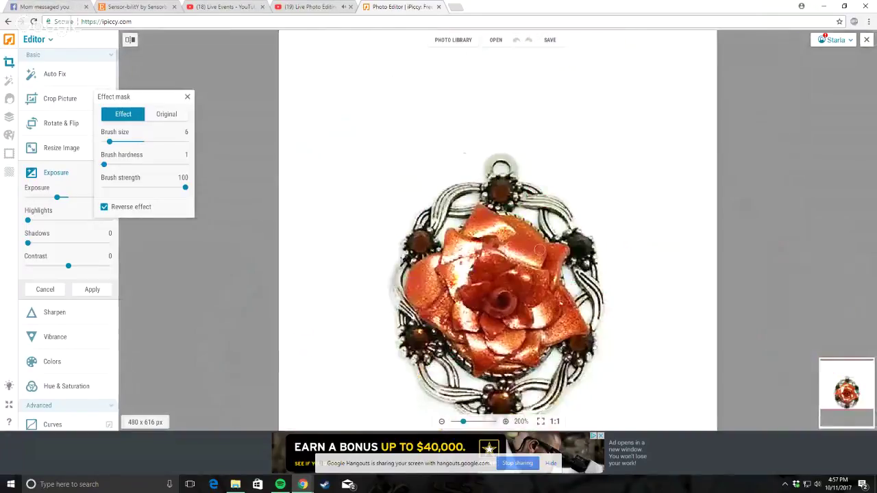
{"action": "scroll", "coordinate": [353, 212], "scroll_direction": "down", "scroll_amount": 1}
{"action": "left_click", "coordinate": [45, 289]}
{"action": "scroll", "coordinate": [620, 165], "scroll_direction": "down", "scroll_amount": 1}
{"action": "scroll", "coordinate": [605, 183], "scroll_direction": "up", "scroll_amount": 1}
Step: Place the original pendant photo as a layer beside the edited picture to compare them, and delete that layer
{"action": "left_click", "coordinate": [9, 117]}
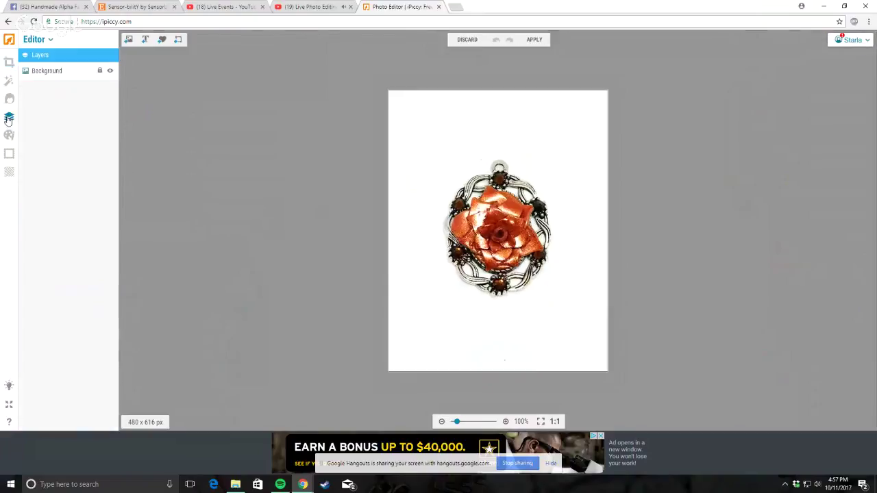
{"action": "left_click", "coordinate": [101, 74]}
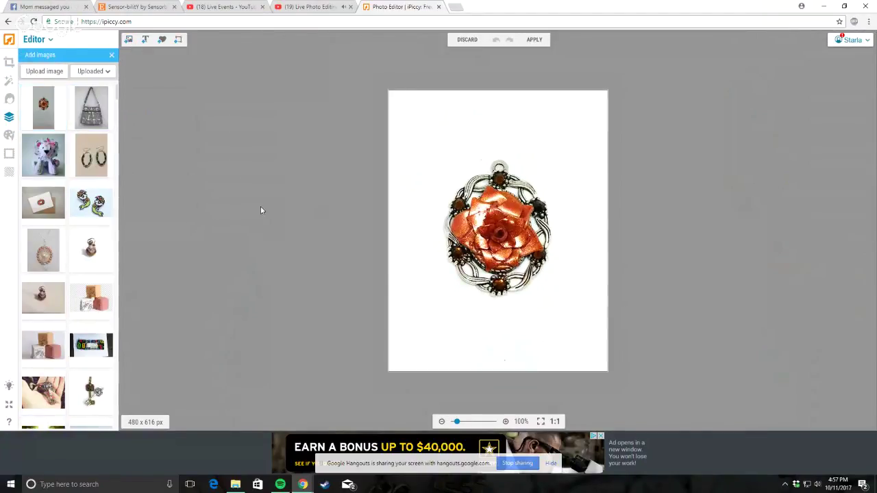
{"action": "left_click_drag", "start_coordinate": [43, 108], "coordinate": [187, 173]}
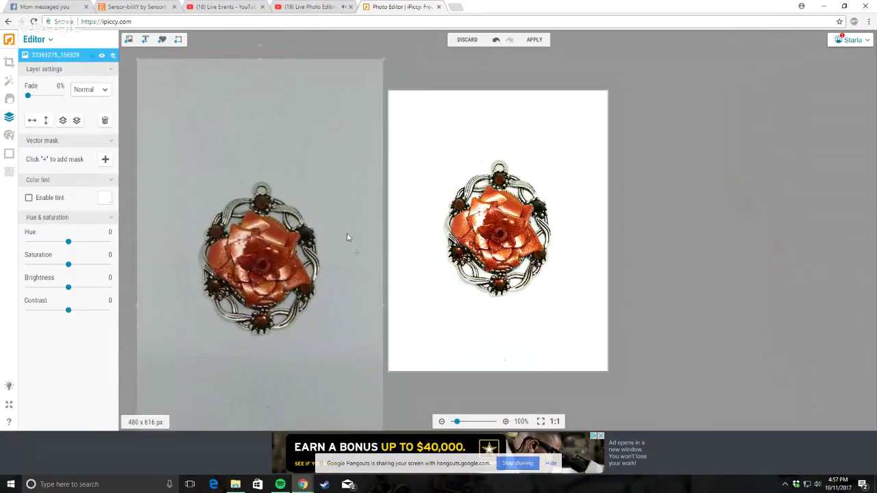
{"action": "left_click", "coordinate": [710, 309]}
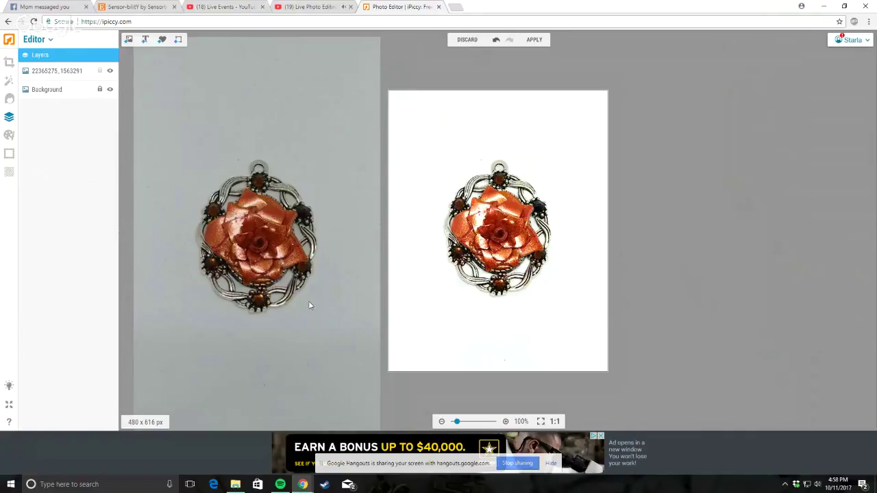
{"action": "right_click", "coordinate": [294, 126]}
{"action": "left_click", "coordinate": [312, 135]}
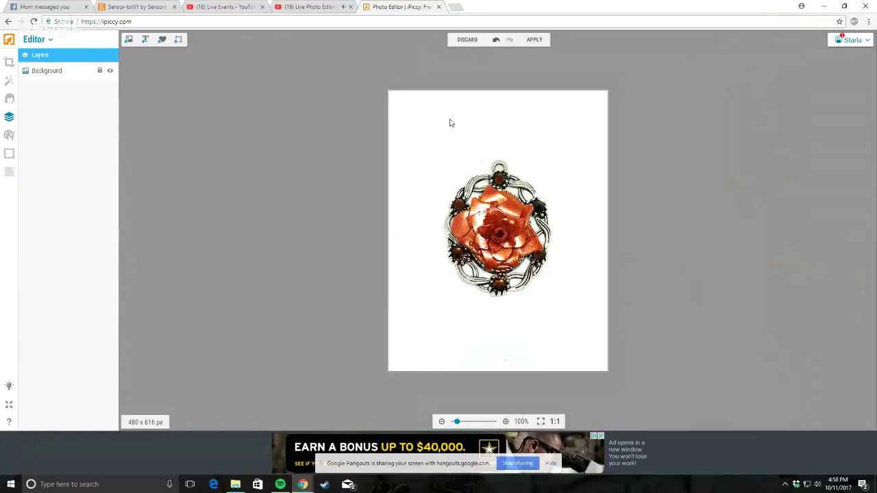
Step: Switch to the YouTube live stream page and read the viewers' latest live chat comments
{"action": "left_click", "coordinate": [305, 6]}
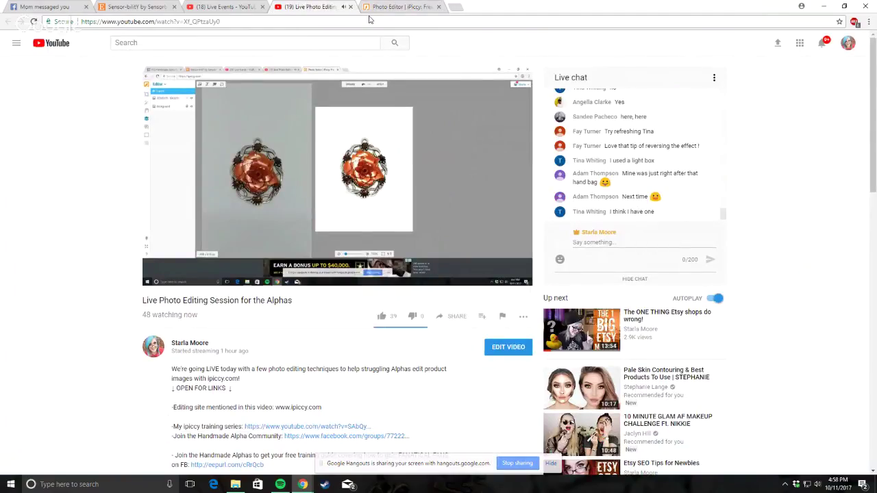
{"action": "scroll", "coordinate": [830, 258], "scroll_direction": "down", "scroll_amount": 1}
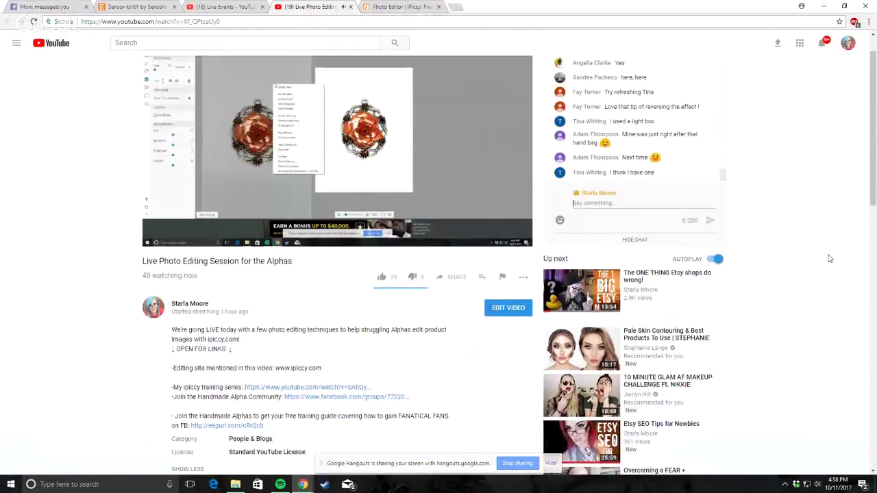
{"action": "scroll", "coordinate": [830, 256], "scroll_direction": "up", "scroll_amount": 1}
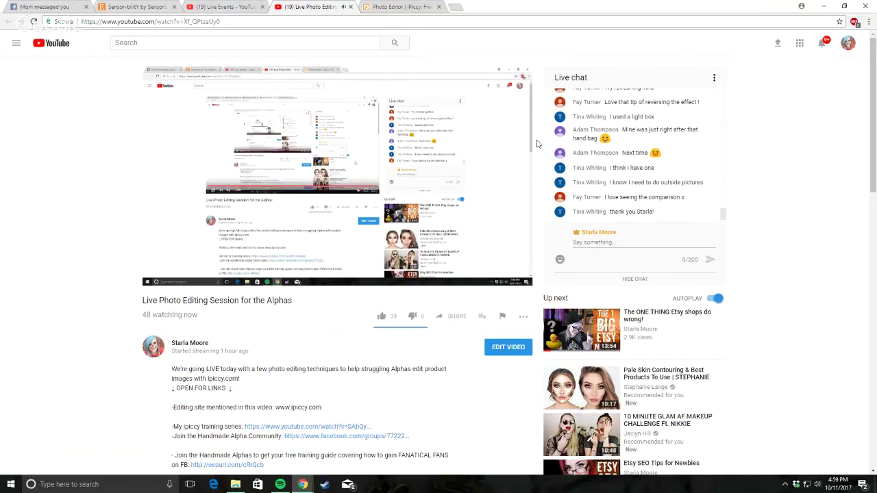
{"action": "mouse_move", "coordinate": [528, 173]}
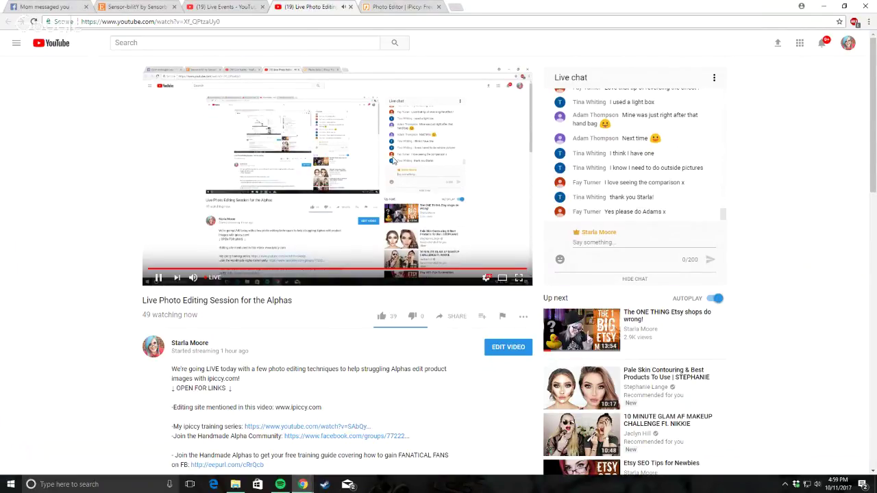
Step: Switch to the Handmade Alpha Facebook group, open the Cozy Cabin candle photo from the comments and save it to the computer
{"action": "left_click", "coordinate": [55, 4]}
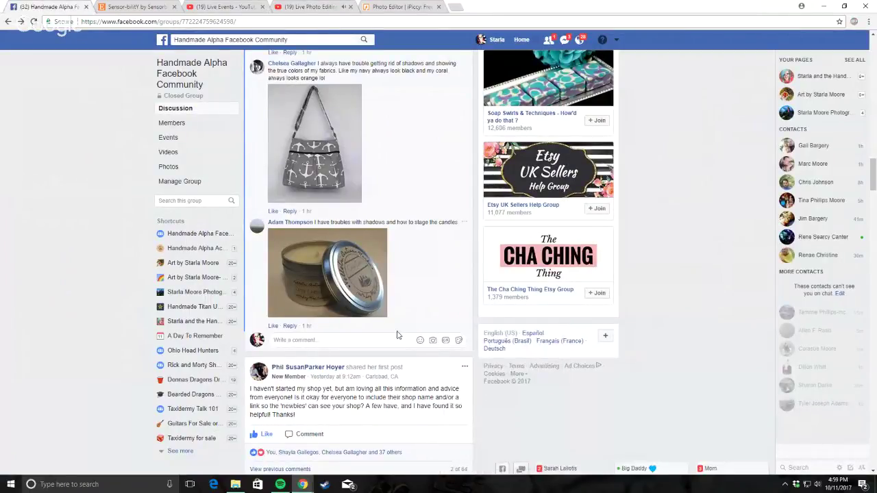
{"action": "left_click", "coordinate": [292, 264]}
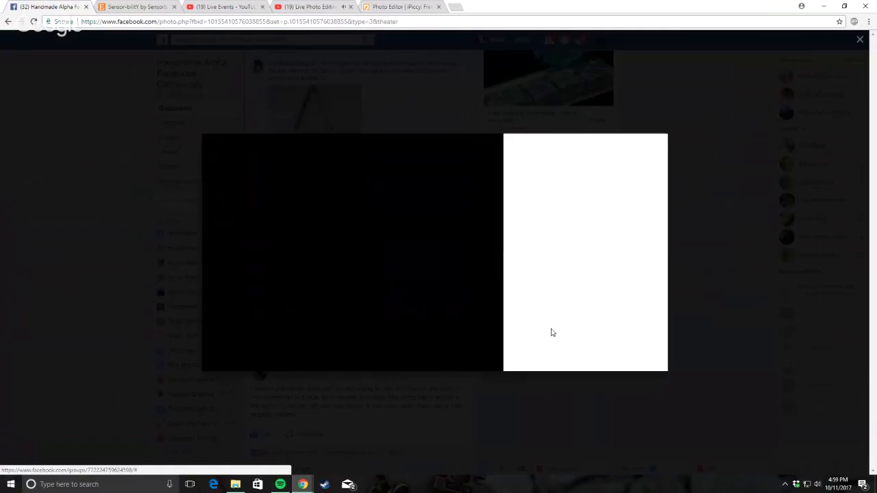
{"action": "right_click", "coordinate": [383, 256]}
{"action": "left_click", "coordinate": [419, 322]}
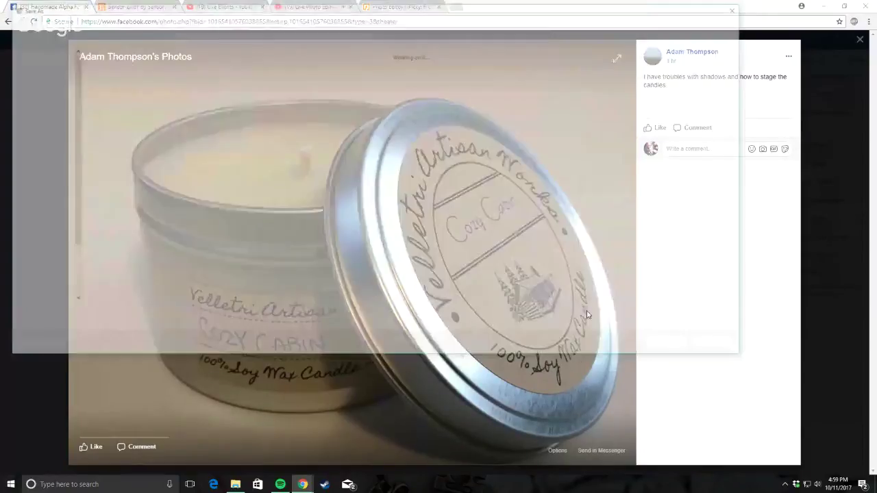
{"action": "left_click", "coordinate": [672, 346]}
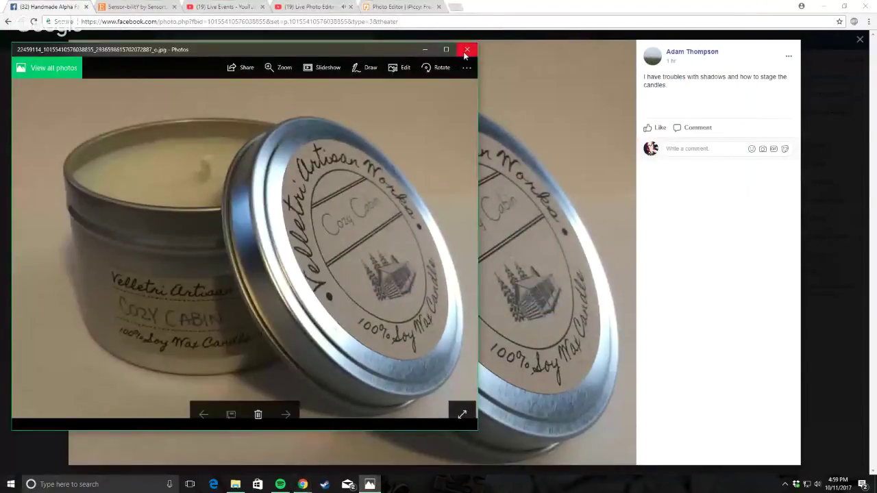
{"action": "left_click", "coordinate": [468, 47]}
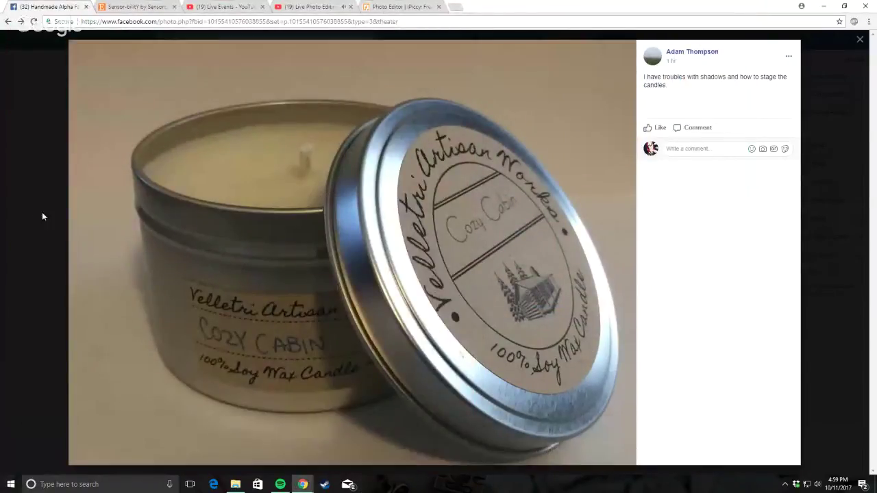
Step: Leave the candle photo and approve the pending member requests in the Facebook group
{"action": "left_click", "coordinate": [42, 212]}
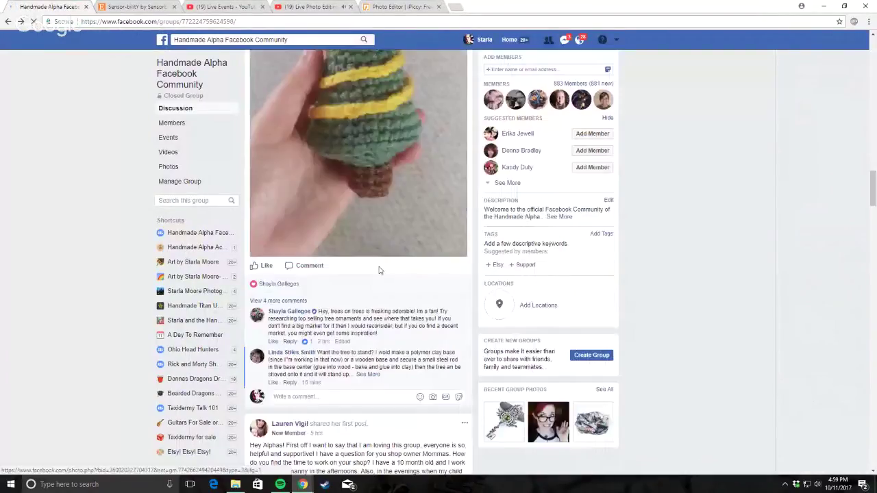
{"action": "left_click", "coordinate": [591, 351]}
{"action": "left_click", "coordinate": [592, 351]}
{"action": "left_click", "coordinate": [592, 350]}
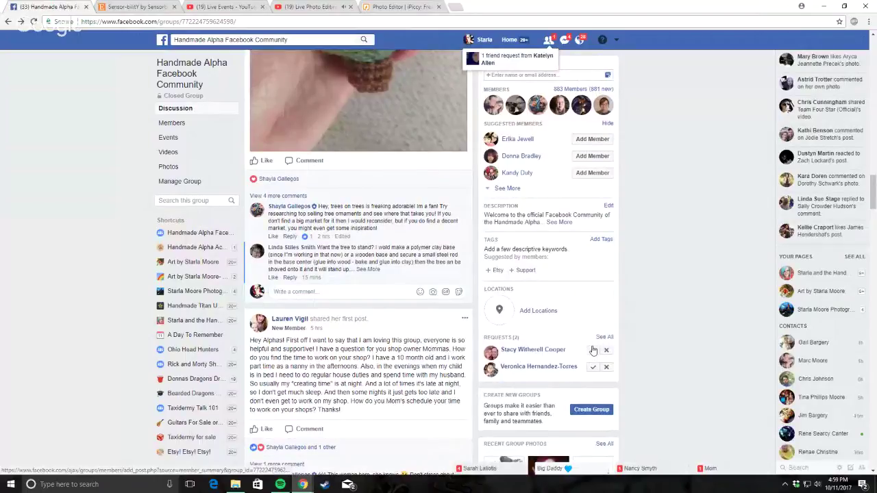
{"action": "left_click", "coordinate": [594, 350]}
{"action": "left_click", "coordinate": [594, 350]}
Step: Look through the group's feed for the photo submissions and the live photo editing session post
{"action": "scroll", "coordinate": [473, 342], "scroll_direction": "down", "scroll_amount": 5}
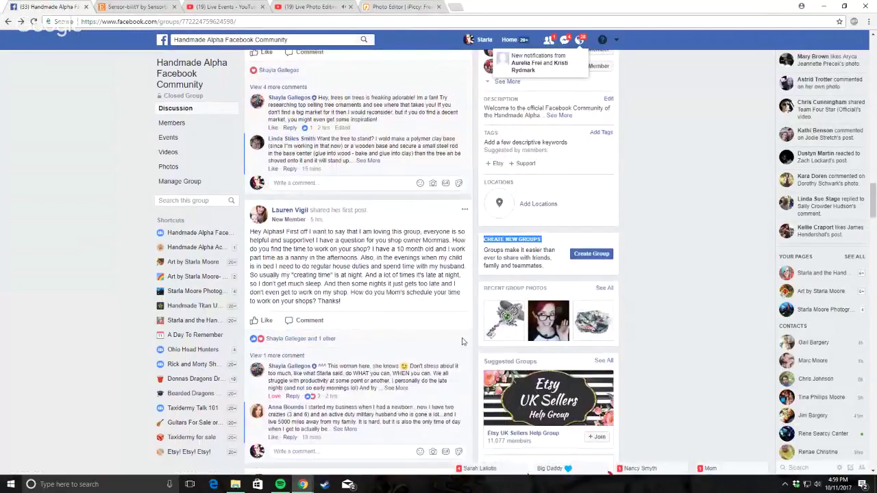
{"action": "scroll", "coordinate": [459, 340], "scroll_direction": "up", "scroll_amount": 5}
{"action": "scroll", "coordinate": [451, 340], "scroll_direction": "up", "scroll_amount": 10}
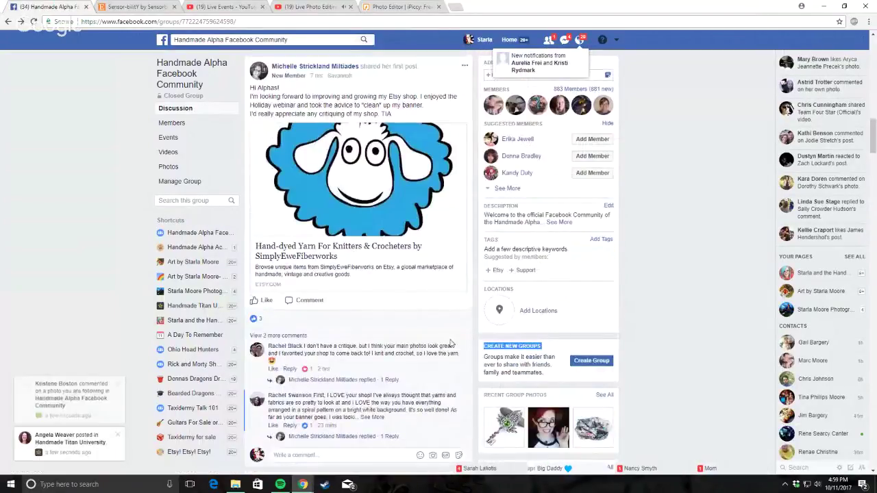
{"action": "scroll", "coordinate": [450, 345], "scroll_direction": "down", "scroll_amount": 10}
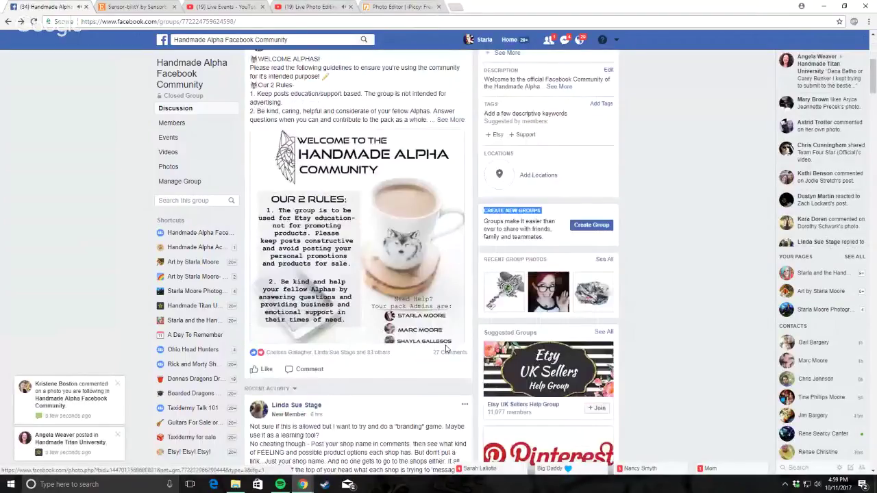
{"action": "scroll", "coordinate": [430, 362], "scroll_direction": "down", "scroll_amount": 15}
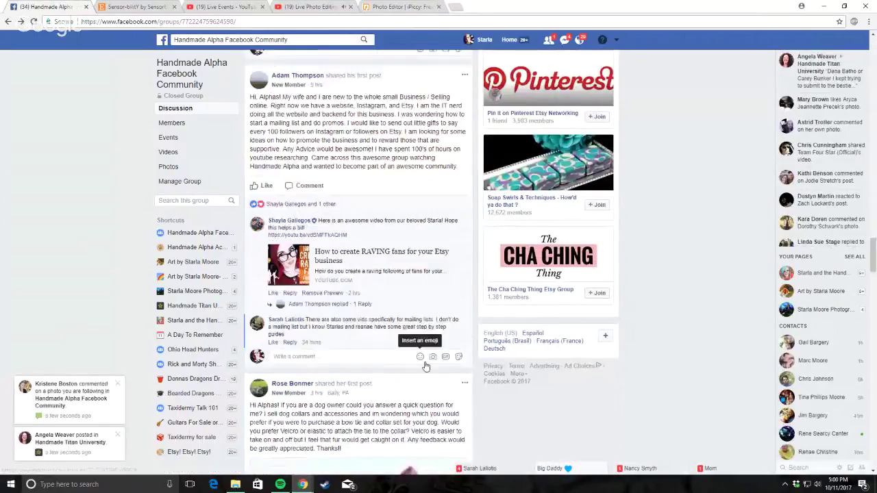
{"action": "scroll", "coordinate": [425, 362], "scroll_direction": "down", "scroll_amount": 15}
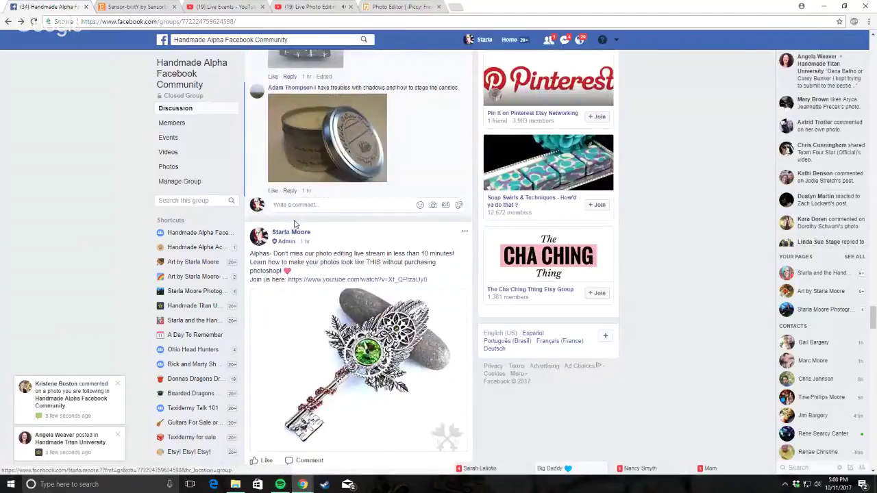
{"action": "scroll", "coordinate": [424, 359], "scroll_direction": "up", "scroll_amount": 2}
{"action": "scroll", "coordinate": [424, 359], "scroll_direction": "down", "scroll_amount": 3}
{"action": "scroll", "coordinate": [424, 359], "scroll_direction": "down", "scroll_amount": 3}
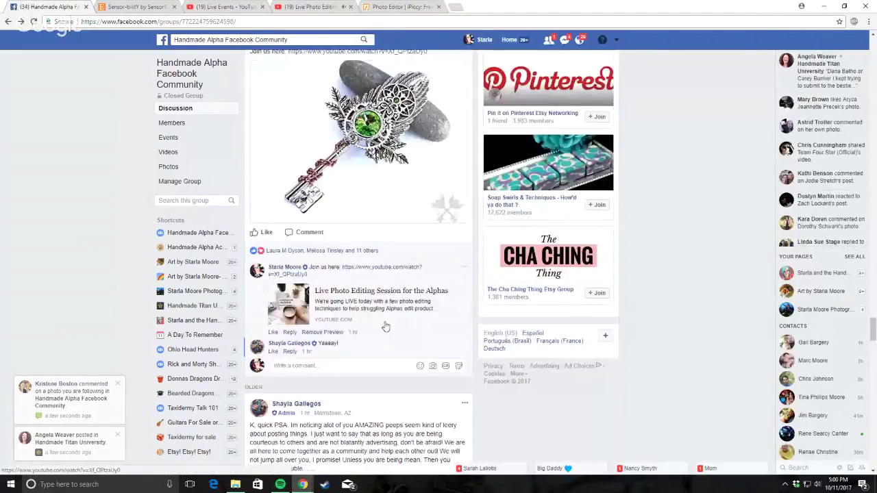
{"action": "scroll", "coordinate": [424, 359], "scroll_direction": "up", "scroll_amount": 5}
Step: Switch to iPiccy, add the saved candle photo to the photo library and open it, discarding the pendant's unsaved changes
{"action": "left_click", "coordinate": [401, 7]}
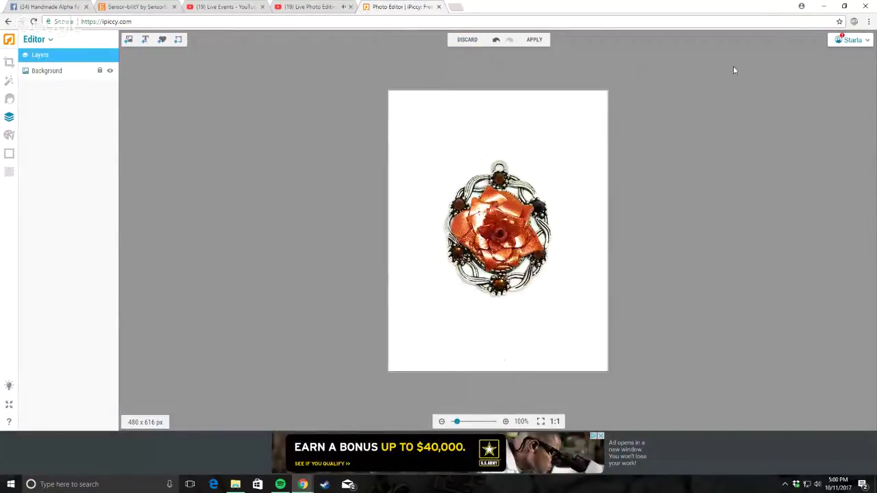
{"action": "left_click", "coordinate": [10, 63]}
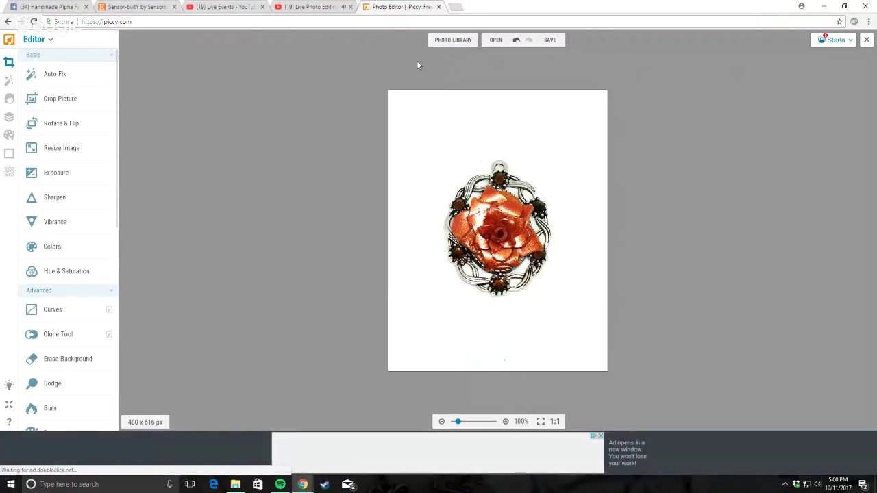
{"action": "left_click", "coordinate": [437, 39]}
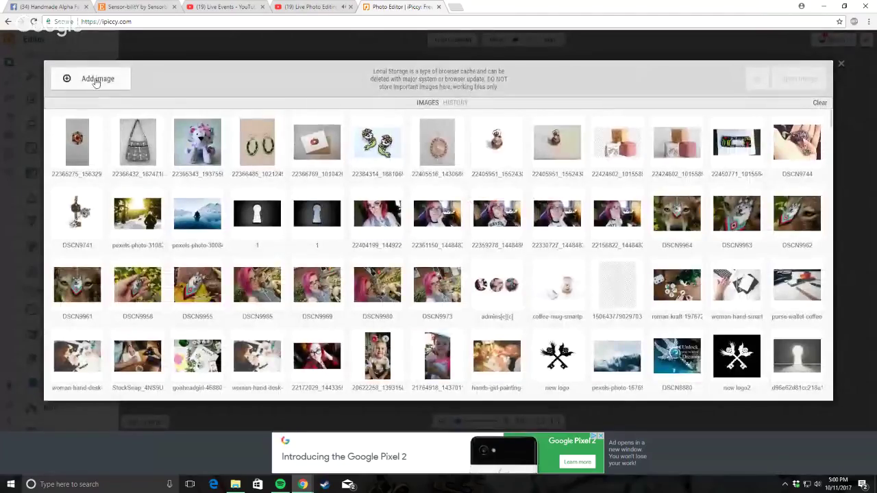
{"action": "left_click", "coordinate": [96, 80]}
{"action": "double_click", "coordinate": [720, 76]}
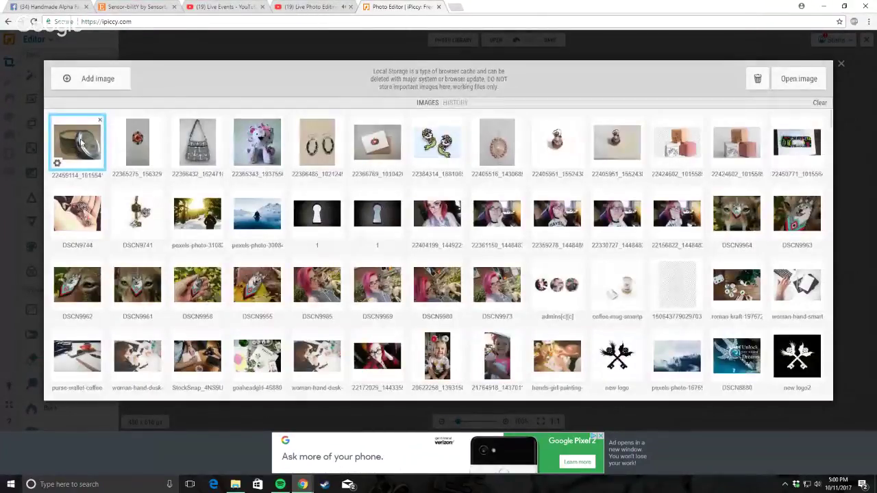
{"action": "left_click", "coordinate": [80, 142]}
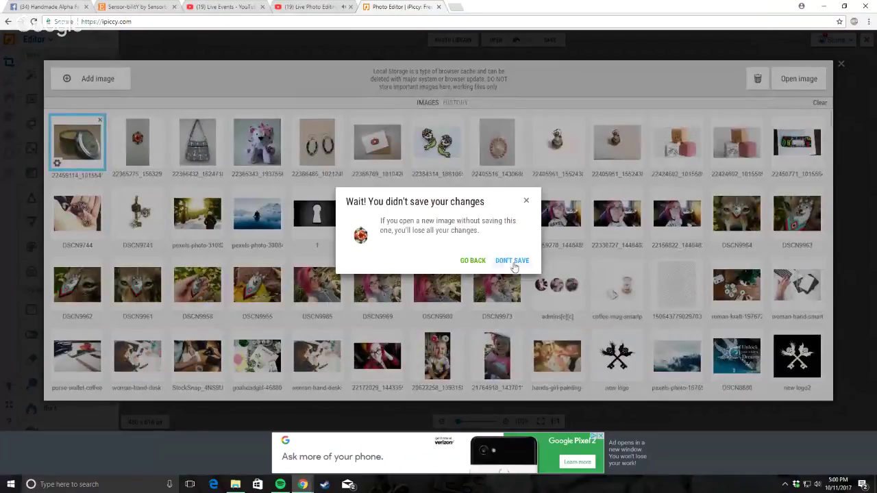
{"action": "left_click", "coordinate": [509, 268]}
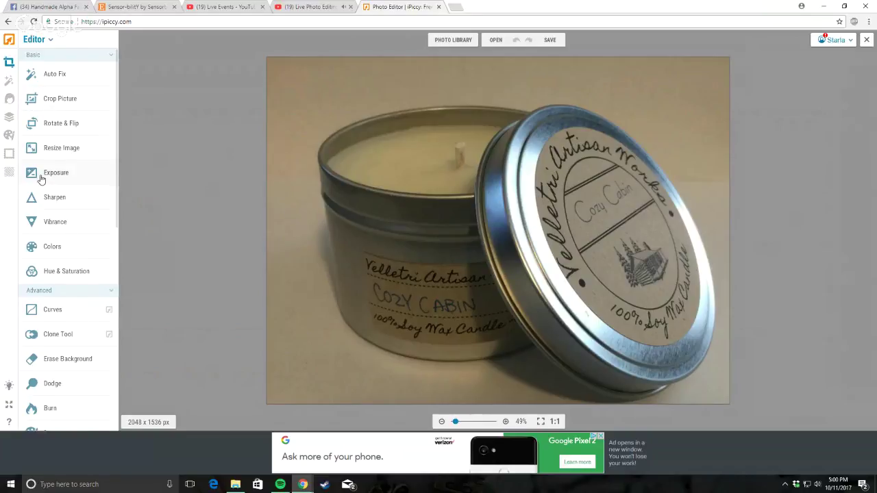
Step: Brighten the candle photo by applying an Exposure value of 31
{"action": "left_click", "coordinate": [44, 173]}
{"action": "left_click_drag", "start_coordinate": [76, 198], "coordinate": [82, 198]}
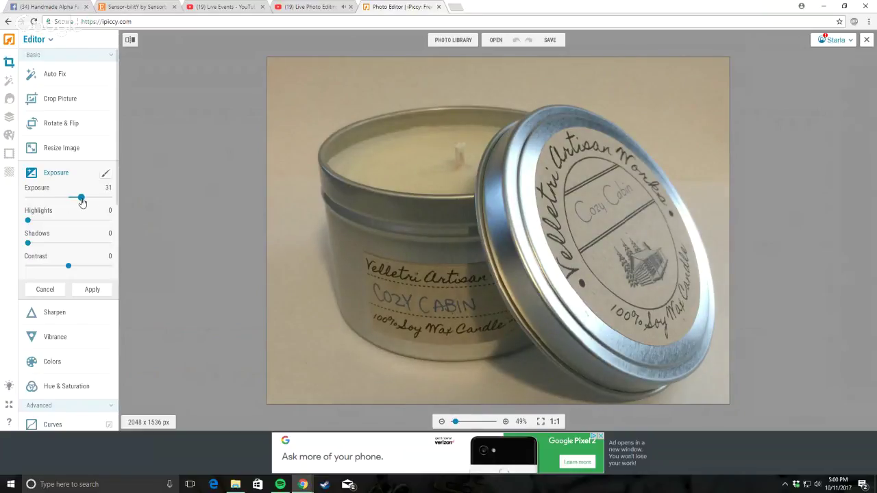
{"action": "left_click", "coordinate": [93, 290]}
Step: Apply Highlights of 30 to the candle photo using the Exposure adjustment
{"action": "left_click", "coordinate": [58, 173]}
{"action": "left_click_drag", "start_coordinate": [30, 226], "coordinate": [53, 228]}
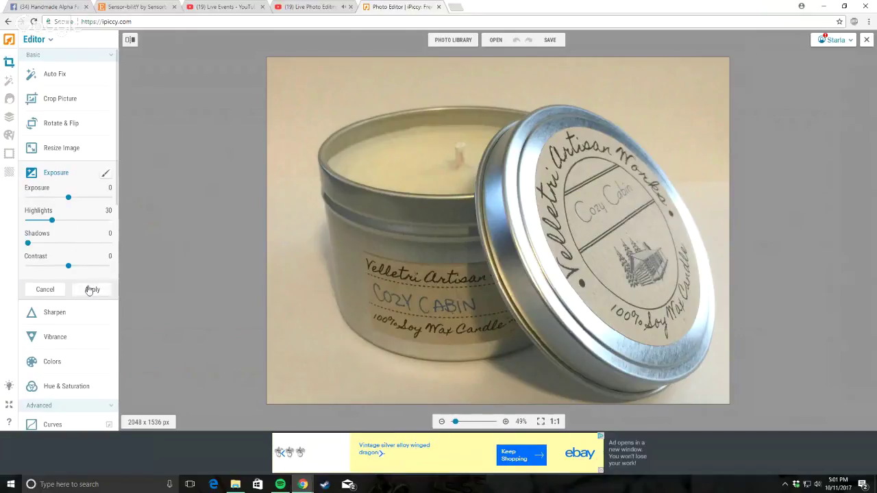
{"action": "left_click", "coordinate": [92, 289]}
{"action": "left_click", "coordinate": [45, 177]}
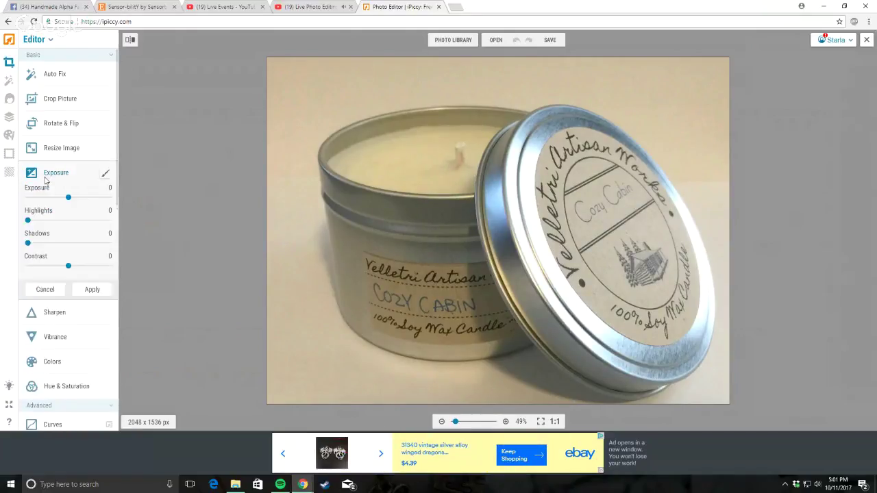
{"action": "left_click", "coordinate": [44, 289]}
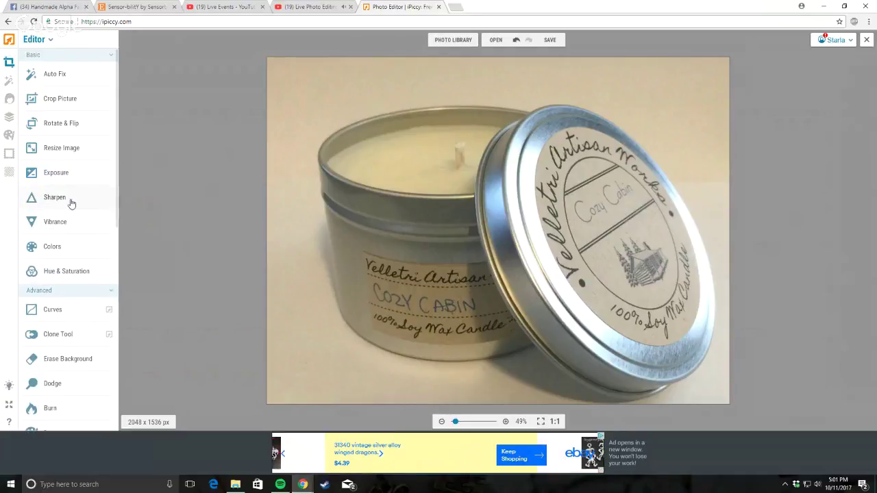
Step: Start another Exposure adjustment on the candle photo with Highlights at 70
{"action": "left_click", "coordinate": [61, 172]}
{"action": "left_click_drag", "start_coordinate": [28, 220], "coordinate": [137, 231]}
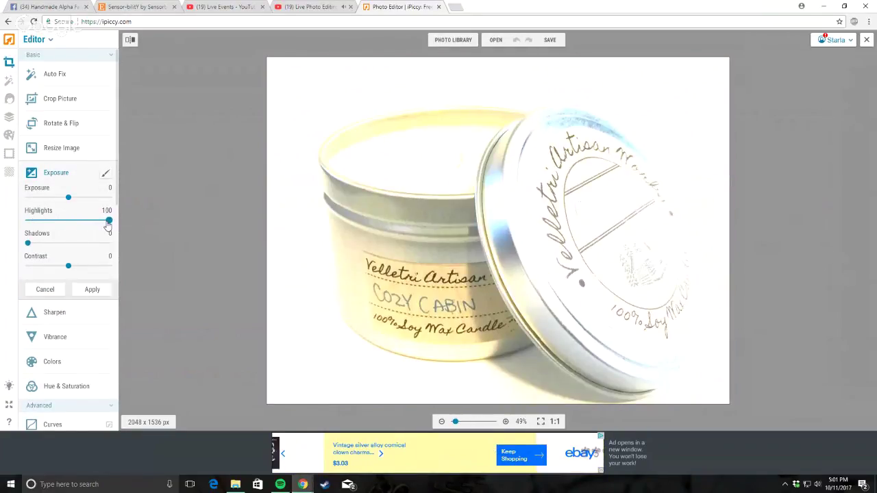
{"action": "left_click_drag", "start_coordinate": [109, 221], "coordinate": [85, 224]}
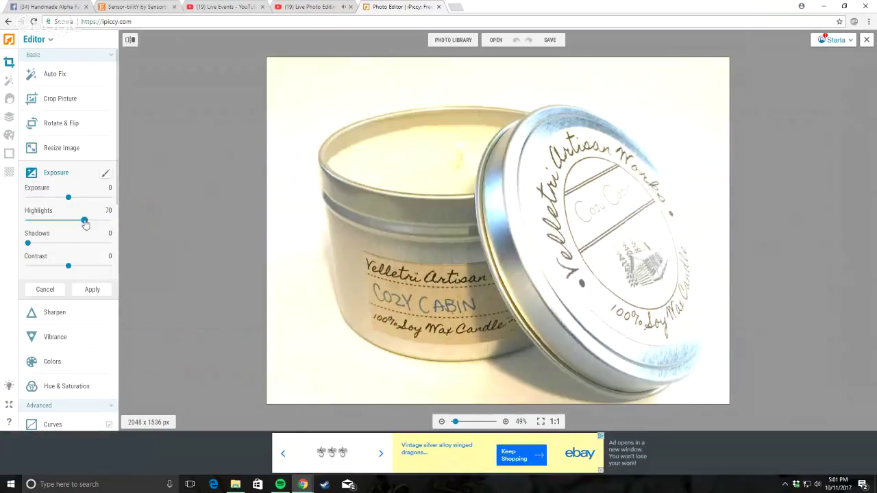
Step: Reverse the effect mask, paint the highlights onto the background beside the candle tin, and reduce the brush size to 51
{"action": "left_click", "coordinate": [107, 174]}
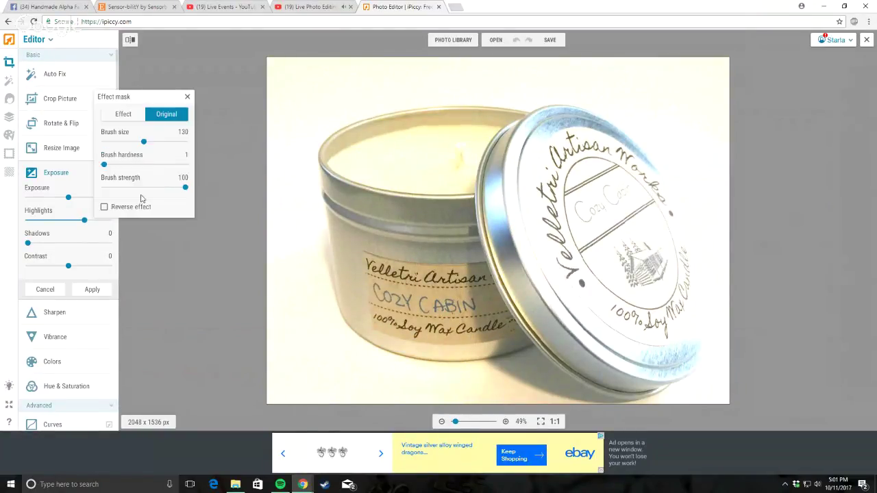
{"action": "left_click", "coordinate": [104, 207]}
{"action": "mouse_move", "coordinate": [288, 137]}
{"action": "left_mouse_down"}
{"action": "mouse_move", "coordinate": [278, 94]}
{"action": "mouse_move", "coordinate": [250, 111]}
{"action": "mouse_move", "coordinate": [340, 61]}
{"action": "mouse_move", "coordinate": [299, 95]}
{"action": "mouse_move", "coordinate": [218, 220]}
{"action": "mouse_move", "coordinate": [254, 252]}
{"action": "mouse_move", "coordinate": [280, 344]}
{"action": "mouse_move", "coordinate": [281, 233]}
{"action": "mouse_move", "coordinate": [268, 186]}
{"action": "mouse_move", "coordinate": [271, 148]}
{"action": "mouse_move", "coordinate": [281, 193]}
{"action": "mouse_move", "coordinate": [280, 124]}
{"action": "mouse_move", "coordinate": [281, 137]}
{"action": "mouse_move", "coordinate": [297, 115]}
{"action": "left_mouse_up"}
{"action": "left_click_drag", "start_coordinate": [144, 141], "coordinate": [119, 141]}
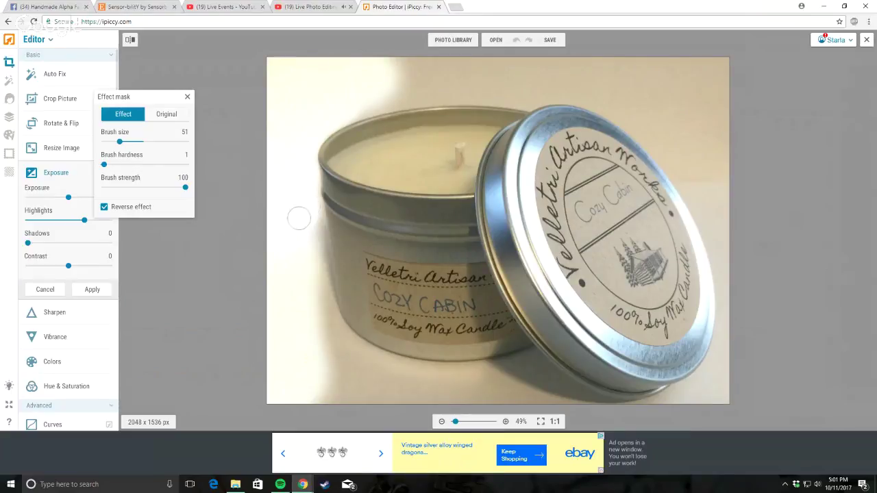
Step: Paint the highlights onto the background along the candle tin's left side and around its lower-left base
{"action": "scroll", "coordinate": [298, 218], "scroll_direction": "up", "scroll_amount": 2}
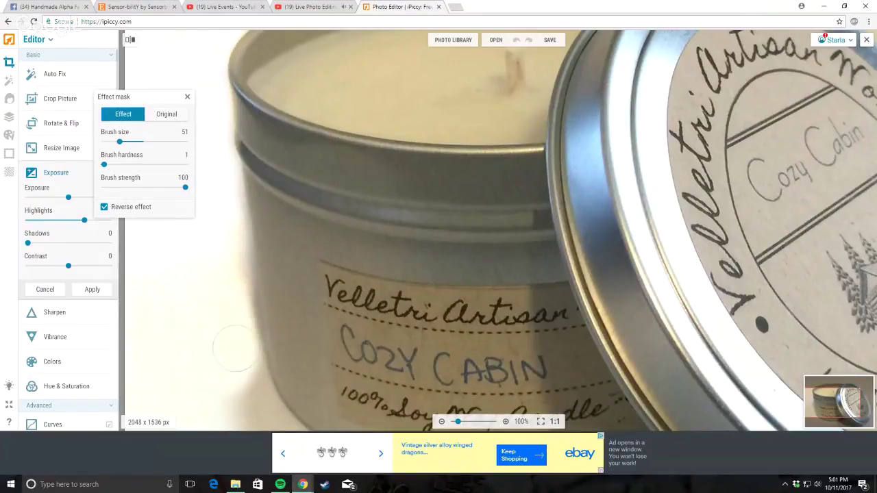
{"action": "scroll", "coordinate": [249, 372], "scroll_direction": "down", "scroll_amount": 3}
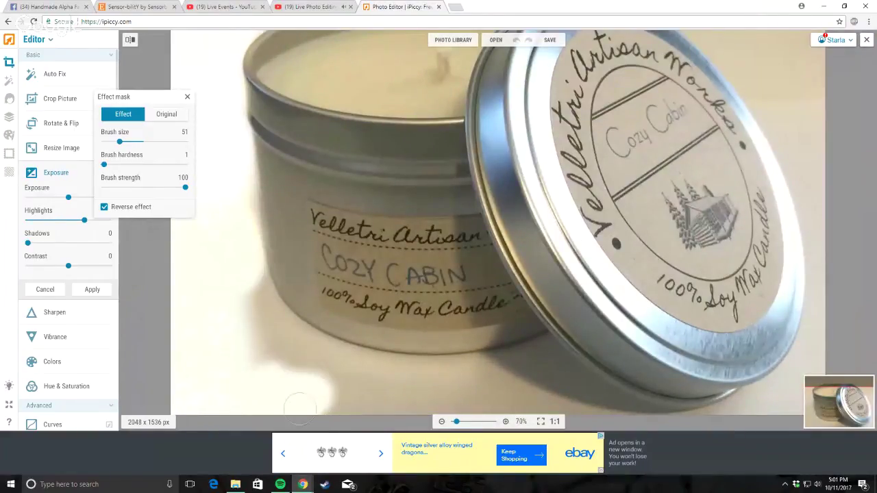
{"action": "scroll", "coordinate": [209, 351], "scroll_direction": "up", "scroll_amount": 1}
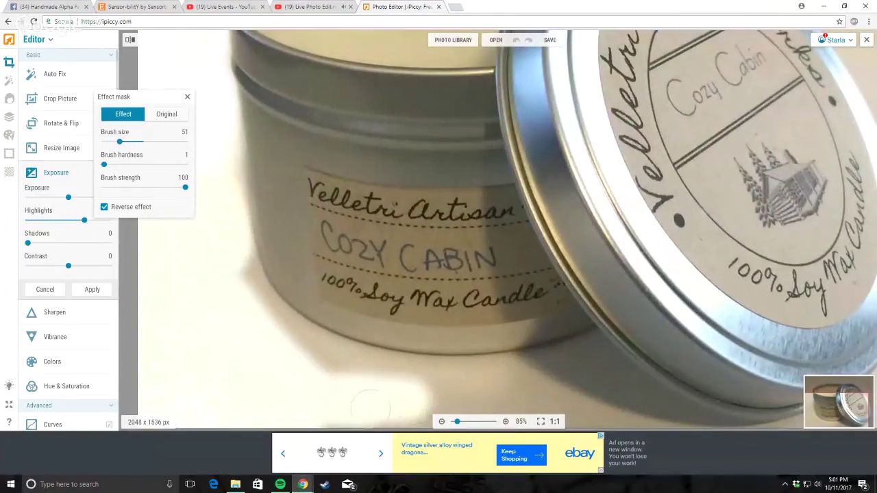
{"action": "scroll", "coordinate": [411, 404], "scroll_direction": "down", "scroll_amount": 2}
{"action": "mouse_move", "coordinate": [428, 407]}
{"action": "left_mouse_down"}
{"action": "mouse_move", "coordinate": [449, 401]}
{"action": "mouse_move", "coordinate": [421, 397]}
{"action": "mouse_move", "coordinate": [445, 391]}
{"action": "mouse_move", "coordinate": [398, 396]}
{"action": "mouse_move", "coordinate": [411, 376]}
{"action": "mouse_move", "coordinate": [350, 377]}
{"action": "mouse_move", "coordinate": [404, 398]}
{"action": "mouse_move", "coordinate": [375, 398]}
{"action": "left_mouse_up"}
{"action": "scroll", "coordinate": [375, 398], "scroll_direction": "up", "scroll_amount": 2}
{"action": "mouse_move", "coordinate": [314, 374]}
{"action": "left_mouse_down"}
{"action": "mouse_move", "coordinate": [355, 381]}
{"action": "mouse_move", "coordinate": [221, 329]}
{"action": "mouse_move", "coordinate": [273, 363]}
{"action": "mouse_move", "coordinate": [256, 338]}
{"action": "mouse_move", "coordinate": [287, 358]}
{"action": "mouse_move", "coordinate": [238, 326]}
{"action": "mouse_move", "coordinate": [263, 353]}
{"action": "mouse_move", "coordinate": [284, 360]}
{"action": "mouse_move", "coordinate": [231, 320]}
{"action": "mouse_move", "coordinate": [210, 265]}
{"action": "mouse_move", "coordinate": [235, 307]}
{"action": "mouse_move", "coordinate": [313, 362]}
{"action": "left_mouse_up"}
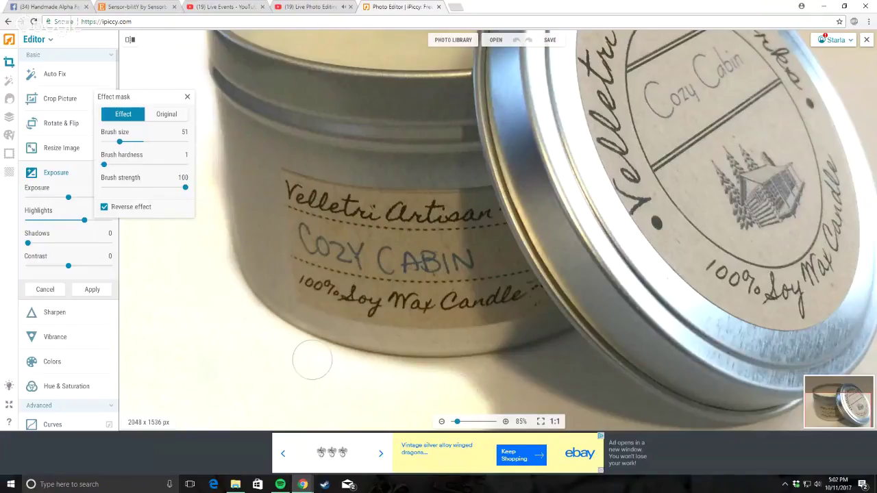
Step: Brush the highlights over the shadow beneath the tin and the lower edge of the leaning lid
{"action": "scroll", "coordinate": [313, 362], "scroll_direction": "down", "scroll_amount": 1}
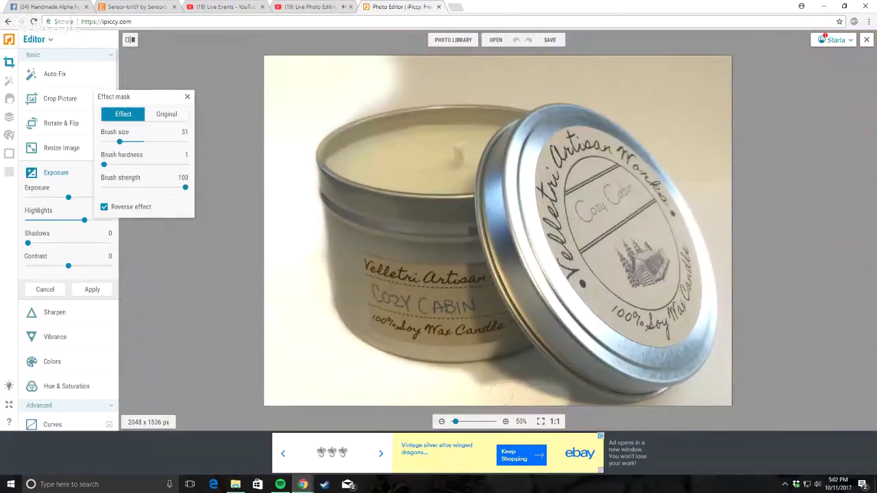
{"action": "scroll", "coordinate": [529, 391], "scroll_direction": "up", "scroll_amount": 2}
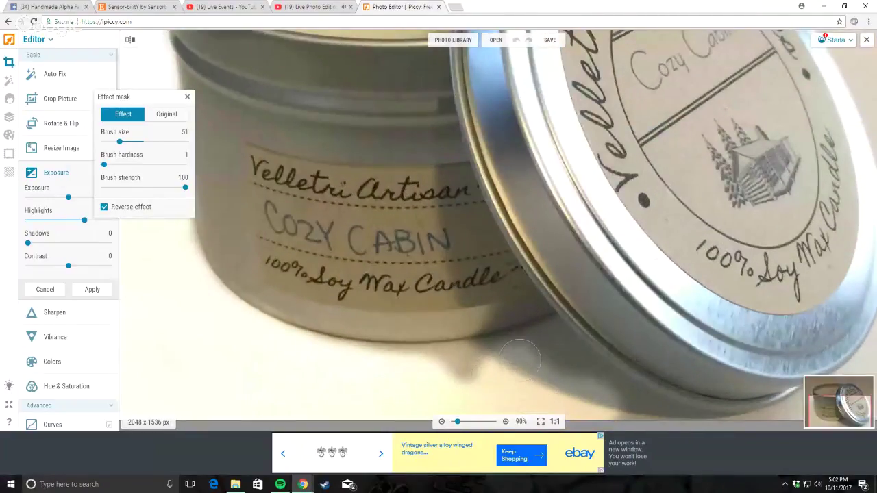
{"action": "mouse_move", "coordinate": [411, 371]}
{"action": "left_mouse_down"}
{"action": "mouse_move", "coordinate": [545, 348]}
{"action": "mouse_move", "coordinate": [586, 360]}
{"action": "mouse_move", "coordinate": [613, 391]}
{"action": "left_mouse_up"}
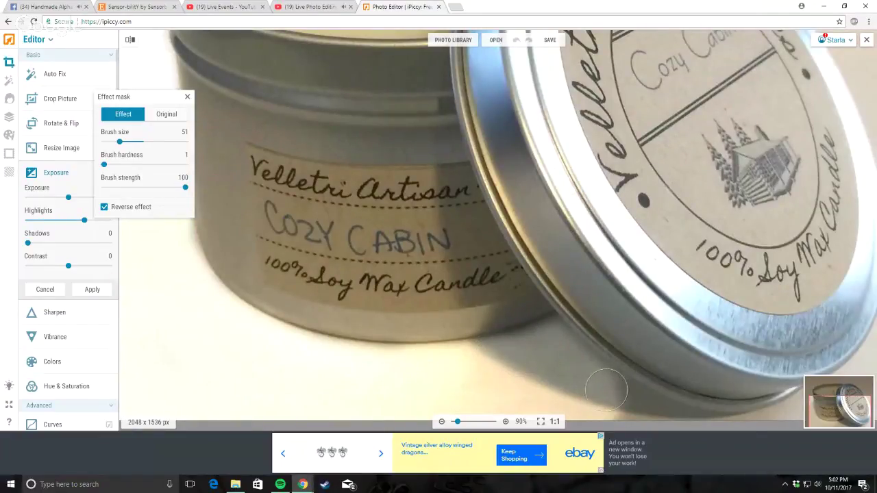
Step: Paint the highlights across the background above the tin and down the upper-right area beside the lid
{"action": "scroll", "coordinate": [614, 390], "scroll_direction": "down", "scroll_amount": 5}
{"action": "mouse_move", "coordinate": [635, 111]}
{"action": "left_mouse_down"}
{"action": "mouse_move", "coordinate": [737, 163]}
{"action": "mouse_move", "coordinate": [642, 93]}
{"action": "mouse_move", "coordinate": [568, 70]}
{"action": "mouse_move", "coordinate": [555, 87]}
{"action": "mouse_move", "coordinate": [566, 81]}
{"action": "mouse_move", "coordinate": [507, 83]}
{"action": "mouse_move", "coordinate": [445, 102]}
{"action": "mouse_move", "coordinate": [355, 103]}
{"action": "left_mouse_up"}
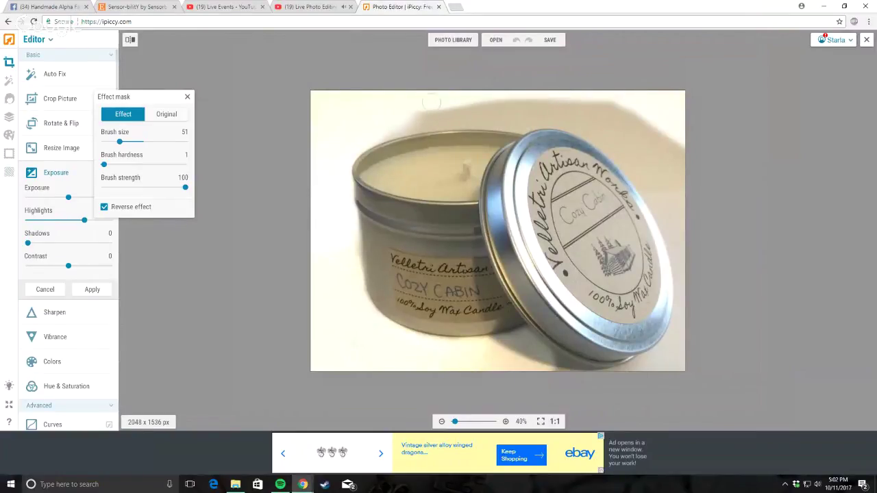
{"action": "scroll", "coordinate": [431, 103], "scroll_direction": "up", "scroll_amount": 5}
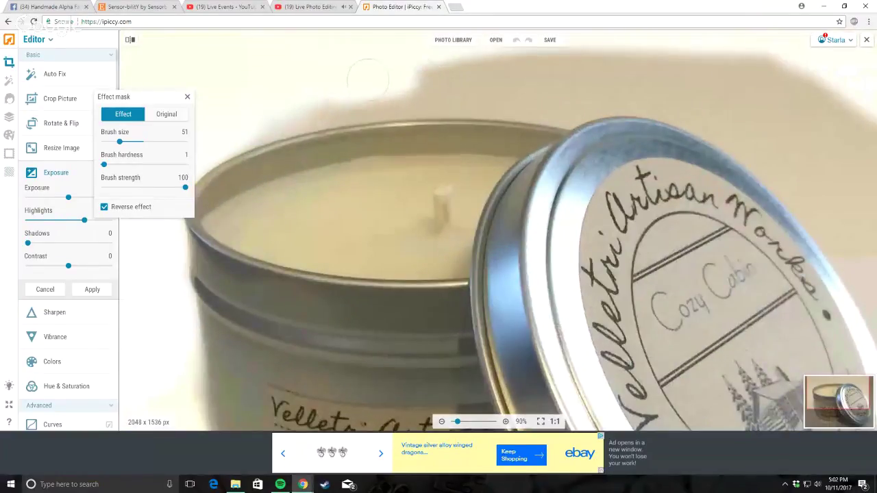
{"action": "mouse_move", "coordinate": [368, 79]}
{"action": "left_mouse_down"}
{"action": "mouse_move", "coordinate": [211, 126]}
{"action": "mouse_move", "coordinate": [430, 66]}
{"action": "mouse_move", "coordinate": [310, 98]}
{"action": "mouse_move", "coordinate": [402, 92]}
{"action": "mouse_move", "coordinate": [360, 83]}
{"action": "mouse_move", "coordinate": [575, 102]}
{"action": "mouse_move", "coordinate": [559, 107]}
{"action": "mouse_move", "coordinate": [623, 87]}
{"action": "mouse_move", "coordinate": [579, 106]}
{"action": "mouse_move", "coordinate": [626, 90]}
{"action": "mouse_move", "coordinate": [725, 98]}
{"action": "mouse_move", "coordinate": [576, 51]}
{"action": "left_mouse_up"}
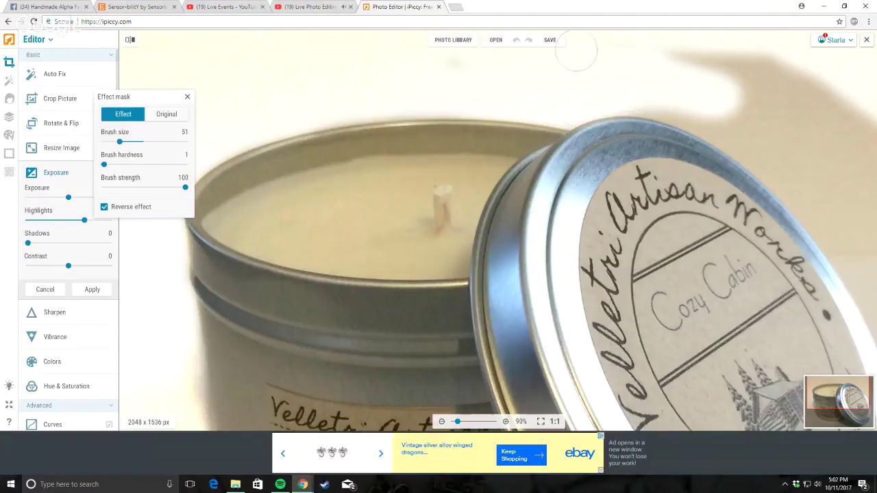
{"action": "left_click_drag", "start_coordinate": [795, 86], "coordinate": [769, 73]}
{"action": "mouse_move", "coordinate": [771, 83]}
{"action": "left_mouse_down"}
{"action": "mouse_move", "coordinate": [769, 118]}
{"action": "mouse_move", "coordinate": [697, 91]}
{"action": "mouse_move", "coordinate": [725, 122]}
{"action": "mouse_move", "coordinate": [614, 79]}
{"action": "mouse_move", "coordinate": [687, 100]}
{"action": "mouse_move", "coordinate": [676, 108]}
{"action": "mouse_move", "coordinate": [781, 153]}
{"action": "mouse_move", "coordinate": [742, 131]}
{"action": "mouse_move", "coordinate": [828, 182]}
{"action": "mouse_move", "coordinate": [783, 117]}
{"action": "mouse_move", "coordinate": [835, 135]}
{"action": "mouse_move", "coordinate": [855, 129]}
{"action": "left_mouse_up"}
{"action": "scroll", "coordinate": [855, 129], "scroll_direction": "down", "scroll_amount": 3}
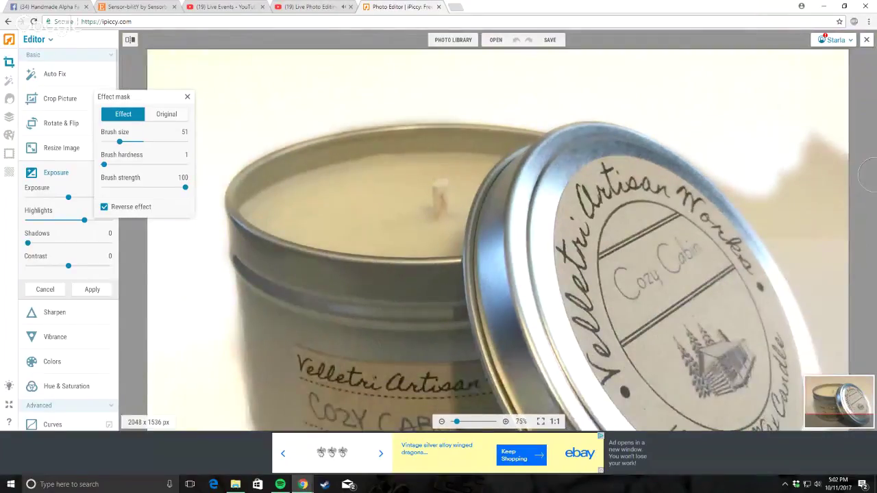
{"action": "left_click_drag", "start_coordinate": [780, 197], "coordinate": [756, 198]}
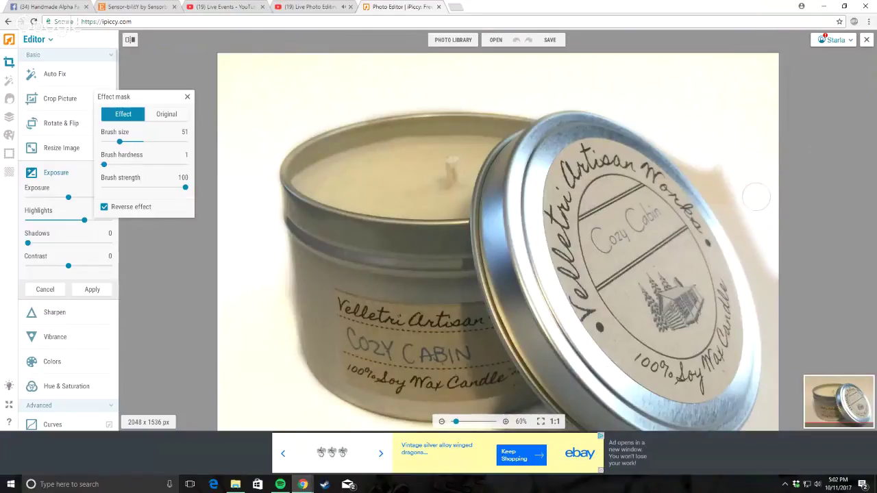
Step: Set the mask brush hardness to 76 and paint the highlights over the shadow hugging the lid's upper-right rim
{"action": "scroll", "coordinate": [714, 180], "scroll_direction": "up", "scroll_amount": 5}
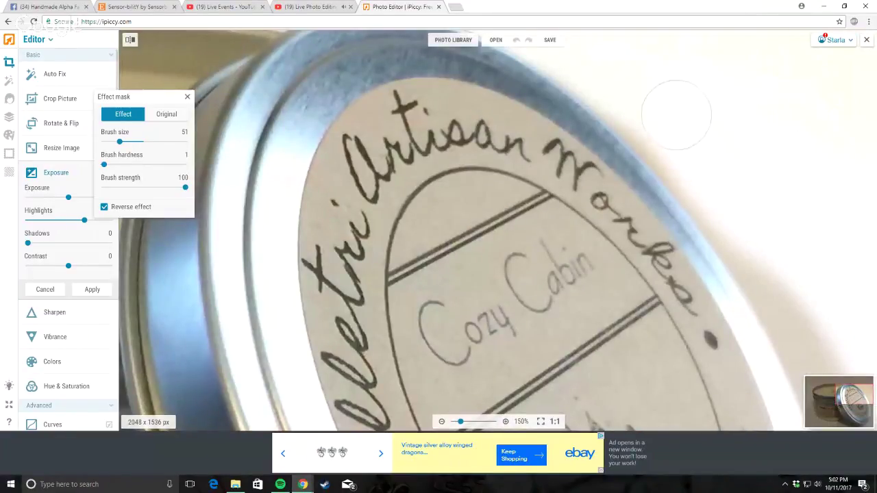
{"action": "left_click_drag", "start_coordinate": [104, 163], "coordinate": [164, 165]}
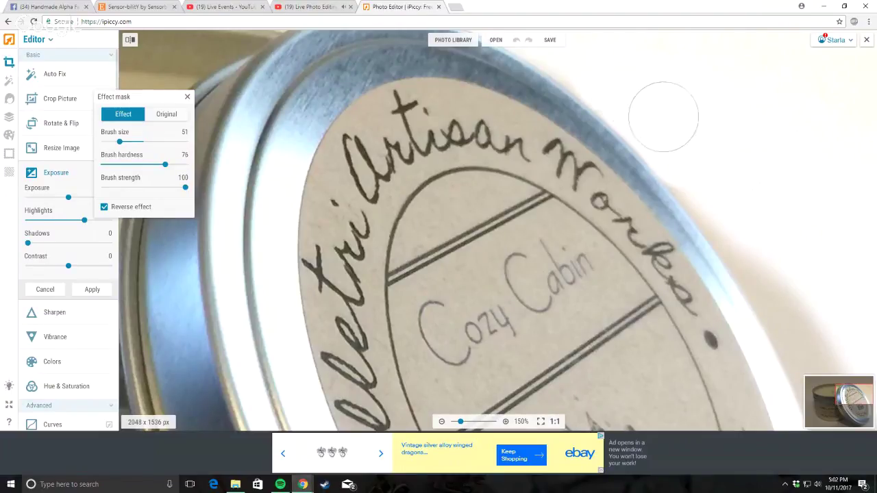
{"action": "scroll", "coordinate": [626, 79], "scroll_direction": "down", "scroll_amount": 2}
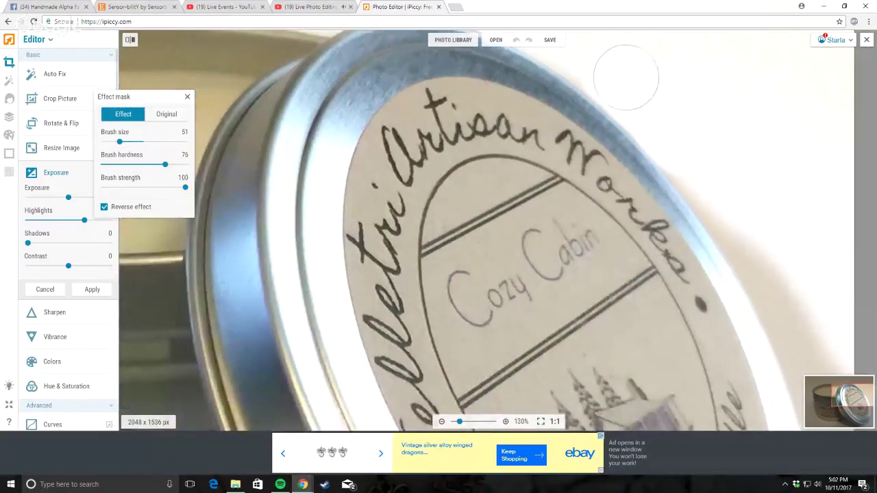
{"action": "scroll", "coordinate": [626, 78], "scroll_direction": "down", "scroll_amount": 2}
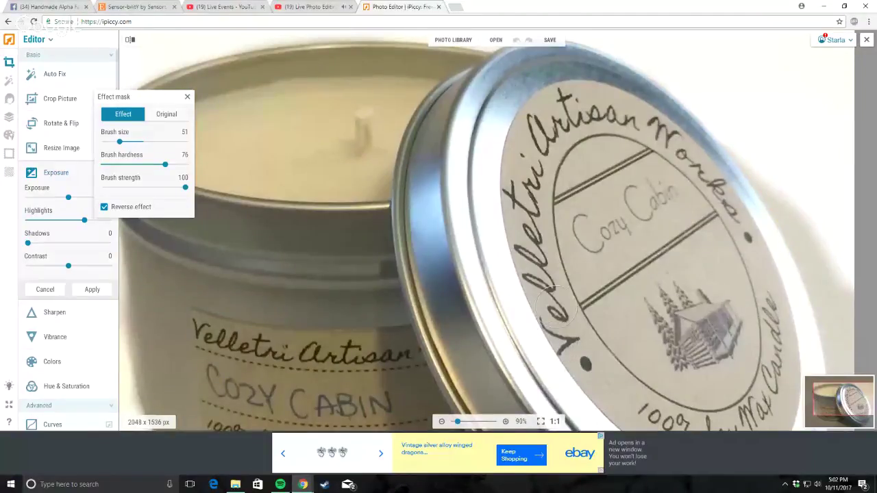
{"action": "scroll", "coordinate": [687, 133], "scroll_direction": "down", "scroll_amount": 1}
{"action": "scroll", "coordinate": [688, 132], "scroll_direction": "up", "scroll_amount": 8}
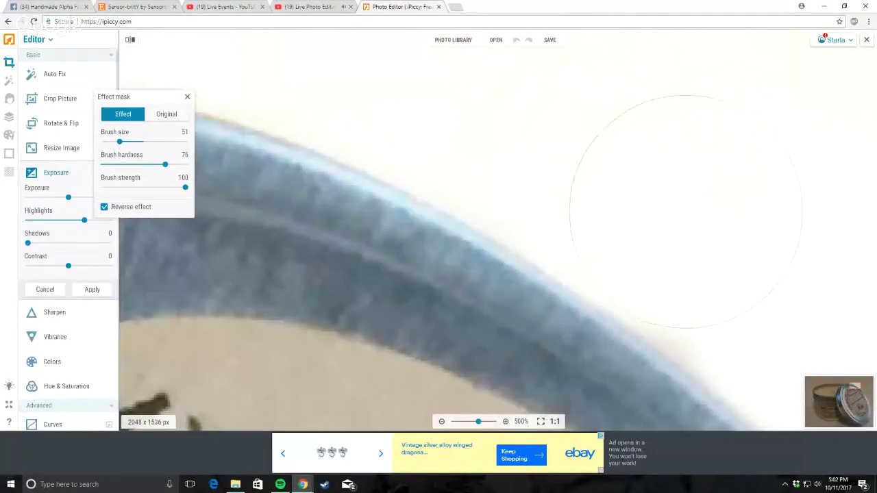
{"action": "scroll", "coordinate": [561, 106], "scroll_direction": "down", "scroll_amount": 9}
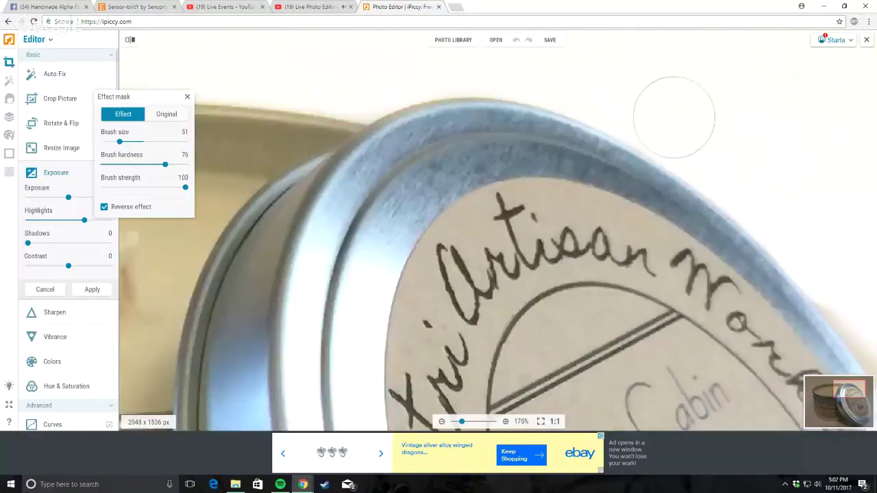
{"action": "scroll", "coordinate": [792, 165], "scroll_direction": "up", "scroll_amount": 9}
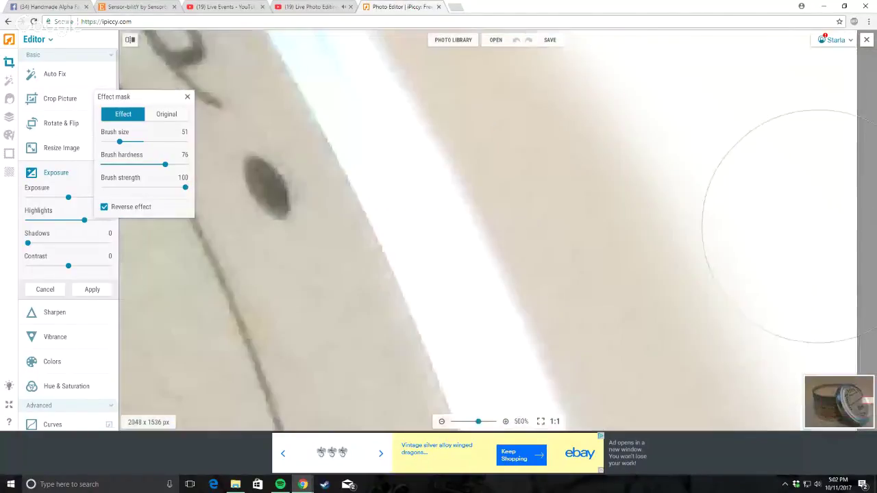
{"action": "mouse_move", "coordinate": [819, 227]}
{"action": "left_mouse_down"}
{"action": "mouse_move", "coordinate": [785, 231]}
{"action": "mouse_move", "coordinate": [684, 137]}
{"action": "mouse_move", "coordinate": [747, 241]}
{"action": "mouse_move", "coordinate": [649, 148]}
{"action": "mouse_move", "coordinate": [658, 213]}
{"action": "mouse_move", "coordinate": [619, 164]}
{"action": "mouse_move", "coordinate": [631, 203]}
{"action": "mouse_move", "coordinate": [612, 188]}
{"action": "mouse_move", "coordinate": [590, 106]}
{"action": "mouse_move", "coordinate": [610, 126]}
{"action": "left_mouse_up"}
{"action": "scroll", "coordinate": [610, 136], "scroll_direction": "down", "scroll_amount": 4}
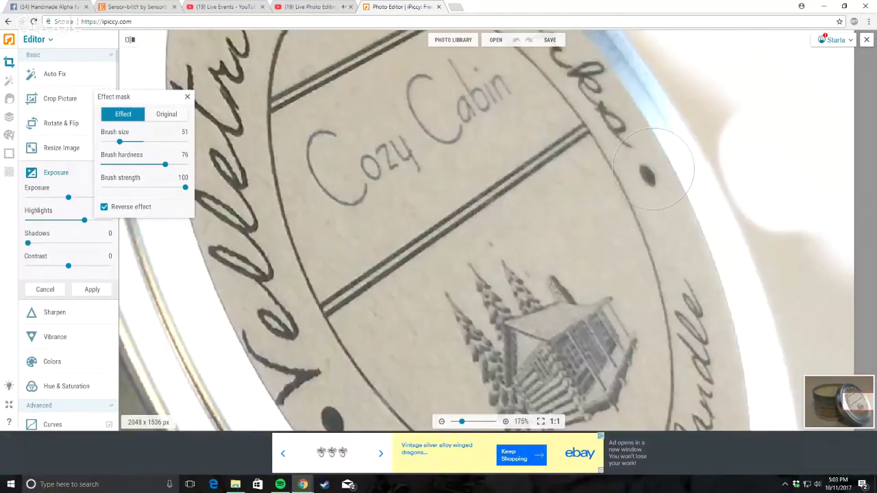
{"action": "scroll", "coordinate": [788, 205], "scroll_direction": "up", "scroll_amount": 6}
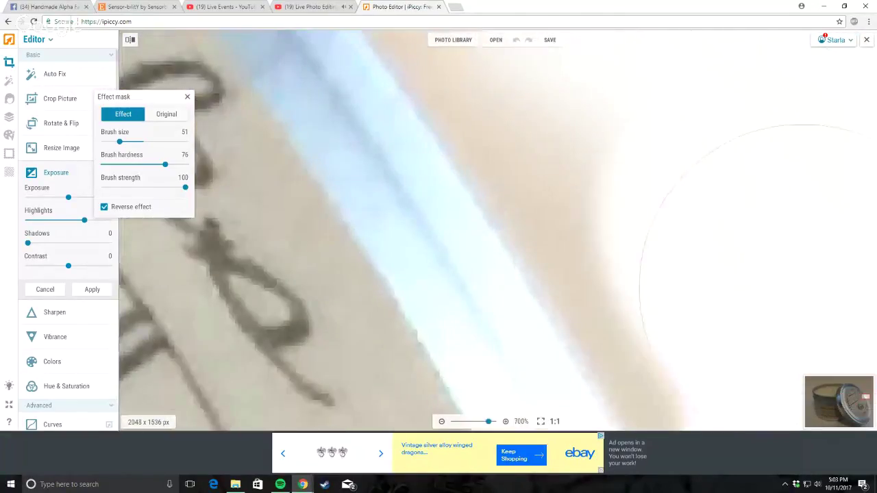
{"action": "mouse_move", "coordinate": [803, 288]}
{"action": "left_mouse_down"}
{"action": "mouse_move", "coordinate": [763, 210]}
{"action": "mouse_move", "coordinate": [775, 276]}
{"action": "mouse_move", "coordinate": [721, 162]}
{"action": "mouse_move", "coordinate": [742, 210]}
{"action": "mouse_move", "coordinate": [693, 181]}
{"action": "mouse_move", "coordinate": [743, 241]}
{"action": "left_mouse_up"}
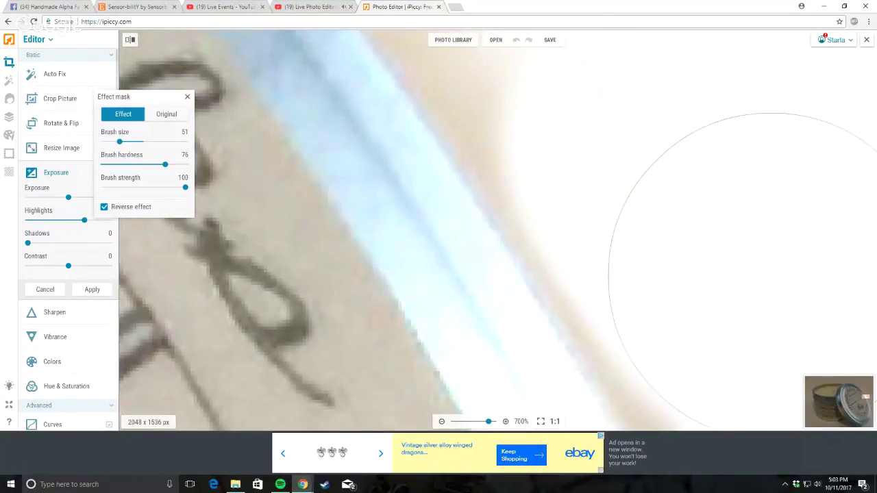
Step: Extend the painted highlights along the lid's outer rim and down the photo's right edge
{"action": "scroll", "coordinate": [723, 199], "scroll_direction": "down", "scroll_amount": 5}
{"action": "mouse_move", "coordinate": [734, 164]}
{"action": "left_mouse_down"}
{"action": "mouse_move", "coordinate": [692, 137]}
{"action": "mouse_move", "coordinate": [685, 158]}
{"action": "mouse_move", "coordinate": [678, 140]}
{"action": "mouse_move", "coordinate": [703, 148]}
{"action": "mouse_move", "coordinate": [692, 114]}
{"action": "mouse_move", "coordinate": [668, 89]}
{"action": "mouse_move", "coordinate": [700, 129]}
{"action": "mouse_move", "coordinate": [647, 88]}
{"action": "left_mouse_up"}
{"action": "left_click_drag", "start_coordinate": [619, 43], "coordinate": [793, 315]}
{"action": "scroll", "coordinate": [793, 315], "scroll_direction": "down", "scroll_amount": 4}
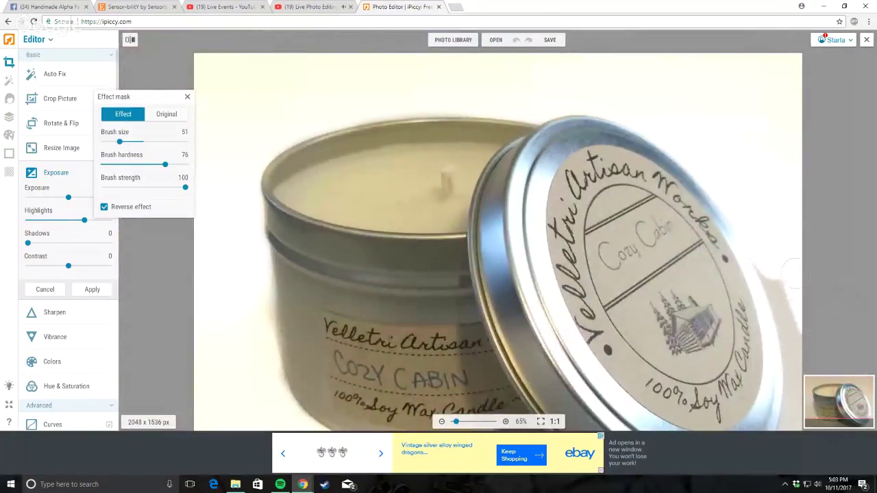
{"action": "left_click_drag", "start_coordinate": [793, 273], "coordinate": [801, 320]}
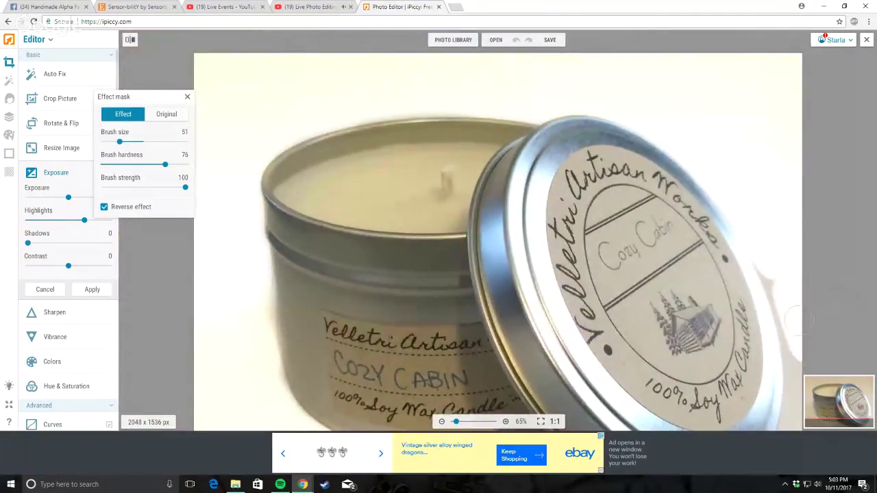
Step: Brush away the remaining thin shadow strip along the lid's rim beside the word "Candle"
{"action": "scroll", "coordinate": [832, 334], "scroll_direction": "up", "scroll_amount": 8}
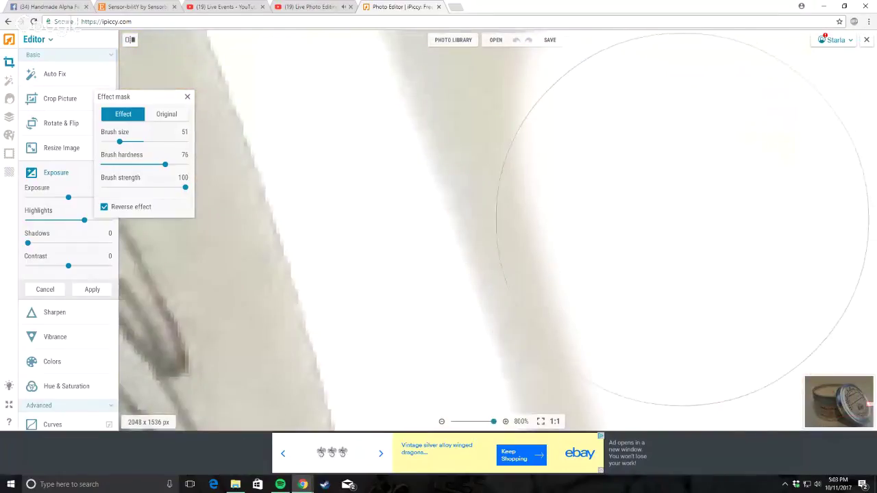
{"action": "scroll", "coordinate": [654, 161], "scroll_direction": "down", "scroll_amount": 2}
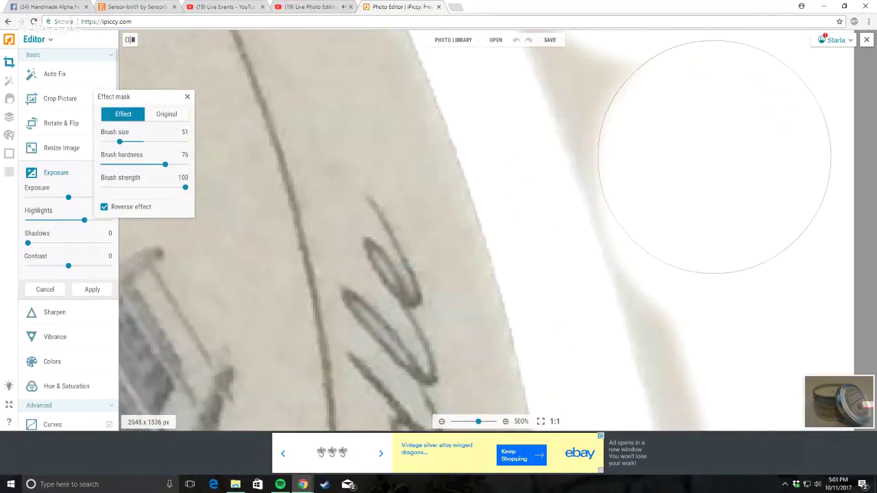
{"action": "left_click_drag", "start_coordinate": [714, 157], "coordinate": [701, 114]}
{"action": "scroll", "coordinate": [744, 117], "scroll_direction": "down", "scroll_amount": 3}
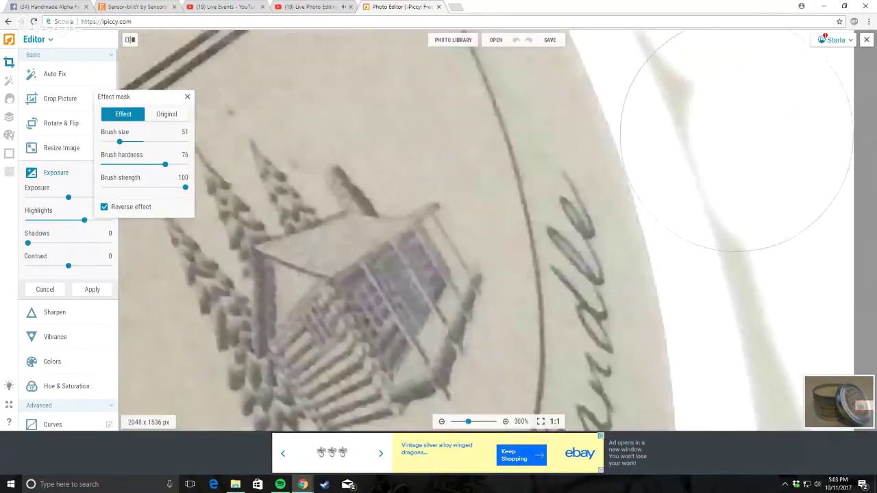
{"action": "scroll", "coordinate": [745, 117], "scroll_direction": "up", "scroll_amount": 3}
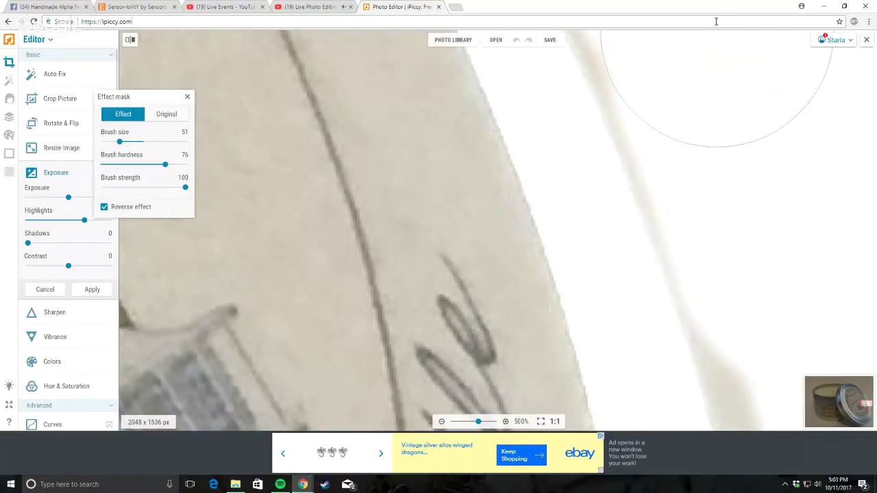
{"action": "key", "text": "ctrl+l"}
{"action": "scroll", "coordinate": [781, 75], "scroll_direction": "down", "scroll_amount": 3}
{"action": "scroll", "coordinate": [778, 75], "scroll_direction": "up", "scroll_amount": 3}
{"action": "left_click", "coordinate": [771, 110]}
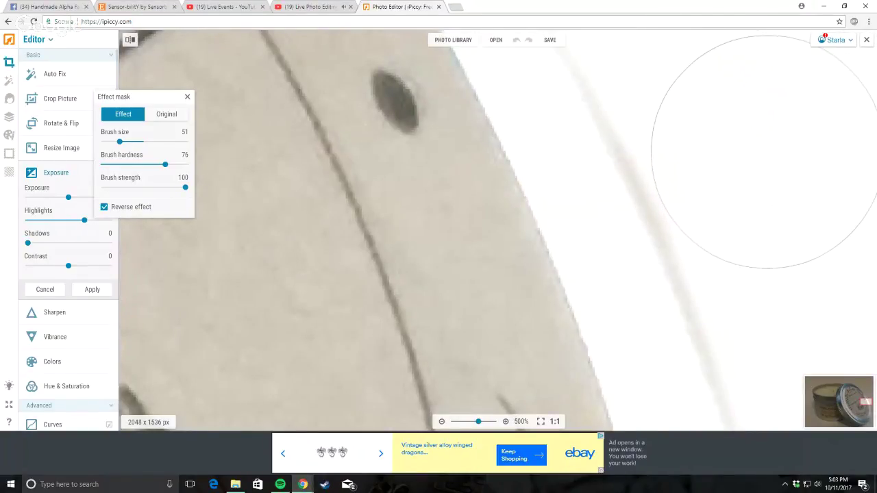
Step: Paint the highlights over the beige shadow right of the lid beside the word "Candle", out to the photo's edge
{"action": "scroll", "coordinate": [778, 137], "scroll_direction": "down", "scroll_amount": 3}
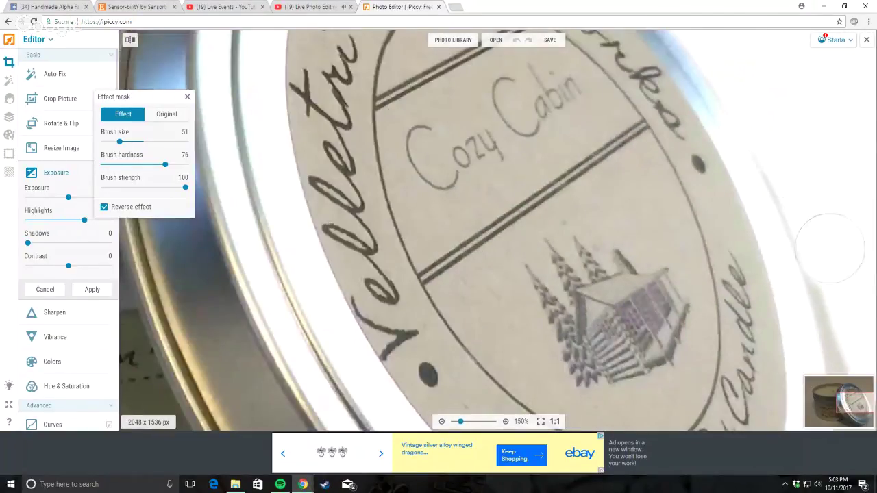
{"action": "scroll", "coordinate": [829, 253], "scroll_direction": "down", "scroll_amount": 3}
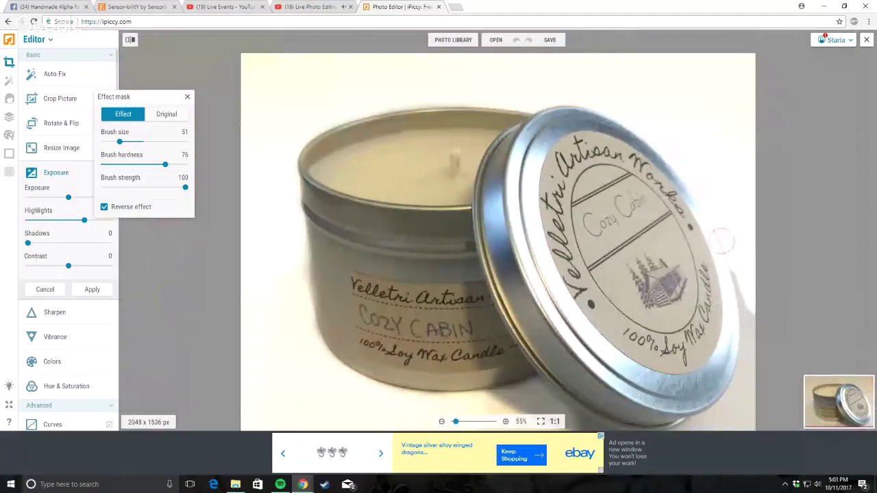
{"action": "scroll", "coordinate": [761, 342], "scroll_direction": "up", "scroll_amount": 6}
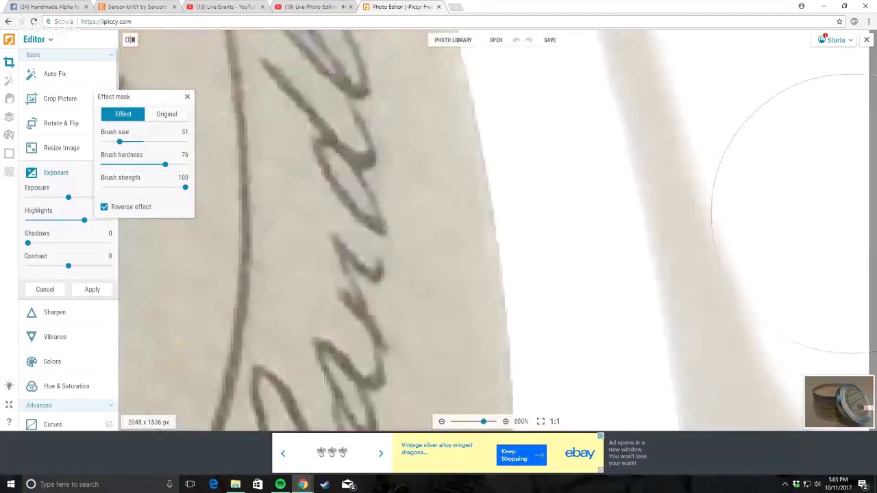
{"action": "mouse_move", "coordinate": [852, 213]}
{"action": "left_mouse_down"}
{"action": "mouse_move", "coordinate": [826, 235]}
{"action": "mouse_move", "coordinate": [806, 165]}
{"action": "left_mouse_up"}
{"action": "scroll", "coordinate": [816, 172], "scroll_direction": "down", "scroll_amount": 2}
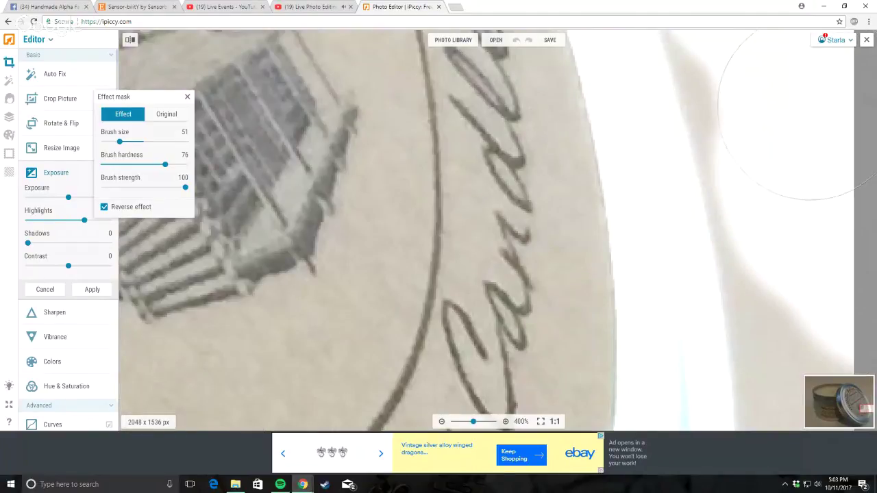
{"action": "mouse_move", "coordinate": [795, 115]}
{"action": "left_mouse_down"}
{"action": "mouse_move", "coordinate": [783, 55]}
{"action": "mouse_move", "coordinate": [813, 157]}
{"action": "mouse_move", "coordinate": [812, 267]}
{"action": "left_mouse_up"}
{"action": "scroll", "coordinate": [843, 271], "scroll_direction": "down", "scroll_amount": 3}
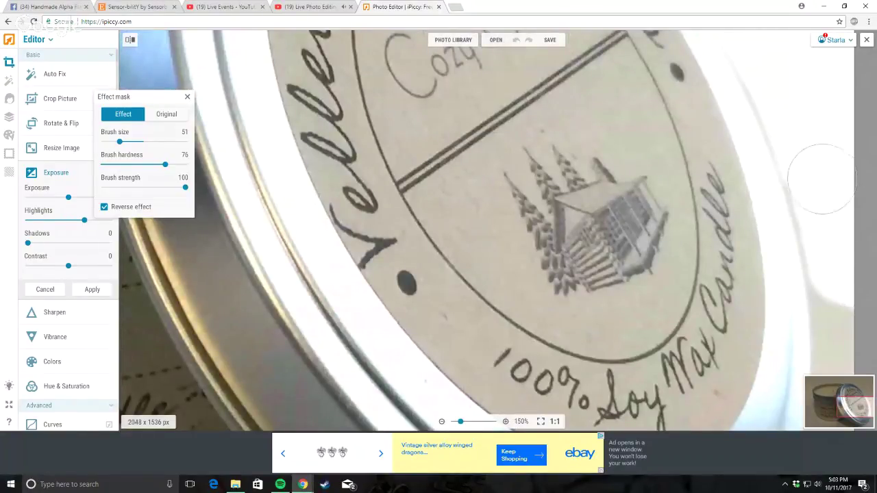
Step: Brush away the remaining thin shadow strip along the lid's right rim and whiten the area just below it
{"action": "scroll", "coordinate": [823, 180], "scroll_direction": "up", "scroll_amount": 5}
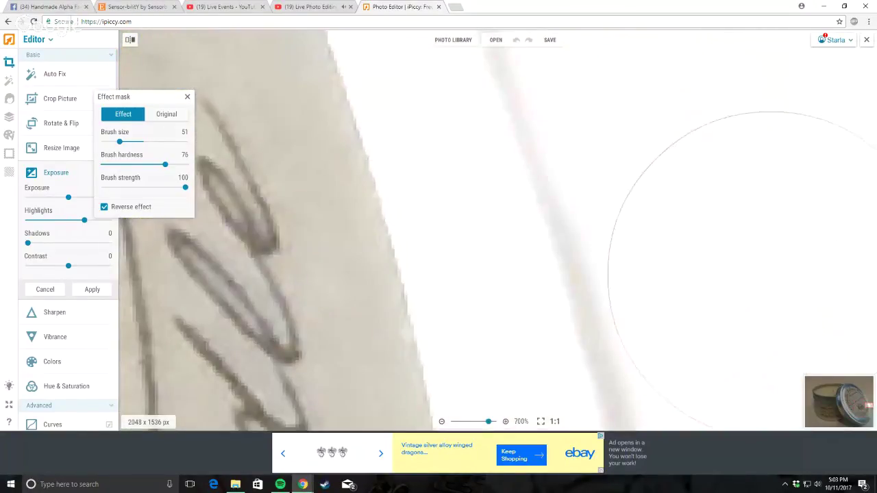
{"action": "scroll", "coordinate": [857, 274], "scroll_direction": "down", "scroll_amount": 6}
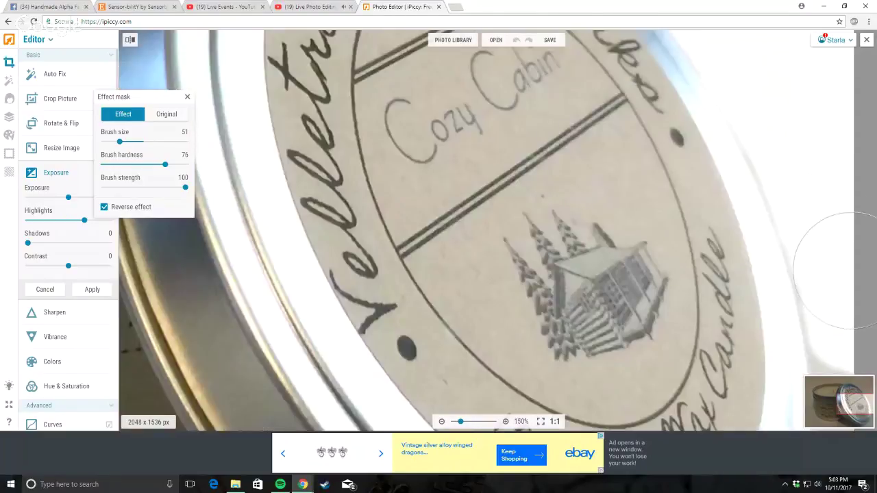
{"action": "scroll", "coordinate": [856, 274], "scroll_direction": "up", "scroll_amount": 5}
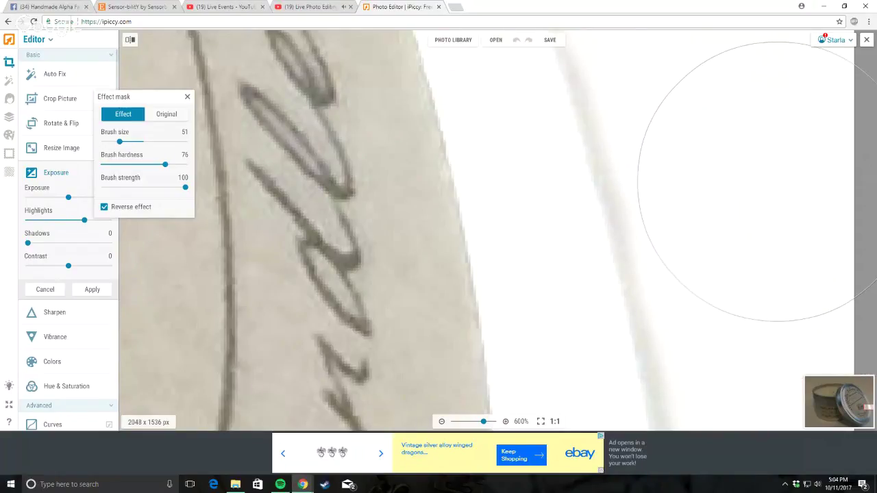
{"action": "scroll", "coordinate": [822, 261], "scroll_direction": "down", "scroll_amount": 3}
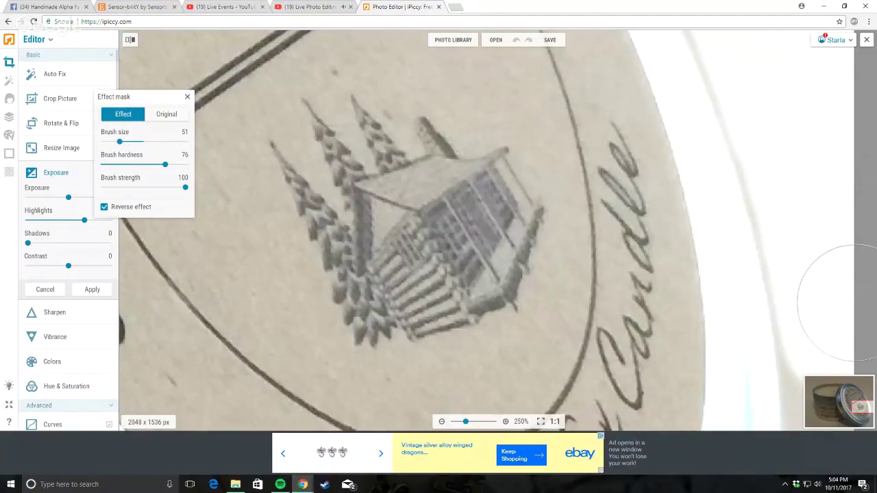
{"action": "scroll", "coordinate": [838, 303], "scroll_direction": "down", "scroll_amount": 5}
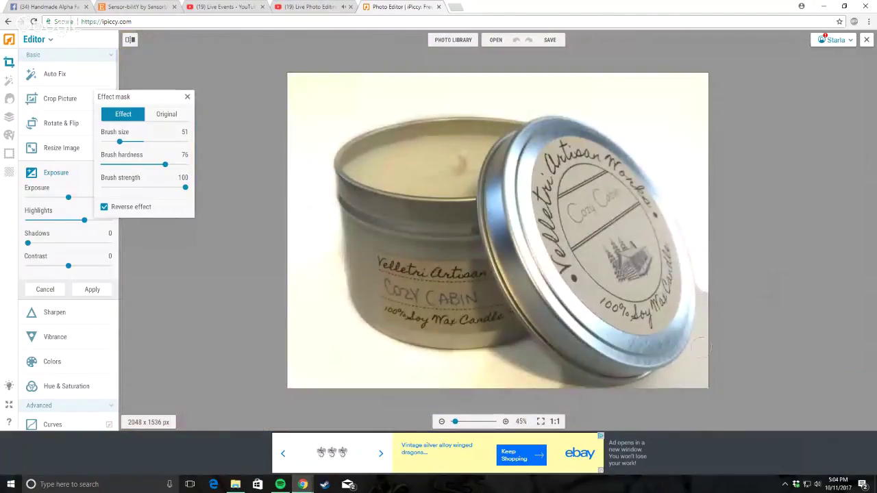
Step: Extend the painted highlights down the photo's right edge beside the lower part of the lid
{"action": "scroll", "coordinate": [699, 349], "scroll_direction": "up", "scroll_amount": 5}
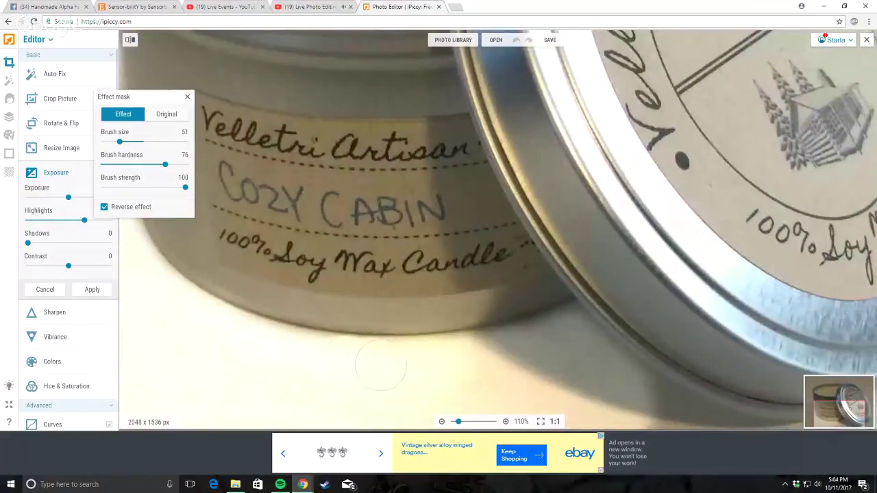
{"action": "scroll", "coordinate": [541, 364], "scroll_direction": "down", "scroll_amount": 2}
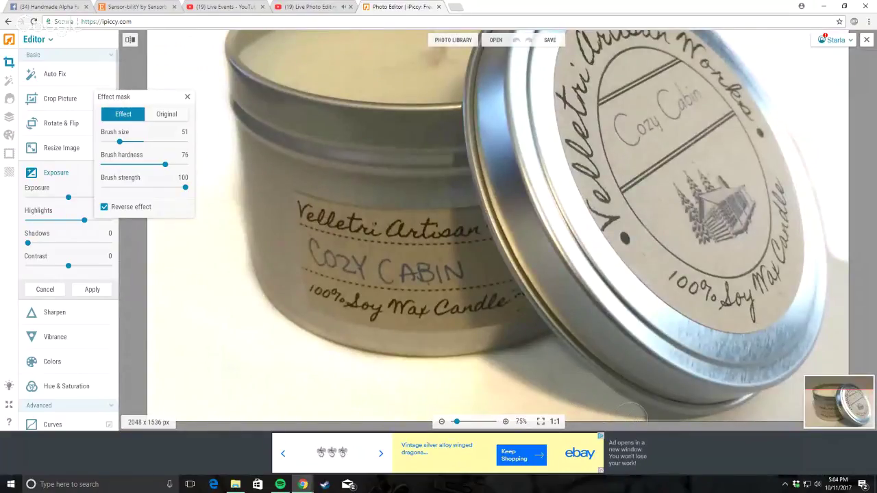
{"action": "scroll", "coordinate": [699, 415], "scroll_direction": "down", "scroll_amount": 2}
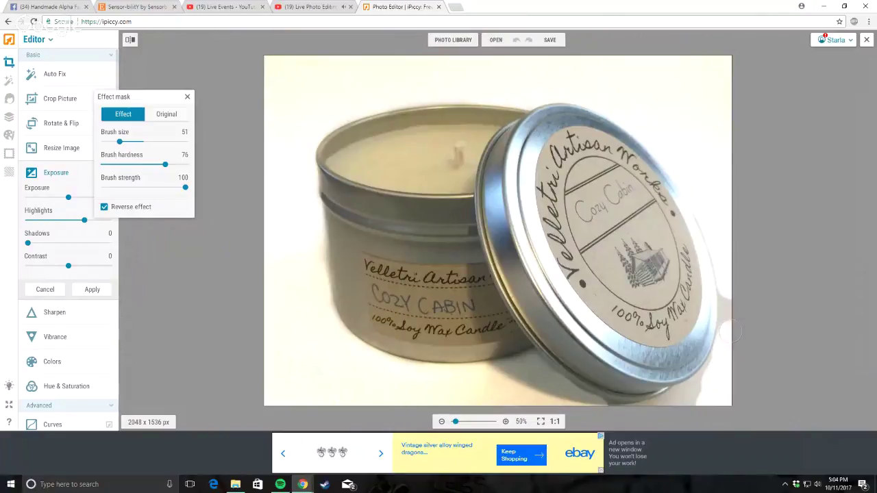
{"action": "scroll", "coordinate": [808, 322], "scroll_direction": "up", "scroll_amount": 4}
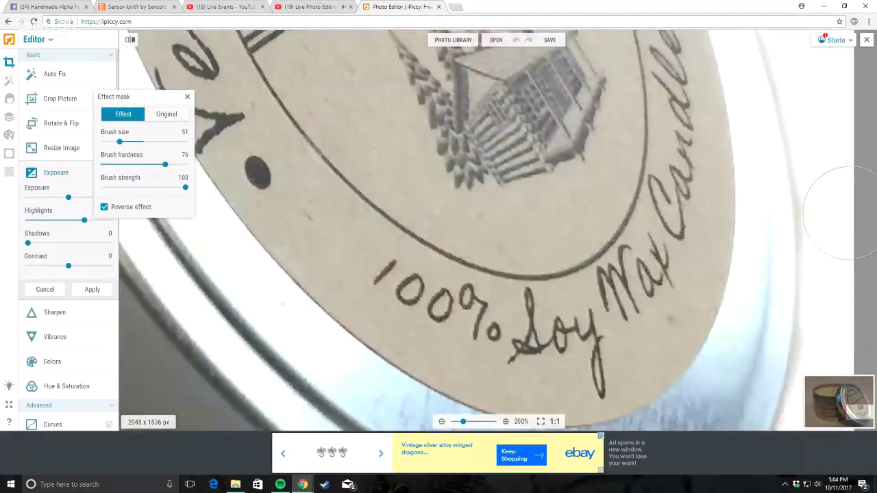
{"action": "scroll", "coordinate": [847, 220], "scroll_direction": "down", "scroll_amount": 2}
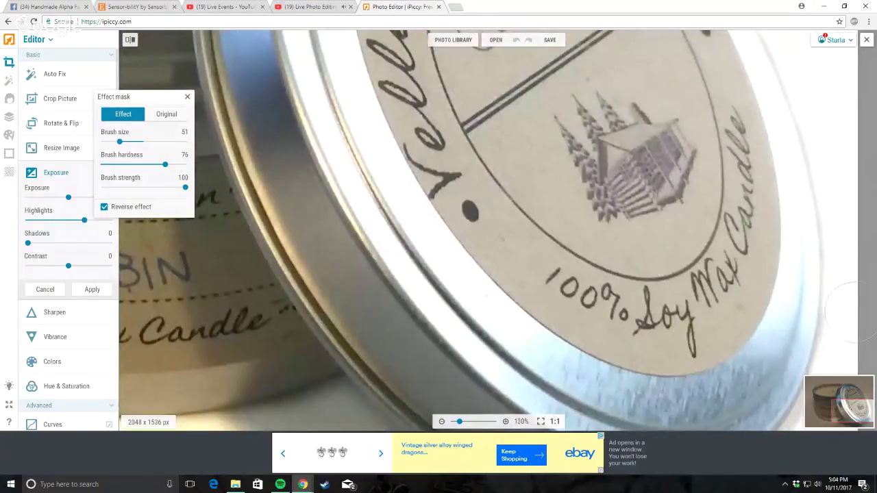
{"action": "scroll", "coordinate": [838, 346], "scroll_direction": "down", "scroll_amount": 3}
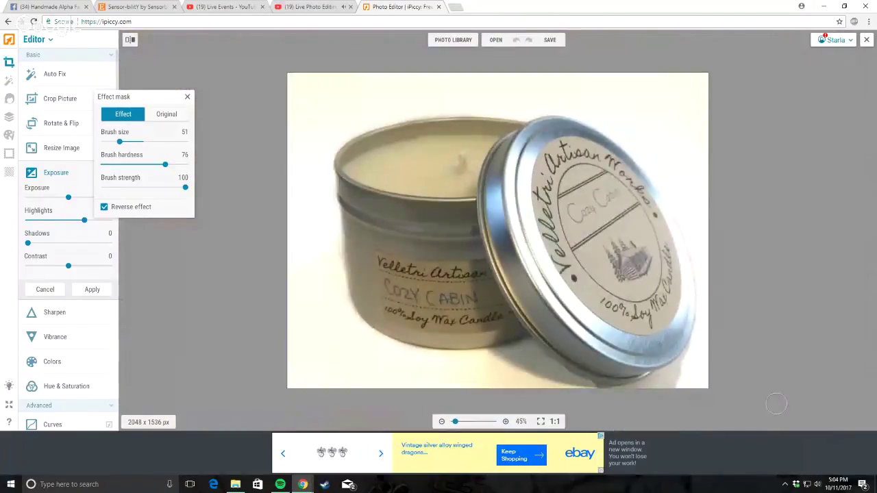
Step: Paint the highlights over the photo's lower-right corner, up to the lid's bottom-right rim
{"action": "scroll", "coordinate": [729, 396], "scroll_direction": "up", "scroll_amount": 5}
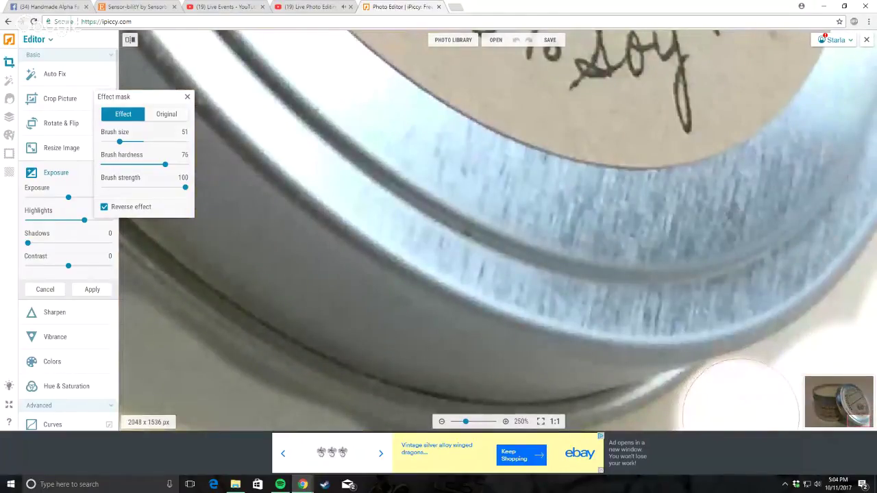
{"action": "scroll", "coordinate": [865, 327], "scroll_direction": "down", "scroll_amount": 2}
{"action": "scroll", "coordinate": [854, 329], "scroll_direction": "down", "scroll_amount": 3}
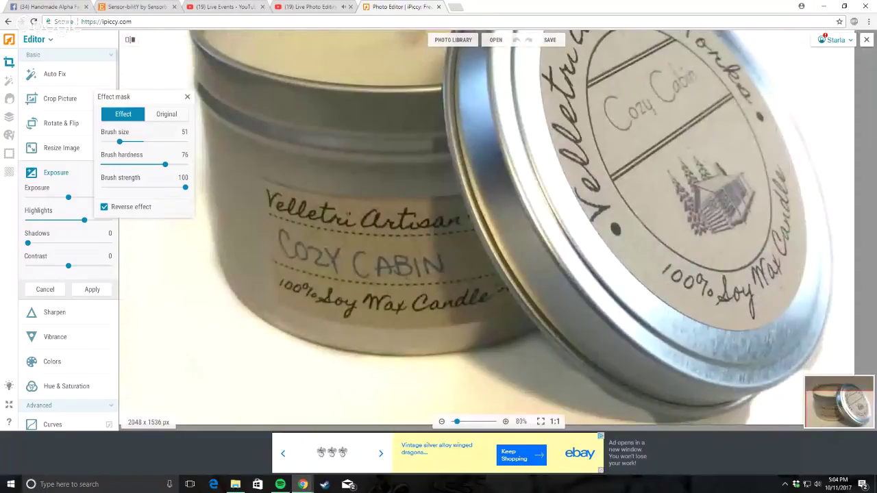
{"action": "scroll", "coordinate": [837, 355], "scroll_direction": "down", "scroll_amount": 1}
{"action": "scroll", "coordinate": [832, 350], "scroll_direction": "up", "scroll_amount": 4}
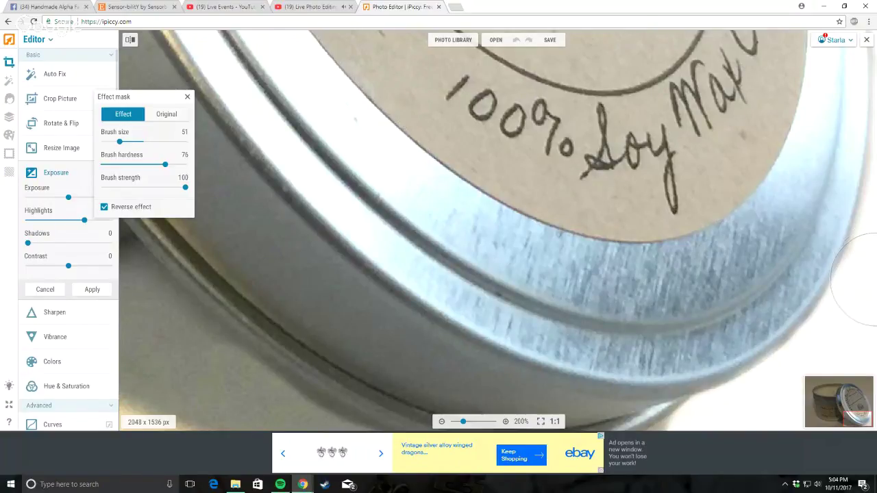
{"action": "scroll", "coordinate": [862, 301], "scroll_direction": "down", "scroll_amount": 3}
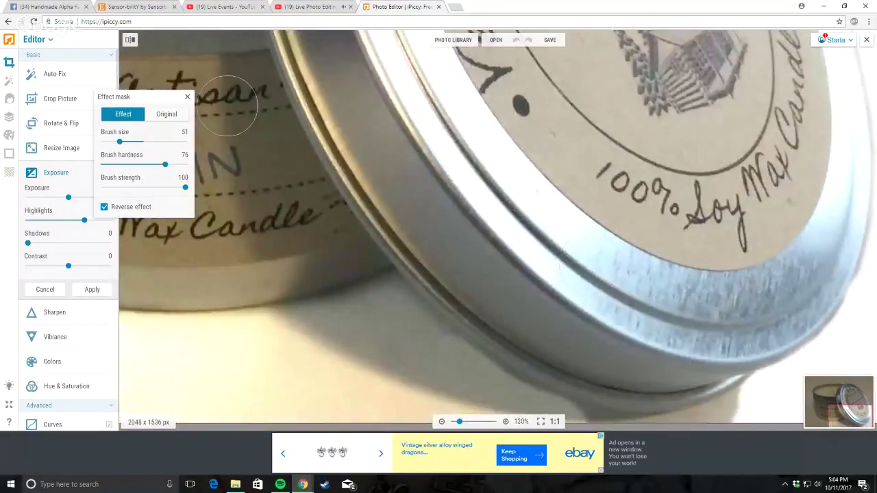
Step: Examine the dark shadow on the surface between the tin's base and the lid, keeping the mask brush on Effect
{"action": "left_click", "coordinate": [166, 114]}
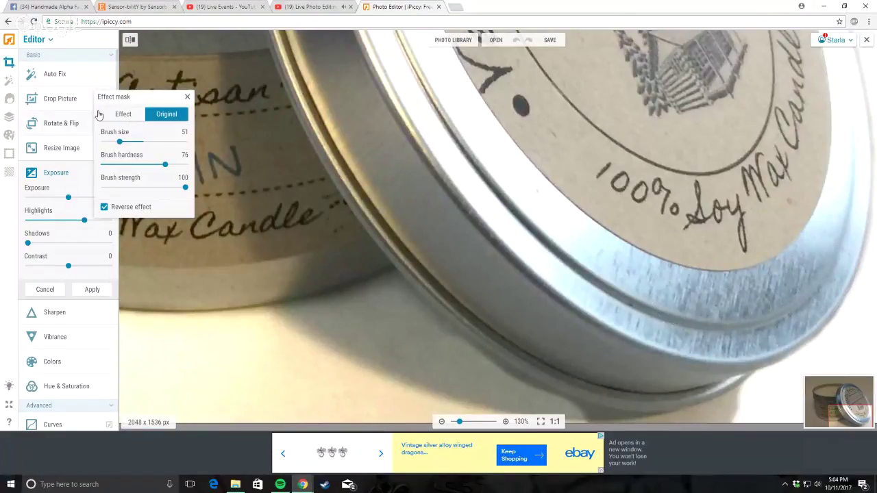
{"action": "left_click", "coordinate": [122, 115]}
{"action": "scroll", "coordinate": [598, 397], "scroll_direction": "down", "scroll_amount": 2}
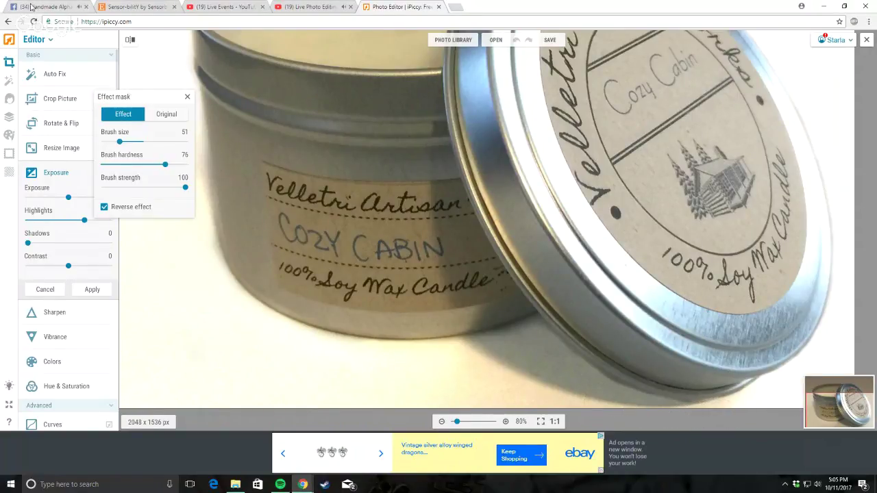
{"action": "scroll", "coordinate": [574, 397], "scroll_direction": "up", "scroll_amount": 5}
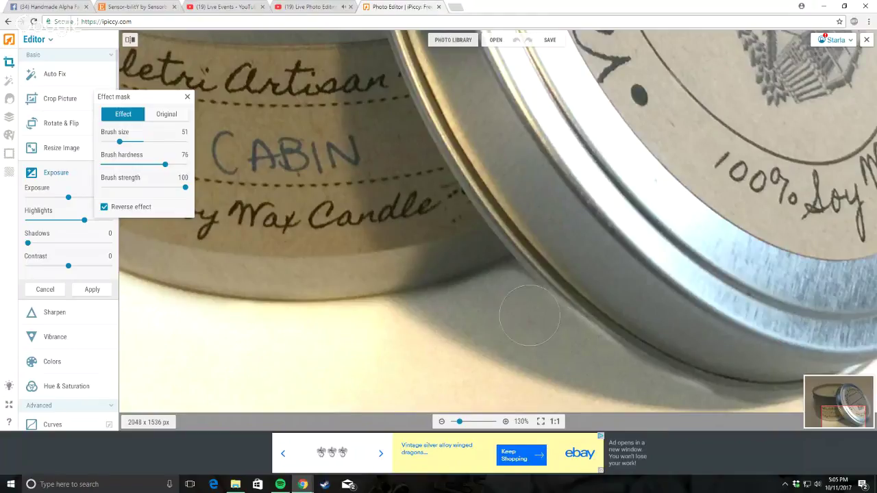
{"action": "scroll", "coordinate": [678, 396], "scroll_direction": "down", "scroll_amount": 4}
{"action": "scroll", "coordinate": [607, 375], "scroll_direction": "down", "scroll_amount": 2}
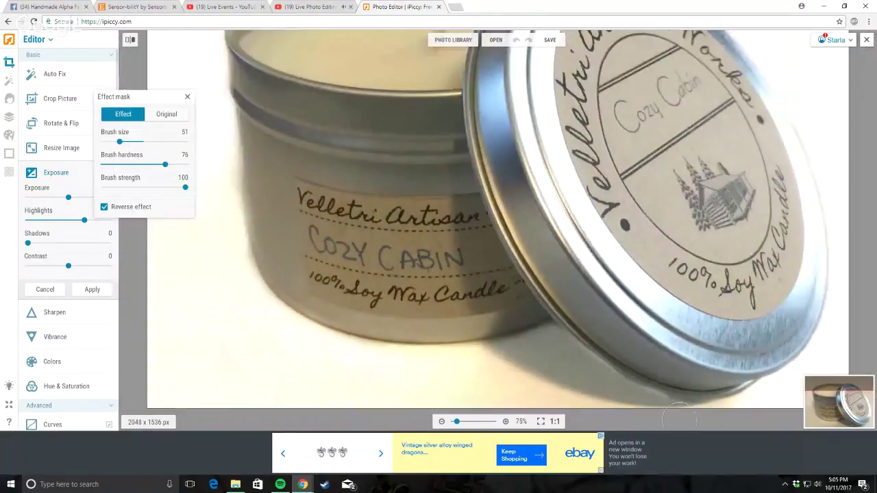
Step: Go over the lid's lower rim with the mask brush set to Original
{"action": "left_click", "coordinate": [167, 112]}
{"action": "scroll", "coordinate": [644, 317], "scroll_direction": "up", "scroll_amount": 2}
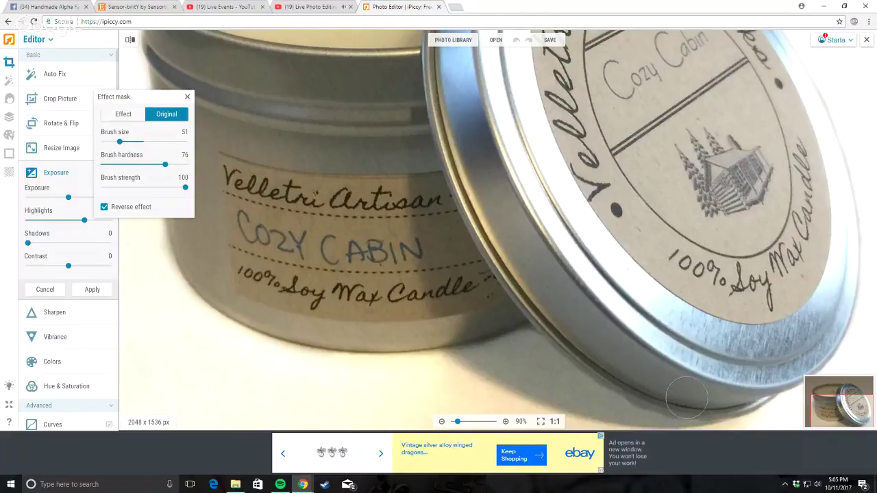
{"action": "scroll", "coordinate": [674, 392], "scroll_direction": "up", "scroll_amount": 2}
{"action": "scroll", "coordinate": [676, 388], "scroll_direction": "down", "scroll_amount": 2}
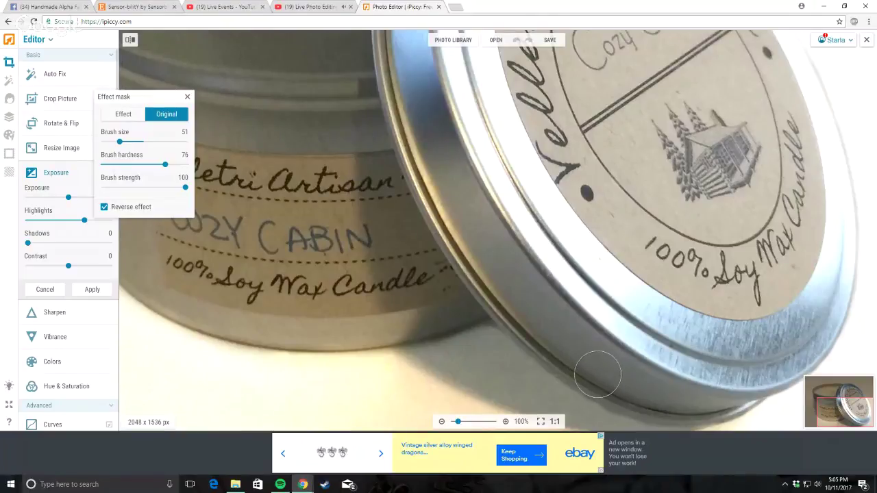
{"action": "scroll", "coordinate": [763, 356], "scroll_direction": "down", "scroll_amount": 4}
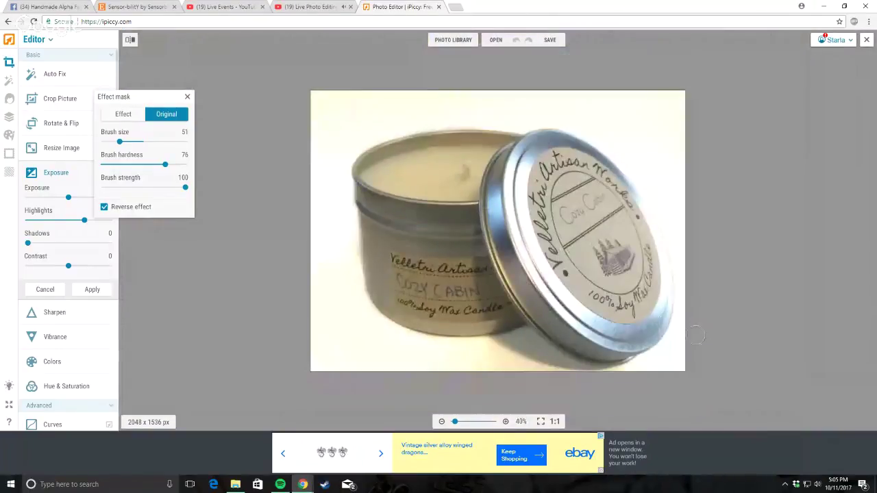
Step: Return the mask brush to Effect and examine the shadow under the lid up close and in the whole photo
{"action": "left_click", "coordinate": [124, 113]}
{"action": "scroll", "coordinate": [505, 342], "scroll_direction": "up", "scroll_amount": 5}
{"action": "scroll", "coordinate": [650, 419], "scroll_direction": "up", "scroll_amount": 6}
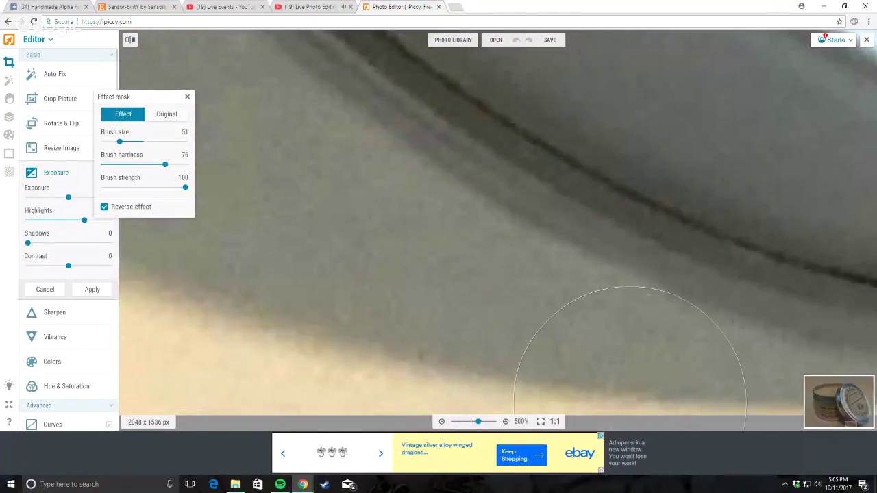
{"action": "scroll", "coordinate": [675, 428], "scroll_direction": "down", "scroll_amount": 3}
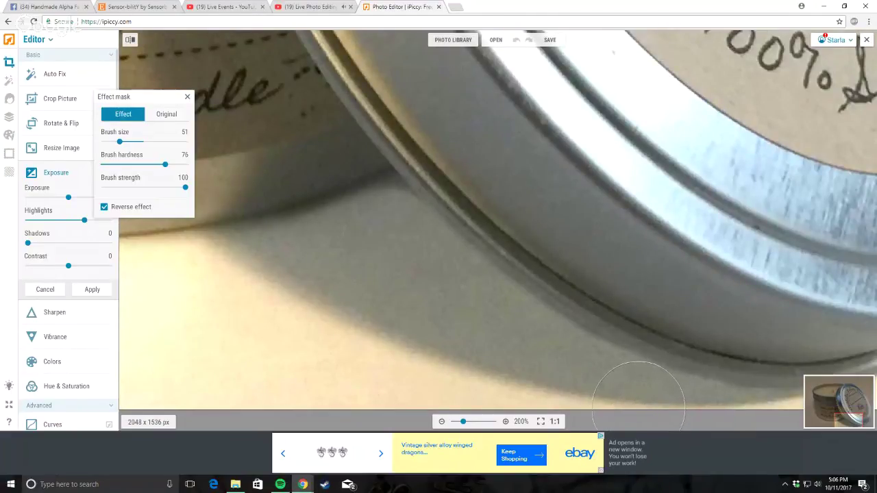
{"action": "scroll", "coordinate": [565, 352], "scroll_direction": "down", "scroll_amount": 3}
{"action": "scroll", "coordinate": [565, 353], "scroll_direction": "down", "scroll_amount": 2}
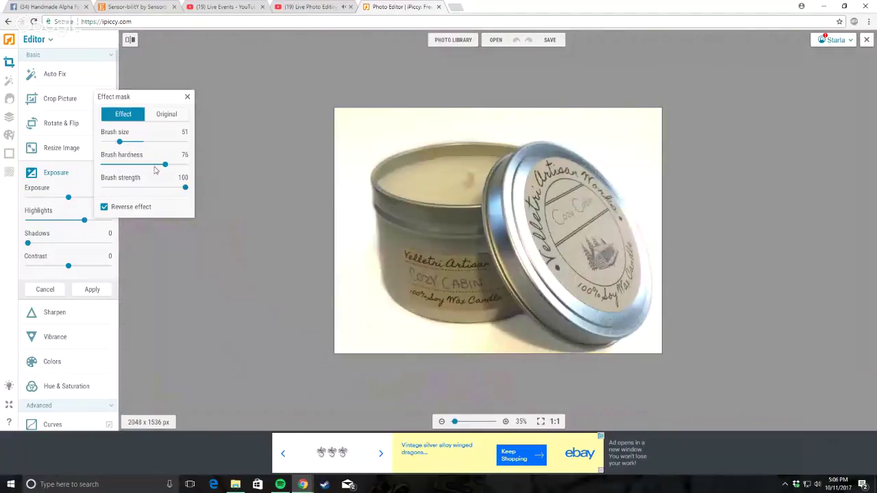
{"action": "scroll", "coordinate": [222, 305], "scroll_direction": "up", "scroll_amount": 2}
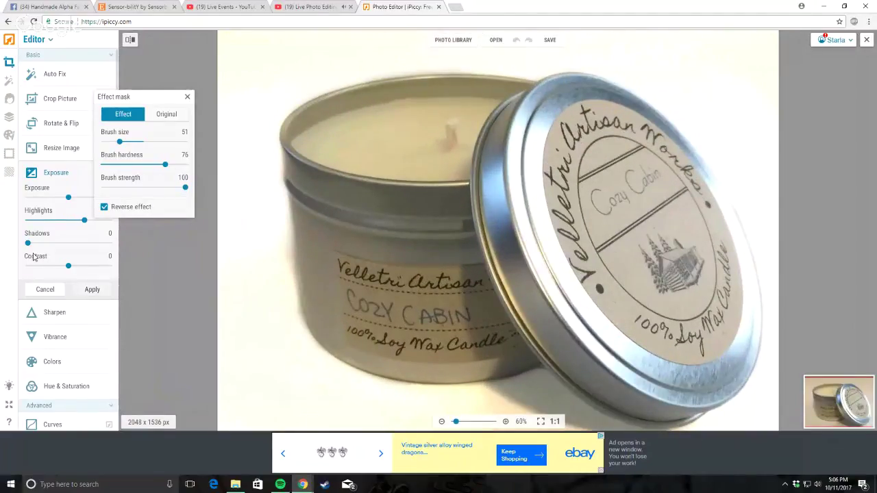
Step: Apply the masked exposure adjustment and start a new Exposure adjustment with Highlights set to 28
{"action": "left_click", "coordinate": [52, 174]}
{"action": "left_click", "coordinate": [57, 181]}
{"action": "left_click_drag", "start_coordinate": [27, 220], "coordinate": [51, 224]}
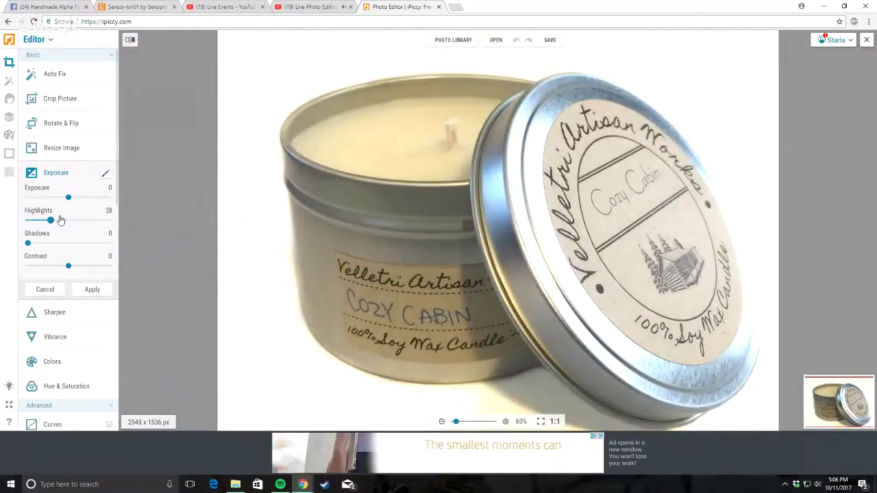
Step: Reverse the effect mask, brush the Highlights adjustment over the background around the tin and lid, and apply it
{"action": "left_click", "coordinate": [106, 172]}
{"action": "left_click", "coordinate": [105, 207]}
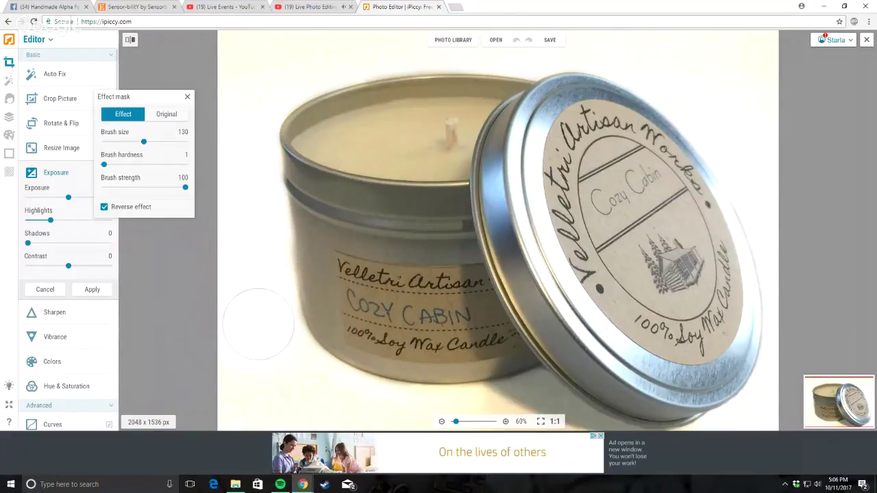
{"action": "scroll", "coordinate": [250, 344], "scroll_direction": "down", "scroll_amount": 3}
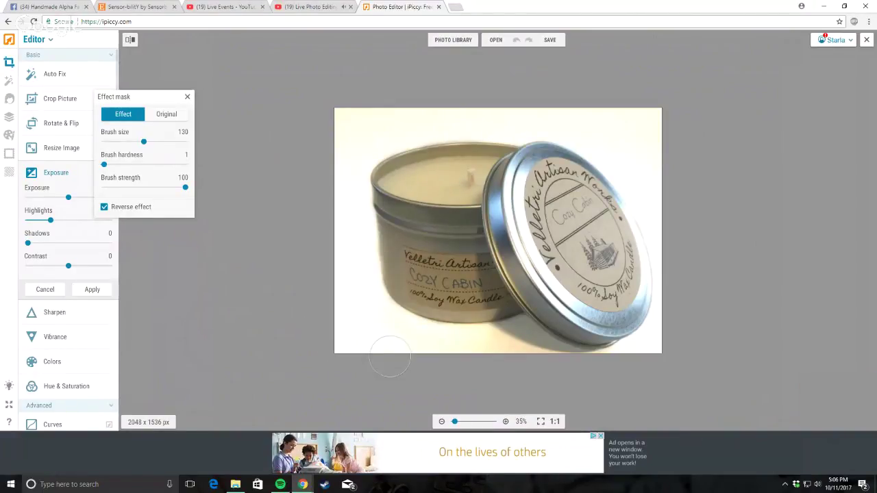
{"action": "scroll", "coordinate": [376, 313], "scroll_direction": "up", "scroll_amount": 2}
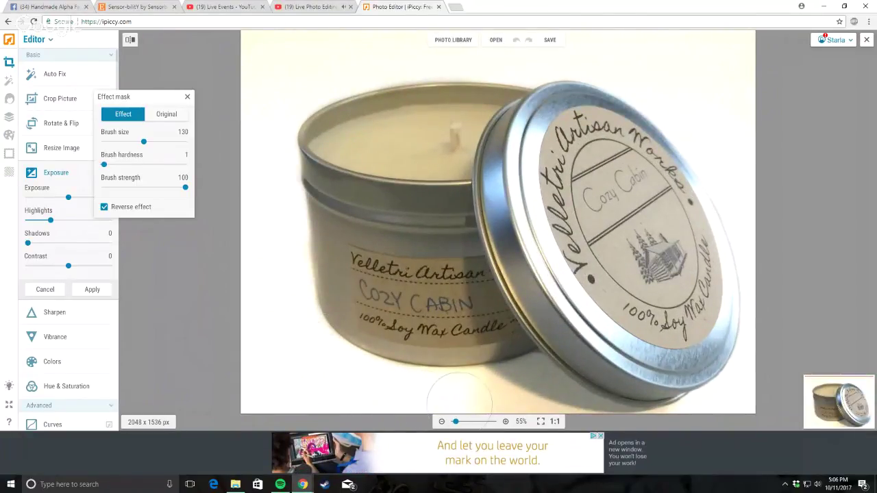
{"action": "scroll", "coordinate": [548, 404], "scroll_direction": "down", "scroll_amount": 2}
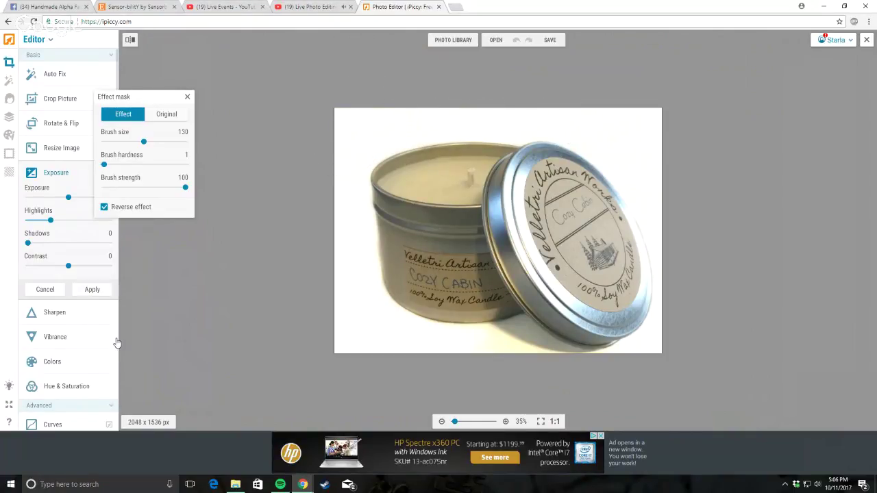
{"action": "scroll", "coordinate": [389, 340], "scroll_direction": "up", "scroll_amount": 1}
{"action": "left_click", "coordinate": [92, 289]}
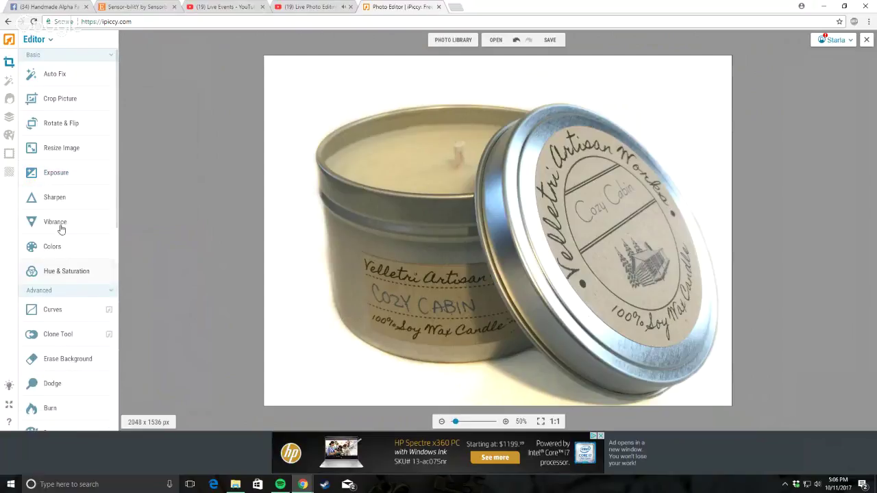
Step: Start another Exposure adjustment with Highlights at 46 and brush it through a reversed mask onto the surface below the tin and lid
{"action": "left_click", "coordinate": [49, 176]}
{"action": "left_click_drag", "start_coordinate": [27, 220], "coordinate": [65, 231]}
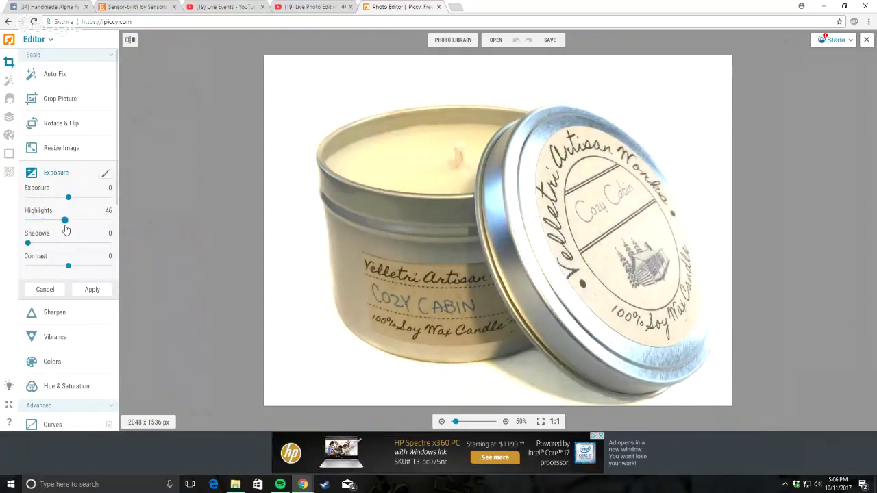
{"action": "left_click", "coordinate": [106, 174]}
{"action": "left_click", "coordinate": [104, 207]}
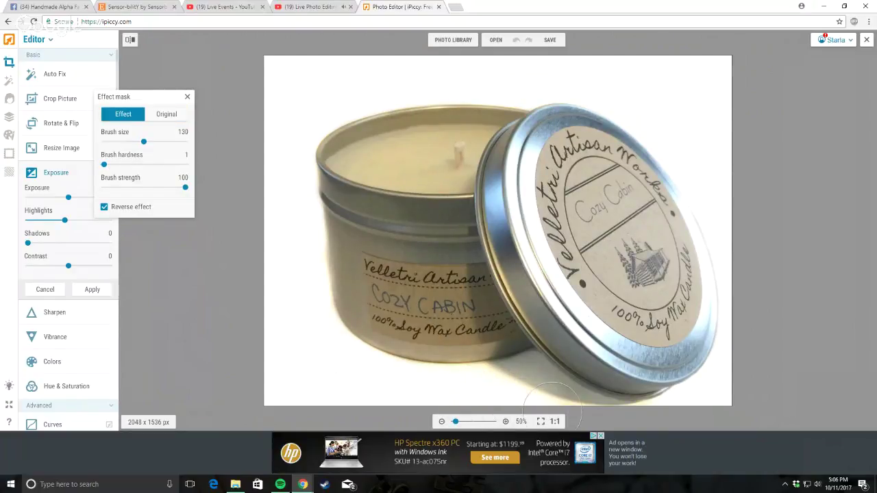
{"action": "scroll", "coordinate": [547, 392], "scroll_direction": "down", "scroll_amount": 2}
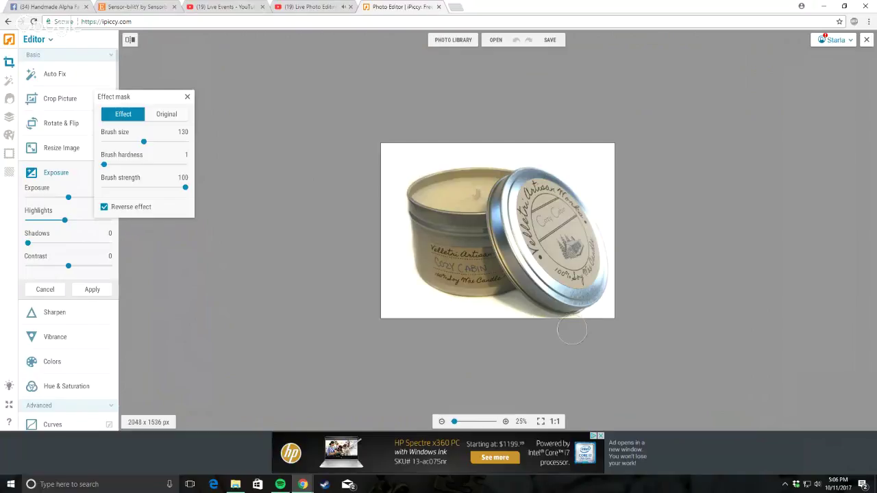
{"action": "left_click_drag", "start_coordinate": [573, 330], "coordinate": [529, 321]}
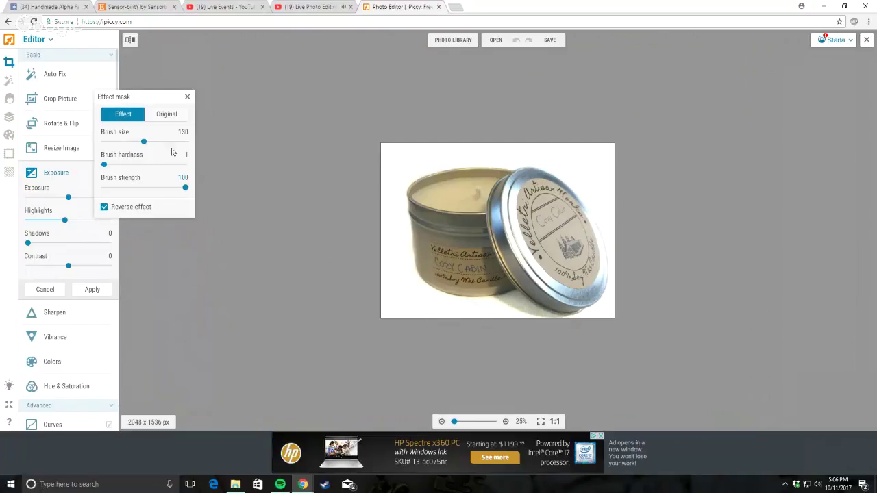
Step: Restore the tin's lower front with the mask brush on Original and apply the exposure adjustment
{"action": "left_click", "coordinate": [167, 115]}
{"action": "scroll", "coordinate": [457, 281], "scroll_direction": "up", "scroll_amount": 2}
{"action": "scroll", "coordinate": [457, 281], "scroll_direction": "up", "scroll_amount": 2}
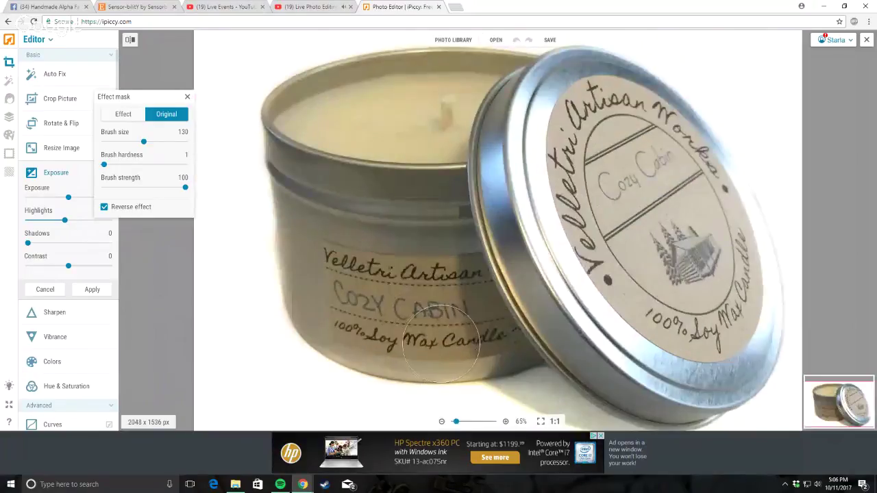
{"action": "mouse_move", "coordinate": [465, 345]}
{"action": "left_mouse_down"}
{"action": "mouse_move", "coordinate": [452, 329]}
{"action": "mouse_move", "coordinate": [383, 319]}
{"action": "mouse_move", "coordinate": [356, 331]}
{"action": "left_mouse_up"}
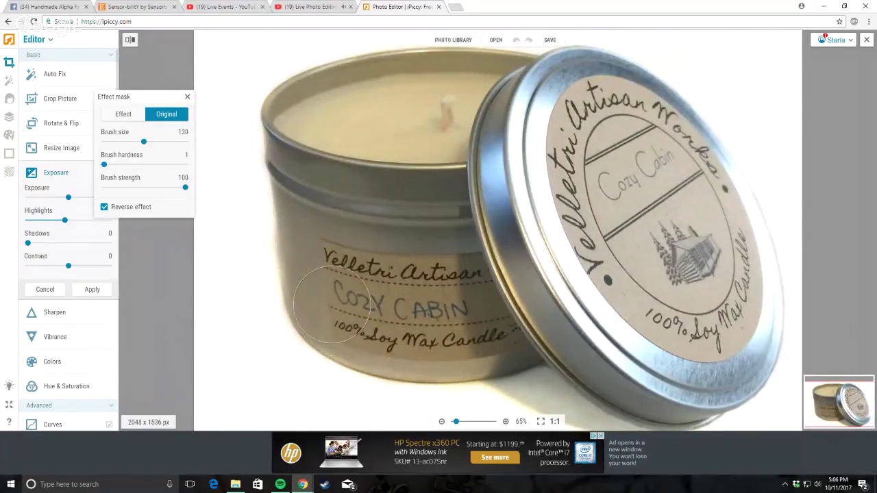
{"action": "scroll", "coordinate": [316, 219], "scroll_direction": "down", "scroll_amount": 4}
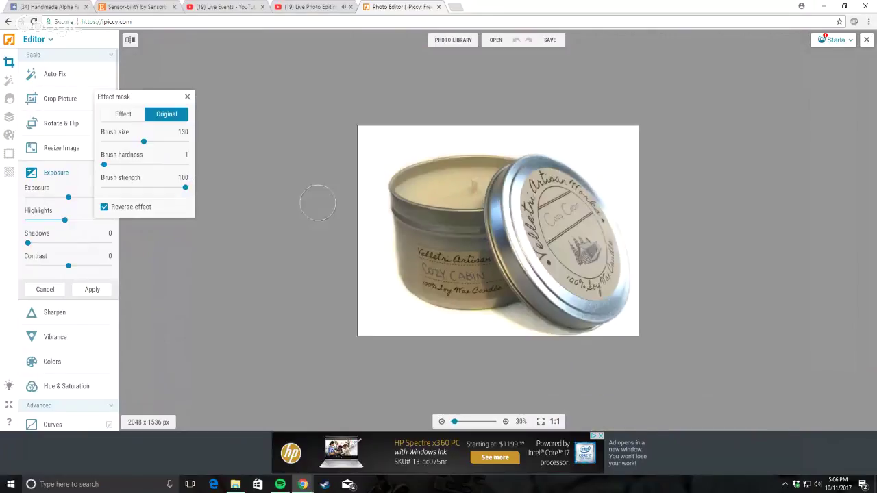
{"action": "left_click", "coordinate": [92, 289]}
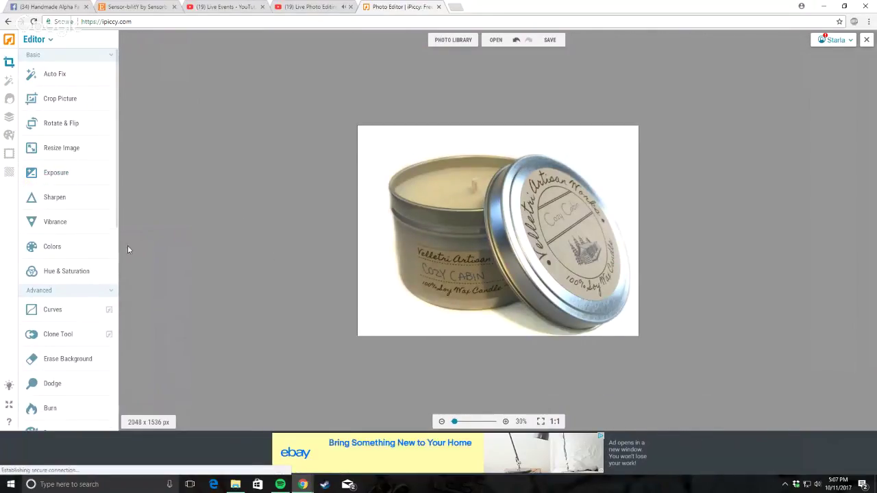
Step: Start a Hue & Saturation adjustment with Saturation at -100 and reverse its effect mask
{"action": "left_click", "coordinate": [84, 271]}
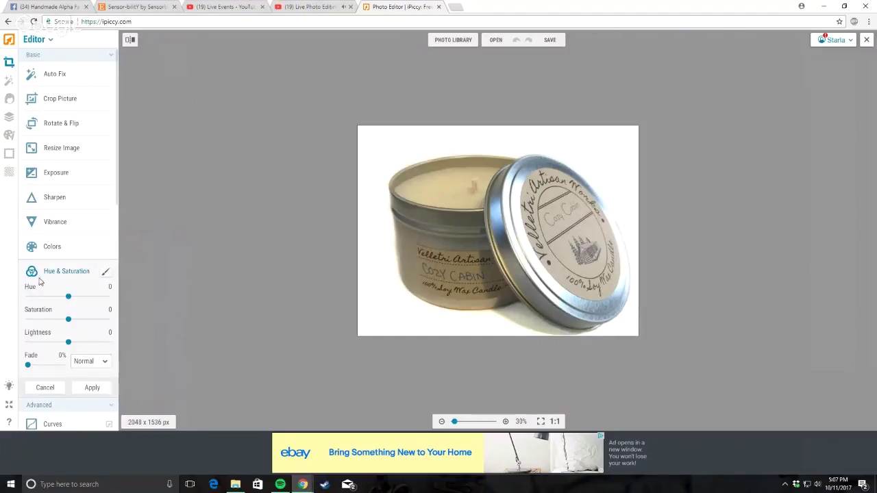
{"action": "left_click_drag", "start_coordinate": [69, 320], "coordinate": [28, 320]}
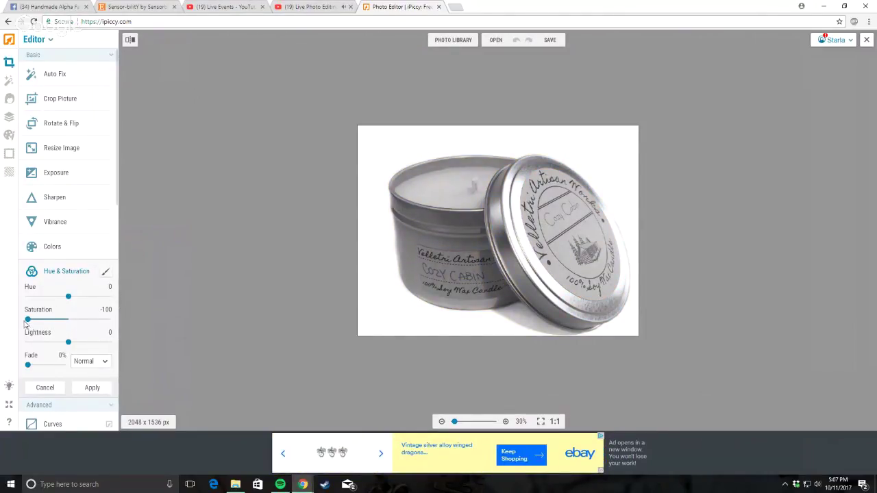
{"action": "left_click", "coordinate": [107, 273]}
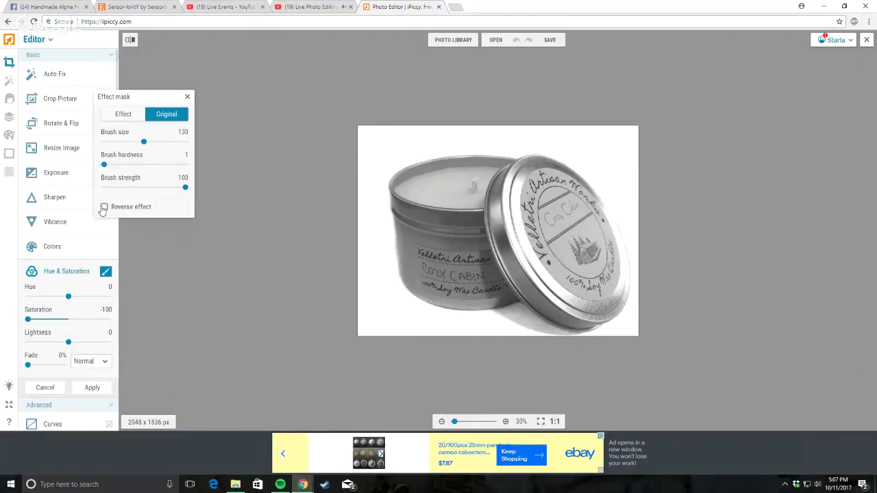
{"action": "left_click", "coordinate": [104, 207]}
Step: Brush the desaturation over the tinted background and shadow around the tin and lid, and apply it
{"action": "scroll", "coordinate": [476, 351], "scroll_direction": "up", "scroll_amount": 2}
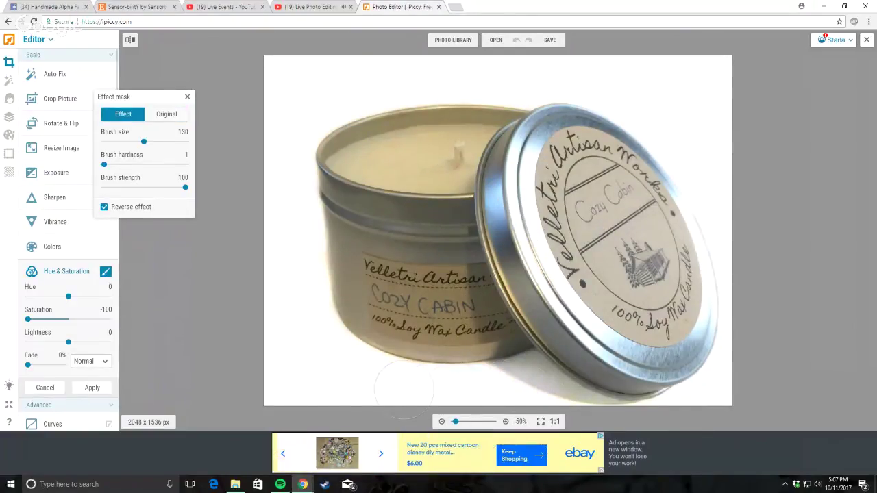
{"action": "scroll", "coordinate": [551, 386], "scroll_direction": "down", "scroll_amount": 2}
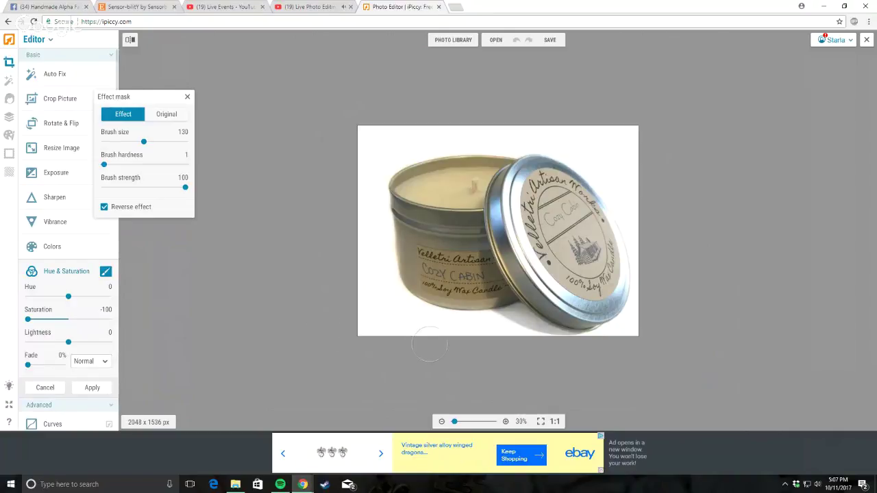
{"action": "scroll", "coordinate": [268, 278], "scroll_direction": "up", "scroll_amount": 2}
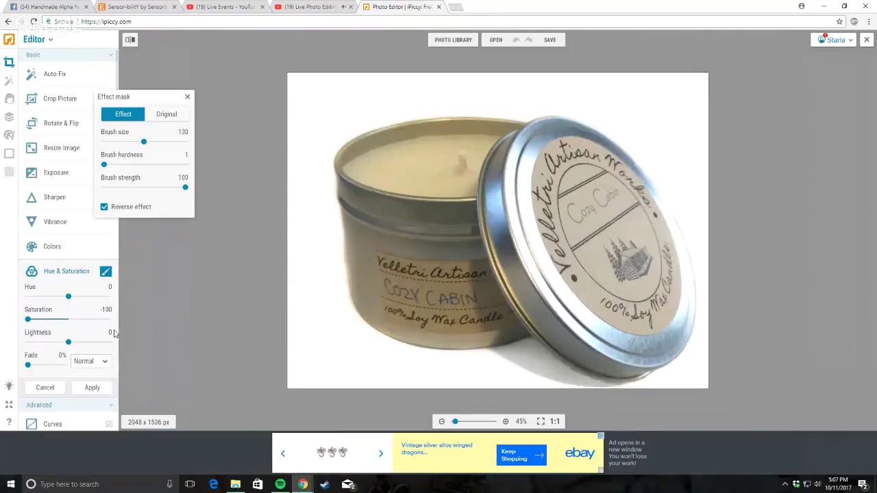
{"action": "scroll", "coordinate": [303, 266], "scroll_direction": "up", "scroll_amount": 2}
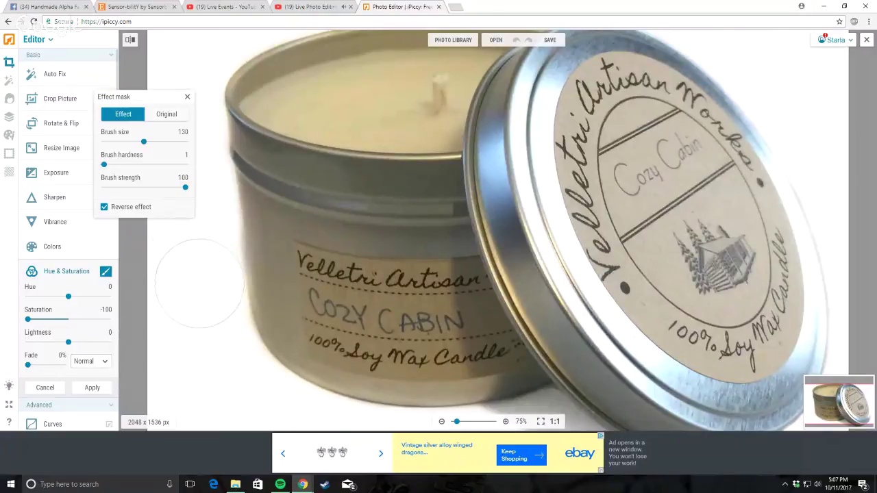
{"action": "scroll", "coordinate": [210, 353], "scroll_direction": "down", "scroll_amount": 2}
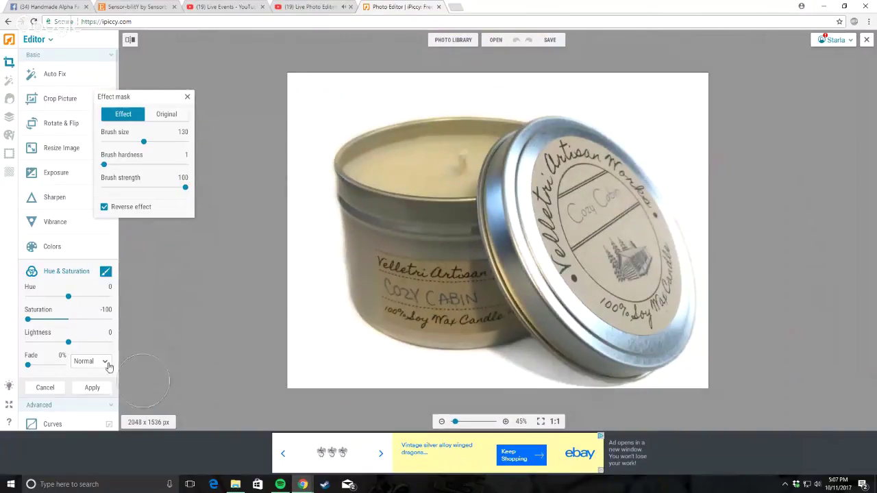
{"action": "left_click", "coordinate": [101, 389]}
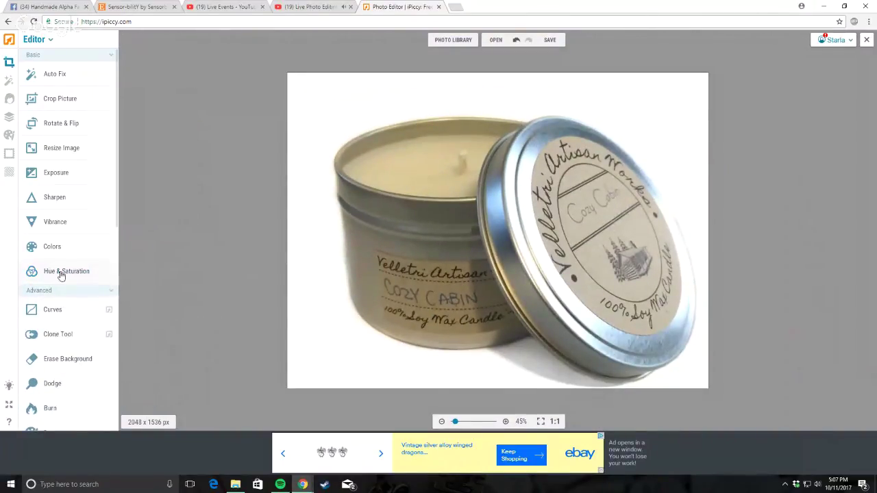
Step: Start a Hue & Saturation adjustment with Saturation at -45 and set its Original mask brush to size 34 and hardness 76
{"action": "left_click", "coordinate": [60, 274]}
{"action": "left_click_drag", "start_coordinate": [69, 320], "coordinate": [58, 331]}
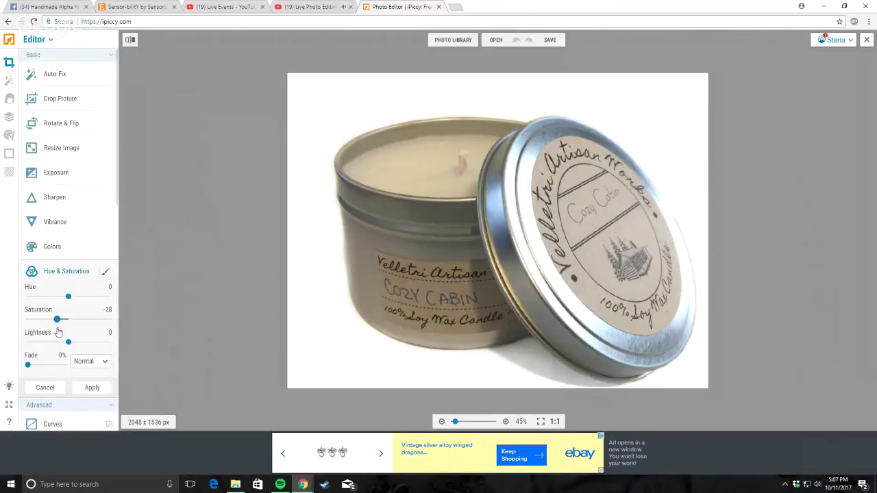
{"action": "left_click", "coordinate": [105, 272]}
{"action": "scroll", "coordinate": [466, 295], "scroll_direction": "up", "scroll_amount": 3}
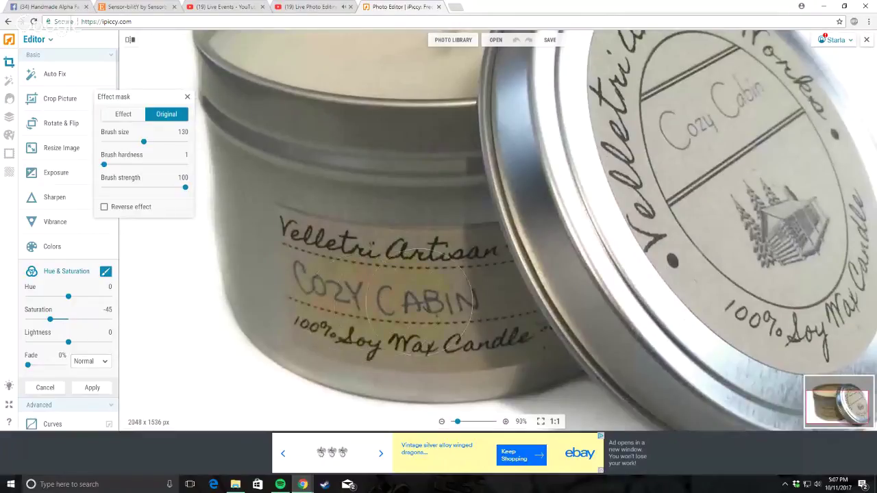
{"action": "mouse_move", "coordinate": [103, 165]}
{"action": "left_mouse_down"}
{"action": "mouse_move", "coordinate": [164, 165]}
{"action": "mouse_move", "coordinate": [114, 142]}
{"action": "left_mouse_up"}
Step: Brush the original color back over the whole Cozy Cabin label on the tin's front
{"action": "scroll", "coordinate": [341, 261], "scroll_direction": "up", "scroll_amount": 2}
{"action": "scroll", "coordinate": [341, 261], "scroll_direction": "up", "scroll_amount": 2}
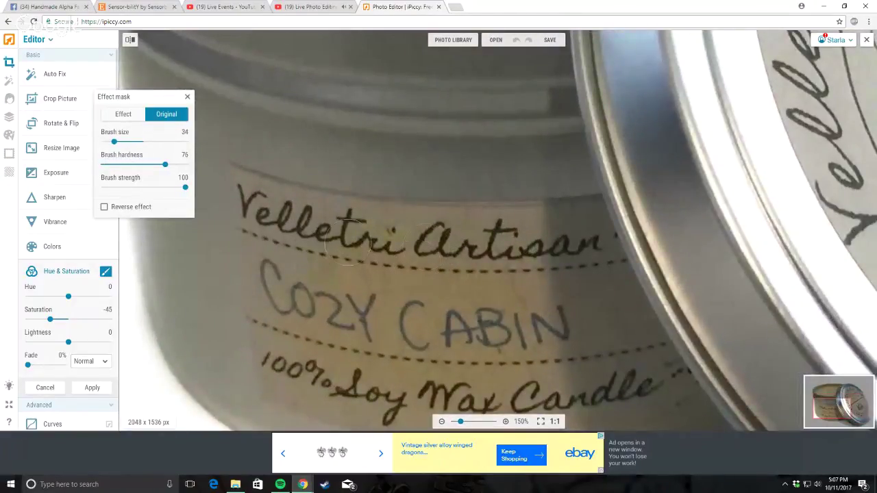
{"action": "left_click_drag", "start_coordinate": [451, 240], "coordinate": [356, 228]}
{"action": "mouse_move", "coordinate": [535, 235]}
{"action": "left_mouse_down"}
{"action": "mouse_move", "coordinate": [352, 246]}
{"action": "mouse_move", "coordinate": [295, 225]}
{"action": "mouse_move", "coordinate": [378, 229]}
{"action": "mouse_move", "coordinate": [275, 208]}
{"action": "mouse_move", "coordinate": [294, 325]}
{"action": "mouse_move", "coordinate": [285, 271]}
{"action": "mouse_move", "coordinate": [270, 347]}
{"action": "mouse_move", "coordinate": [261, 217]}
{"action": "mouse_move", "coordinate": [280, 372]}
{"action": "mouse_move", "coordinate": [409, 390]}
{"action": "mouse_move", "coordinate": [388, 385]}
{"action": "left_mouse_up"}
{"action": "scroll", "coordinate": [389, 386], "scroll_direction": "down", "scroll_amount": 5}
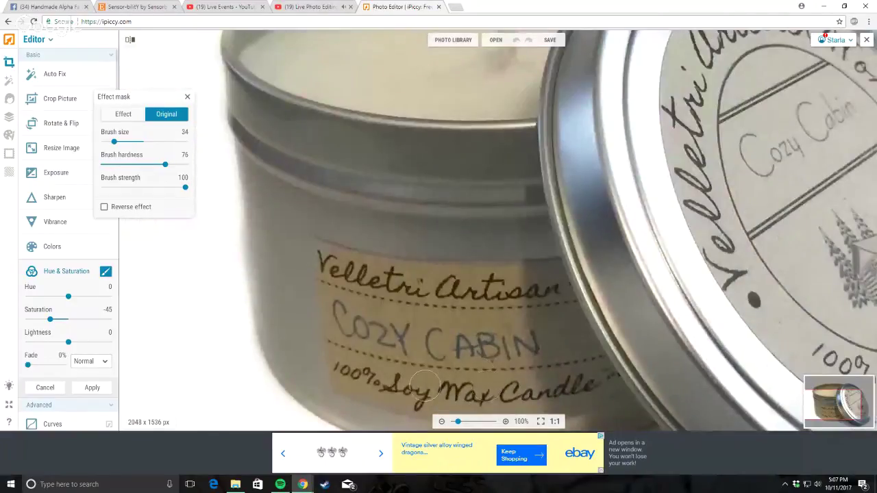
{"action": "scroll", "coordinate": [411, 366], "scroll_direction": "up", "scroll_amount": 5}
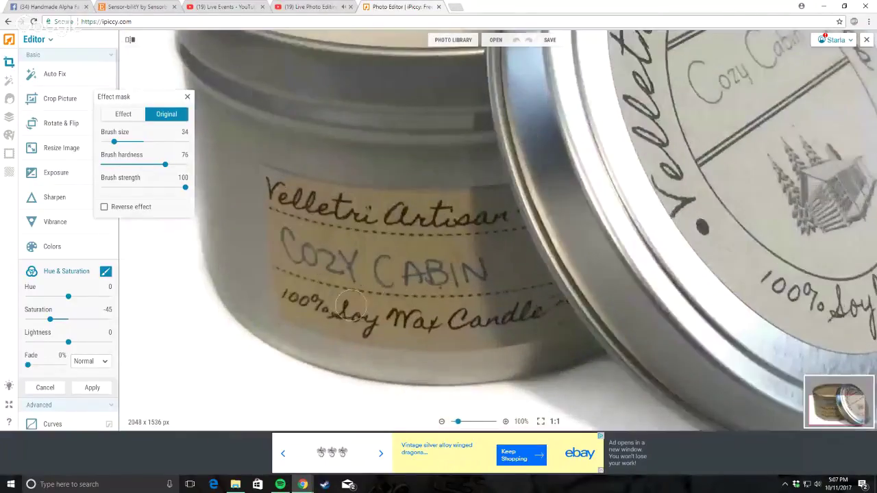
{"action": "left_click_drag", "start_coordinate": [320, 320], "coordinate": [376, 339]}
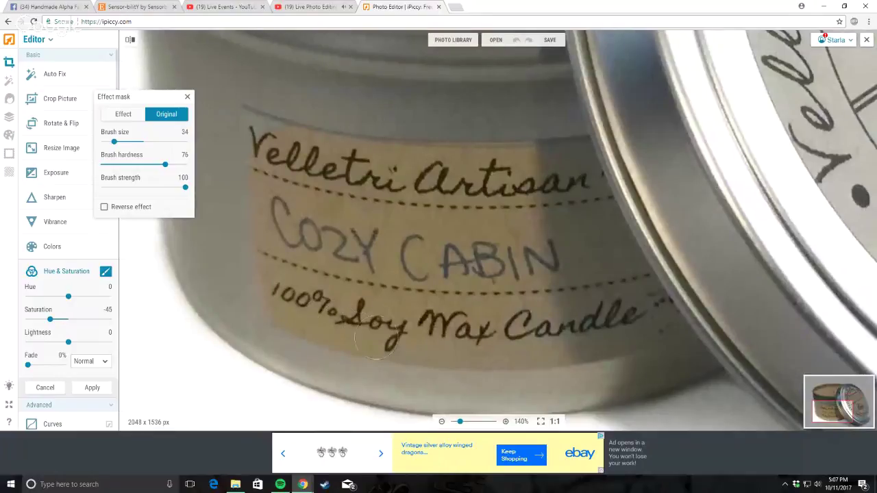
{"action": "mouse_move", "coordinate": [476, 347]}
{"action": "left_mouse_down"}
{"action": "mouse_move", "coordinate": [632, 337]}
{"action": "mouse_move", "coordinate": [577, 228]}
{"action": "mouse_move", "coordinate": [584, 227]}
{"action": "mouse_move", "coordinate": [575, 156]}
{"action": "mouse_move", "coordinate": [375, 164]}
{"action": "mouse_move", "coordinate": [264, 141]}
{"action": "mouse_move", "coordinate": [281, 141]}
{"action": "mouse_move", "coordinate": [291, 171]}
{"action": "left_mouse_up"}
{"action": "mouse_move", "coordinate": [532, 322]}
{"action": "left_mouse_down"}
{"action": "mouse_move", "coordinate": [558, 301]}
{"action": "mouse_move", "coordinate": [551, 309]}
{"action": "mouse_move", "coordinate": [550, 222]}
{"action": "mouse_move", "coordinate": [549, 272]}
{"action": "mouse_move", "coordinate": [658, 324]}
{"action": "mouse_move", "coordinate": [588, 228]}
{"action": "mouse_move", "coordinate": [644, 300]}
{"action": "left_mouse_up"}
Step: Refine the mask along the tin label's left edge with a size 8 brush, using Original and then Effect
{"action": "left_click_drag", "start_coordinate": [113, 142], "coordinate": [103, 142]}
{"action": "scroll", "coordinate": [252, 123], "scroll_direction": "up", "scroll_amount": 5}
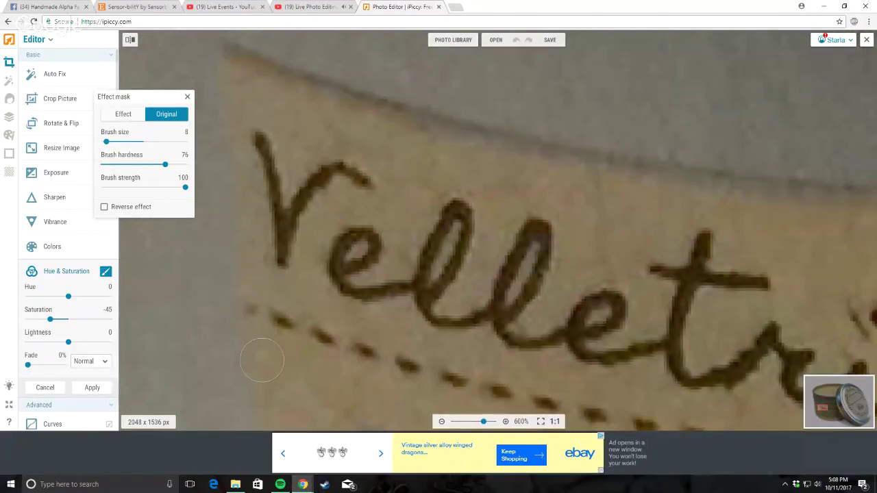
{"action": "scroll", "coordinate": [386, 317], "scroll_direction": "down", "scroll_amount": 7}
{"action": "scroll", "coordinate": [379, 326], "scroll_direction": "up", "scroll_amount": 4}
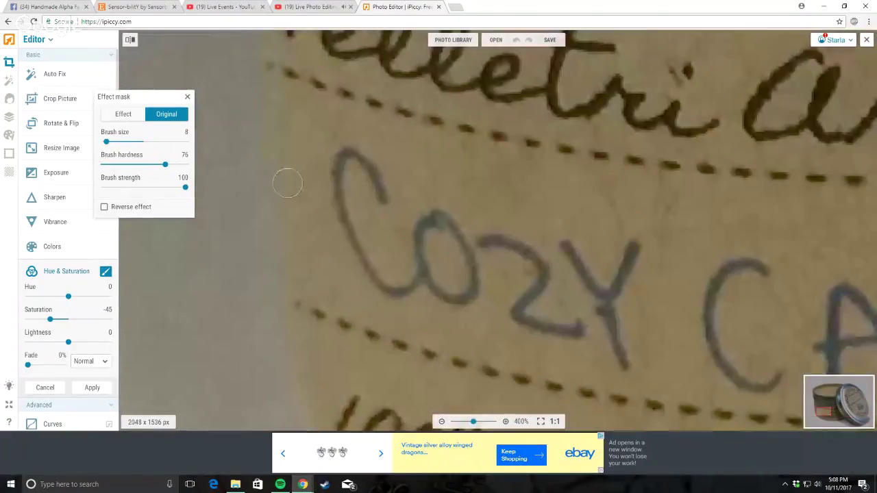
{"action": "left_click", "coordinate": [123, 114]}
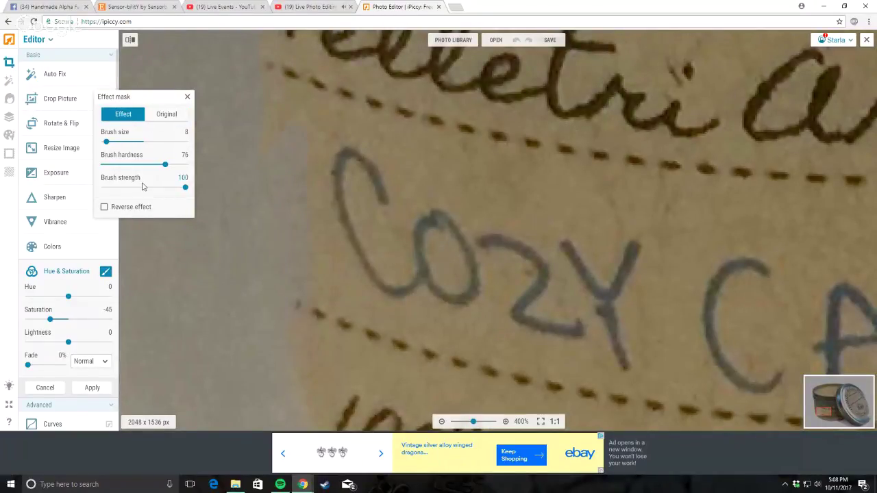
Step: Brush the original color back over the middle of the candle wax with a size 31 Original mask brush
{"action": "left_click", "coordinate": [167, 114]}
{"action": "left_click_drag", "start_coordinate": [106, 142], "coordinate": [113, 142]}
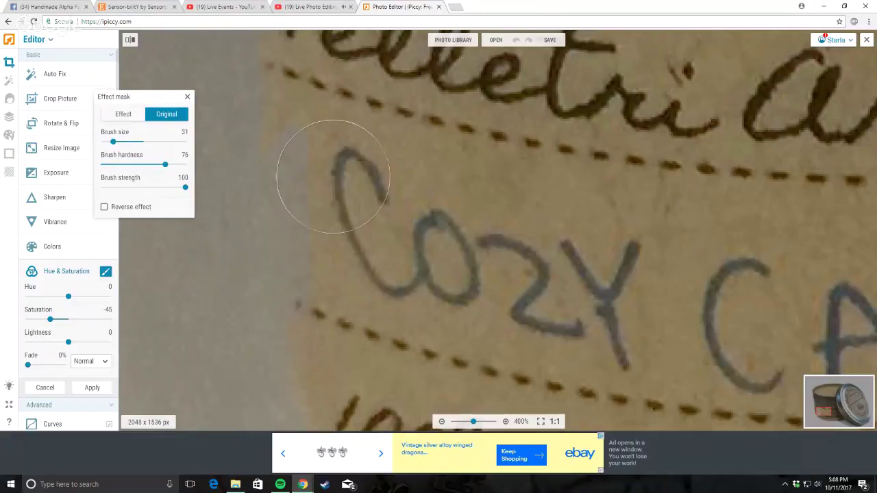
{"action": "scroll", "coordinate": [391, 240], "scroll_direction": "down", "scroll_amount": 4}
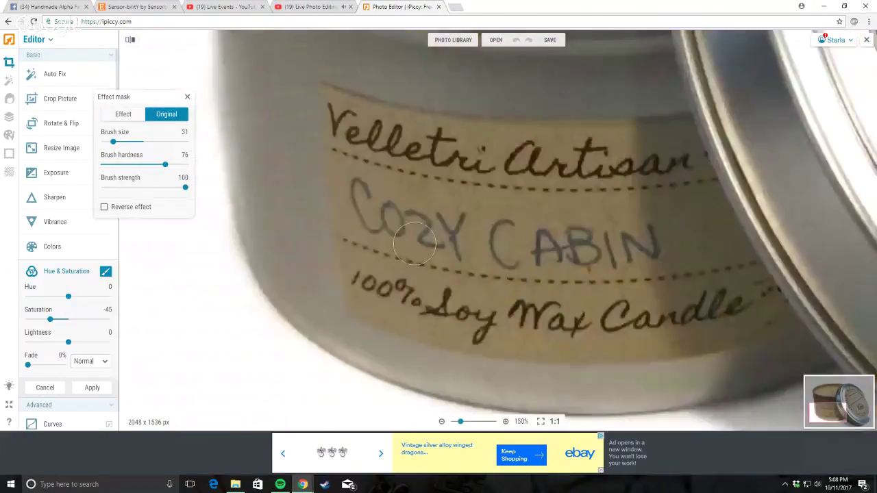
{"action": "scroll", "coordinate": [405, 259], "scroll_direction": "down", "scroll_amount": 3}
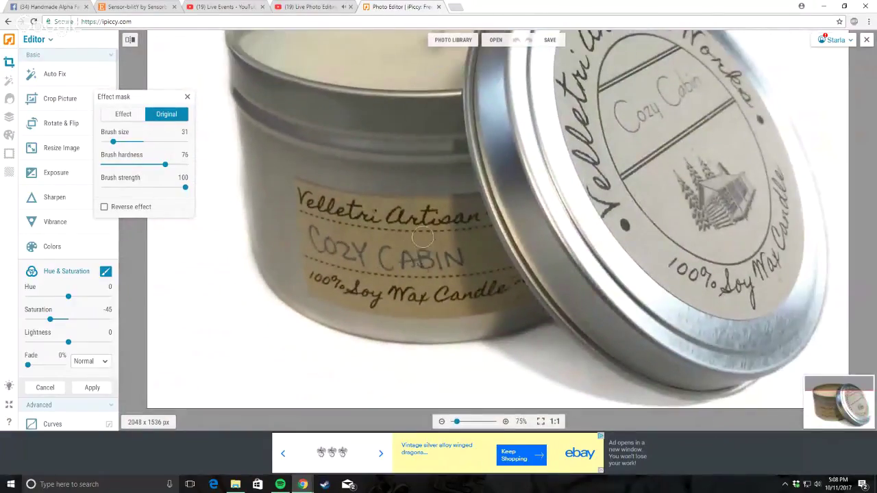
{"action": "scroll", "coordinate": [411, 247], "scroll_direction": "down", "scroll_amount": 2}
{"action": "scroll", "coordinate": [362, 122], "scroll_direction": "up", "scroll_amount": 4}
{"action": "left_click_drag", "start_coordinate": [370, 156], "coordinate": [362, 176]}
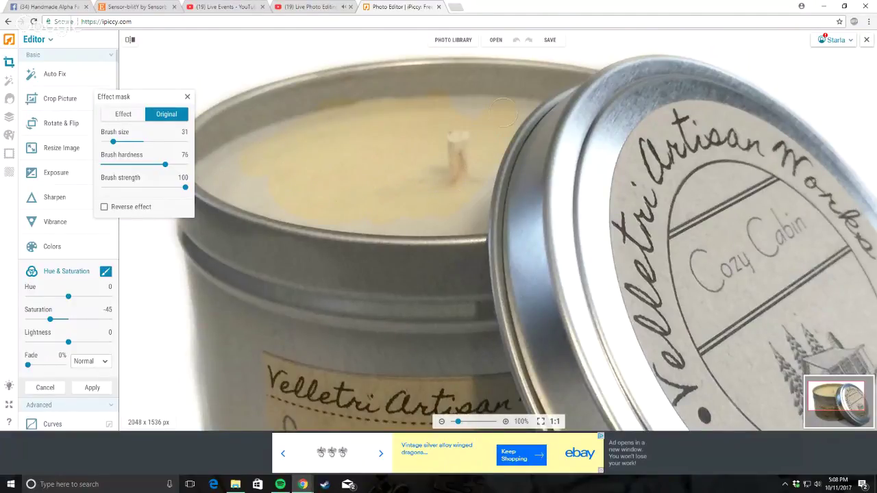
Step: Restore the original color out to the wax edges with a softer Original brush at hardness 14 and strength 51, reducing its size to 41
{"action": "mouse_move", "coordinate": [183, 184]}
{"action": "left_mouse_down"}
{"action": "mouse_move", "coordinate": [144, 187]}
{"action": "mouse_move", "coordinate": [111, 166]}
{"action": "mouse_move", "coordinate": [161, 170]}
{"action": "mouse_move", "coordinate": [114, 165]}
{"action": "mouse_move", "coordinate": [126, 150]}
{"action": "left_mouse_up"}
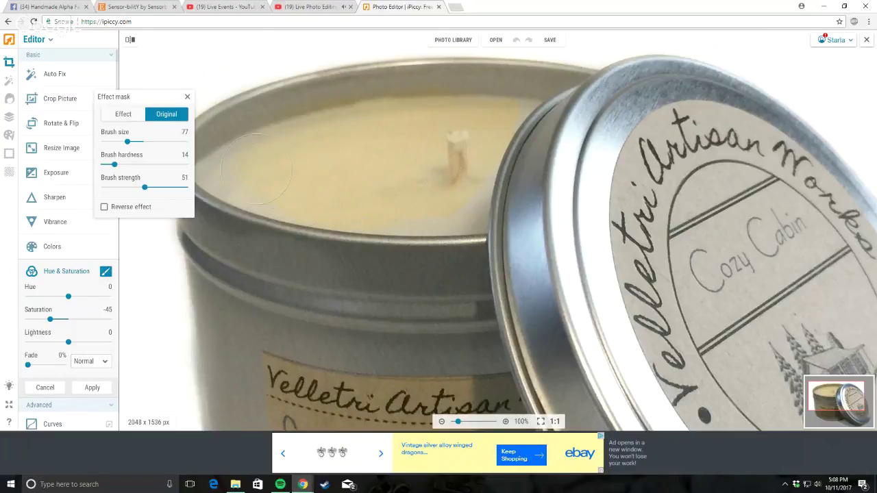
{"action": "left_click_drag", "start_coordinate": [127, 142], "coordinate": [116, 141]}
{"action": "left_click_drag", "start_coordinate": [162, 101], "coordinate": [94, 111]}
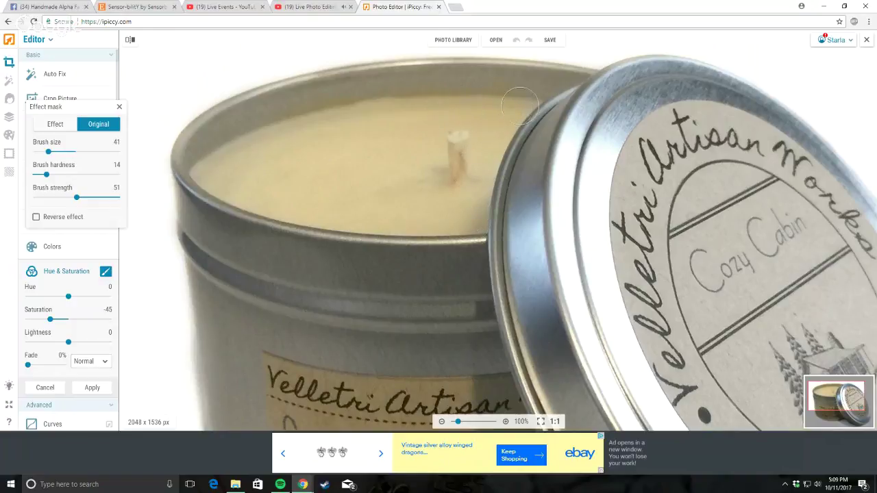
Step: Touch up the boundary between the wax and the tin's inner rim with the Effect brush at hardness 5 and strength 12
{"action": "left_click", "coordinate": [54, 124]}
{"action": "mouse_move", "coordinate": [45, 175]}
{"action": "left_mouse_down"}
{"action": "mouse_move", "coordinate": [67, 176]}
{"action": "mouse_move", "coordinate": [39, 174]}
{"action": "left_mouse_up"}
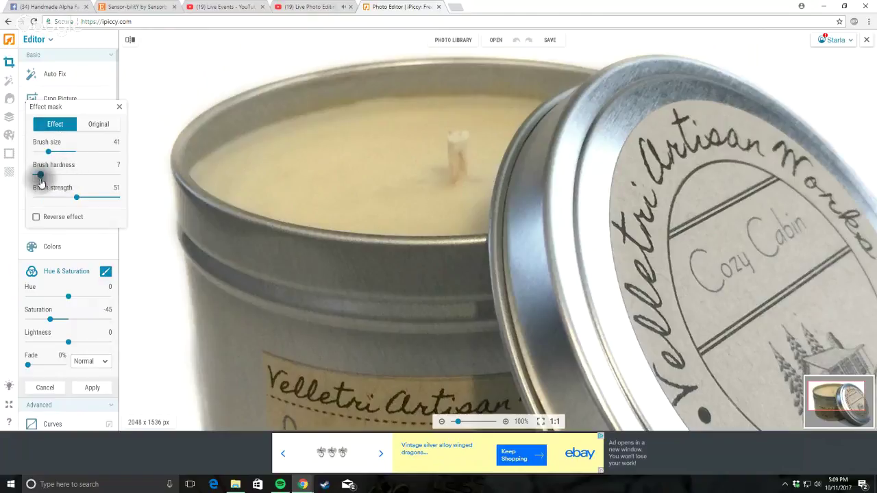
{"action": "left_click_drag", "start_coordinate": [76, 198], "coordinate": [45, 198]}
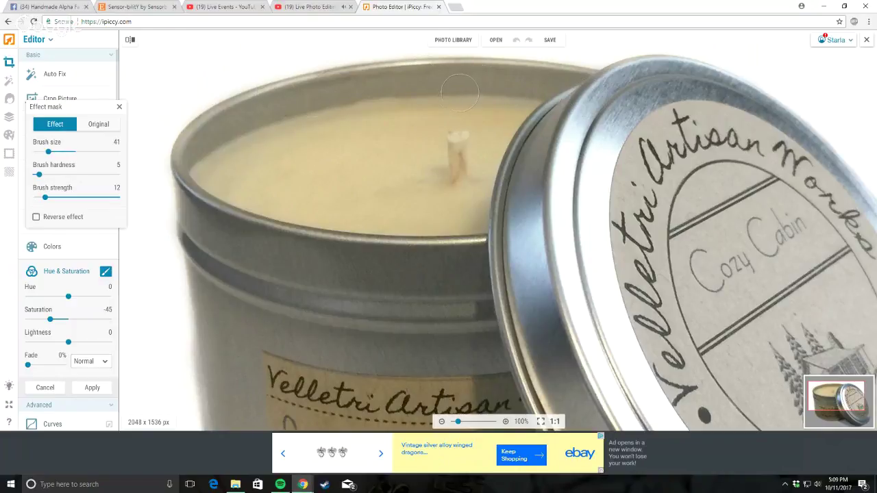
{"action": "scroll", "coordinate": [383, 141], "scroll_direction": "down", "scroll_amount": 1}
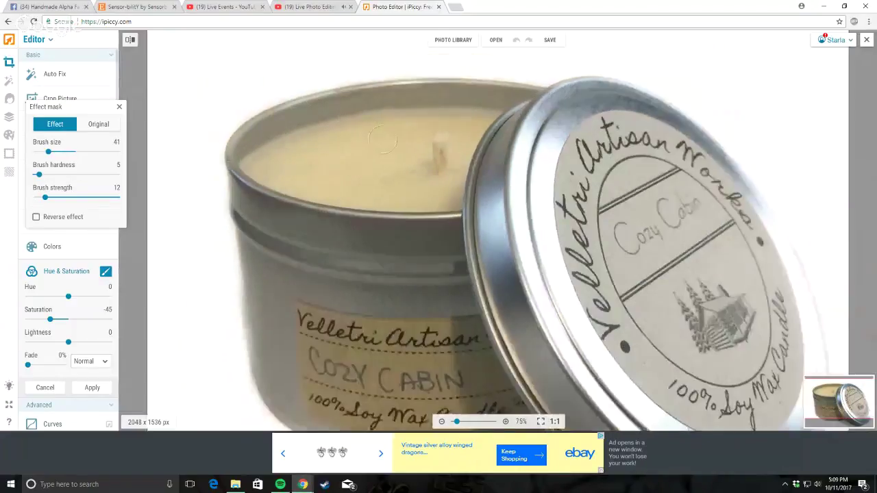
{"action": "scroll", "coordinate": [382, 141], "scroll_direction": "down", "scroll_amount": 1}
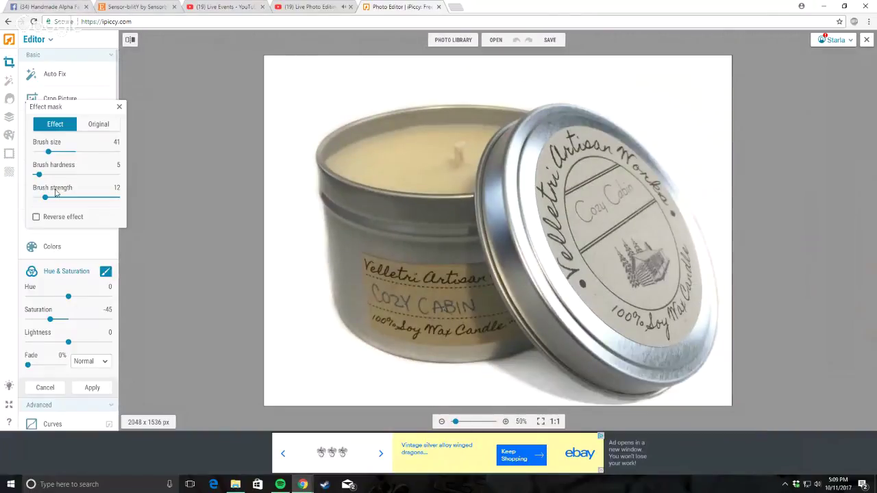
Step: Restore the lid label's original color with an Original brush at hardness 79 and strength 81, reduced to size 149, and apply the saturation adjustment
{"action": "left_click_drag", "start_coordinate": [48, 152], "coordinate": [84, 151]}
{"action": "left_click_drag", "start_coordinate": [38, 175], "coordinate": [116, 175]}
{"action": "left_click_drag", "start_coordinate": [83, 150], "coordinate": [109, 153]}
{"action": "left_click_drag", "start_coordinate": [45, 197], "coordinate": [102, 208]}
{"action": "mouse_move", "coordinate": [116, 175]}
{"action": "left_mouse_down"}
{"action": "mouse_move", "coordinate": [108, 165]}
{"action": "mouse_move", "coordinate": [80, 172]}
{"action": "mouse_move", "coordinate": [100, 175]}
{"action": "left_mouse_up"}
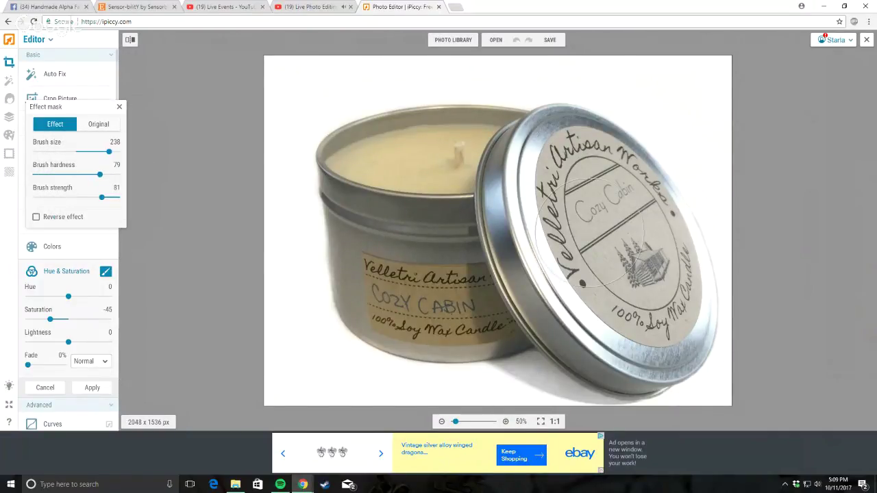
{"action": "left_click", "coordinate": [96, 124]}
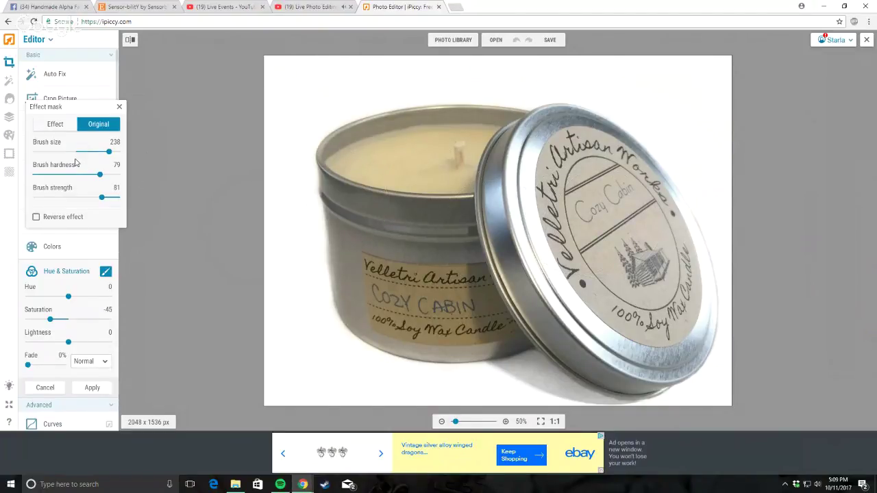
{"action": "left_click_drag", "start_coordinate": [110, 152], "coordinate": [81, 152]}
{"action": "scroll", "coordinate": [610, 165], "scroll_direction": "up", "scroll_amount": 2}
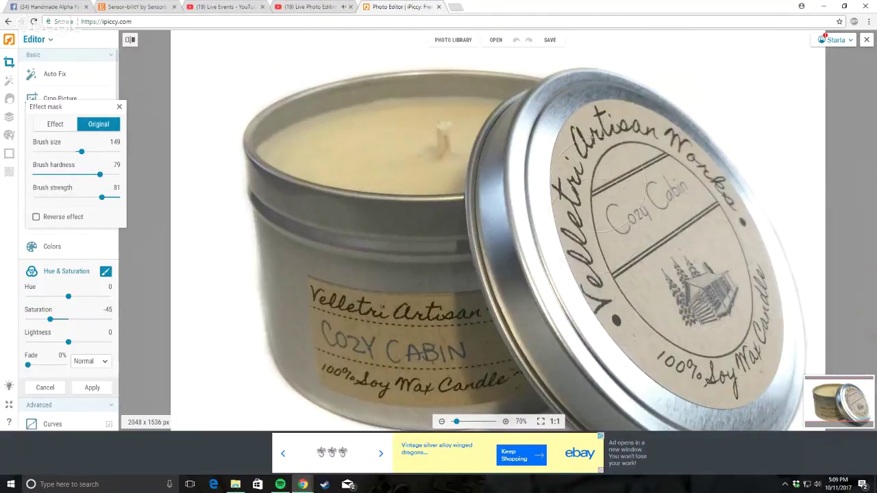
{"action": "scroll", "coordinate": [433, 252], "scroll_direction": "down", "scroll_amount": 4}
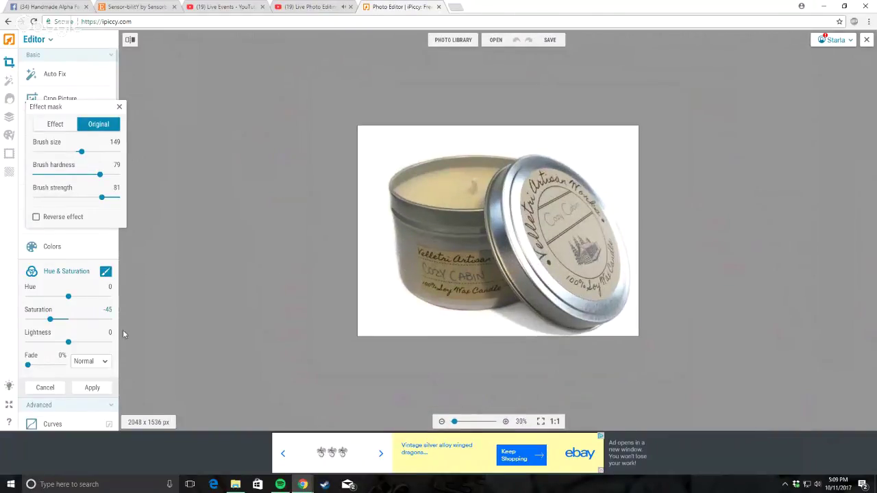
{"action": "left_click", "coordinate": [92, 388]}
Step: Start an Exposure adjustment at 29 and reverse its effect mask so it can be painted in
{"action": "scroll", "coordinate": [479, 314], "scroll_direction": "up", "scroll_amount": 2}
{"action": "scroll", "coordinate": [479, 317], "scroll_direction": "up", "scroll_amount": 1}
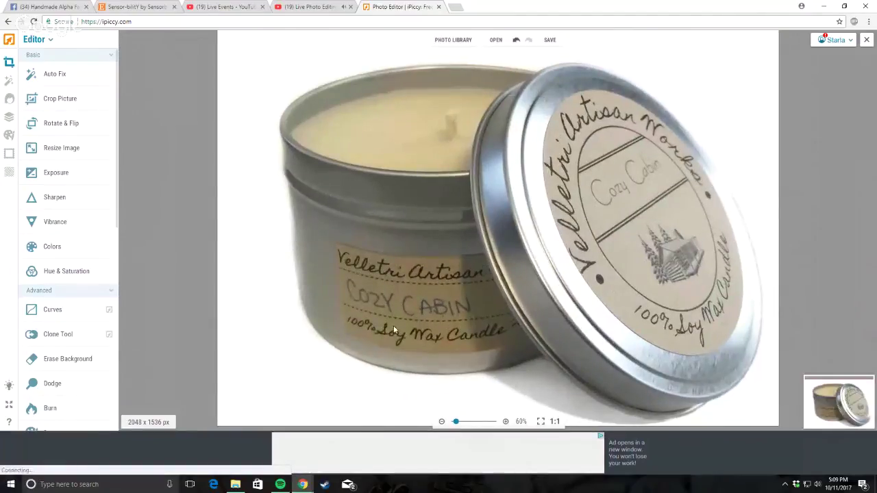
{"action": "left_click", "coordinate": [56, 173]}
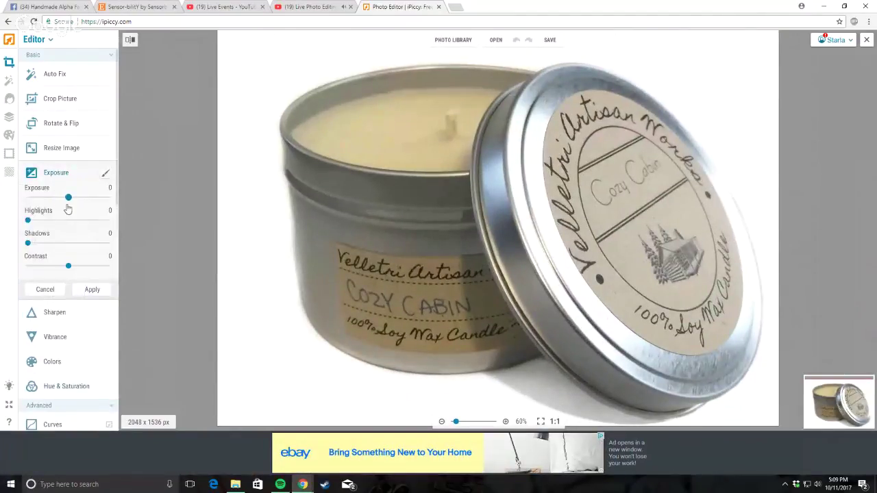
{"action": "left_click_drag", "start_coordinate": [68, 197], "coordinate": [80, 198]}
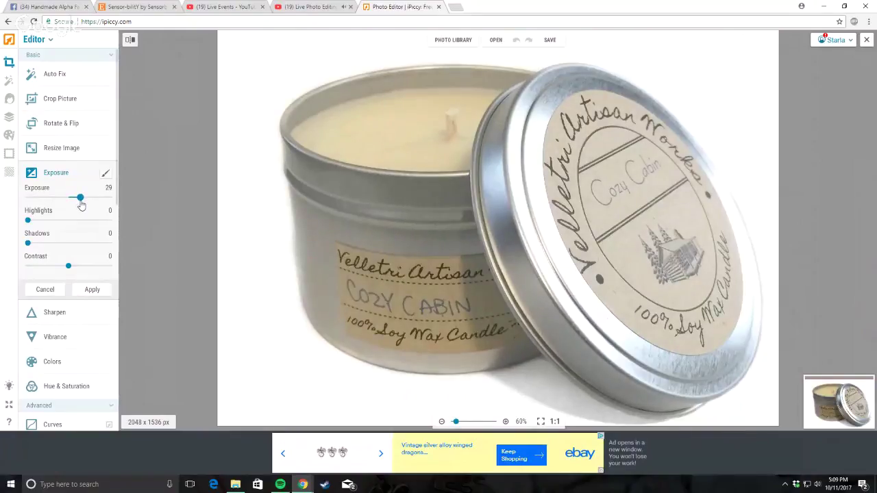
{"action": "left_click", "coordinate": [105, 173]}
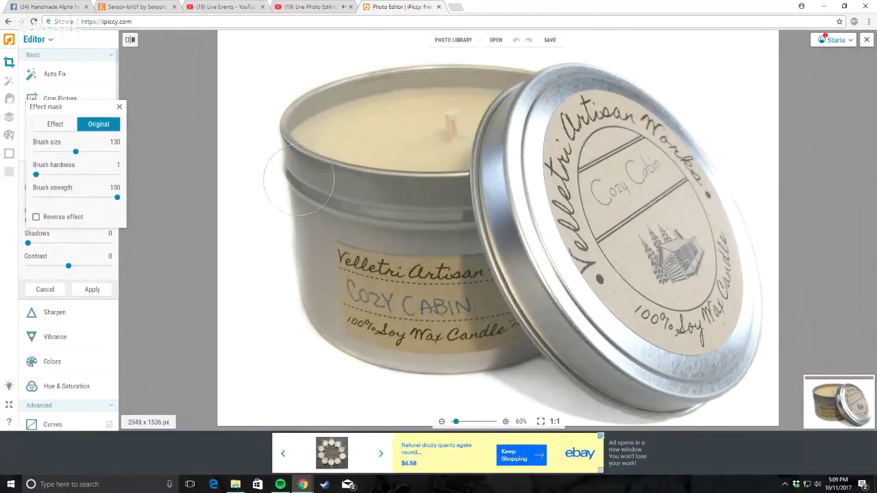
{"action": "left_click", "coordinate": [36, 218]}
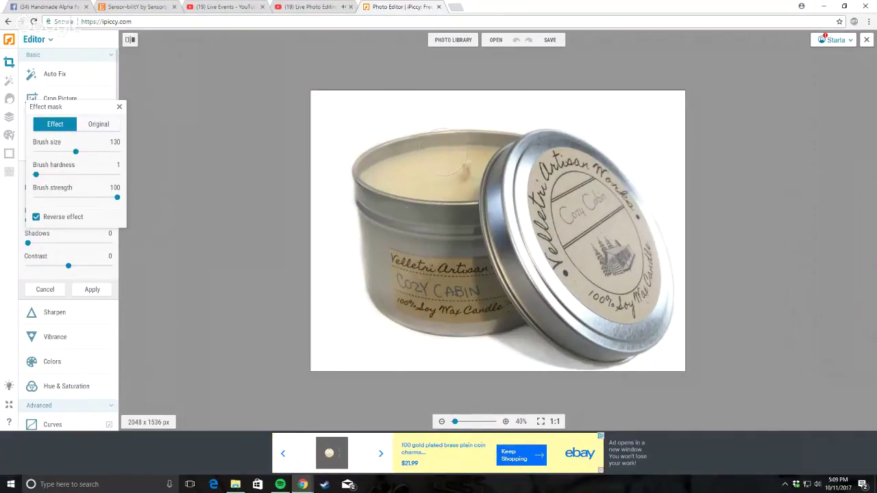
Step: Brush the exposure over the tin and wax with the size 130 brush, reduce Exposure to 20, and apply it
{"action": "mouse_move", "coordinate": [473, 117]}
{"action": "left_mouse_down"}
{"action": "mouse_move", "coordinate": [436, 207]}
{"action": "mouse_move", "coordinate": [432, 288]}
{"action": "mouse_move", "coordinate": [452, 233]}
{"action": "mouse_move", "coordinate": [492, 340]}
{"action": "left_mouse_up"}
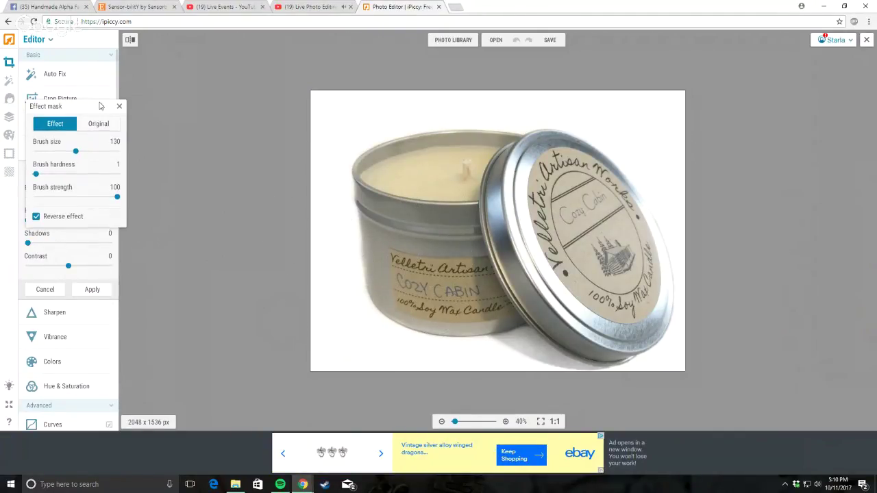
{"action": "left_click_drag", "start_coordinate": [80, 198], "coordinate": [76, 197]}
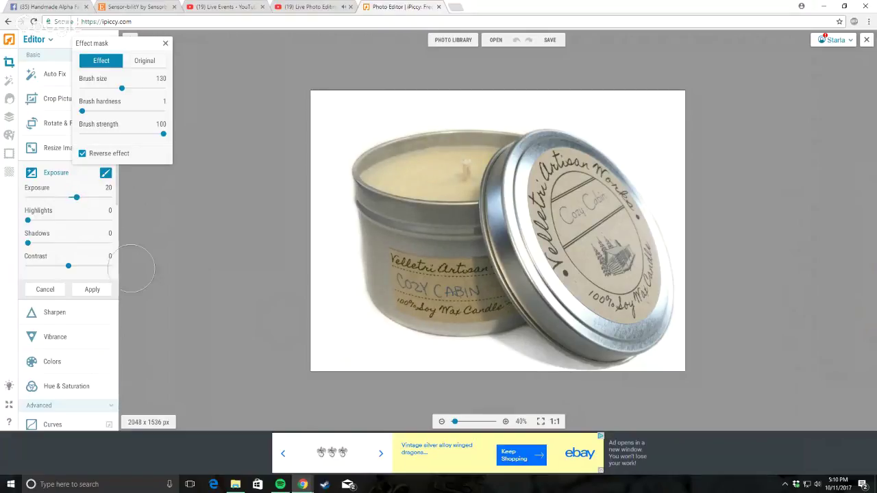
{"action": "left_click", "coordinate": [94, 291]}
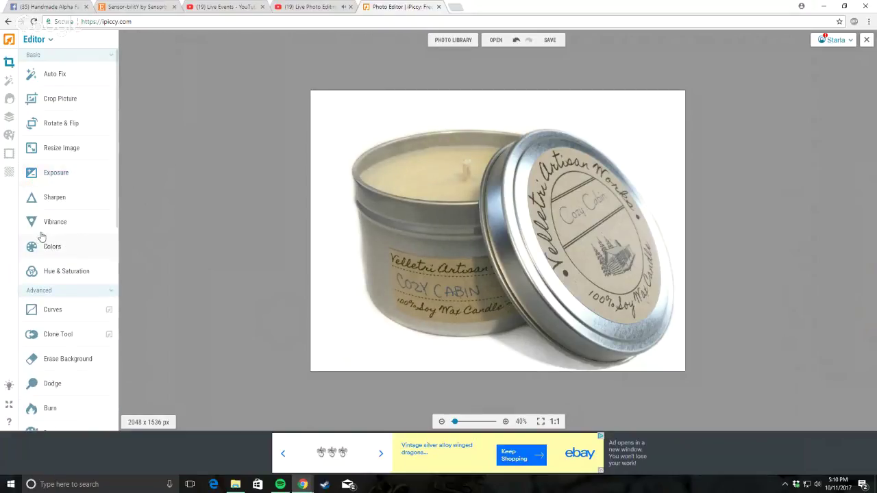
Step: Sharpen the photo with Sharpness 16 and Clarity 16, and apply it
{"action": "left_click", "coordinate": [55, 197]}
{"action": "left_click_drag", "start_coordinate": [27, 223], "coordinate": [41, 250]}
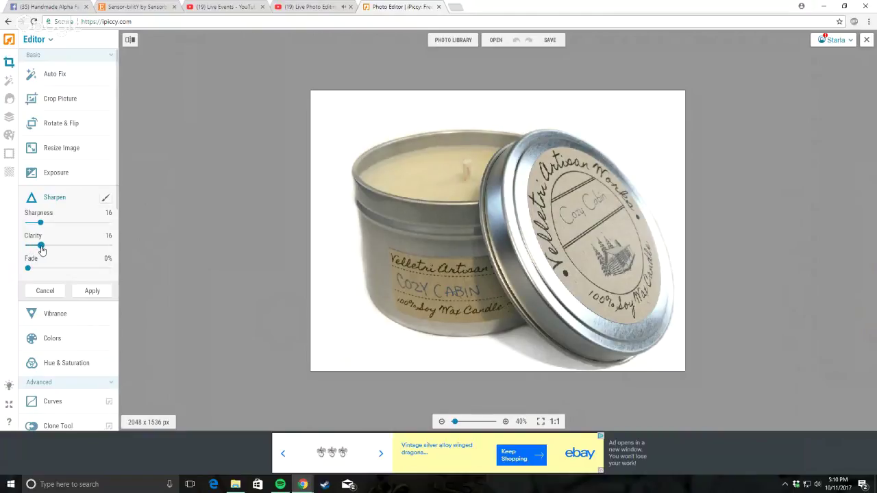
{"action": "left_click", "coordinate": [96, 292]}
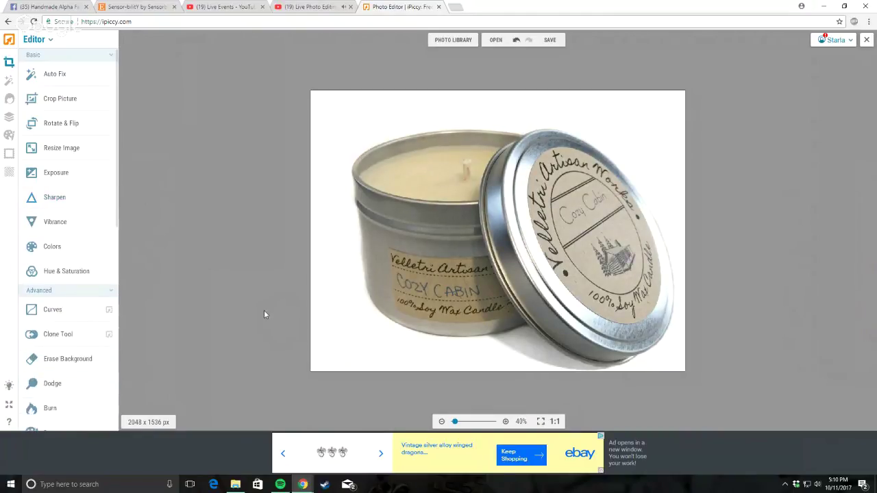
Step: Add the unedited candle photo as an image layer and place it beside the edited version for comparison
{"action": "left_click", "coordinate": [9, 116]}
{"action": "left_click", "coordinate": [128, 39]}
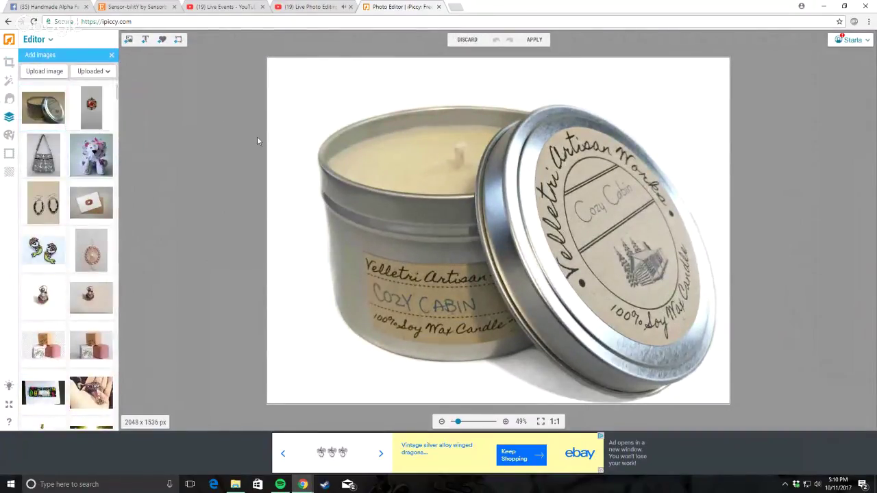
{"action": "left_click", "coordinate": [43, 108]}
{"action": "left_click_drag", "start_coordinate": [378, 181], "coordinate": [418, 376]}
{"action": "scroll", "coordinate": [472, 236], "scroll_direction": "down", "scroll_amount": 3}
{"action": "left_click_drag", "start_coordinate": [333, 268], "coordinate": [296, 261]}
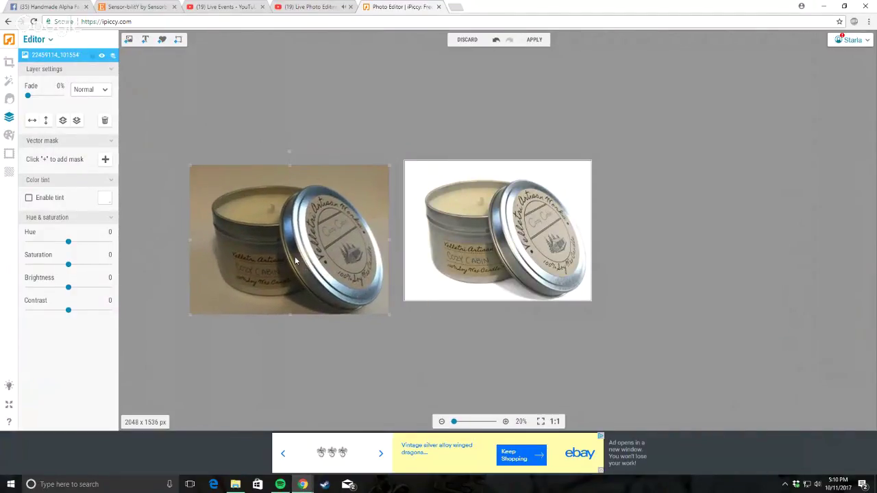
{"action": "scroll", "coordinate": [571, 212], "scroll_direction": "up", "scroll_amount": 1}
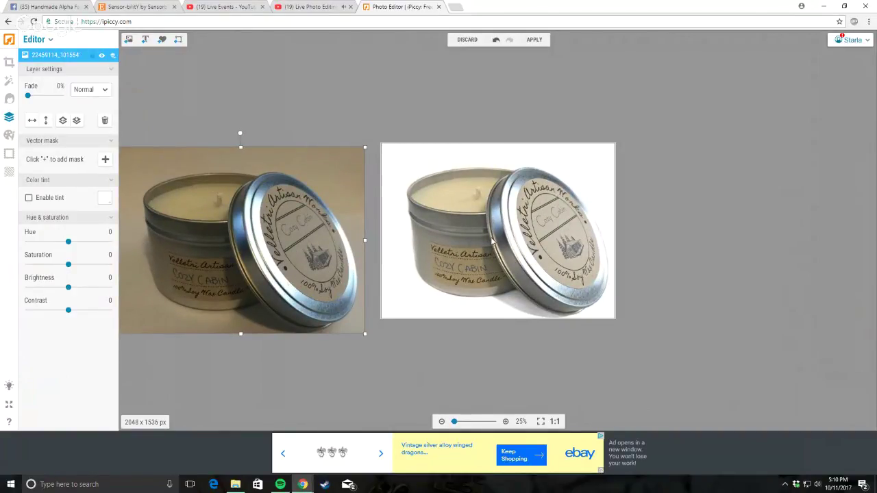
Step: Delete the comparison photo layer and apply the layers to return to basic editing
{"action": "right_click", "coordinate": [213, 207]}
{"action": "left_click", "coordinate": [240, 214]}
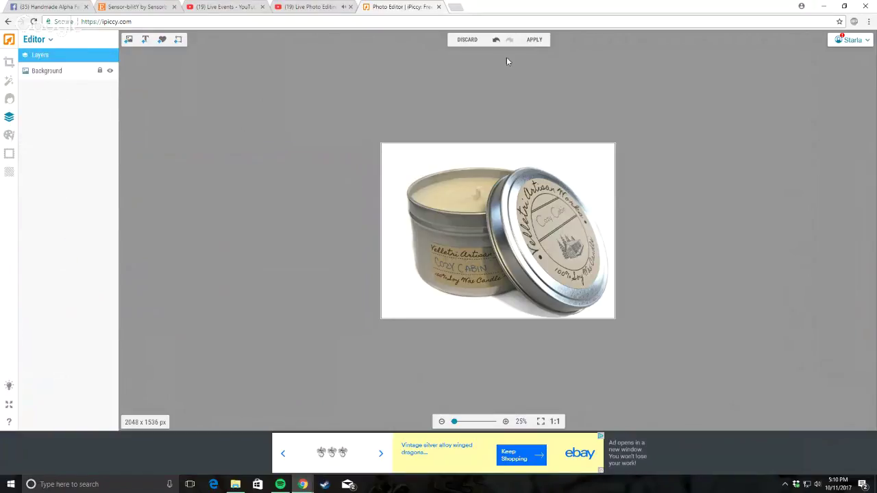
{"action": "left_click", "coordinate": [534, 39]}
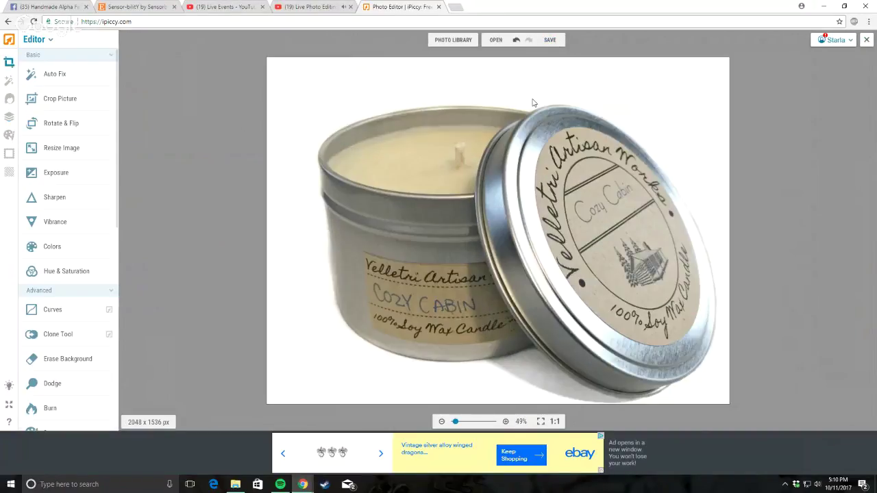
Step: Save the edited photo to the computer as a High quality JPG in the Alpha edits folder, replacing the existing file
{"action": "left_click", "coordinate": [549, 40]}
{"action": "left_click", "coordinate": [557, 59]}
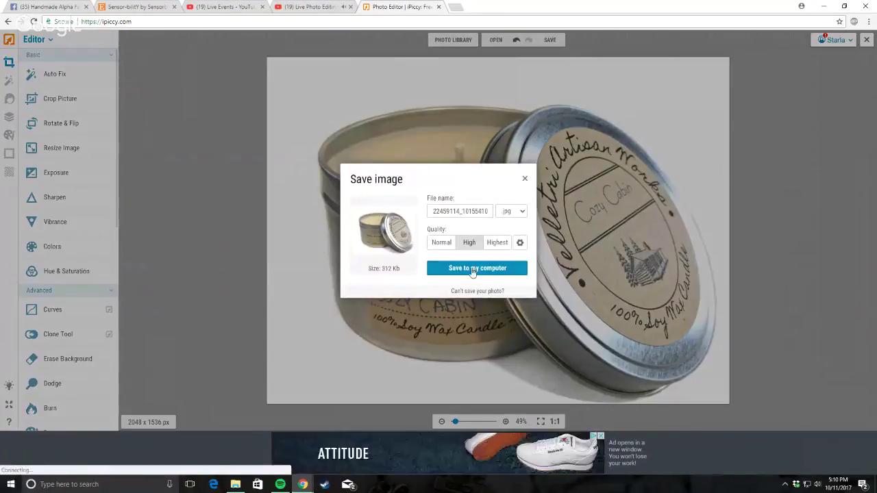
{"action": "left_click", "coordinate": [471, 270]}
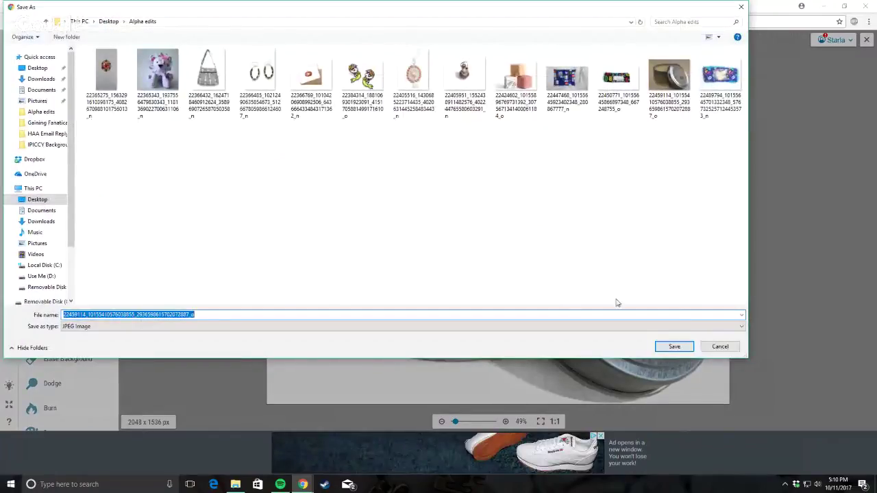
{"action": "left_click", "coordinate": [669, 344]}
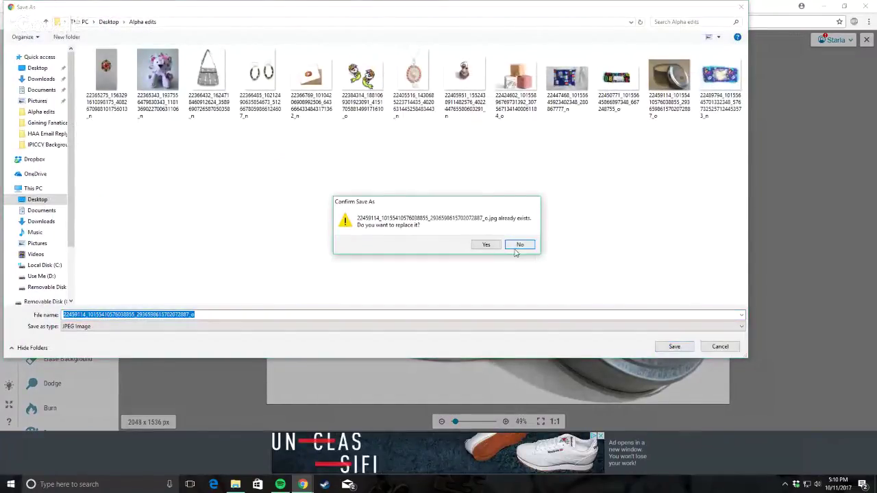
{"action": "left_click", "coordinate": [488, 246]}
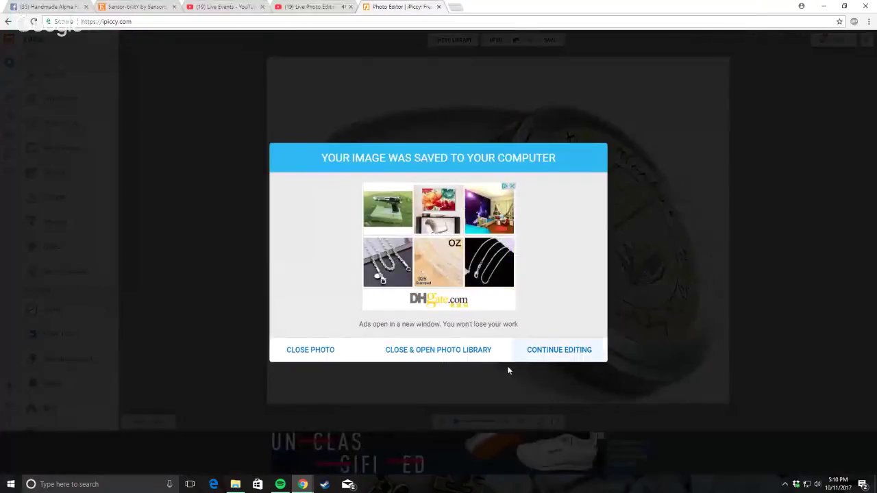
Step: Switch to the YouTube live stream page and look back through the viewers' live chat messages
{"action": "left_click", "coordinate": [317, 5]}
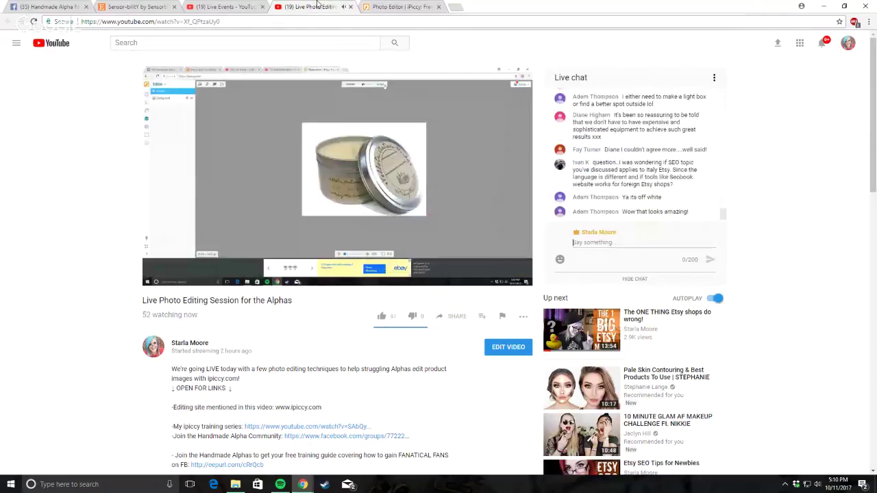
{"action": "scroll", "coordinate": [679, 162], "scroll_direction": "up", "scroll_amount": 1}
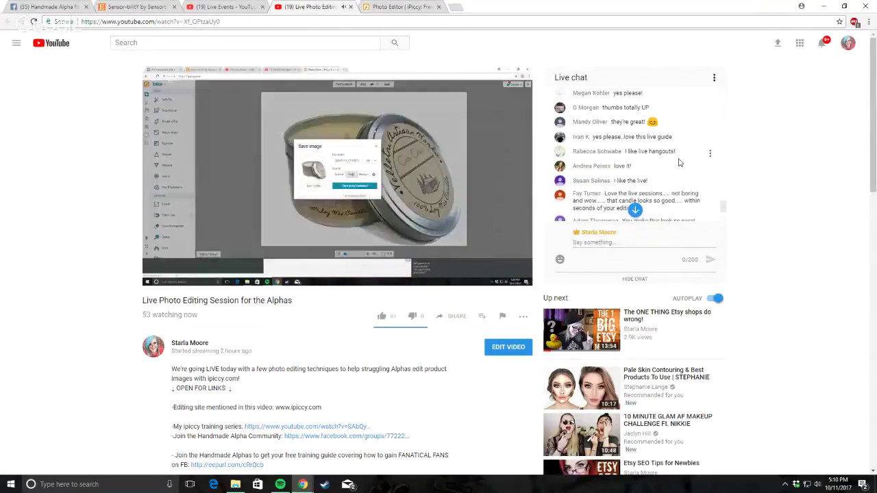
Step: Read through the viewers' live chat messages from the earlier comments down to the most recent ones
{"action": "scroll", "coordinate": [679, 162], "scroll_direction": "up", "scroll_amount": 3}
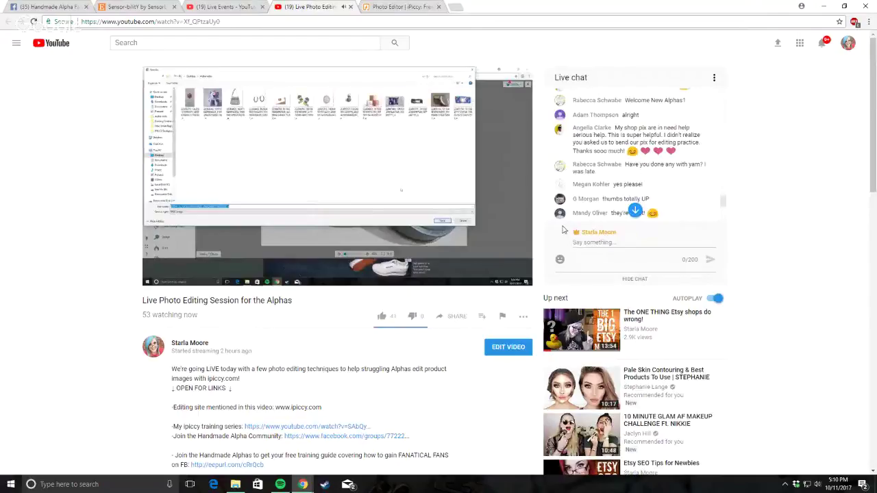
{"action": "scroll", "coordinate": [706, 139], "scroll_direction": "up", "scroll_amount": 2}
{"action": "scroll", "coordinate": [692, 140], "scroll_direction": "up", "scroll_amount": 3}
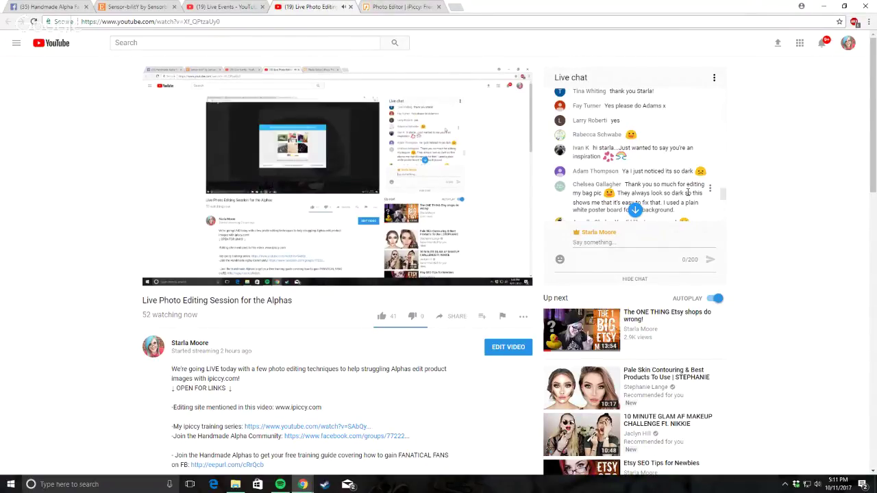
{"action": "scroll", "coordinate": [671, 182], "scroll_direction": "down", "scroll_amount": 1}
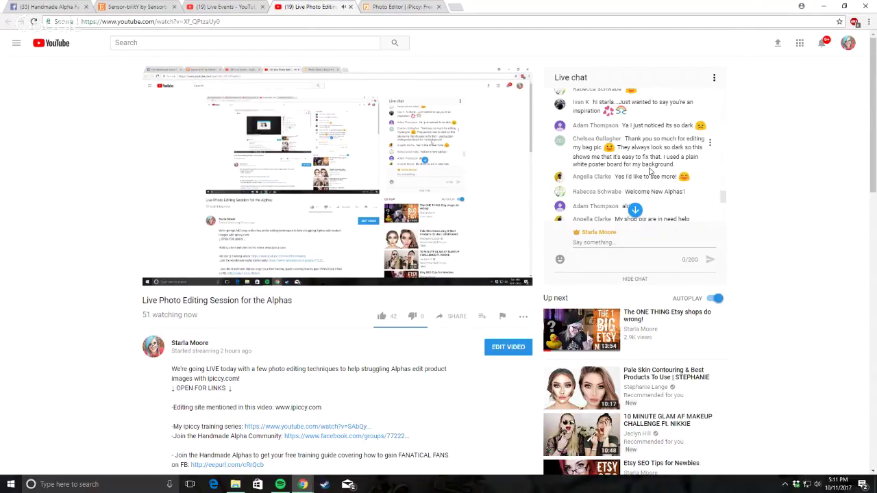
{"action": "scroll", "coordinate": [656, 166], "scroll_direction": "down", "scroll_amount": 1}
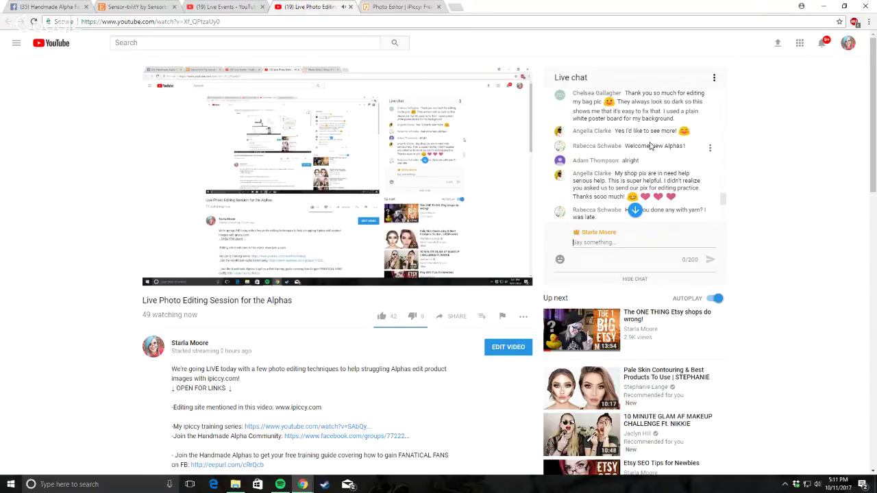
{"action": "scroll", "coordinate": [651, 146], "scroll_direction": "down", "scroll_amount": 1}
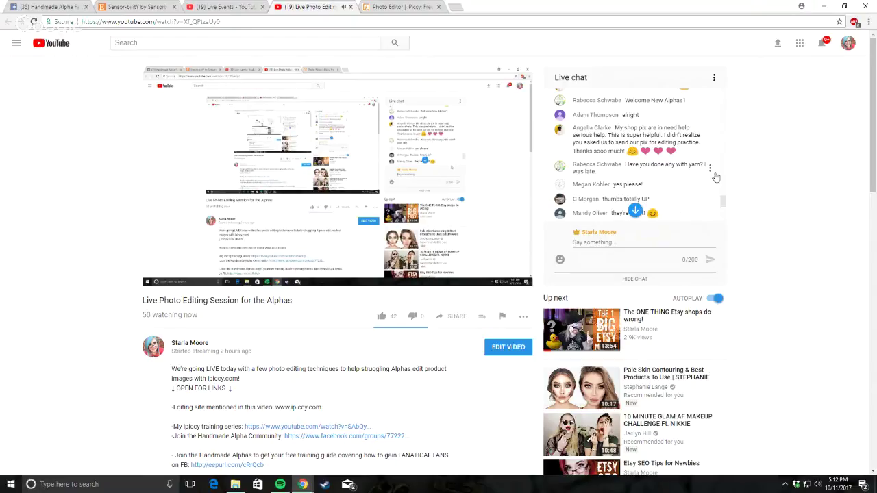
{"action": "scroll", "coordinate": [651, 177], "scroll_direction": "down", "scroll_amount": 3}
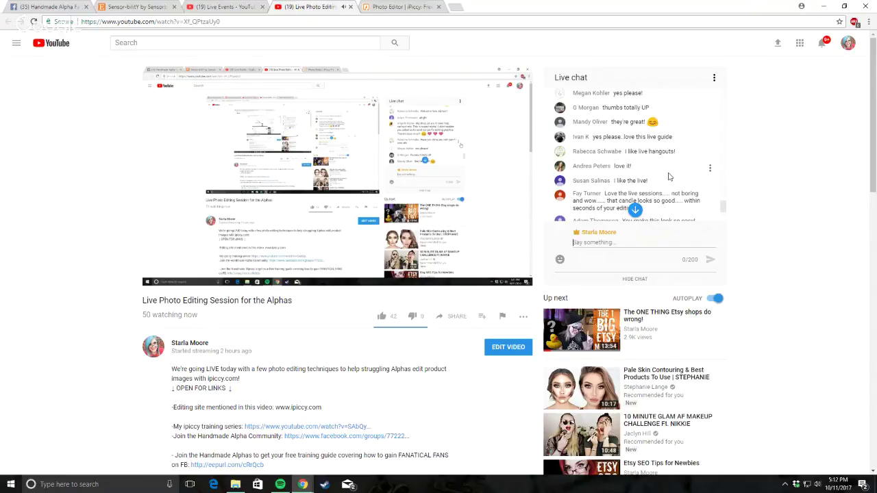
{"action": "scroll", "coordinate": [670, 175], "scroll_direction": "down", "scroll_amount": 2}
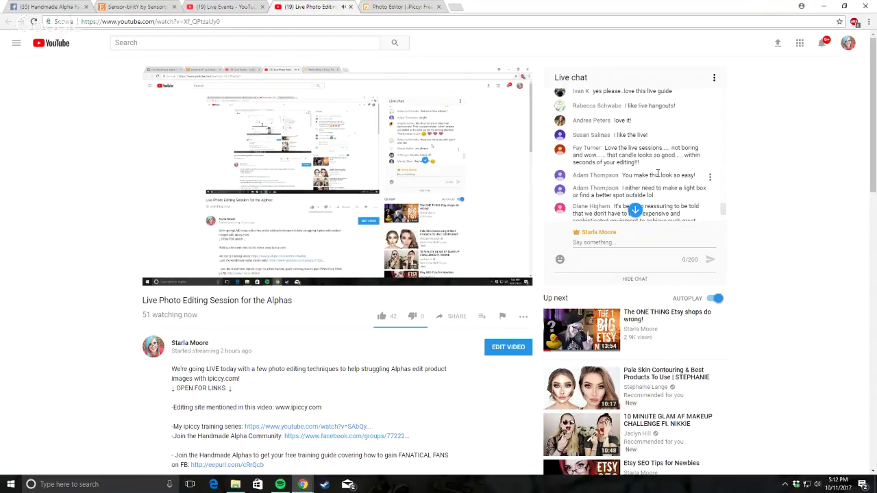
{"action": "scroll", "coordinate": [658, 175], "scroll_direction": "down", "scroll_amount": 1}
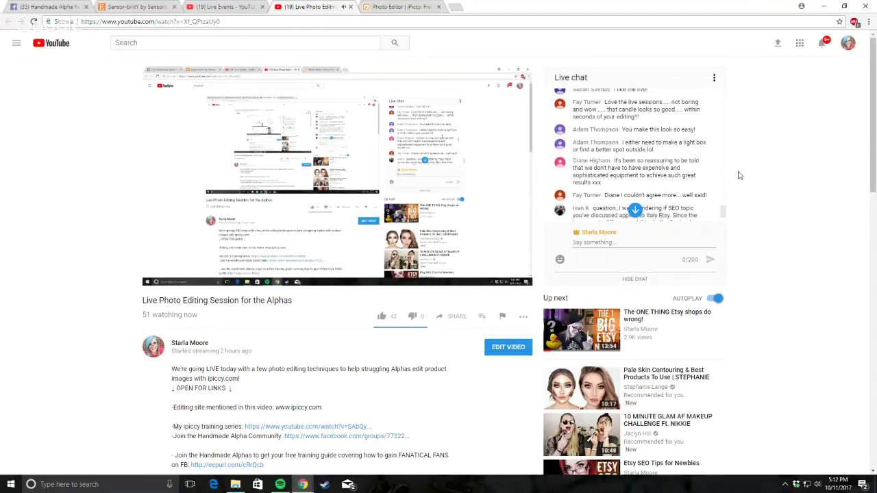
{"action": "scroll", "coordinate": [688, 172], "scroll_direction": "down", "scroll_amount": 1}
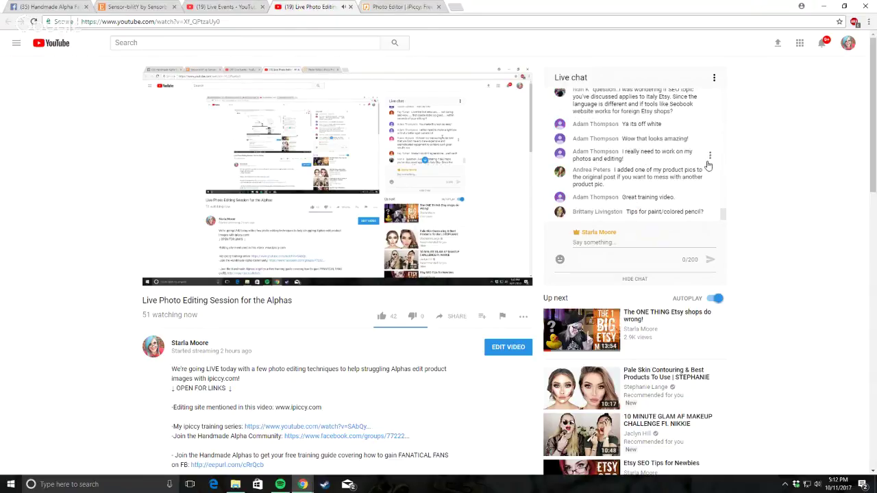
{"action": "scroll", "coordinate": [684, 167], "scroll_direction": "down", "scroll_amount": 1}
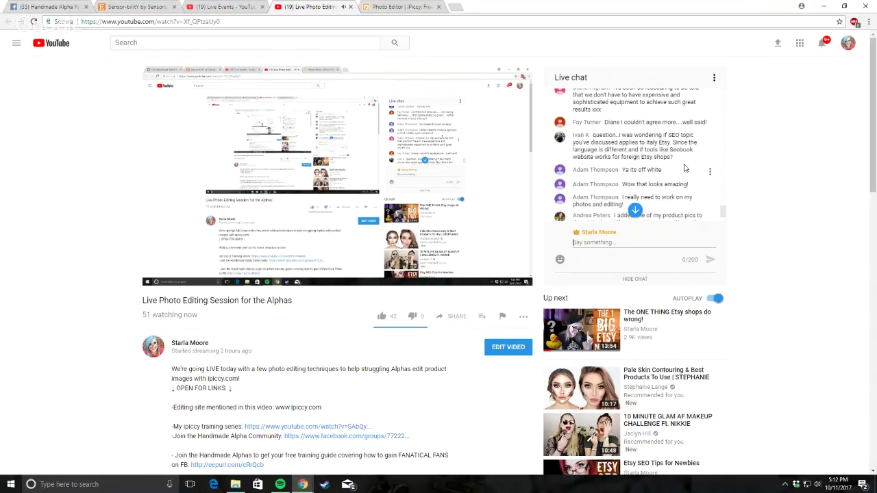
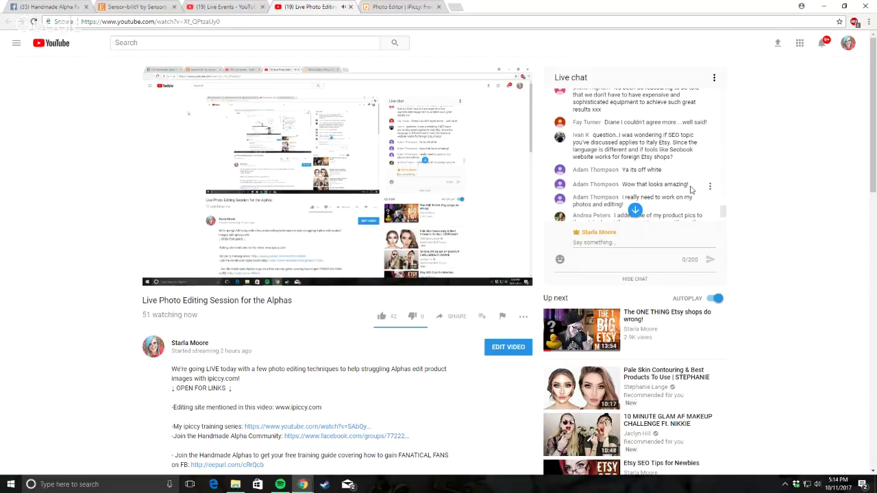
{"action": "scroll", "coordinate": [693, 190], "scroll_direction": "down", "scroll_amount": 2}
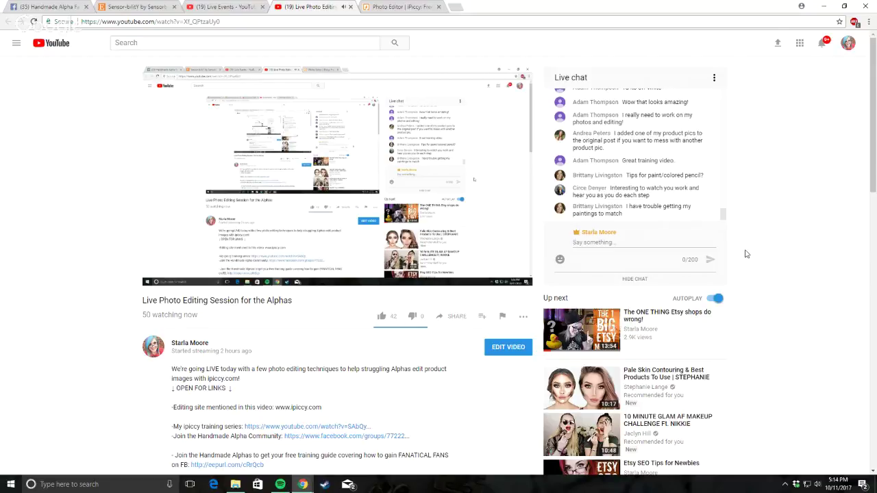
{"action": "scroll", "coordinate": [681, 203], "scroll_direction": "down", "scroll_amount": 1}
Step: Switch to the Handmade Alpha Facebook Community group and open the commented photo of the folded quilt on a wood floor
{"action": "left_click", "coordinate": [39, 6]}
{"action": "scroll", "coordinate": [379, 277], "scroll_direction": "down", "scroll_amount": 5}
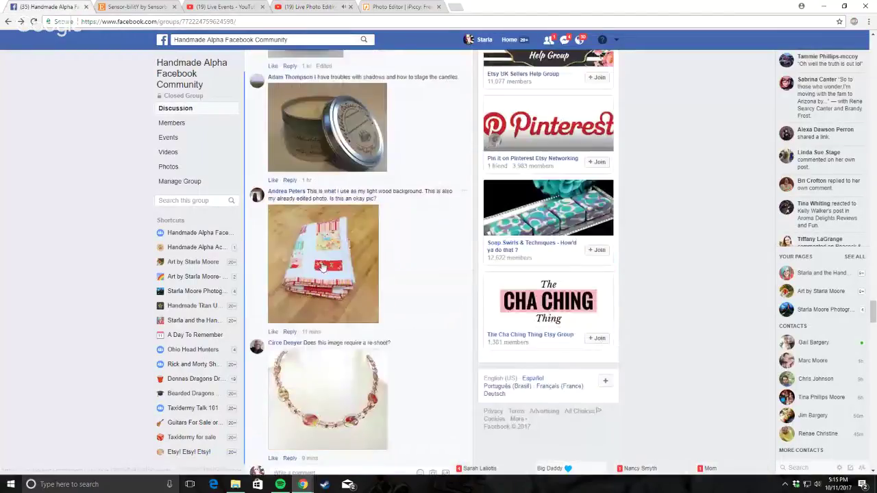
{"action": "scroll", "coordinate": [379, 277], "scroll_direction": "down", "scroll_amount": 1}
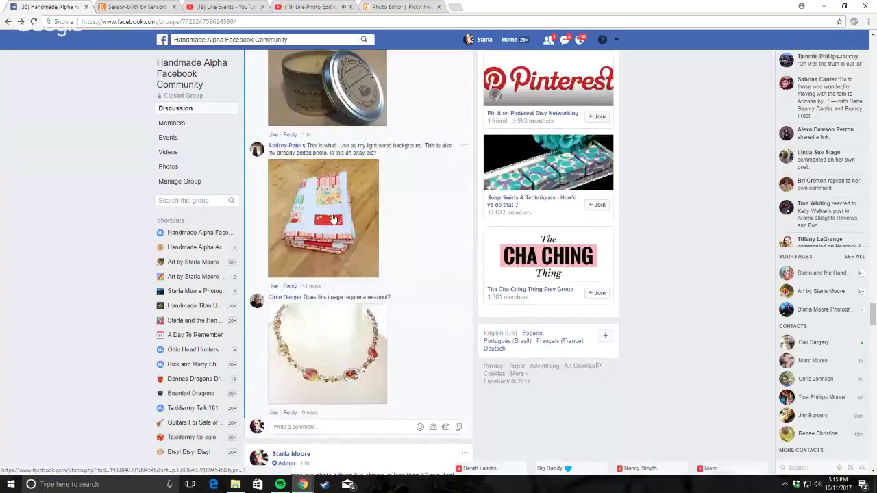
{"action": "left_click", "coordinate": [357, 261]}
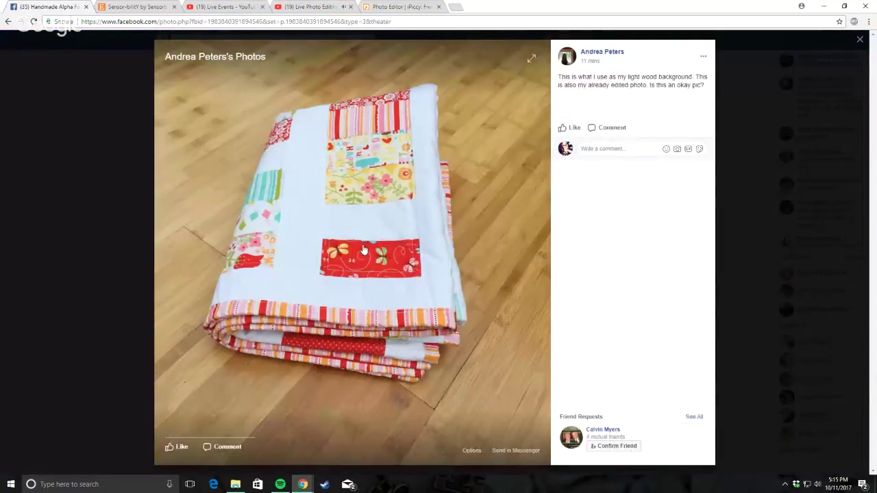
Step: Save the quilt photo to the computer, then close the image preview and the photo view
{"action": "right_click", "coordinate": [332, 245]}
{"action": "left_click", "coordinate": [370, 259]}
{"action": "left_click", "coordinate": [670, 348]}
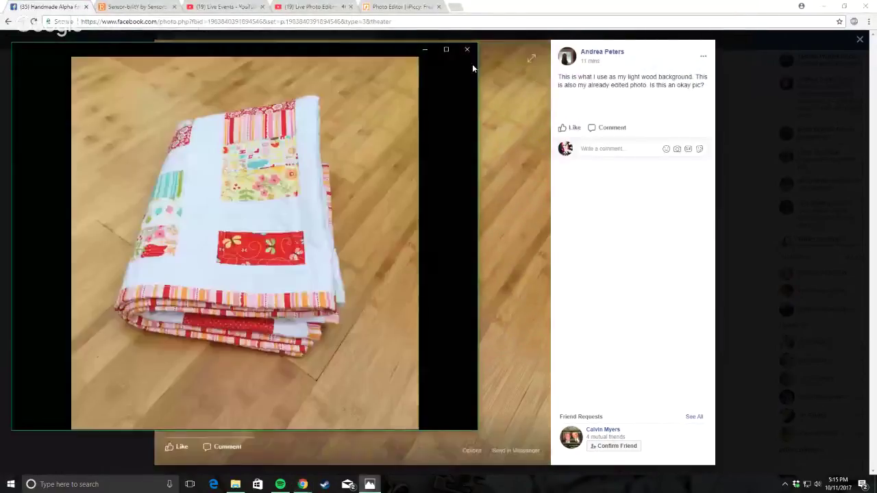
{"action": "left_click", "coordinate": [467, 49]}
{"action": "left_click", "coordinate": [99, 187]}
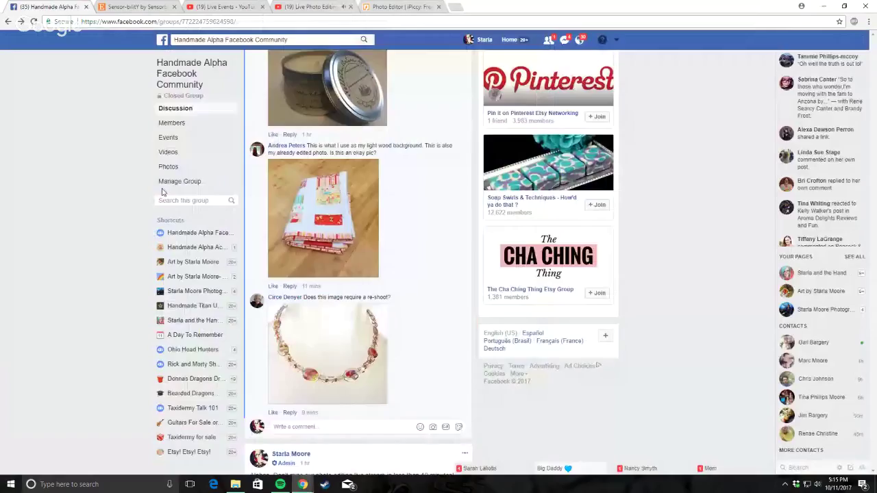
Step: Switch to iPiccy, close the saved candle photo, and load the downloaded quilt photo through the photo library
{"action": "left_click", "coordinate": [397, 7]}
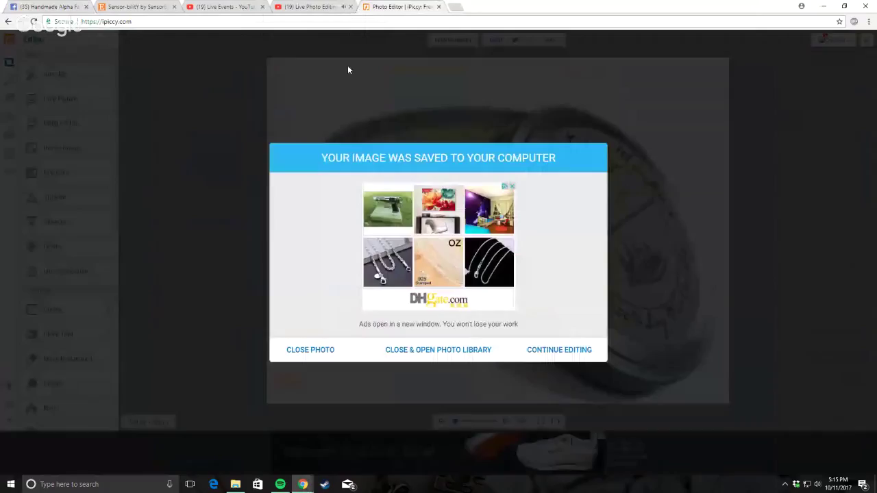
{"action": "left_click", "coordinate": [439, 349]}
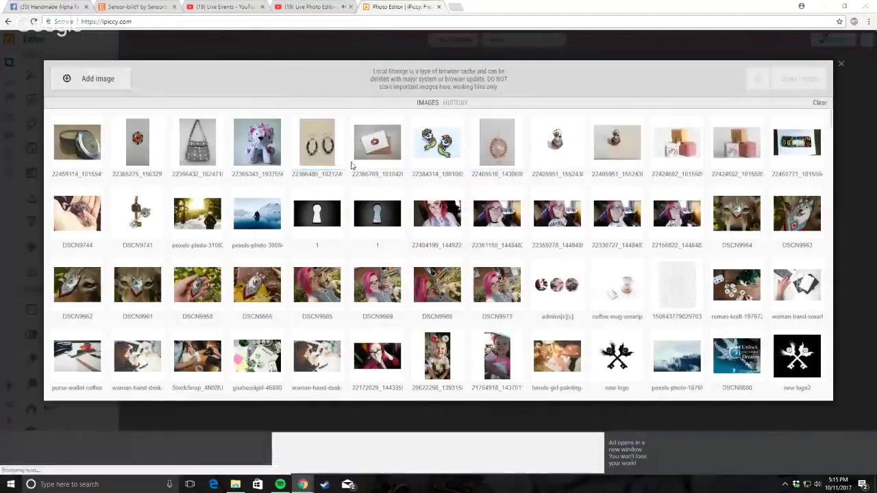
{"action": "left_click", "coordinate": [92, 78]}
{"action": "double_click", "coordinate": [514, 72]}
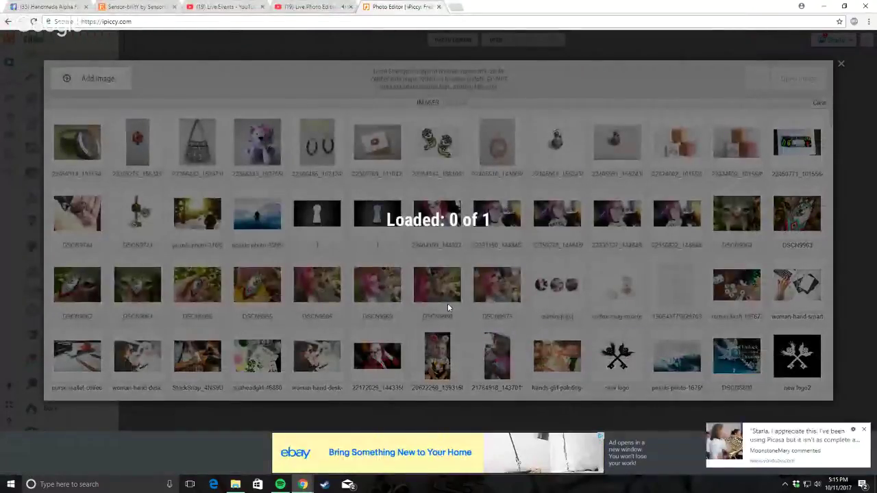
{"action": "left_click", "coordinate": [866, 430]}
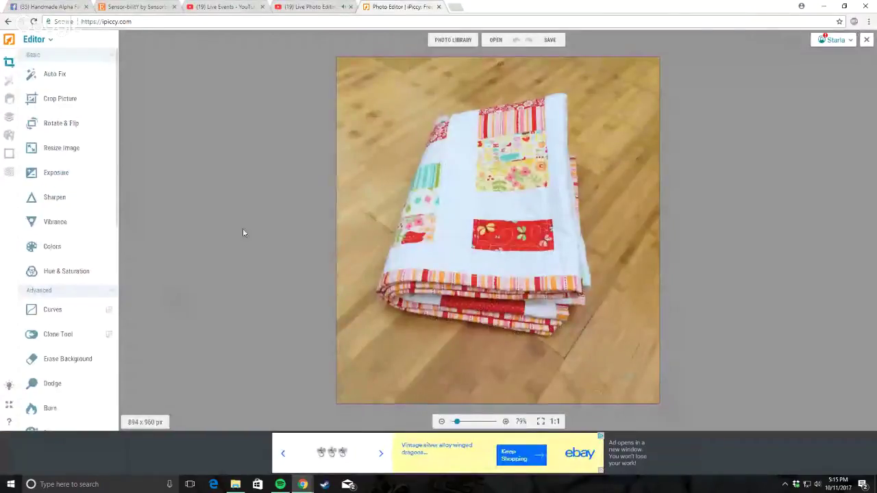
Step: Inspect the quilt's fabric details up close, then raise the photo's exposure to 19 and apply it
{"action": "scroll", "coordinate": [243, 228], "scroll_direction": "up", "scroll_amount": 3}
{"action": "scroll", "coordinate": [340, 216], "scroll_direction": "down", "scroll_amount": 2}
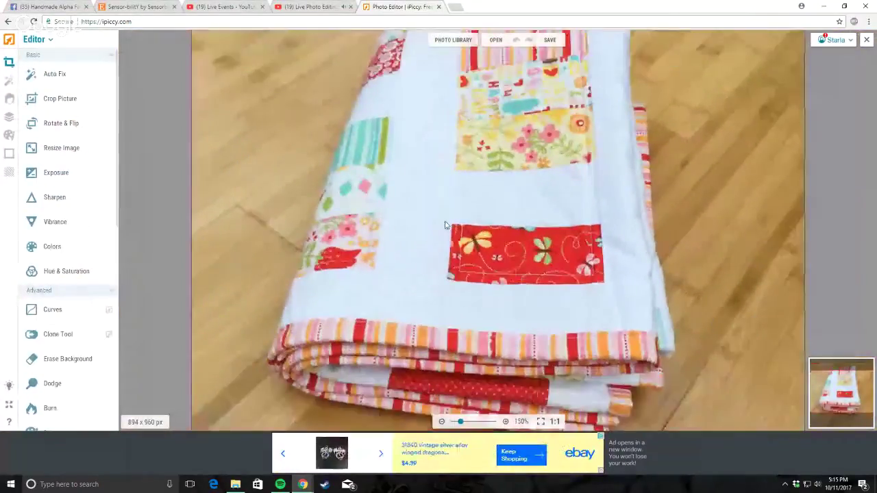
{"action": "scroll", "coordinate": [533, 216], "scroll_direction": "down", "scroll_amount": 4}
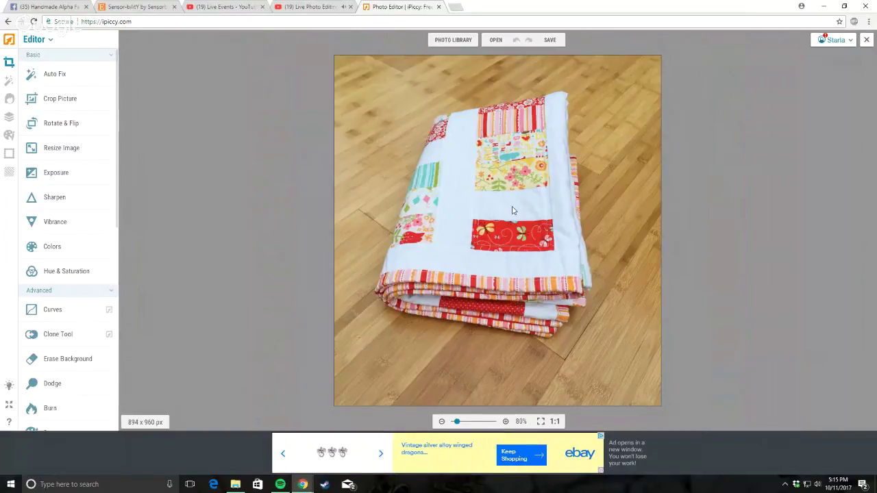
{"action": "scroll", "coordinate": [513, 209], "scroll_direction": "up", "scroll_amount": 3}
{"action": "scroll", "coordinate": [460, 198], "scroll_direction": "up", "scroll_amount": 2}
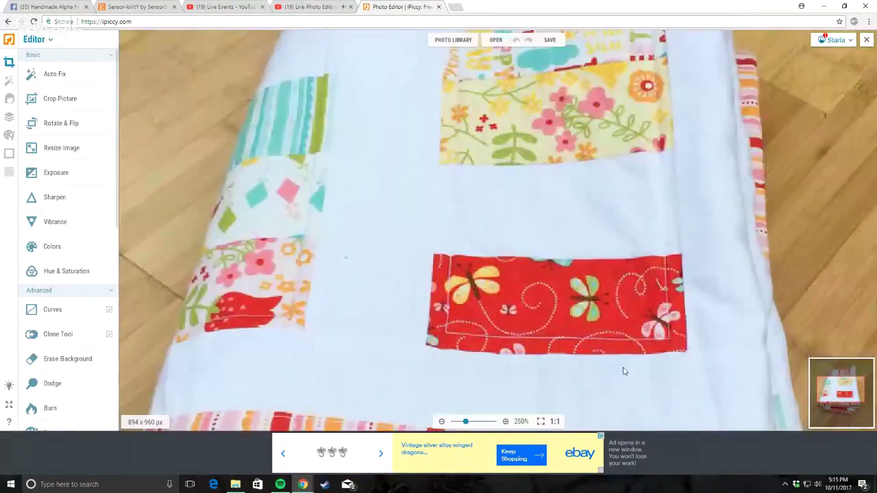
{"action": "scroll", "coordinate": [373, 185], "scroll_direction": "up", "scroll_amount": 4}
{"action": "scroll", "coordinate": [583, 262], "scroll_direction": "down", "scroll_amount": 6}
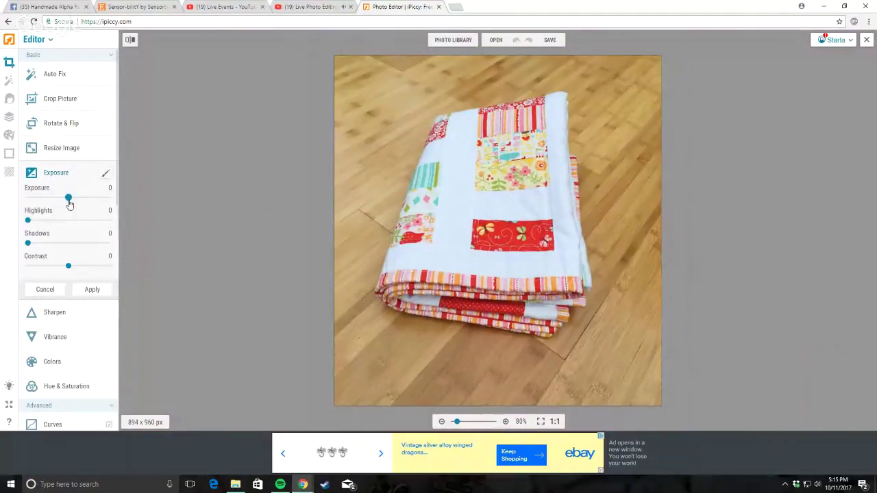
{"action": "left_click_drag", "start_coordinate": [69, 197], "coordinate": [76, 198]}
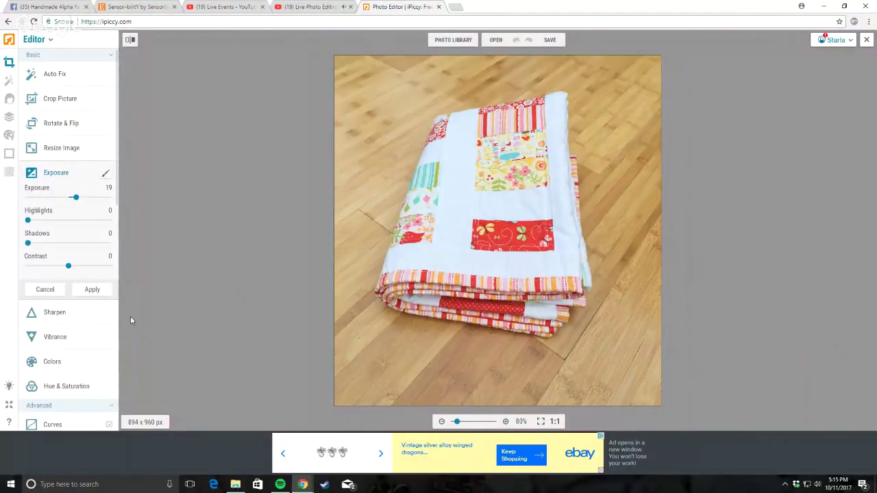
{"action": "left_click", "coordinate": [100, 289]}
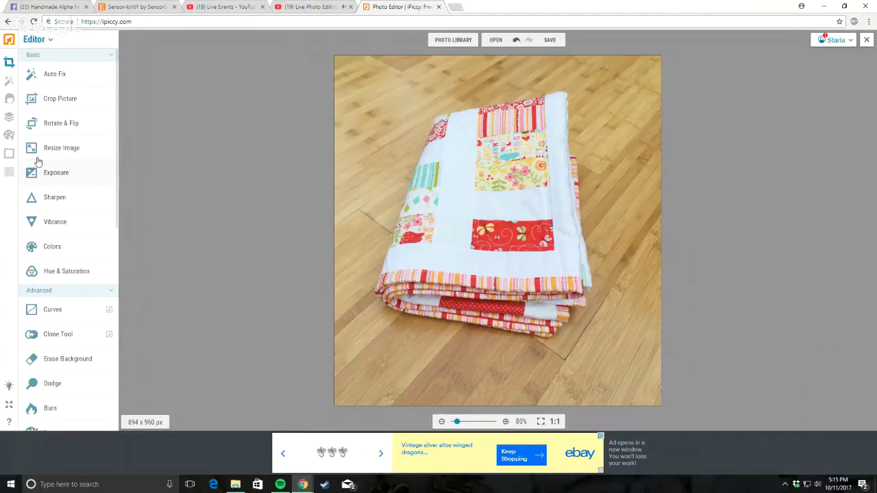
Step: Sharpen the quilt photo with clarity 25, enable Reverse effect in the effect mask, and apply the adjustment
{"action": "left_click", "coordinate": [56, 203]}
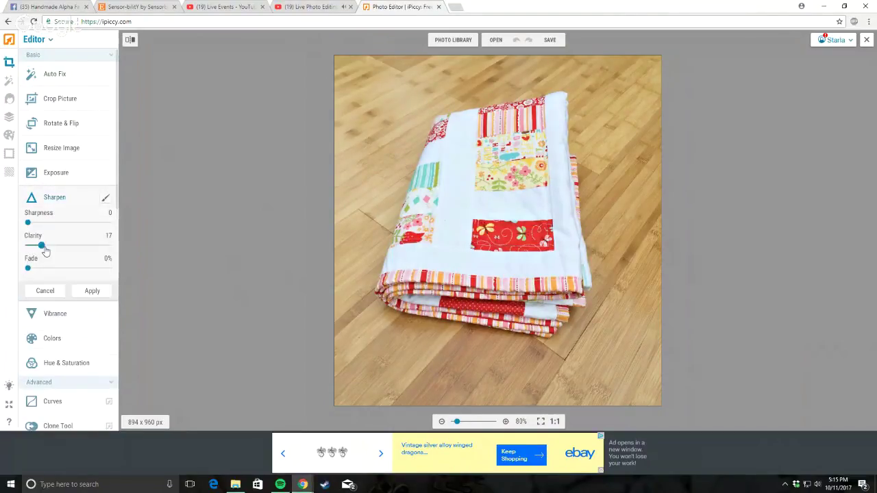
{"action": "left_click_drag", "start_coordinate": [48, 252], "coordinate": [49, 249]}
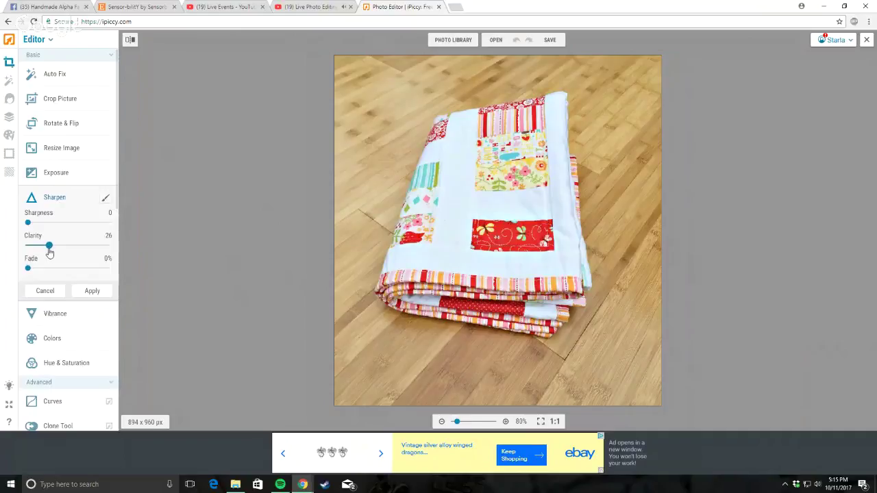
{"action": "left_click", "coordinate": [106, 198]}
{"action": "left_click", "coordinate": [83, 154]}
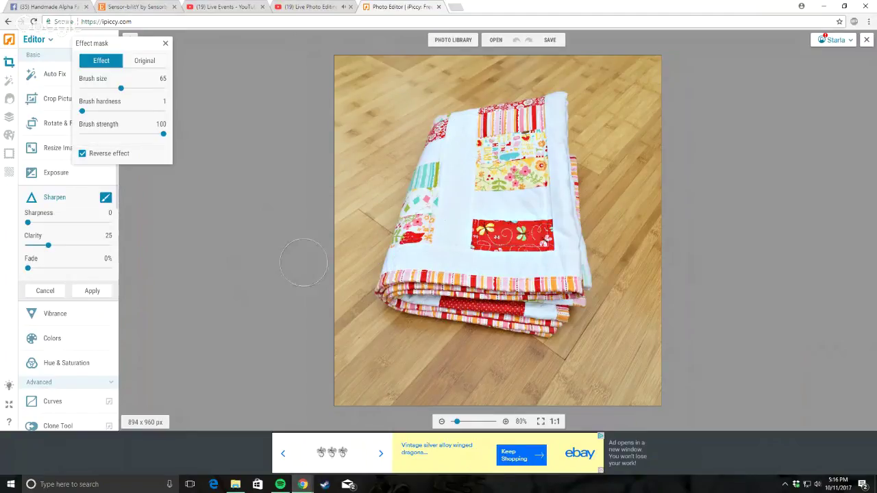
{"action": "left_click", "coordinate": [98, 294]}
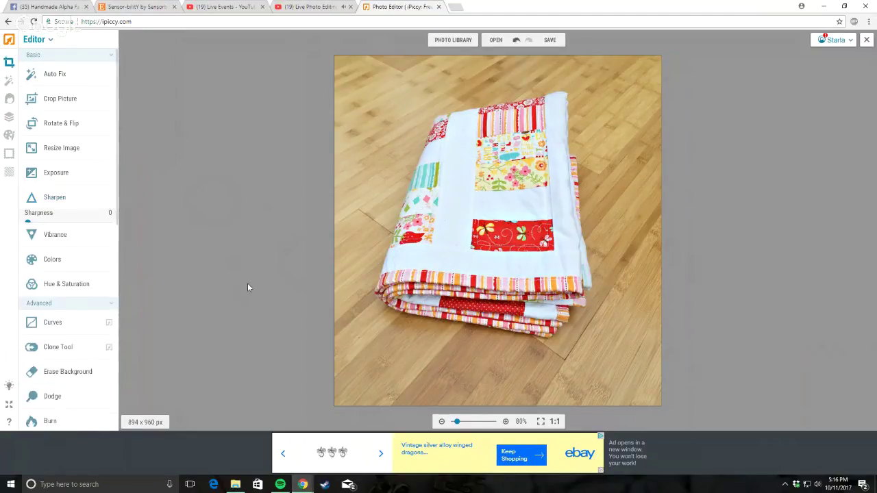
Step: Add a Blur filter to the quilt photo with its strength set to 4
{"action": "scroll", "coordinate": [85, 360], "scroll_direction": "down", "scroll_amount": 3}
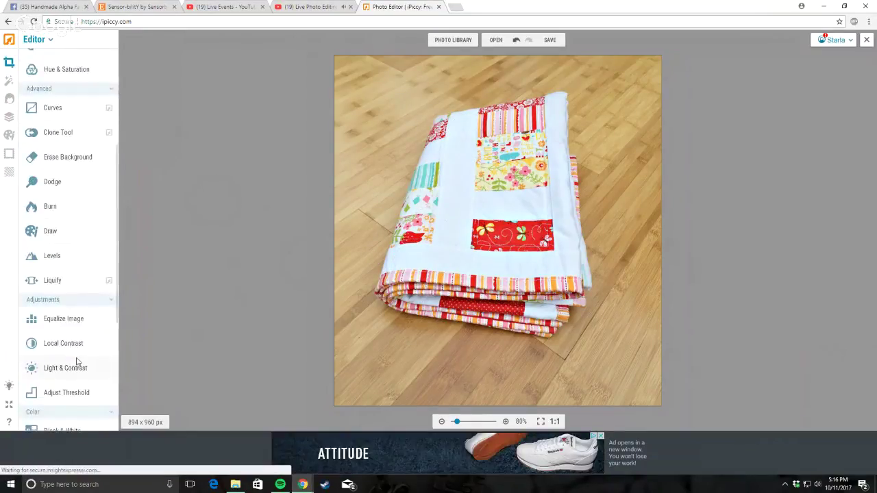
{"action": "scroll", "coordinate": [78, 362], "scroll_direction": "down", "scroll_amount": 3}
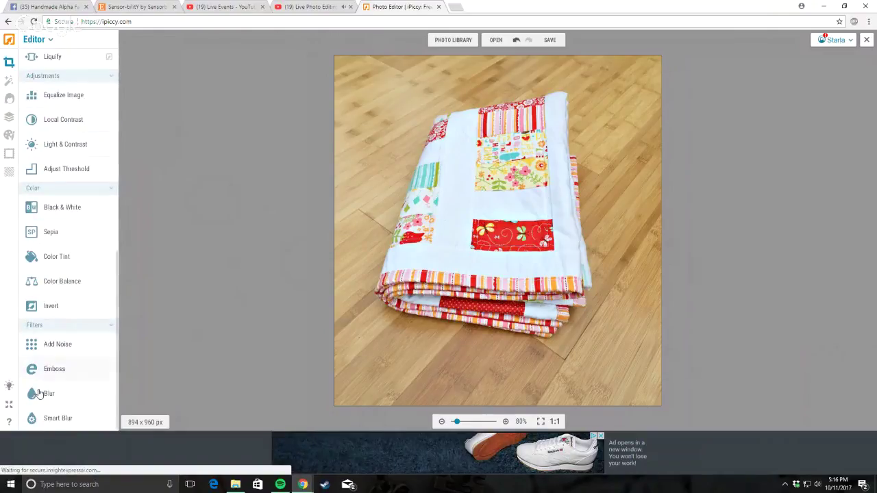
{"action": "left_click", "coordinate": [39, 394]}
{"action": "left_click_drag", "start_coordinate": [62, 382], "coordinate": [33, 382]}
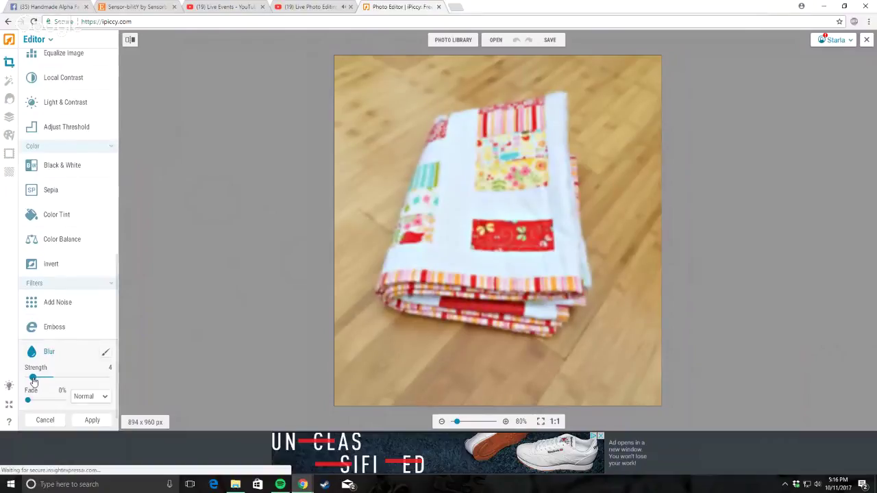
Step: Enable Reverse effect in the blur's effect mask, set the brush size to 135, and apply the blur
{"action": "left_click", "coordinate": [106, 352]}
{"action": "left_click", "coordinate": [83, 153]}
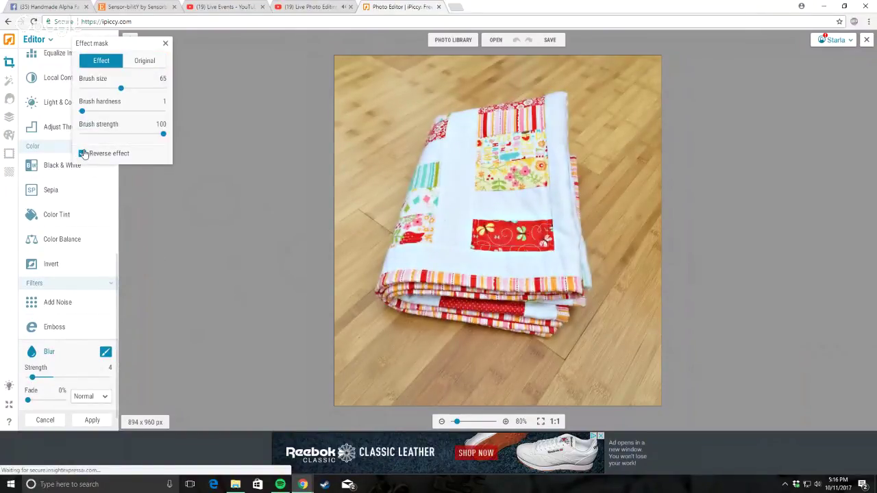
{"action": "scroll", "coordinate": [120, 89], "scroll_direction": "up", "scroll_amount": 5}
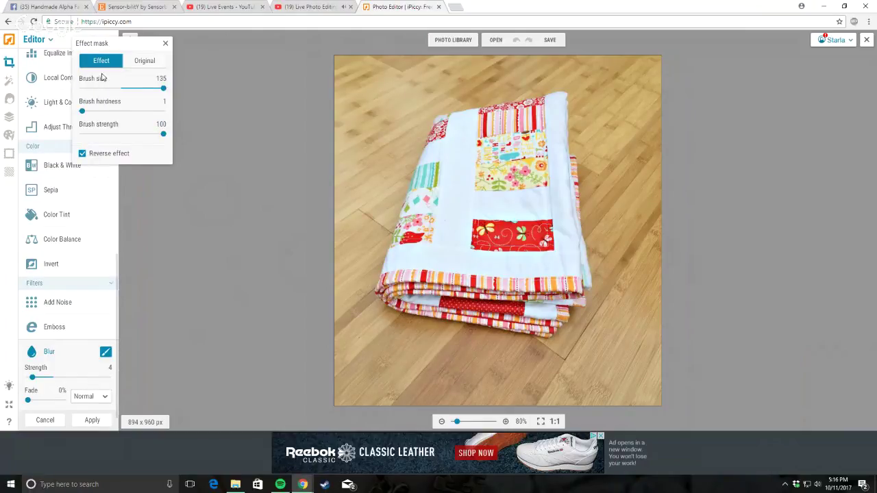
{"action": "left_click_drag", "start_coordinate": [163, 134], "coordinate": [85, 142]}
{"action": "left_click", "coordinate": [92, 421]}
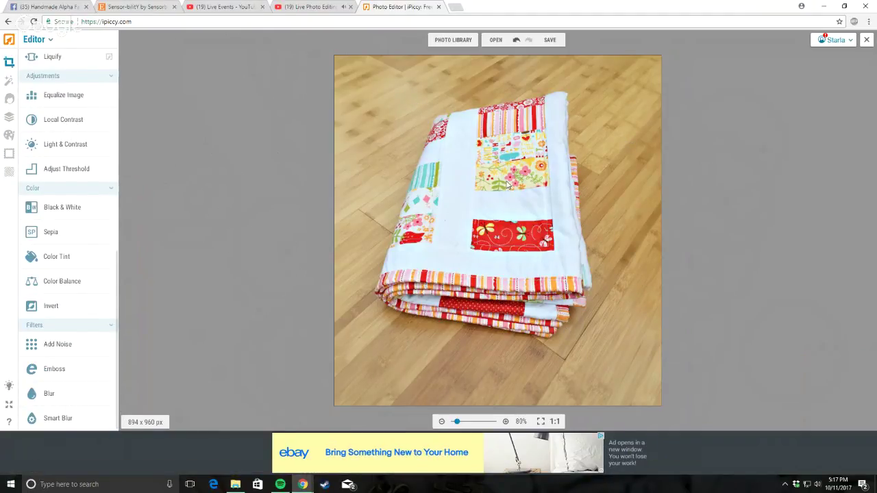
Step: Check the blurred photo up close, then lower its saturation to -39 with Hue & Saturation
{"action": "scroll", "coordinate": [481, 131], "scroll_direction": "up", "scroll_amount": 6}
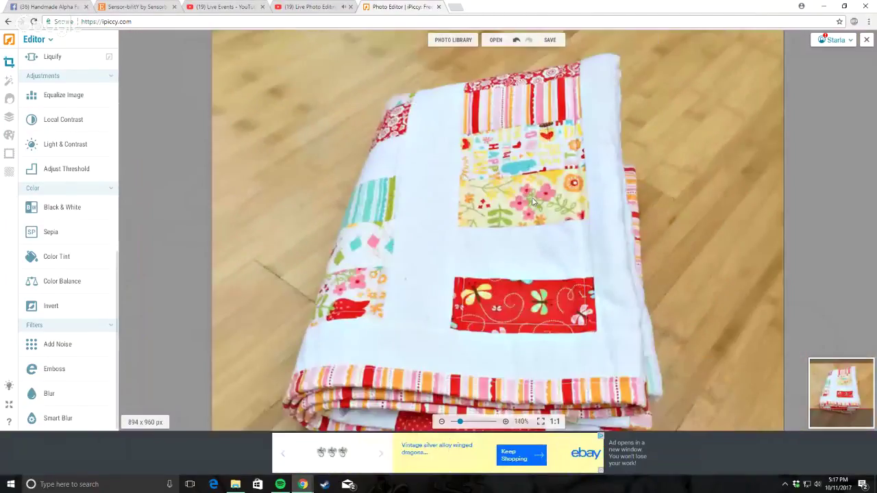
{"action": "scroll", "coordinate": [534, 200], "scroll_direction": "down", "scroll_amount": 6}
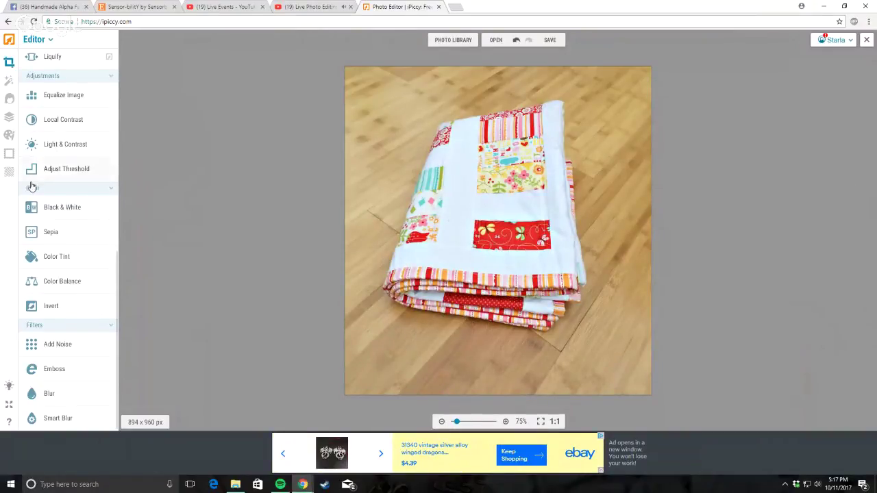
{"action": "scroll", "coordinate": [50, 121], "scroll_direction": "up", "scroll_amount": 1}
{"action": "scroll", "coordinate": [61, 151], "scroll_direction": "up", "scroll_amount": 4}
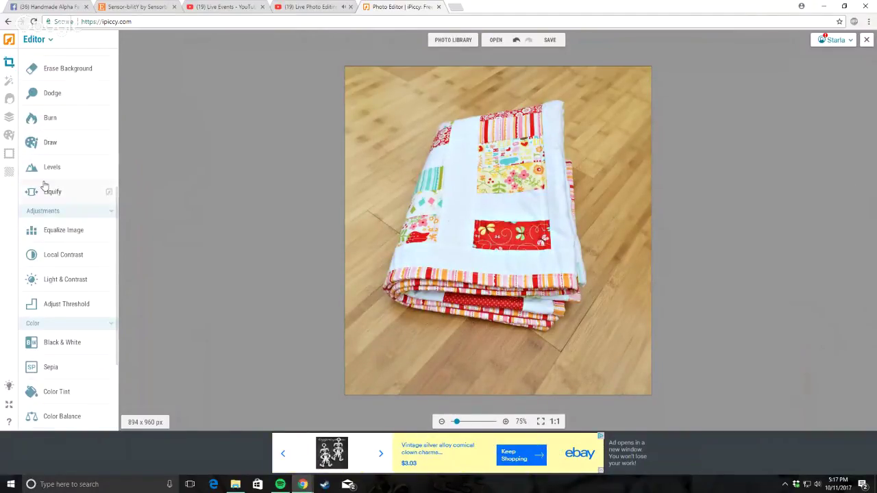
{"action": "scroll", "coordinate": [87, 191], "scroll_direction": "up", "scroll_amount": 3}
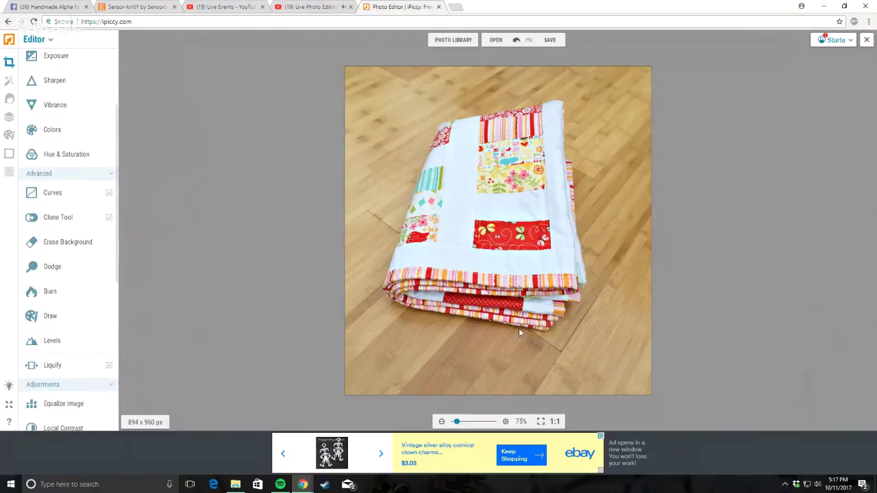
{"action": "left_click", "coordinate": [72, 155]}
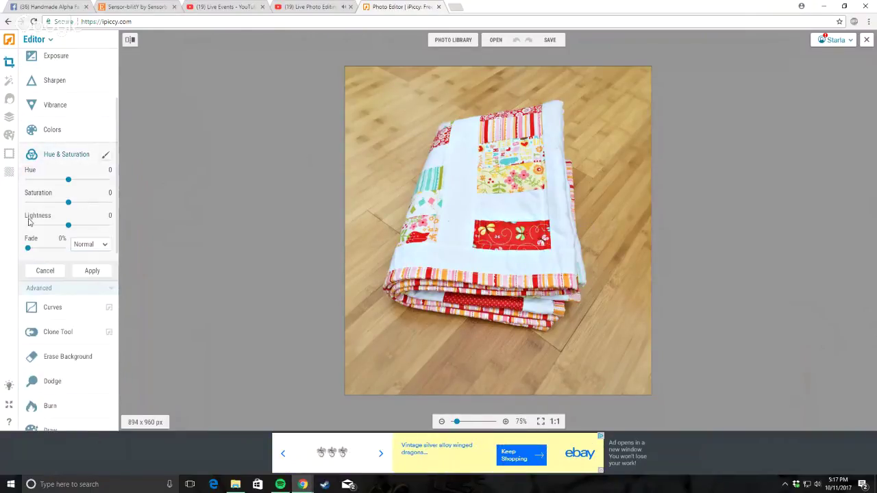
{"action": "left_click_drag", "start_coordinate": [67, 205], "coordinate": [52, 206]}
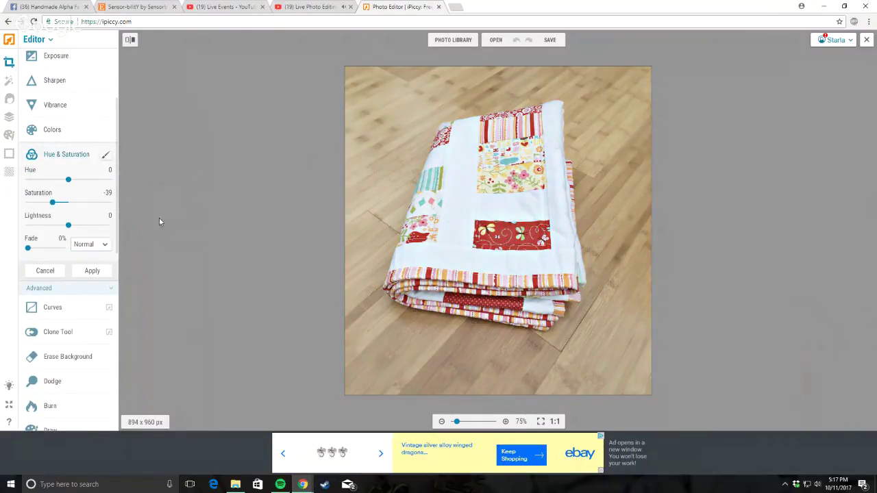
Step: Enable Reverse effect in the effect mask to limit the desaturation to the wooden floor around the quilt
{"action": "left_click", "coordinate": [105, 156]}
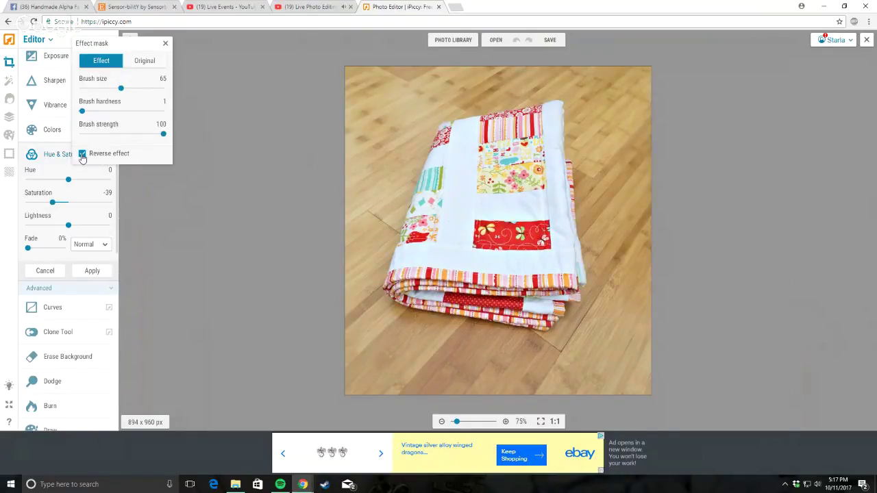
{"action": "left_click", "coordinate": [83, 156]}
{"action": "left_click", "coordinate": [83, 153]}
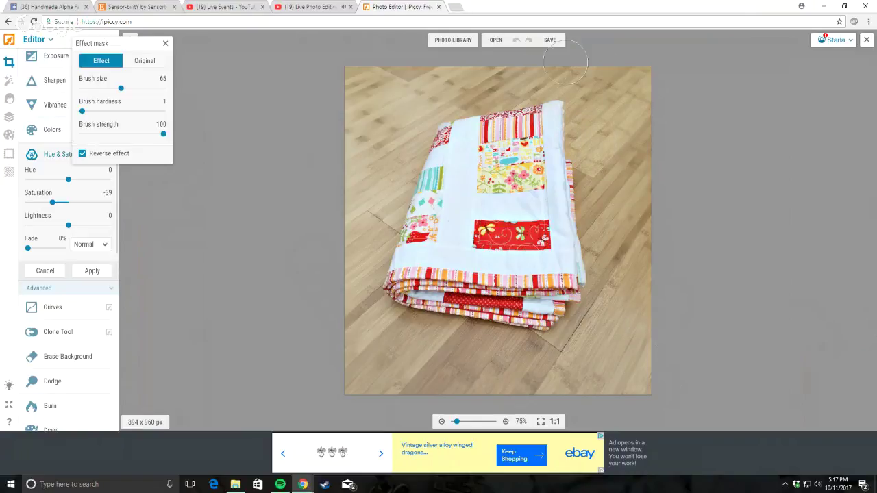
Step: Open rolaniswonderland.com in a new tab and look through the products on its home page
{"action": "left_click", "coordinate": [457, 8]}
{"action": "type", "text": "rolaniswonderland.com"}
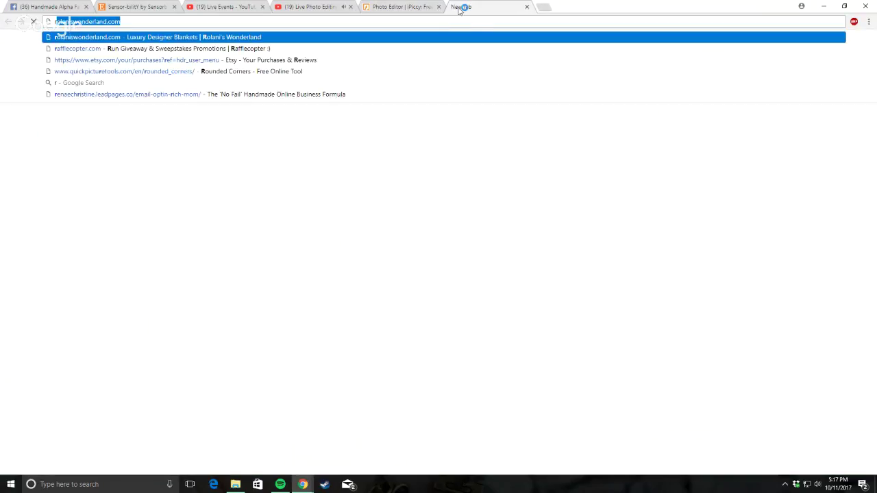
{"action": "key", "text": "Return"}
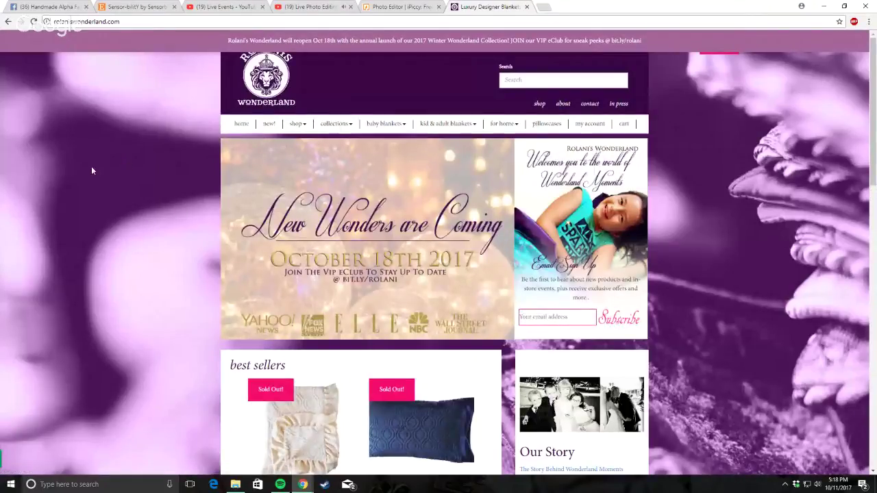
{"action": "scroll", "coordinate": [97, 170], "scroll_direction": "down", "scroll_amount": 4}
{"action": "scroll", "coordinate": [96, 166], "scroll_direction": "down", "scroll_amount": 9}
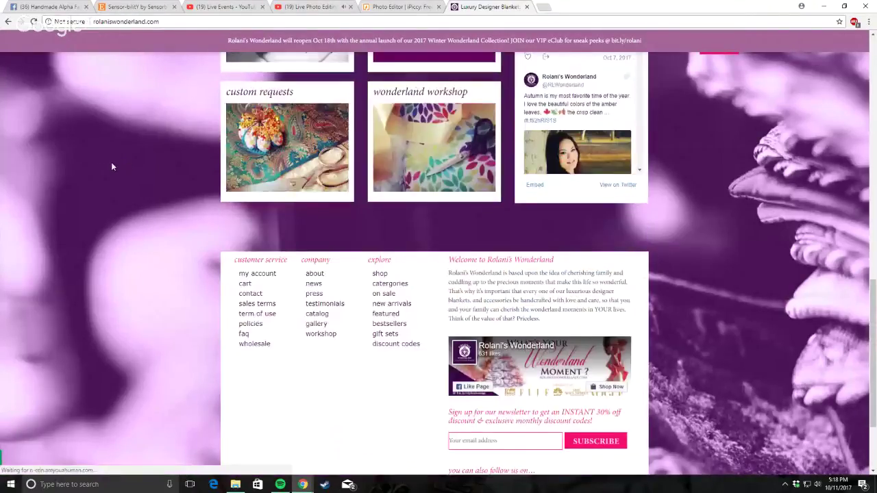
{"action": "scroll", "coordinate": [118, 166], "scroll_direction": "up", "scroll_amount": 9}
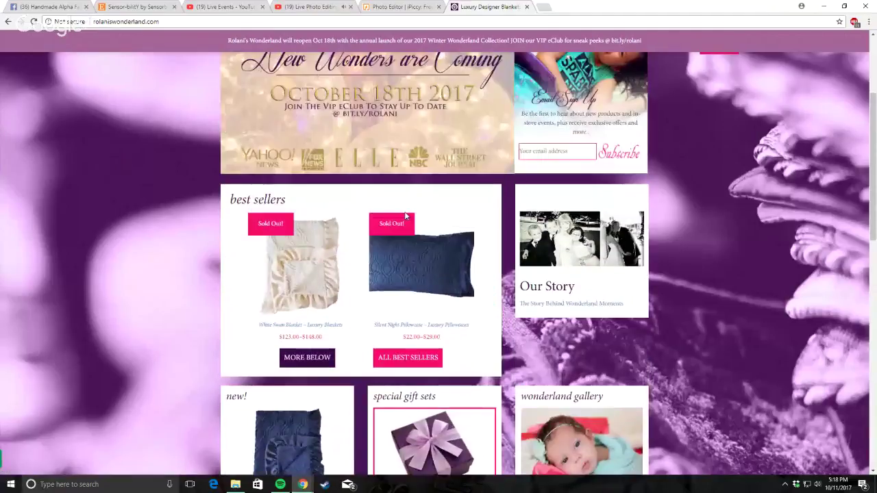
{"action": "scroll", "coordinate": [329, 278], "scroll_direction": "down", "scroll_amount": 3}
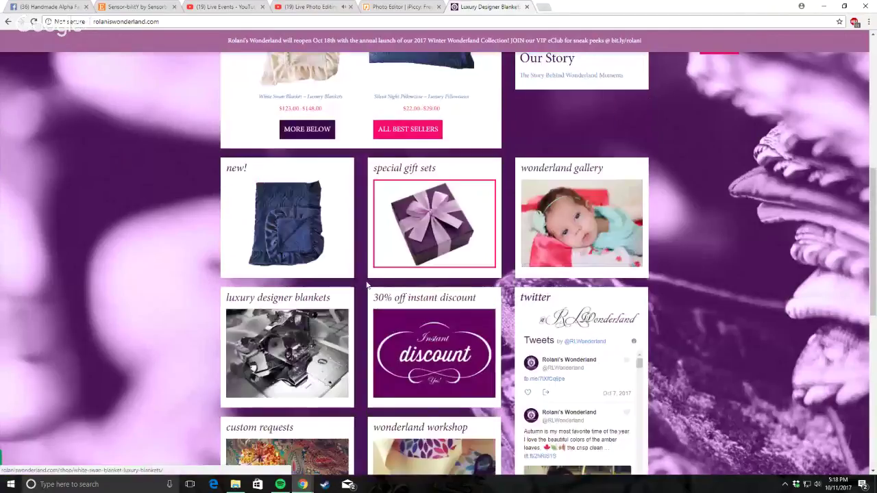
{"action": "scroll", "coordinate": [350, 235], "scroll_direction": "down", "scroll_amount": 2}
{"action": "scroll", "coordinate": [343, 206], "scroll_direction": "up", "scroll_amount": 3}
Step: Open the White Swan Blanket product and view its enlarged photos on a white background
{"action": "left_click", "coordinate": [327, 124]}
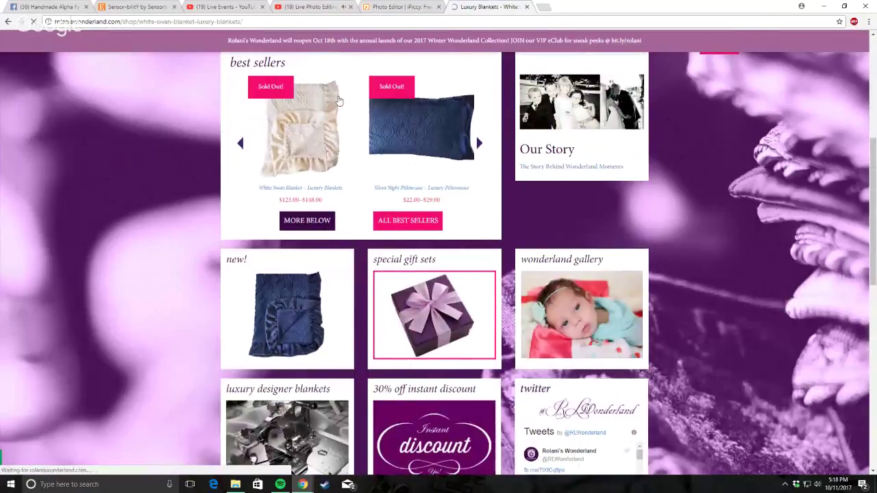
{"action": "scroll", "coordinate": [350, 317], "scroll_direction": "down", "scroll_amount": 1}
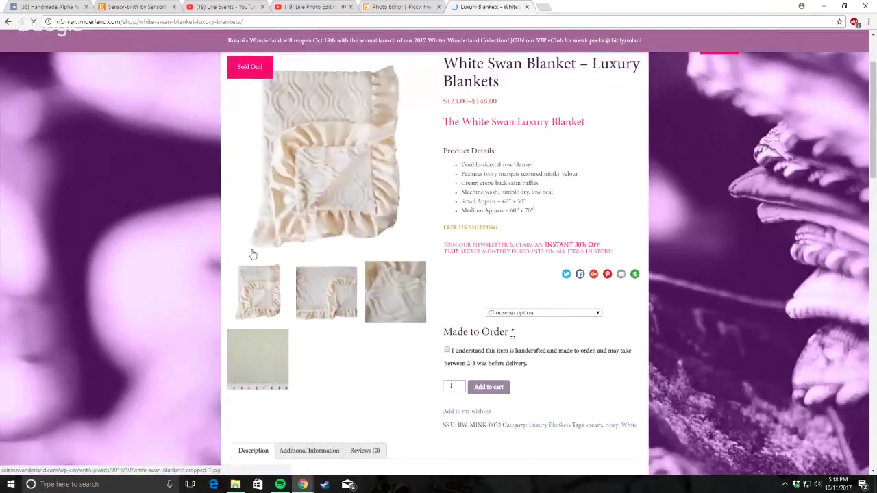
{"action": "scroll", "coordinate": [274, 261], "scroll_direction": "up", "scroll_amount": 1}
{"action": "left_click", "coordinate": [328, 388]}
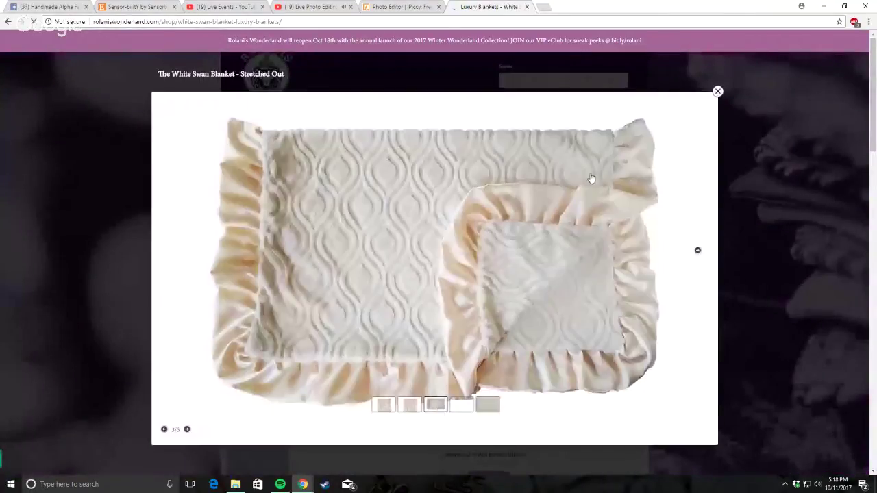
{"action": "left_click", "coordinate": [698, 251]}
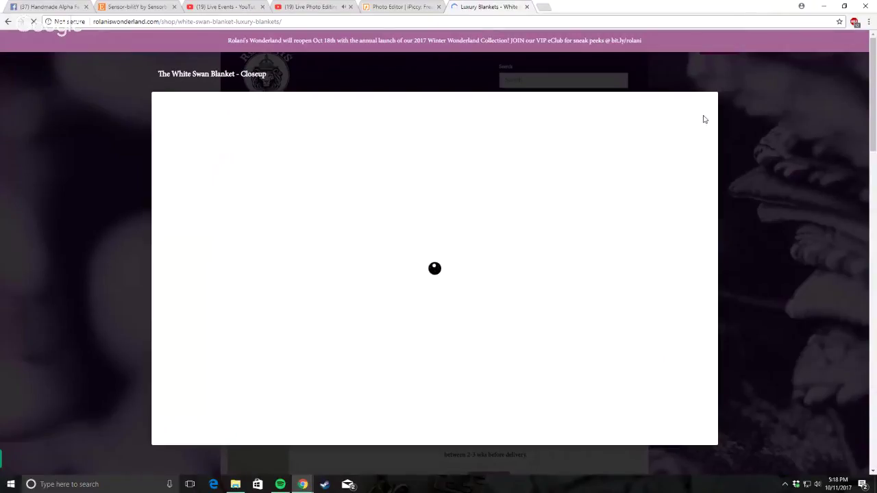
{"action": "left_click", "coordinate": [751, 189]}
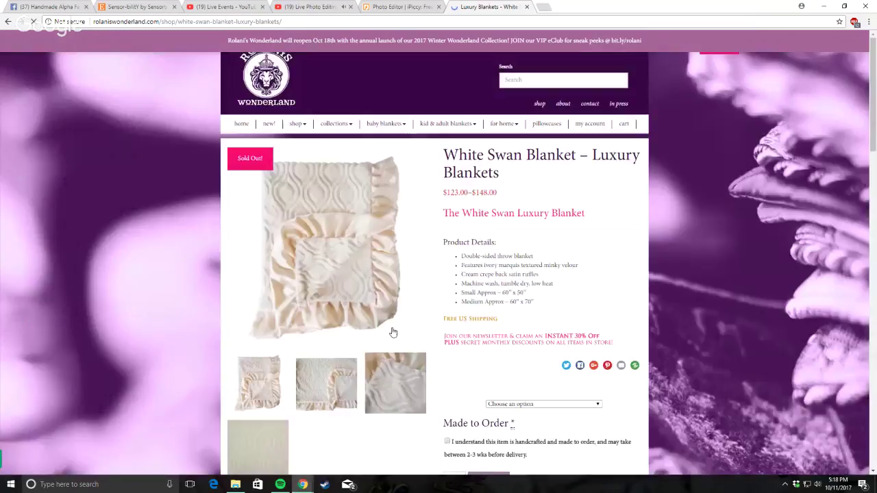
{"action": "left_click", "coordinate": [391, 333]}
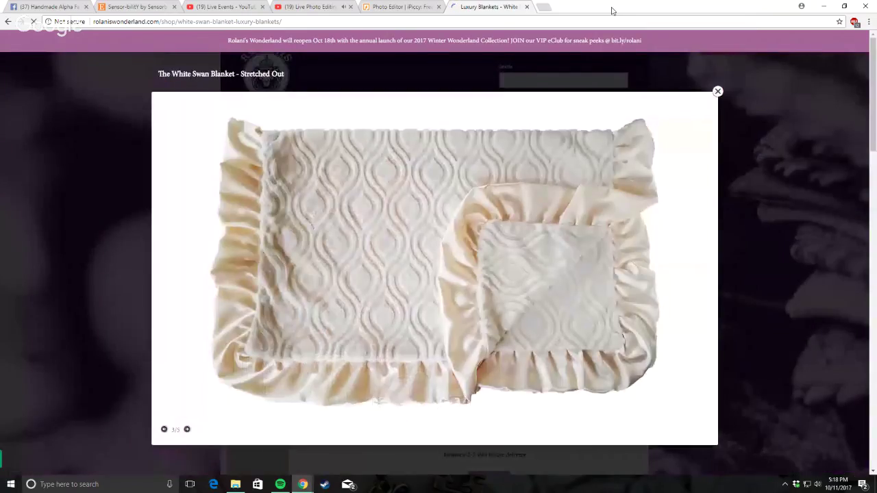
Step: Close the shop website and apply the masked saturation change to the quilt photo in iPiccy
{"action": "left_click", "coordinate": [528, 7]}
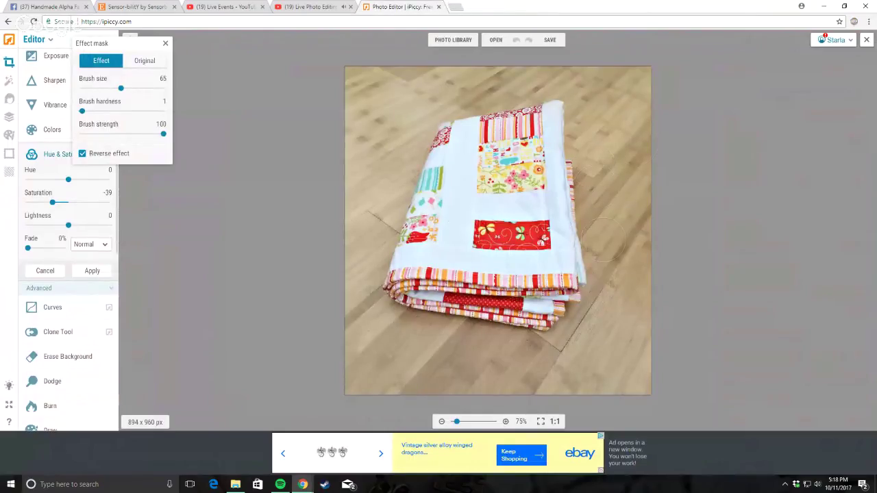
{"action": "left_click", "coordinate": [92, 270]}
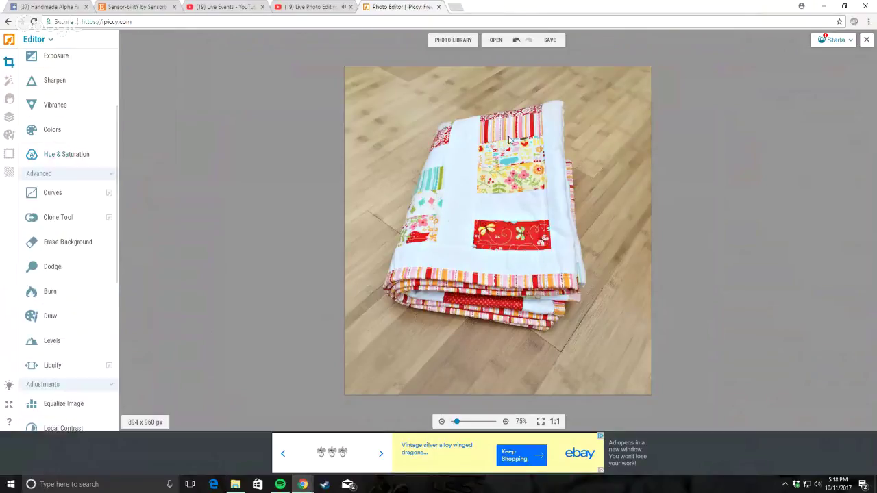
Step: Switch to the YouTube live stream and read the viewers' latest questions and comments in the live chat
{"action": "left_click", "coordinate": [331, 5]}
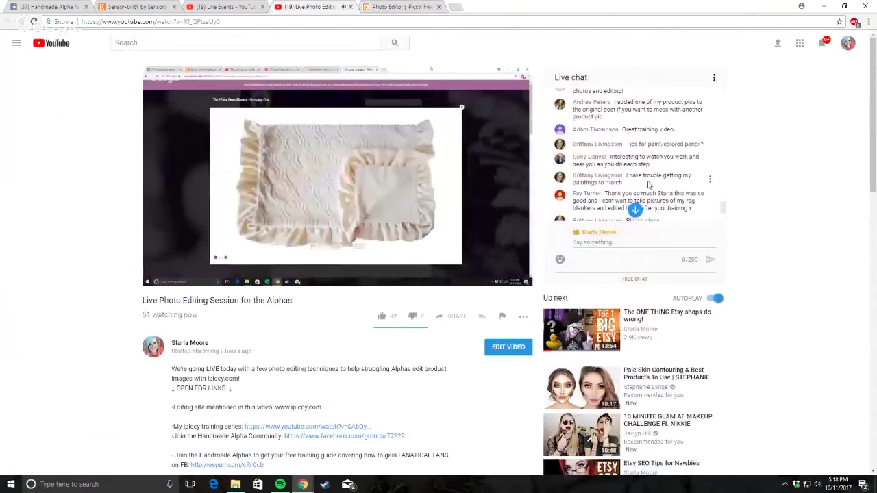
{"action": "scroll", "coordinate": [652, 184], "scroll_direction": "up", "scroll_amount": 2}
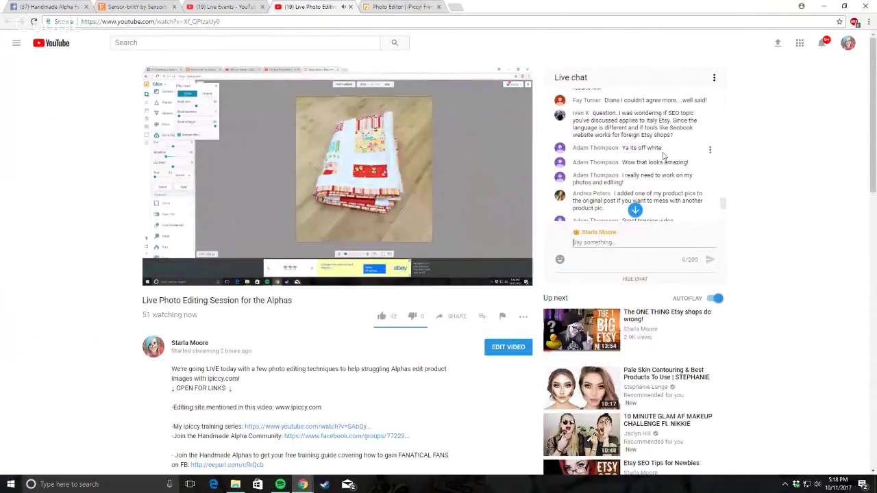
{"action": "scroll", "coordinate": [664, 156], "scroll_direction": "up", "scroll_amount": 1}
{"action": "scroll", "coordinate": [663, 154], "scroll_direction": "down", "scroll_amount": 2}
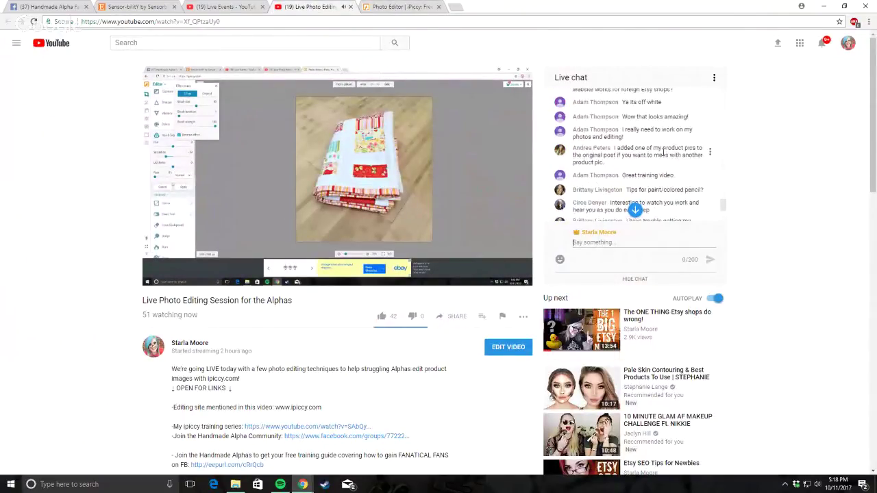
{"action": "scroll", "coordinate": [664, 152], "scroll_direction": "down", "scroll_amount": 1}
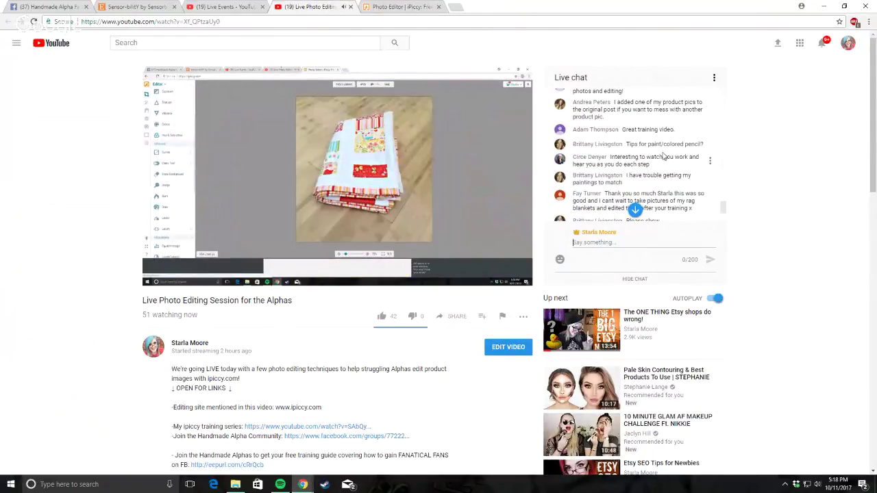
{"action": "scroll", "coordinate": [663, 154], "scroll_direction": "down", "scroll_amount": 1}
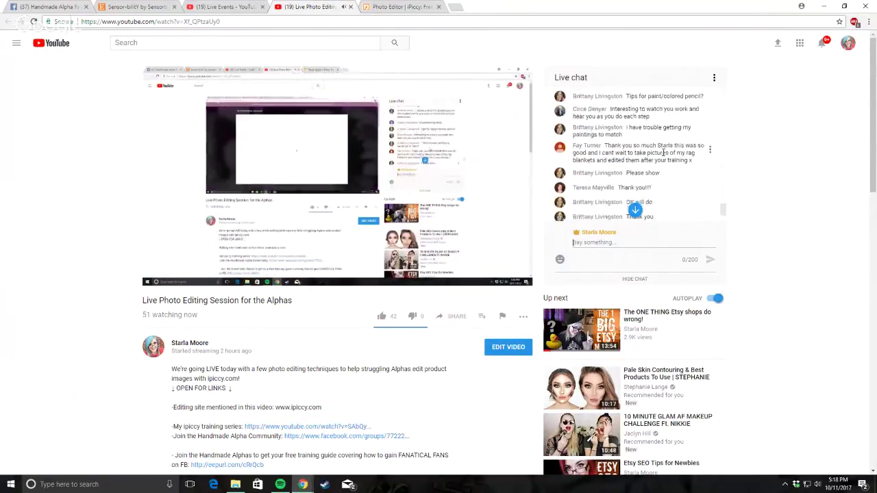
{"action": "scroll", "coordinate": [663, 153], "scroll_direction": "down", "scroll_amount": 3}
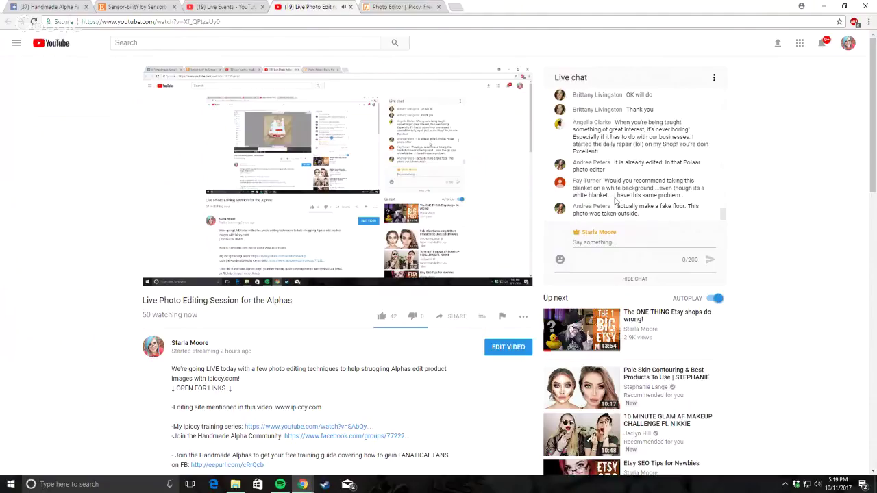
{"action": "scroll", "coordinate": [701, 166], "scroll_direction": "down", "scroll_amount": 1}
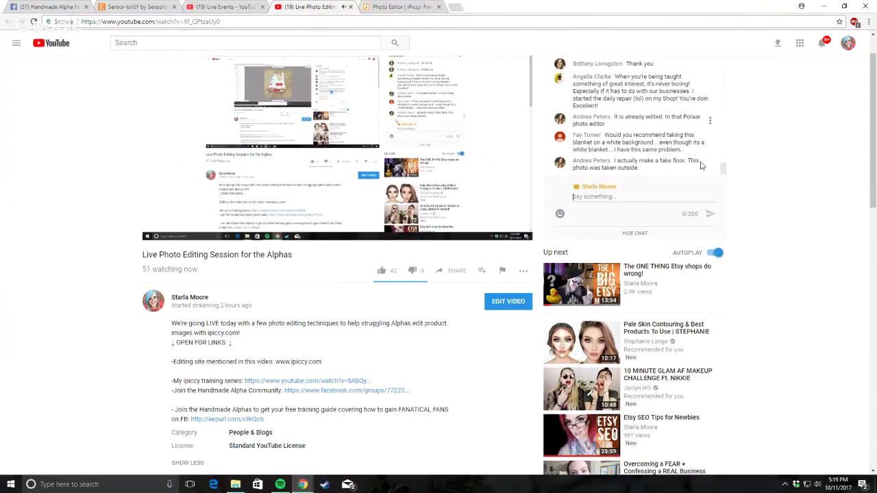
{"action": "scroll", "coordinate": [700, 165], "scroll_direction": "up", "scroll_amount": 1}
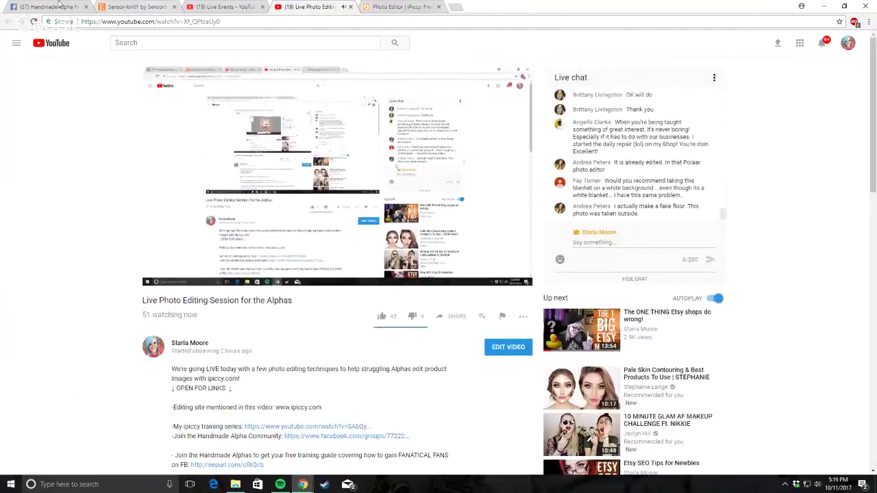
Step: Read the new live chat questions, inspect the edited quilt photo in iPiccy, and return to the YouTube live stream
{"action": "mouse_move", "coordinate": [219, 148]}
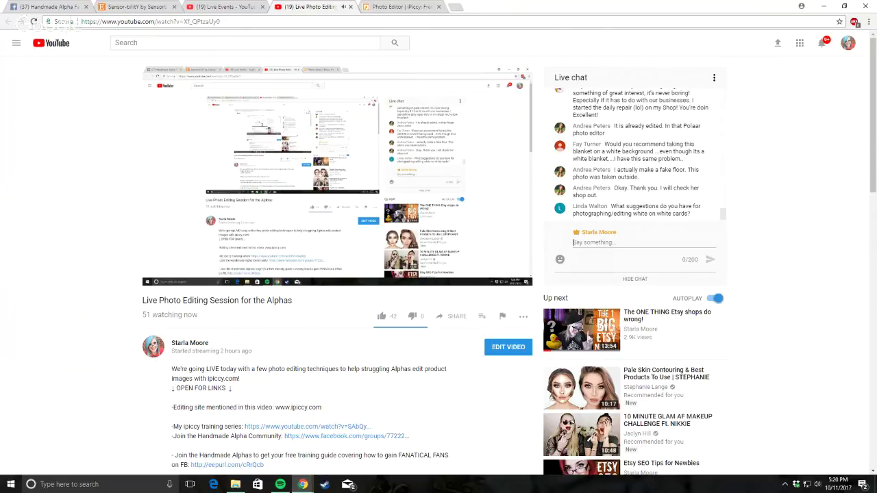
{"action": "mouse_move", "coordinate": [466, 192]}
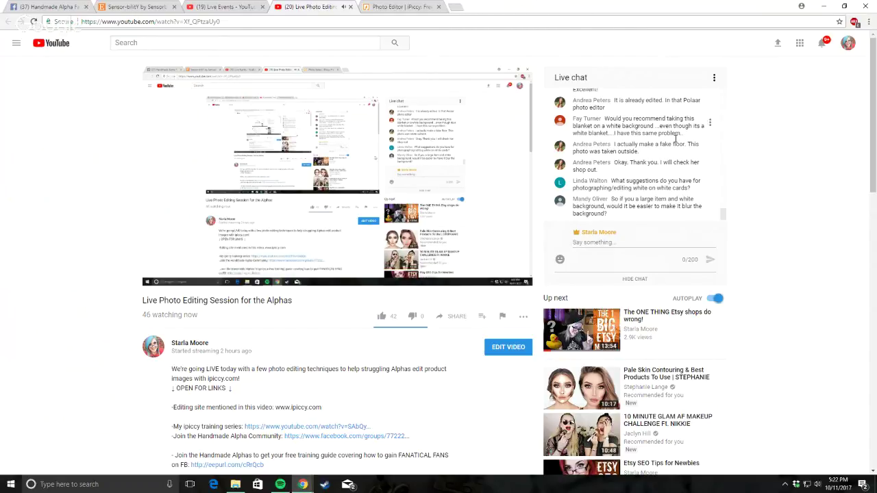
{"action": "left_click", "coordinate": [371, 6]}
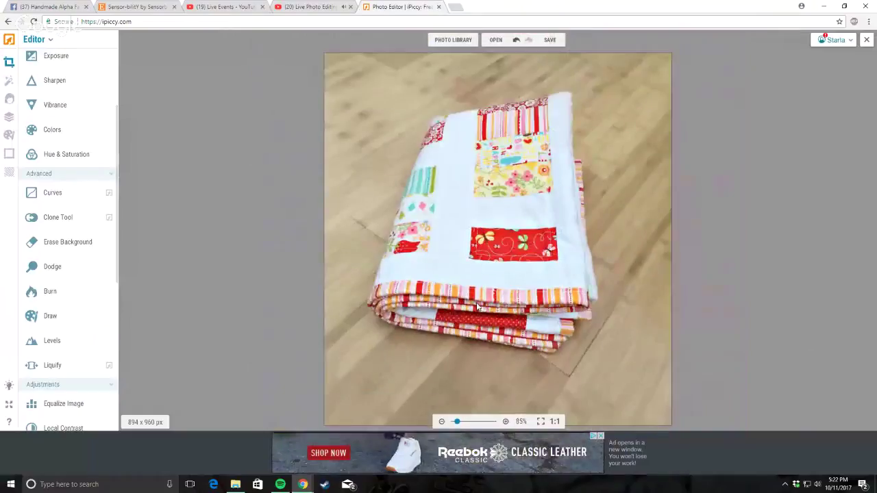
{"action": "scroll", "coordinate": [601, 356], "scroll_direction": "down", "scroll_amount": 1}
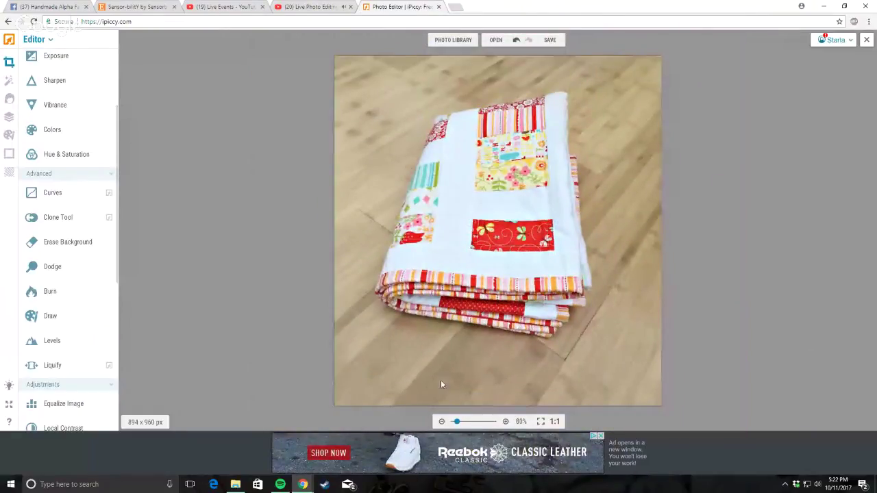
{"action": "scroll", "coordinate": [440, 384], "scroll_direction": "up", "scroll_amount": 2}
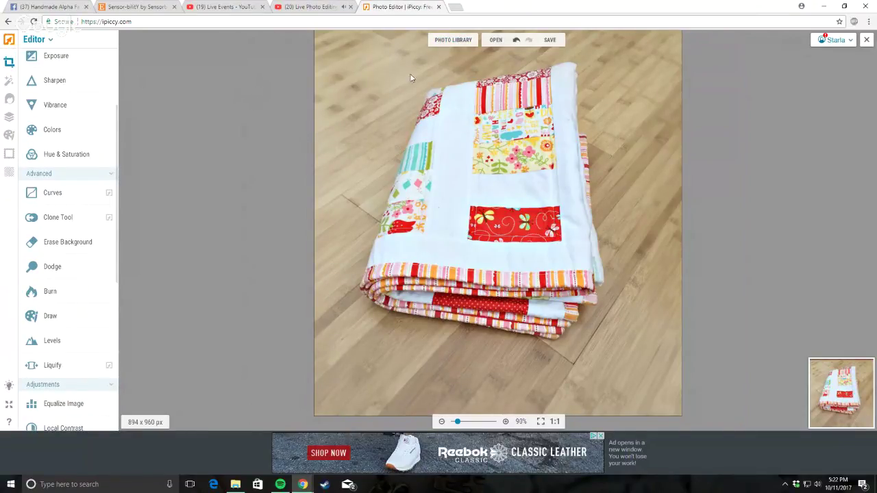
{"action": "scroll", "coordinate": [92, 137], "scroll_direction": "up", "scroll_amount": 1}
{"action": "scroll", "coordinate": [92, 137], "scroll_direction": "down", "scroll_amount": 3}
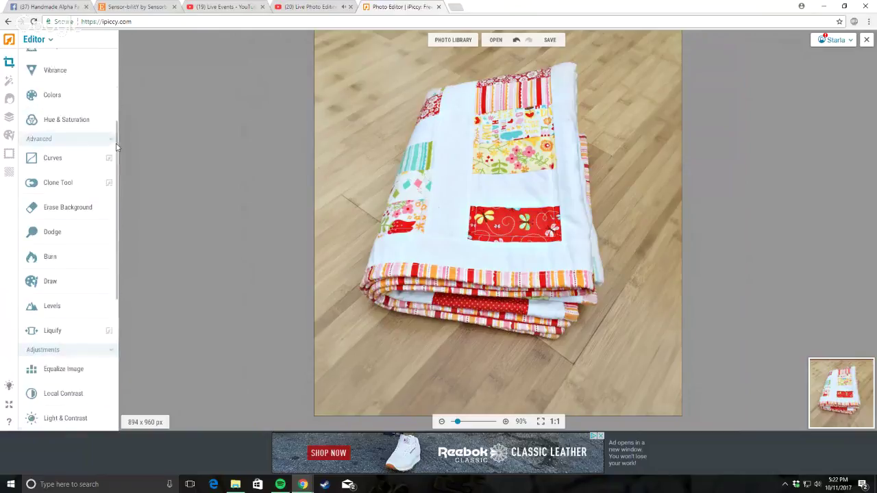
{"action": "scroll", "coordinate": [420, 198], "scroll_direction": "down", "scroll_amount": 1}
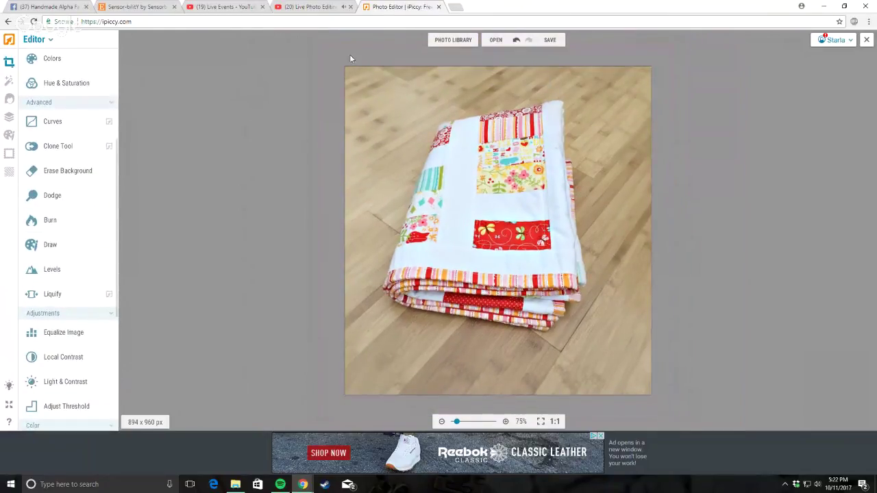
{"action": "left_click", "coordinate": [302, 8]}
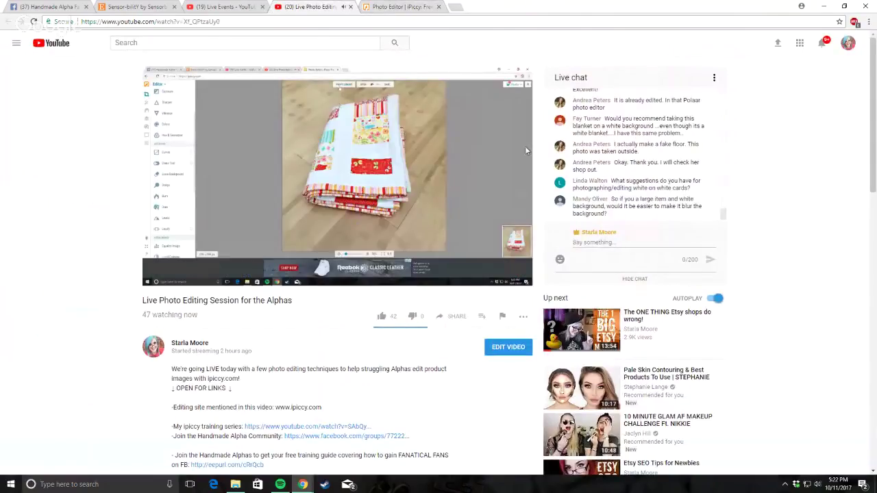
Step: Return to iPiccy and open photo DSCN9696 from the photo library, discarding the unsaved quilt photo changes
{"action": "left_click", "coordinate": [401, 7]}
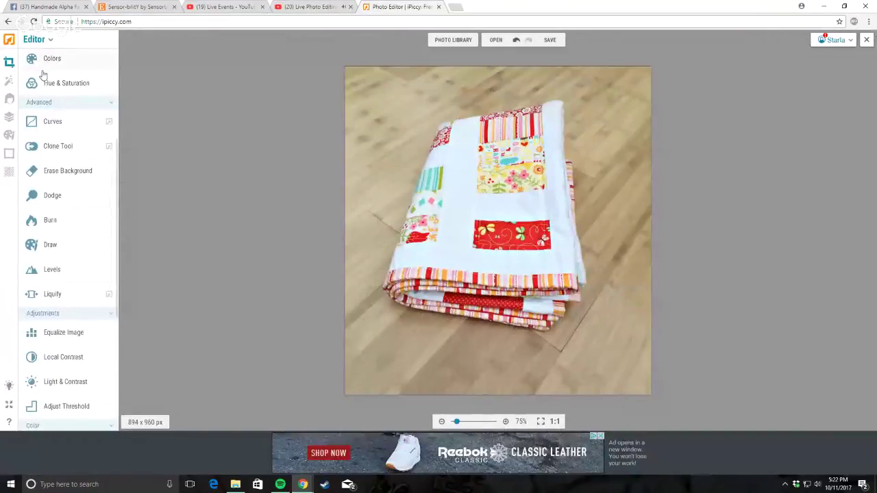
{"action": "scroll", "coordinate": [72, 96], "scroll_direction": "up", "scroll_amount": 1}
{"action": "scroll", "coordinate": [402, 98], "scroll_direction": "up", "scroll_amount": 1}
{"action": "scroll", "coordinate": [404, 82], "scroll_direction": "down", "scroll_amount": 3}
{"action": "left_click", "coordinate": [452, 39]}
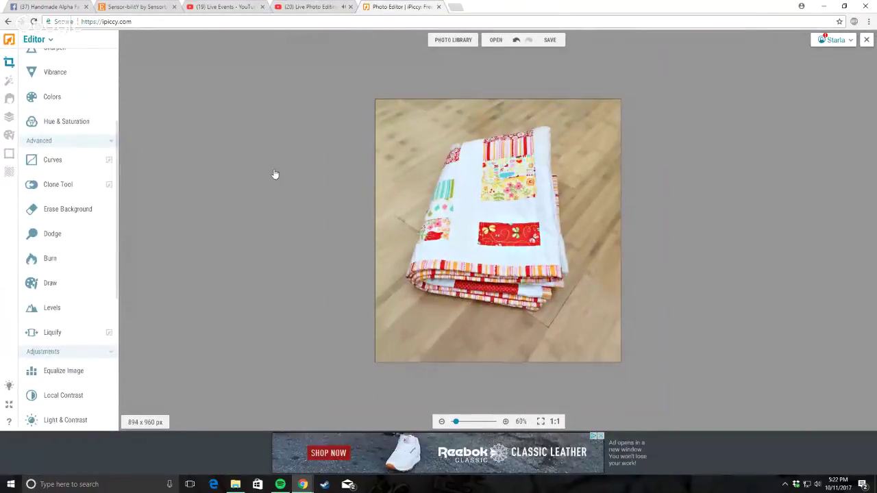
{"action": "scroll", "coordinate": [475, 274], "scroll_direction": "down", "scroll_amount": 1}
{"action": "scroll", "coordinate": [548, 269], "scroll_direction": "down", "scroll_amount": 1}
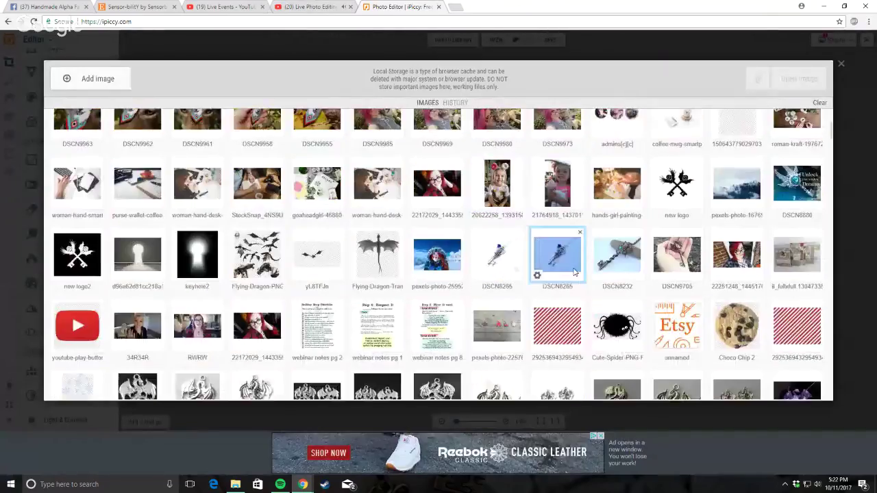
{"action": "scroll", "coordinate": [610, 278], "scroll_direction": "down", "scroll_amount": 2}
{"action": "scroll", "coordinate": [646, 286], "scroll_direction": "down", "scroll_amount": 1}
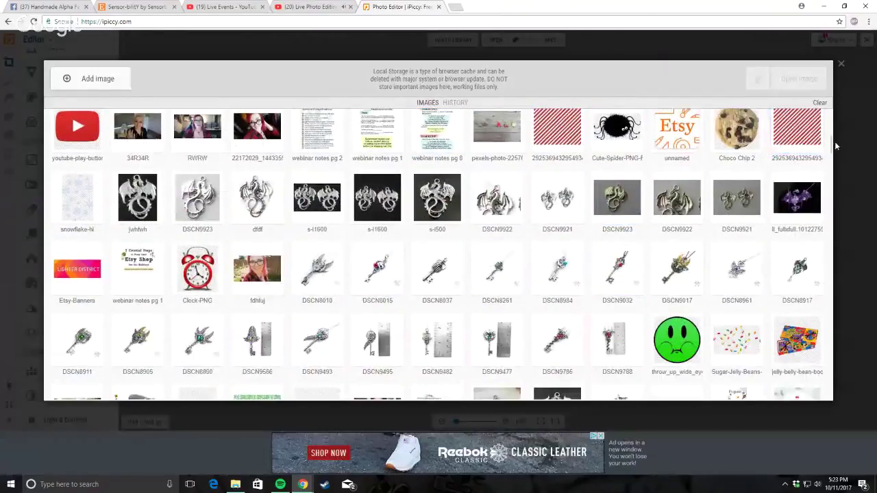
{"action": "left_click_drag", "start_coordinate": [834, 141], "coordinate": [806, 271]}
{"action": "double_click", "coordinate": [618, 218]}
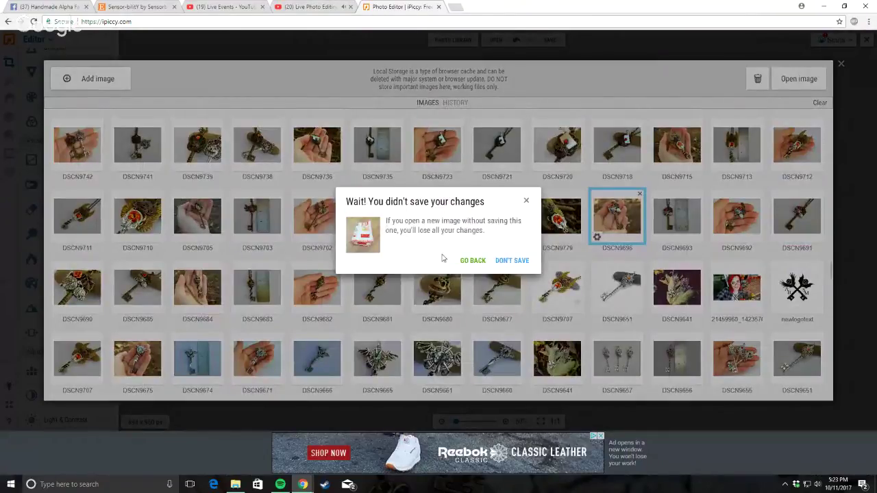
{"action": "left_click", "coordinate": [443, 296]}
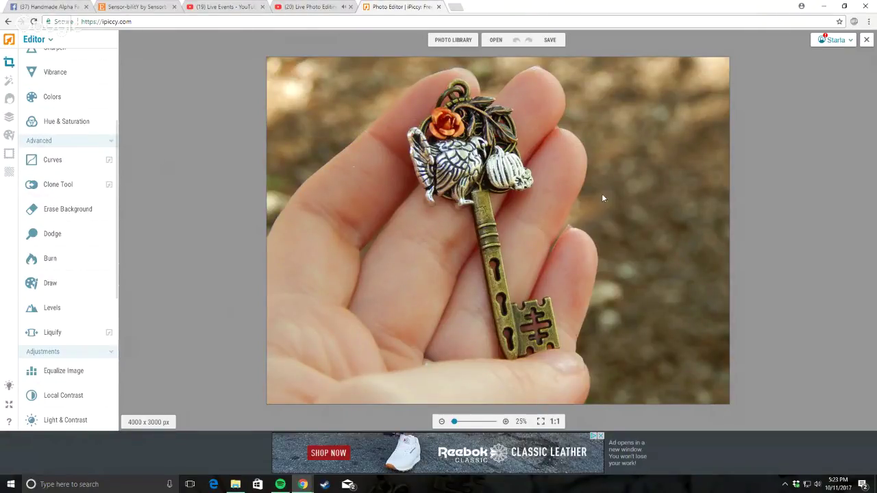
Step: Try a strength 59 Blur on the background beside the hand, using a reversed effect mask with brush size 260
{"action": "scroll", "coordinate": [88, 368], "scroll_direction": "down", "scroll_amount": 3}
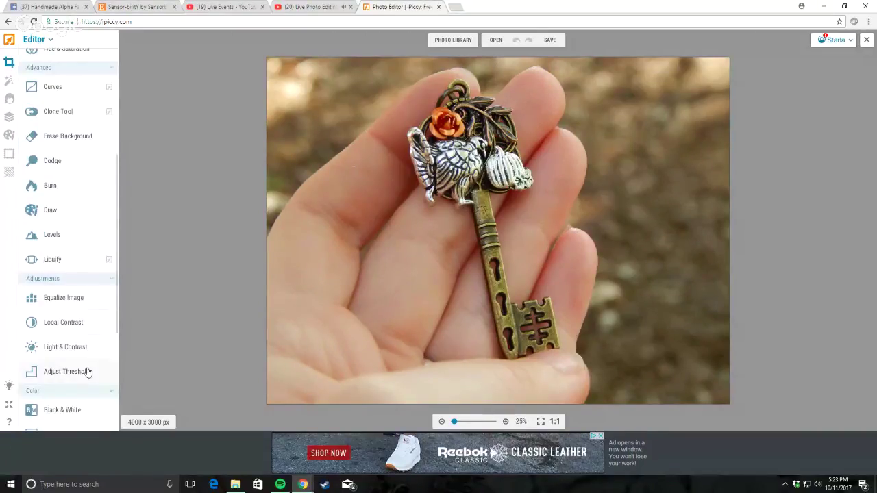
{"action": "scroll", "coordinate": [354, 280], "scroll_direction": "up", "scroll_amount": 3}
{"action": "scroll", "coordinate": [354, 274], "scroll_direction": "down", "scroll_amount": 2}
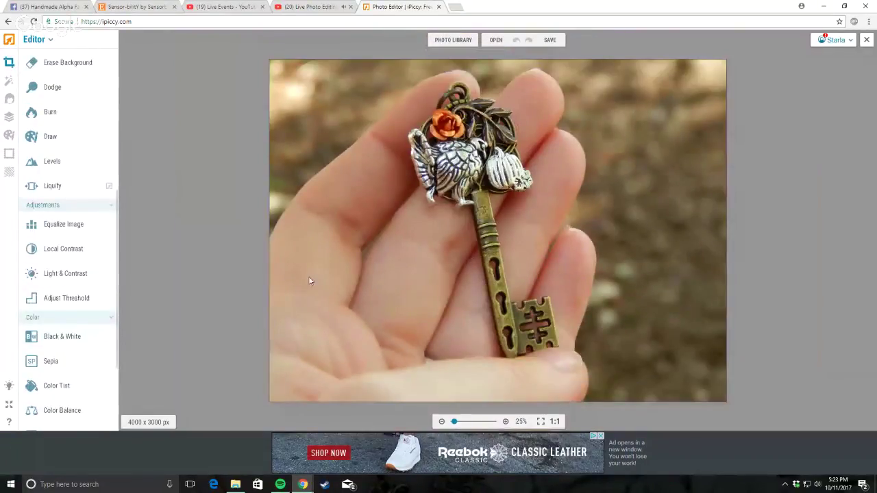
{"action": "scroll", "coordinate": [60, 307], "scroll_direction": "down", "scroll_amount": 1}
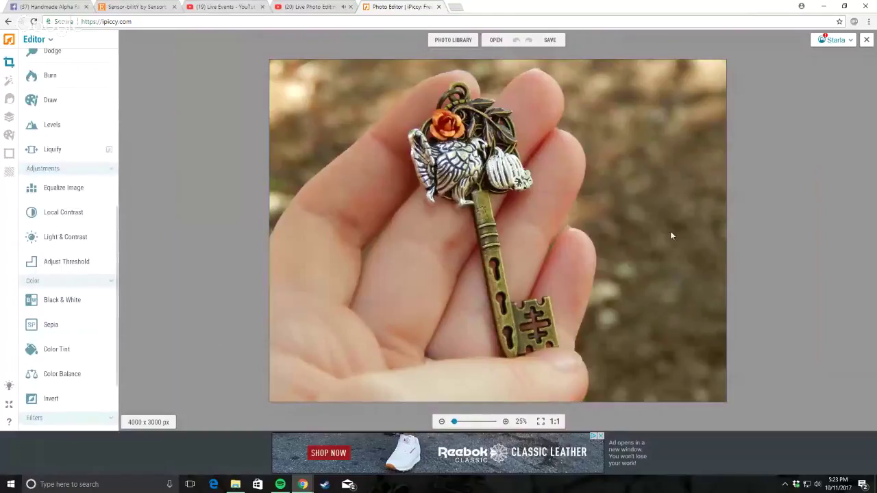
{"action": "scroll", "coordinate": [32, 241], "scroll_direction": "down", "scroll_amount": 1}
{"action": "scroll", "coordinate": [45, 390], "scroll_direction": "down", "scroll_amount": 2}
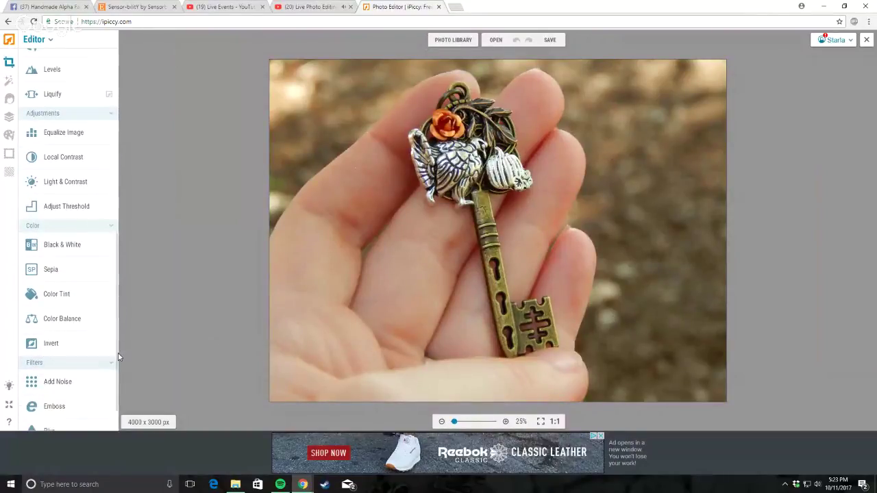
{"action": "left_click", "coordinate": [41, 417]}
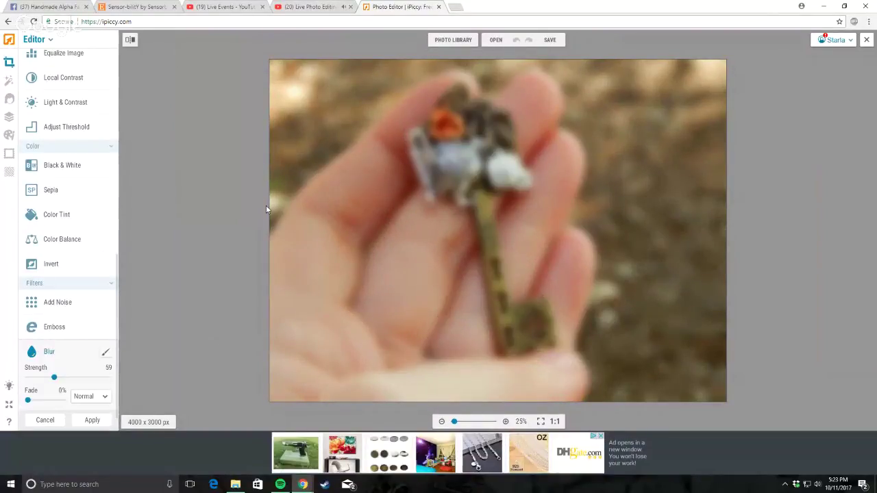
{"action": "left_click", "coordinate": [105, 353]}
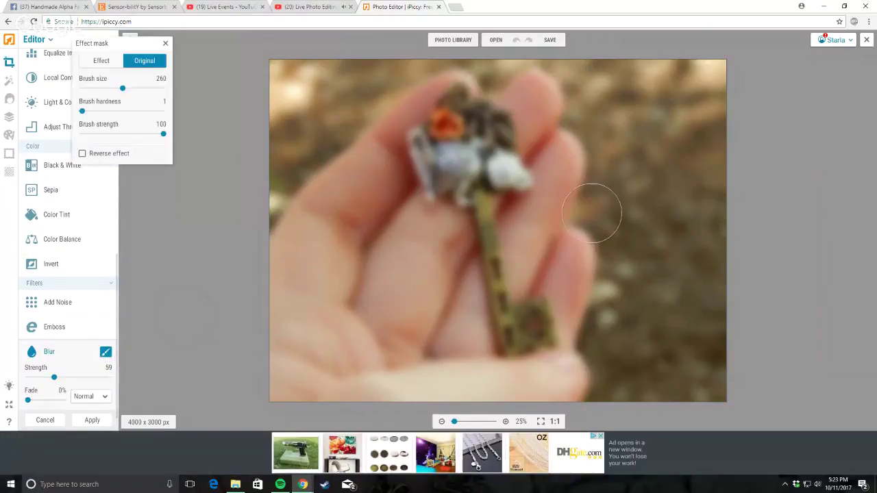
{"action": "left_click", "coordinate": [82, 153]}
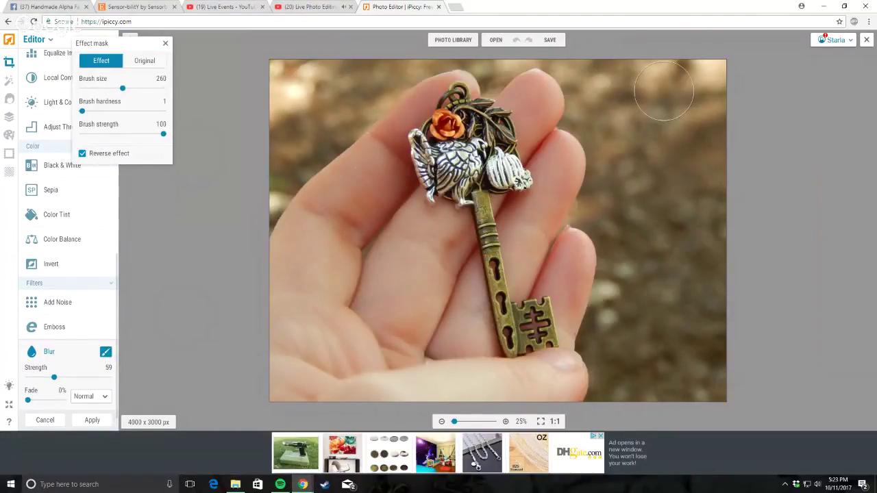
{"action": "mouse_move", "coordinate": [682, 359]}
{"action": "left_mouse_down"}
{"action": "mouse_move", "coordinate": [699, 246]}
{"action": "mouse_move", "coordinate": [682, 391]}
{"action": "mouse_move", "coordinate": [655, 386]}
{"action": "mouse_move", "coordinate": [634, 307]}
{"action": "mouse_move", "coordinate": [664, 71]}
{"action": "left_mouse_up"}
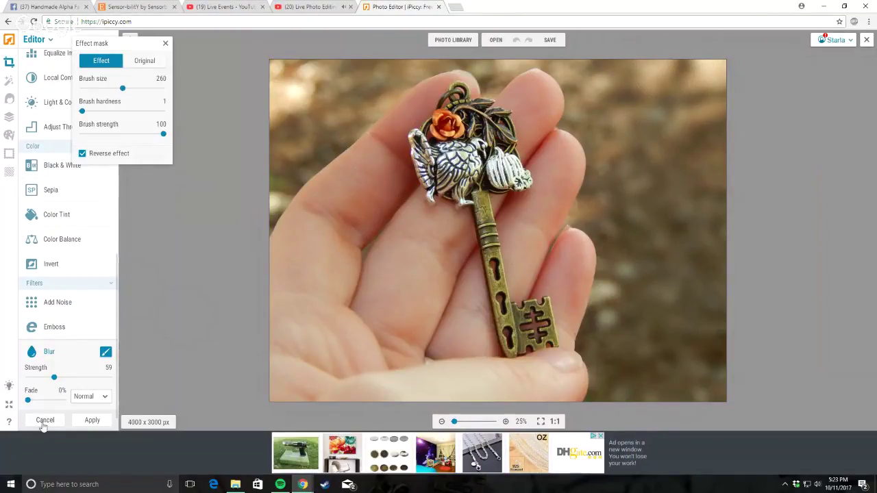
{"action": "left_click", "coordinate": [92, 420]}
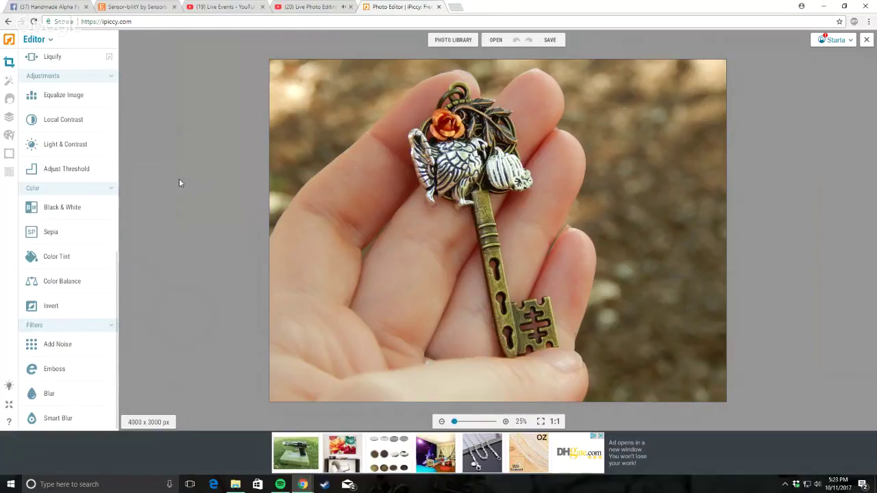
Step: Show the photo effects in iPiccy, and switch to Etsy to open the account's own shop page through Shop Manager
{"action": "left_click", "coordinate": [9, 80]}
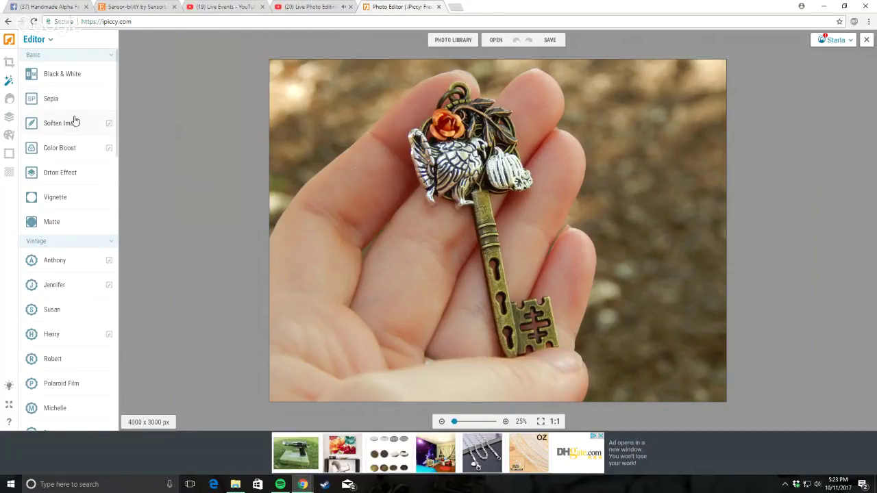
{"action": "left_click", "coordinate": [140, 8]}
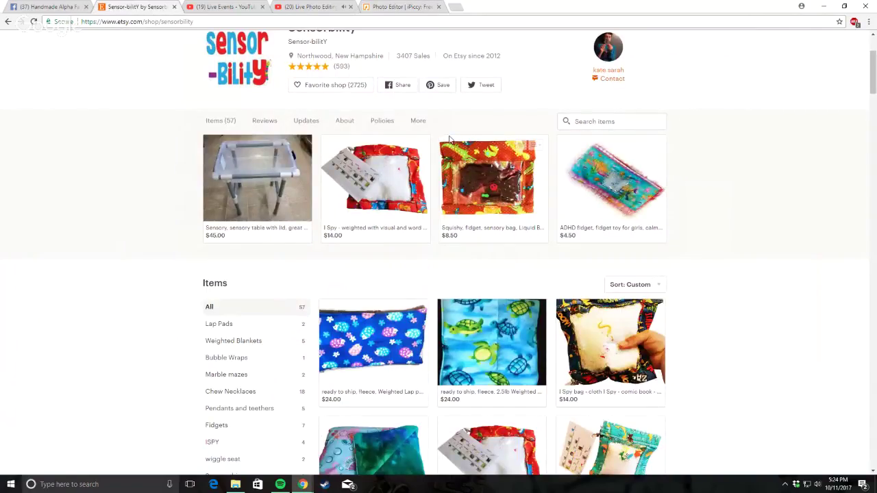
{"action": "scroll", "coordinate": [450, 140], "scroll_direction": "up", "scroll_amount": 3}
{"action": "left_click", "coordinate": [652, 49]}
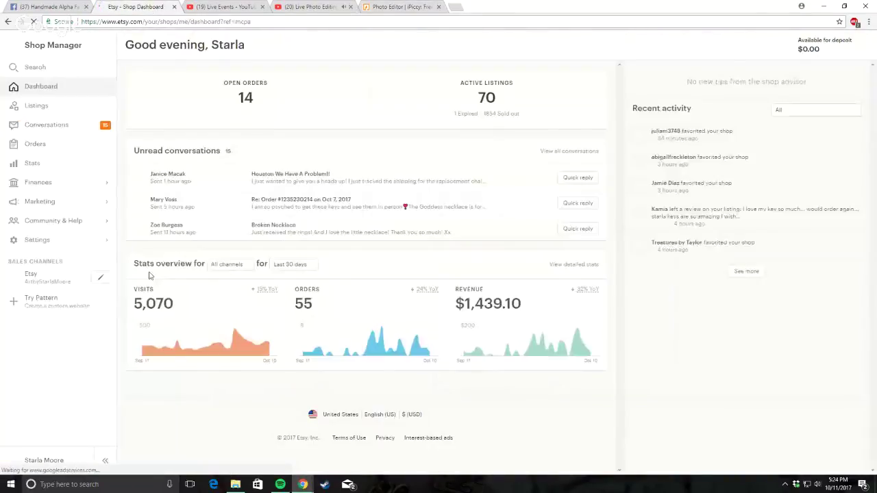
{"action": "left_click", "coordinate": [36, 276]}
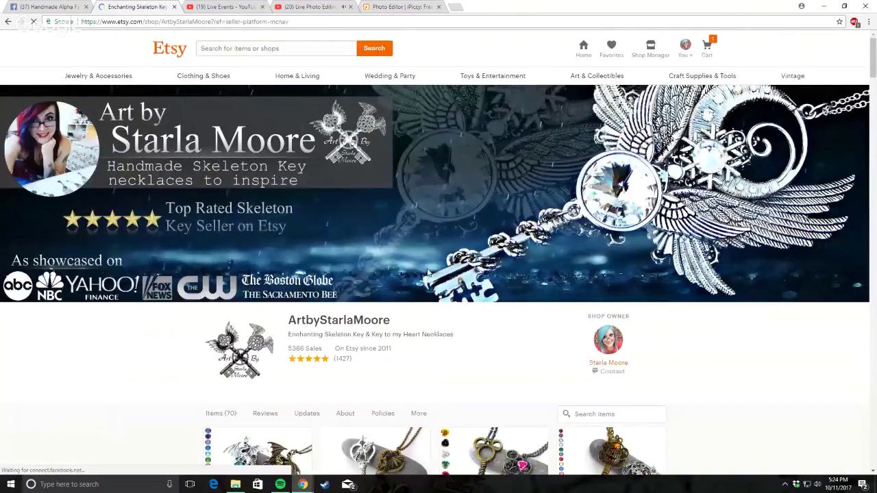
Step: Open the Thanksgiving Turkey Key Necklace listing and go through its photos to the last one of the key in a hand
{"action": "scroll", "coordinate": [429, 273], "scroll_direction": "down", "scroll_amount": 15}
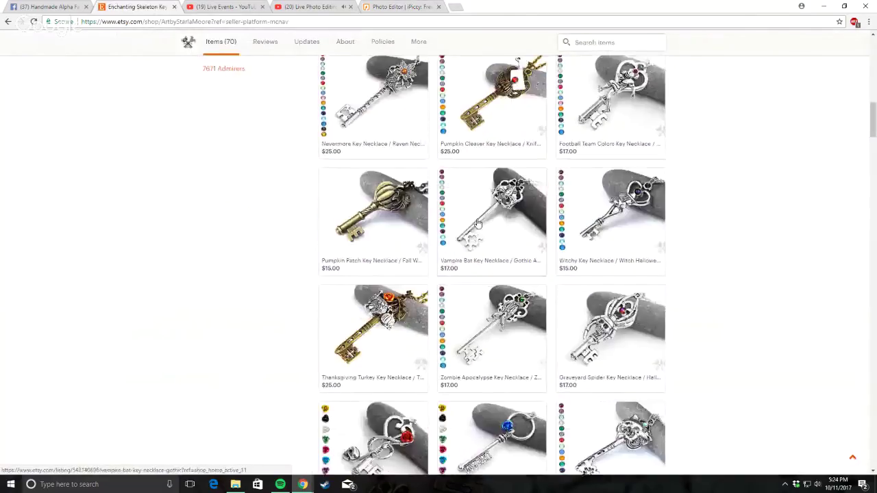
{"action": "scroll", "coordinate": [452, 205], "scroll_direction": "down", "scroll_amount": 2}
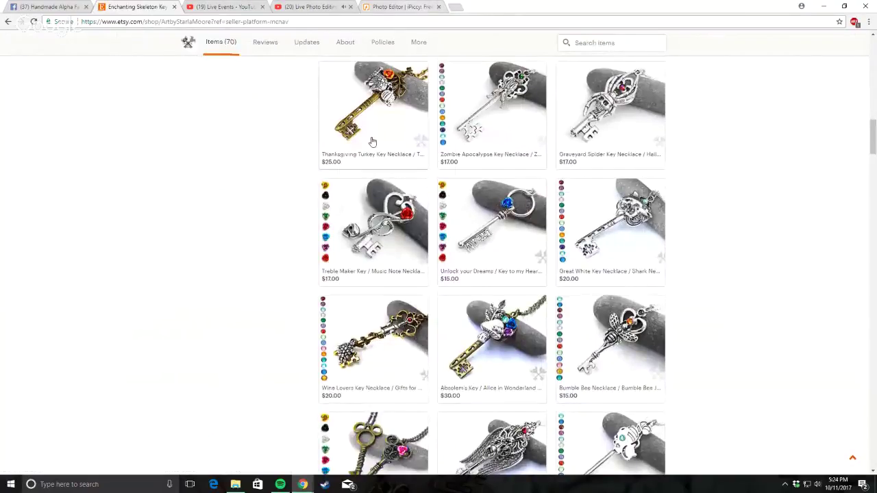
{"action": "scroll", "coordinate": [372, 141], "scroll_direction": "up", "scroll_amount": 1}
{"action": "left_click", "coordinate": [406, 167]}
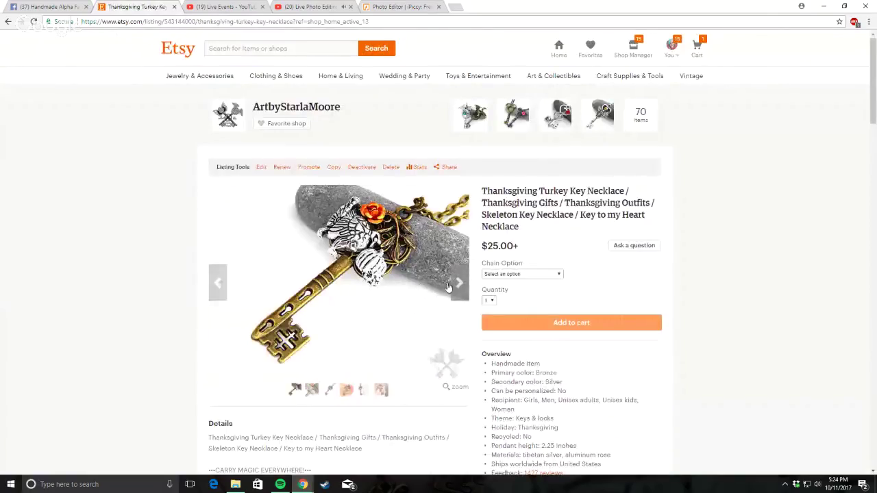
{"action": "left_click", "coordinate": [447, 282]}
{"action": "left_click", "coordinate": [448, 284]}
{"action": "left_click", "coordinate": [448, 284]}
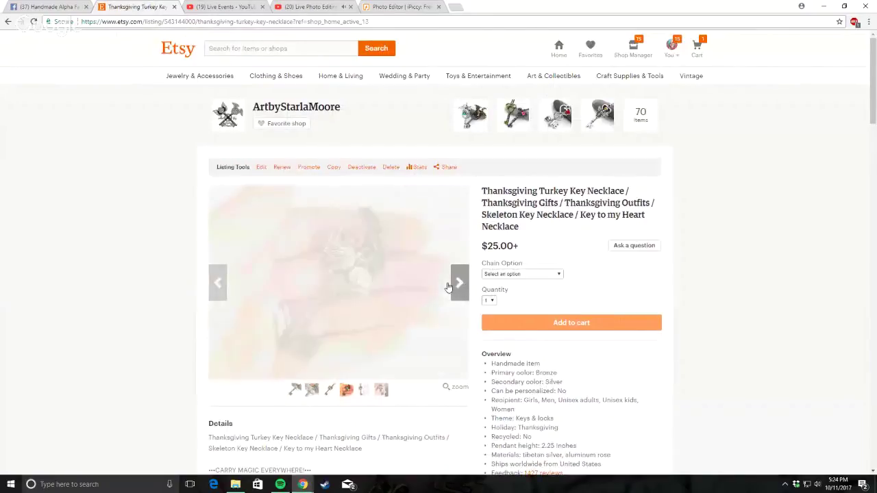
{"action": "left_click", "coordinate": [448, 284]}
{"action": "left_click", "coordinate": [436, 267]}
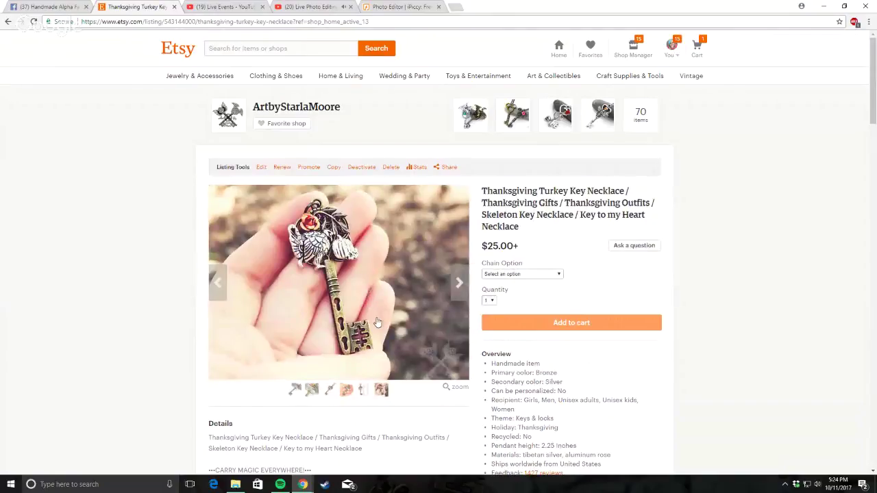
Step: Preview the Anthony vintage effect on the key photo in iPiccy, and switch back to the Etsy listing to compare
{"action": "left_click", "coordinate": [409, 5]}
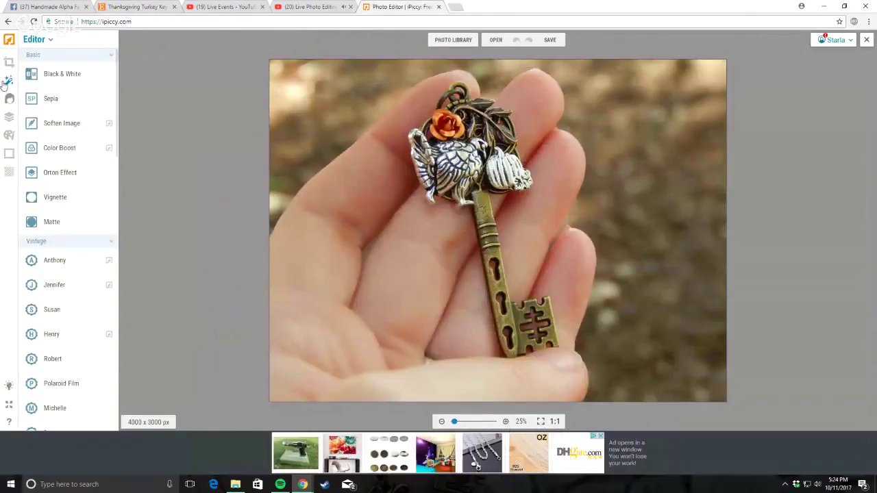
{"action": "left_click", "coordinate": [56, 264]}
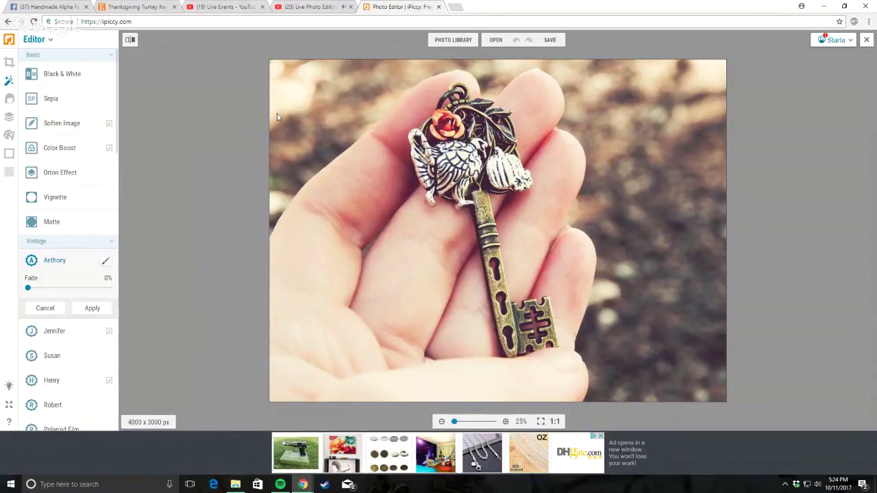
{"action": "left_click", "coordinate": [144, 6]}
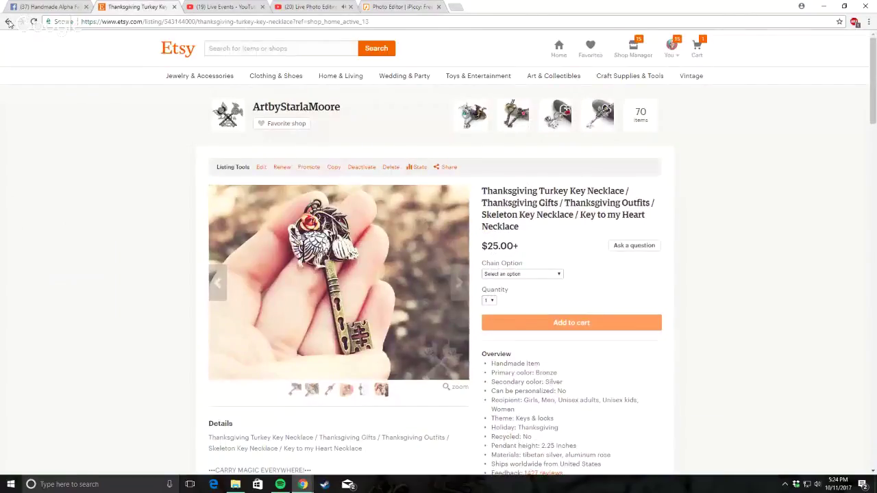
Step: Return from the listing to the Etsy shop page, look over its product thumbnails, and switch to the YouTube live chat to read questions
{"action": "scroll", "coordinate": [489, 274], "scroll_direction": "down", "scroll_amount": 2}
{"action": "key", "text": "alt+Left"}
{"action": "scroll", "coordinate": [474, 272], "scroll_direction": "down", "scroll_amount": 2}
{"action": "scroll", "coordinate": [474, 272], "scroll_direction": "up", "scroll_amount": 4}
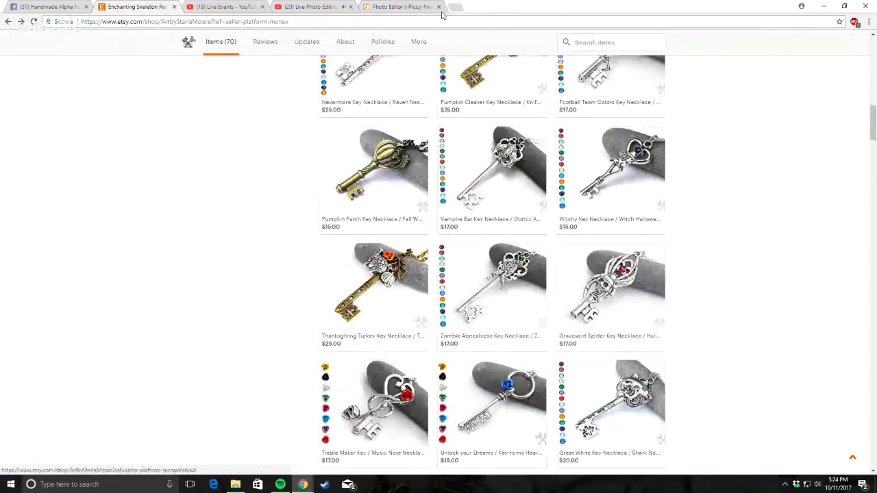
{"action": "left_click", "coordinate": [403, 6]}
{"action": "left_click", "coordinate": [309, 7]}
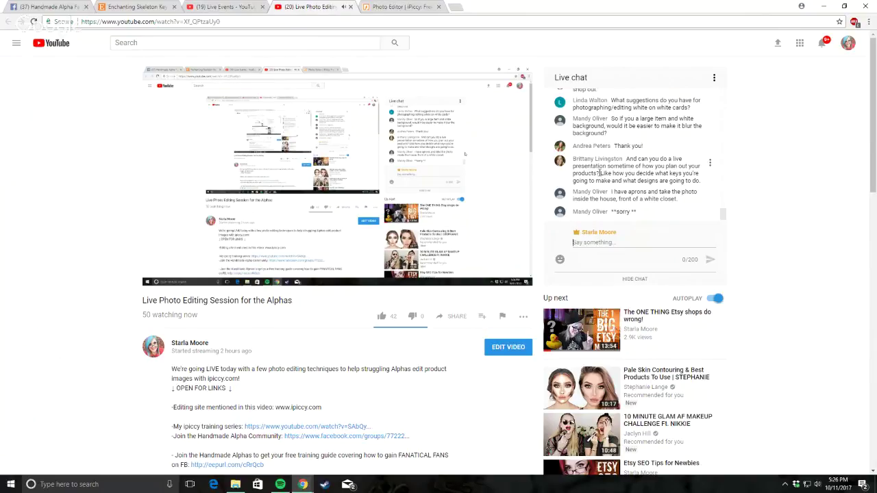
{"action": "mouse_move", "coordinate": [466, 144]}
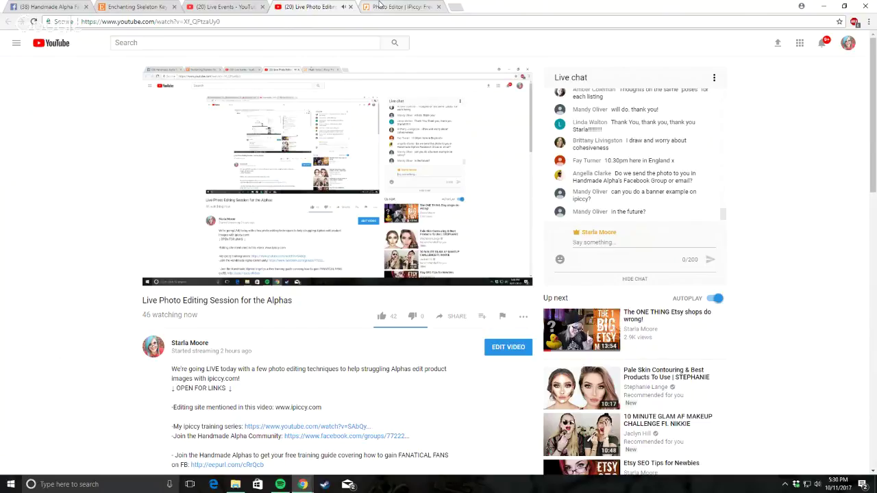
Step: Switch to iPiccy, drop the Anthony effect preview on the key photo, and look through the photo library
{"action": "left_click", "coordinate": [390, 6]}
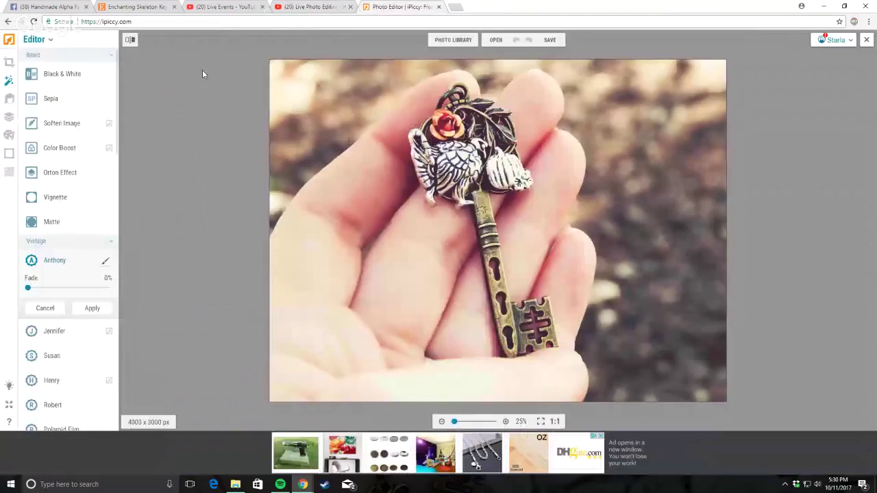
{"action": "left_click", "coordinate": [8, 117]}
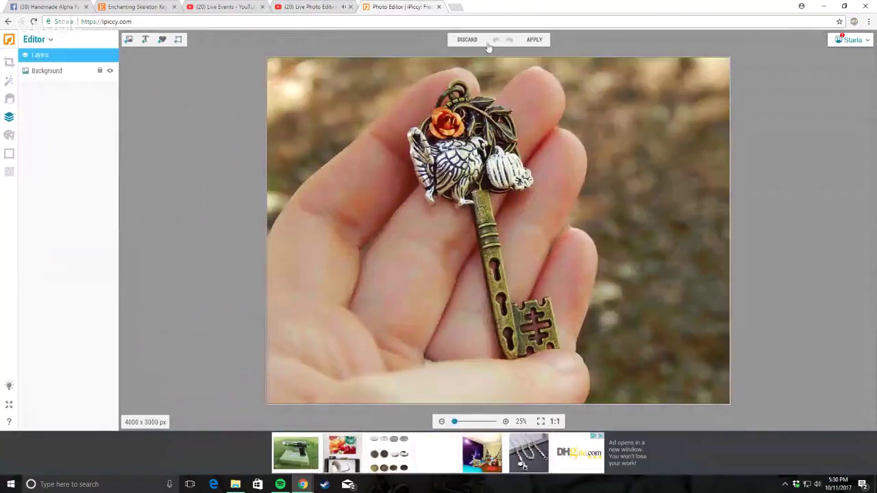
{"action": "left_click", "coordinate": [9, 62]}
{"action": "left_click", "coordinate": [444, 43]}
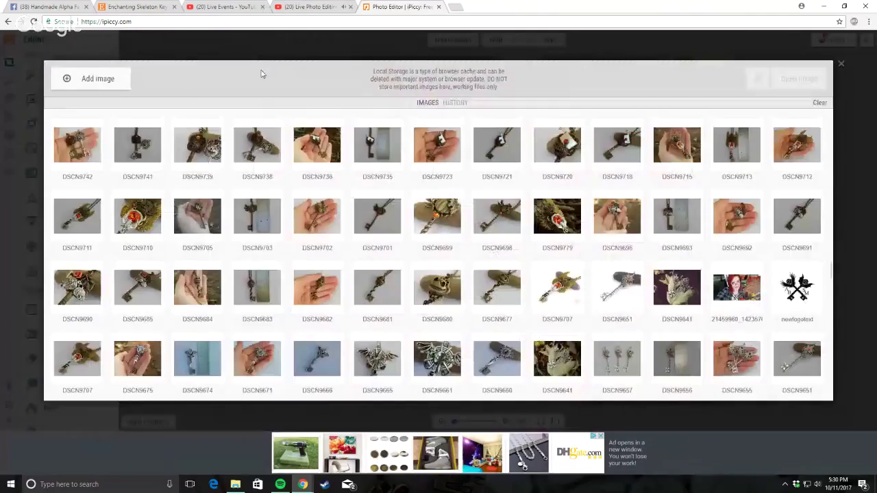
{"action": "left_click", "coordinate": [841, 64]}
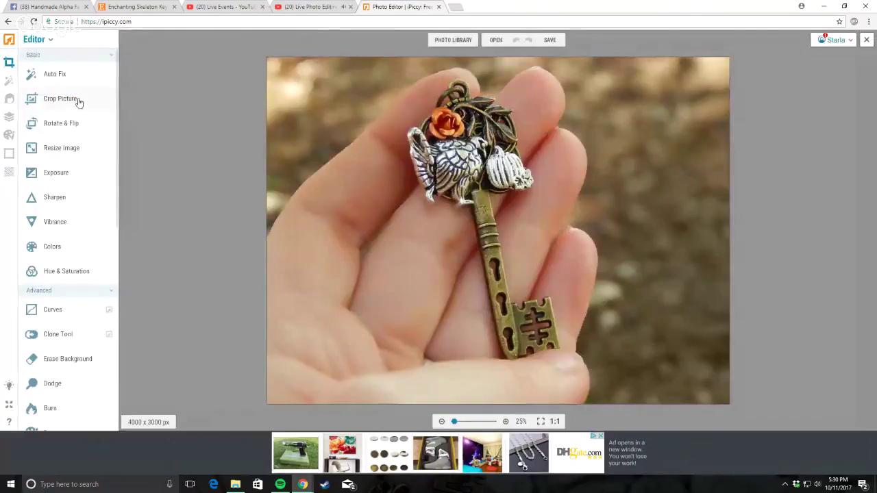
Step: Add a square sticker as a new layer over the key photo and stretch it into a wide, flat bar
{"action": "left_click", "coordinate": [9, 117]}
{"action": "left_click", "coordinate": [161, 40]}
{"action": "left_click", "coordinate": [49, 80]}
{"action": "left_click", "coordinate": [31, 113]}
{"action": "left_click_drag", "start_coordinate": [476, 218], "coordinate": [718, 149]}
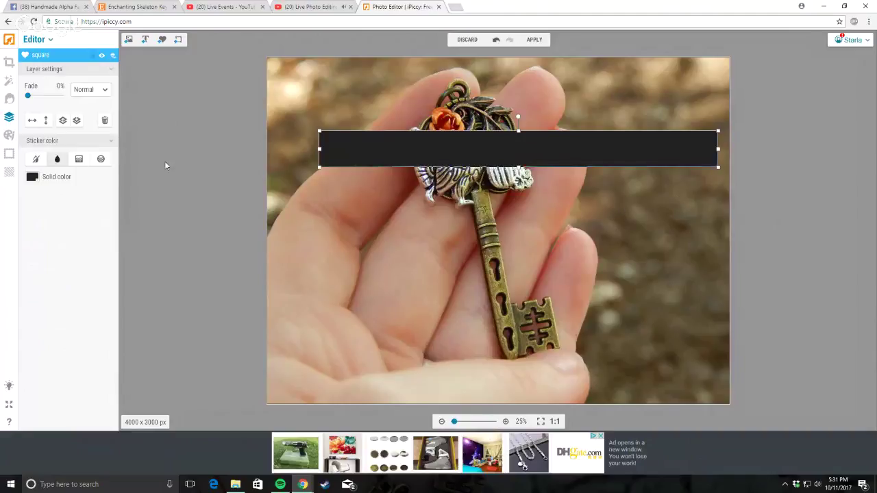
Step: Recolor the square white, and move and stretch it to cover the full width of the photo's upper part
{"action": "left_click", "coordinate": [32, 176]}
{"action": "left_click", "coordinate": [30, 221]}
{"action": "left_click", "coordinate": [30, 231]}
{"action": "left_click_drag", "start_coordinate": [410, 151], "coordinate": [344, 73]}
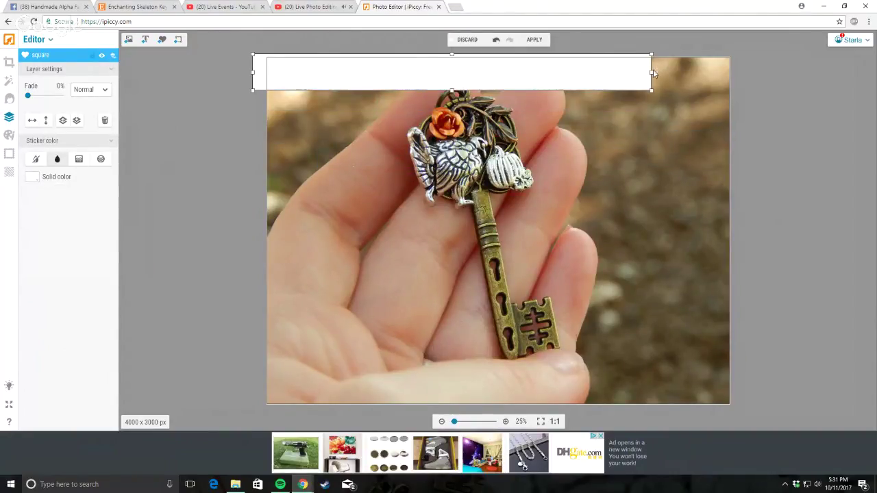
{"action": "left_click_drag", "start_coordinate": [653, 78], "coordinate": [736, 85]}
{"action": "left_click_drag", "start_coordinate": [498, 93], "coordinate": [505, 206]}
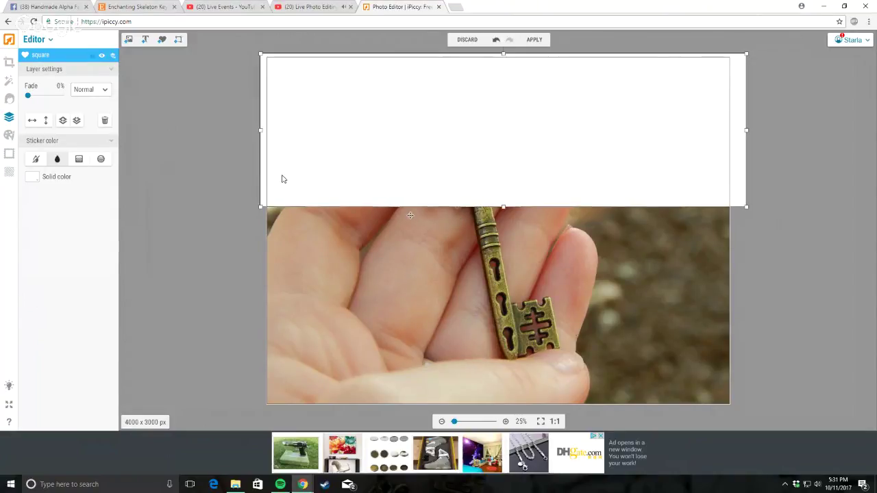
Step: Flatten the layers and crop the image to the plain white area at 4000 x 1273 px
{"action": "left_click", "coordinate": [535, 40]}
{"action": "left_click", "coordinate": [514, 255]}
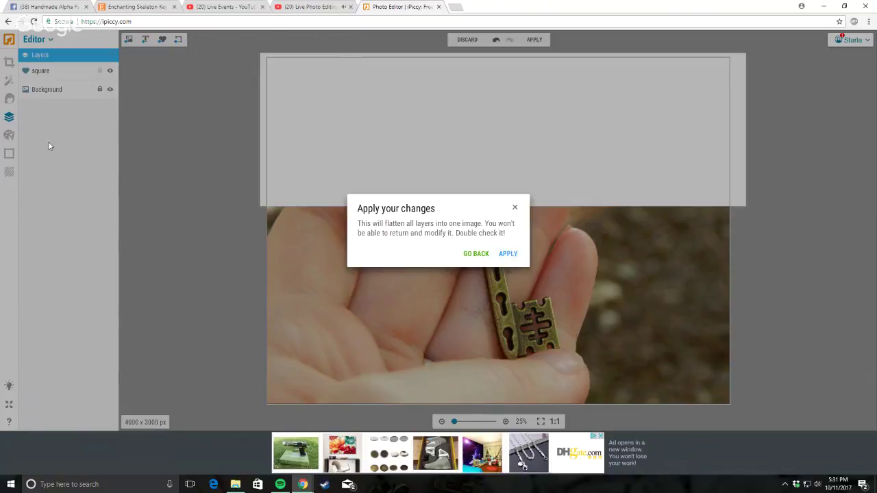
{"action": "left_click", "coordinate": [56, 99]}
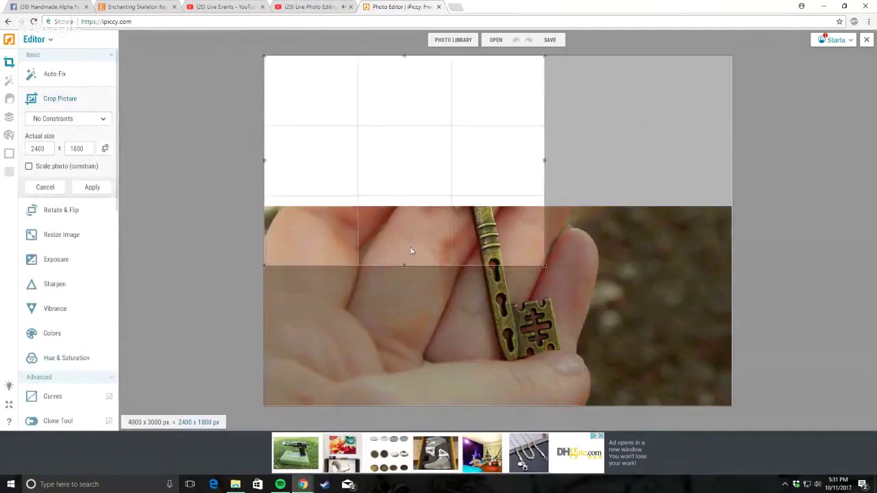
{"action": "left_click_drag", "start_coordinate": [402, 258], "coordinate": [403, 204]}
{"action": "left_click_drag", "start_coordinate": [546, 130], "coordinate": [732, 131]}
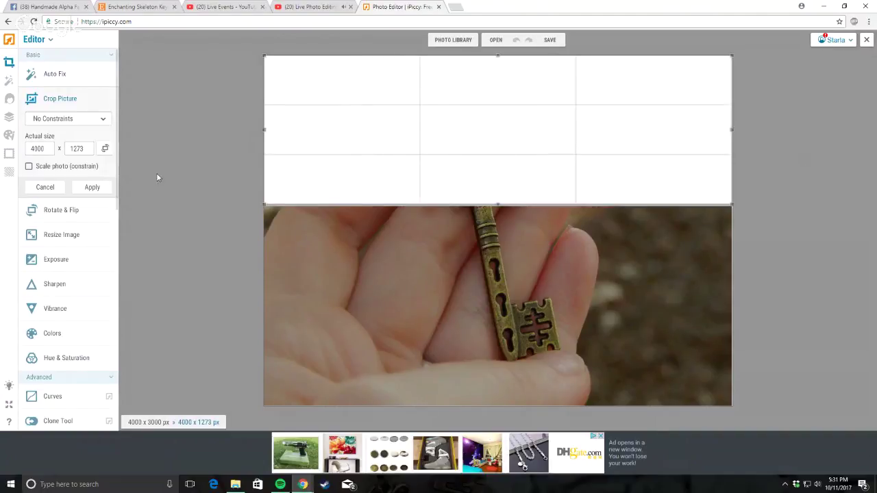
{"action": "left_click", "coordinate": [92, 189]}
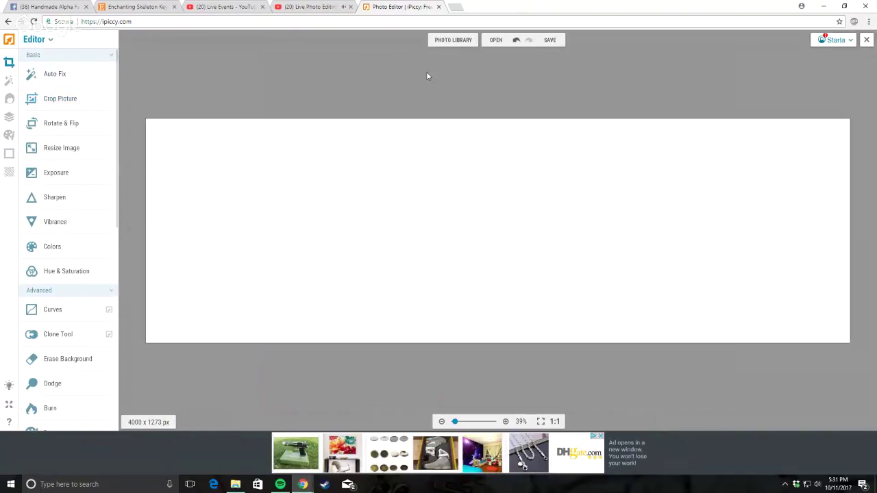
Step: Upload the candle tin photo and the stacked cubes photo from the Alpha edits folder for use as image layers
{"action": "left_click", "coordinate": [8, 117]}
{"action": "left_click", "coordinate": [128, 39]}
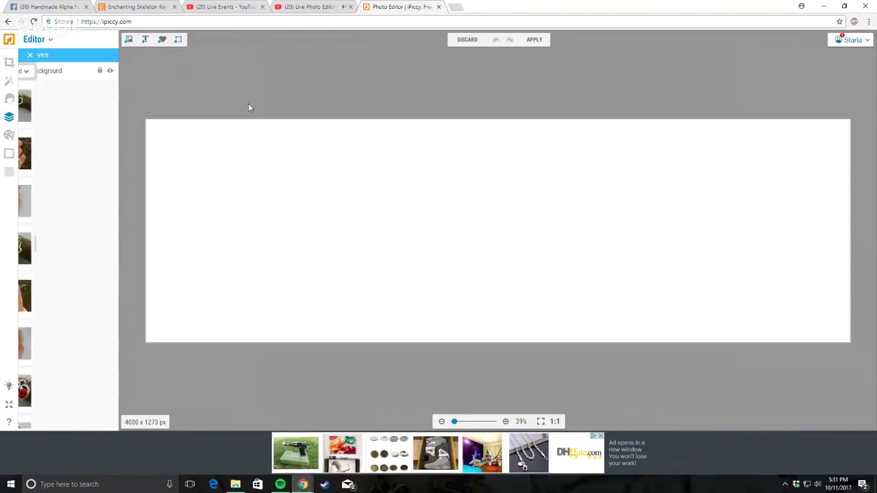
{"action": "left_click", "coordinate": [41, 71]}
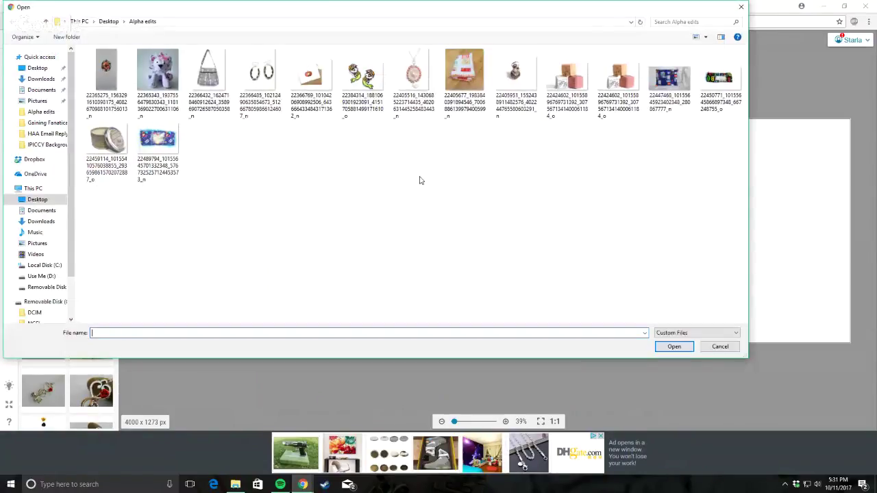
{"action": "double_click", "coordinate": [106, 144]}
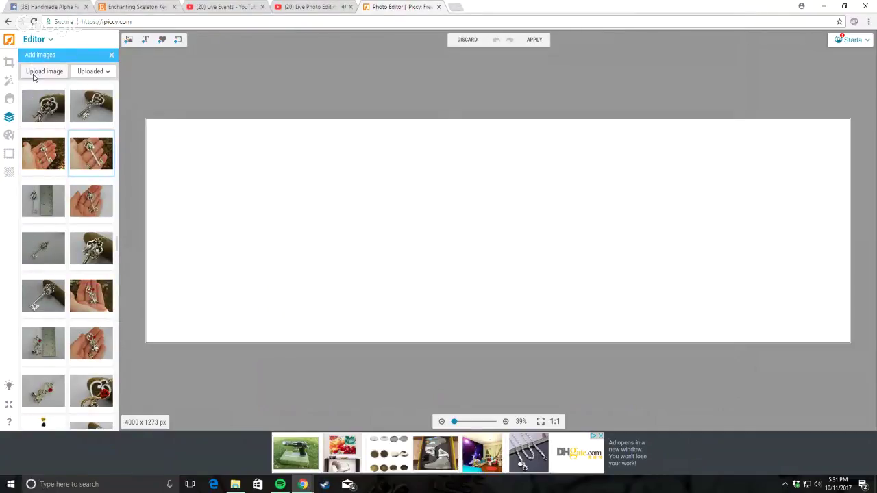
{"action": "left_click", "coordinate": [40, 71]}
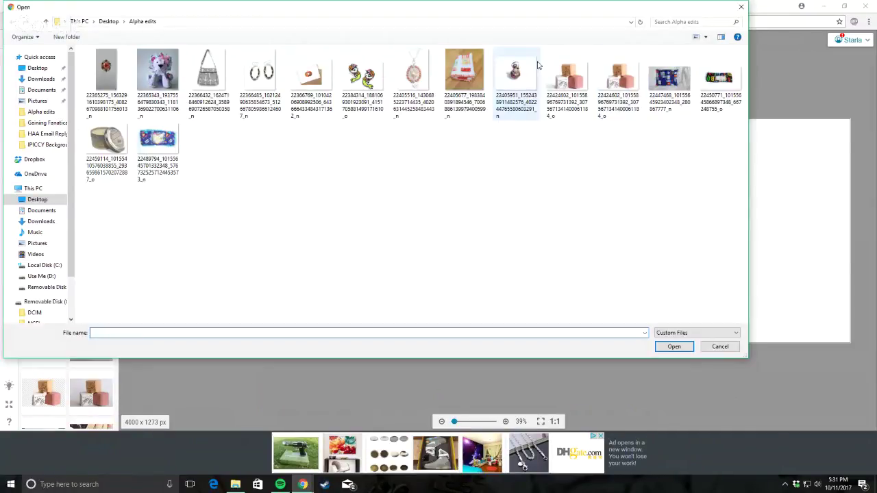
{"action": "double_click", "coordinate": [568, 71]}
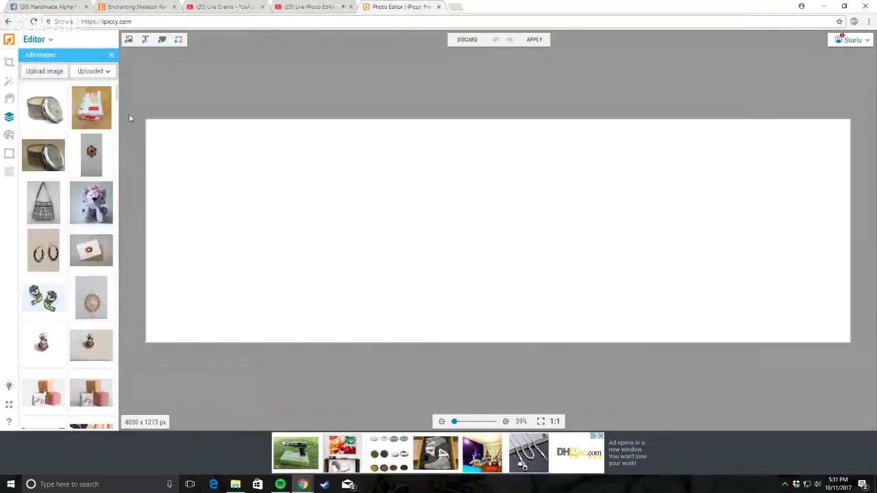
Step: Place the candle tin photo on the blank banner, enlarge it, and set its blend mode to Multiply
{"action": "left_click", "coordinate": [92, 106]}
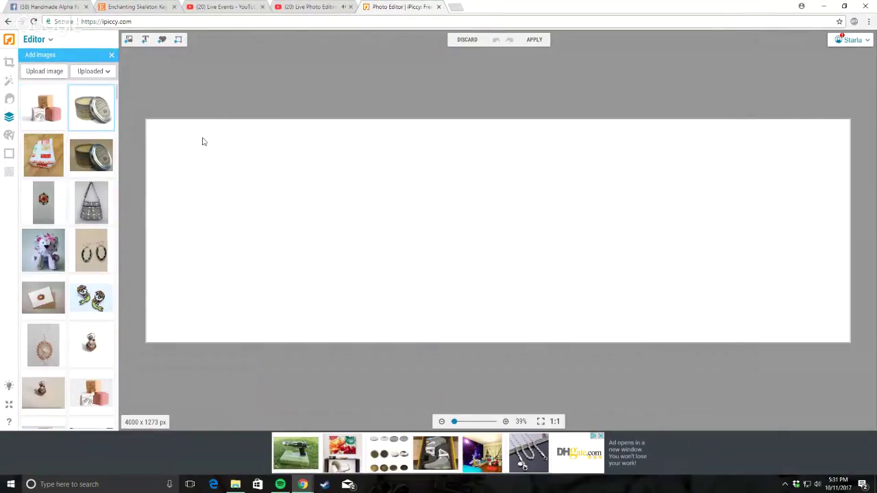
{"action": "left_click_drag", "start_coordinate": [435, 204], "coordinate": [633, 333]}
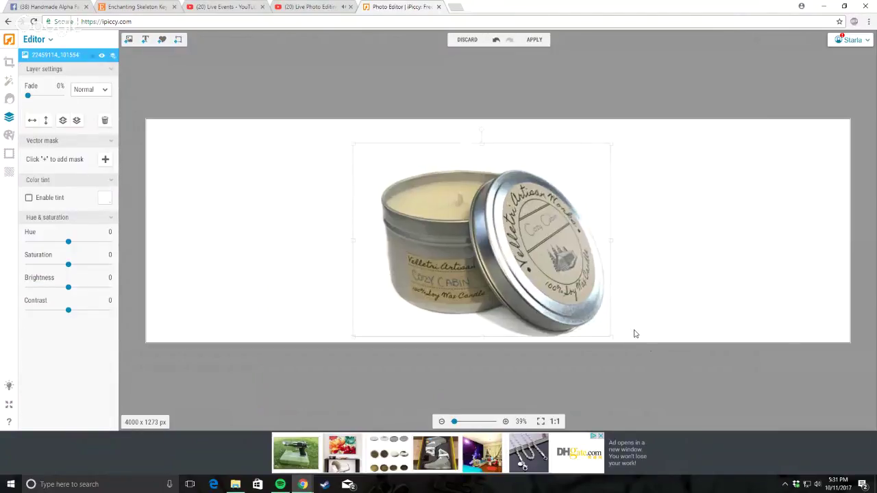
{"action": "left_click_drag", "start_coordinate": [532, 225], "coordinate": [349, 156]}
{"action": "left_click", "coordinate": [89, 90]}
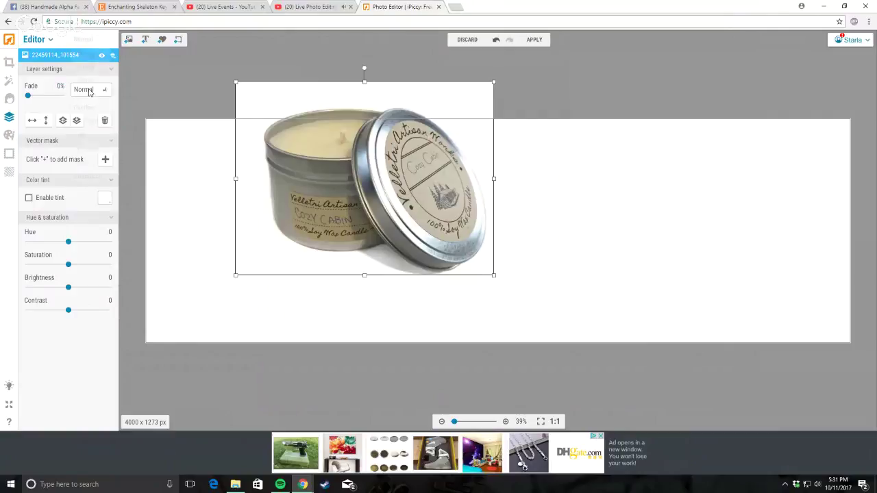
{"action": "left_click", "coordinate": [84, 67]}
{"action": "left_click_drag", "start_coordinate": [333, 163], "coordinate": [370, 261]}
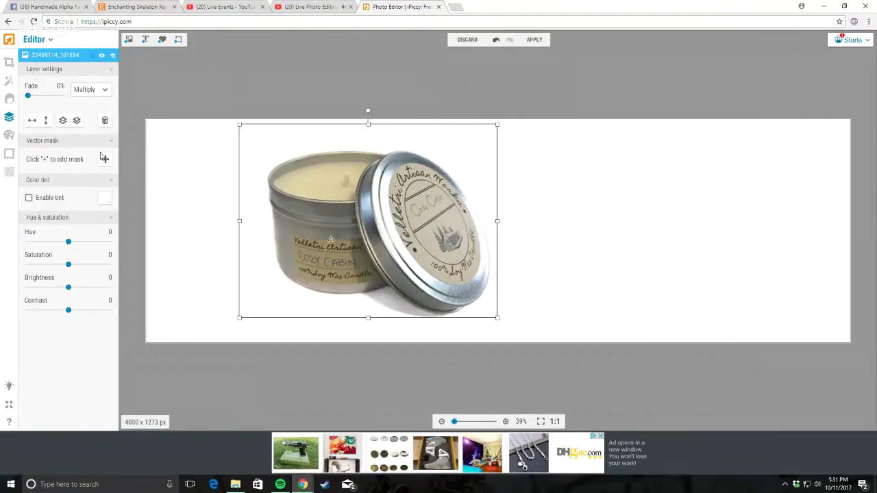
Step: Add the stacked cubes photo beside the candle, enlarge it, and set its blend mode to Multiply
{"action": "left_click", "coordinate": [128, 40]}
{"action": "left_click_drag", "start_coordinate": [44, 109], "coordinate": [793, 335]}
{"action": "left_click", "coordinate": [621, 219]}
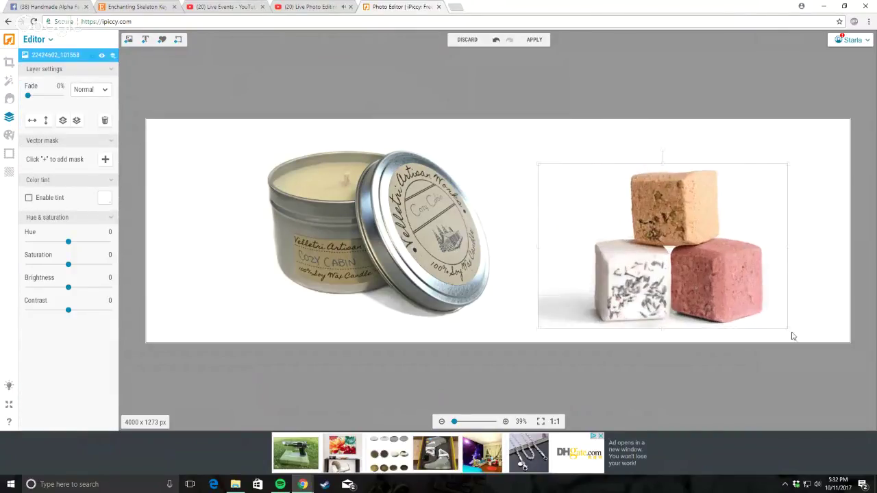
{"action": "left_click", "coordinate": [89, 90]}
{"action": "left_click", "coordinate": [87, 52]}
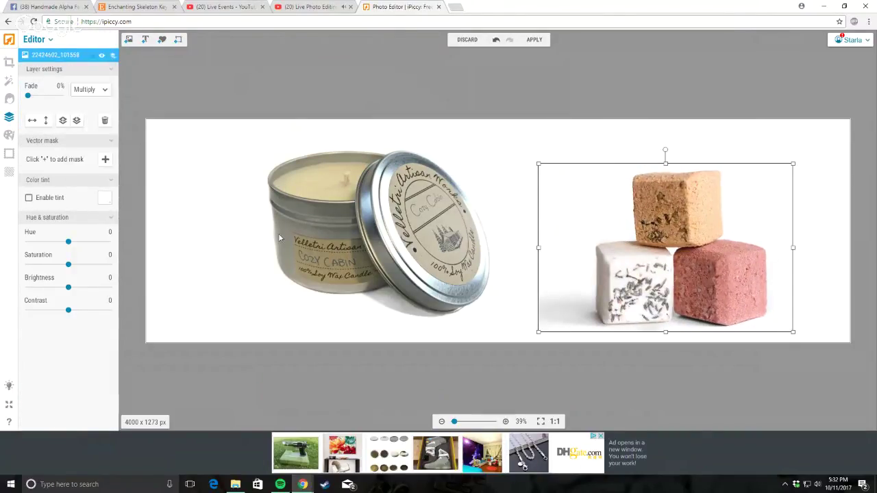
Step: Rearrange the banner with enlarged cubes at its left end and the candle tin at its right end, leaving the middle free
{"action": "left_click_drag", "start_coordinate": [279, 238], "coordinate": [405, 202]}
{"action": "left_click_drag", "start_coordinate": [658, 274], "coordinate": [257, 264]}
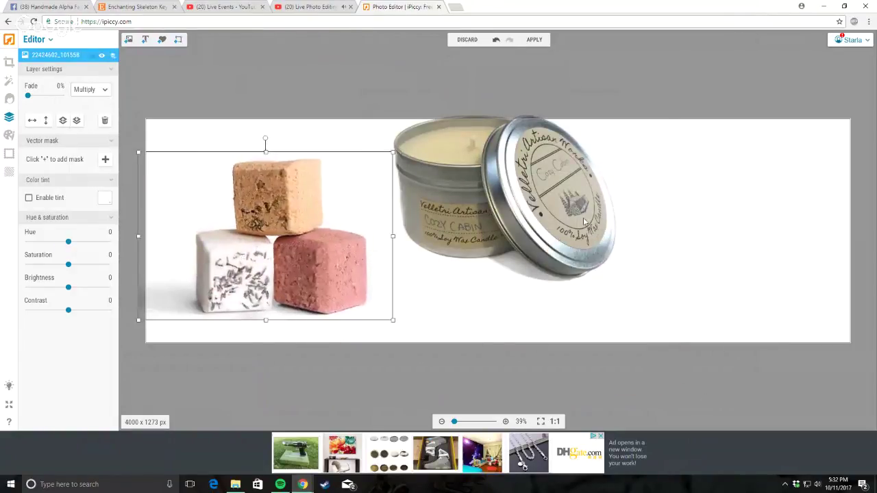
{"action": "left_click_drag", "start_coordinate": [584, 220], "coordinate": [738, 269]}
{"action": "left_click", "coordinate": [360, 201]}
{"action": "left_click_drag", "start_coordinate": [394, 153], "coordinate": [458, 99]}
{"action": "left_click_drag", "start_coordinate": [308, 219], "coordinate": [276, 244]}
{"action": "left_click_drag", "start_coordinate": [713, 238], "coordinate": [779, 259]}
{"action": "left_click", "coordinate": [430, 321]}
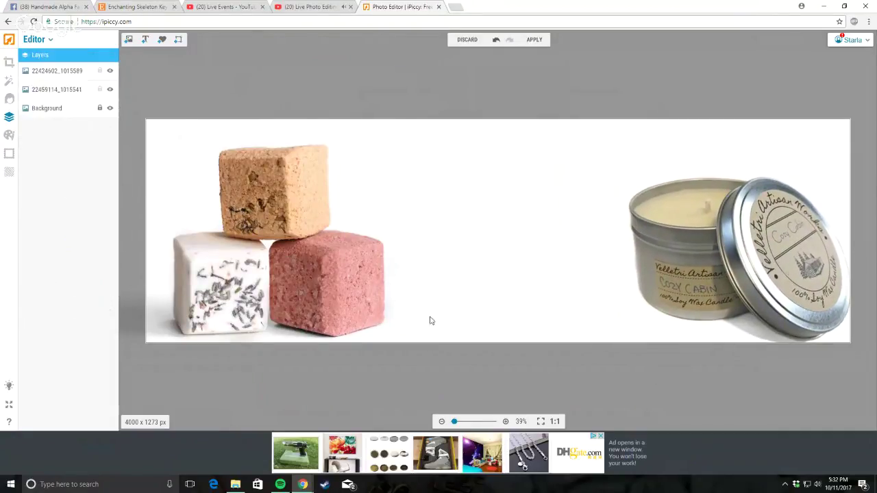
{"action": "left_click", "coordinate": [254, 229]}
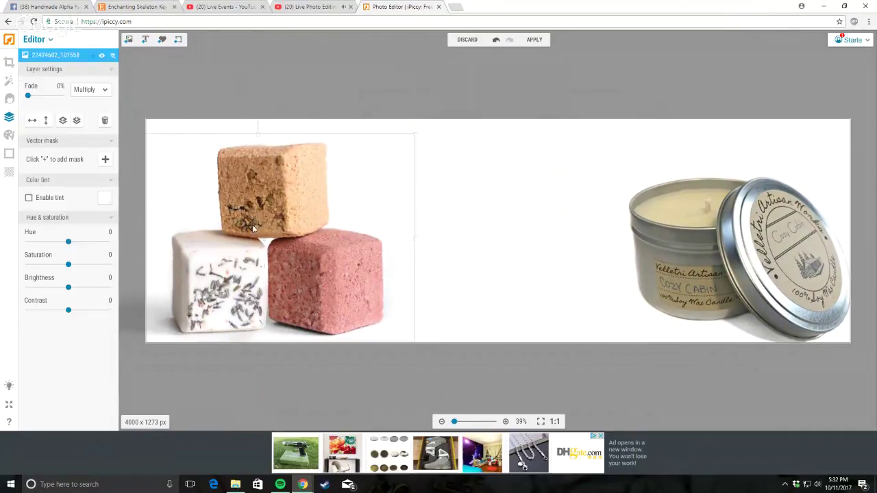
{"action": "left_click_drag", "start_coordinate": [254, 228], "coordinate": [251, 226]}
{"action": "left_click", "coordinate": [175, 101]}
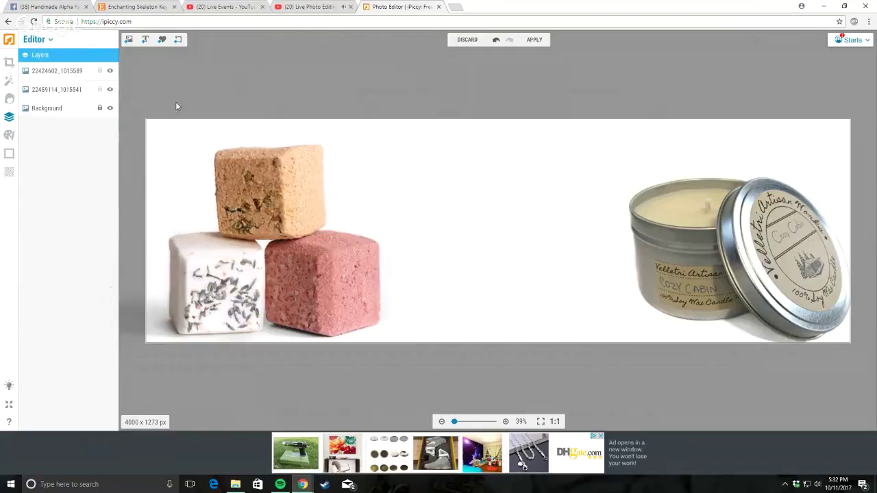
Step: Add a text layer to the banner, copy the name "Alpha Bath and Body" from the YouTube live chat, and return to iPiccy
{"action": "left_click", "coordinate": [146, 39]}
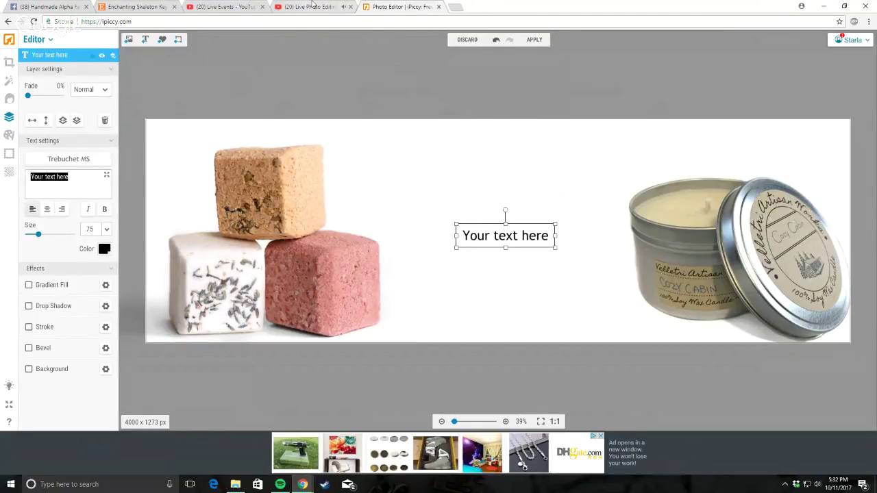
{"action": "left_click", "coordinate": [312, 6]}
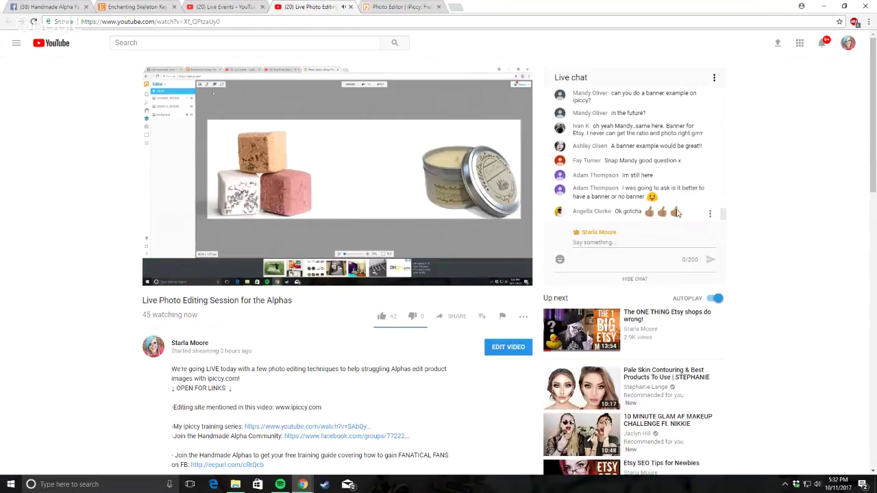
{"action": "scroll", "coordinate": [673, 165], "scroll_direction": "up", "scroll_amount": 1}
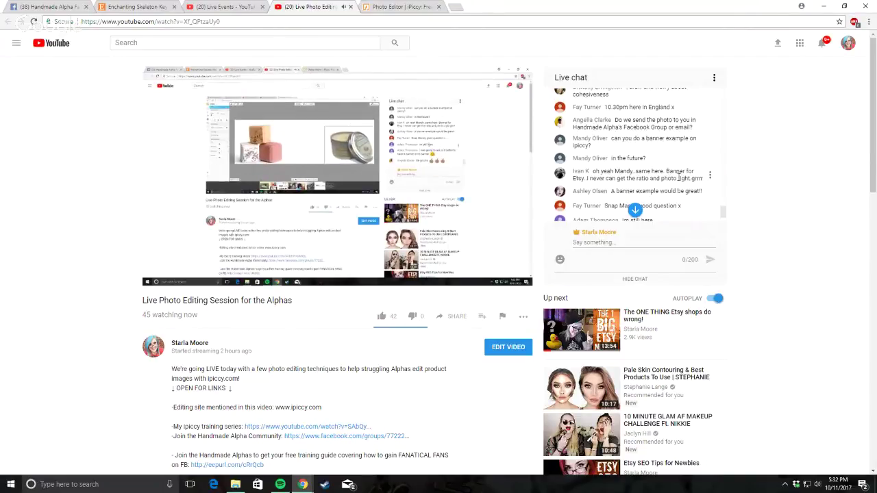
{"action": "scroll", "coordinate": [675, 177], "scroll_direction": "down", "scroll_amount": 1}
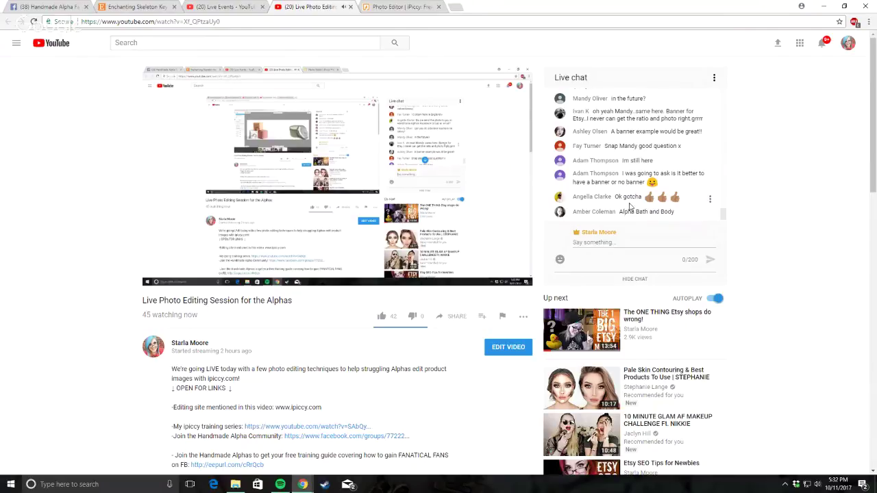
{"action": "left_click_drag", "start_coordinate": [621, 212], "coordinate": [662, 212]}
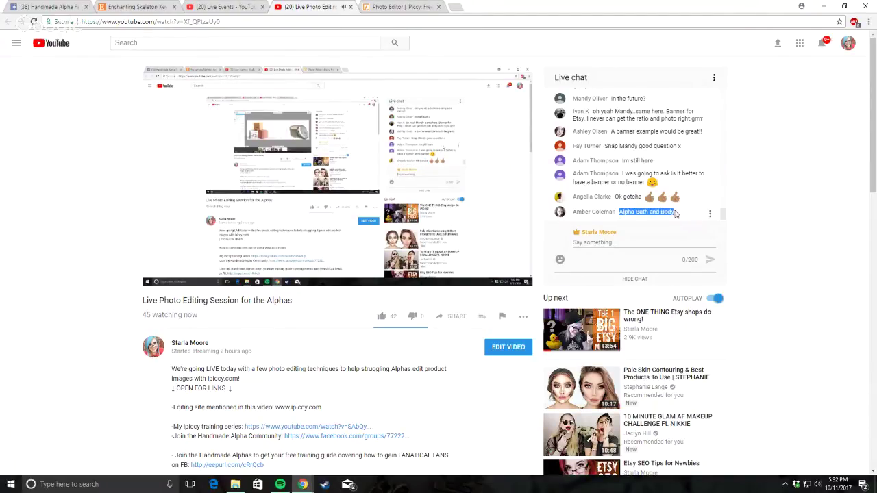
{"action": "right_click", "coordinate": [677, 215]}
{"action": "left_click", "coordinate": [687, 219]}
{"action": "left_click", "coordinate": [401, 6]}
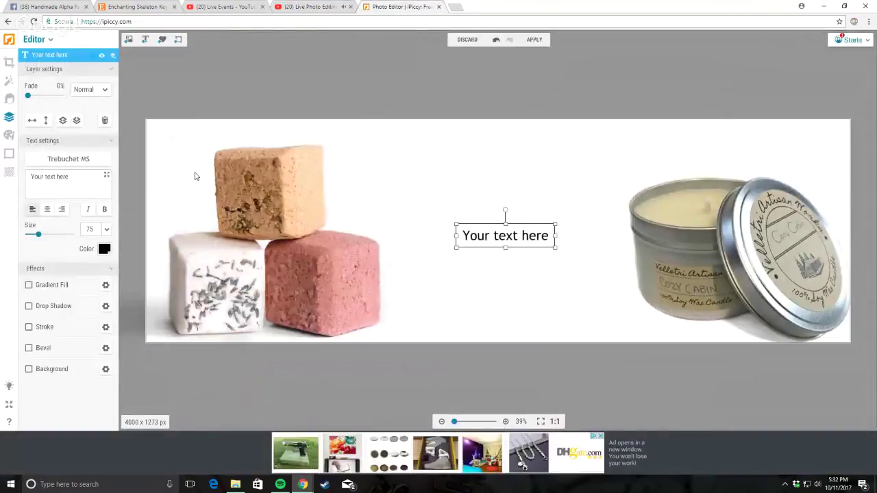
Step: Replace the text layer's placeholder with the copied shop name and shorten it to "Alpha Bath"
{"action": "left_click_drag", "start_coordinate": [69, 177], "coordinate": [2, 162]}
{"action": "right_click", "coordinate": [45, 177]}
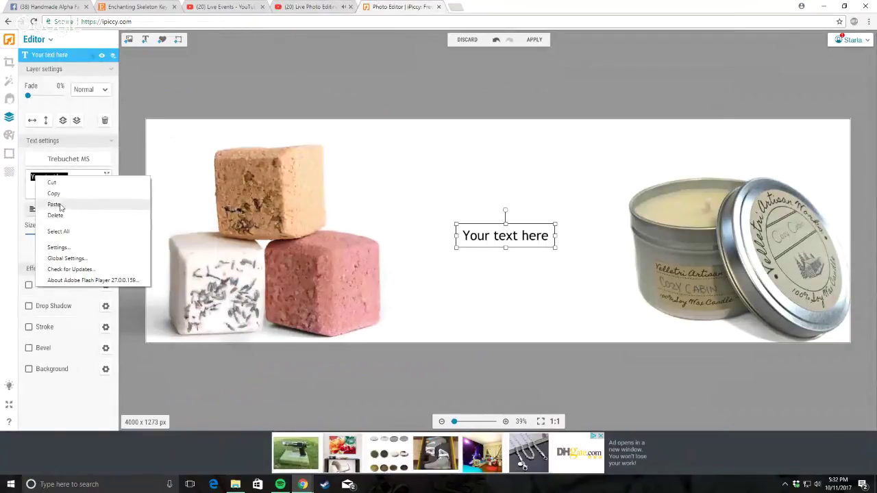
{"action": "left_click", "coordinate": [59, 206]}
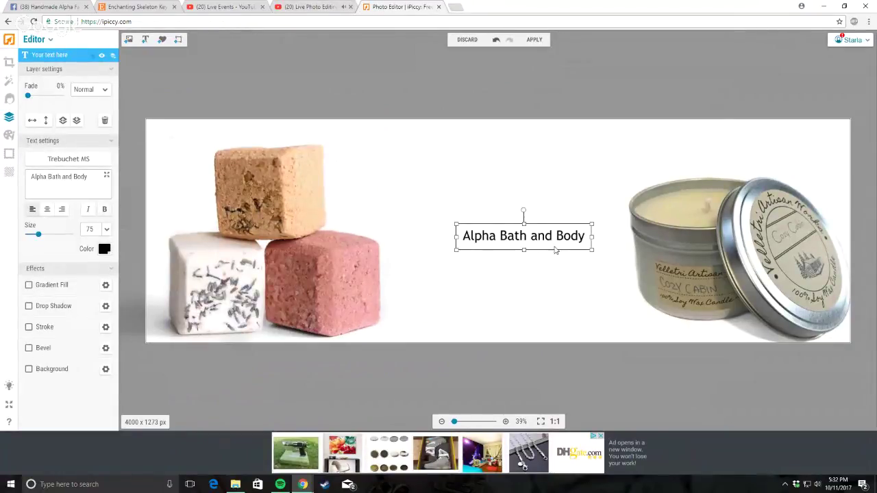
{"action": "right_click", "coordinate": [72, 176]}
{"action": "left_click", "coordinate": [96, 200]}
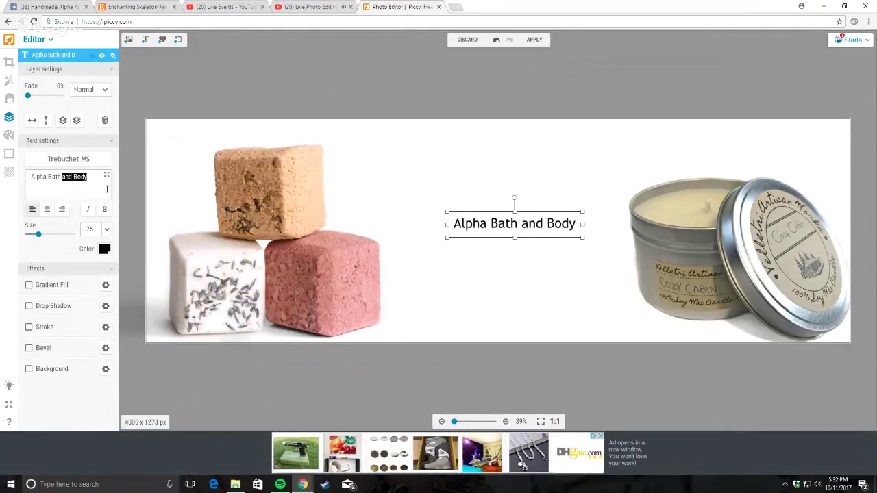
{"action": "key", "text": "BackSpace"}
Step: Enlarge the shop name text to size 245 and set its font to Times New Roman
{"action": "left_click_drag", "start_coordinate": [525, 239], "coordinate": [692, 295]}
{"action": "left_click", "coordinate": [60, 164]}
{"action": "left_click", "coordinate": [58, 137]}
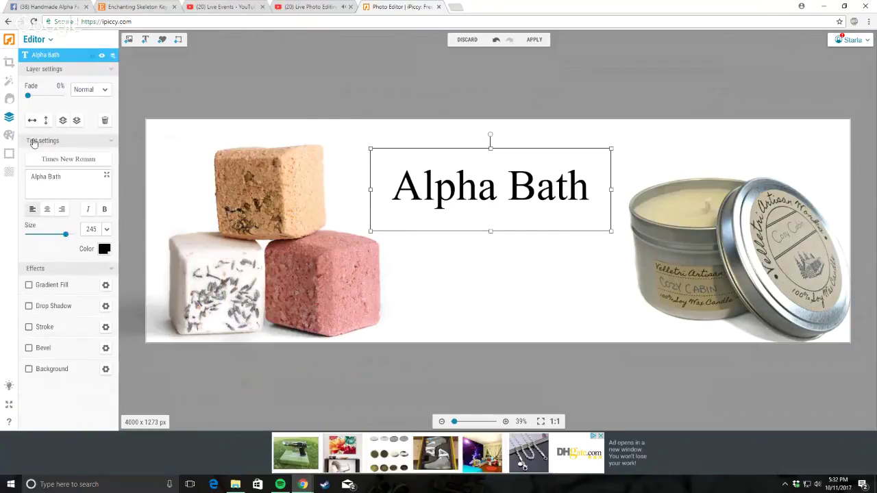
Step: Rewrite the text in capitals as "ALPHA BATH", enlarge it to size 275, and place it in the upper middle of the banner
{"action": "triple_click", "coordinate": [74, 183]}
{"action": "key", "text": "BackSpace"}
{"action": "type", "text": "ALPHA"}
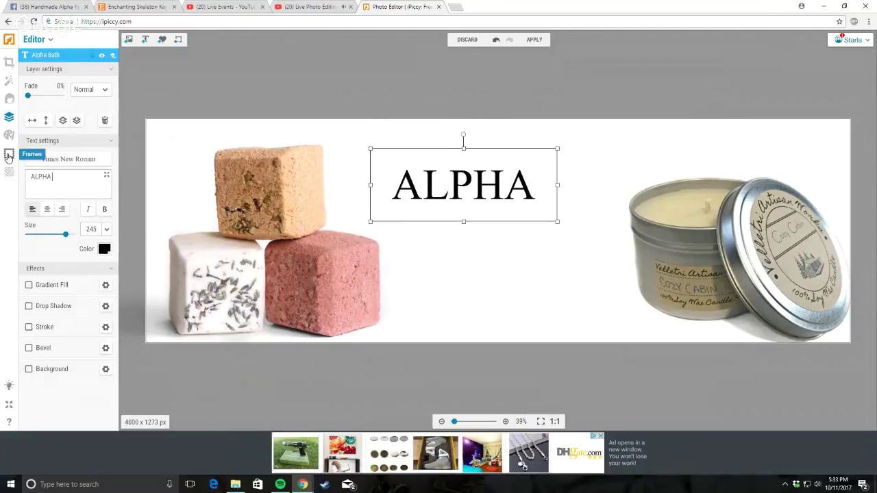
{"action": "type", "text": " BATH"}
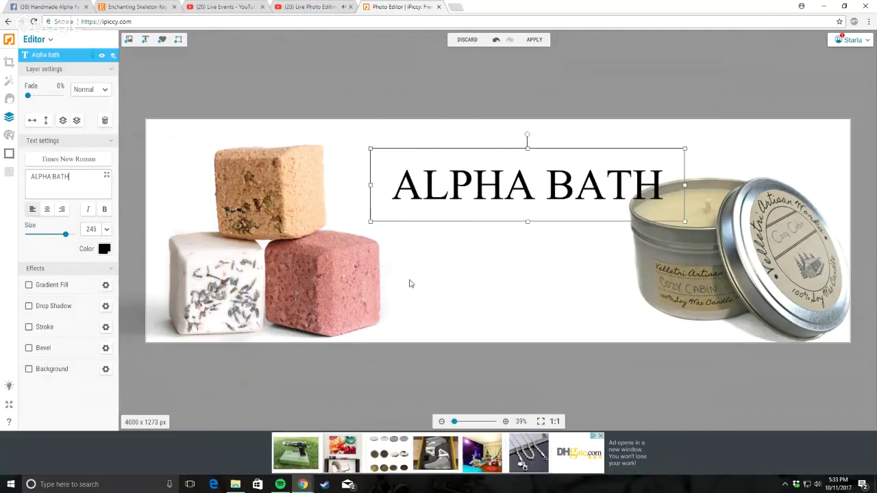
{"action": "left_click_drag", "start_coordinate": [456, 212], "coordinate": [422, 171]}
{"action": "left_click_drag", "start_coordinate": [341, 184], "coordinate": [586, 198]}
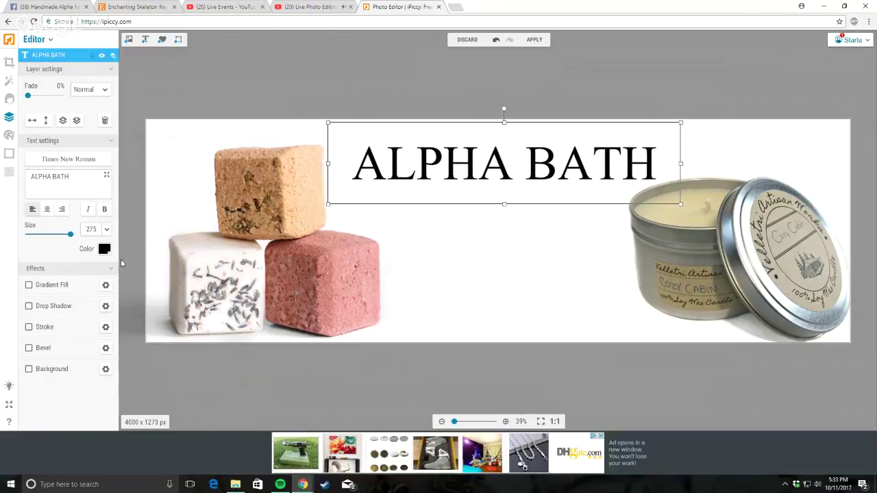
Step: Apply a linear gradient fill from gray to black to the "ALPHA BATH" text
{"action": "left_click", "coordinate": [106, 285]}
{"action": "left_click", "coordinate": [154, 124]}
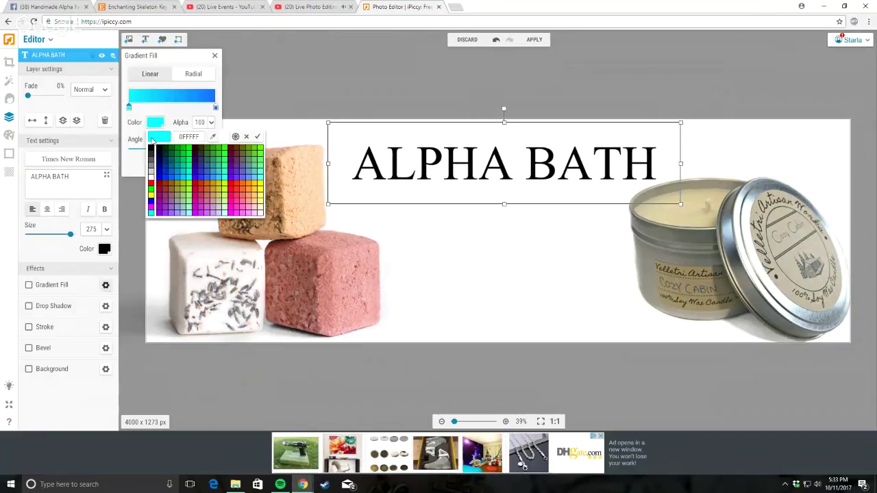
{"action": "left_click", "coordinate": [152, 171]}
{"action": "left_click", "coordinate": [151, 164]}
{"action": "left_click", "coordinate": [213, 109]}
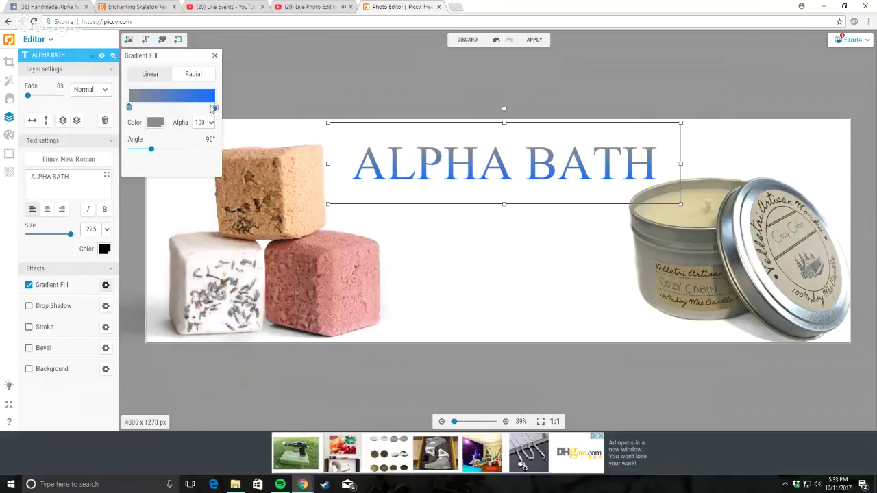
{"action": "left_click", "coordinate": [215, 109]}
{"action": "left_click", "coordinate": [155, 122]}
{"action": "left_click", "coordinate": [152, 152]}
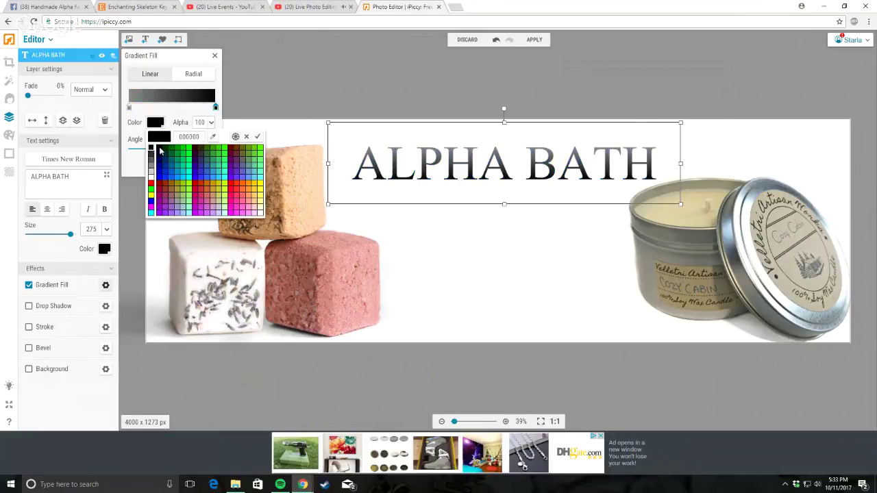
Step: Duplicate the "ALPHA BATH" layer, change the copy's text to "& Body", and center it beneath the first line
{"action": "left_click", "coordinate": [505, 204]}
{"action": "right_click", "coordinate": [498, 176]}
{"action": "left_click", "coordinate": [519, 322]}
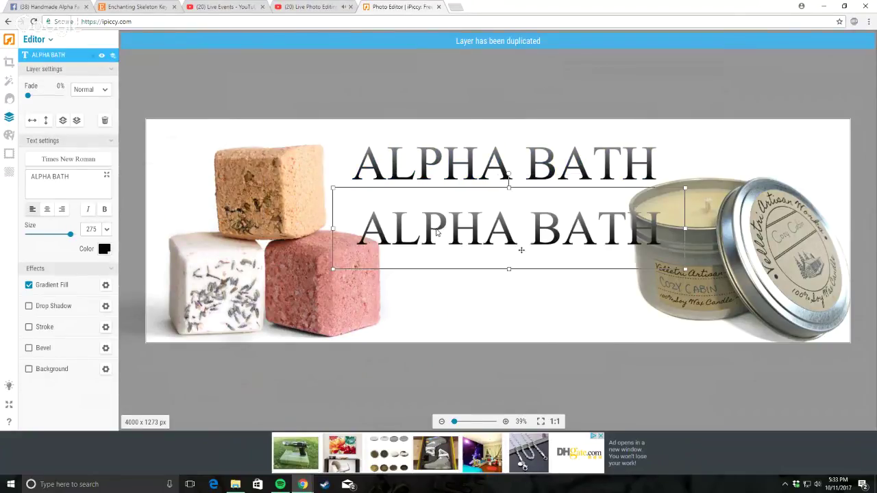
{"action": "triple_click", "coordinate": [73, 178]}
{"action": "type", "text": "and Body"}
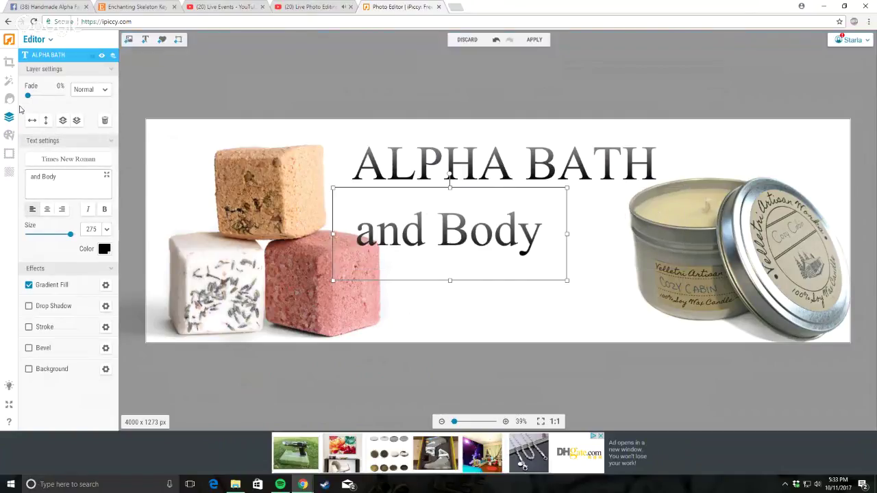
{"action": "double_click", "coordinate": [40, 177]}
{"action": "type", "text": "&"}
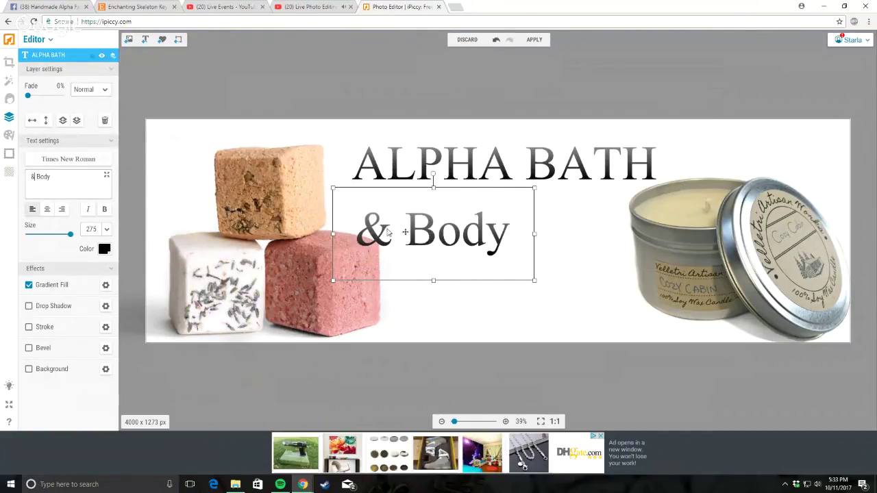
{"action": "left_click_drag", "start_coordinate": [508, 261], "coordinate": [576, 274]}
Step: Enlarge "ALPHA BATH" to size 310 between the two product photos and bring "& Body" up close beneath it
{"action": "left_click", "coordinate": [364, 193]}
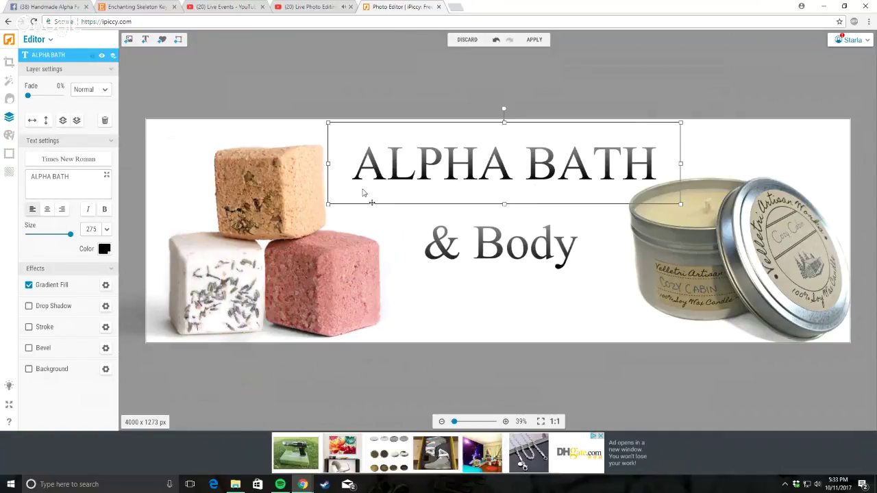
{"action": "left_click_drag", "start_coordinate": [324, 211], "coordinate": [279, 211]}
{"action": "left_click_drag", "start_coordinate": [536, 157], "coordinate": [539, 163]}
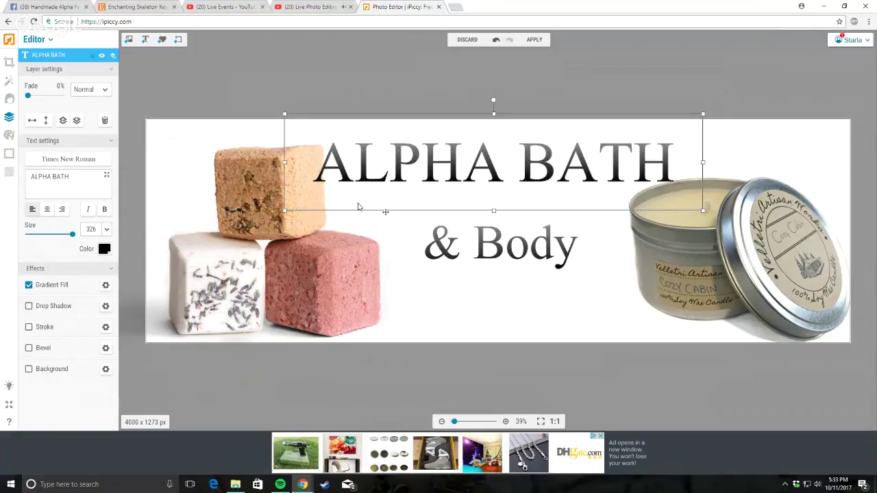
{"action": "left_click_drag", "start_coordinate": [288, 214], "coordinate": [304, 208]}
{"action": "left_click_drag", "start_coordinate": [534, 165], "coordinate": [528, 165]}
{"action": "left_click_drag", "start_coordinate": [538, 250], "coordinate": [536, 223]}
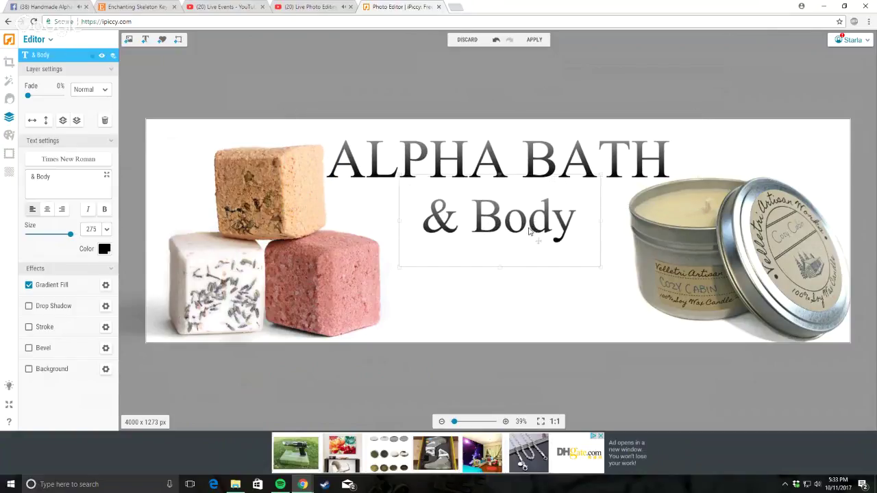
Step: Add a scroll divider sticker from the Ornaments set and move "& Body" down to make room for it
{"action": "left_click", "coordinate": [96, 54]}
{"action": "left_click", "coordinate": [128, 40]}
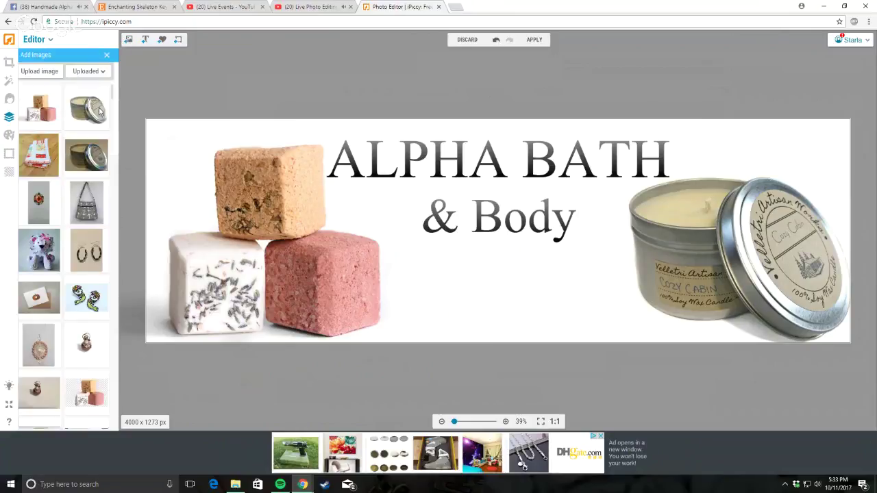
{"action": "left_click", "coordinate": [162, 40]}
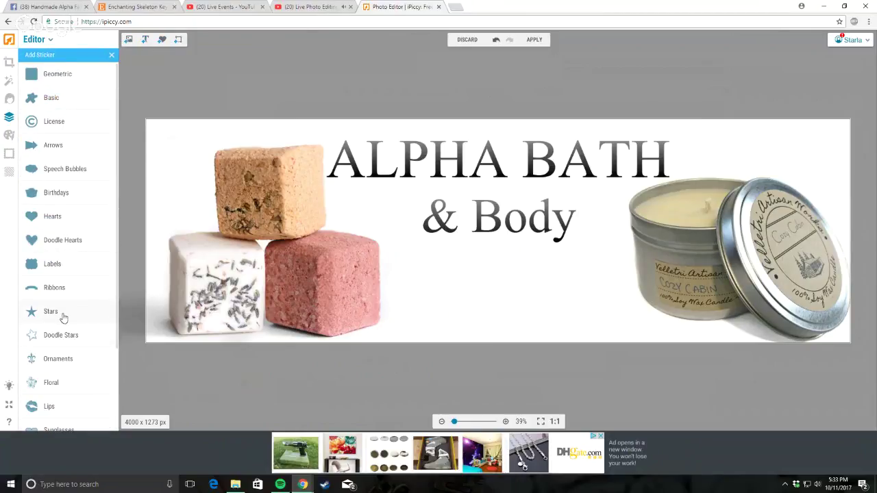
{"action": "scroll", "coordinate": [83, 239], "scroll_direction": "down", "scroll_amount": 2}
{"action": "left_click", "coordinate": [85, 330]}
{"action": "left_click", "coordinate": [80, 419]}
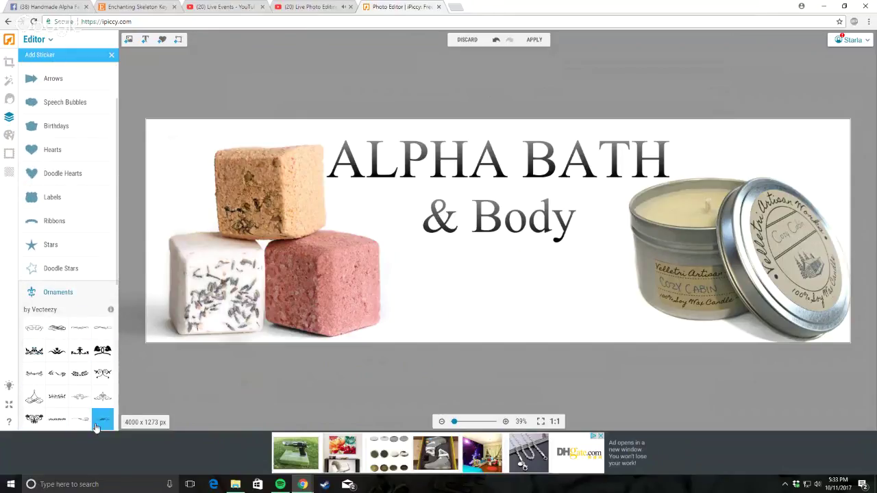
{"action": "left_click_drag", "start_coordinate": [495, 210], "coordinate": [491, 263]}
Step: Enlarge the scroll ornament, center it under "ALPHA BATH", and fade it partially
{"action": "left_click", "coordinate": [505, 207]}
{"action": "left_click", "coordinate": [497, 210]}
{"action": "left_click", "coordinate": [495, 176]}
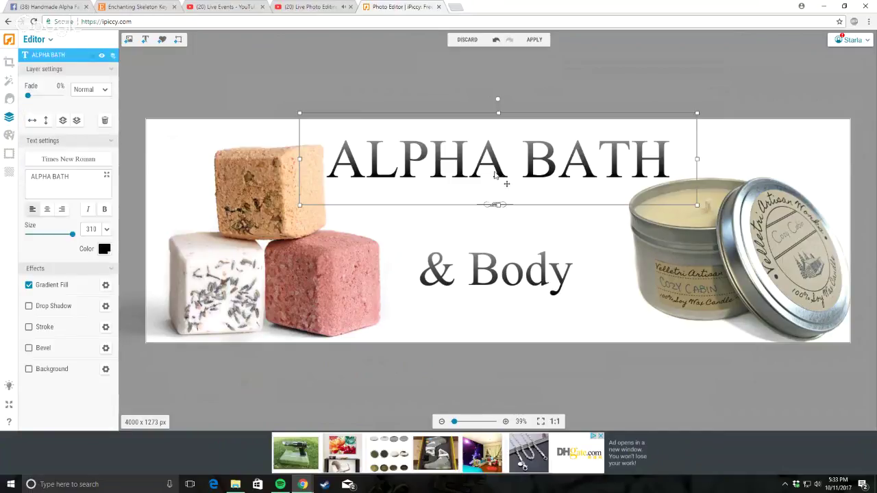
{"action": "left_click", "coordinate": [497, 206]}
{"action": "left_click_drag", "start_coordinate": [515, 208], "coordinate": [670, 232]}
{"action": "left_click_drag", "start_coordinate": [590, 204], "coordinate": [515, 200]}
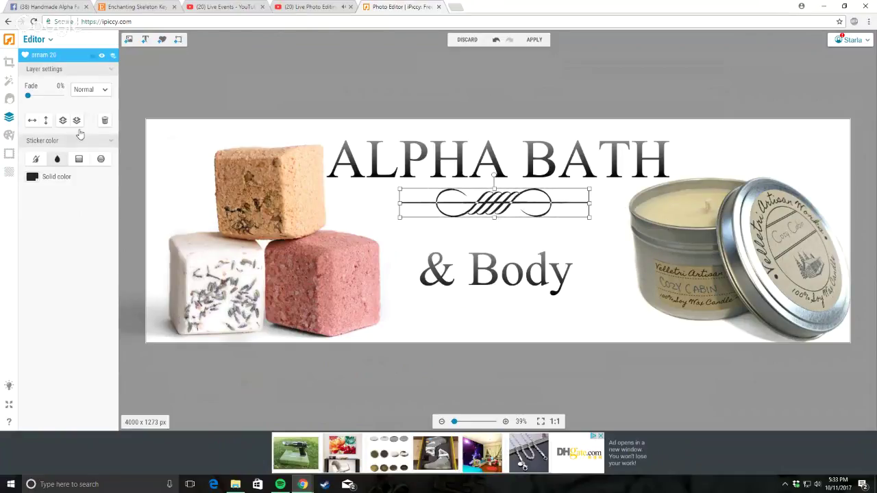
{"action": "left_click_drag", "start_coordinate": [30, 98], "coordinate": [44, 98]}
Step: Center "& Body" directly beneath the ornament and apply all layers to the banner
{"action": "left_click_drag", "start_coordinate": [478, 285], "coordinate": [477, 254]}
{"action": "left_click", "coordinate": [582, 395]}
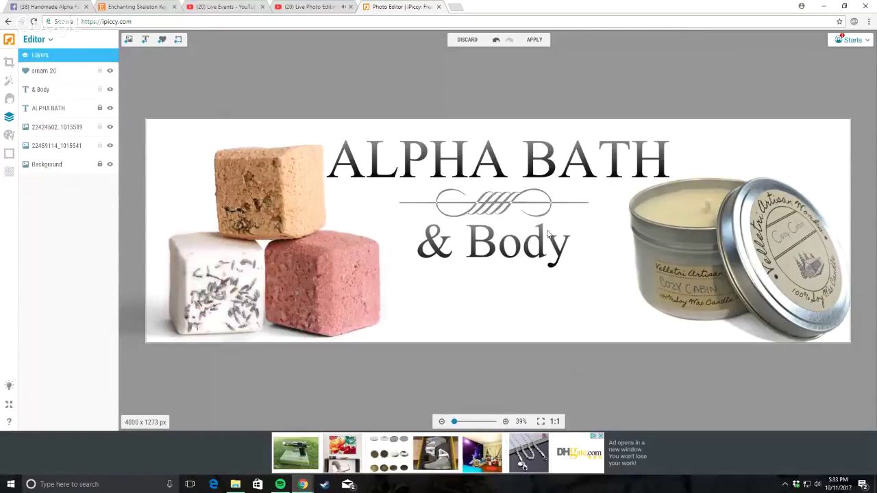
{"action": "left_click_drag", "start_coordinate": [542, 255], "coordinate": [537, 257]}
{"action": "left_click", "coordinate": [566, 313]}
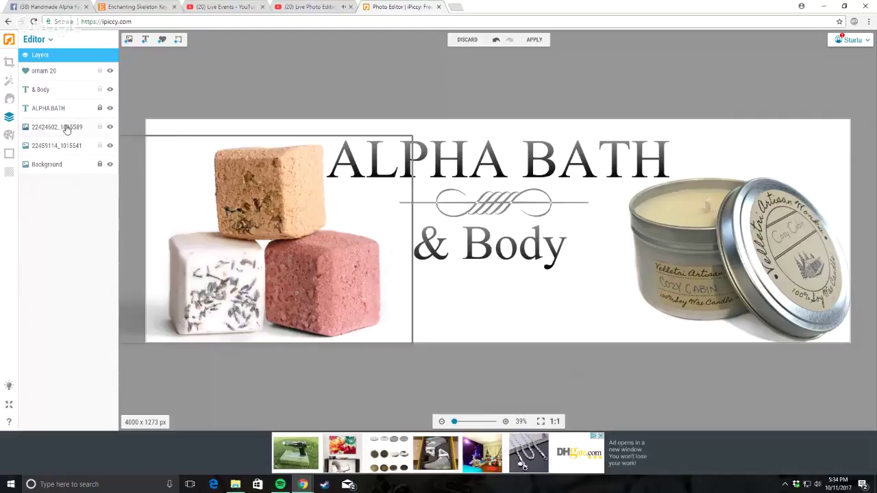
{"action": "left_click", "coordinate": [534, 40]}
{"action": "left_click", "coordinate": [510, 255]}
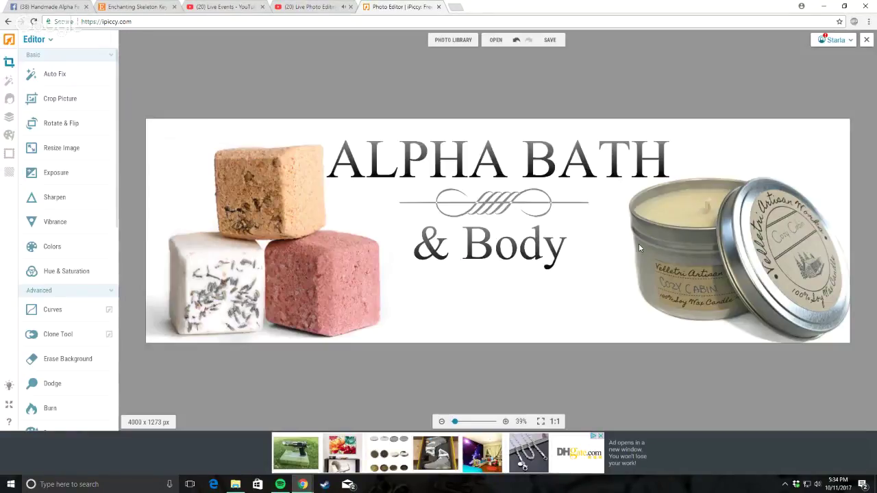
Step: Inspect the lettering, ornament, and product photos of the finished banner up close
{"action": "scroll", "coordinate": [659, 266], "scroll_direction": "up", "scroll_amount": 3}
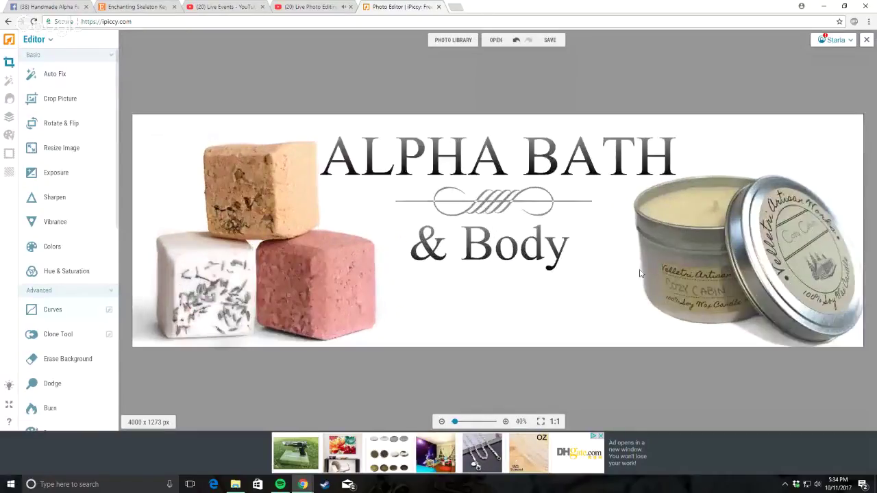
{"action": "scroll", "coordinate": [329, 266], "scroll_direction": "up", "scroll_amount": 2}
{"action": "scroll", "coordinate": [210, 277], "scroll_direction": "down", "scroll_amount": 3}
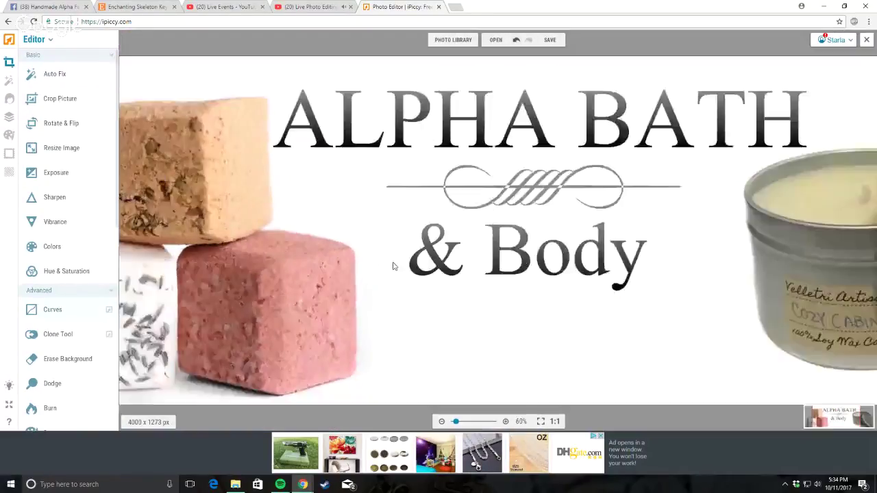
{"action": "scroll", "coordinate": [548, 231], "scroll_direction": "up", "scroll_amount": 3}
{"action": "scroll", "coordinate": [548, 230], "scroll_direction": "down", "scroll_amount": 3}
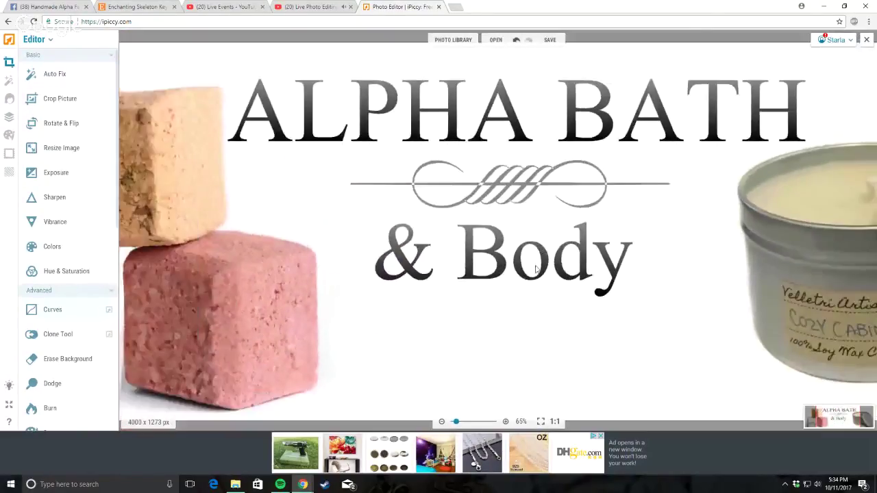
Step: Switch to the YouTube live chat and read the newest viewer messages
{"action": "left_click", "coordinate": [305, 6]}
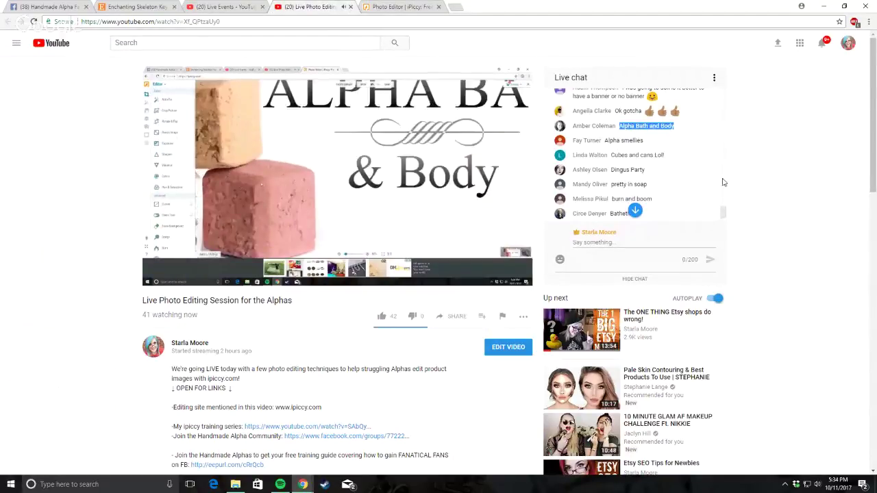
{"action": "scroll", "coordinate": [681, 177], "scroll_direction": "down", "scroll_amount": 2}
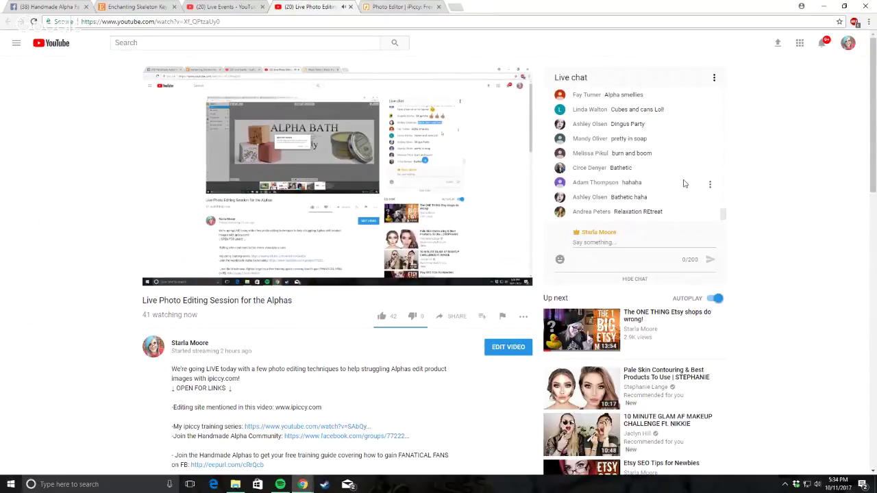
{"action": "scroll", "coordinate": [852, 227], "scroll_direction": "down", "scroll_amount": 1}
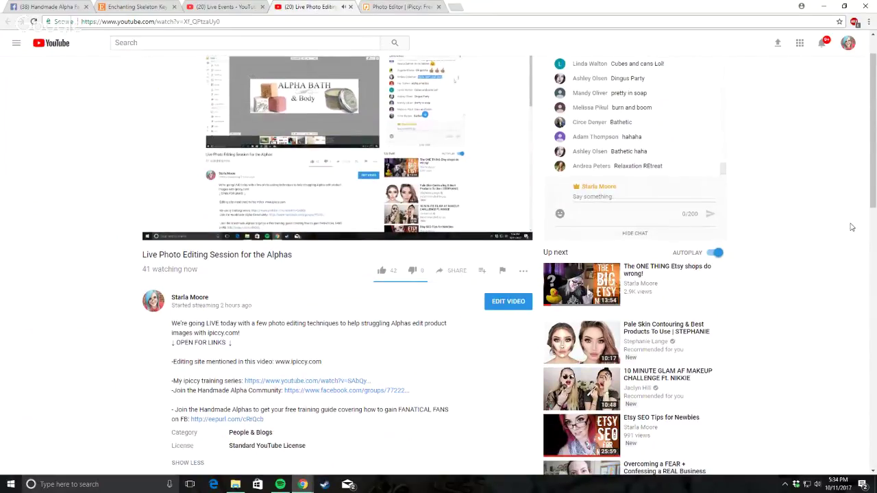
{"action": "scroll", "coordinate": [852, 227], "scroll_direction": "up", "scroll_amount": 1}
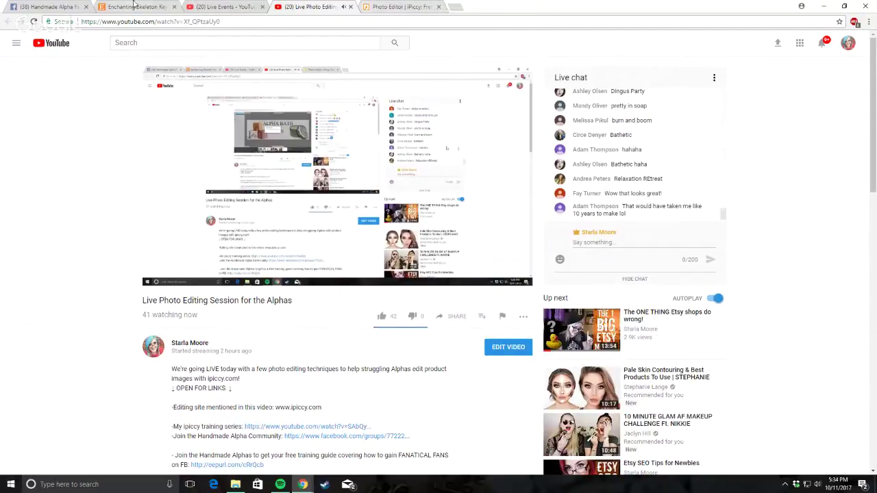
Step: Switch to the Etsy shop page, start editing the shop, and bring up the cover photo branding option
{"action": "left_click", "coordinate": [164, 7]}
{"action": "left_click_drag", "start_coordinate": [872, 124], "coordinate": [875, 59]}
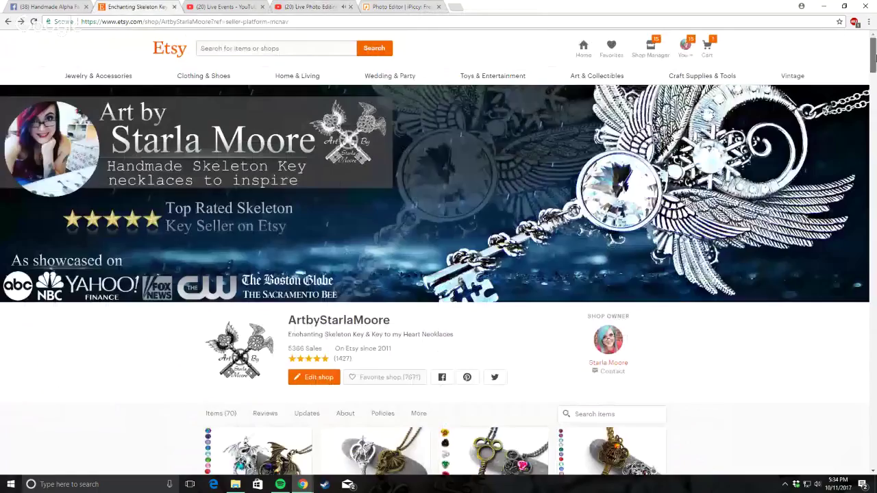
{"action": "scroll", "coordinate": [438, 274], "scroll_direction": "down", "scroll_amount": 1}
{"action": "left_click", "coordinate": [299, 331]}
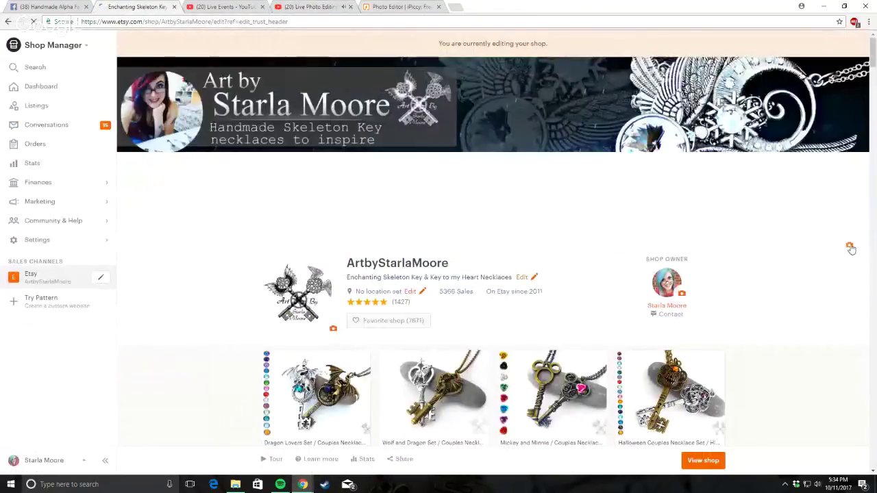
{"action": "left_click", "coordinate": [850, 247]}
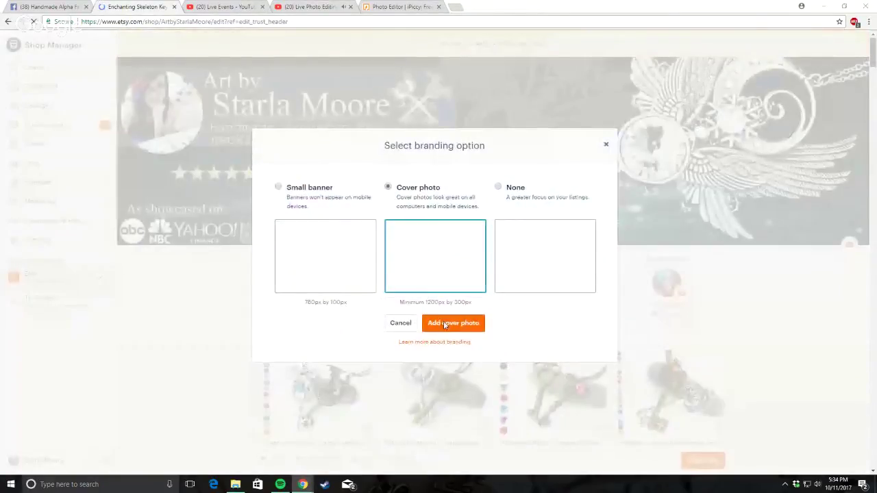
{"action": "left_click", "coordinate": [448, 326]}
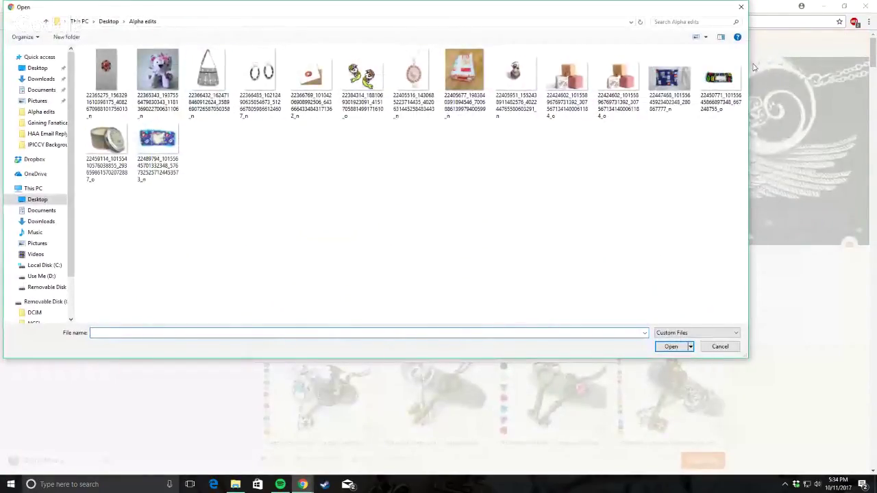
{"action": "left_click", "coordinate": [741, 7]}
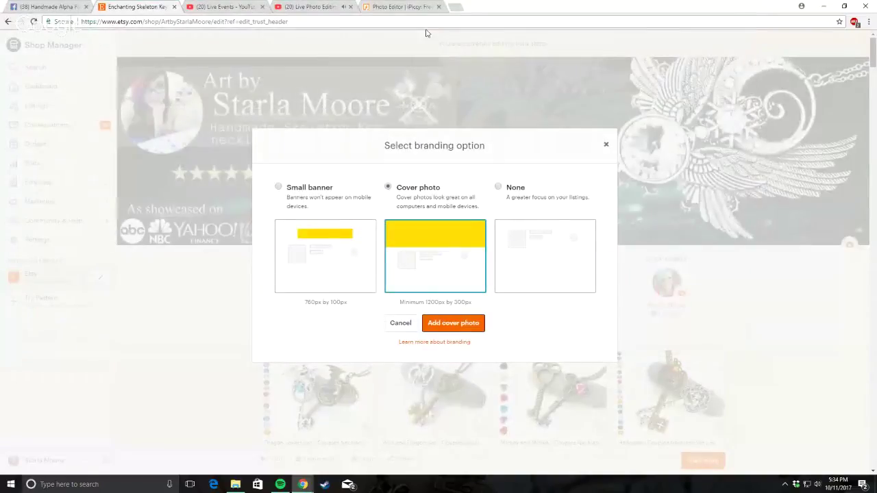
Step: Switch to iPiccy and save the banner to the computer as DSCN9696 in JPG format at High quality
{"action": "left_click", "coordinate": [403, 7]}
{"action": "left_click", "coordinate": [550, 40]}
{"action": "left_click", "coordinate": [532, 68]}
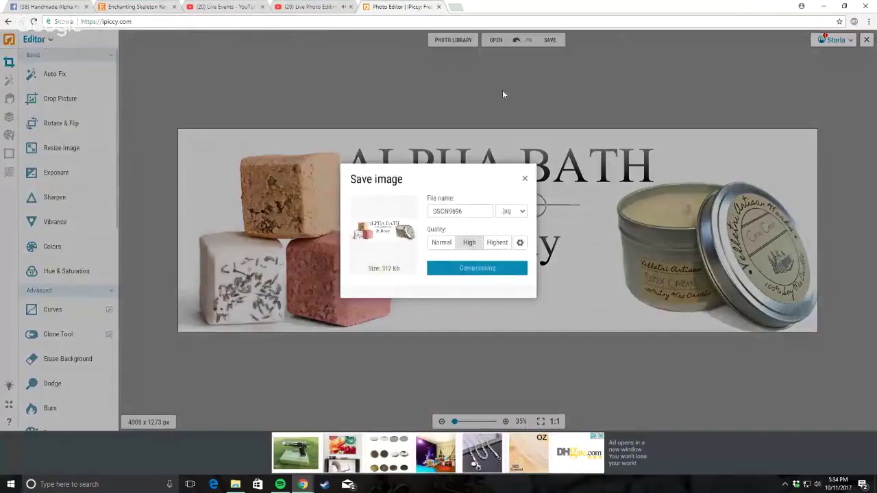
{"action": "left_click", "coordinate": [445, 269]}
{"action": "left_click", "coordinate": [673, 346]}
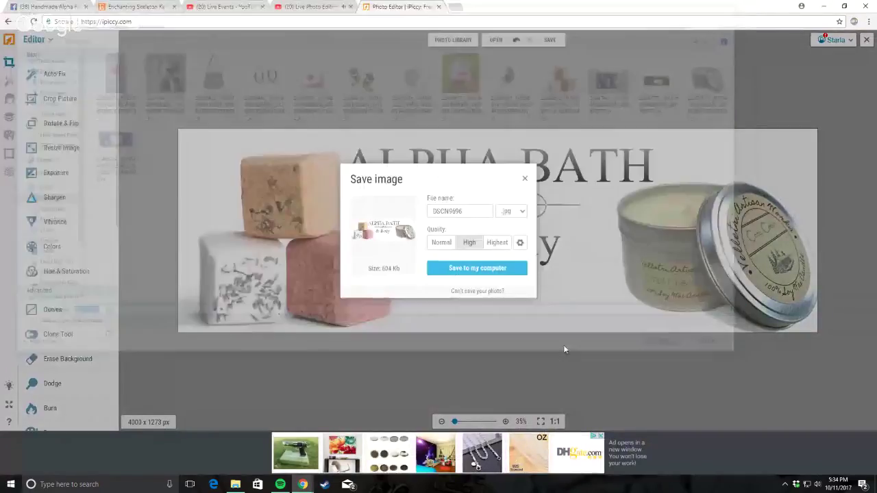
Step: Return to Etsy and upload the DSCN9696 image from the Alpha edits folder as the shop's cover photo
{"action": "left_click", "coordinate": [138, 7]}
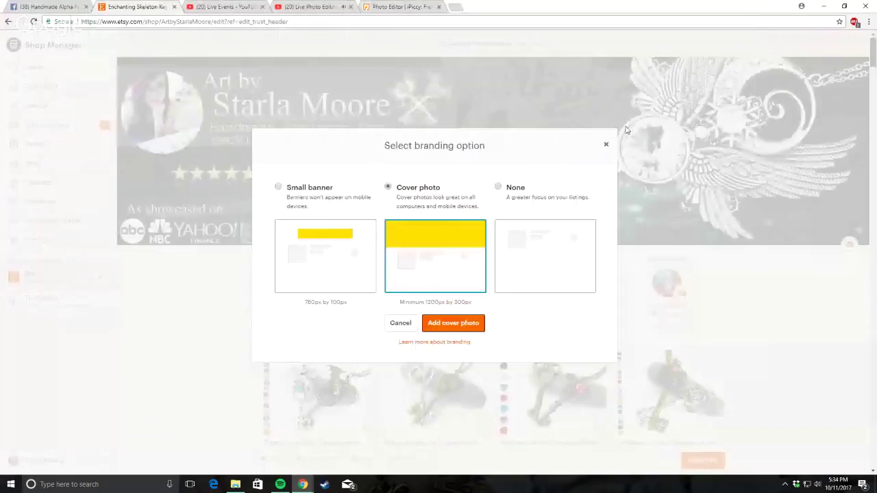
{"action": "left_click", "coordinate": [455, 323]}
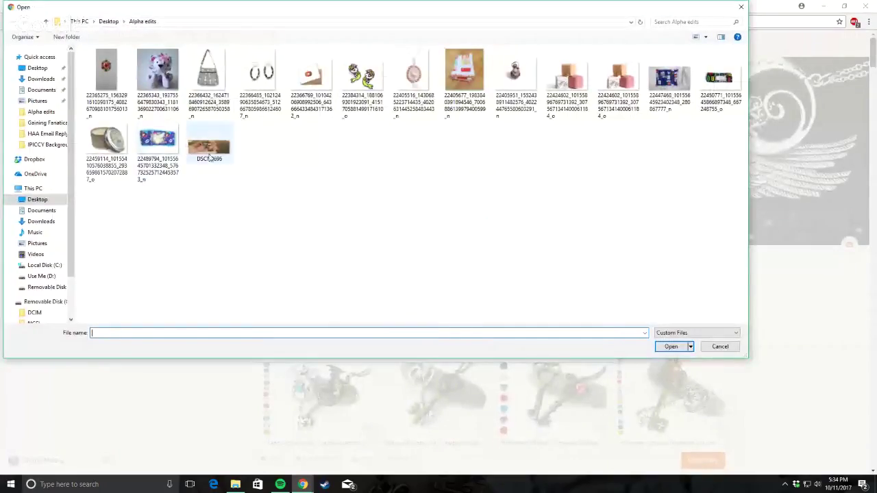
{"action": "double_click", "coordinate": [210, 147]}
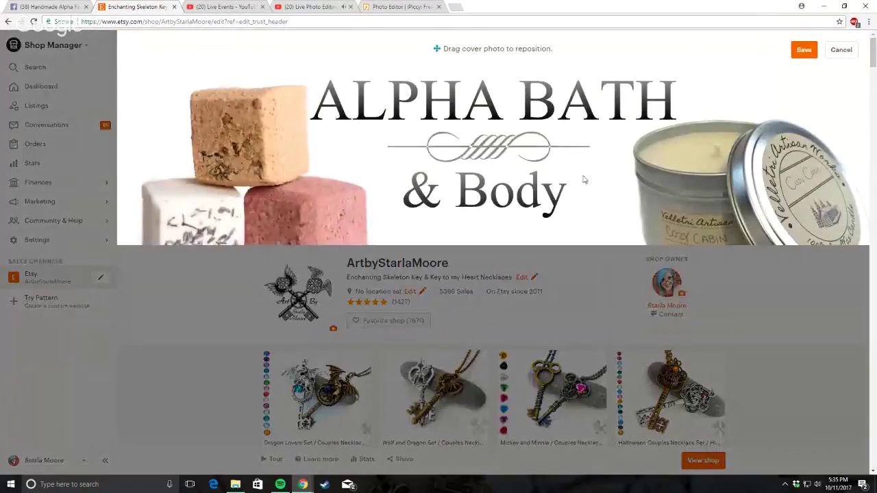
Step: Try repositioning the ALPHA BATH cover photo, discard it without saving, and return to the public shop page
{"action": "left_click_drag", "start_coordinate": [583, 179], "coordinate": [754, 272]}
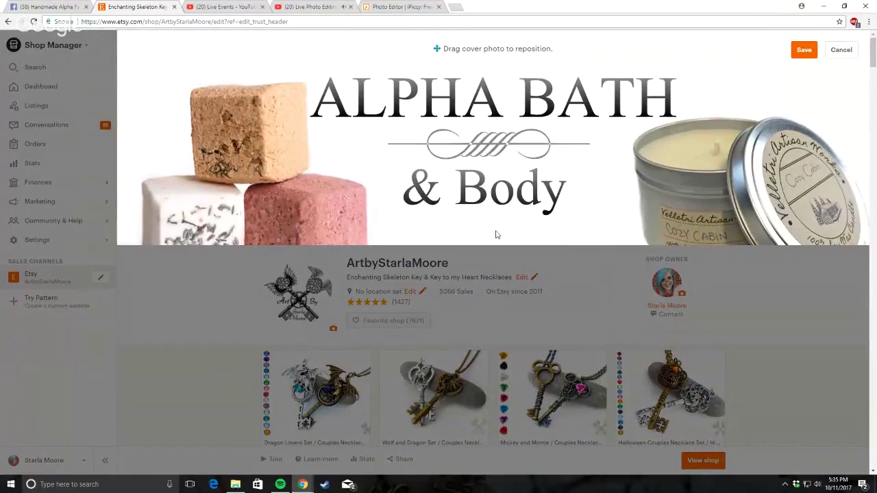
{"action": "left_click_drag", "start_coordinate": [484, 174], "coordinate": [500, 192]}
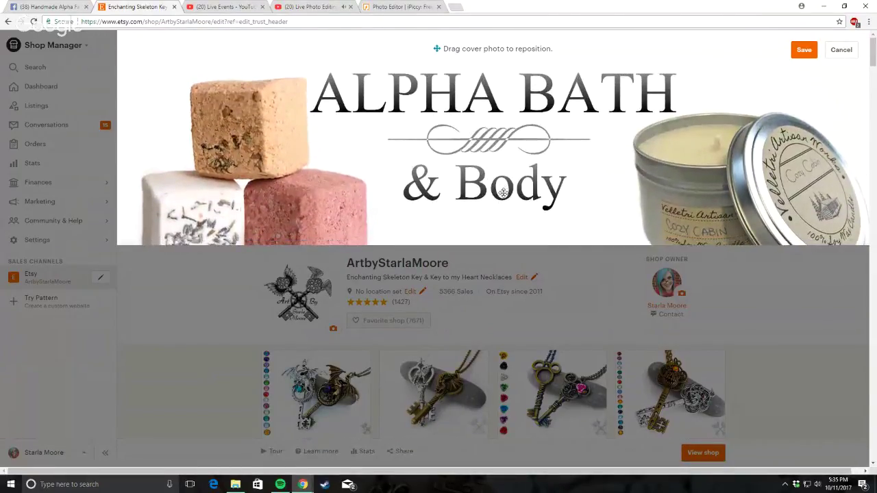
{"action": "left_click", "coordinate": [838, 54]}
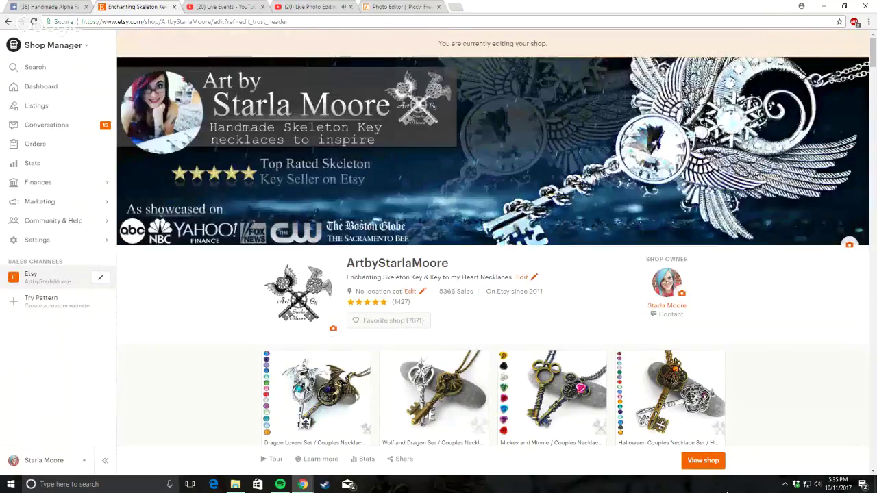
{"action": "left_click", "coordinate": [695, 466]}
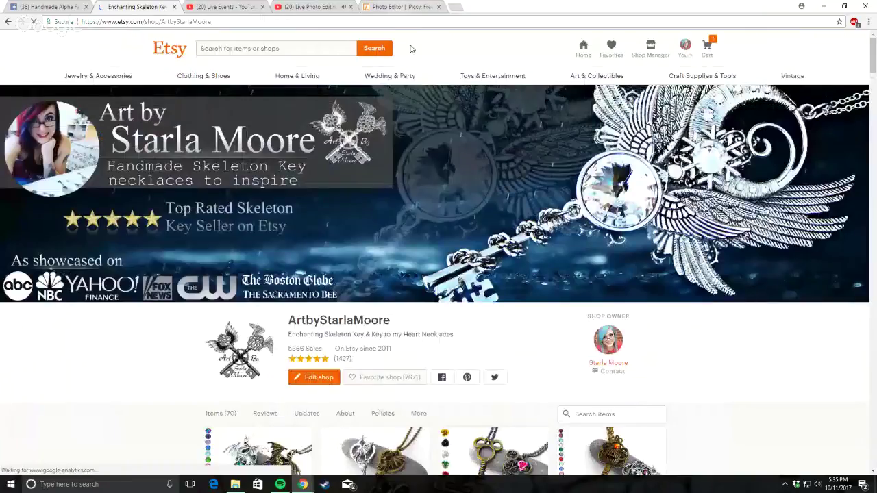
Step: Check the YouTube live chat, then switch to iPiccy and undo the layers applied to the blank banner
{"action": "key", "text": "ctrl+4"}
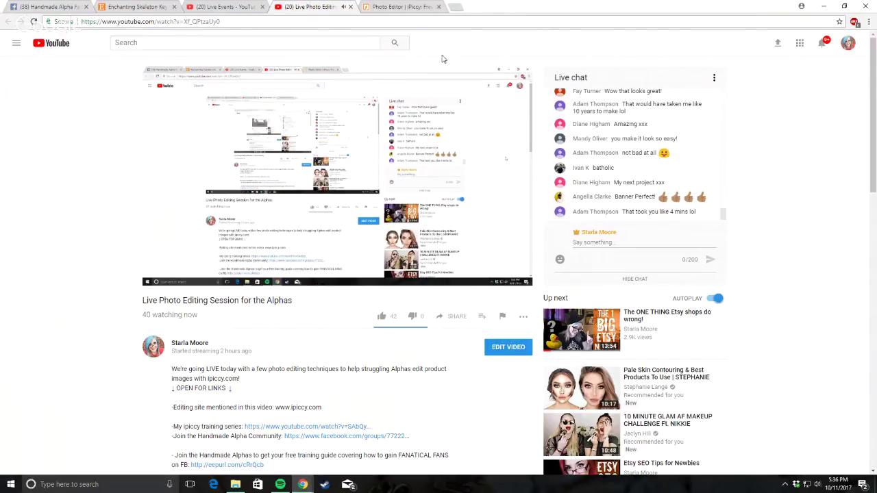
{"action": "left_click", "coordinate": [425, 9]}
{"action": "left_click", "coordinate": [533, 350]}
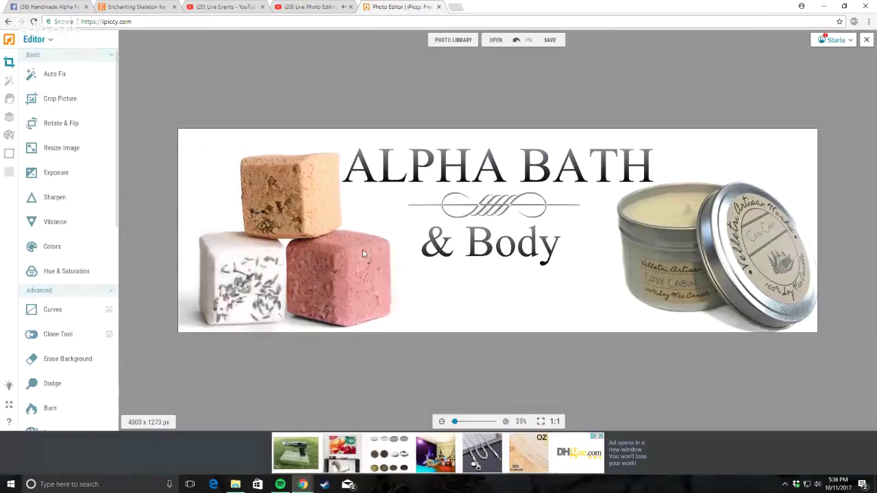
{"action": "left_click", "coordinate": [517, 41]}
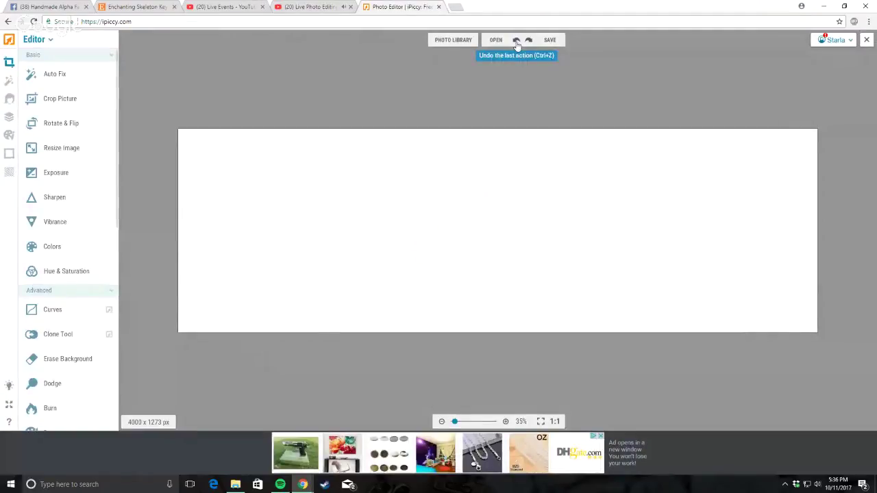
Step: Read the latest YouTube live chat messages and bring up the Google Hangouts broadcast window
{"action": "left_click", "coordinate": [317, 9]}
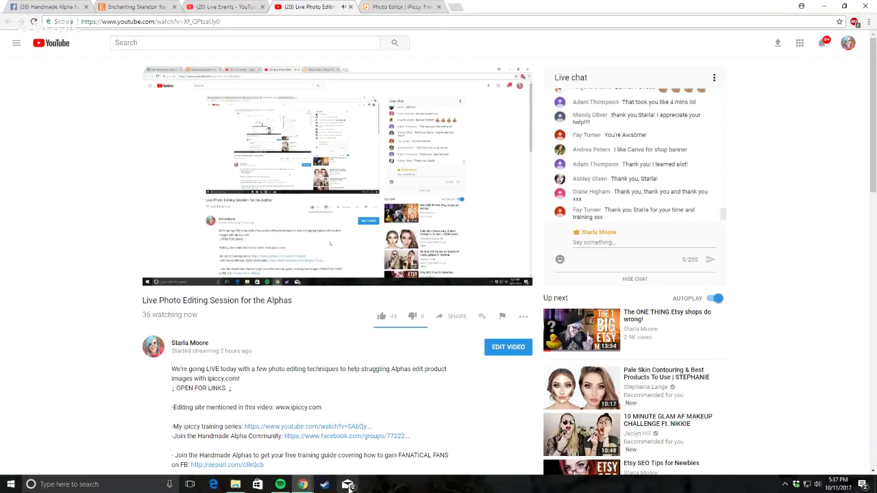
{"action": "mouse_move", "coordinate": [309, 487]}
{"action": "left_click", "coordinate": [351, 445]}
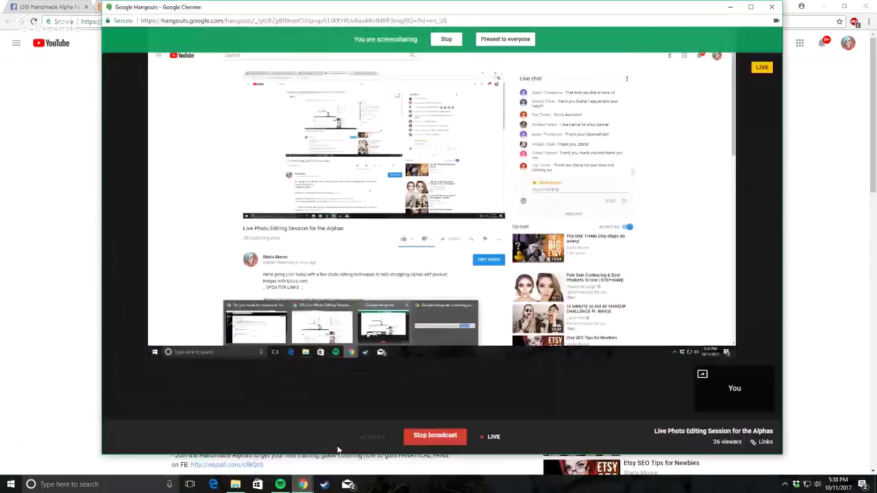